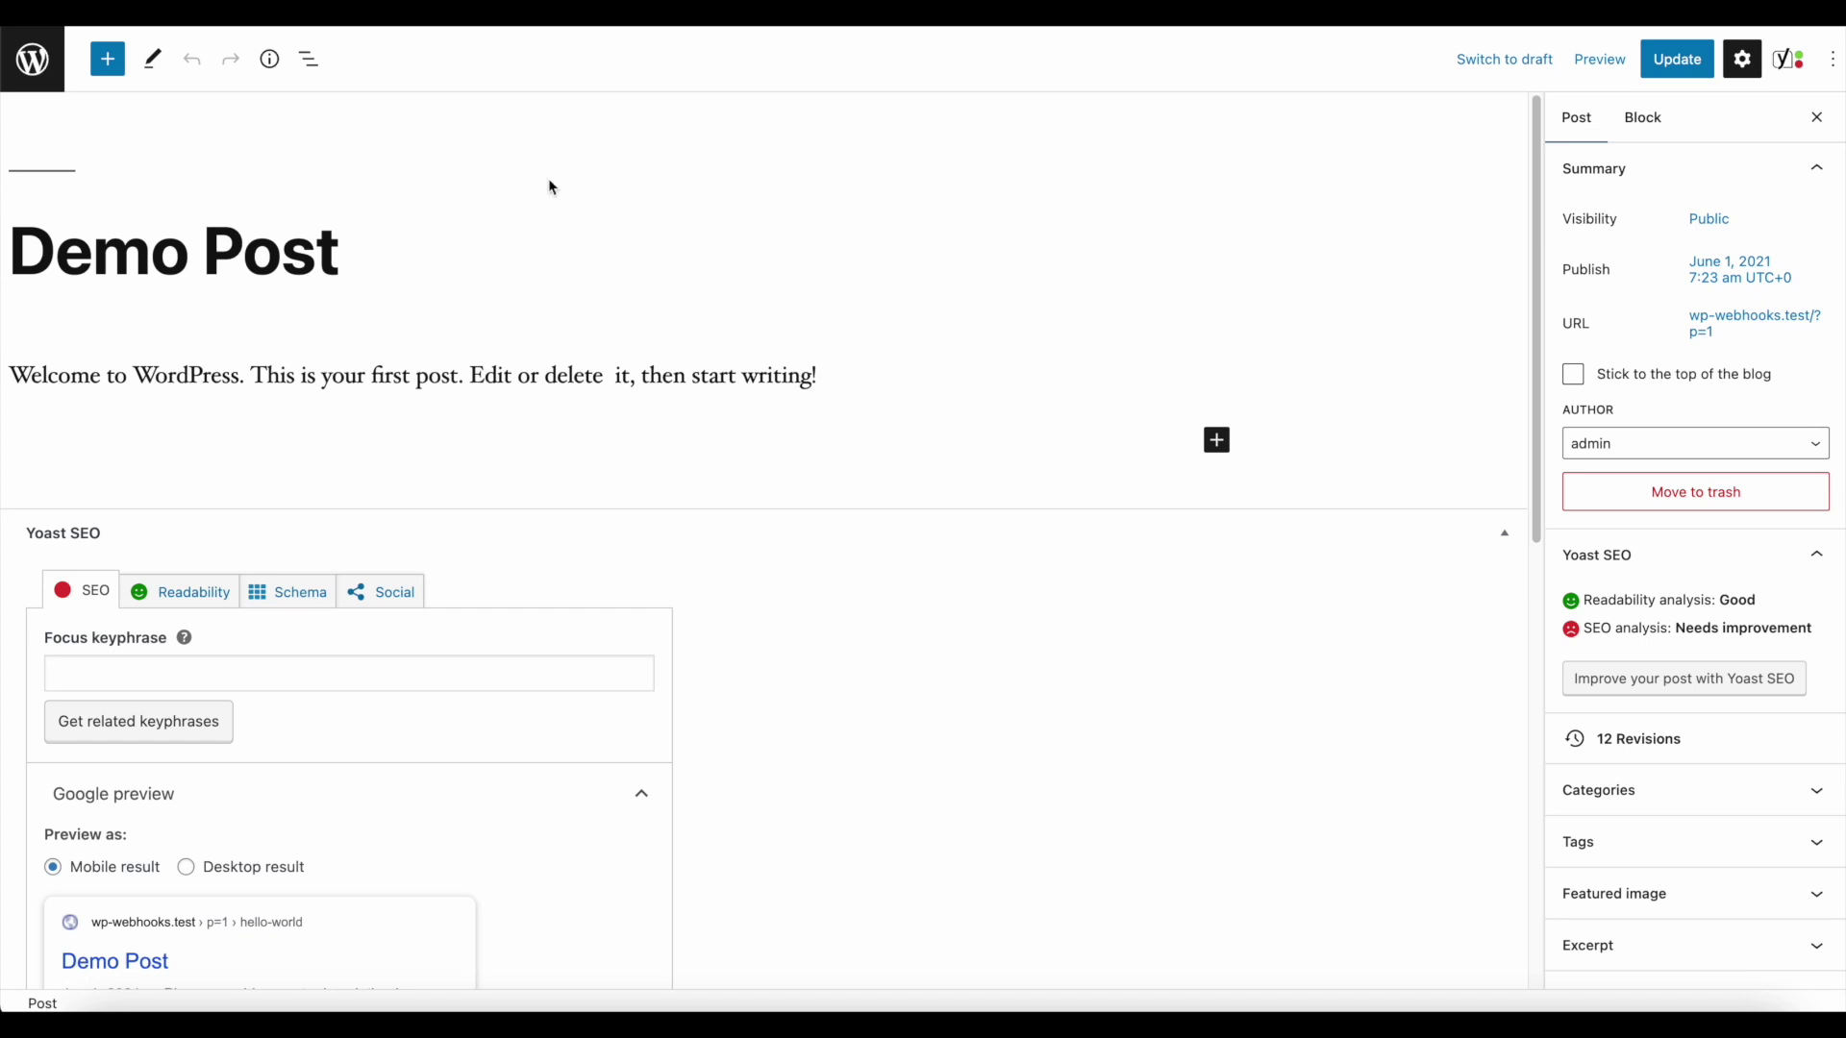
- Examine the Demo Post's title and its Google preview, SEO title, slug and meta description in the Yoast SEO section
{"action": "scroll", "coordinate": [575, 543], "scroll_direction": "down", "scroll_amount": 3}
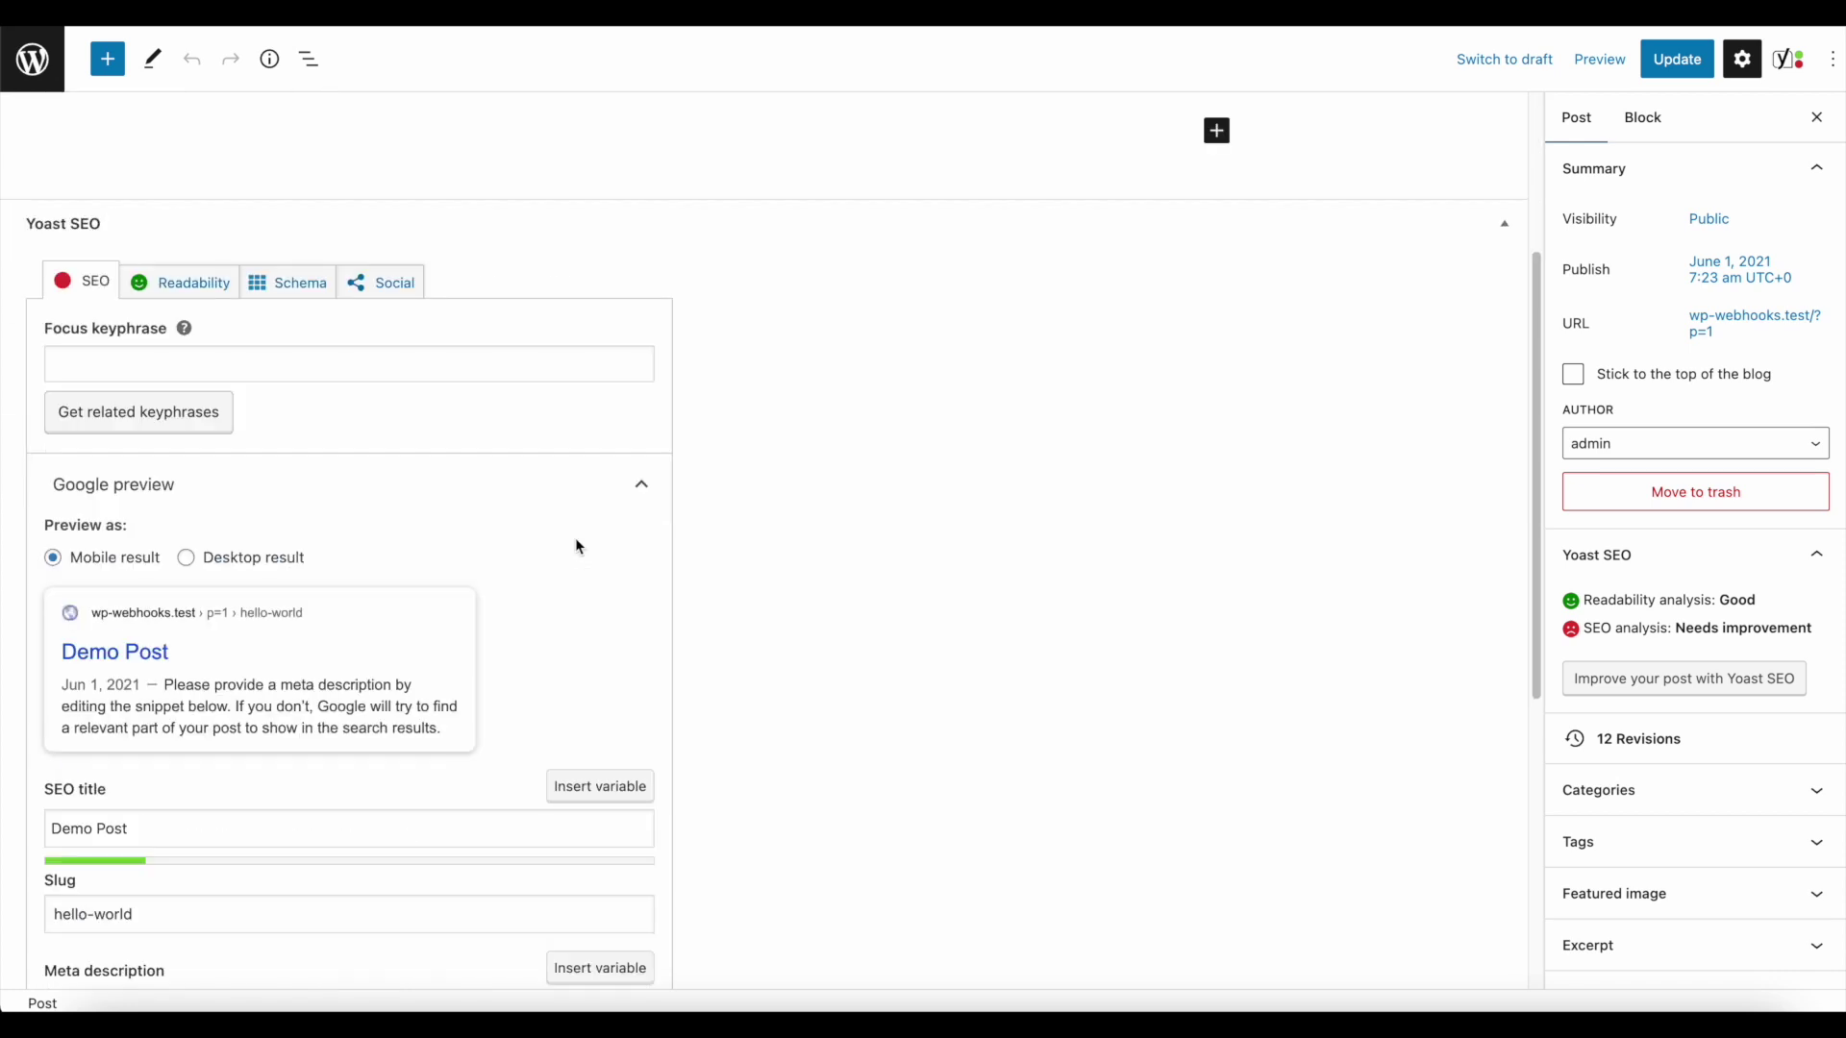
{"action": "scroll", "coordinate": [576, 546], "scroll_direction": "up", "scroll_amount": 3}
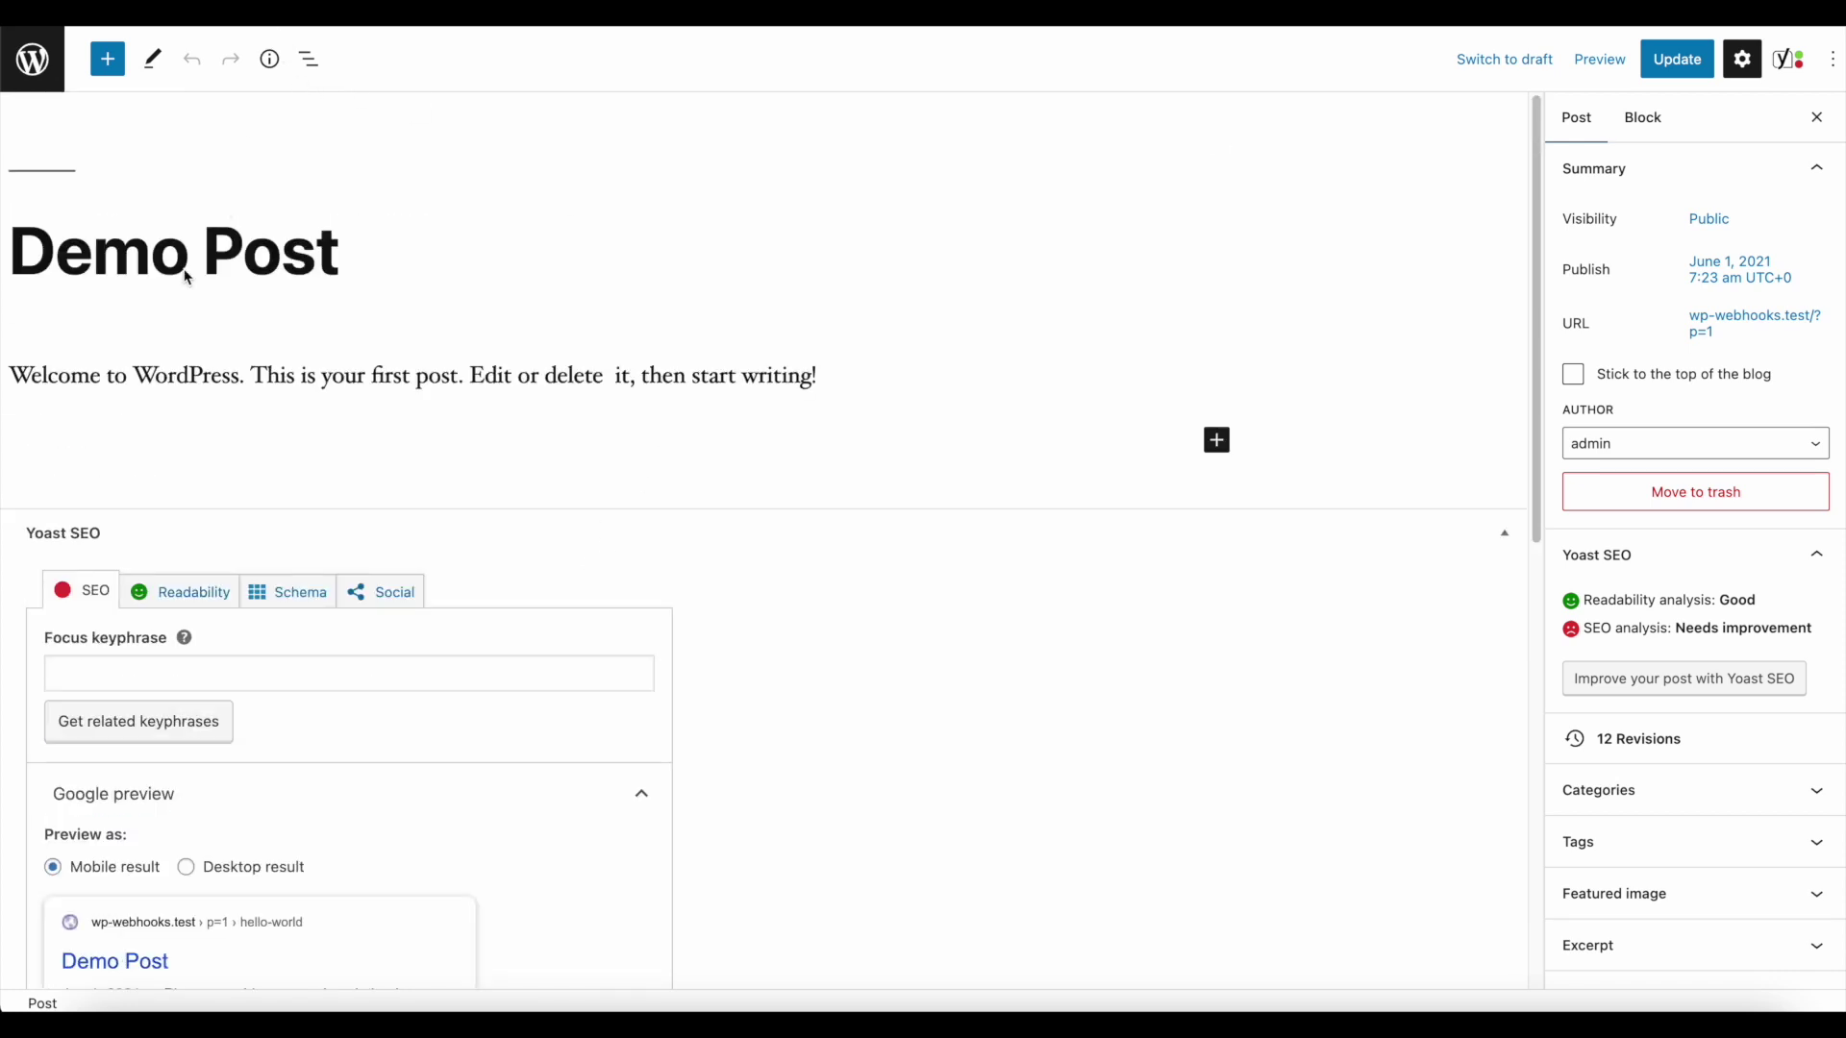
{"action": "scroll", "coordinate": [537, 452], "scroll_direction": "down", "scroll_amount": 5}
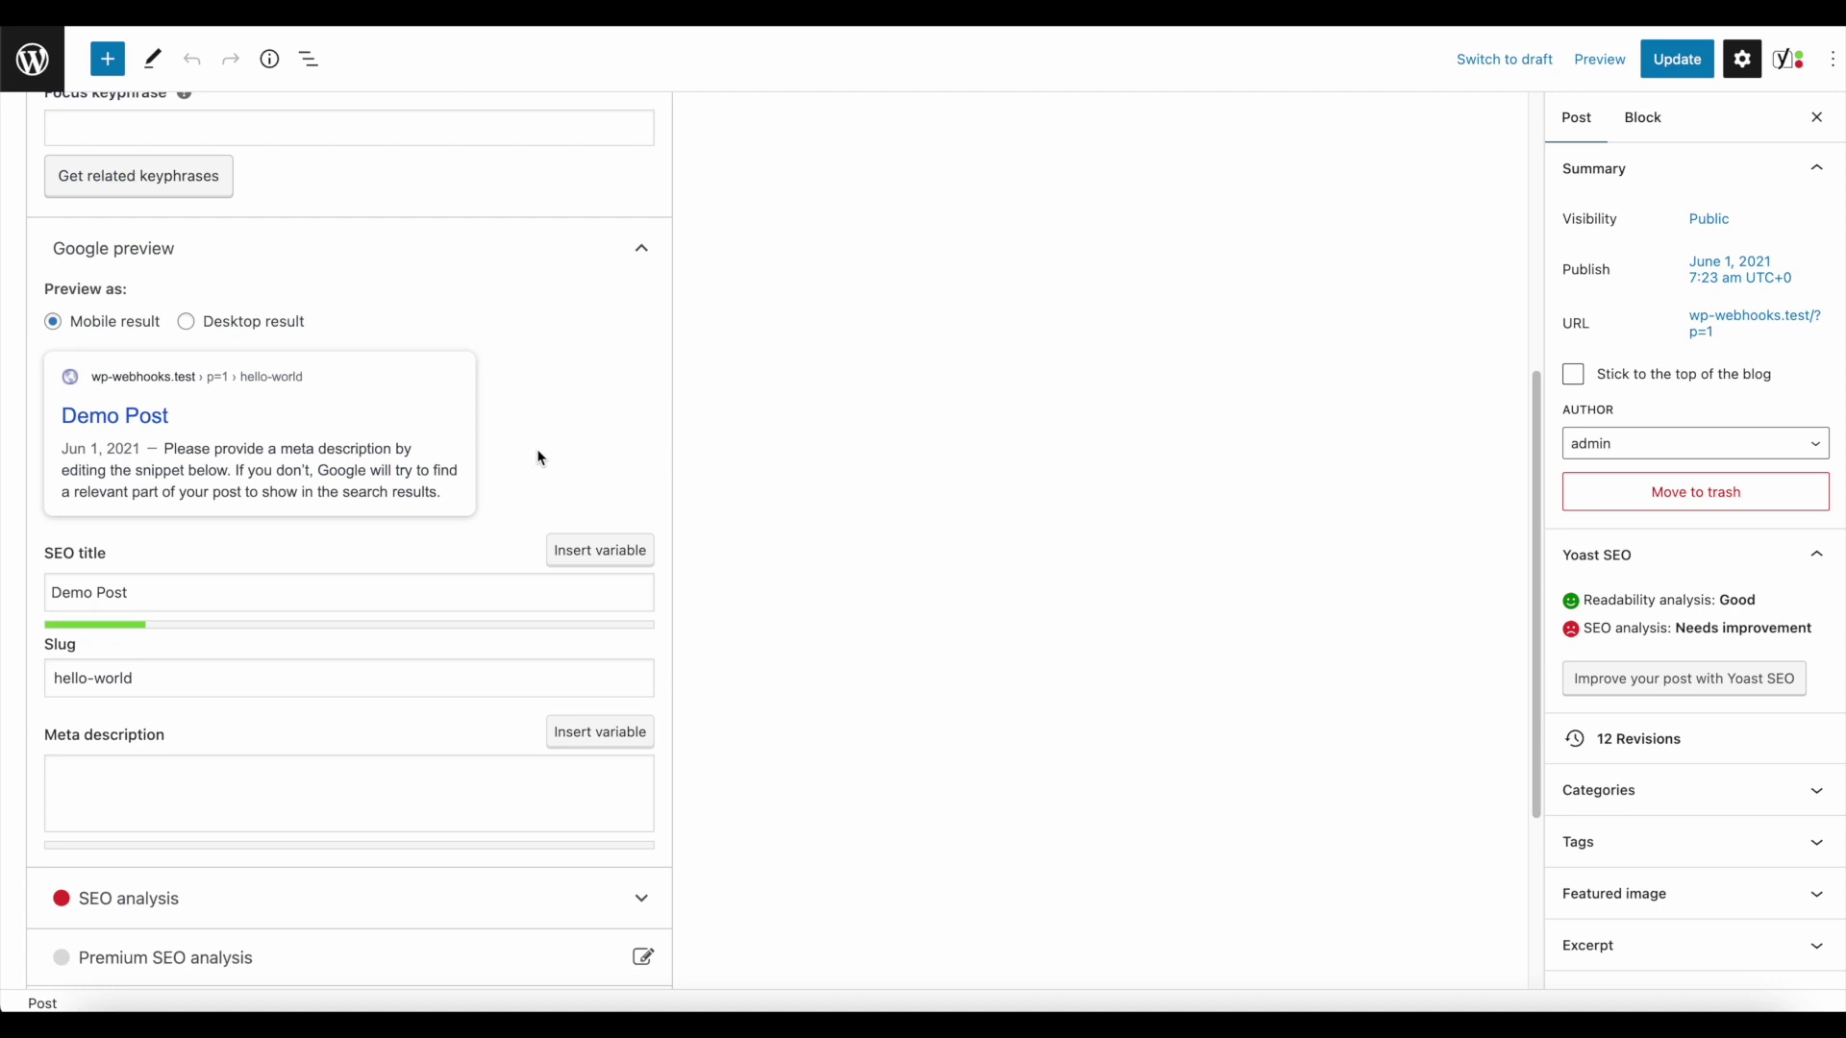
{"action": "scroll", "coordinate": [539, 457], "scroll_direction": "up", "scroll_amount": 5}
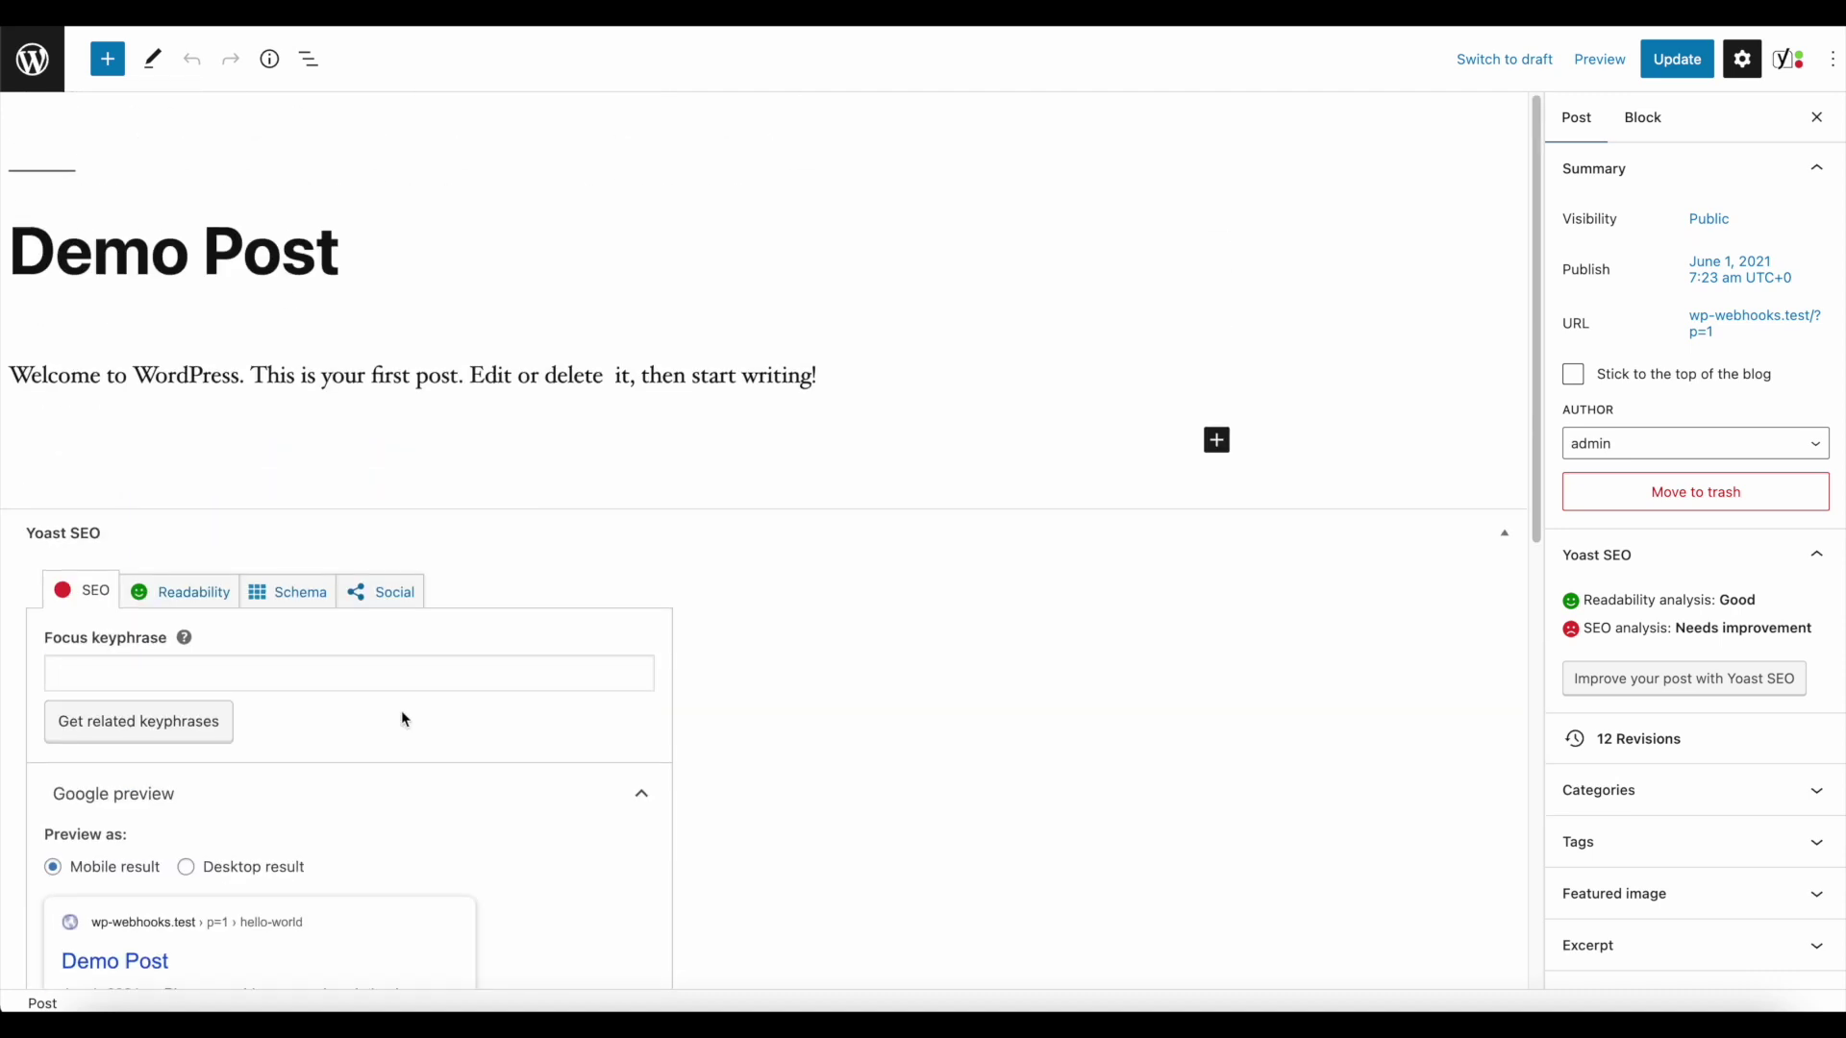
{"action": "scroll", "coordinate": [401, 719], "scroll_direction": "down", "scroll_amount": 5}
{"action": "scroll", "coordinate": [478, 371], "scroll_direction": "up", "scroll_amount": 1}
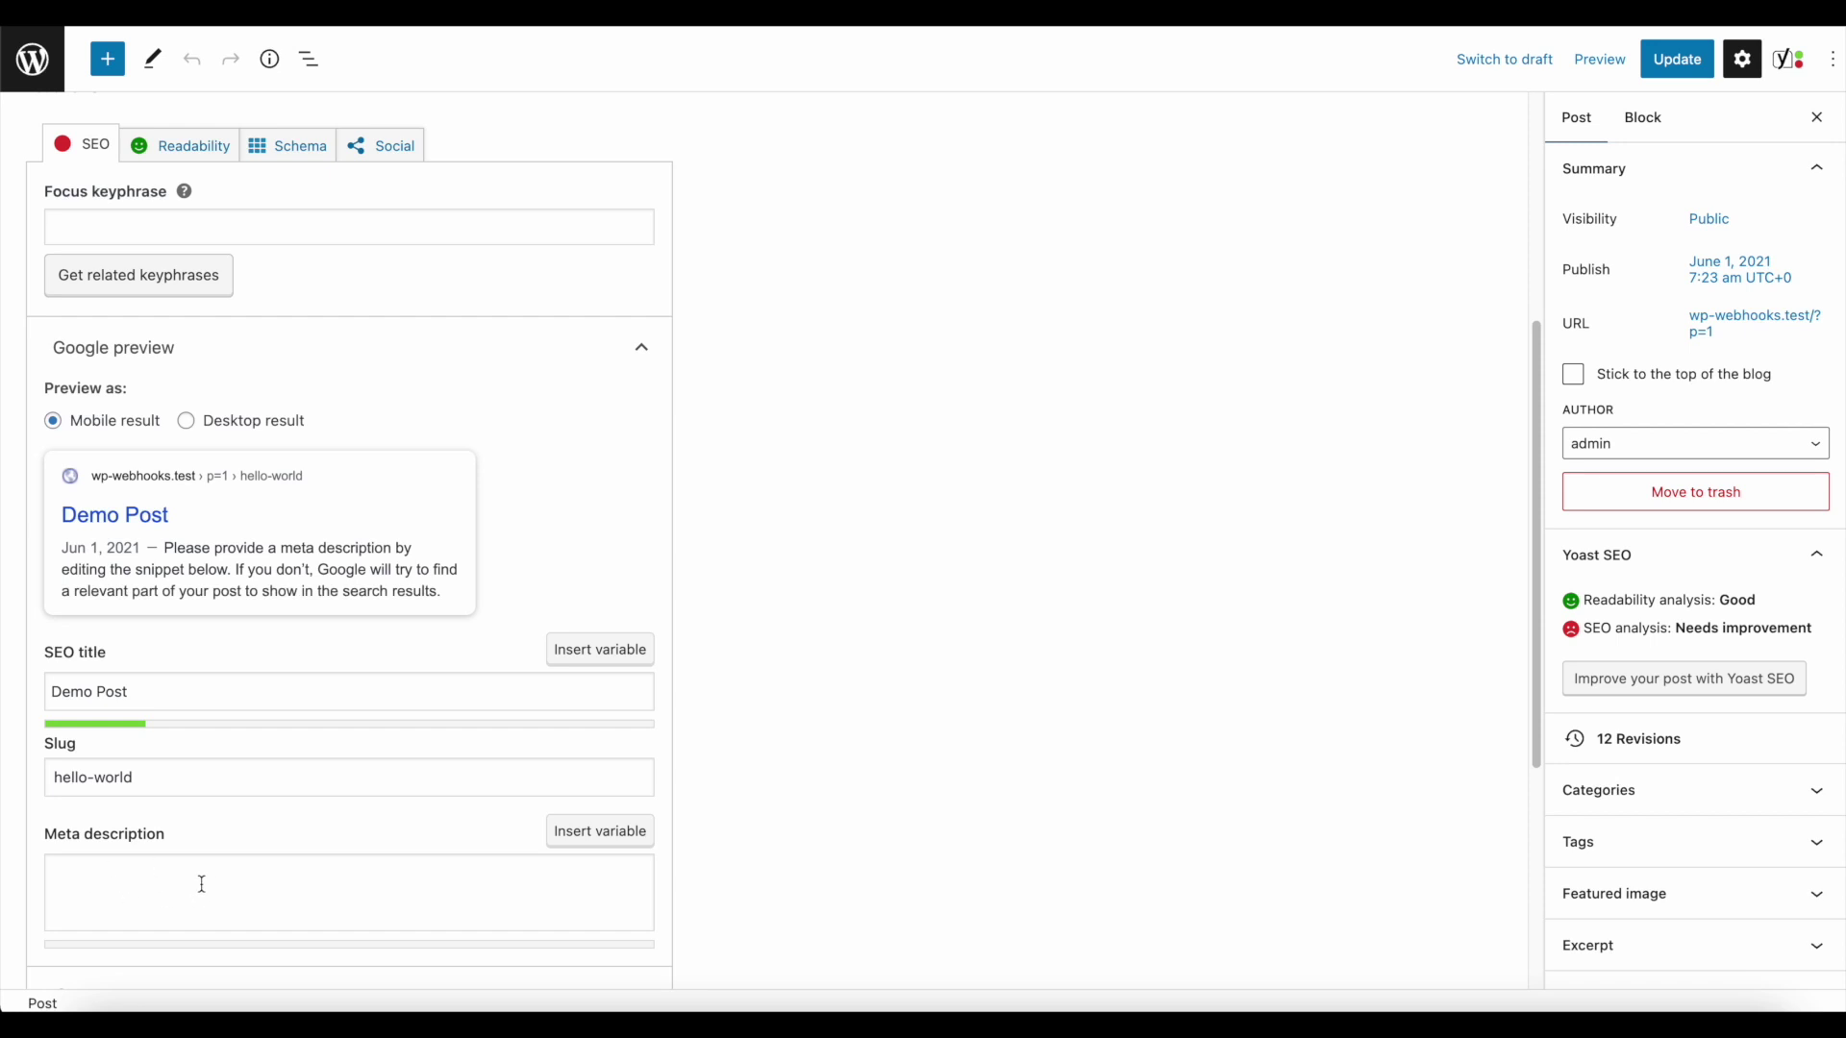
{"action": "scroll", "coordinate": [820, 528], "scroll_direction": "up", "scroll_amount": 5}
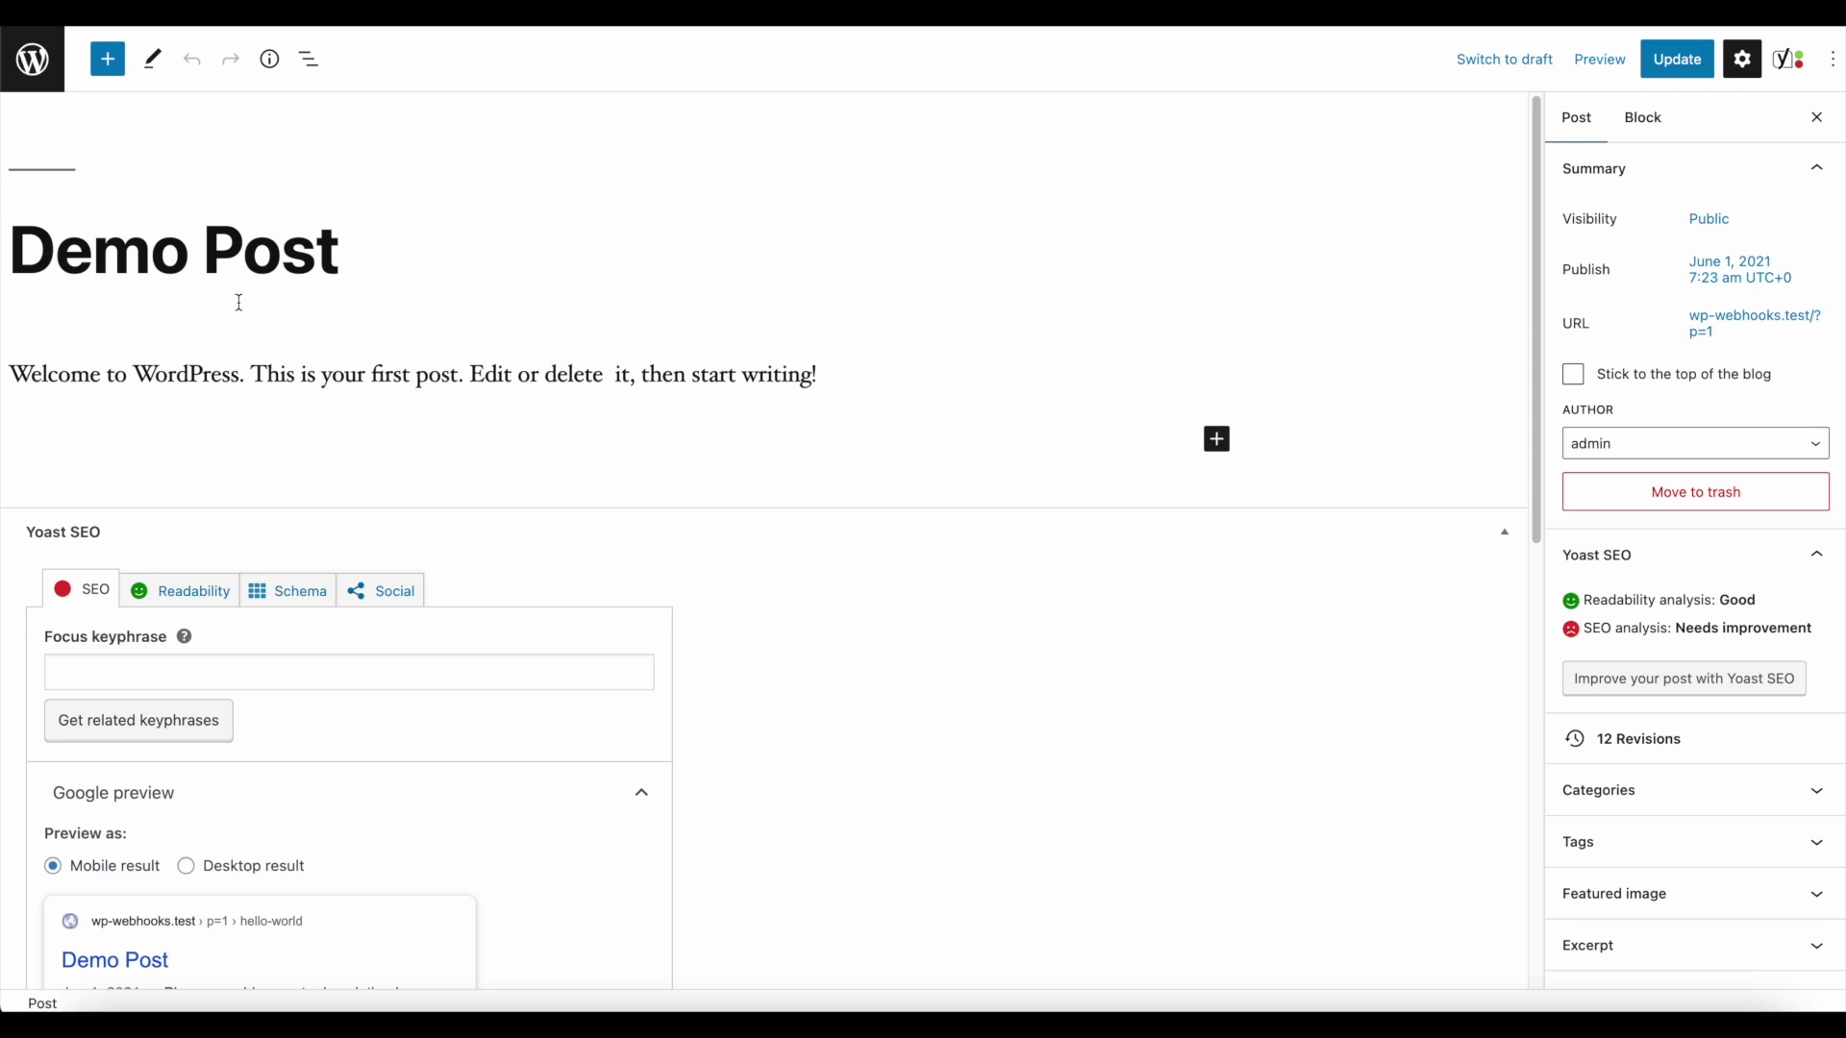
{"action": "left_click_drag", "start_coordinate": [367, 275], "coordinate": [10, 252]}
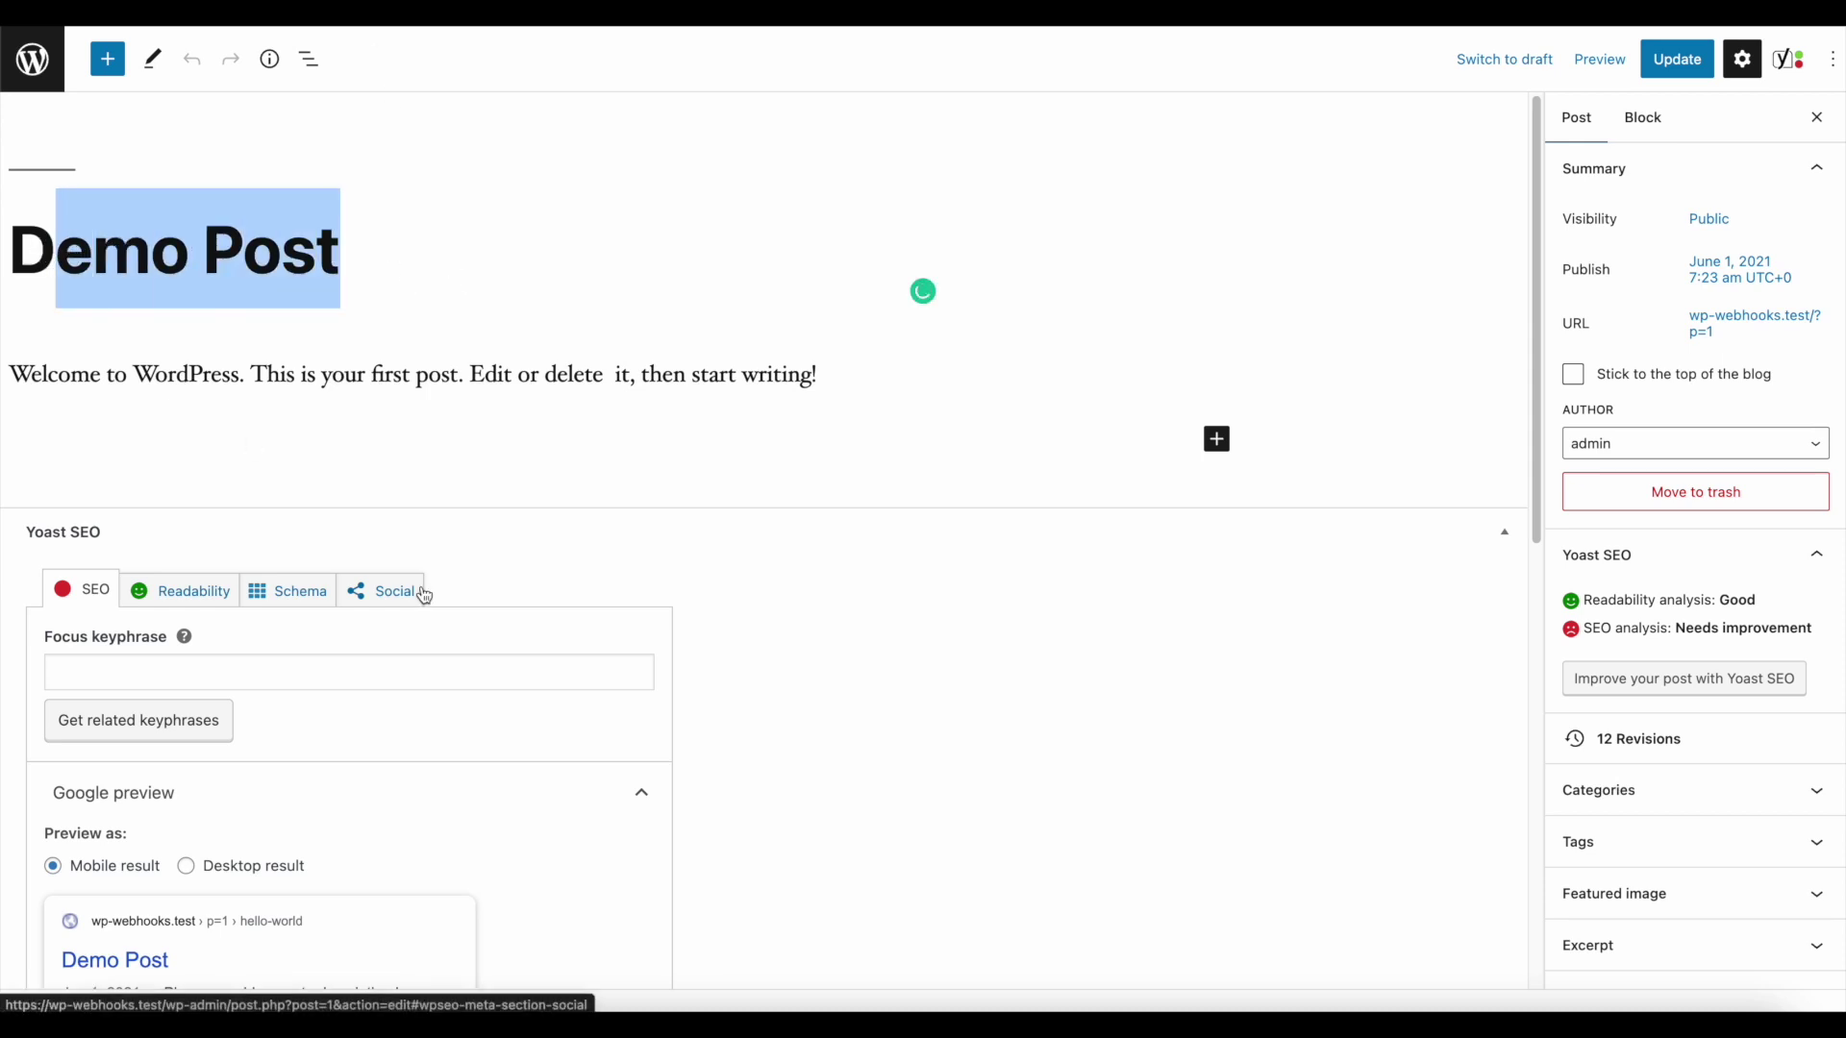
{"action": "scroll", "coordinate": [424, 592], "scroll_direction": "down", "scroll_amount": 5}
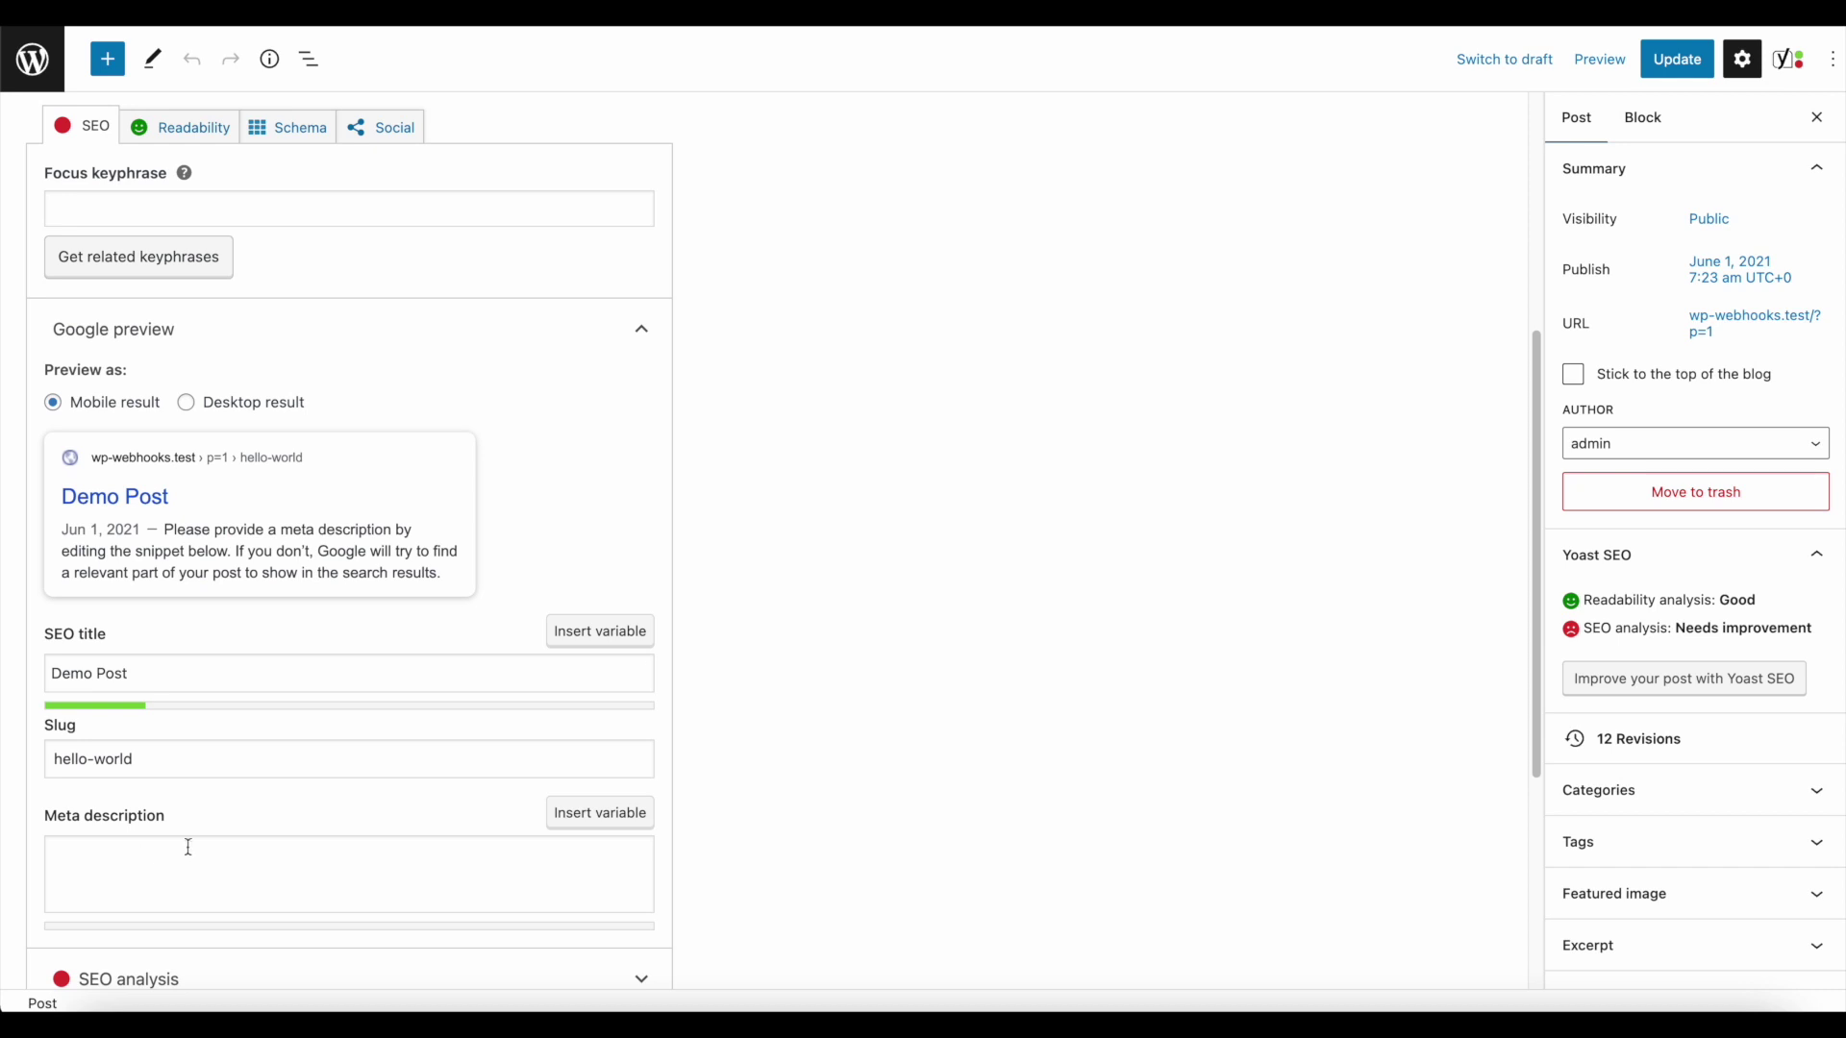
{"action": "scroll", "coordinate": [608, 274], "scroll_direction": "up", "scroll_amount": 5}
{"action": "left_click", "coordinate": [668, 347]}
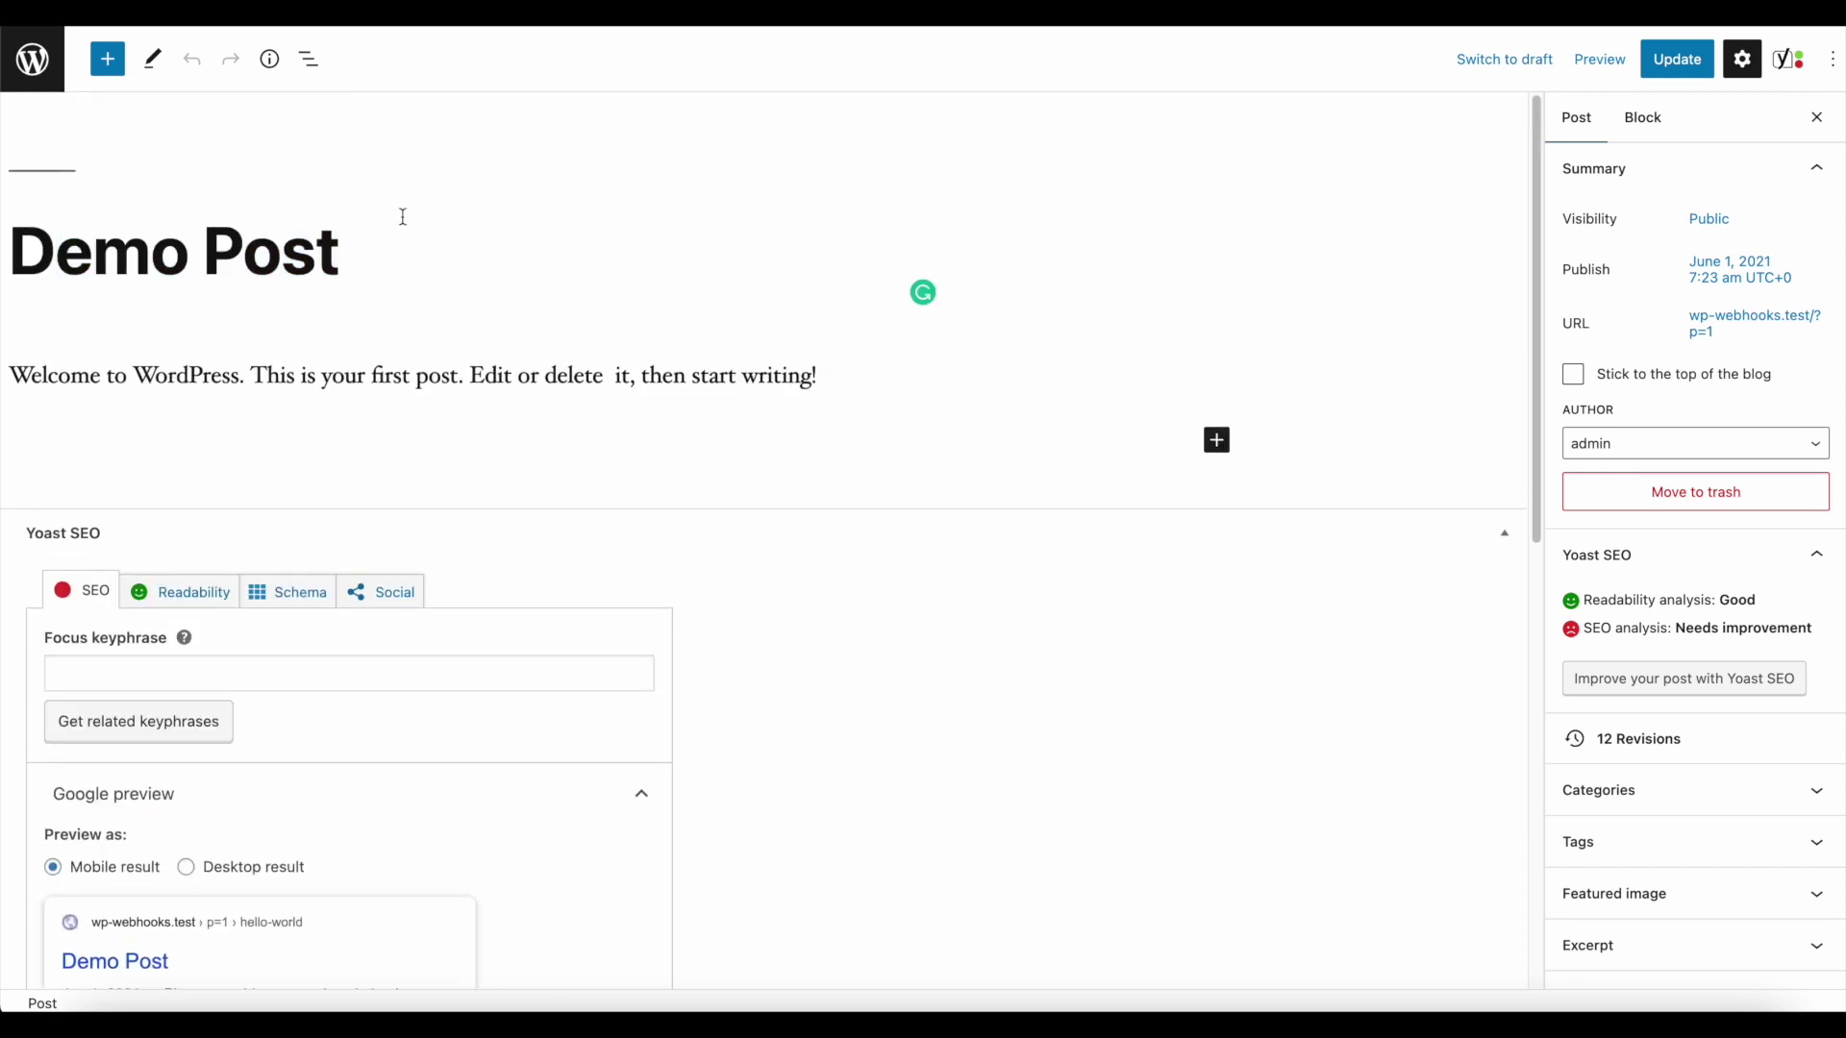
- Replace the post title with "How to install Yoast SEO" and update the post
{"action": "left_click_drag", "start_coordinate": [371, 245], "coordinate": [10, 250]}
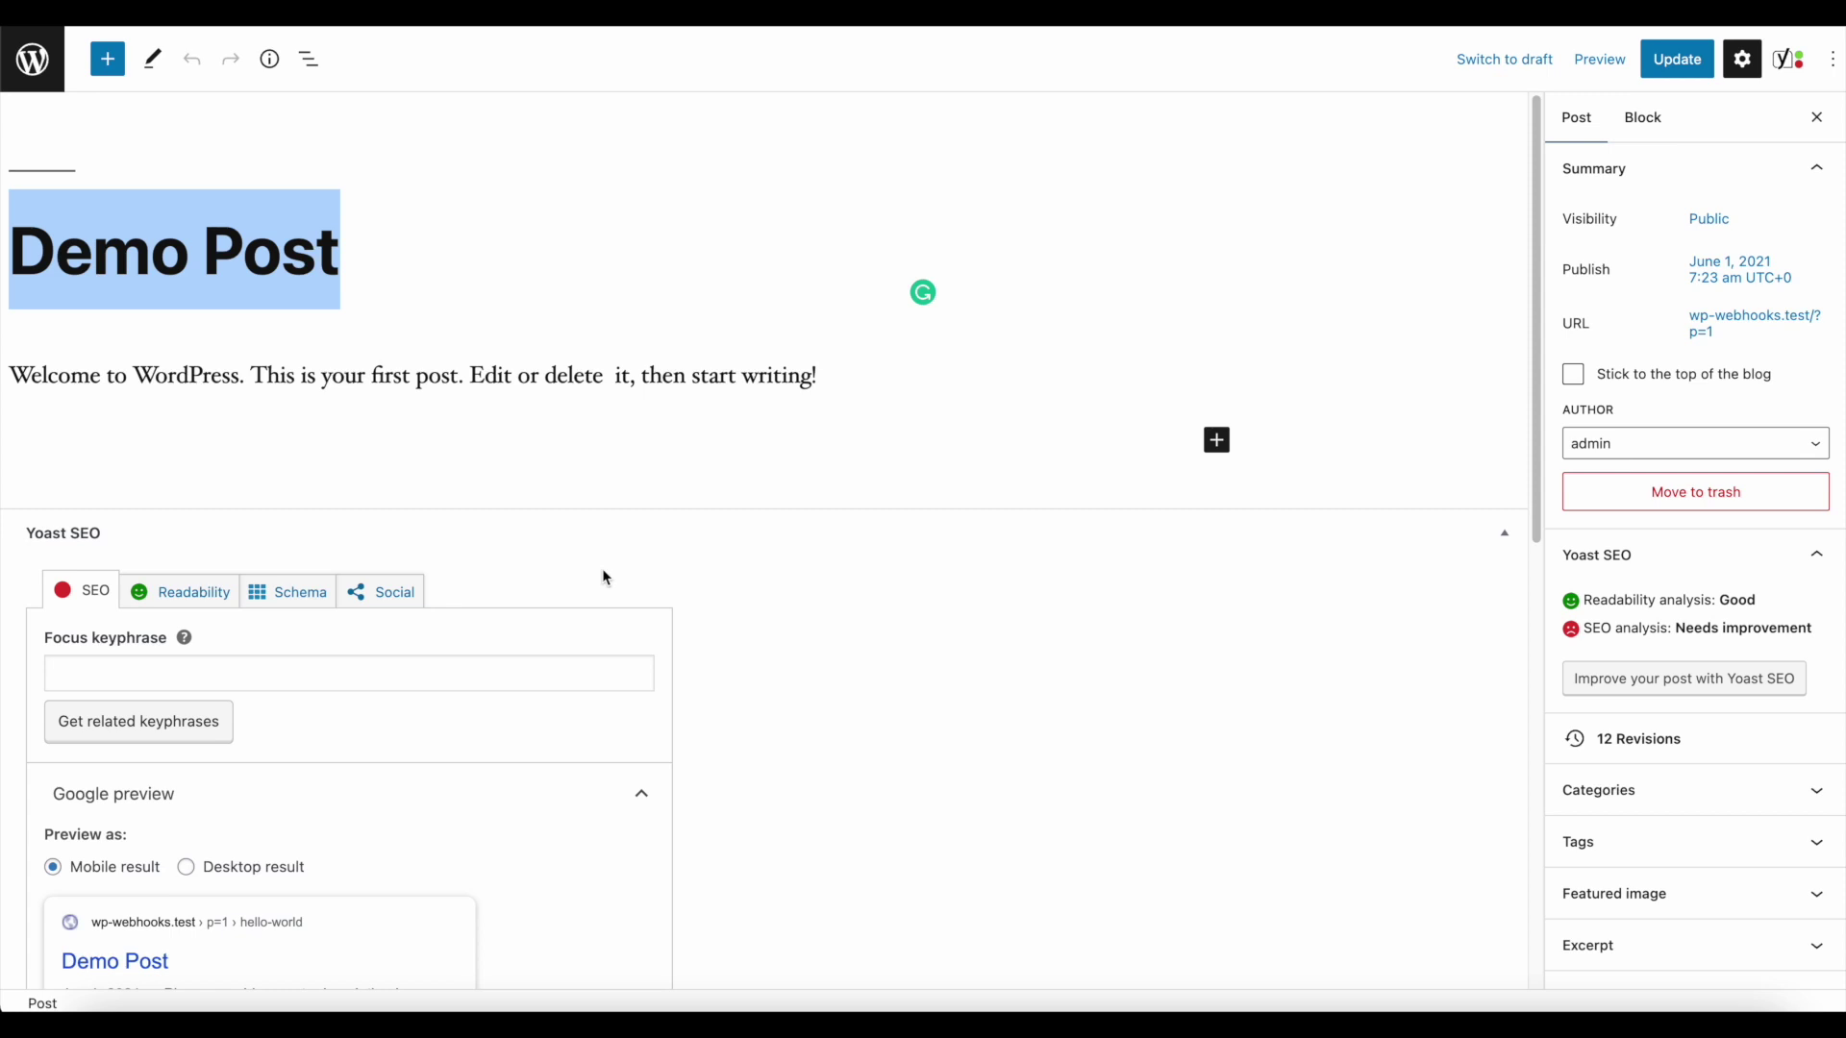
{"action": "type", "text": "How to install "}
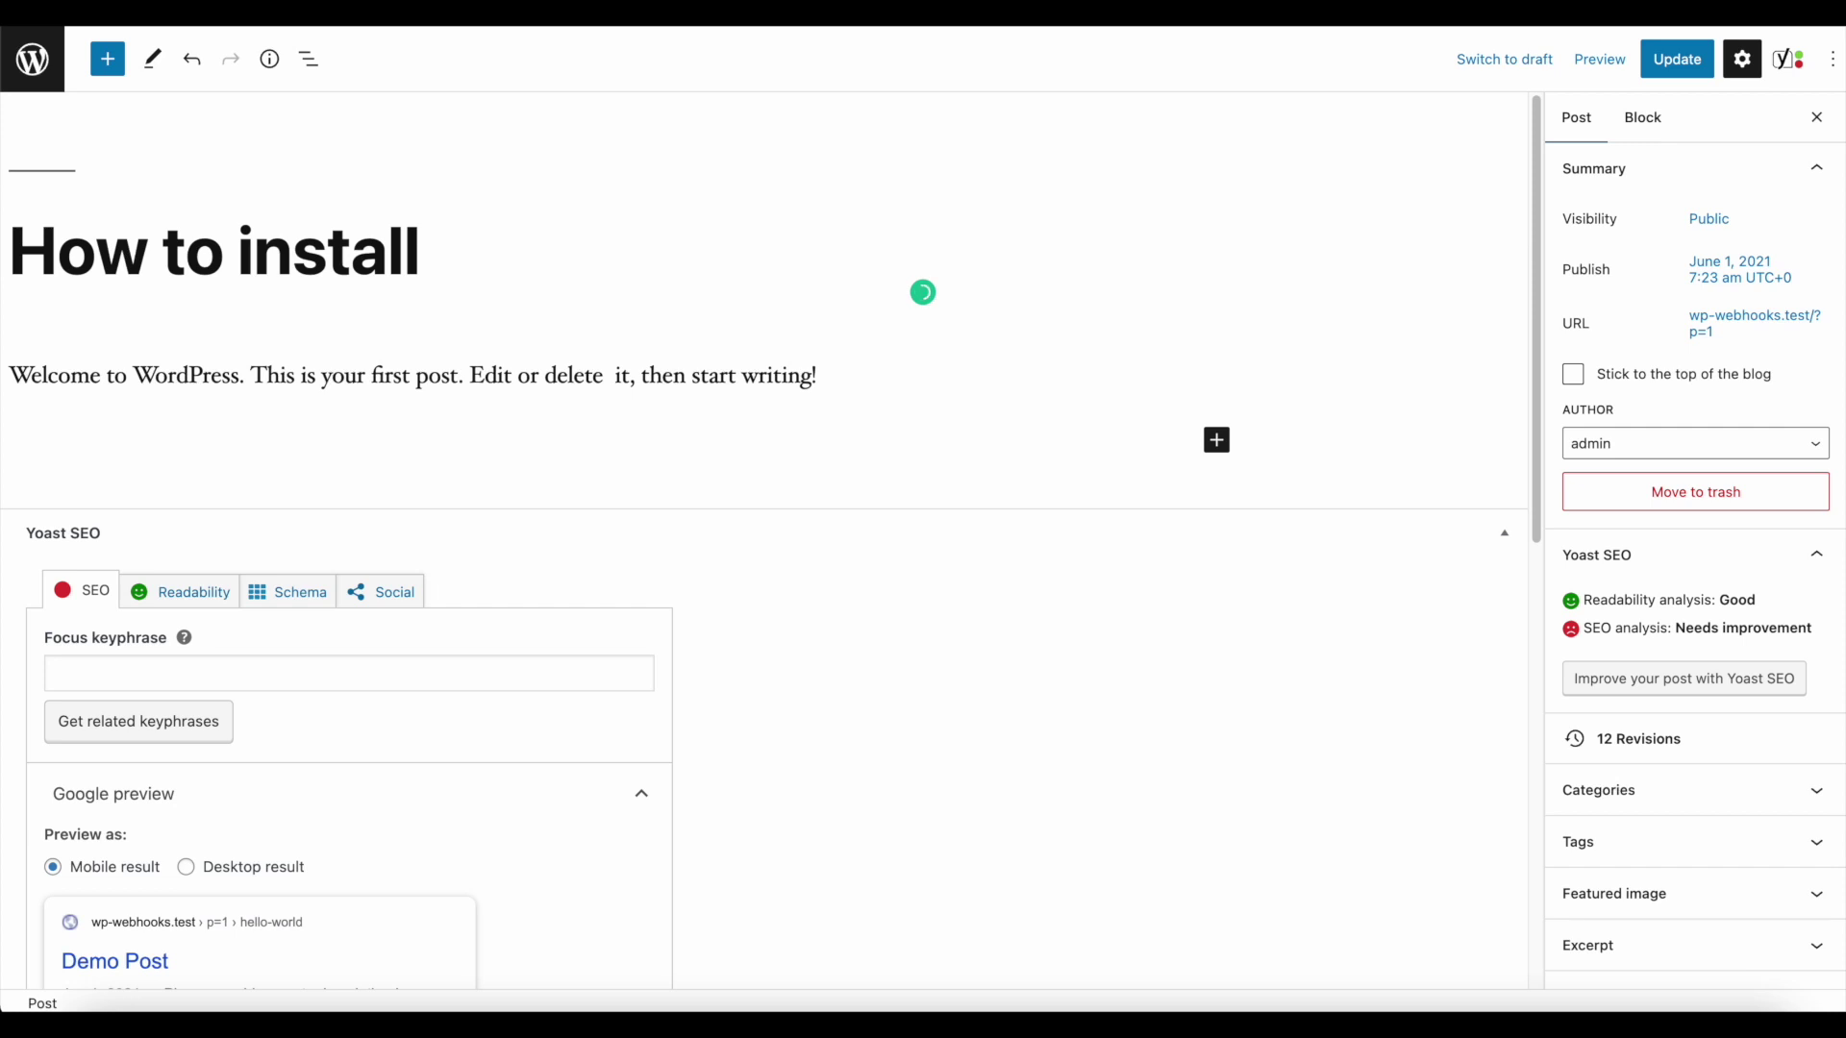
{"action": "type", "text": "Yoast SEO"}
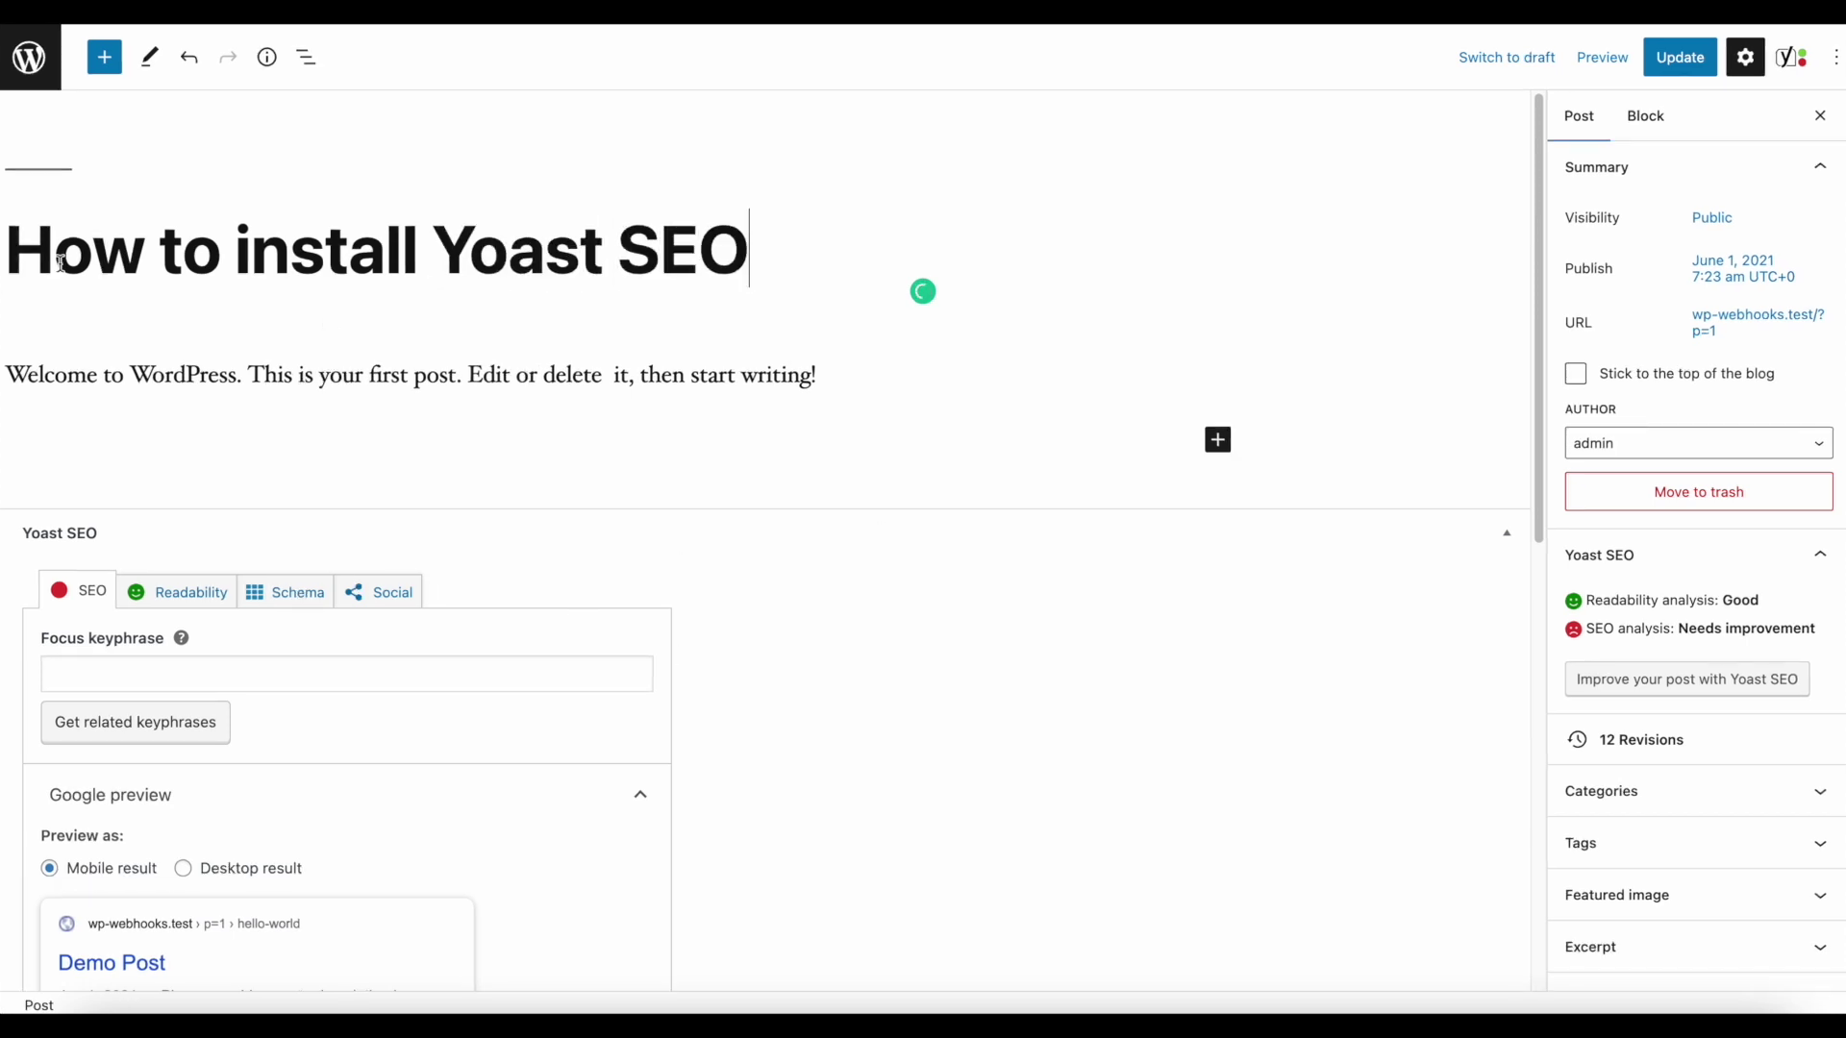
{"action": "scroll", "coordinate": [790, 522], "scroll_direction": "down", "scroll_amount": 5}
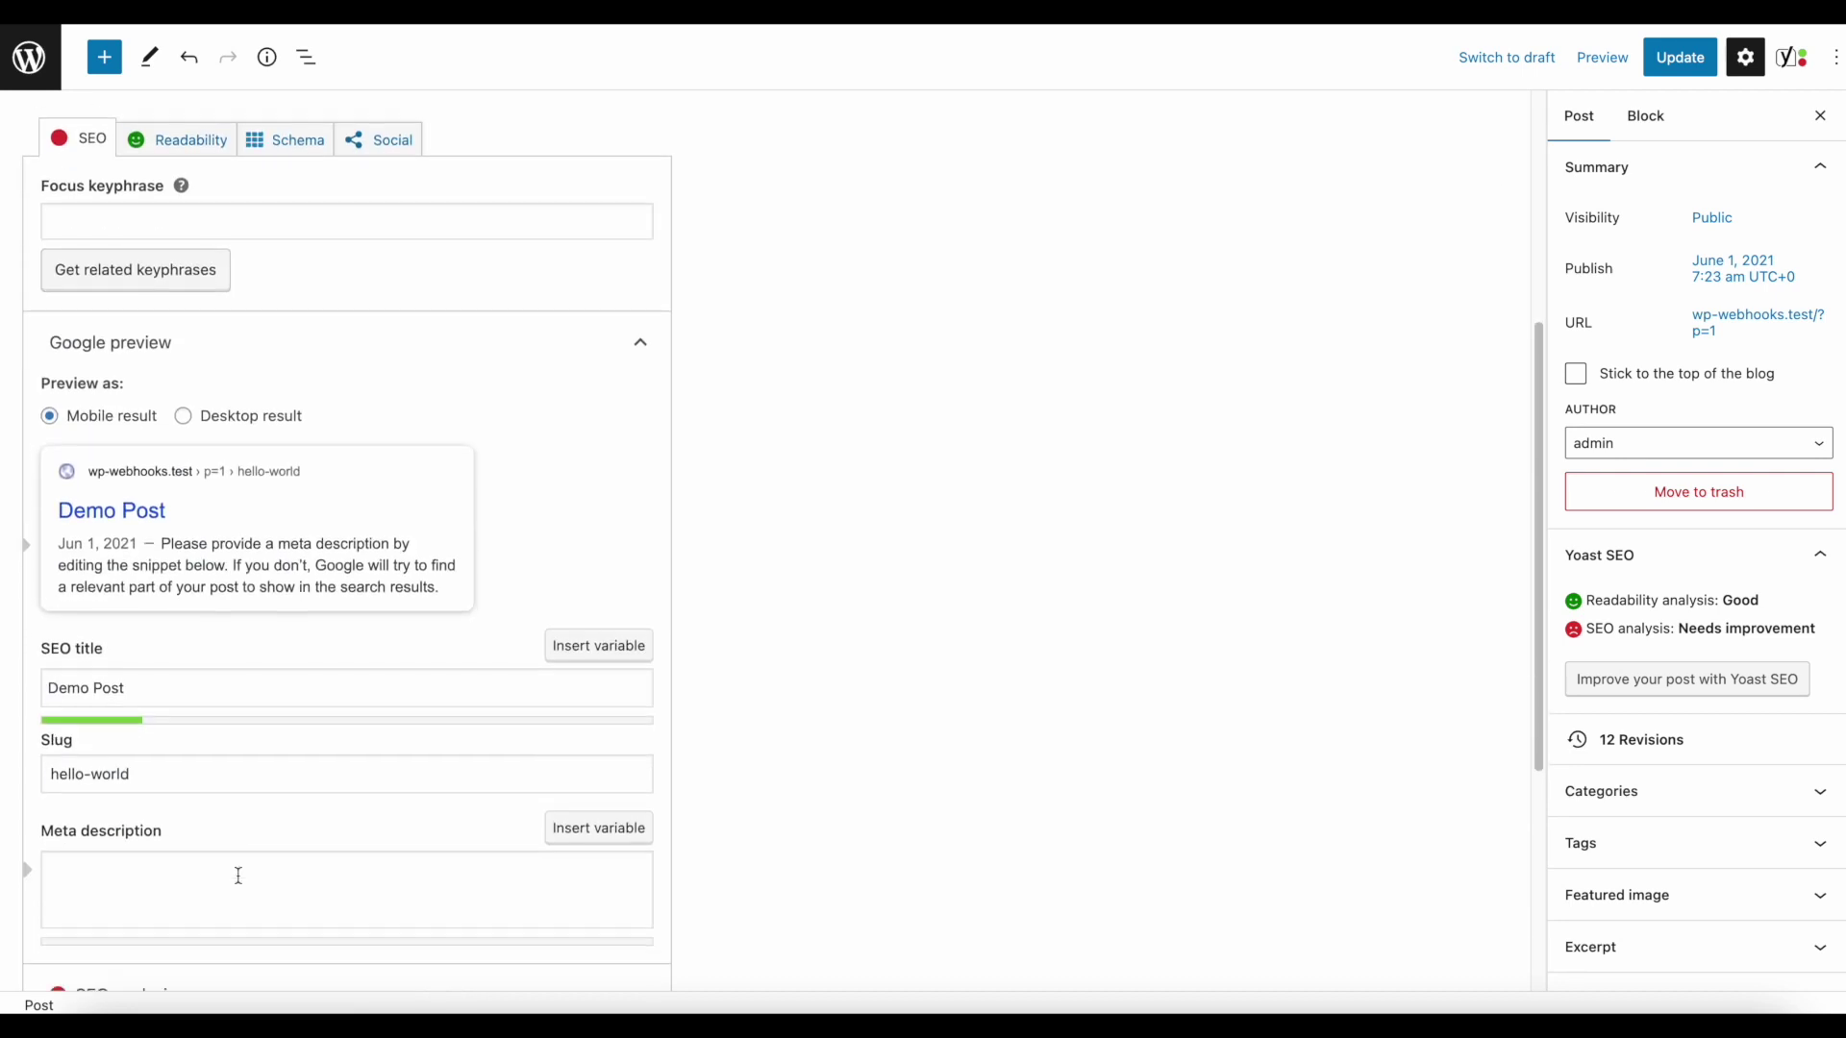
{"action": "scroll", "coordinate": [1185, 322], "scroll_direction": "up", "scroll_amount": 5}
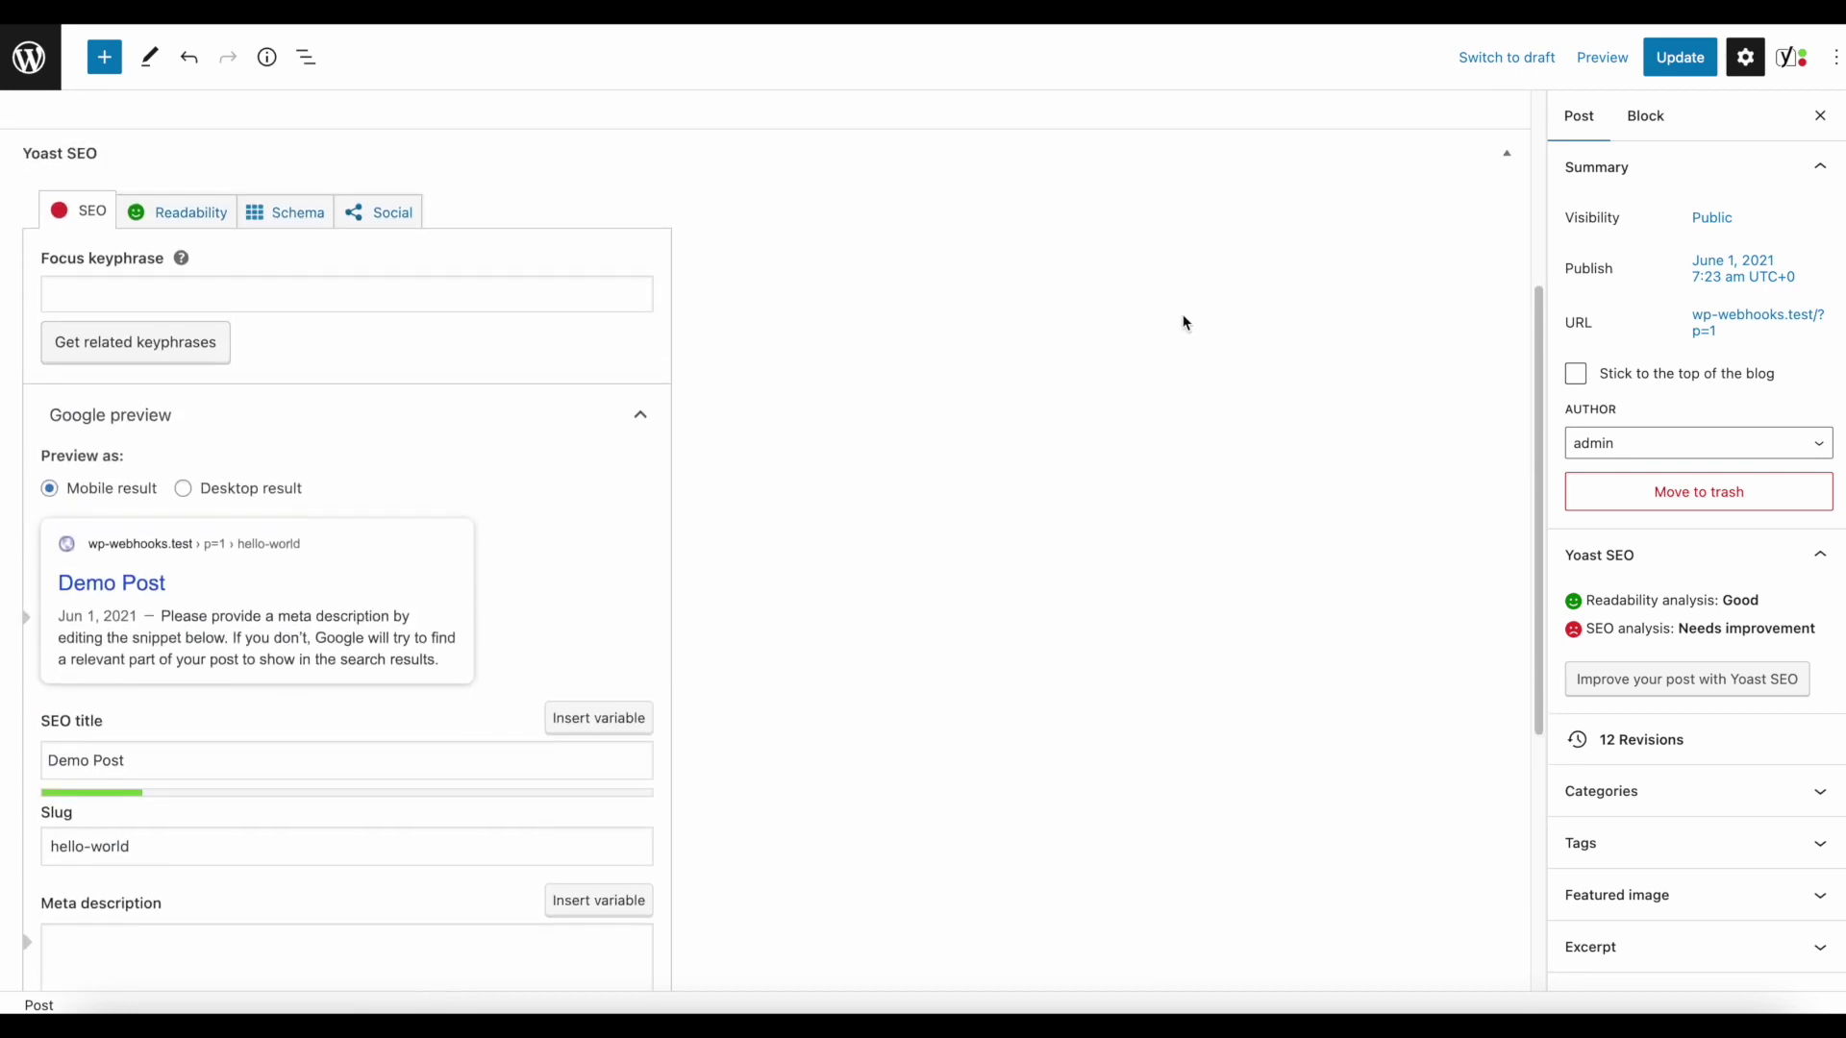
{"action": "left_click", "coordinate": [1671, 69]}
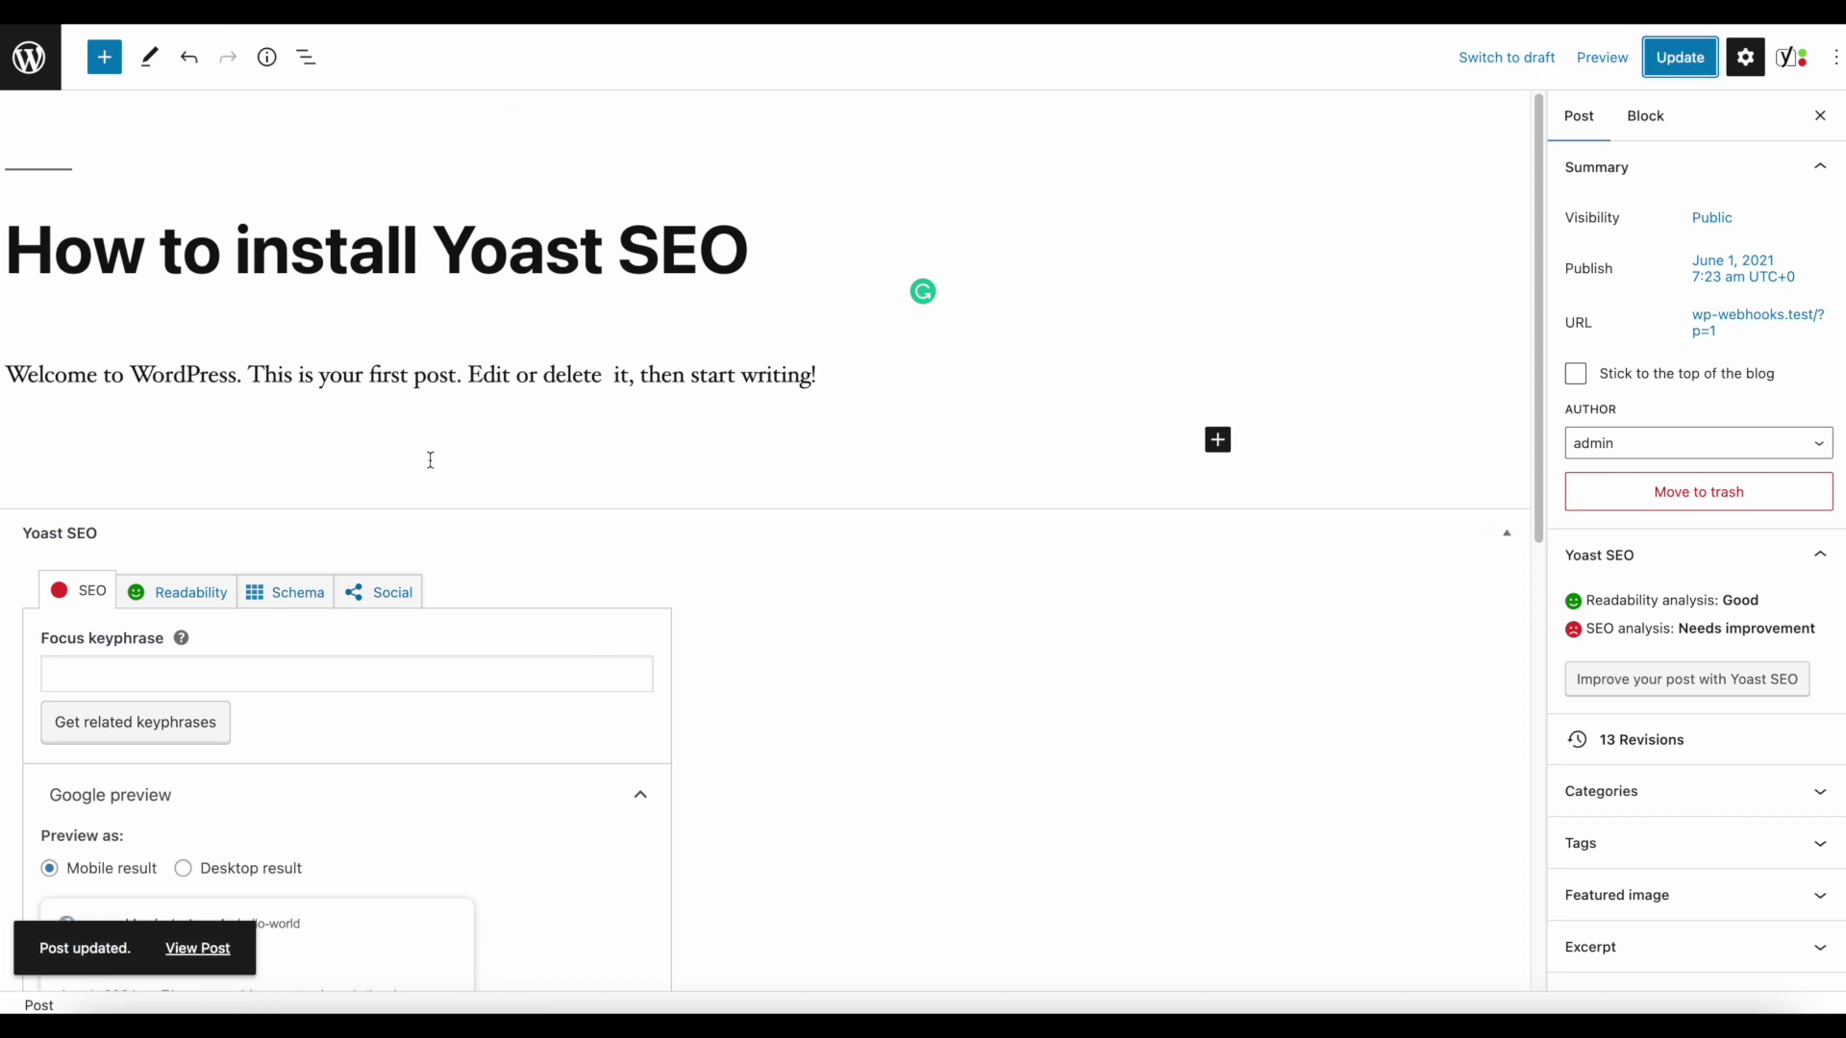
- Reload the post editor and review the generated meta description in the Yoast SEO section
{"action": "scroll", "coordinate": [645, 824], "scroll_direction": "down", "scroll_amount": 7}
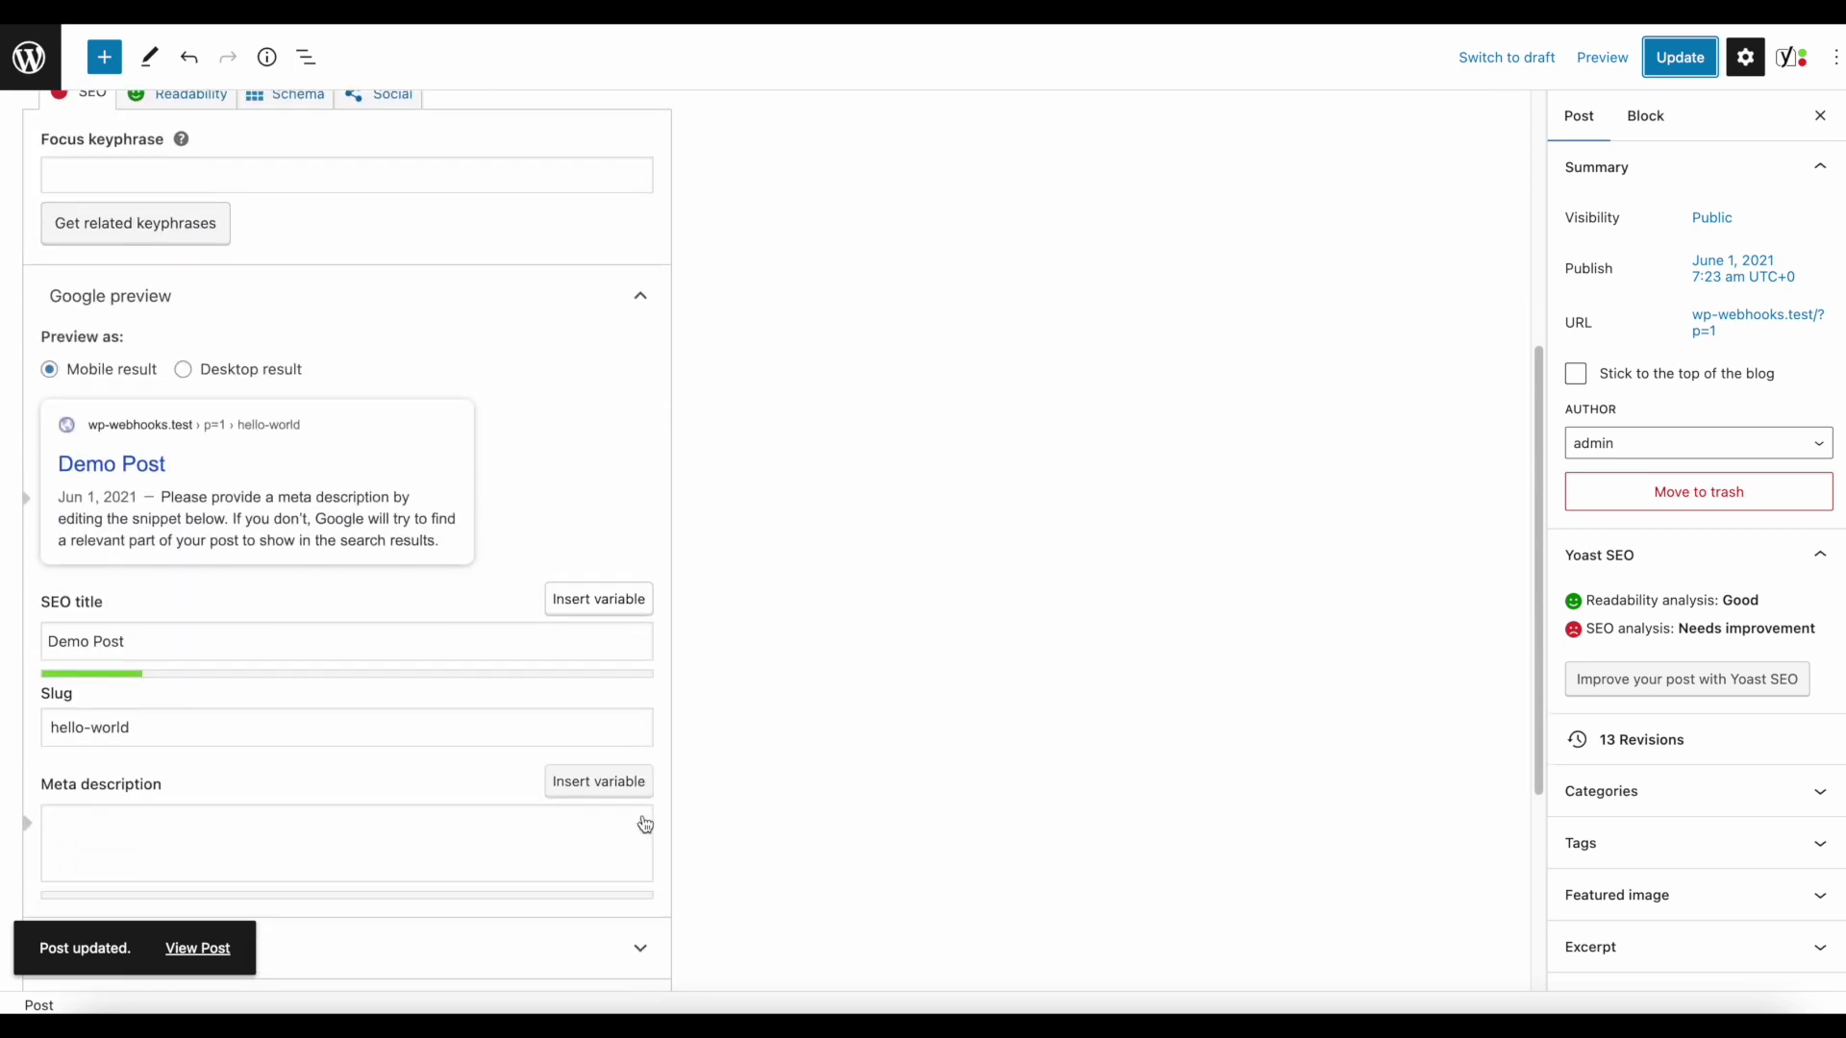
{"action": "left_click", "coordinate": [146, 682]}
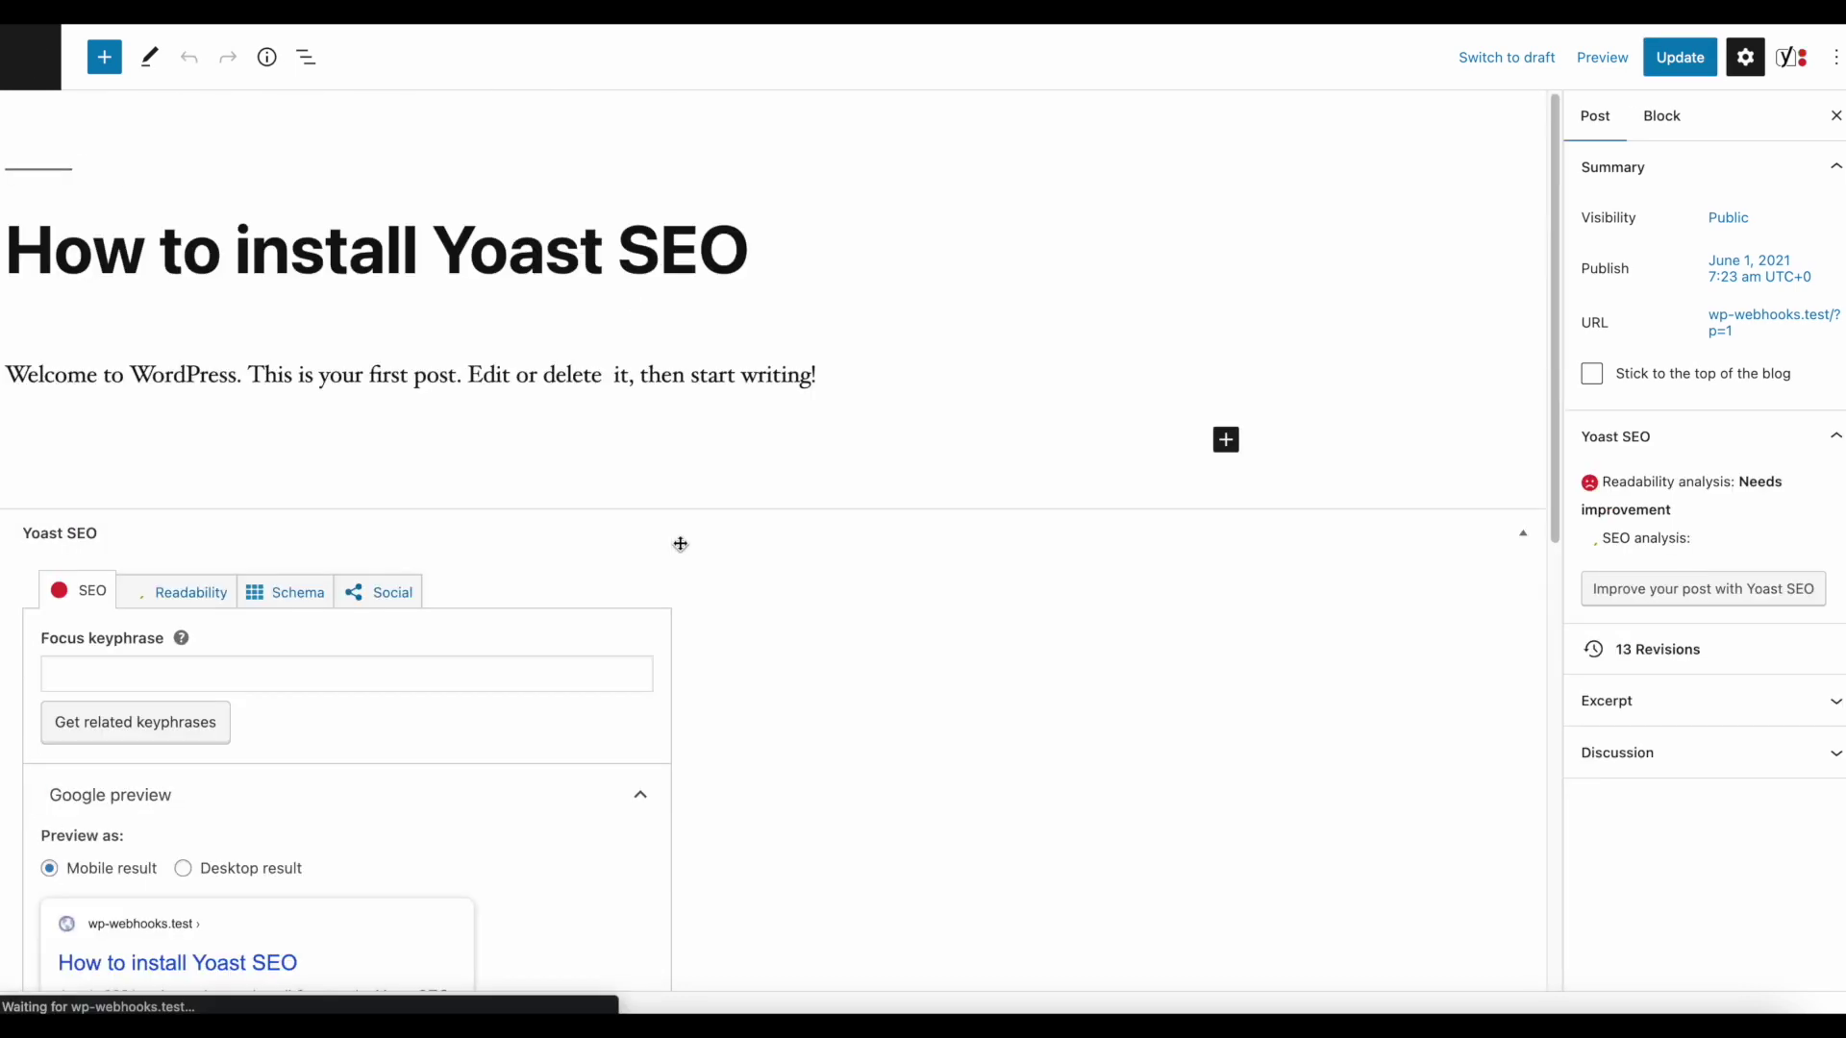
{"action": "scroll", "coordinate": [177, 766], "scroll_direction": "down", "scroll_amount": 9}
{"action": "scroll", "coordinate": [181, 767], "scroll_direction": "down", "scroll_amount": 1}
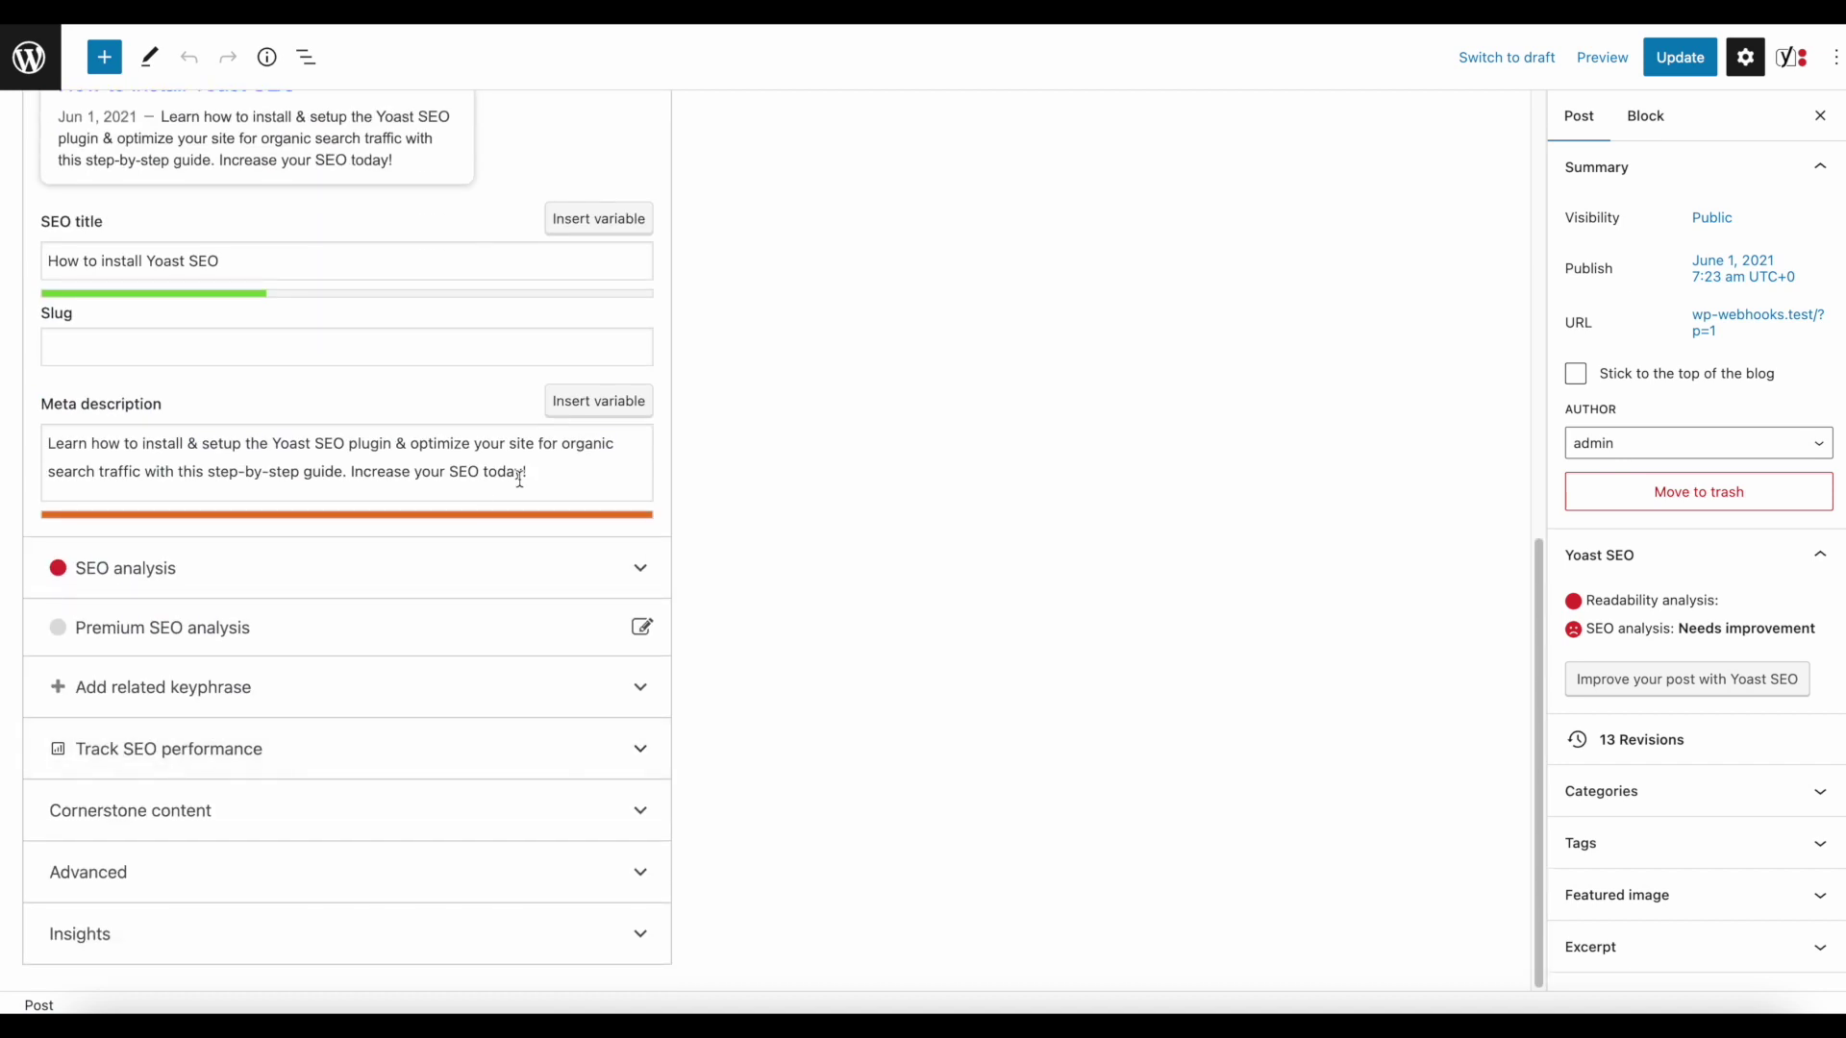
{"action": "left_click_drag", "start_coordinate": [535, 475], "coordinate": [35, 449]}
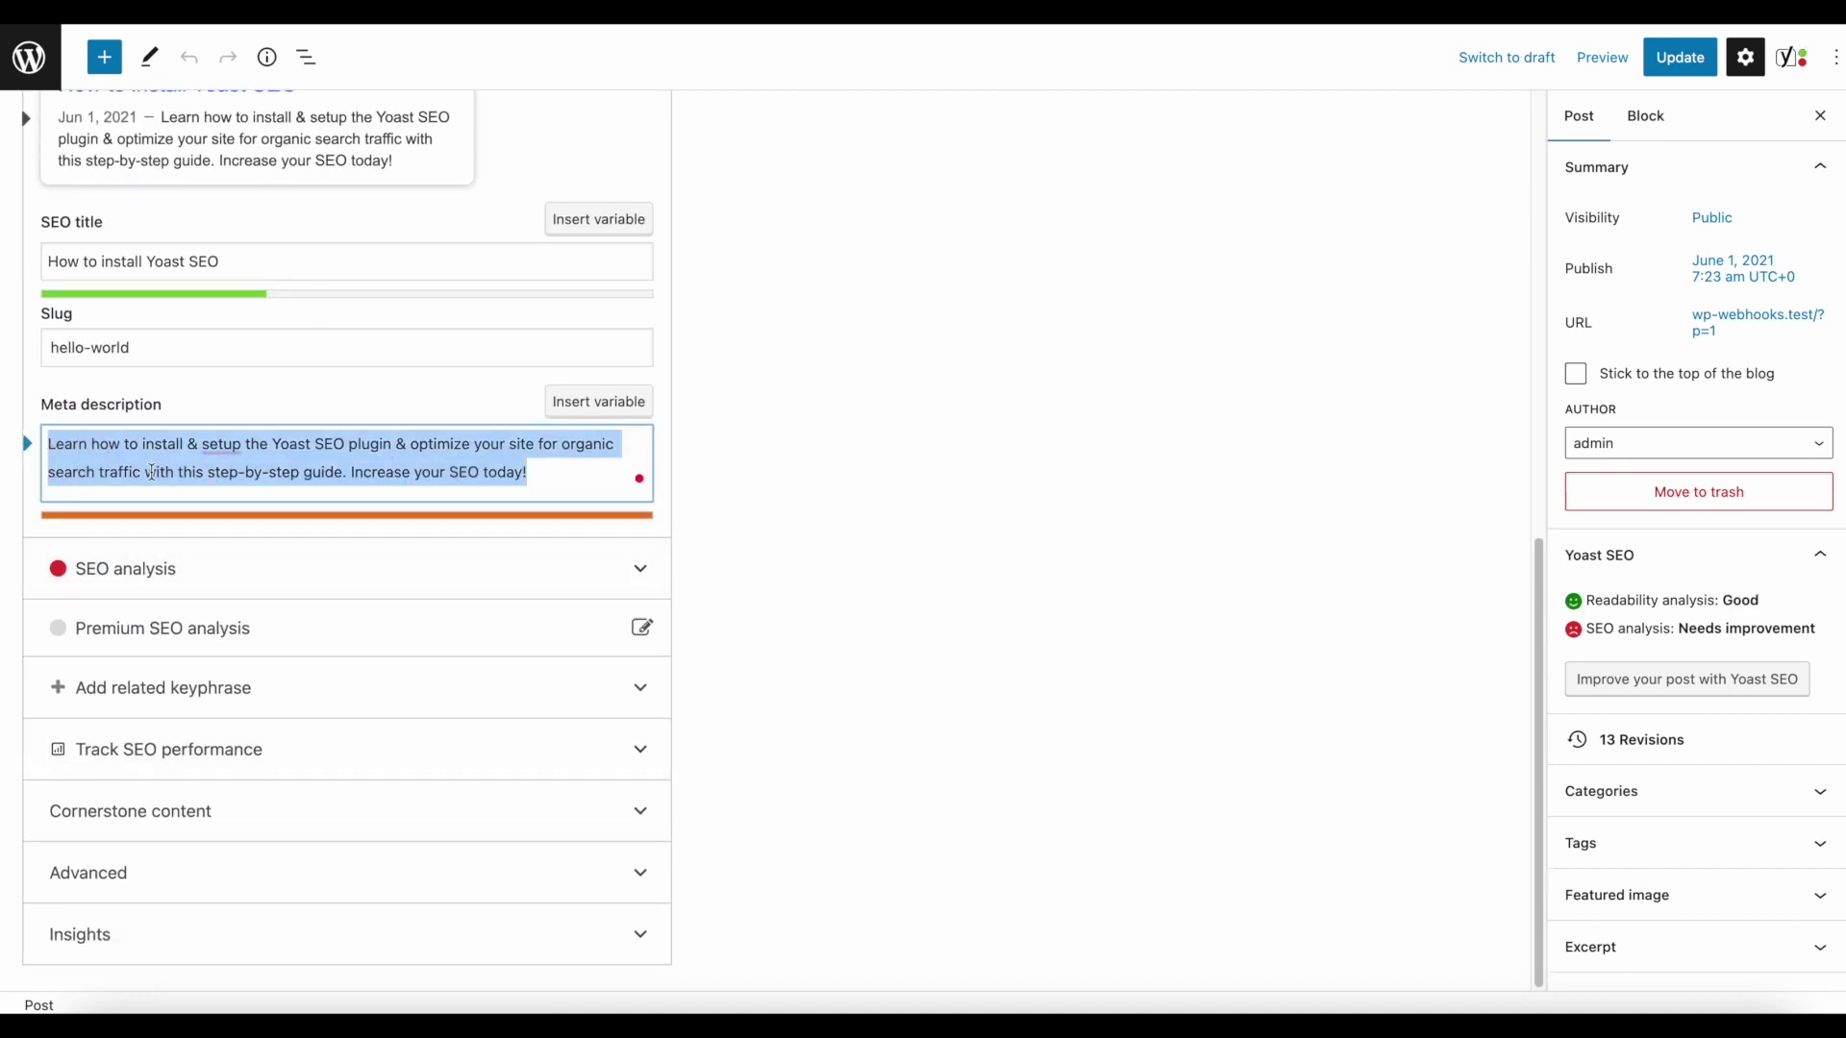
{"action": "left_click", "coordinate": [532, 476]}
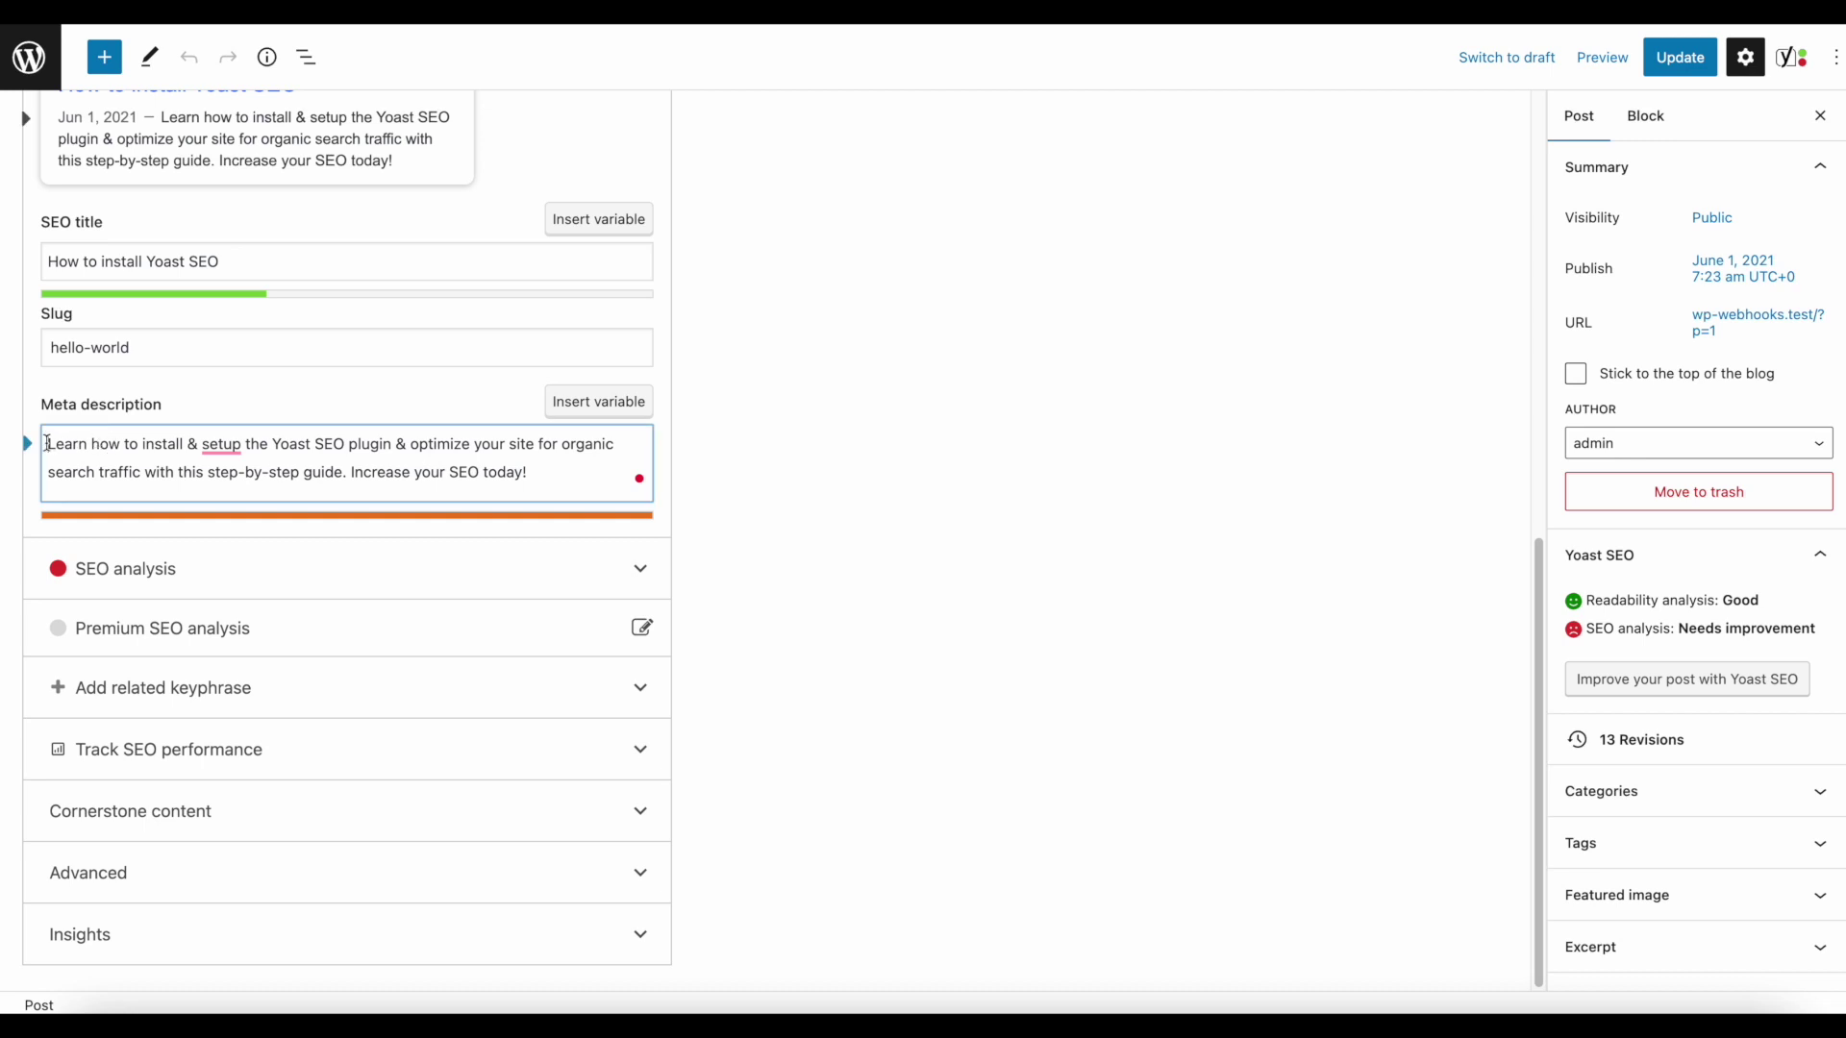
- Delete the sentence "Increase your SEO today!" from the end of the meta description
{"action": "left_click", "coordinate": [268, 444]}
{"action": "left_click_drag", "start_coordinate": [557, 476], "coordinate": [348, 476]}
{"action": "key", "text": "BackSpace"}
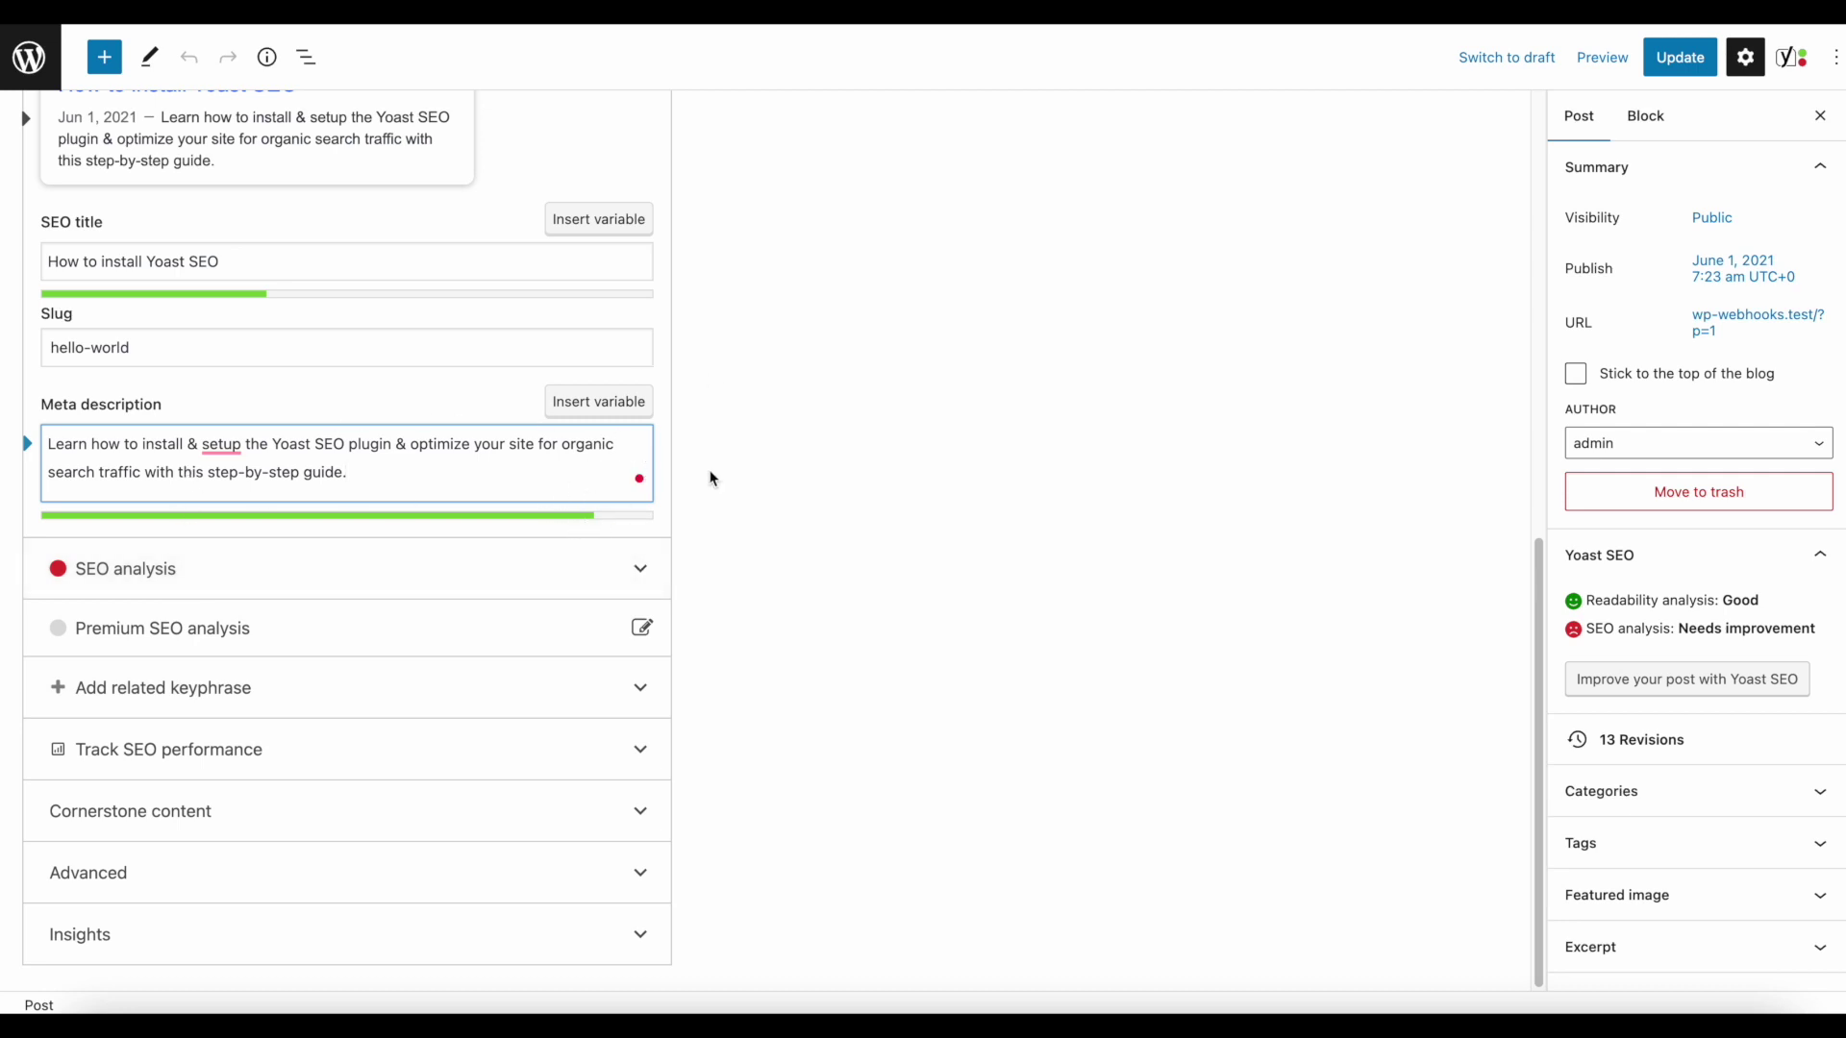
- Clear the whole meta description, update the post and reload the editor to get a newly generated description
{"action": "key", "text": "ctrl+a"}
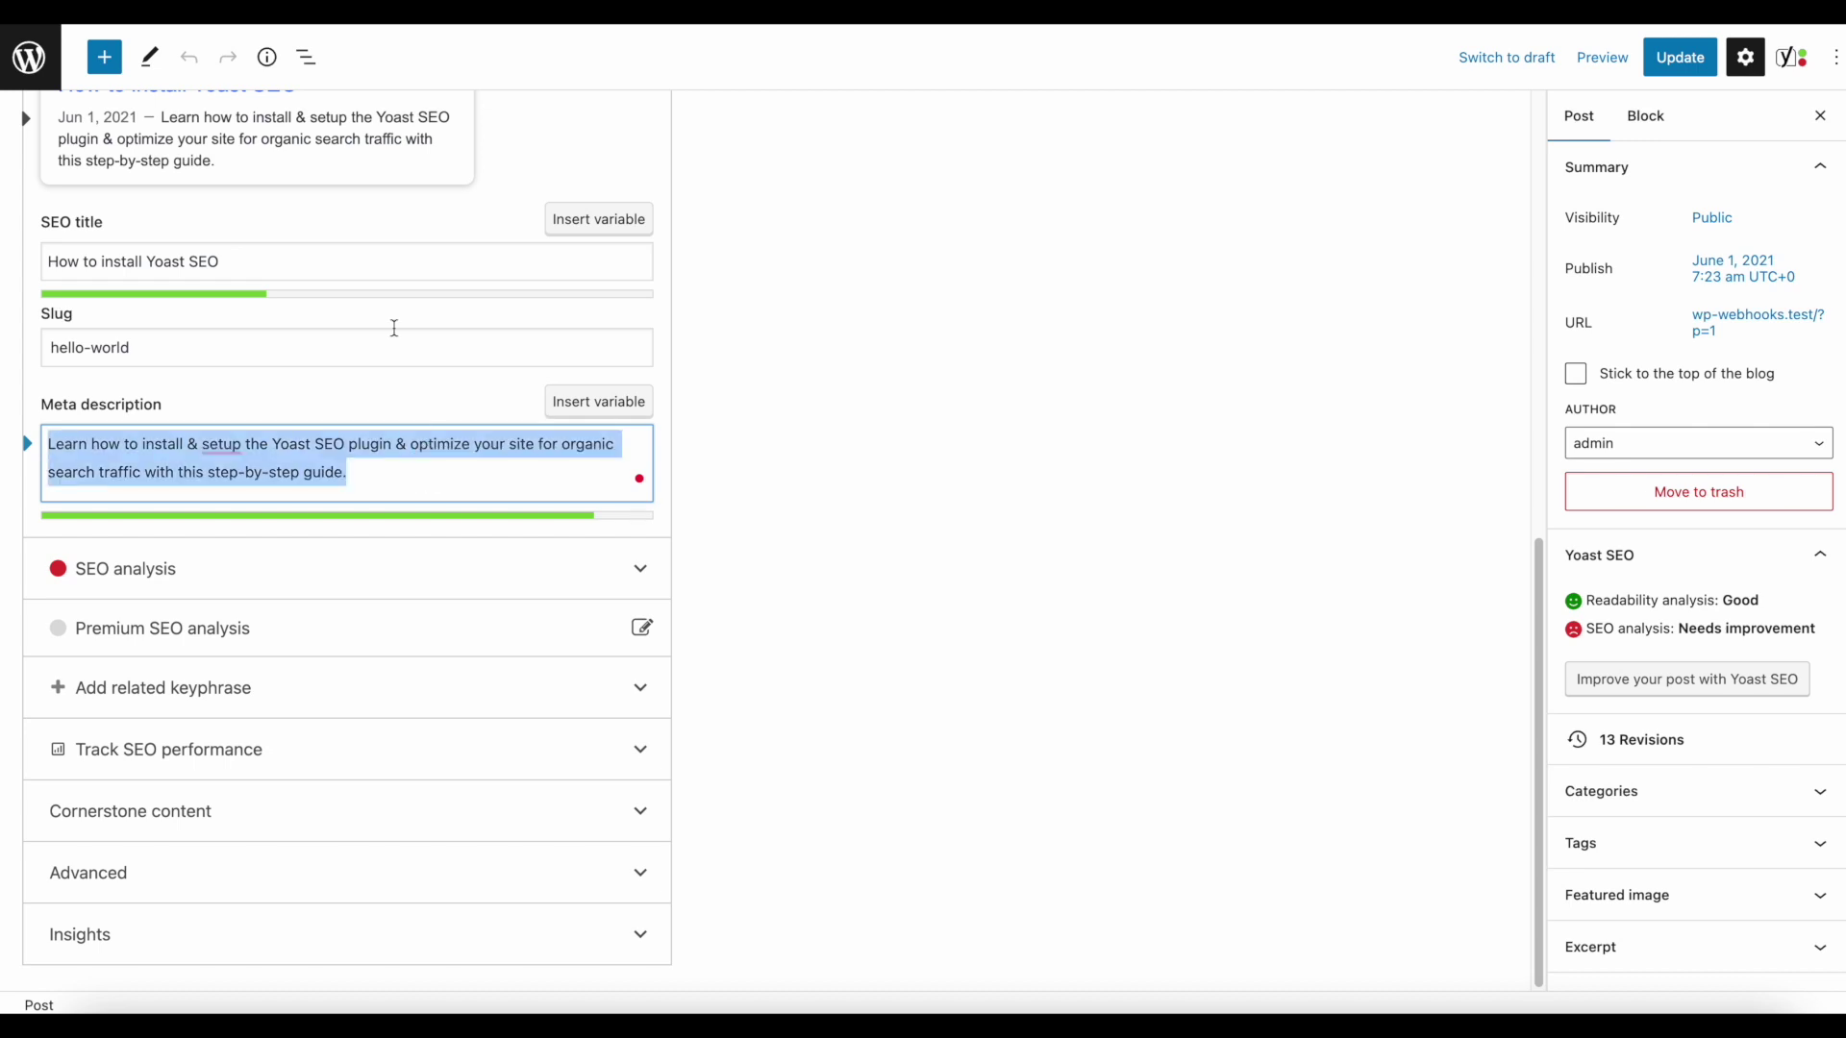
{"action": "key", "text": "BackSpace"}
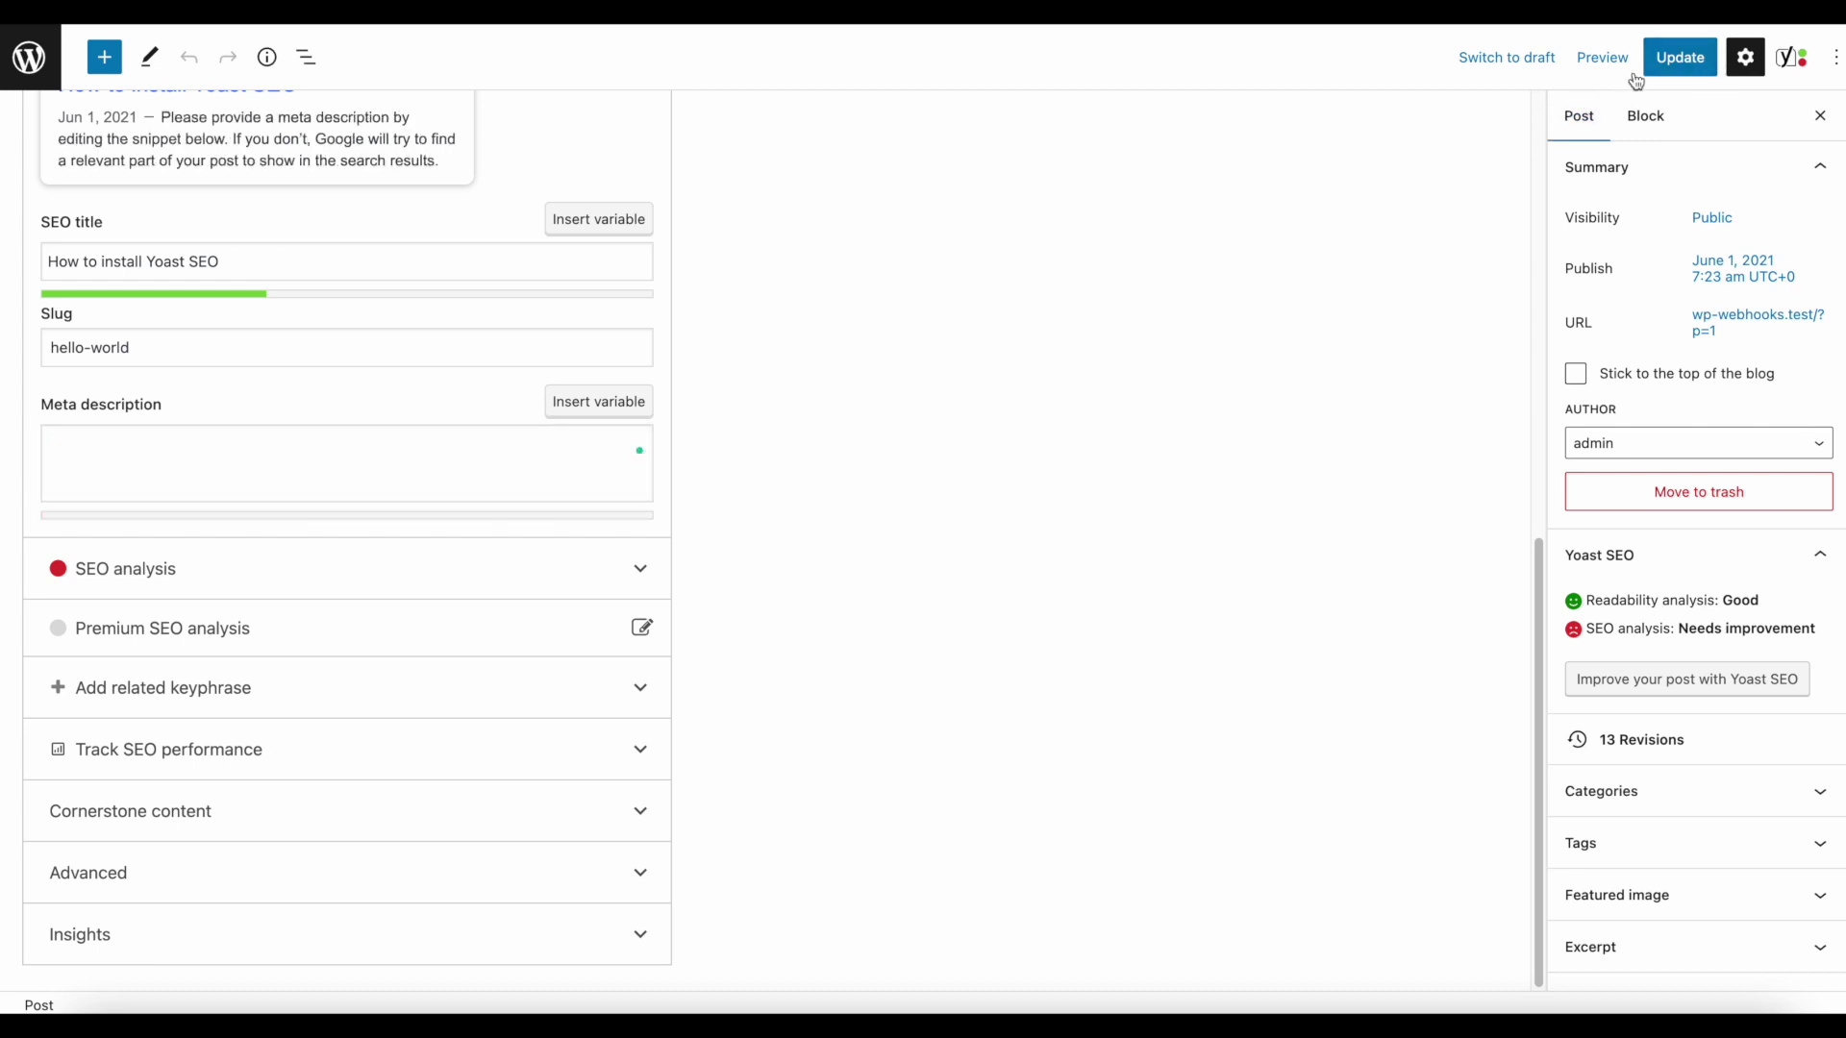
{"action": "left_click", "coordinate": [1680, 56]}
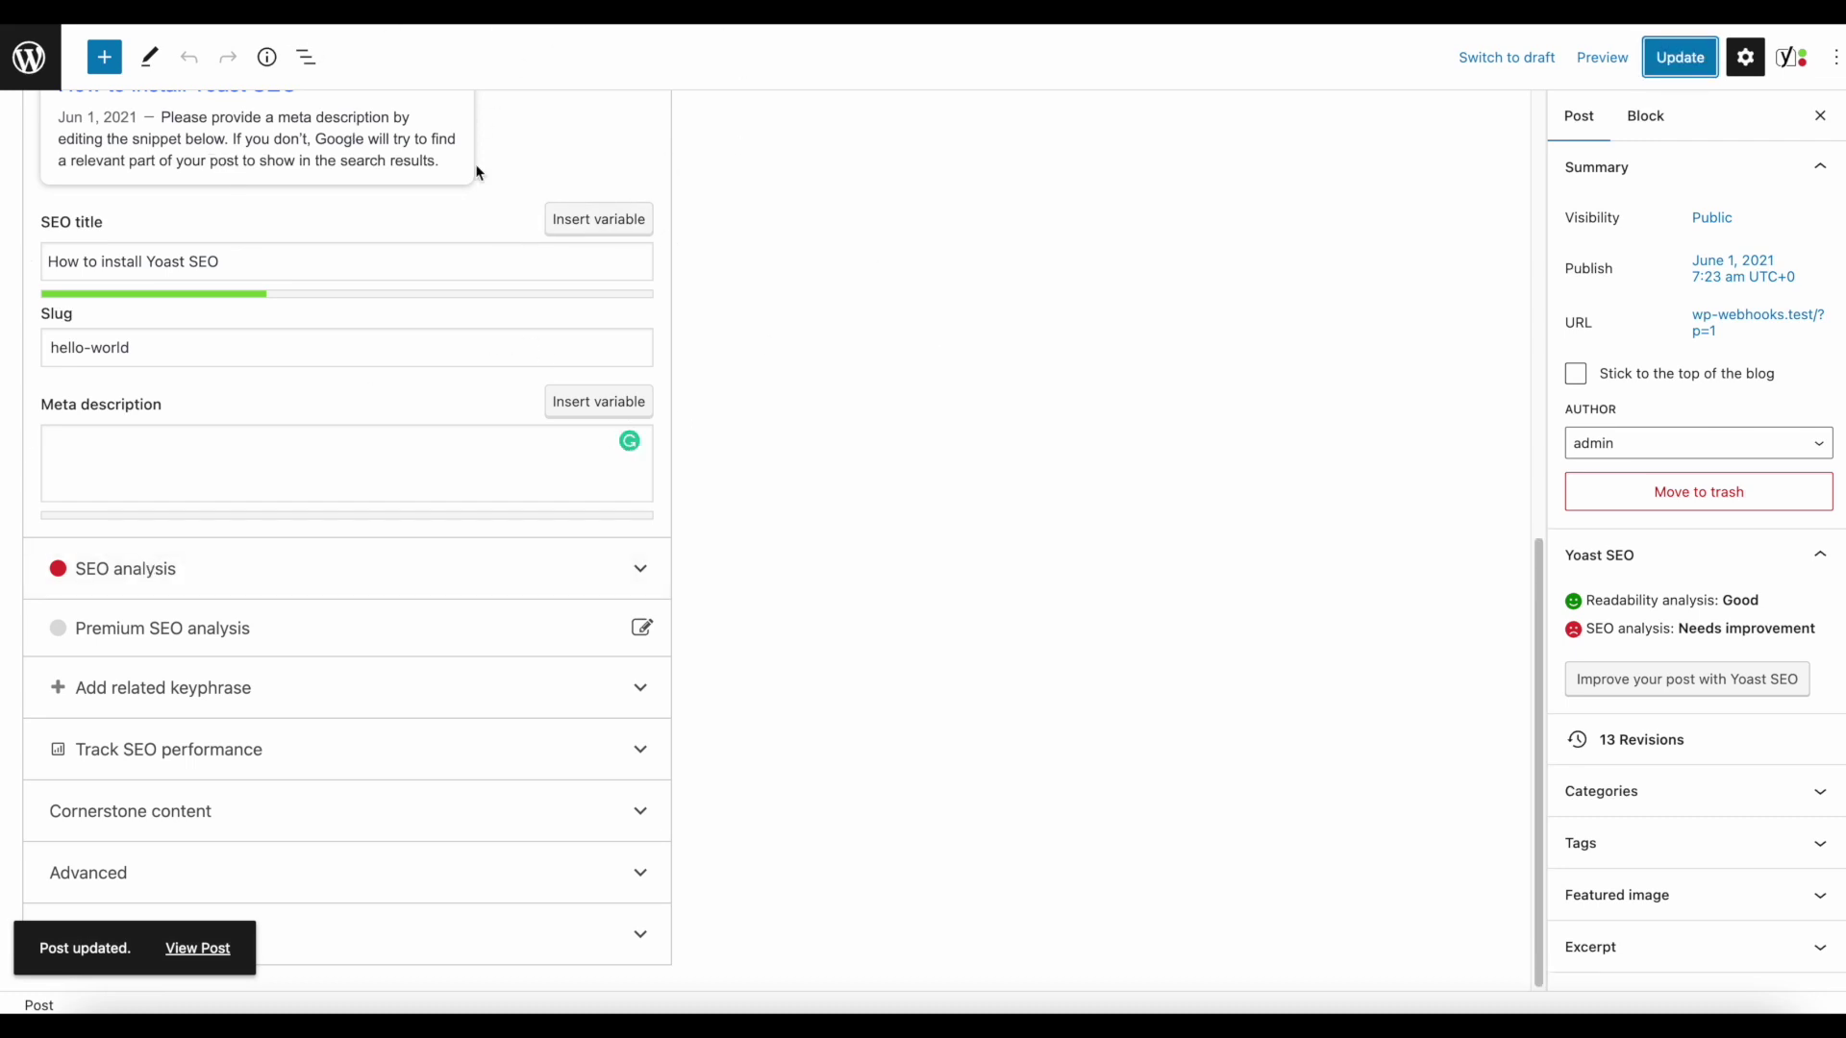
{"action": "key", "text": "super+r"}
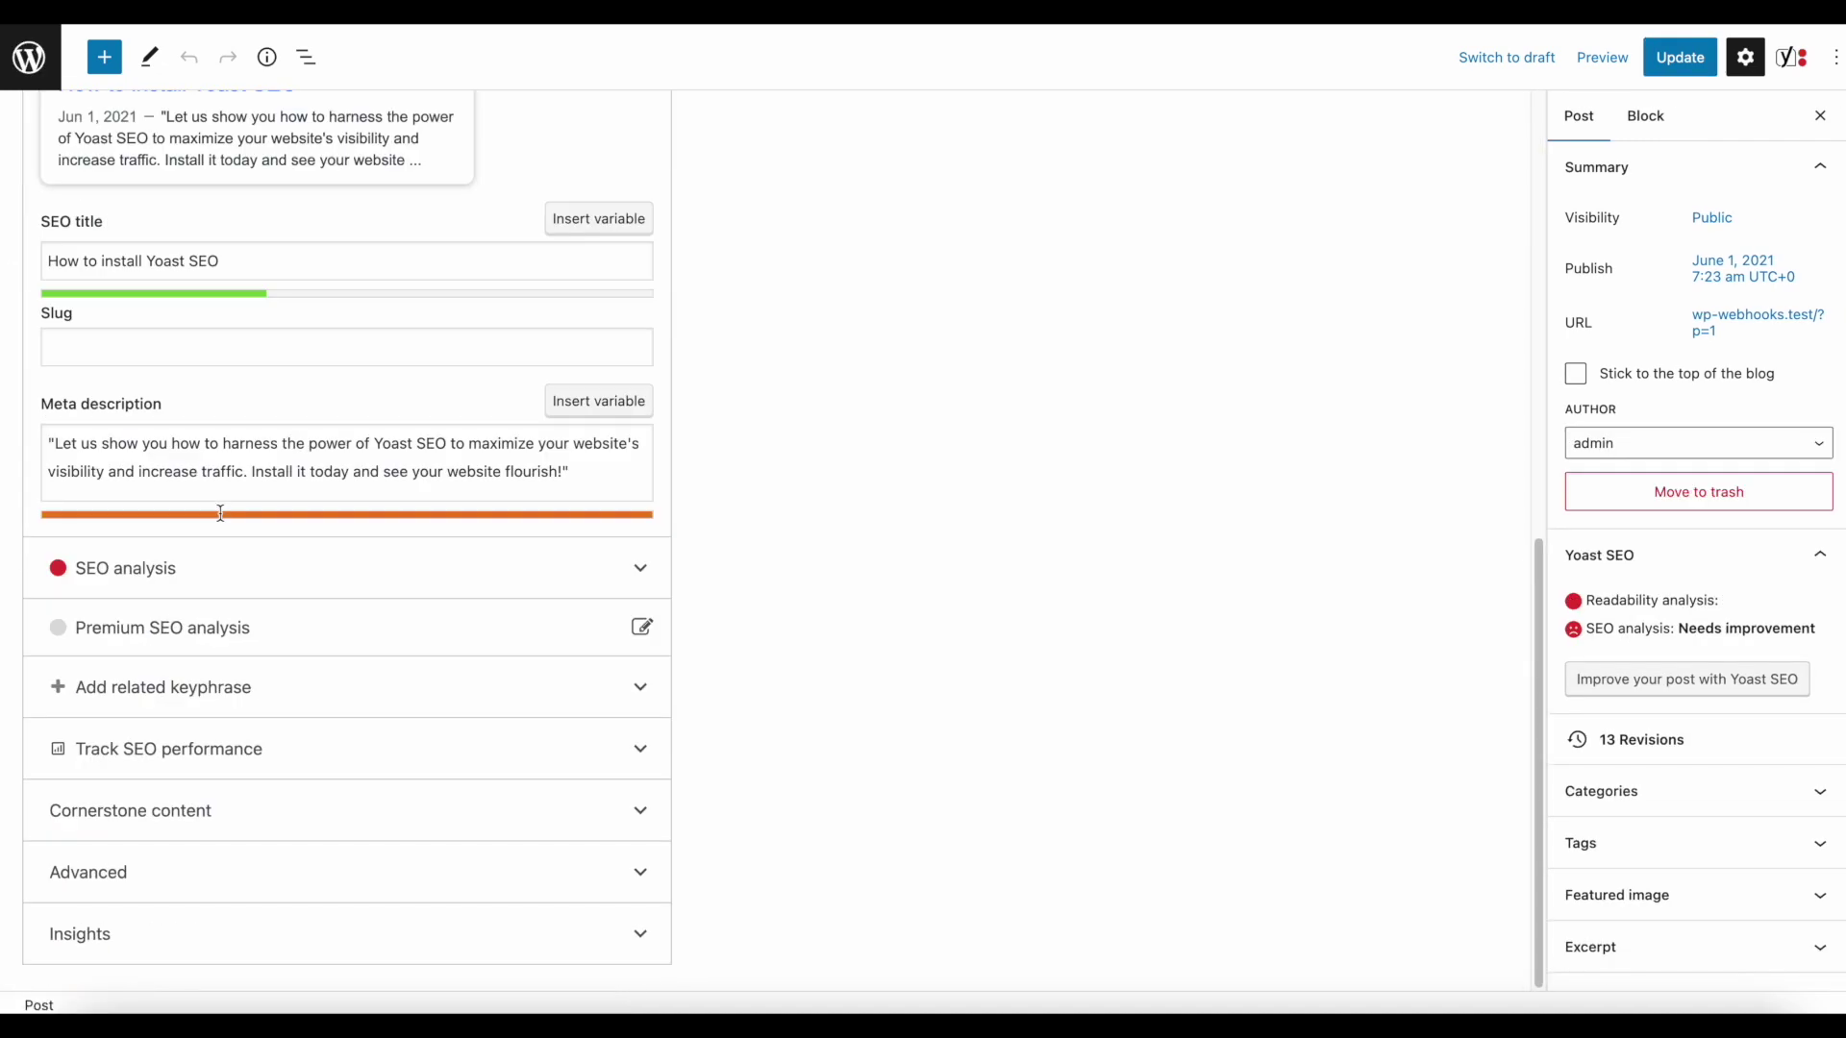
- Remove the opening and closing quotation marks from the generated meta description and read it through
{"action": "left_click", "coordinate": [570, 472]}
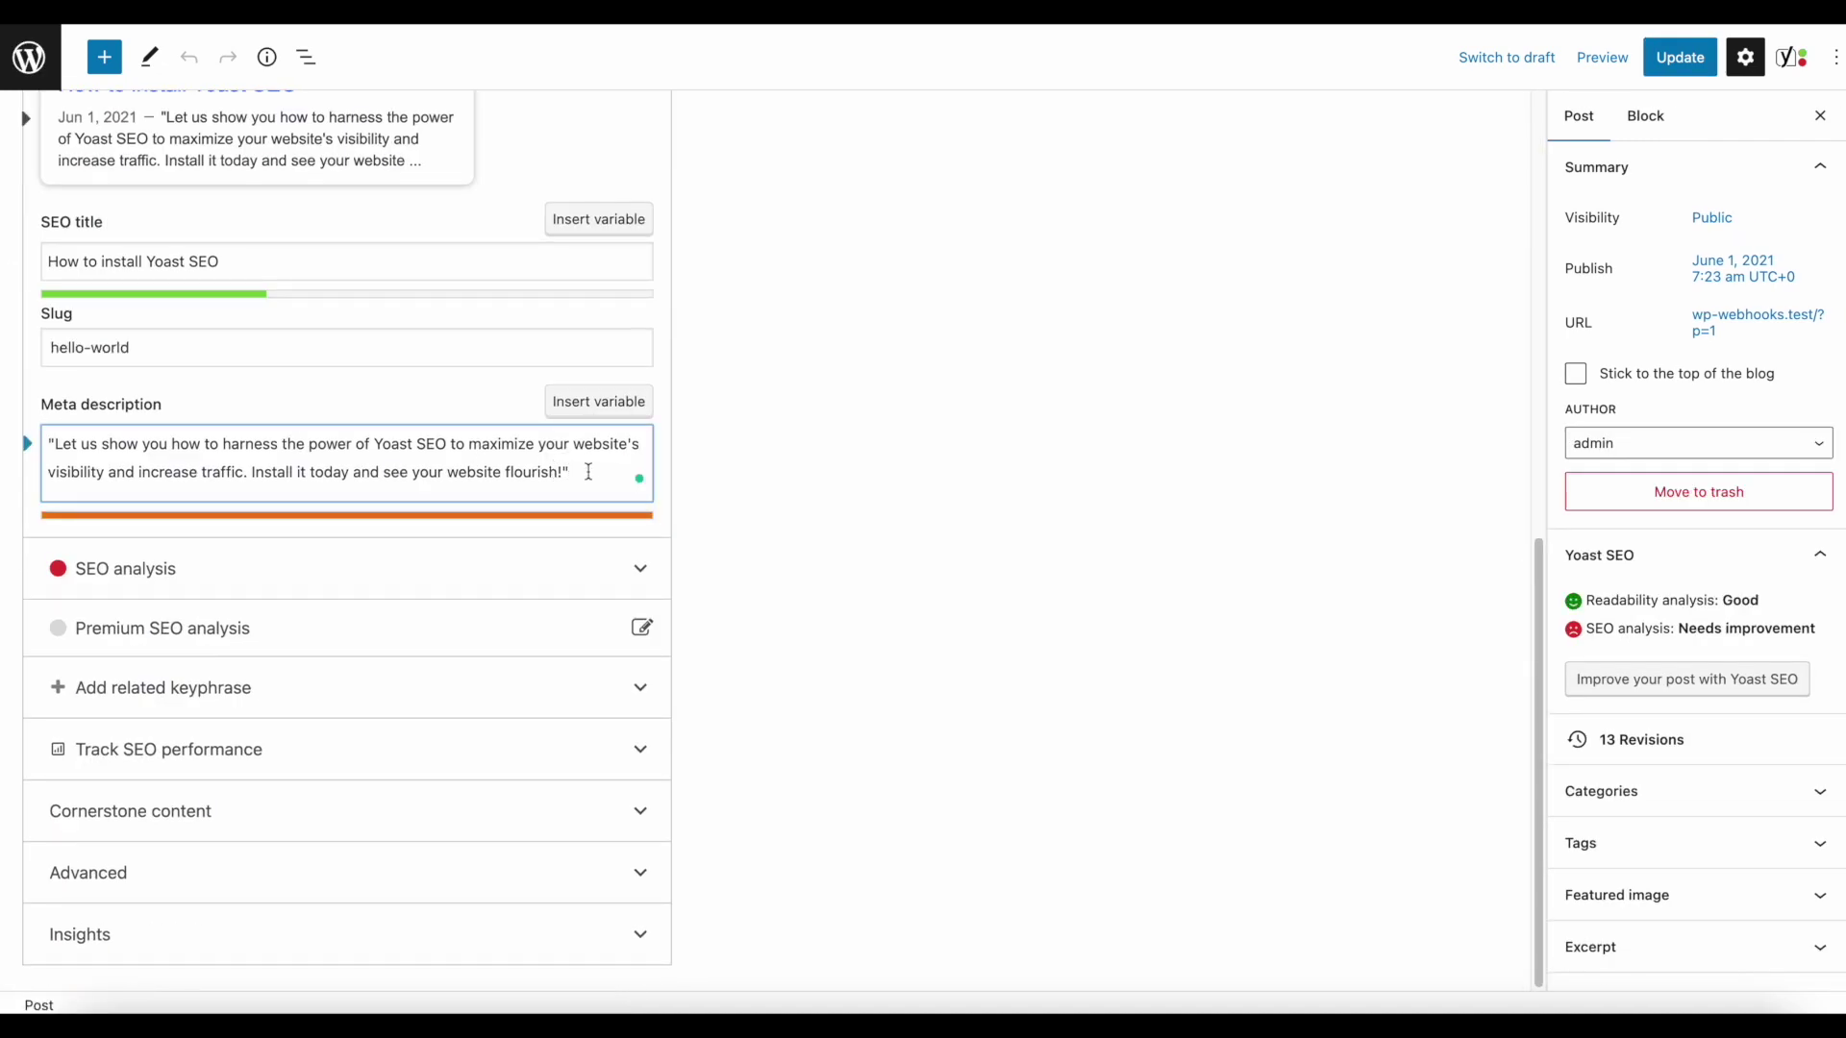
{"action": "left_click", "coordinate": [57, 447]}
{"action": "key", "text": "BackSpace"}
{"action": "left_click", "coordinate": [600, 472]}
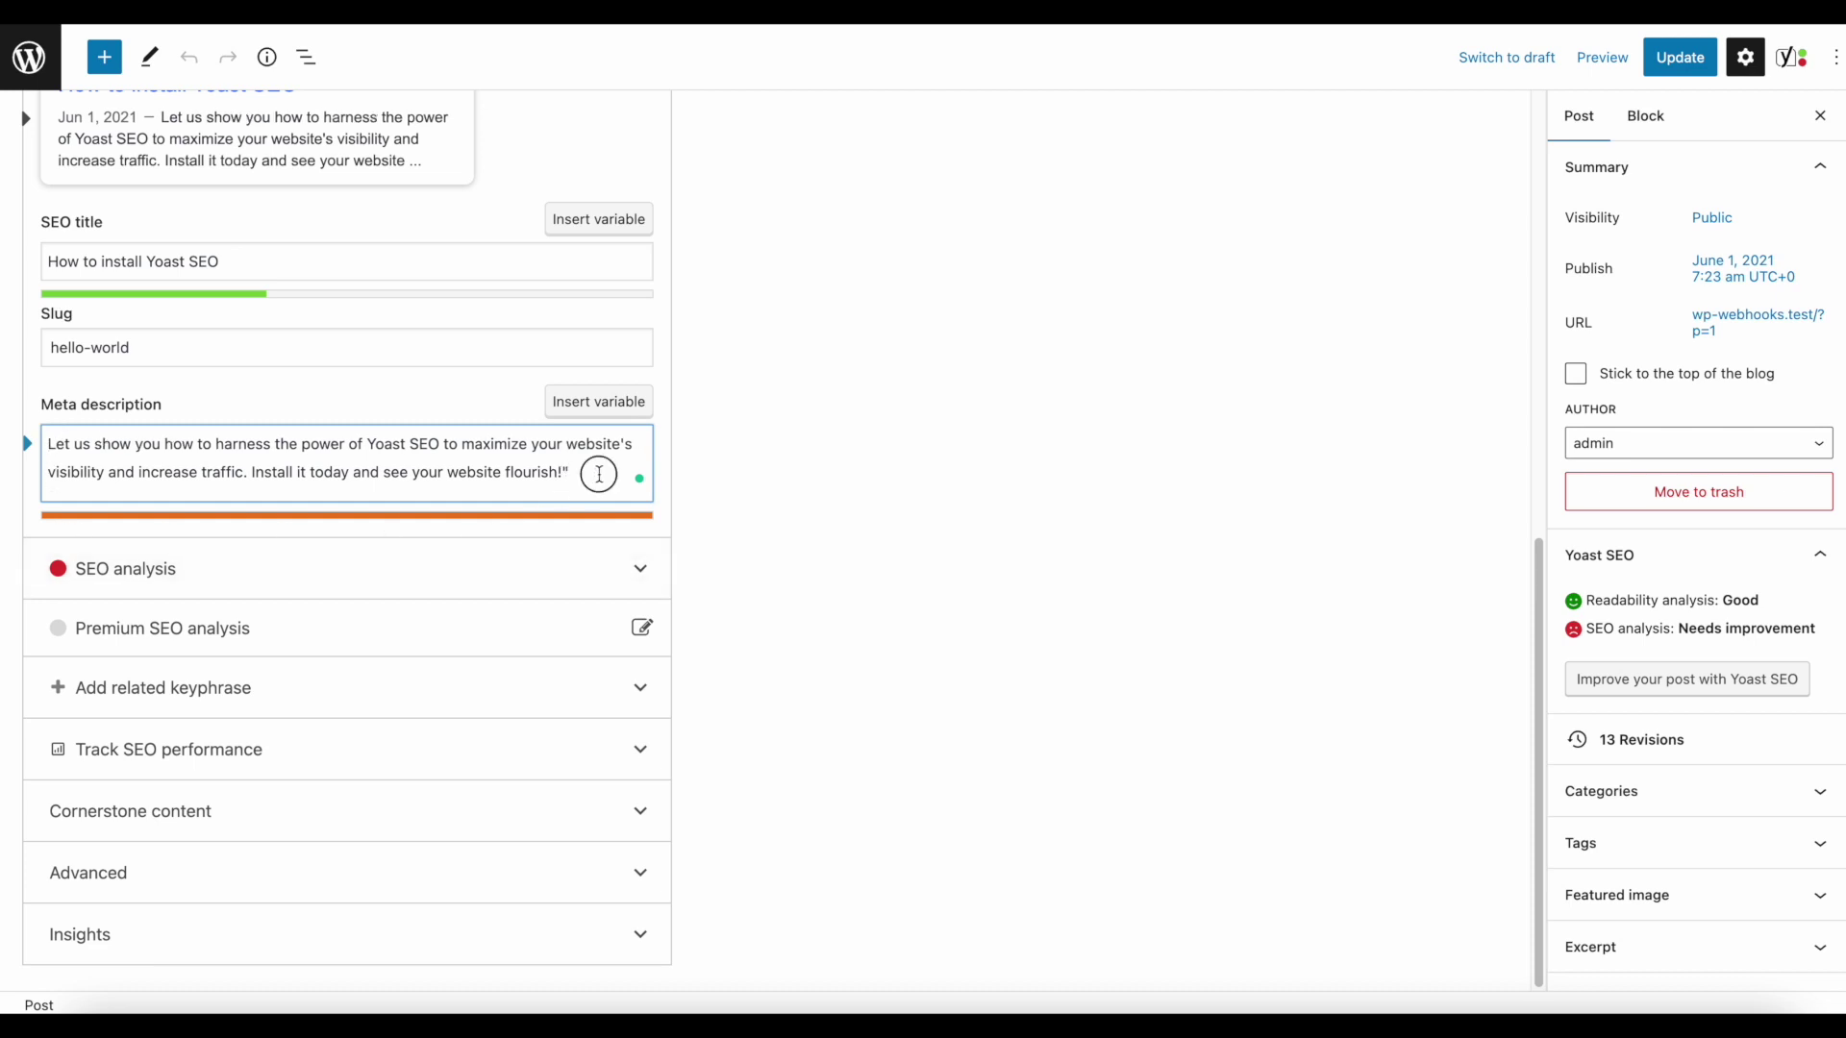
{"action": "key", "text": "BackSpace"}
{"action": "left_click_drag", "start_coordinate": [51, 449], "coordinate": [596, 461]}
- Replace "Yoast SEO" in the post title with "Elementor" so it reads "How to install Elementor"
{"action": "scroll", "coordinate": [671, 437], "scroll_direction": "up", "scroll_amount": 10}
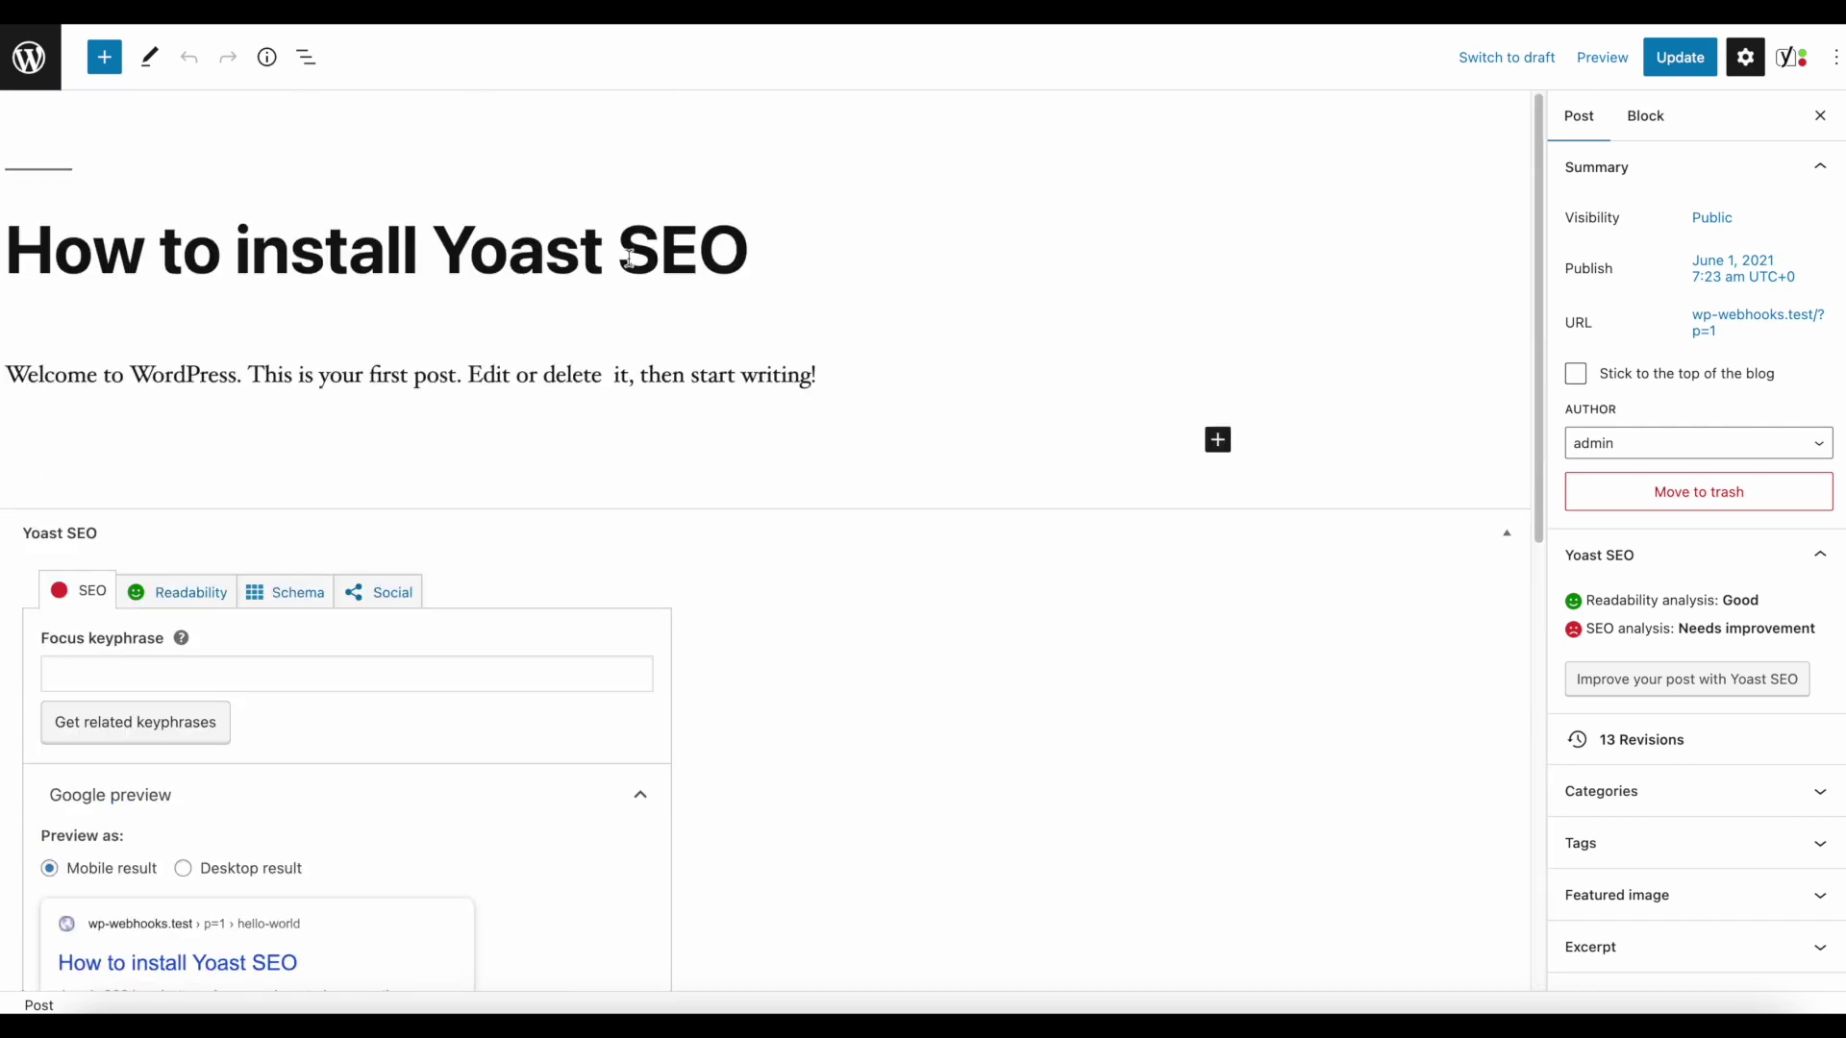
{"action": "left_click", "coordinate": [386, 252]}
{"action": "left_click", "coordinate": [442, 256]}
{"action": "left_click_drag", "start_coordinate": [442, 256], "coordinate": [750, 256]}
{"action": "type", "text": "El"}
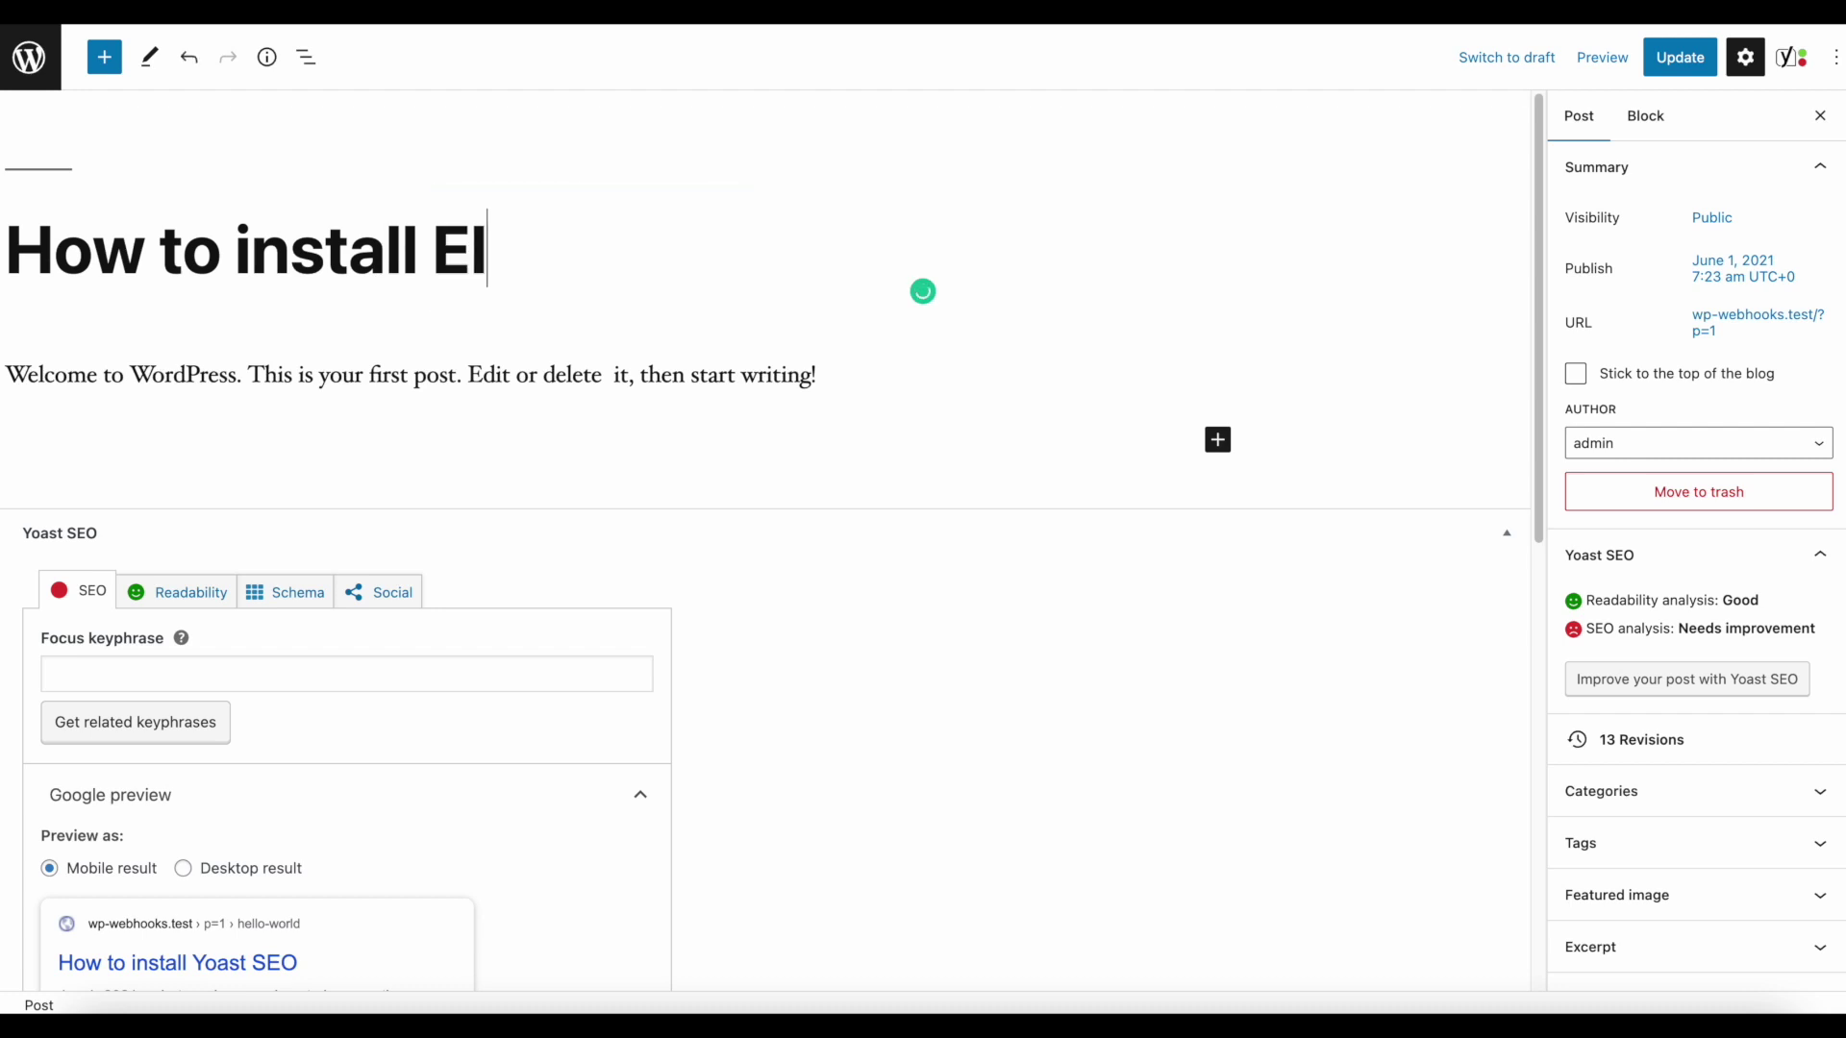
{"action": "type", "text": "ementor"}
- Clear the meta description in the Yoast SEO section, update the post and reload the editor
{"action": "scroll", "coordinate": [886, 613], "scroll_direction": "down", "scroll_amount": 9}
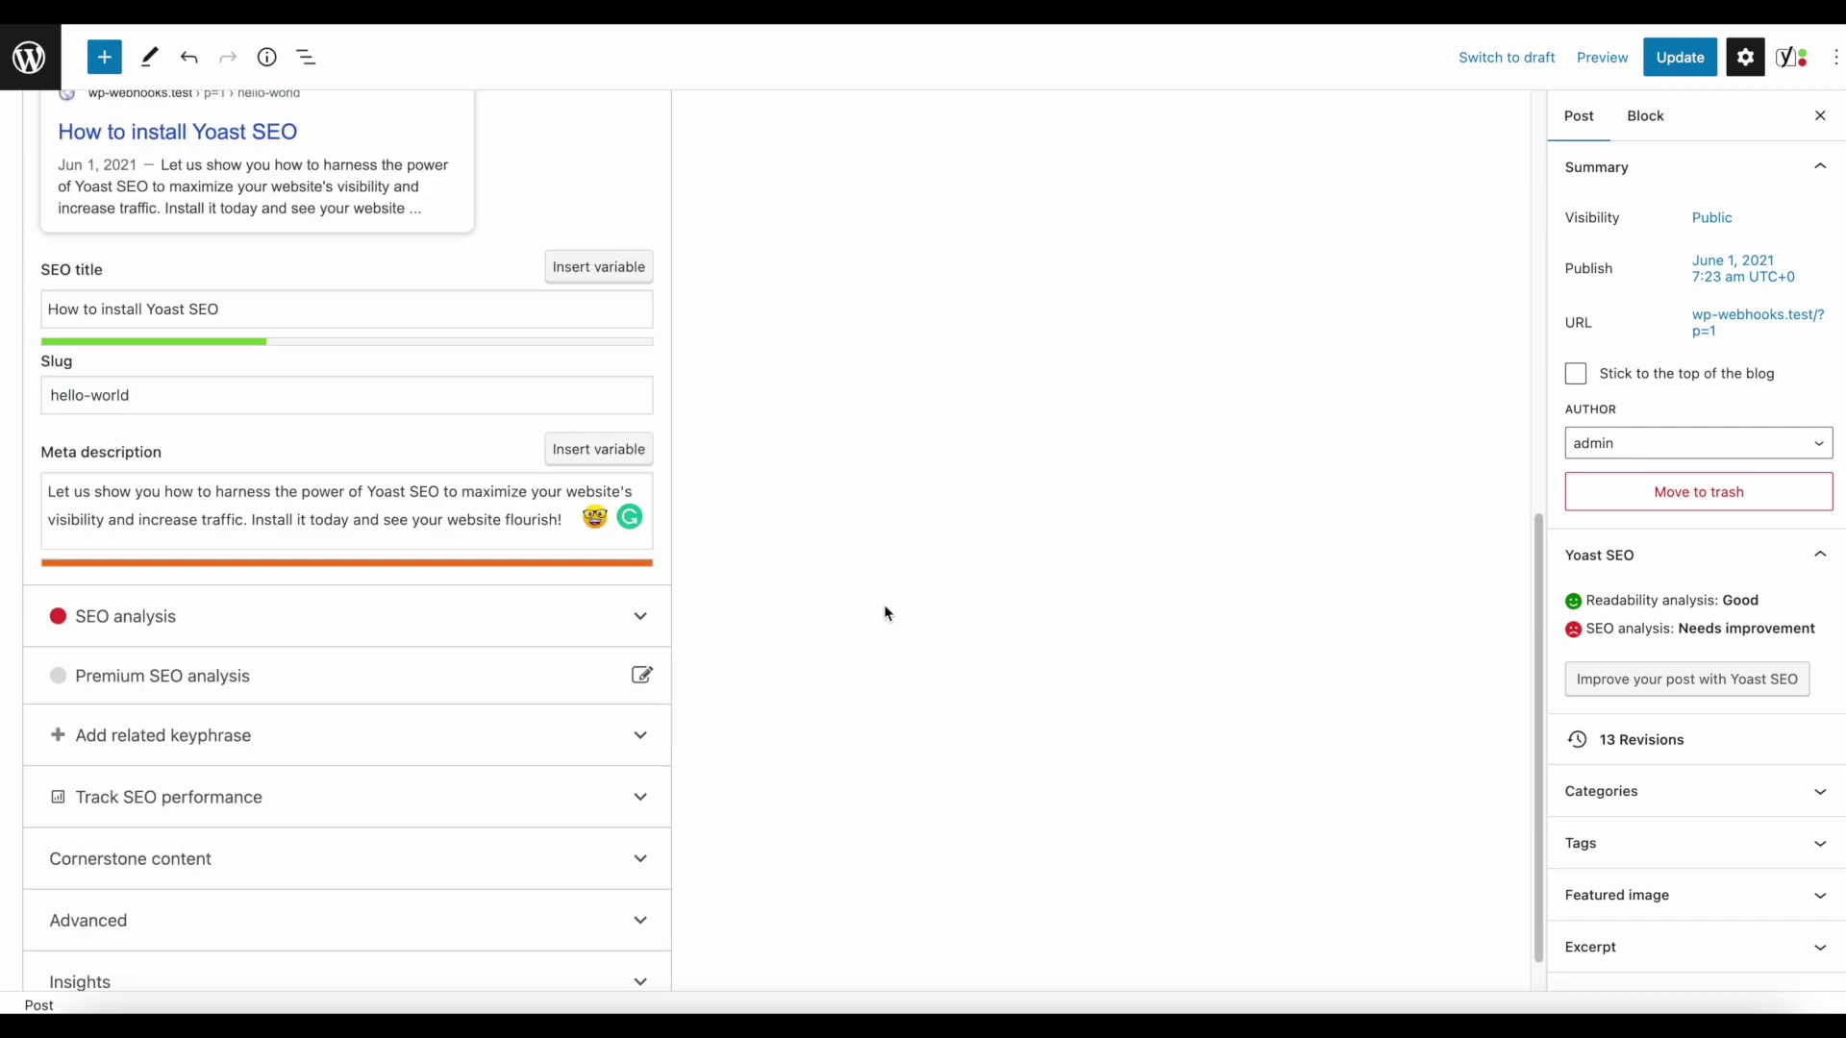
{"action": "triple_click", "coordinate": [485, 497]}
{"action": "key", "text": "BackSpace"}
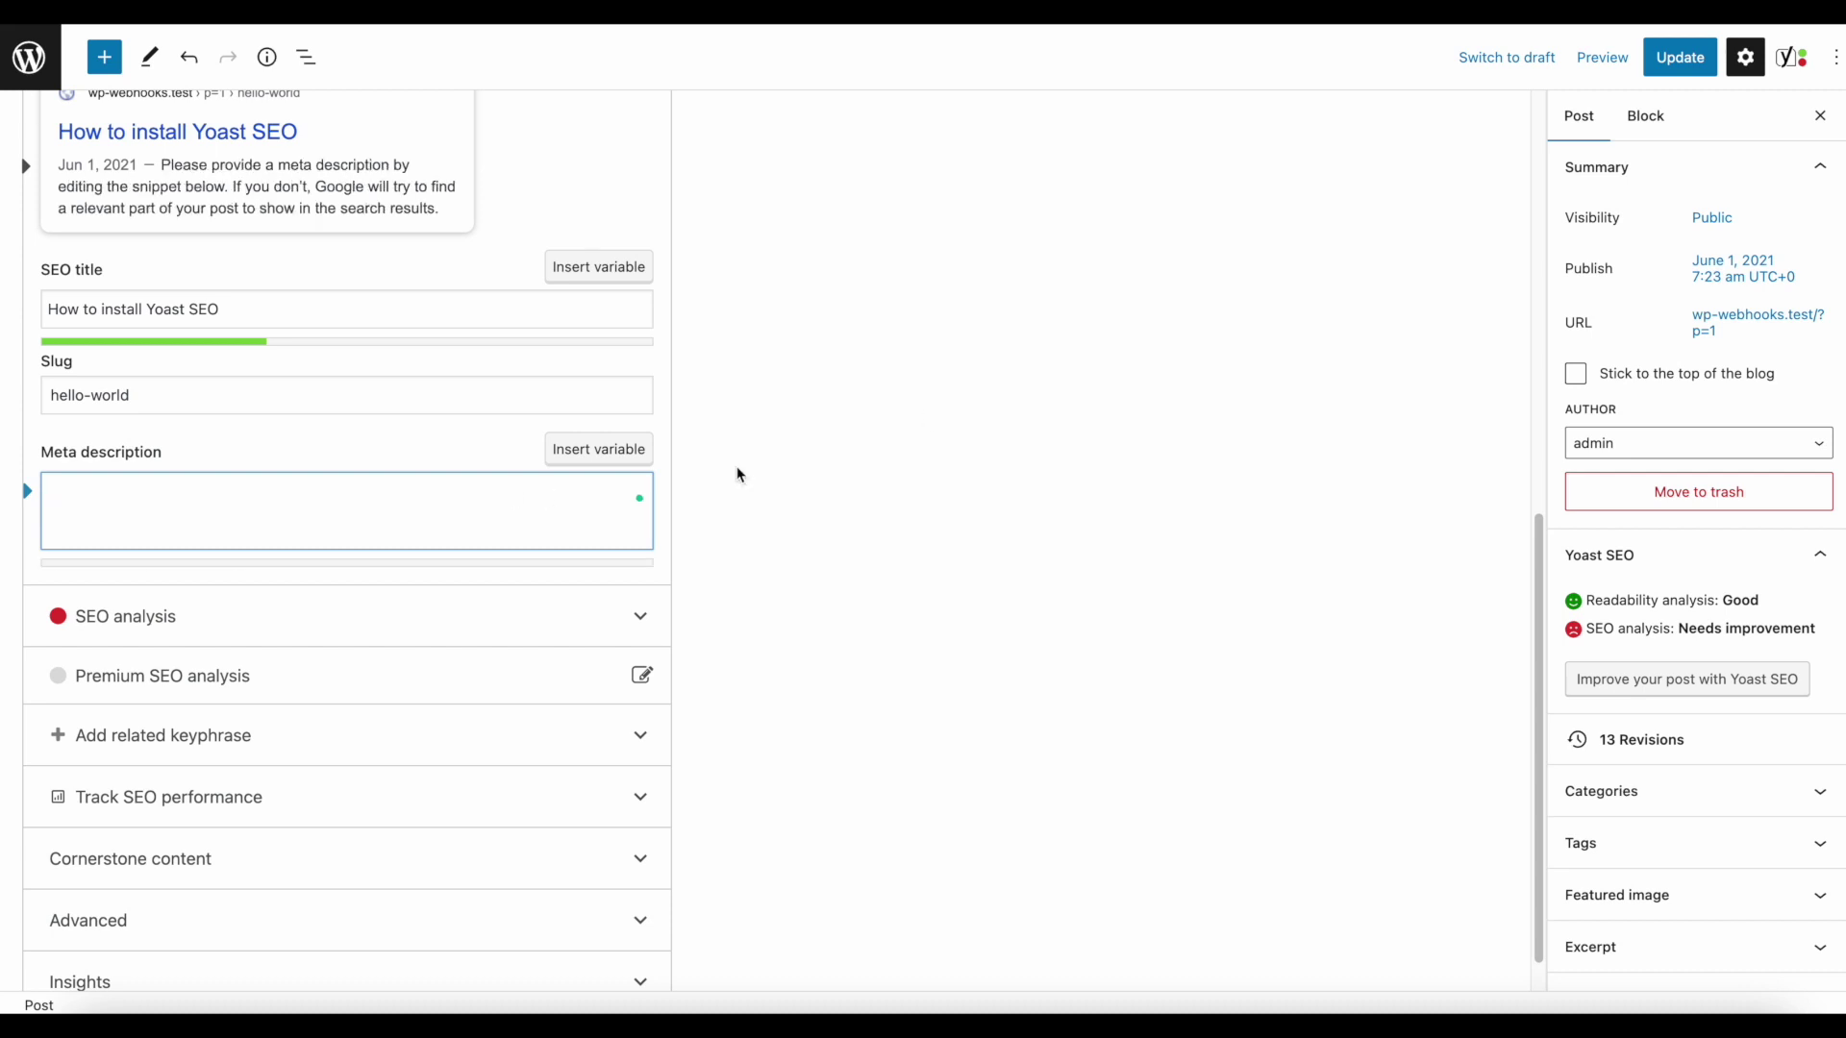
{"action": "left_click", "coordinate": [1680, 57]}
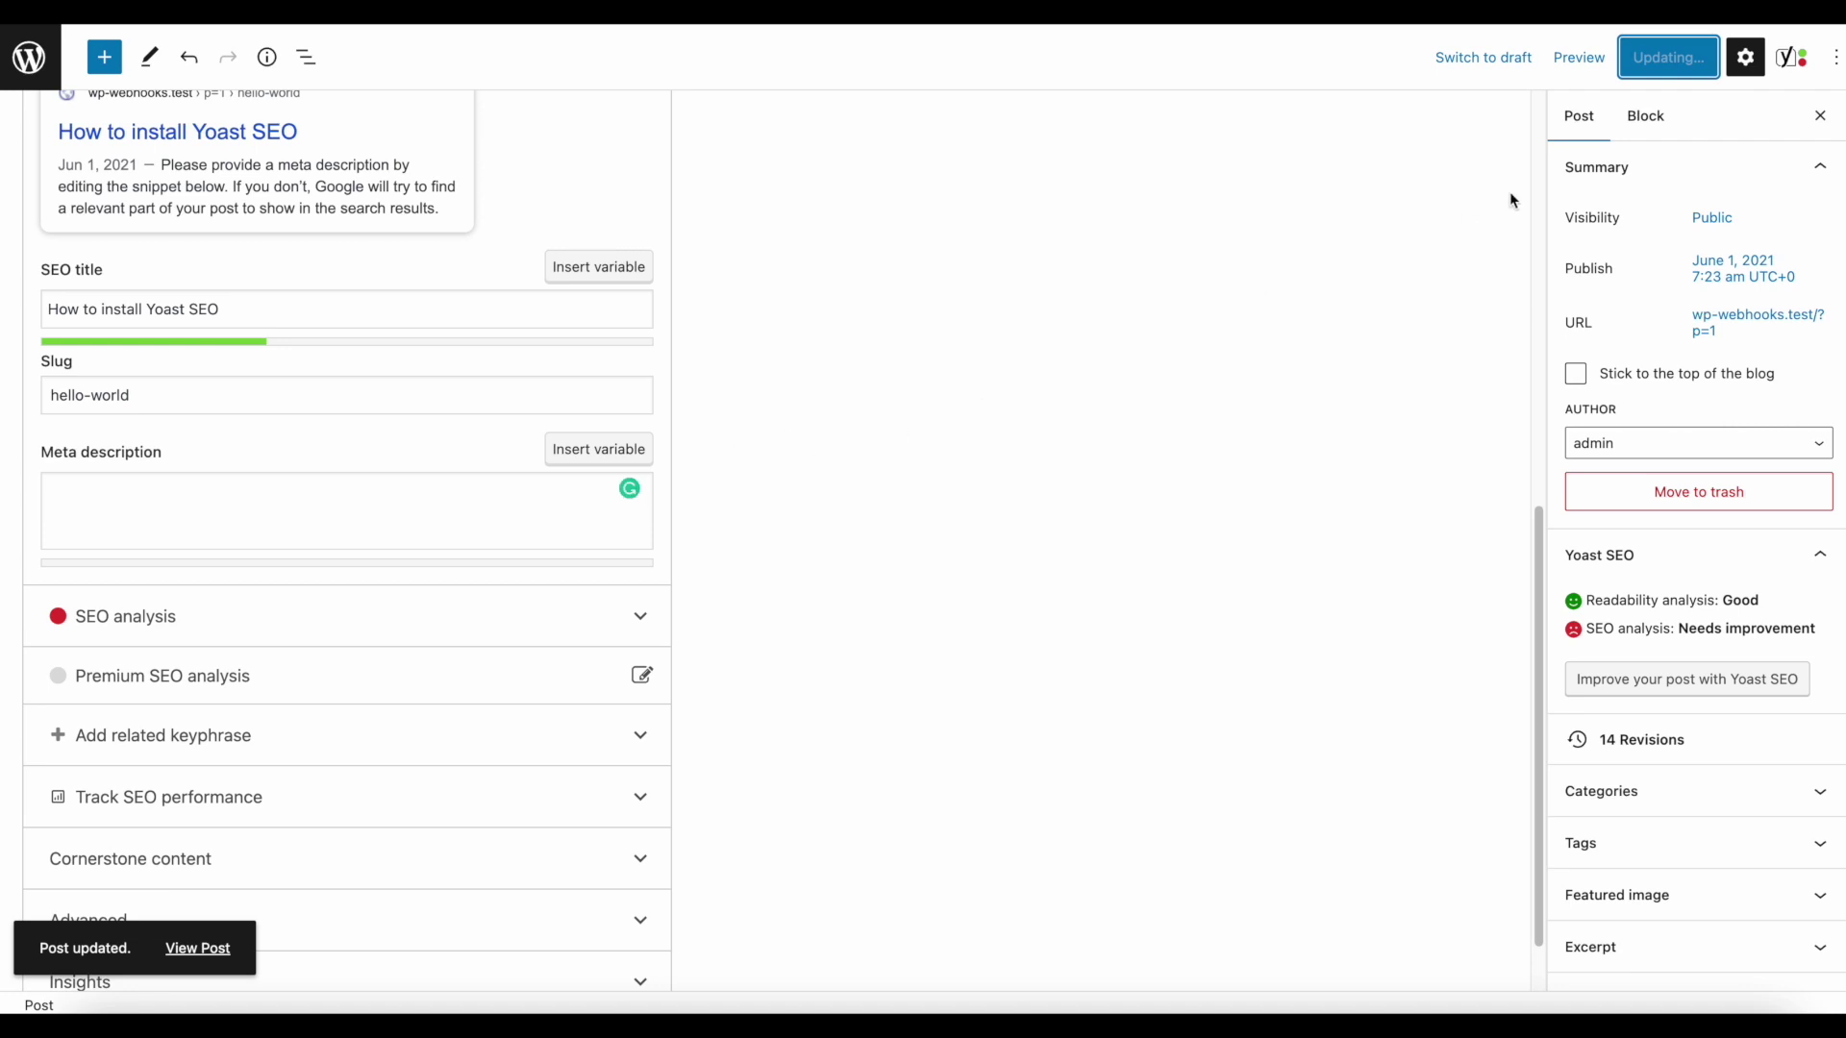
{"action": "scroll", "coordinate": [639, 362], "scroll_direction": "up", "scroll_amount": 3}
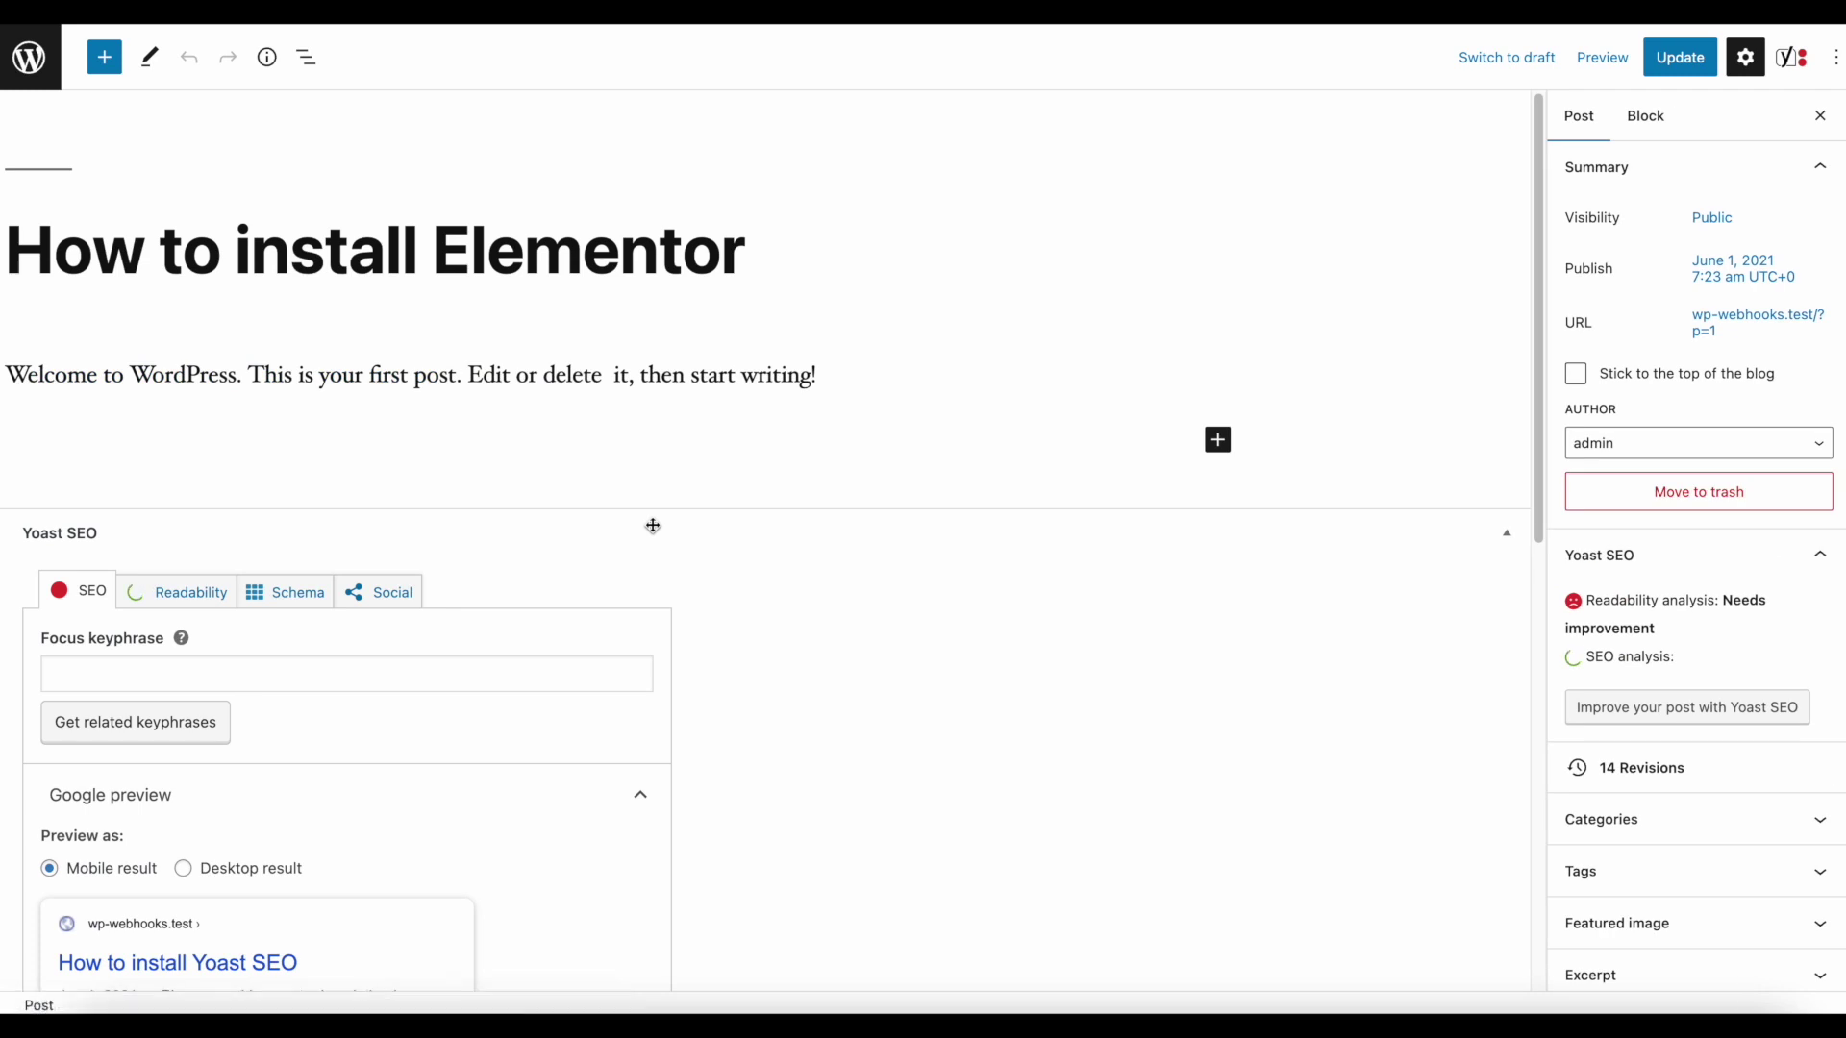
- Review the newly generated SEO title and meta description for the Elementor post
{"action": "scroll", "coordinate": [462, 564], "scroll_direction": "down", "scroll_amount": 8}
{"action": "scroll", "coordinate": [293, 659], "scroll_direction": "down", "scroll_amount": 10}
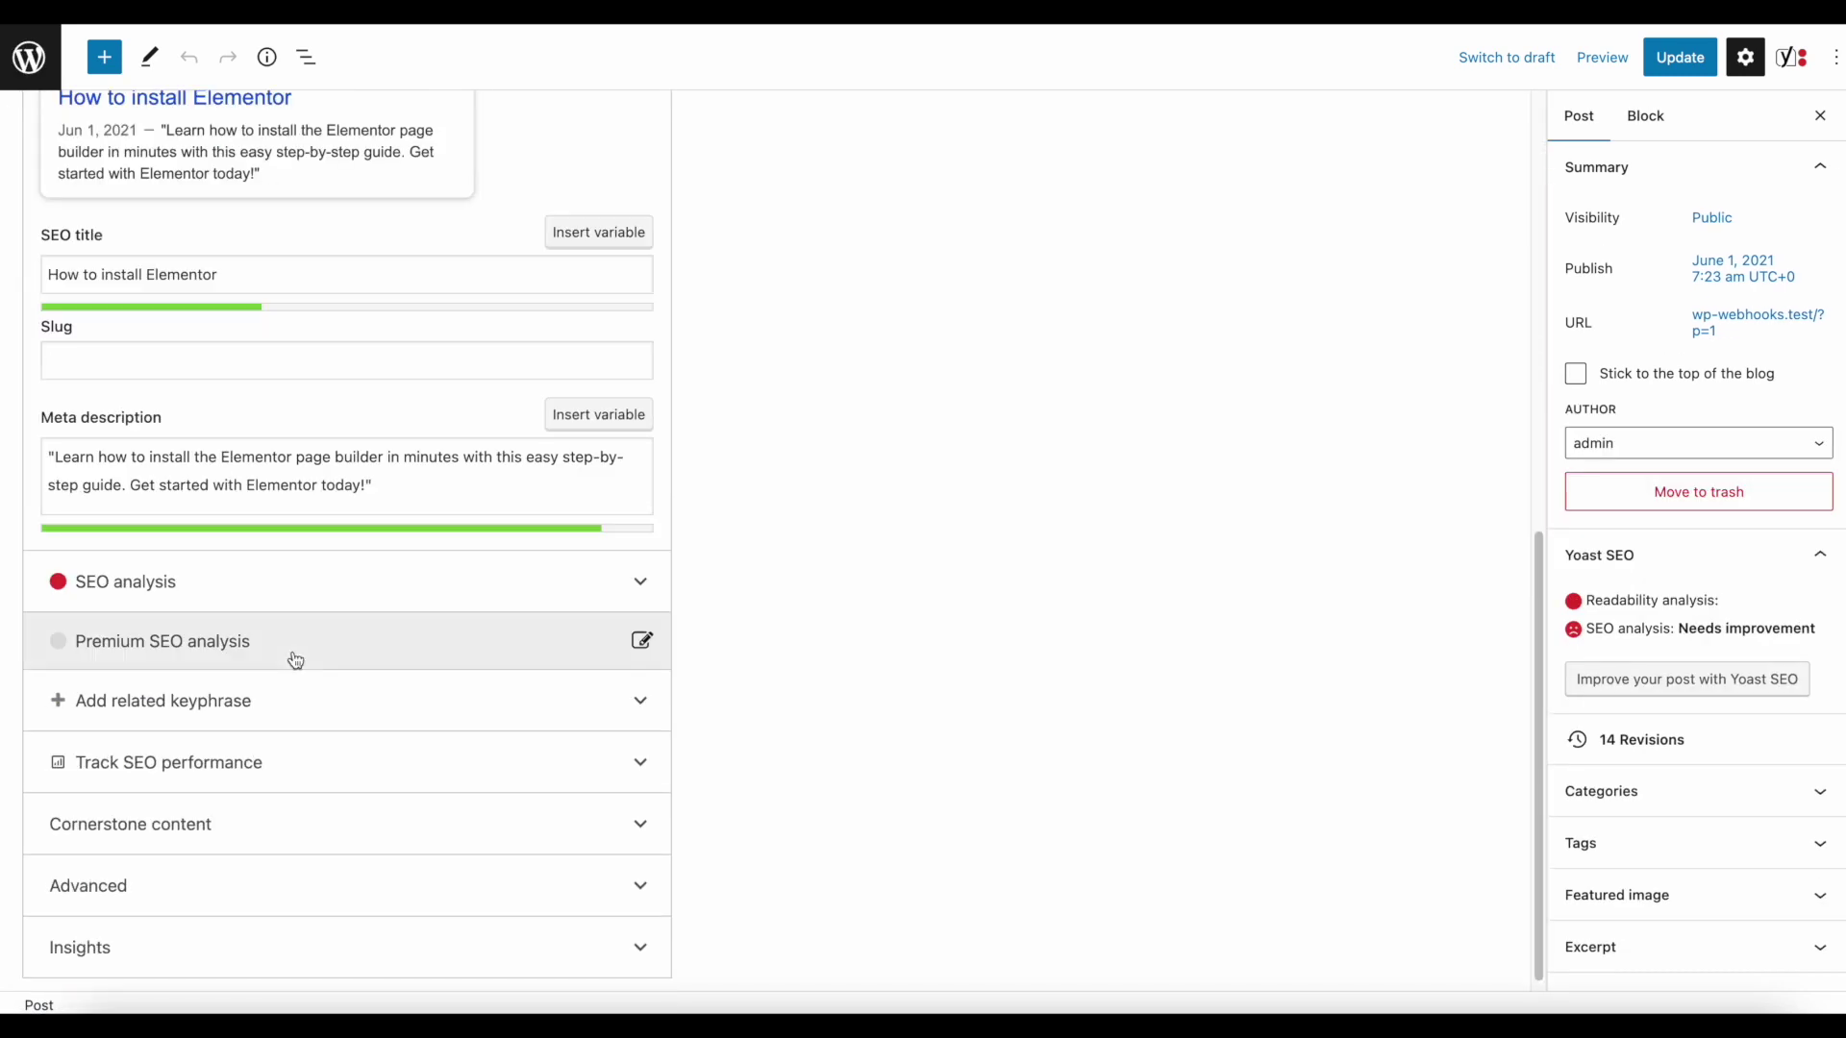
{"action": "left_click", "coordinate": [51, 460]}
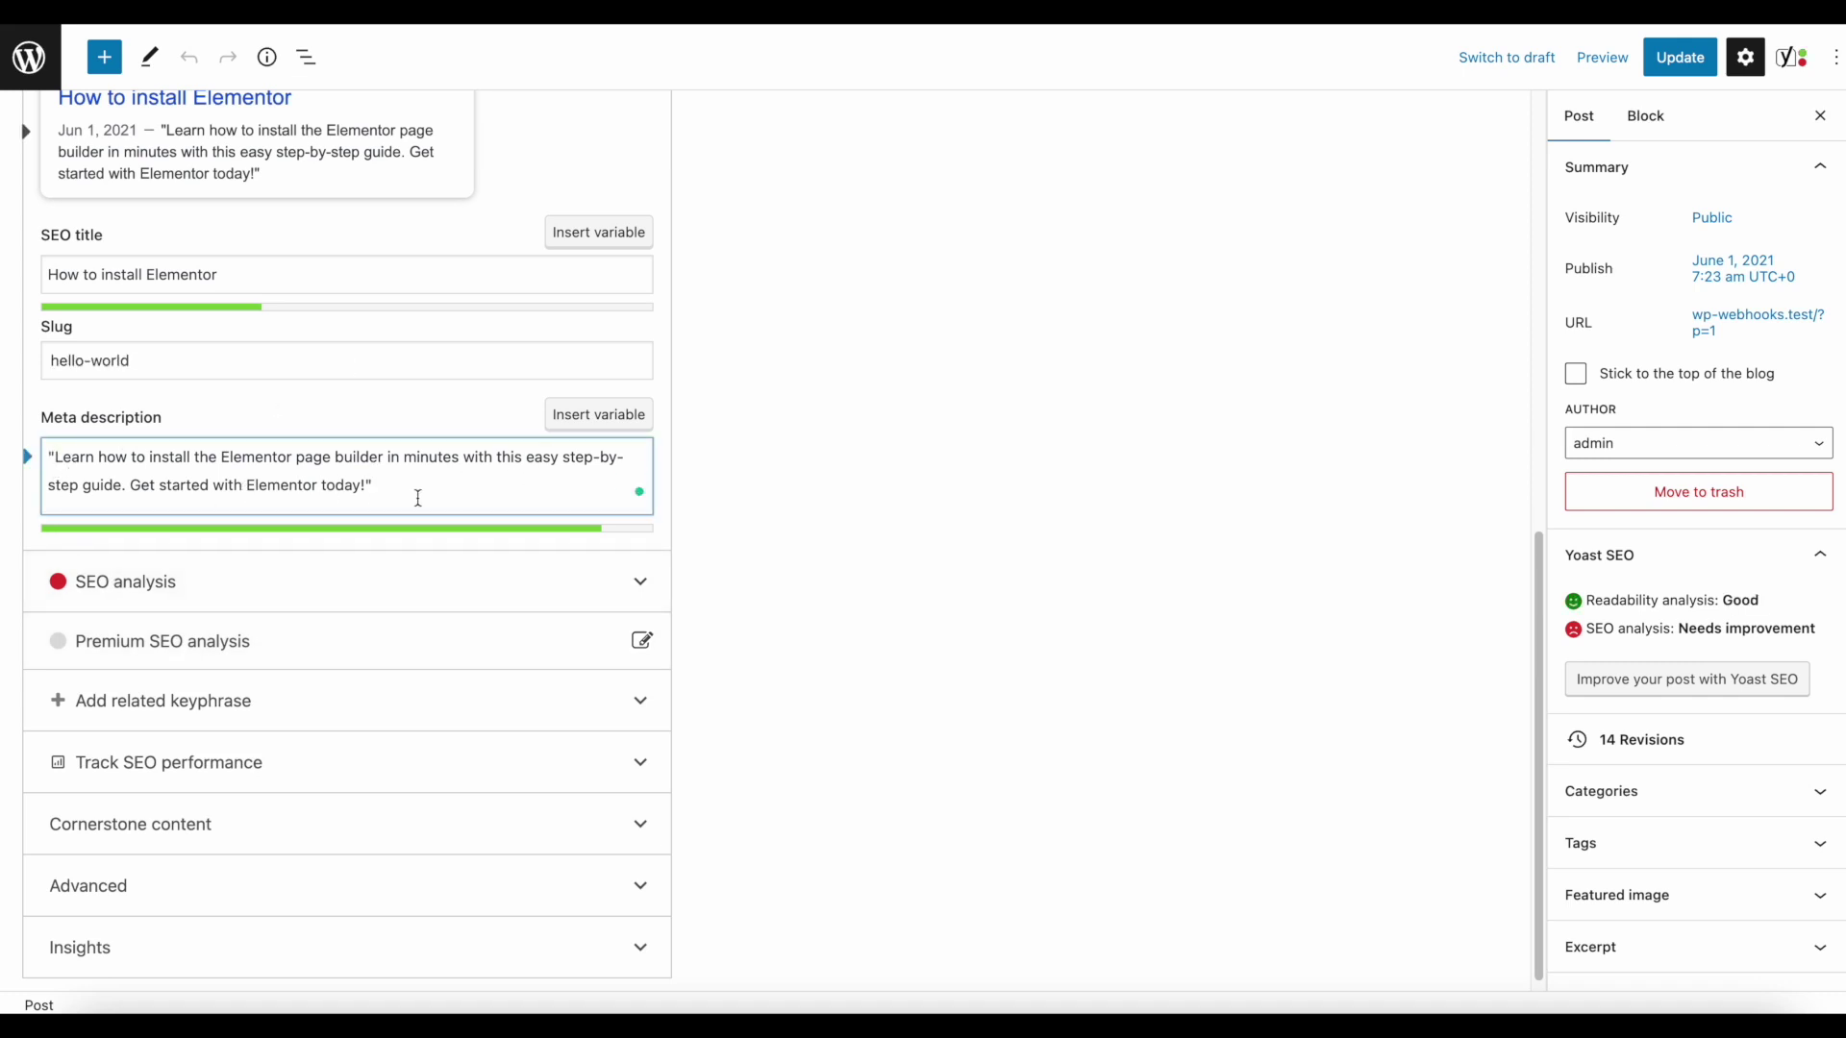
- Remove the opening and closing quotation marks from the meta description of the Elementor post
{"action": "key", "text": "BackSpace"}
{"action": "left_click", "coordinate": [387, 485]}
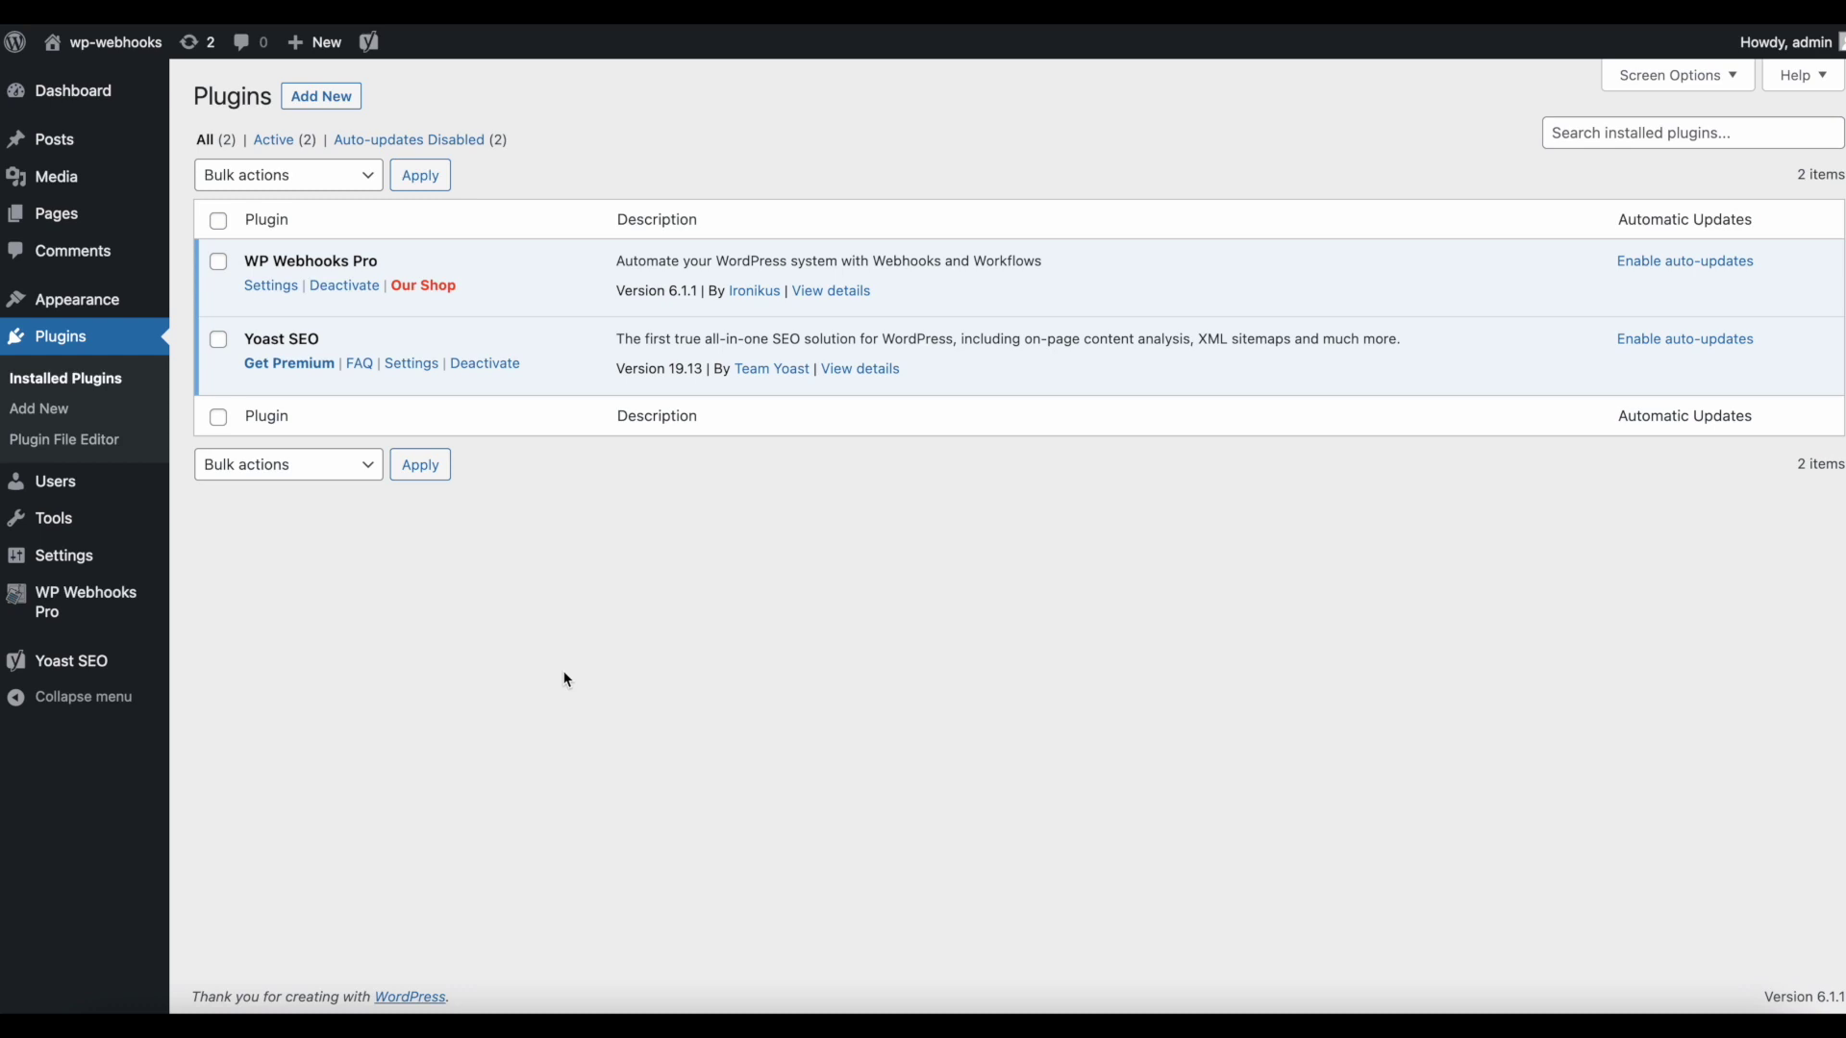
- Review the installed Yoast SEO and WP Webhooks Pro plugins in the WordPress plugin list
{"action": "left_click_drag", "start_coordinate": [245, 339], "coordinate": [356, 341]}
{"action": "left_click_drag", "start_coordinate": [398, 252], "coordinate": [246, 261]}
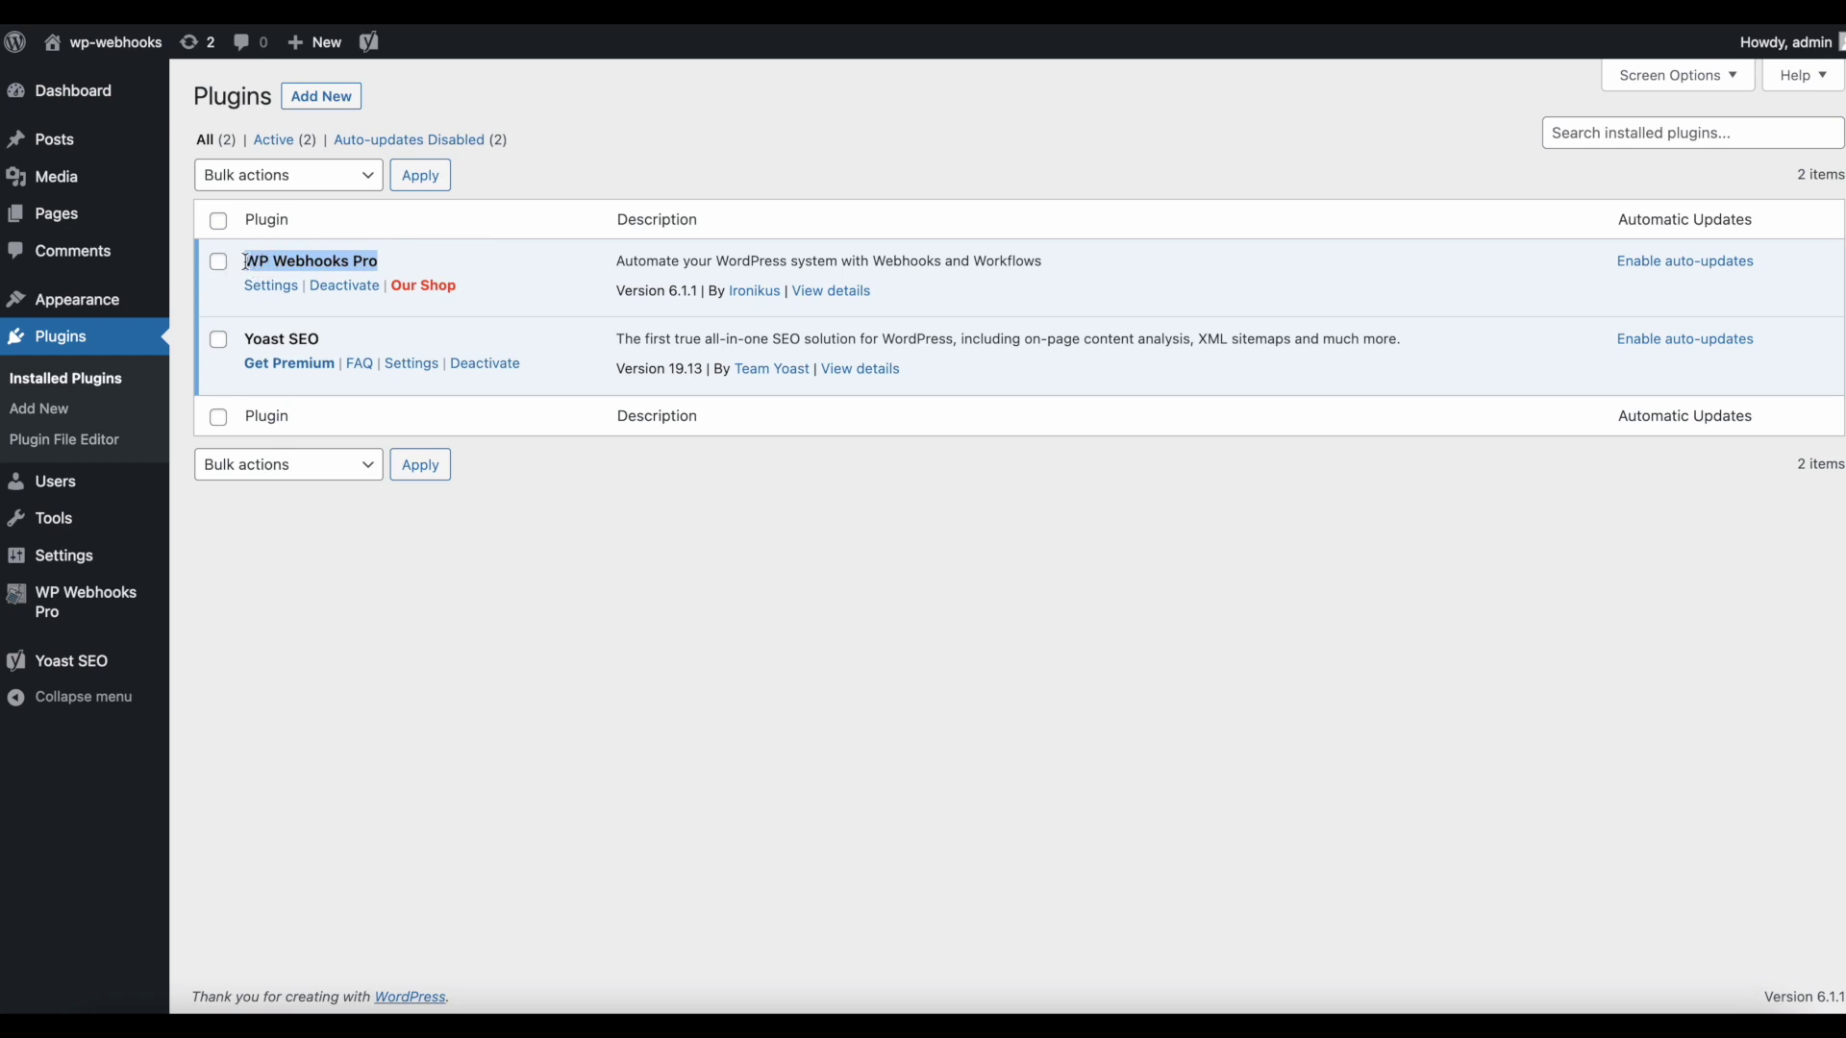
{"action": "left_click", "coordinate": [555, 235]}
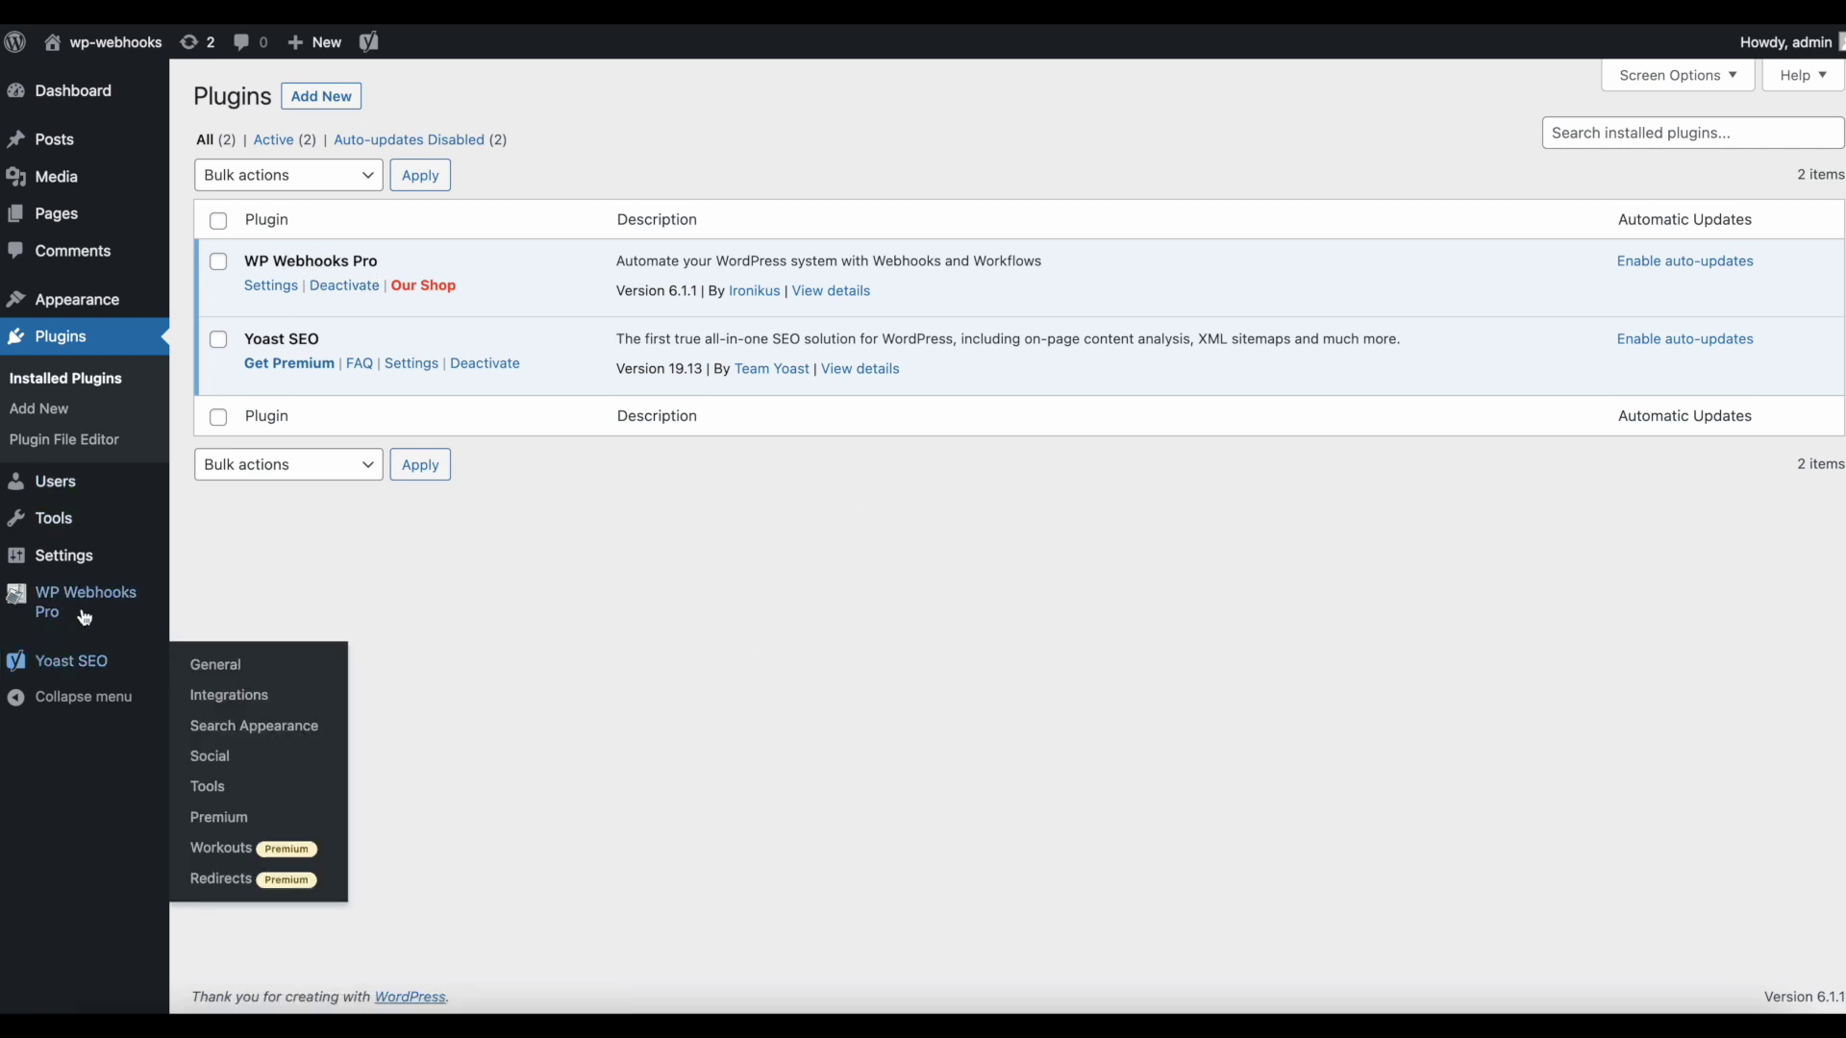
- Open the WP Webhooks Pro integrations page and look up where its license settings are found
{"action": "mouse_move", "coordinate": [85, 617]}
{"action": "left_click", "coordinate": [249, 693]}
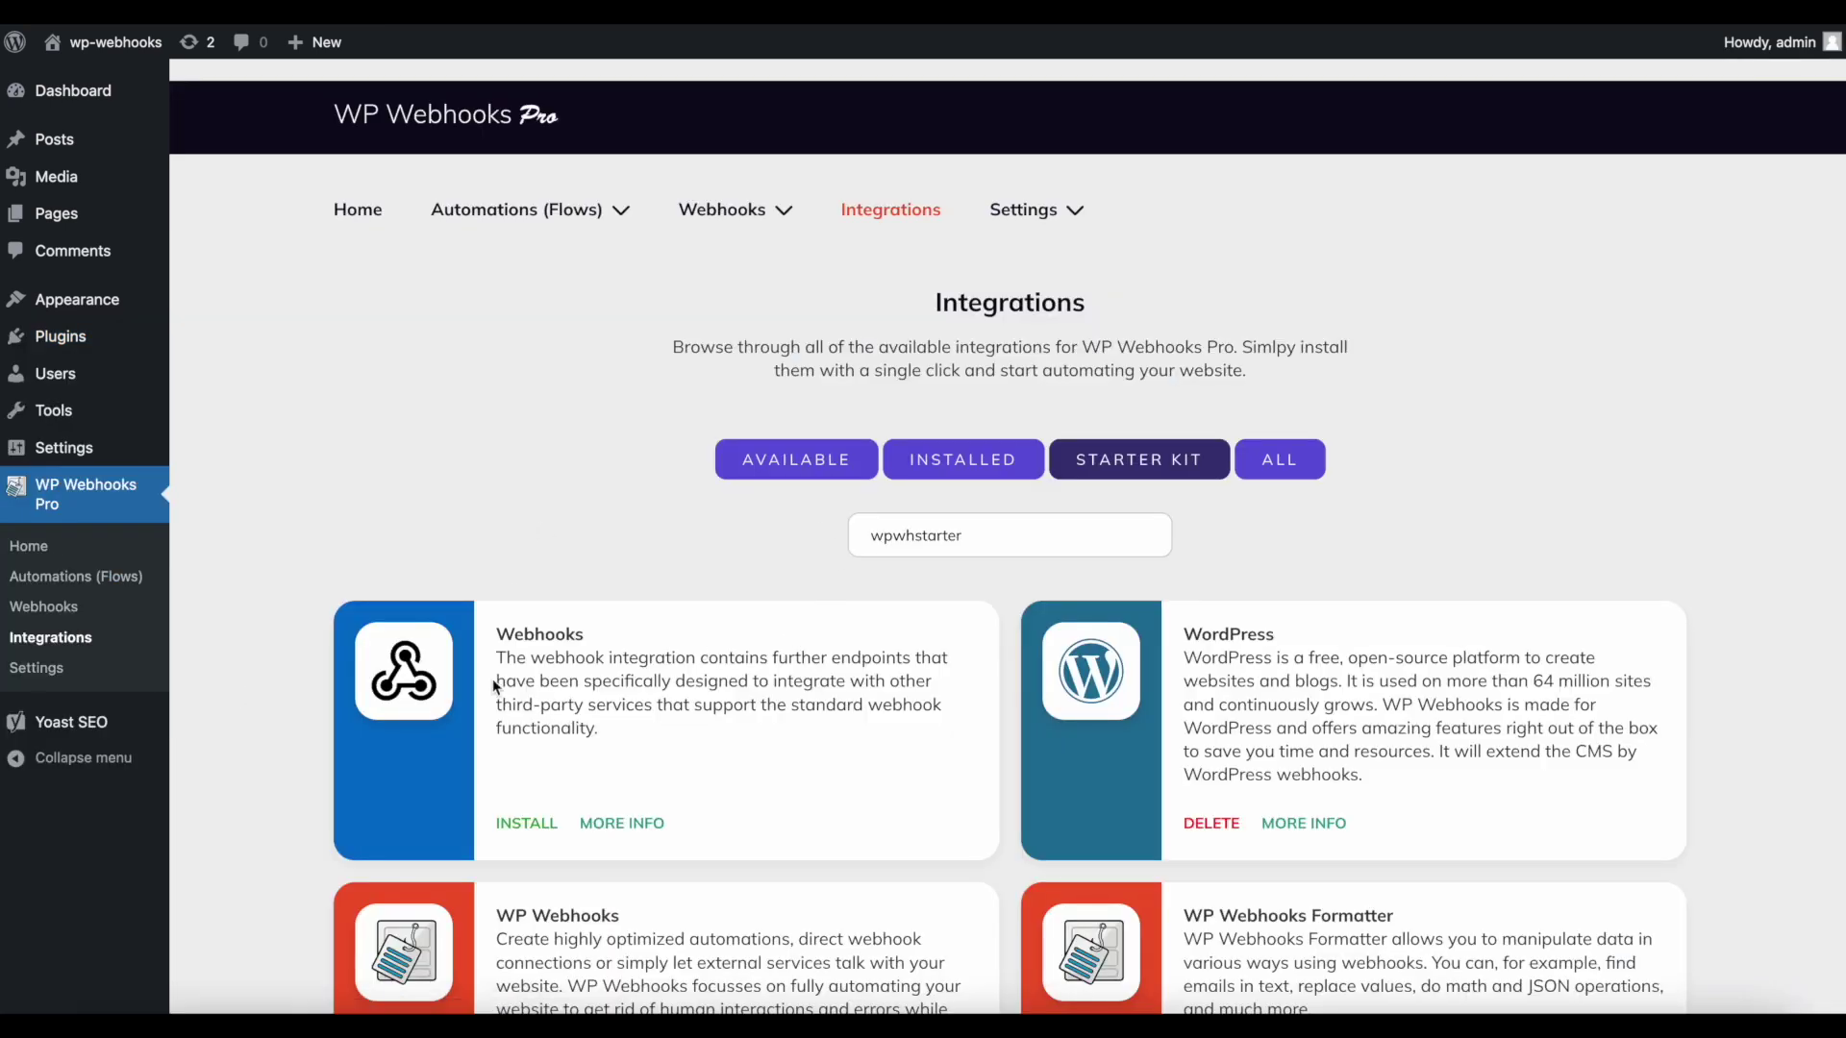
{"action": "mouse_move", "coordinate": [1023, 210]}
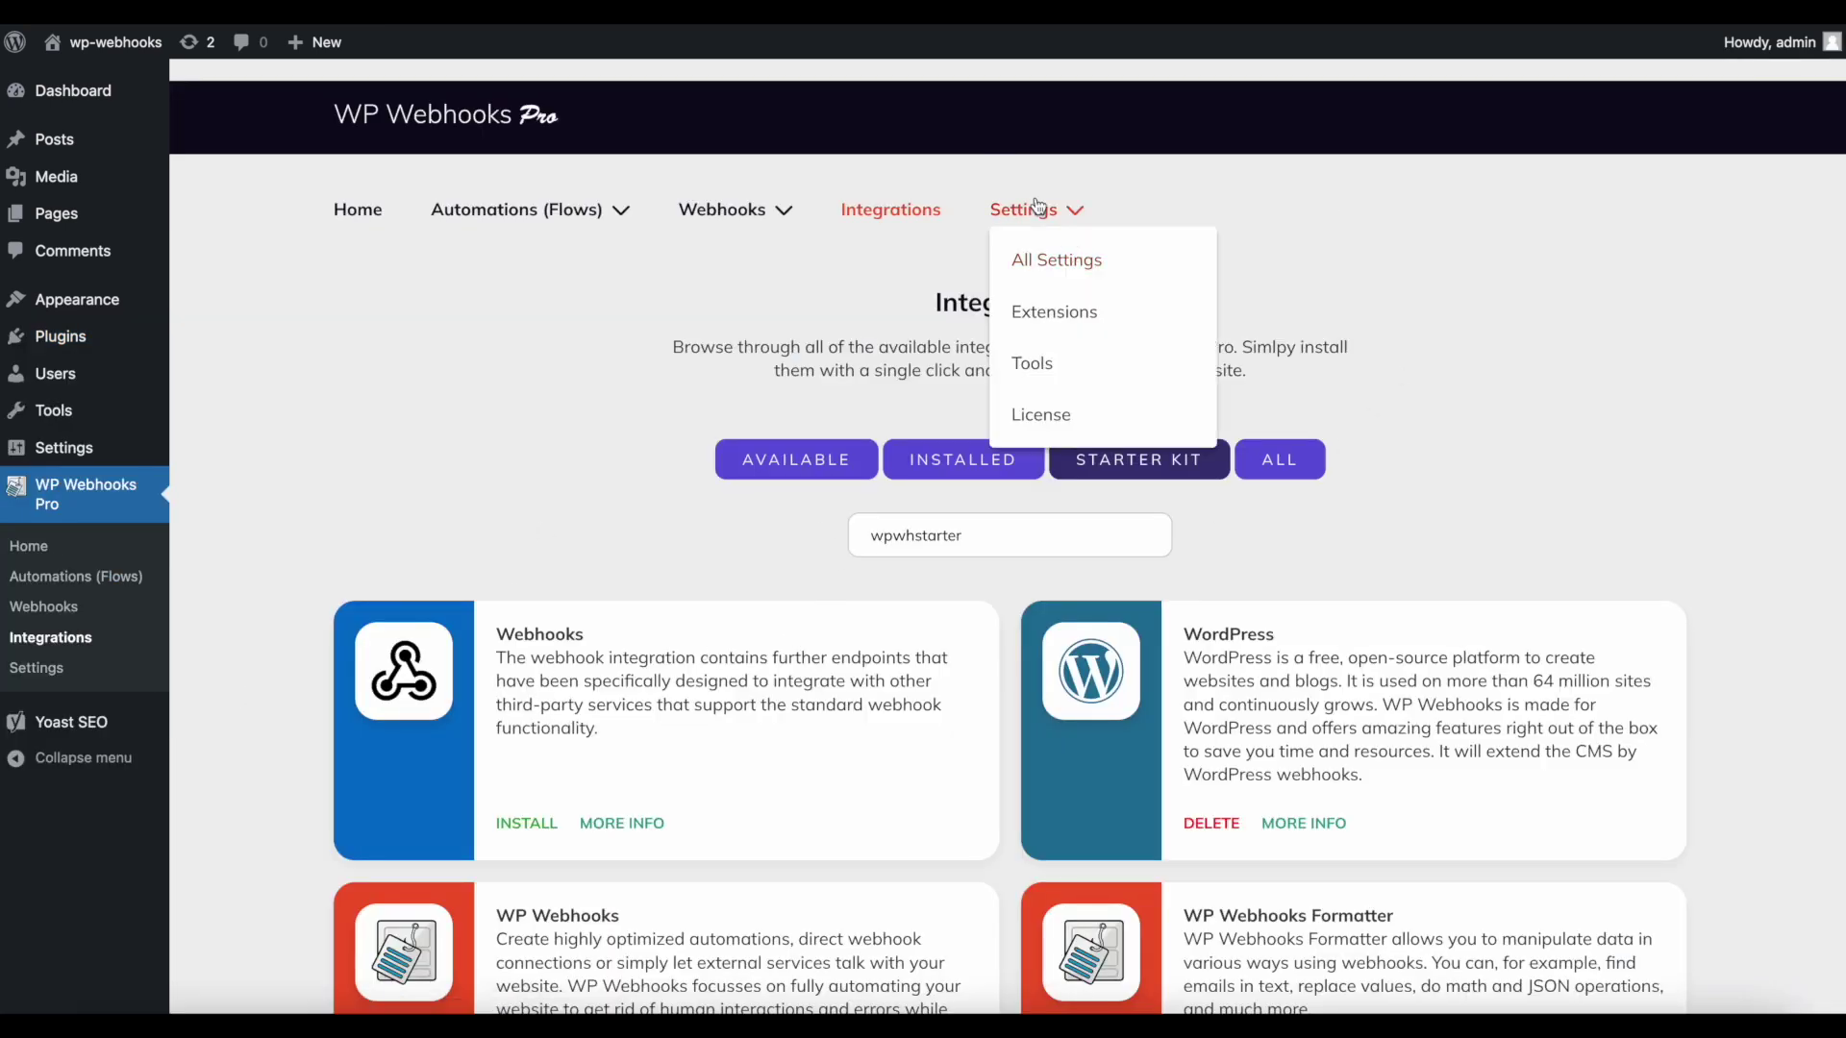
{"action": "left_click", "coordinate": [1044, 415]}
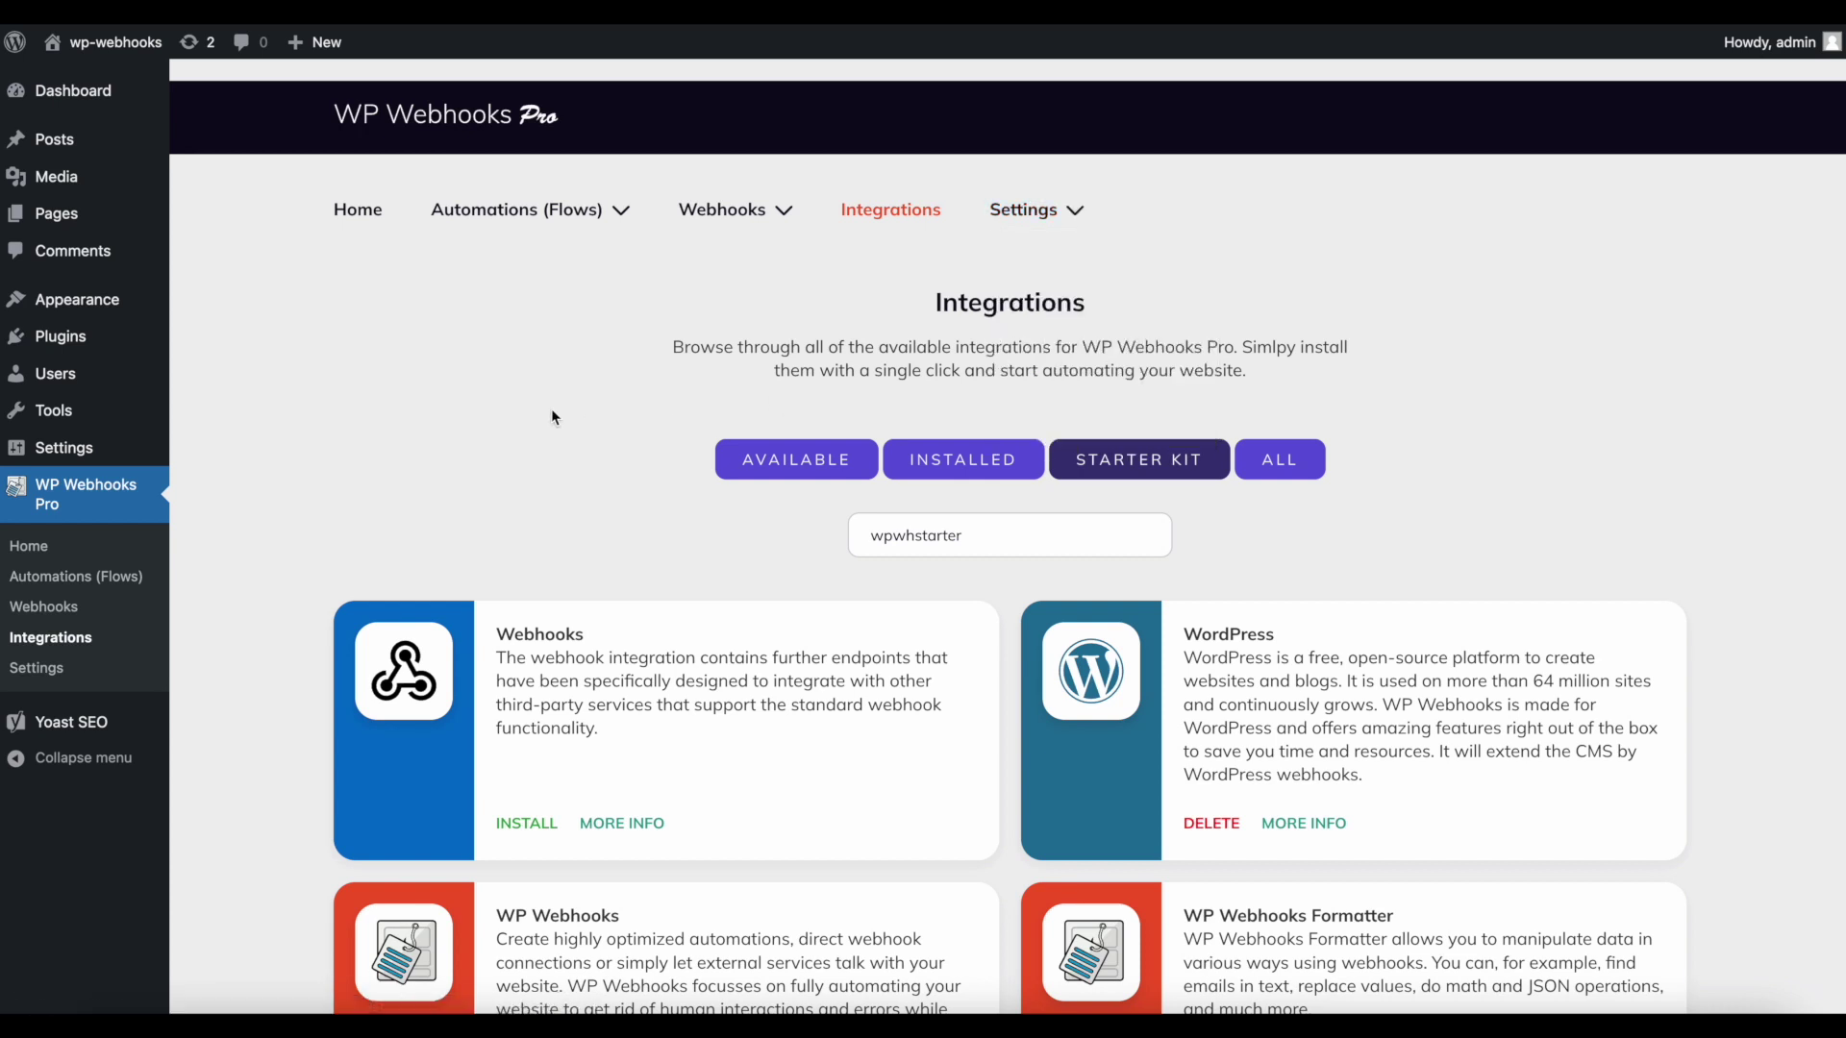
- Filter the integrations to the installed ones and review the OpenAI, WordPress and Yoast SEO entries
{"action": "scroll", "coordinate": [626, 754], "scroll_direction": "down", "scroll_amount": 1}
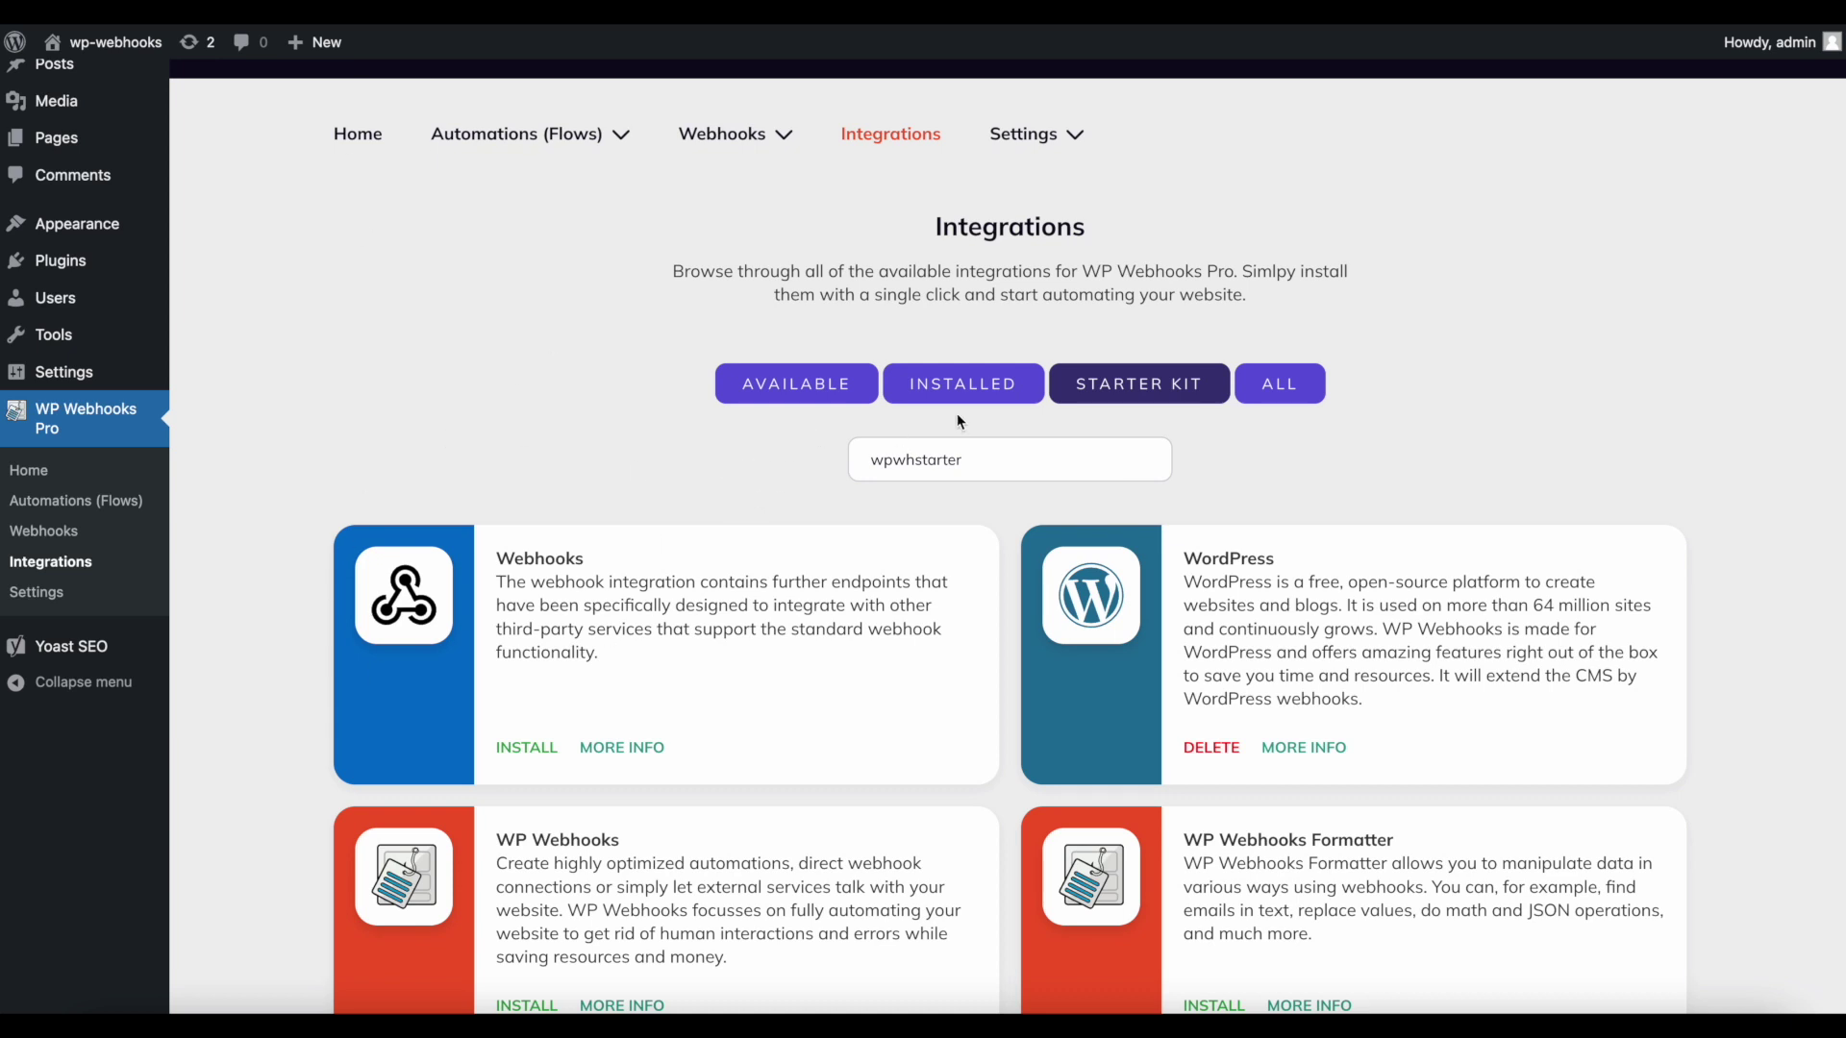
{"action": "left_click", "coordinate": [985, 396]}
{"action": "scroll", "coordinate": [582, 646], "scroll_direction": "down", "scroll_amount": 2}
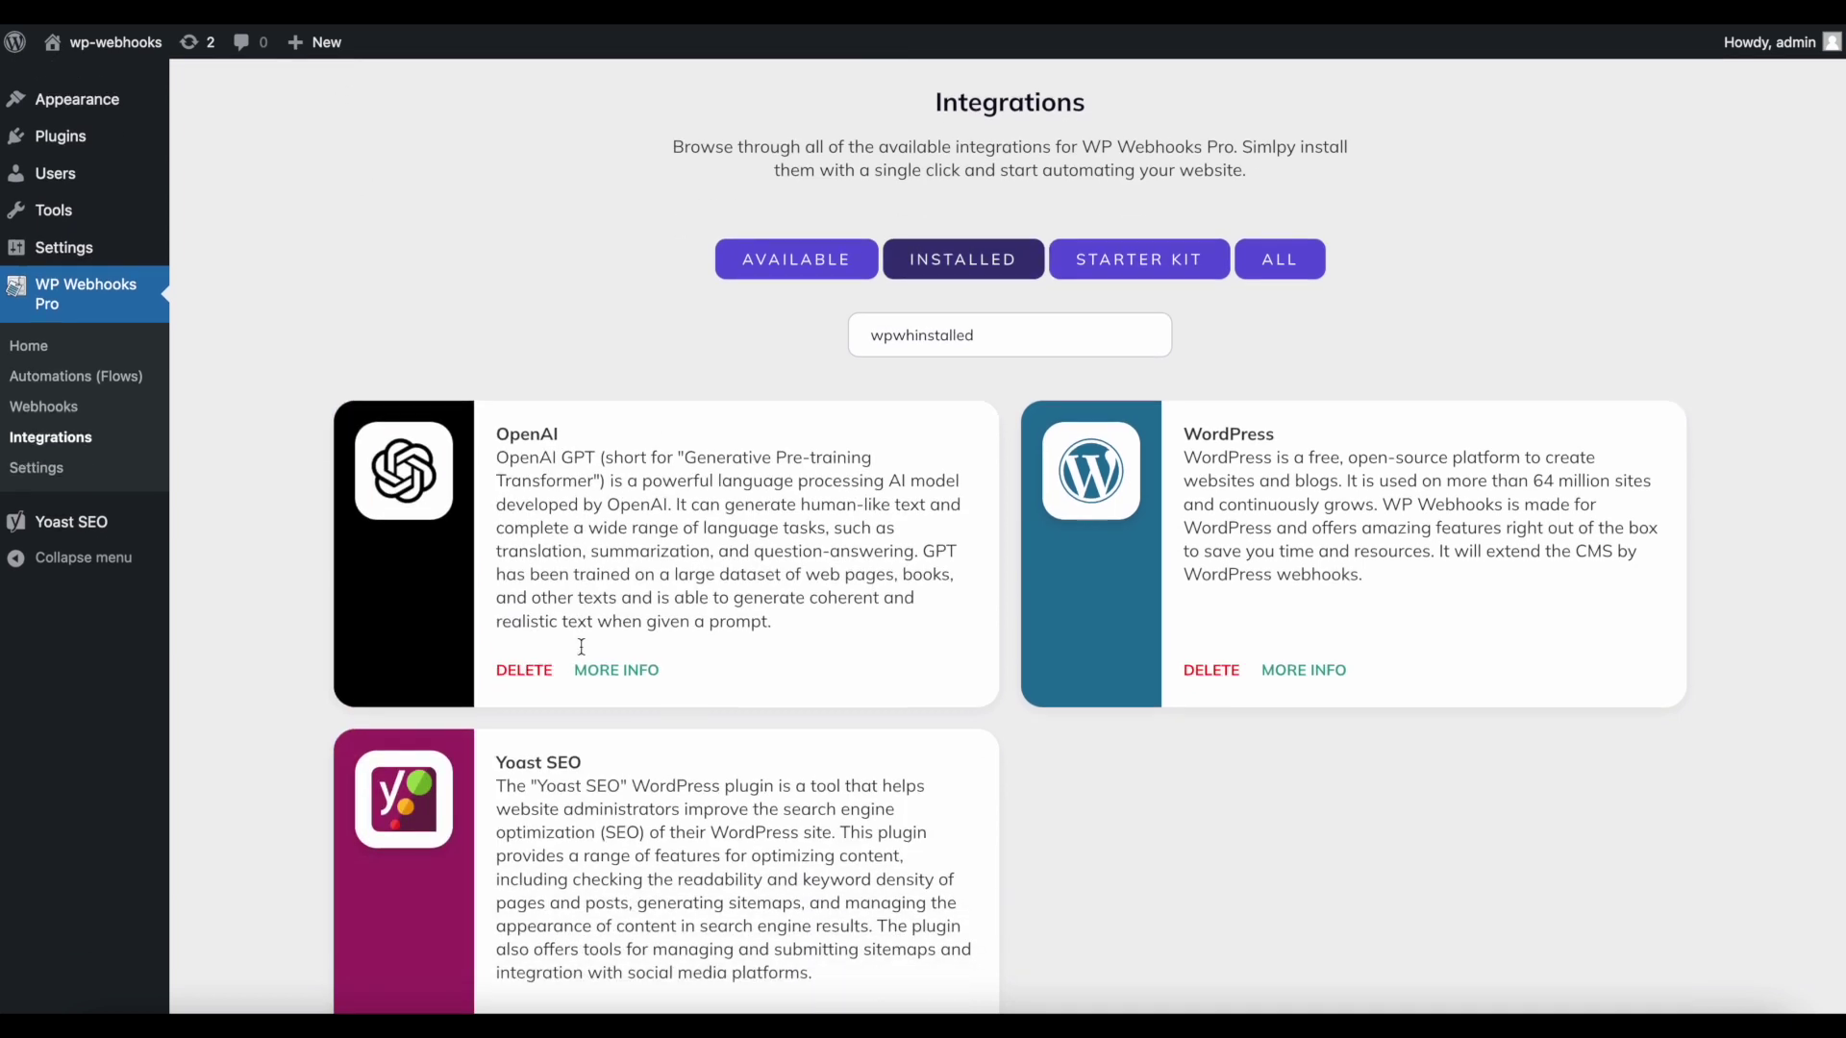
{"action": "scroll", "coordinate": [702, 442], "scroll_direction": "down", "scroll_amount": 1}
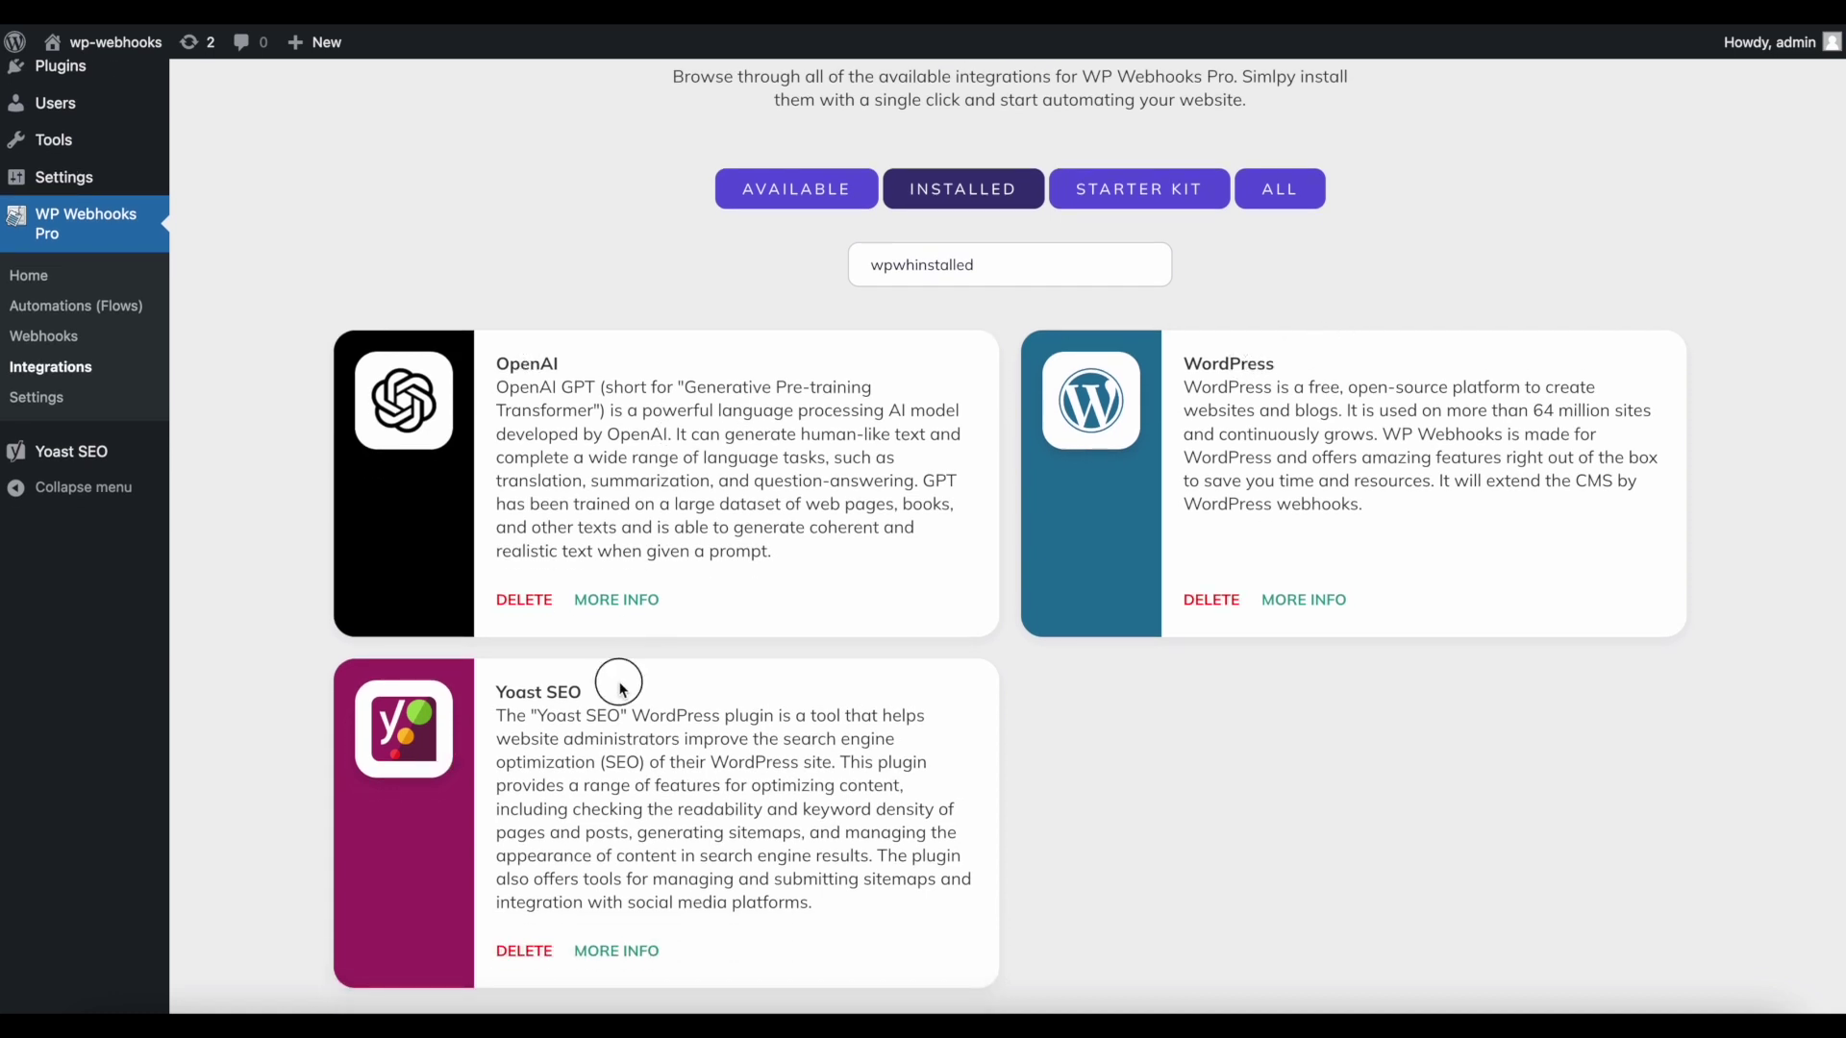
{"action": "left_click_drag", "start_coordinate": [615, 684], "coordinate": [485, 699]}
{"action": "left_click", "coordinate": [1079, 718]}
{"action": "scroll", "coordinate": [914, 817], "scroll_direction": "down", "scroll_amount": 1}
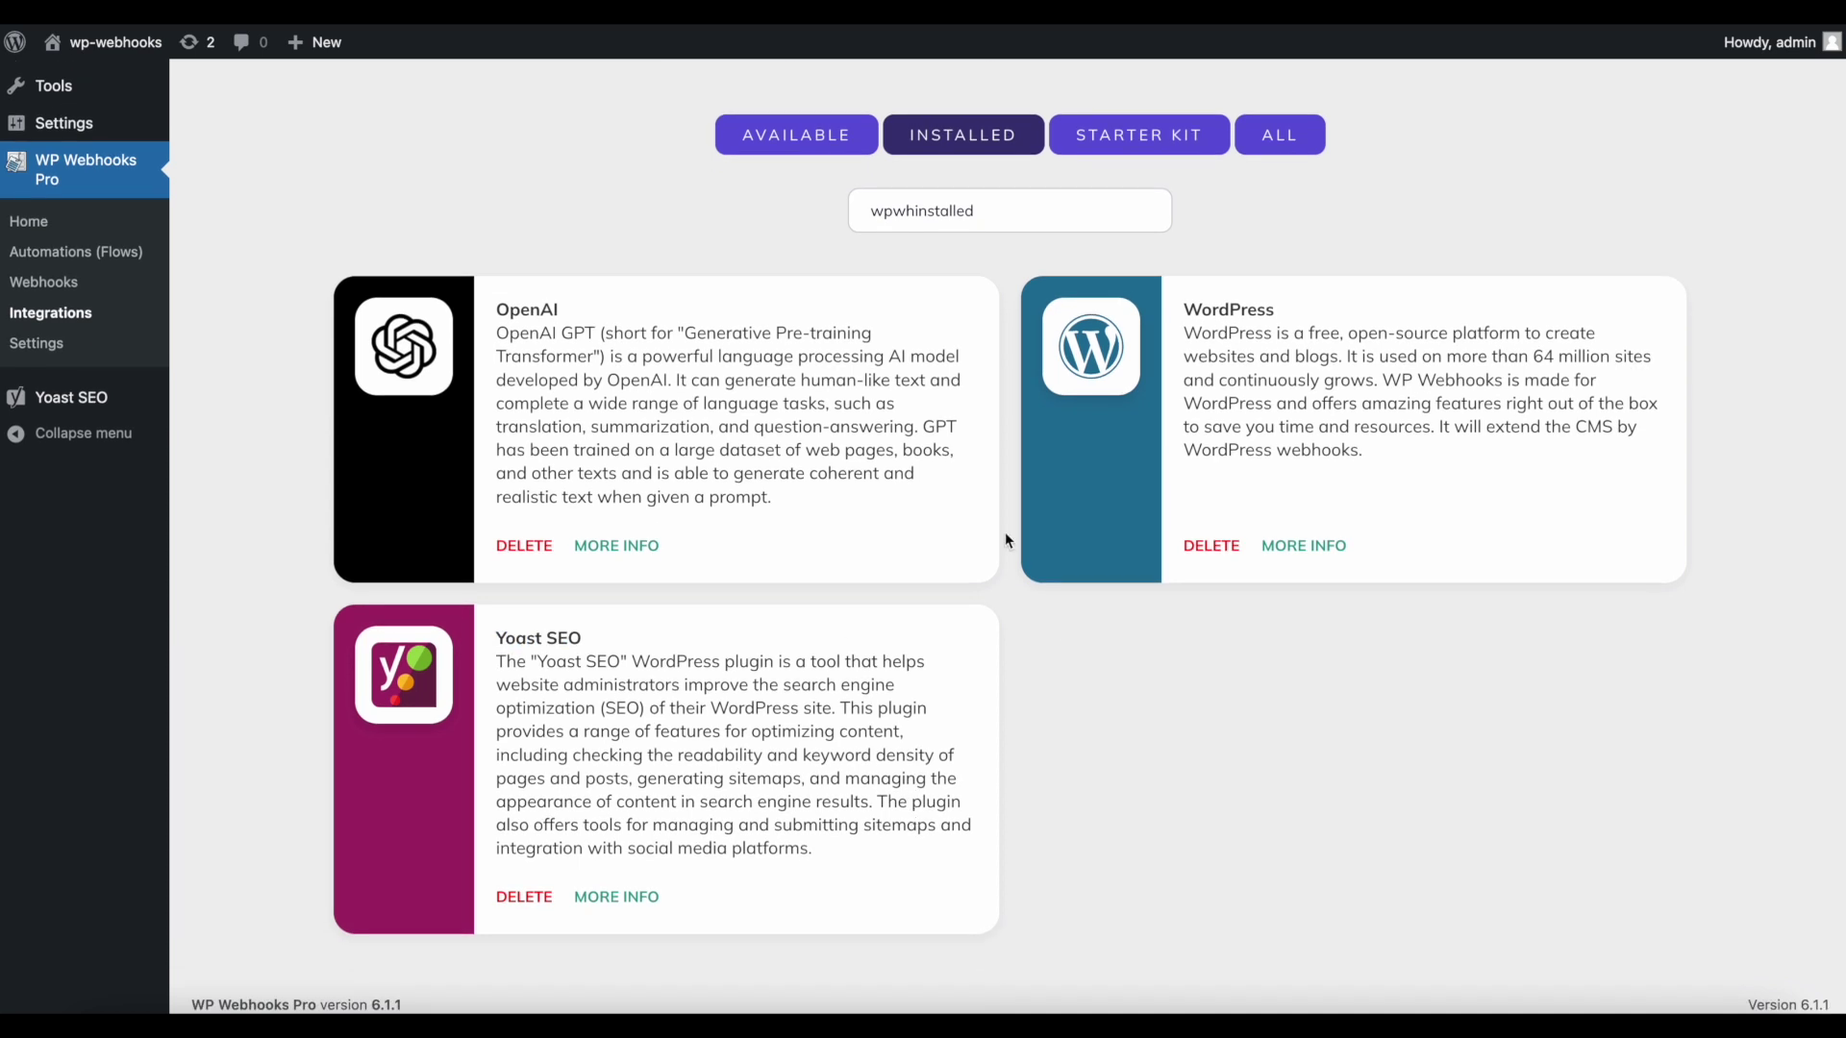
{"action": "scroll", "coordinate": [1006, 534], "scroll_direction": "down", "scroll_amount": 1}
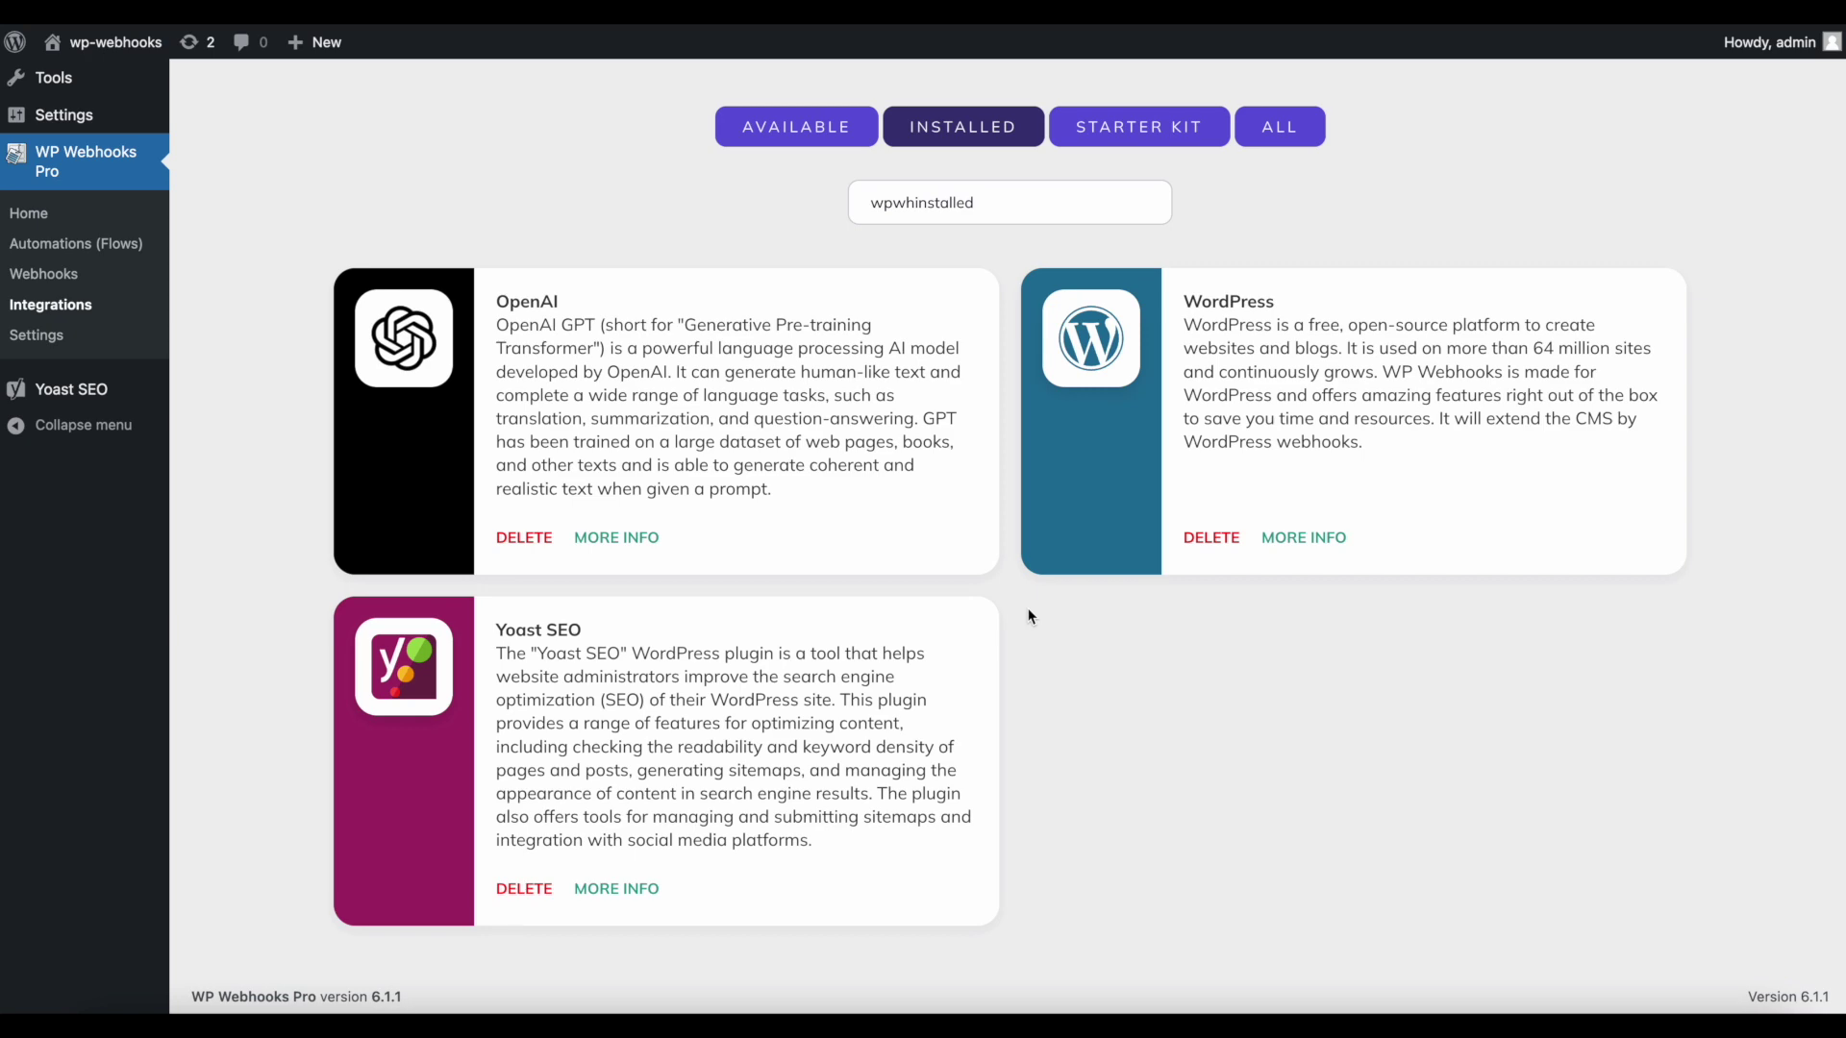
{"action": "scroll", "coordinate": [775, 500], "scroll_direction": "up", "scroll_amount": 5}
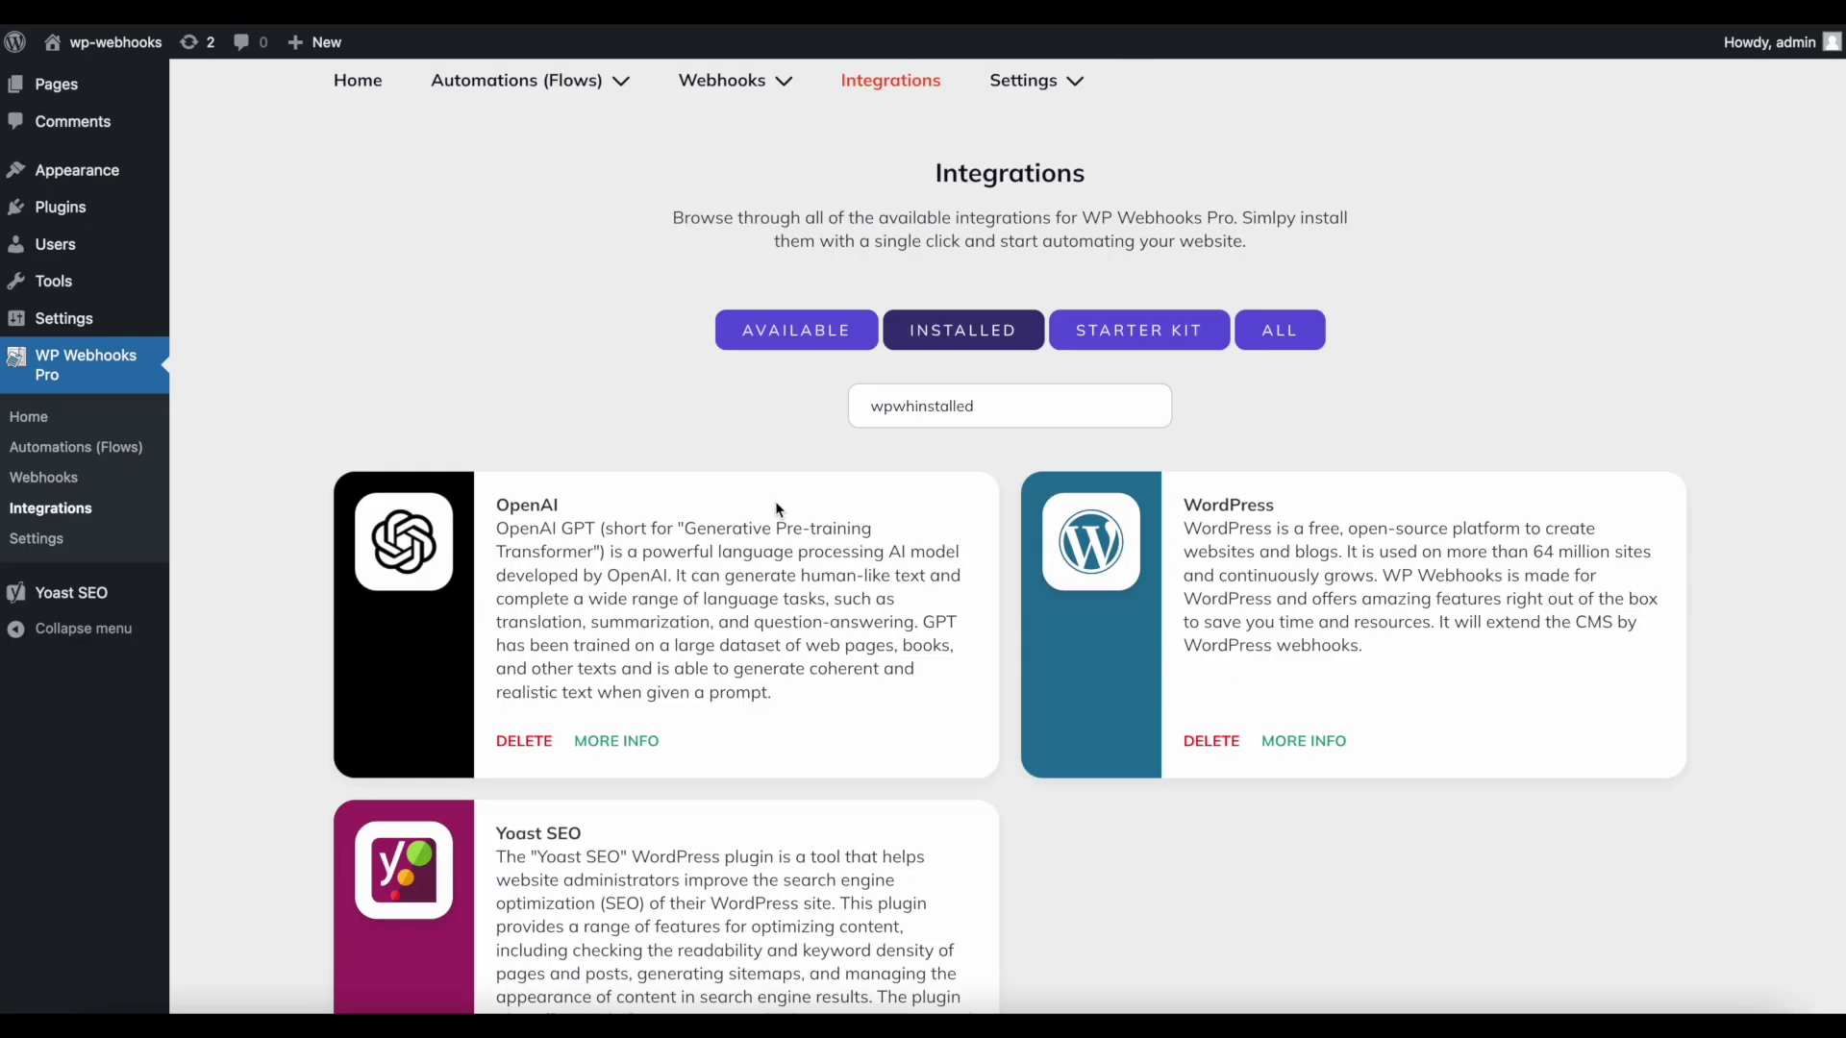
- Create an automation flow named "Create dynamic SEO meta description" and open it for editing
{"action": "mouse_move", "coordinate": [558, 235]}
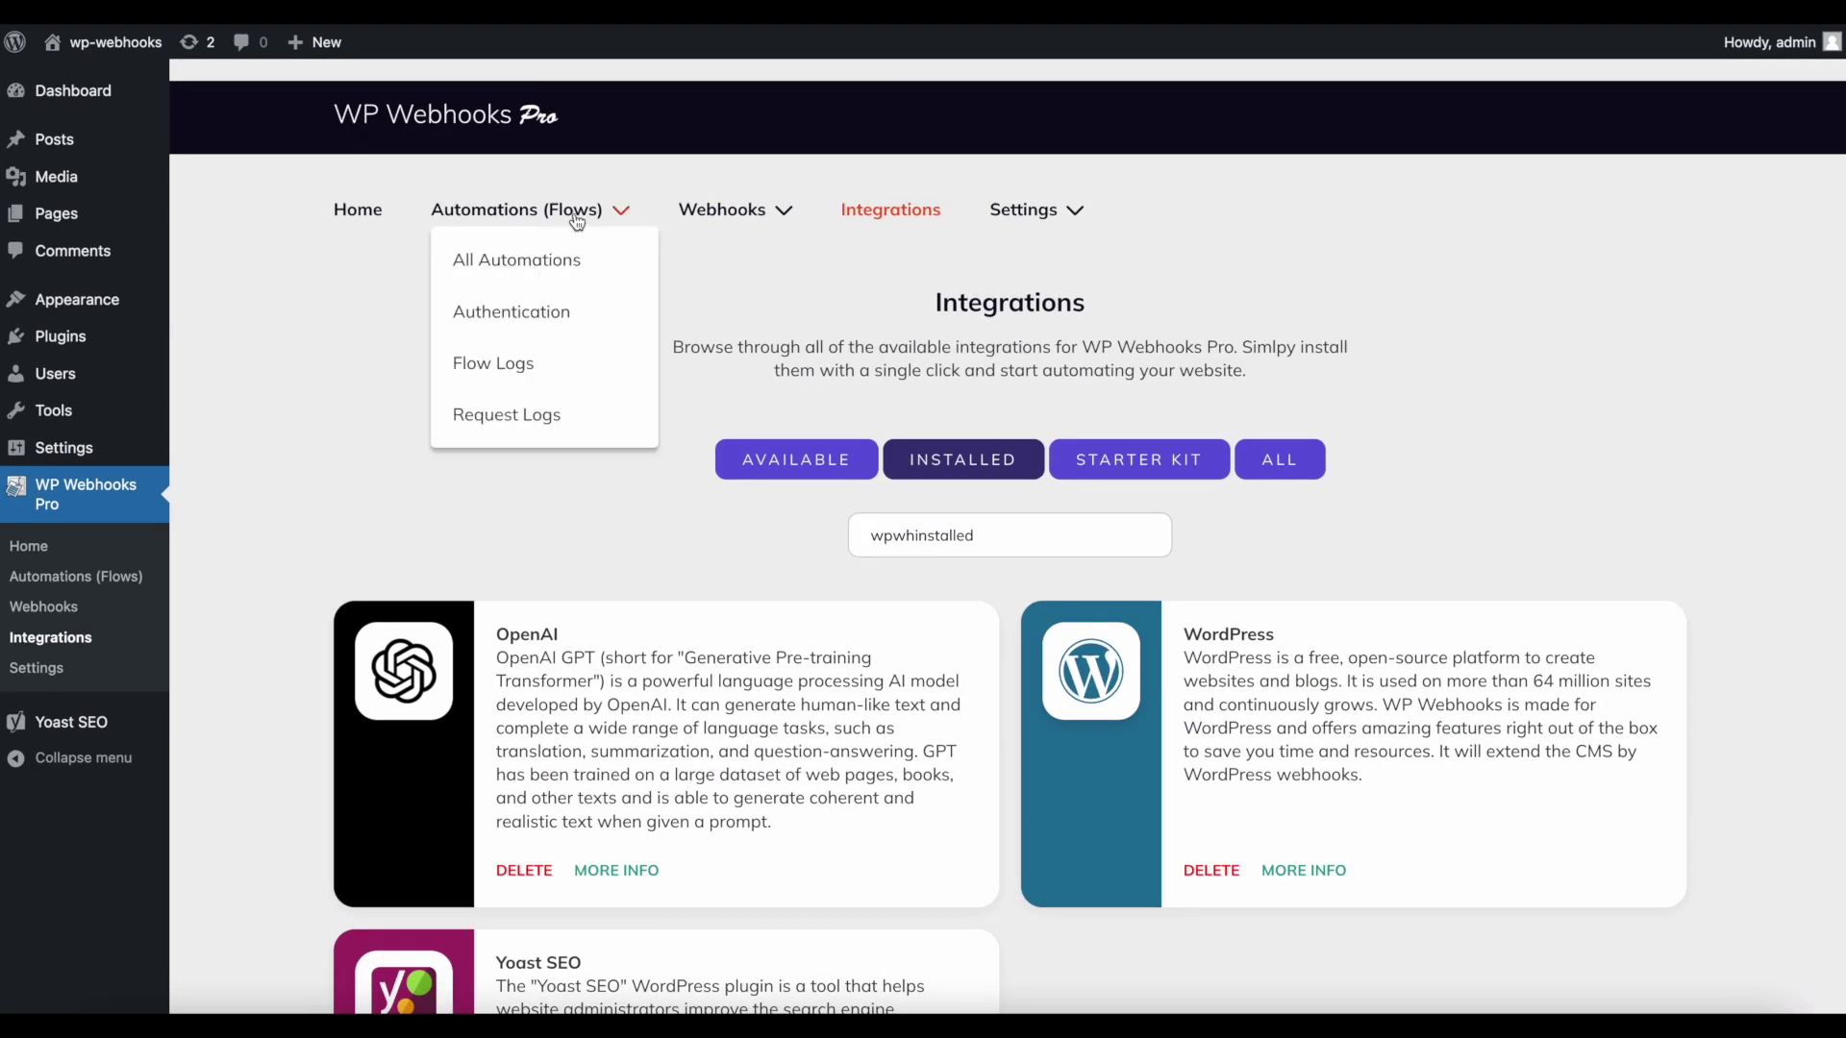
{"action": "left_click", "coordinate": [538, 267]}
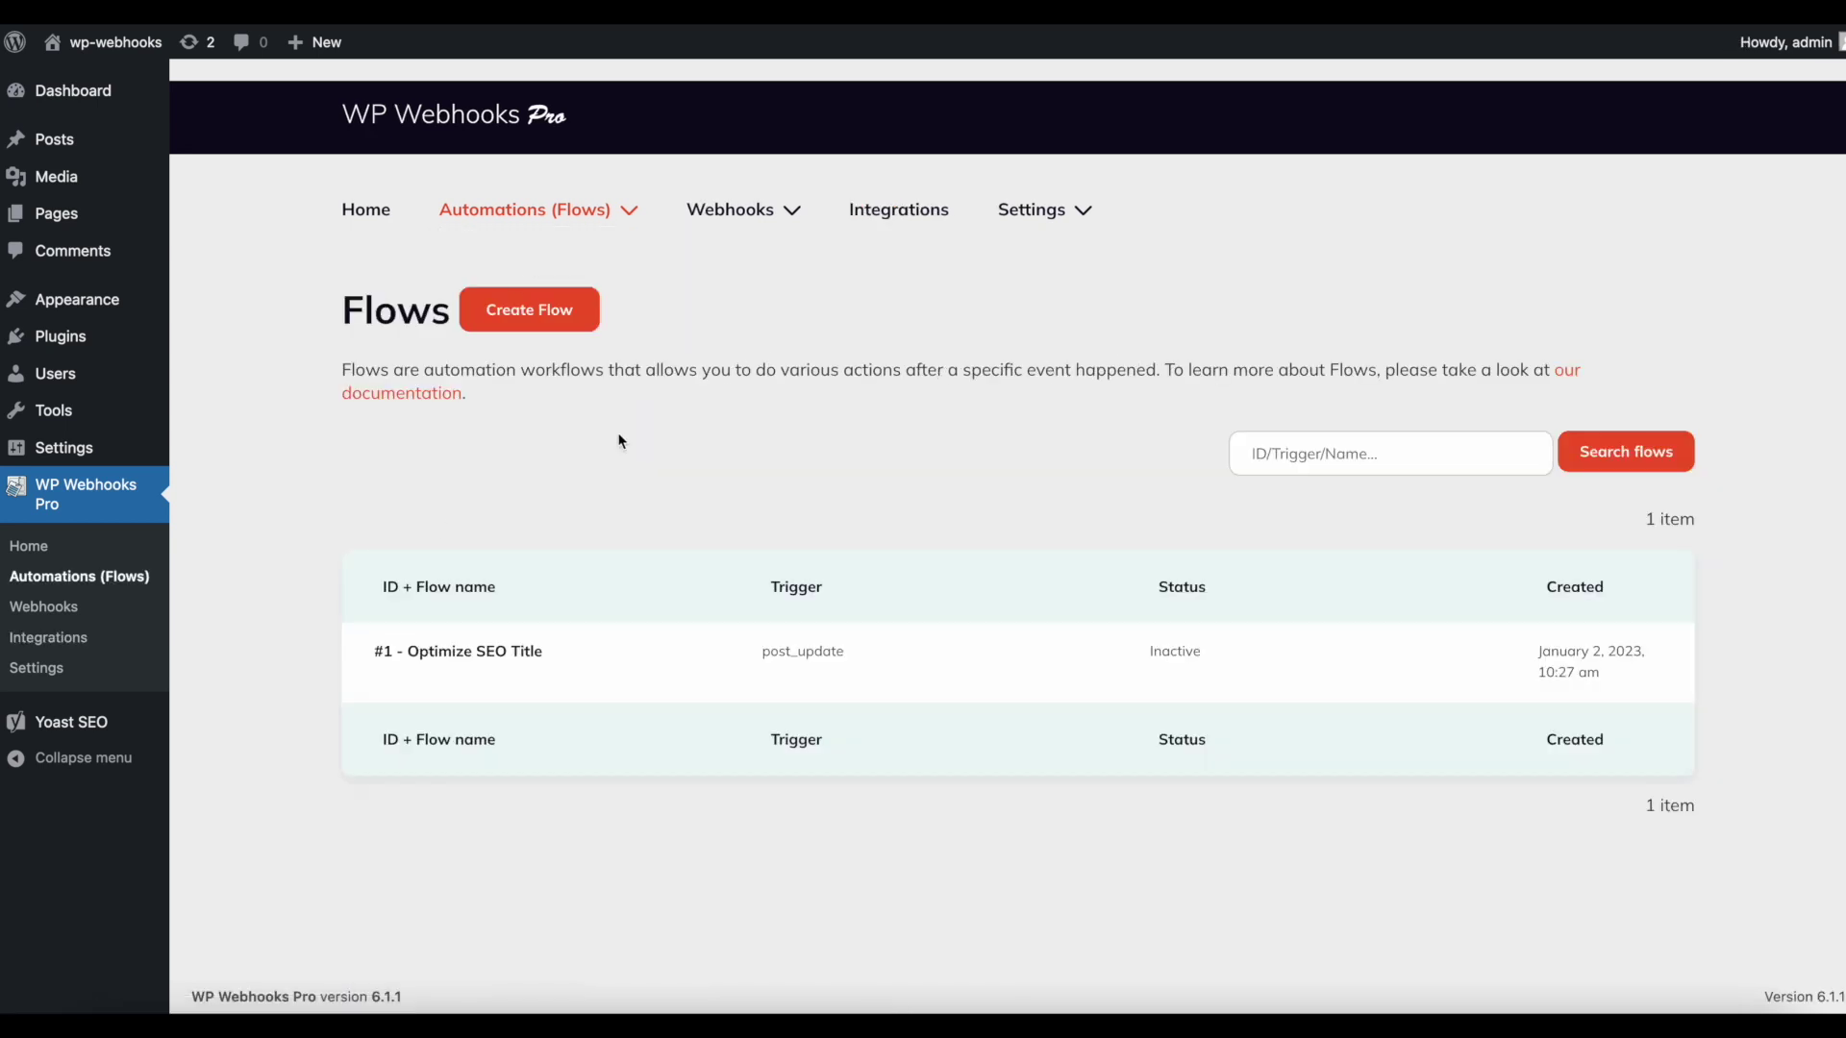
{"action": "mouse_move", "coordinate": [423, 661]}
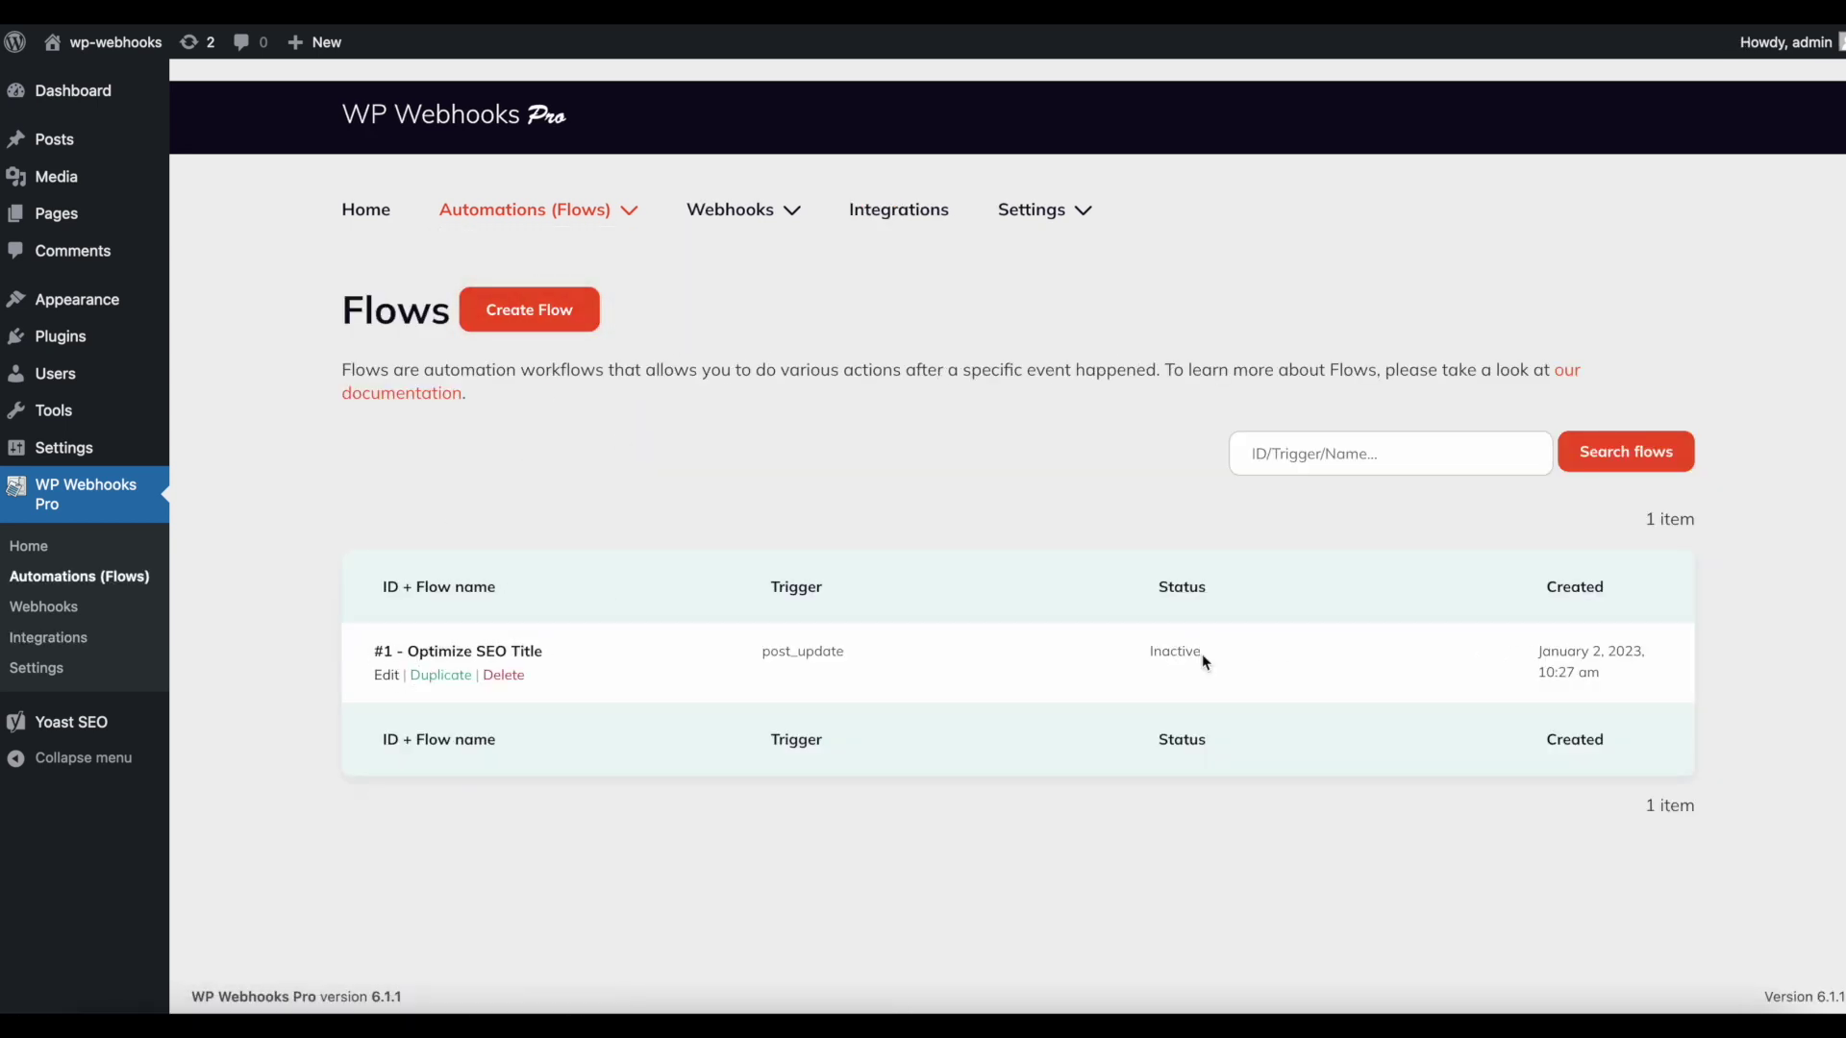
{"action": "left_click", "coordinate": [546, 310]}
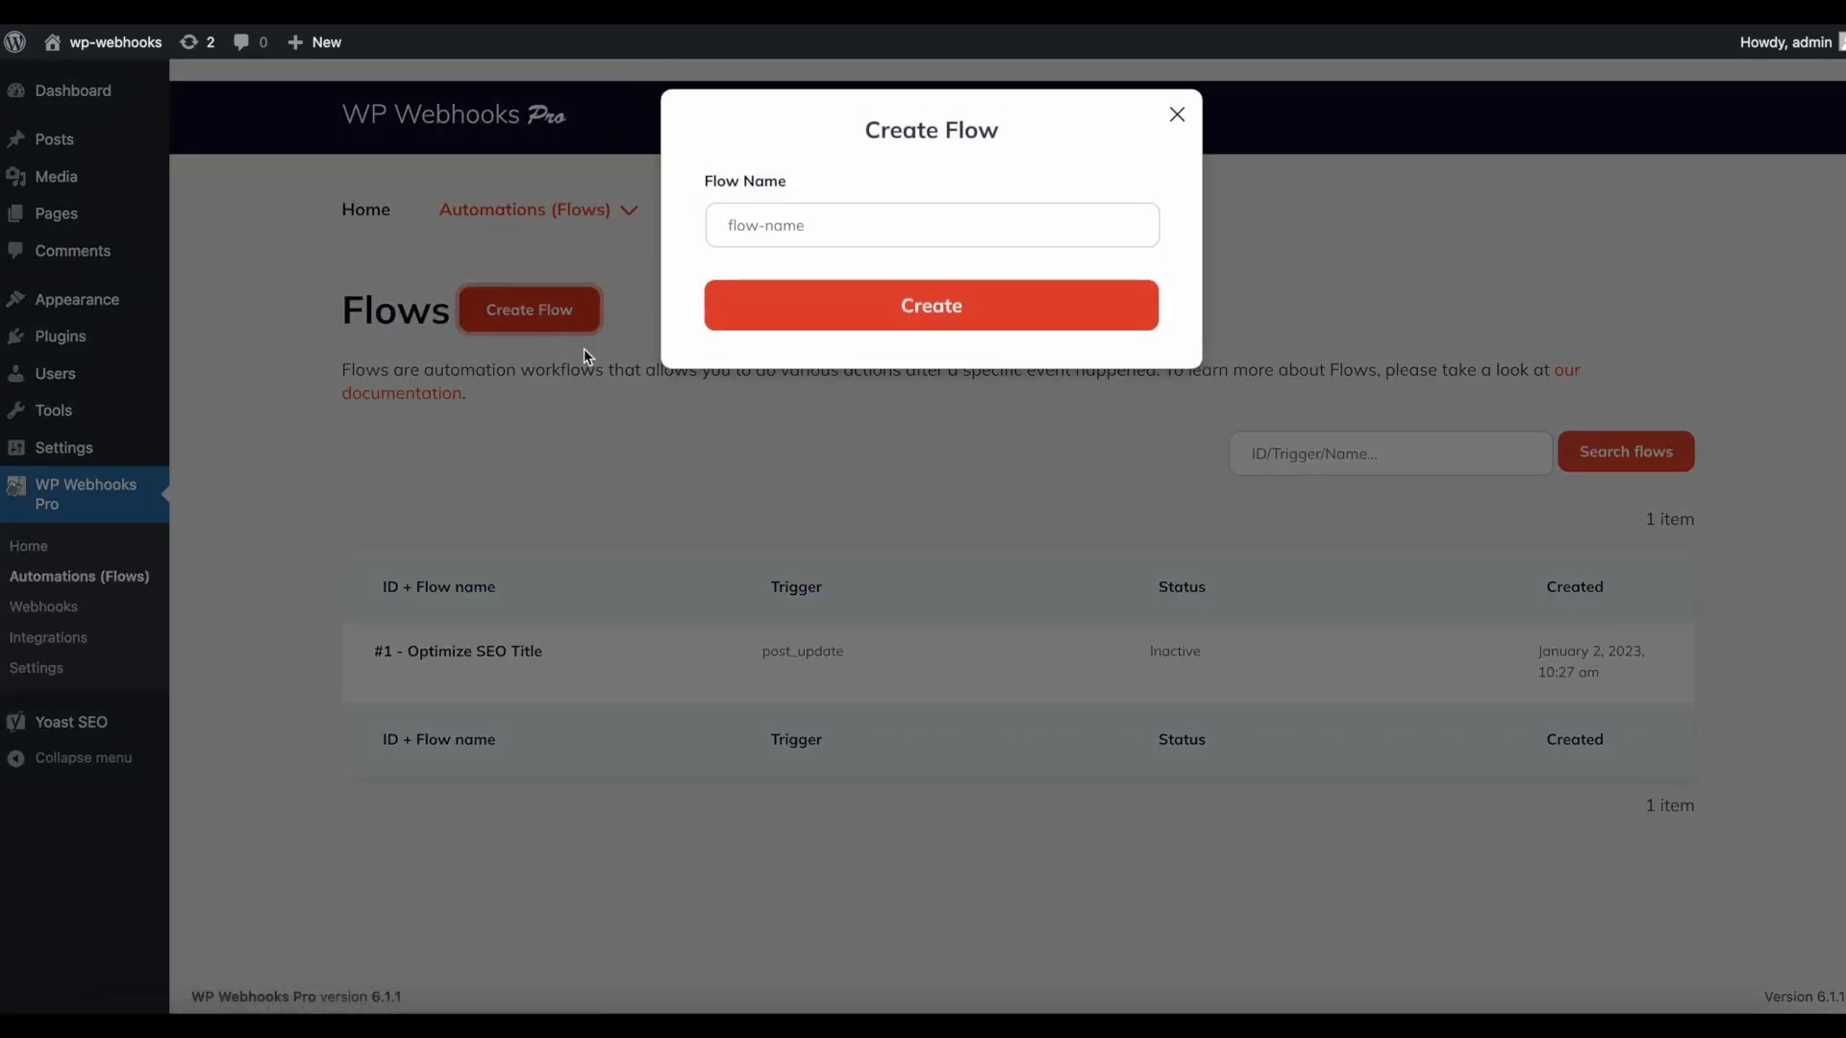
{"action": "left_click", "coordinate": [805, 230]}
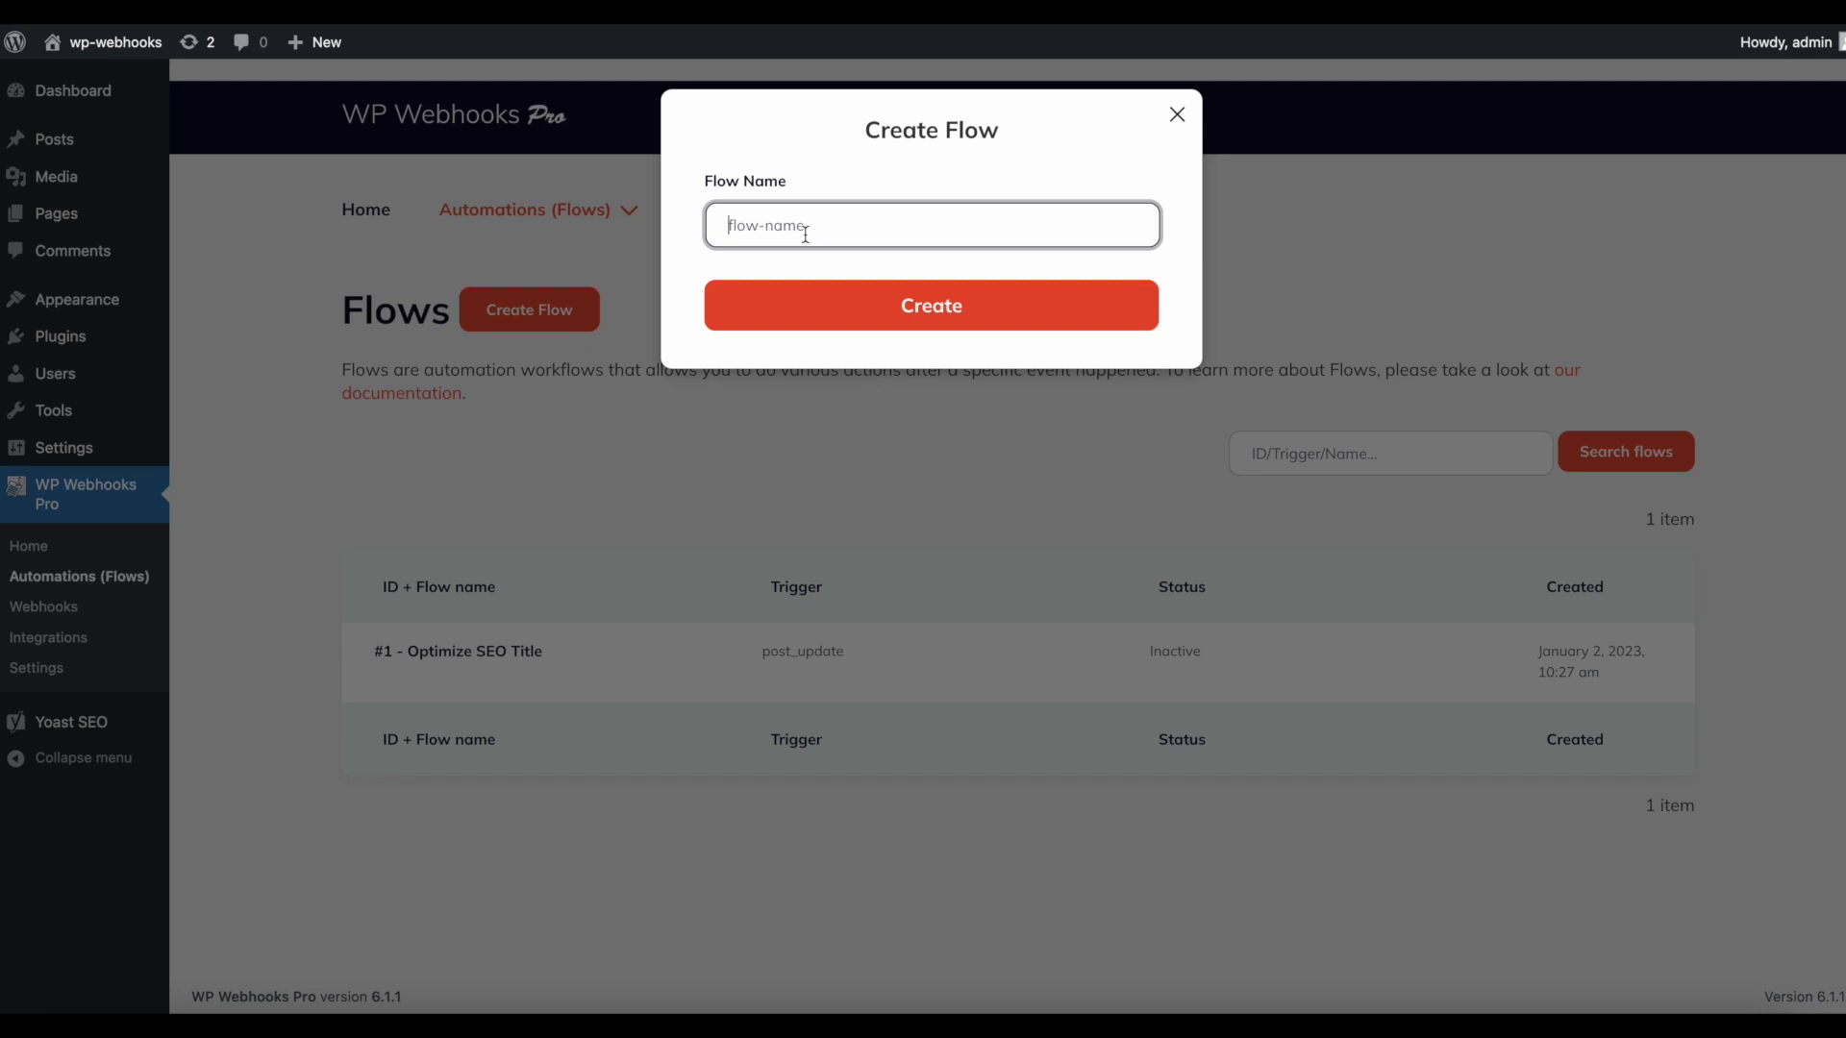
{"action": "type", "text": "Create dynamic SEO meta description"}
{"action": "left_click", "coordinate": [929, 308]}
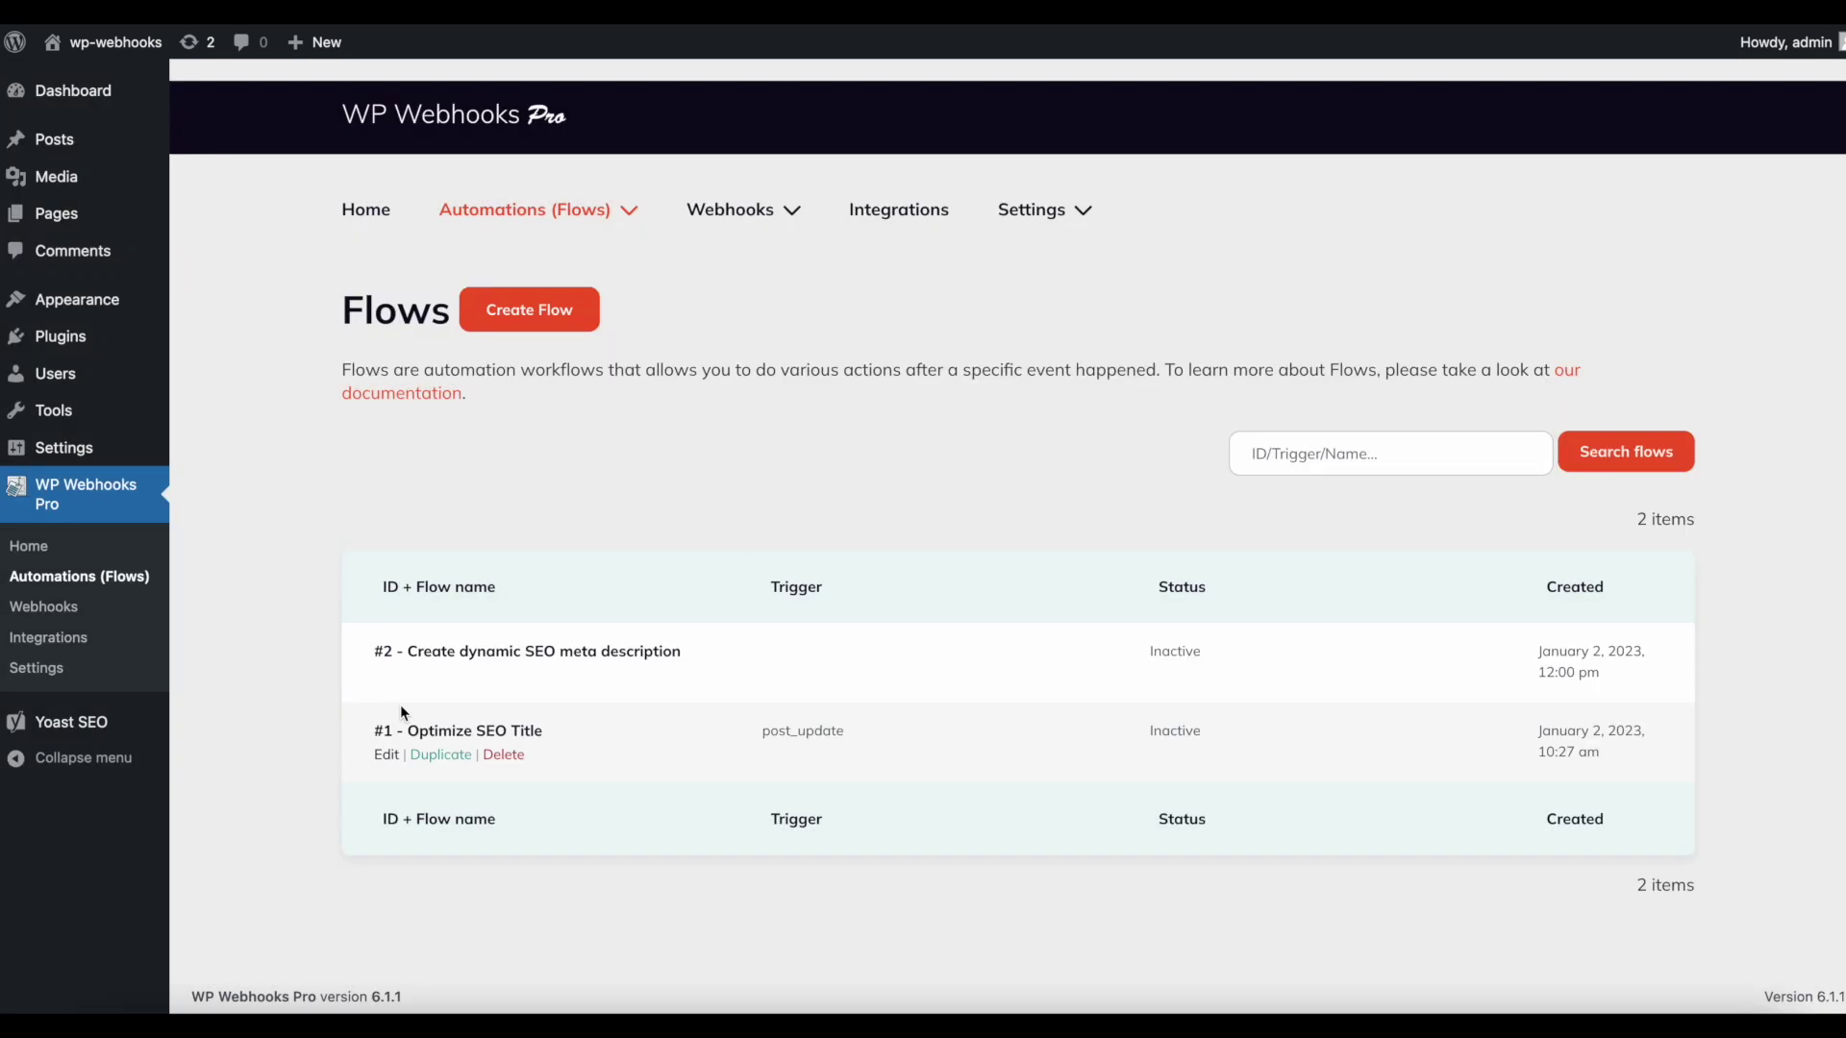
{"action": "left_click", "coordinate": [445, 654]}
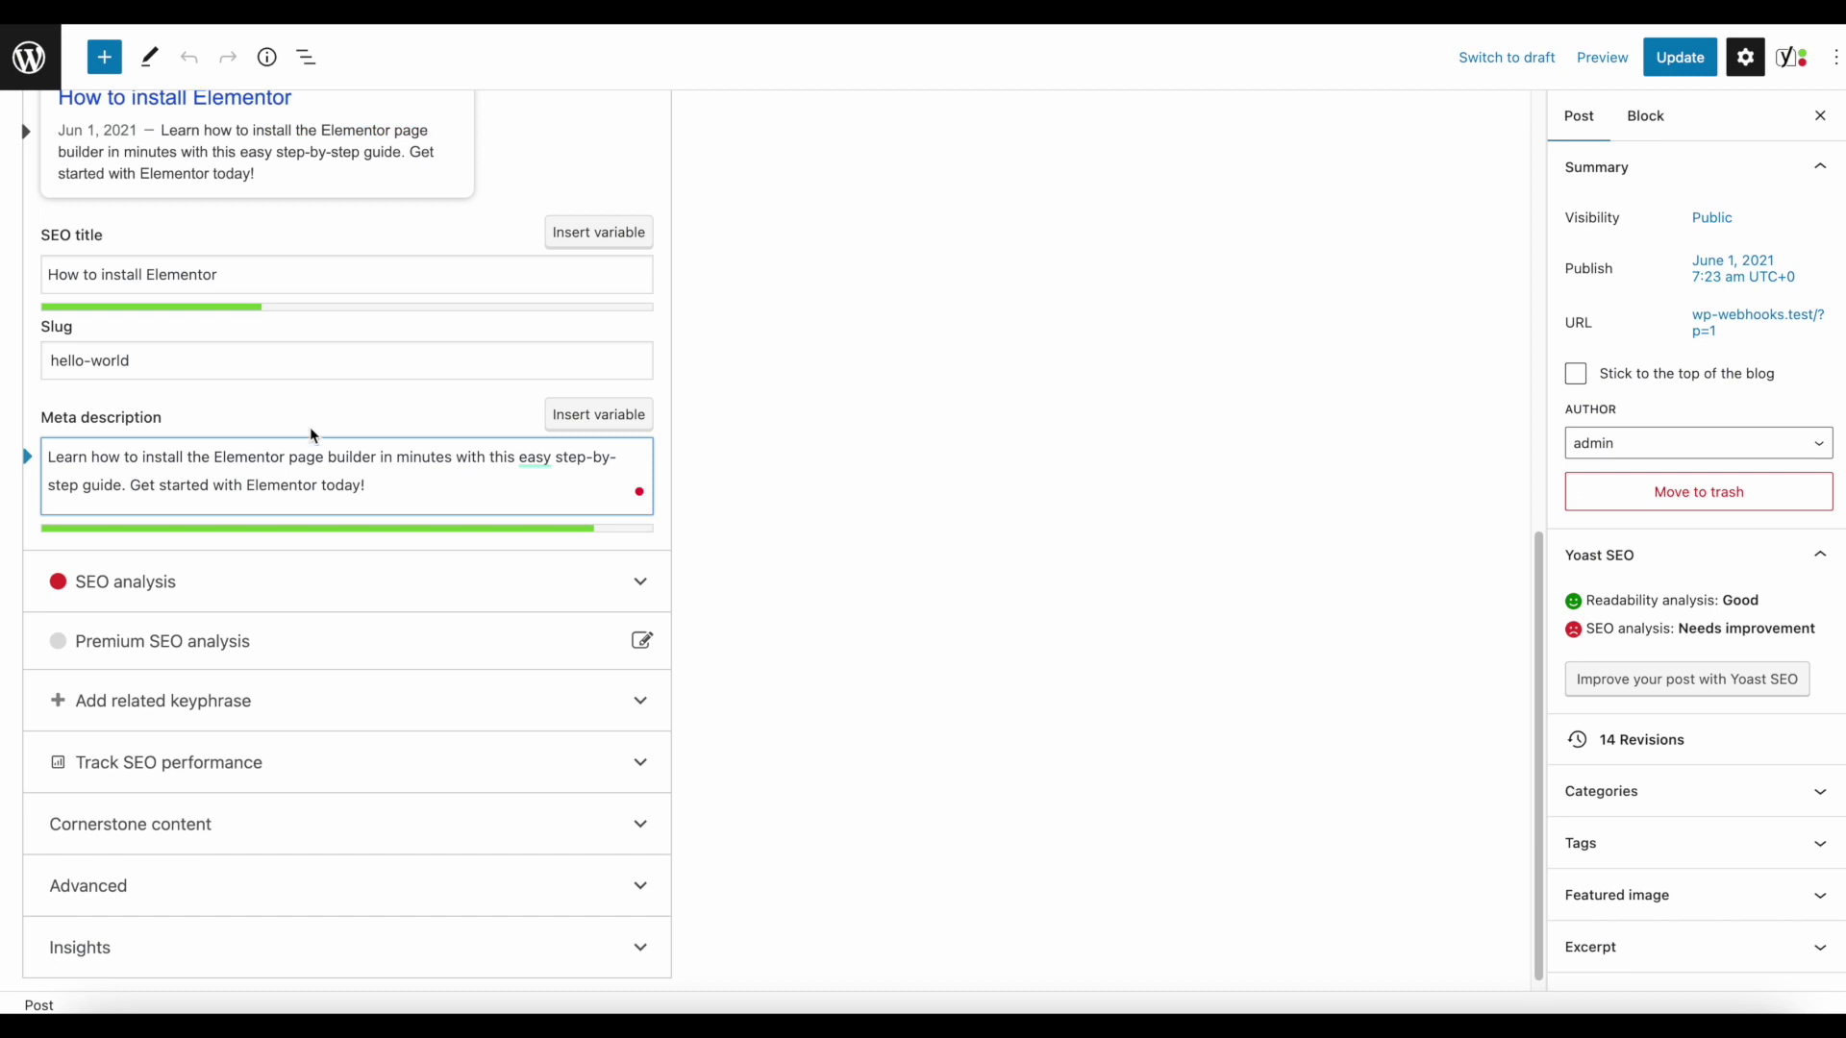
- Switch to the post editor and look again at the Elementor post's meta description
{"action": "left_click_drag", "start_coordinate": [391, 481], "coordinate": [355, 424]}
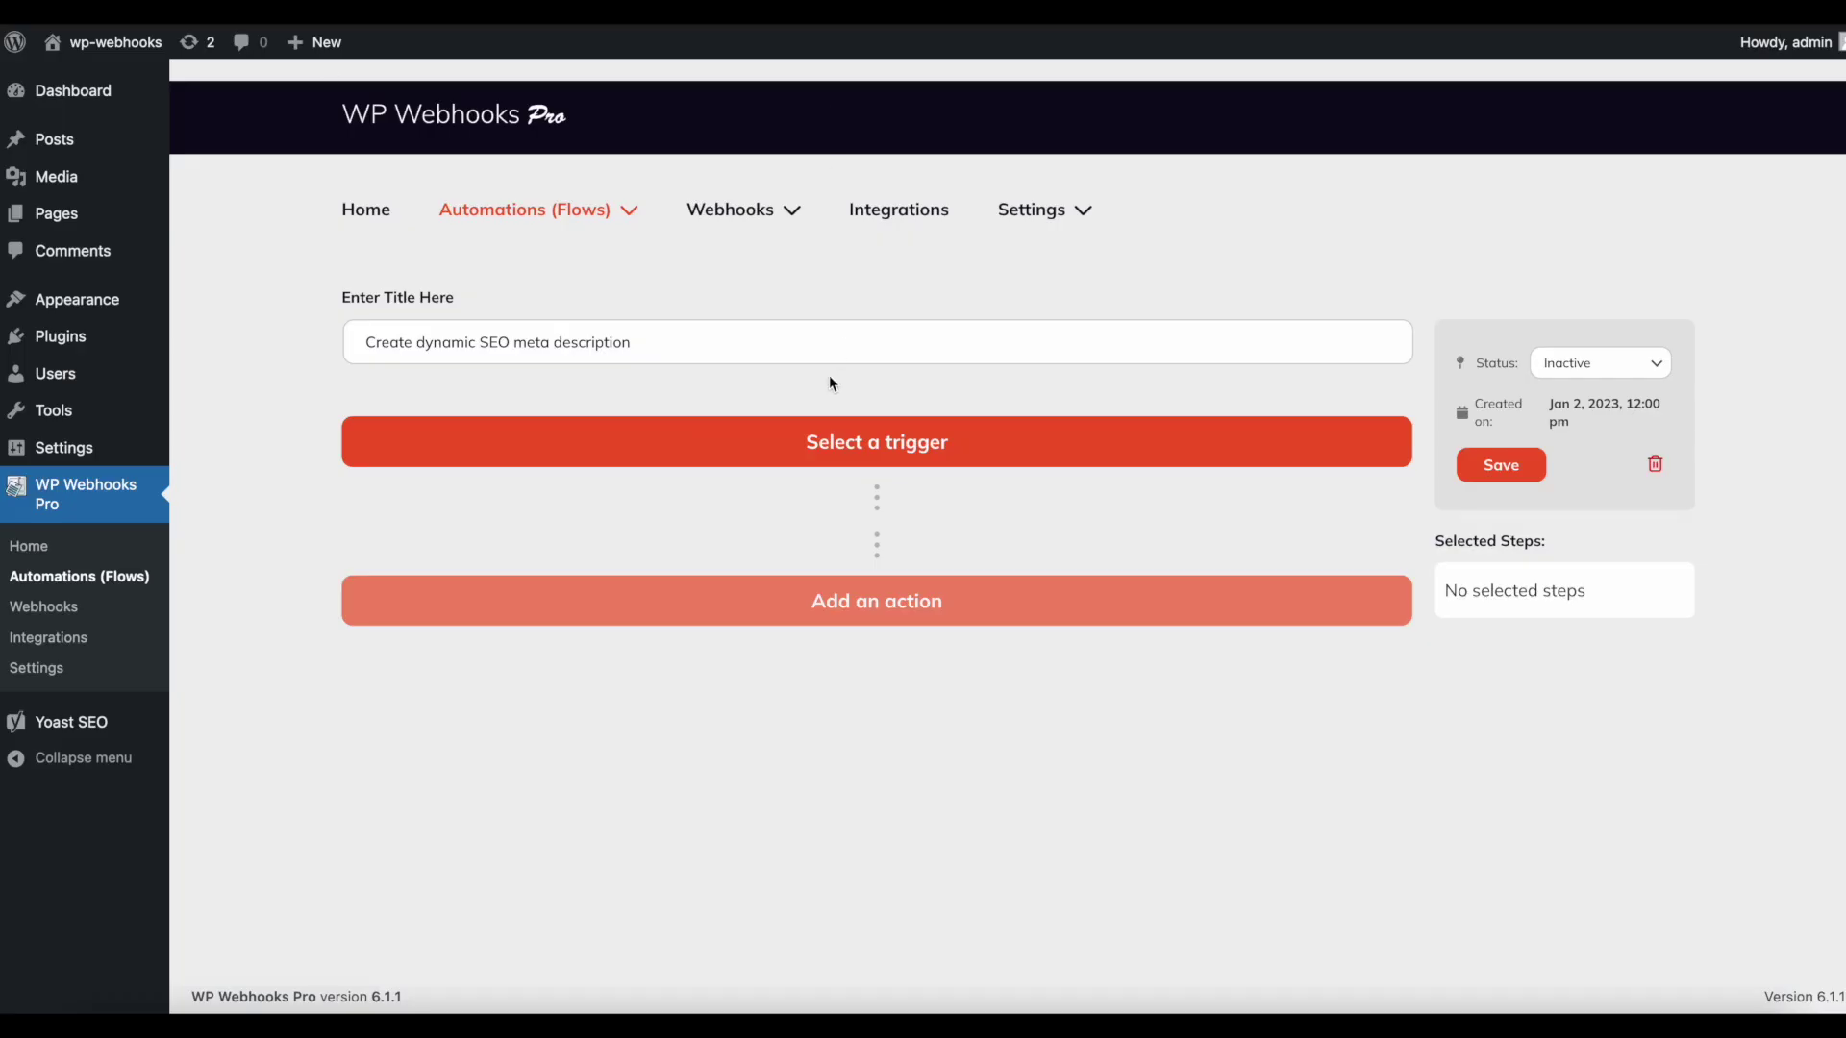
- Add WordPress as the flow's trigger integration, choose the "Post updated" trigger and continue to its settings
{"action": "left_click", "coordinate": [769, 448]}
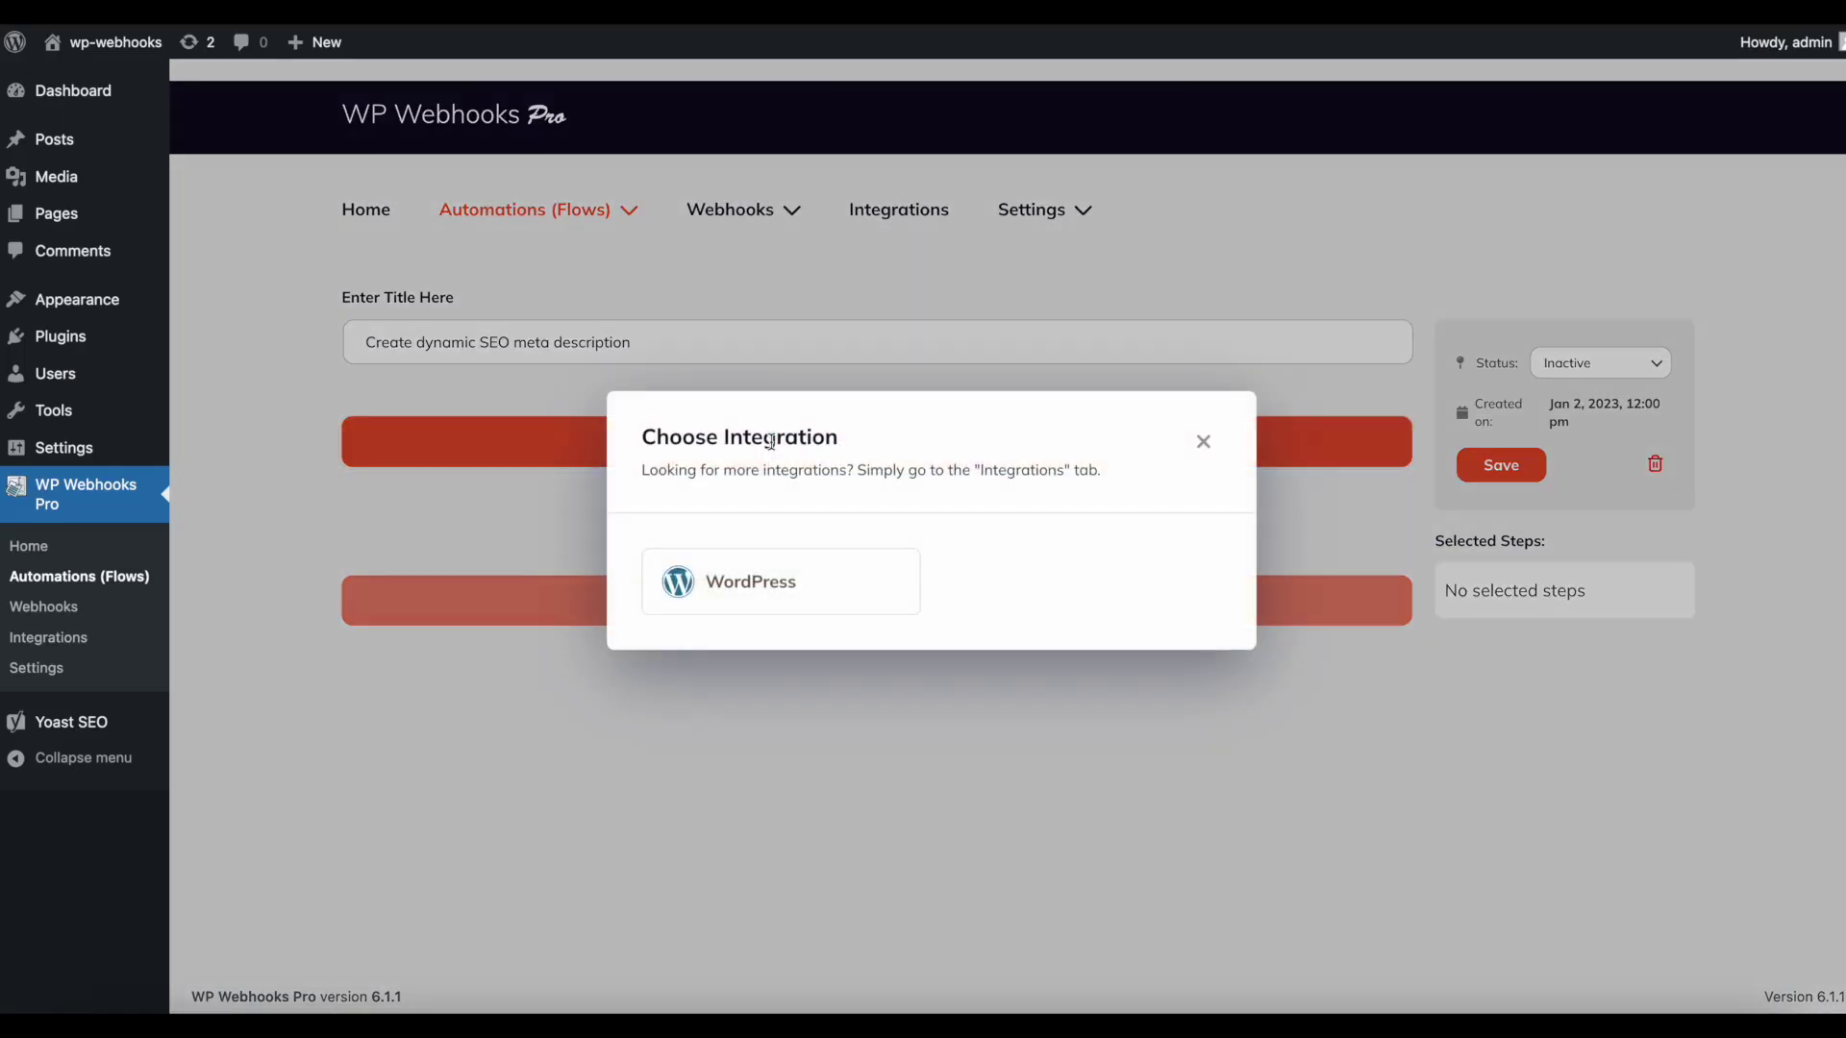
{"action": "left_click", "coordinate": [747, 596]}
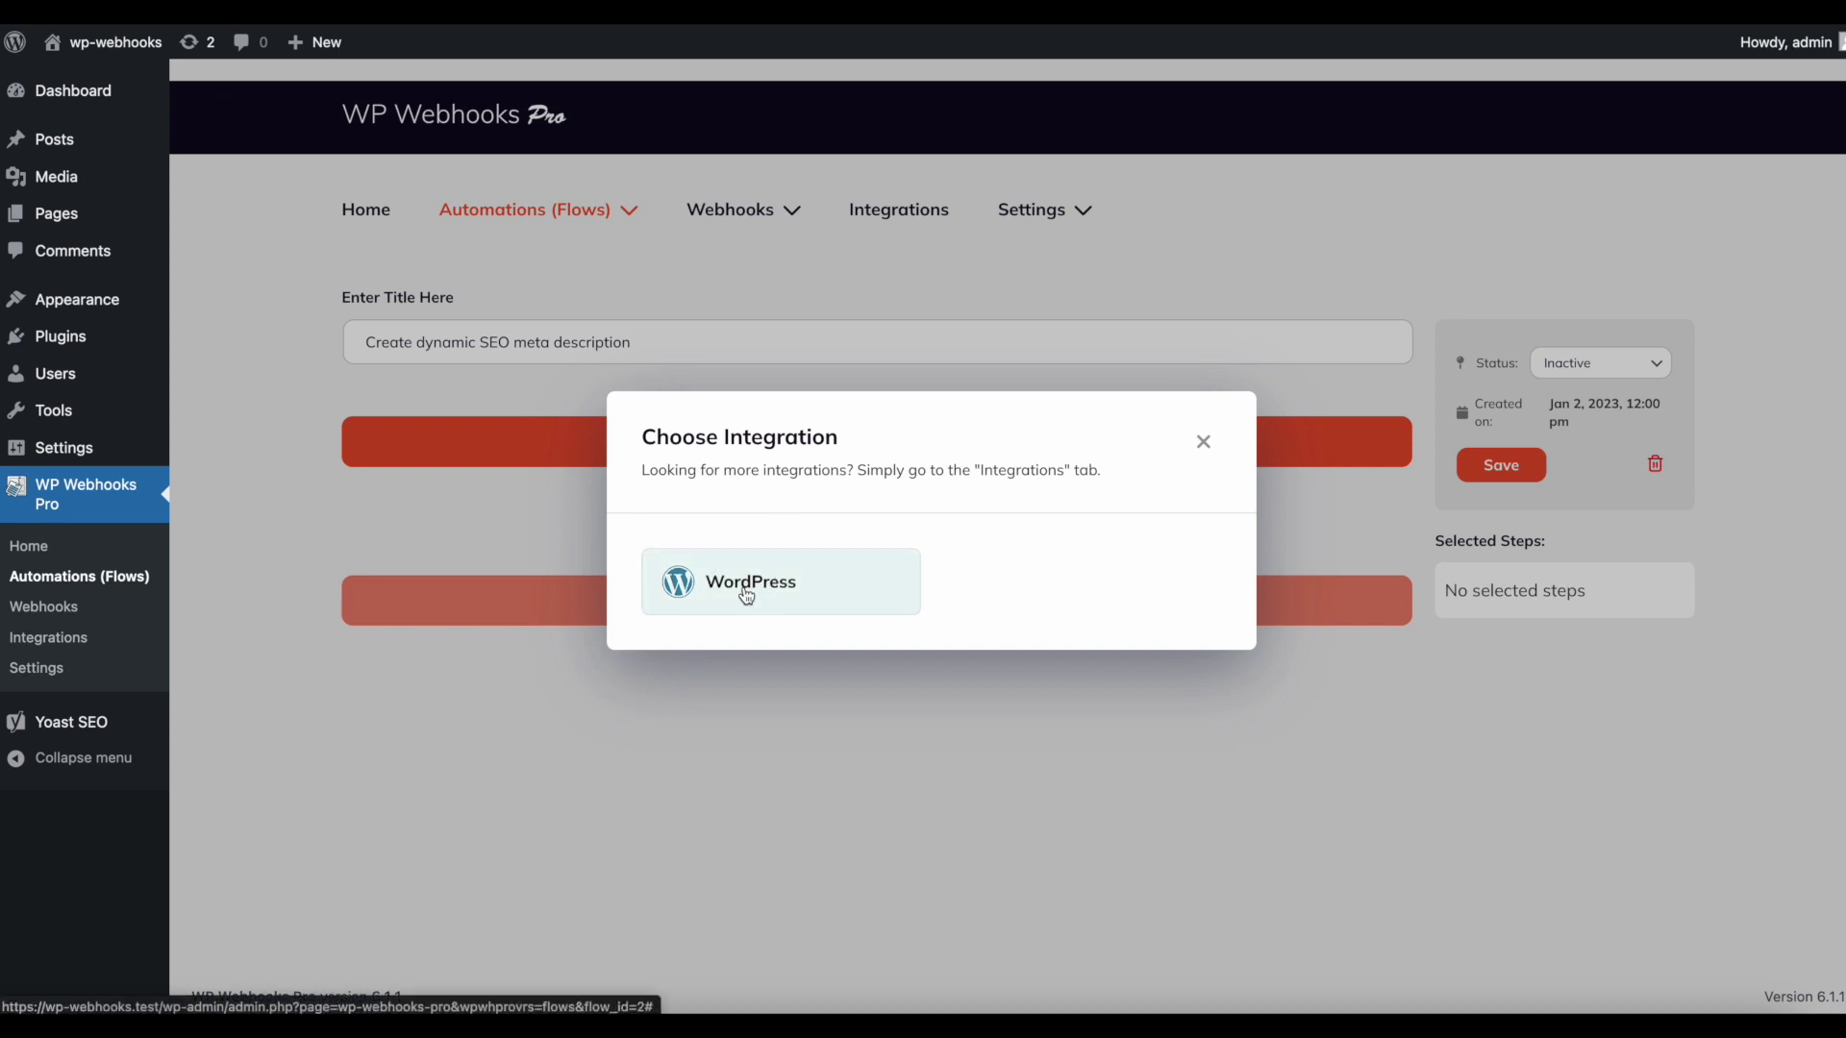
{"action": "left_click", "coordinate": [696, 605]}
{"action": "left_click", "coordinate": [623, 673]}
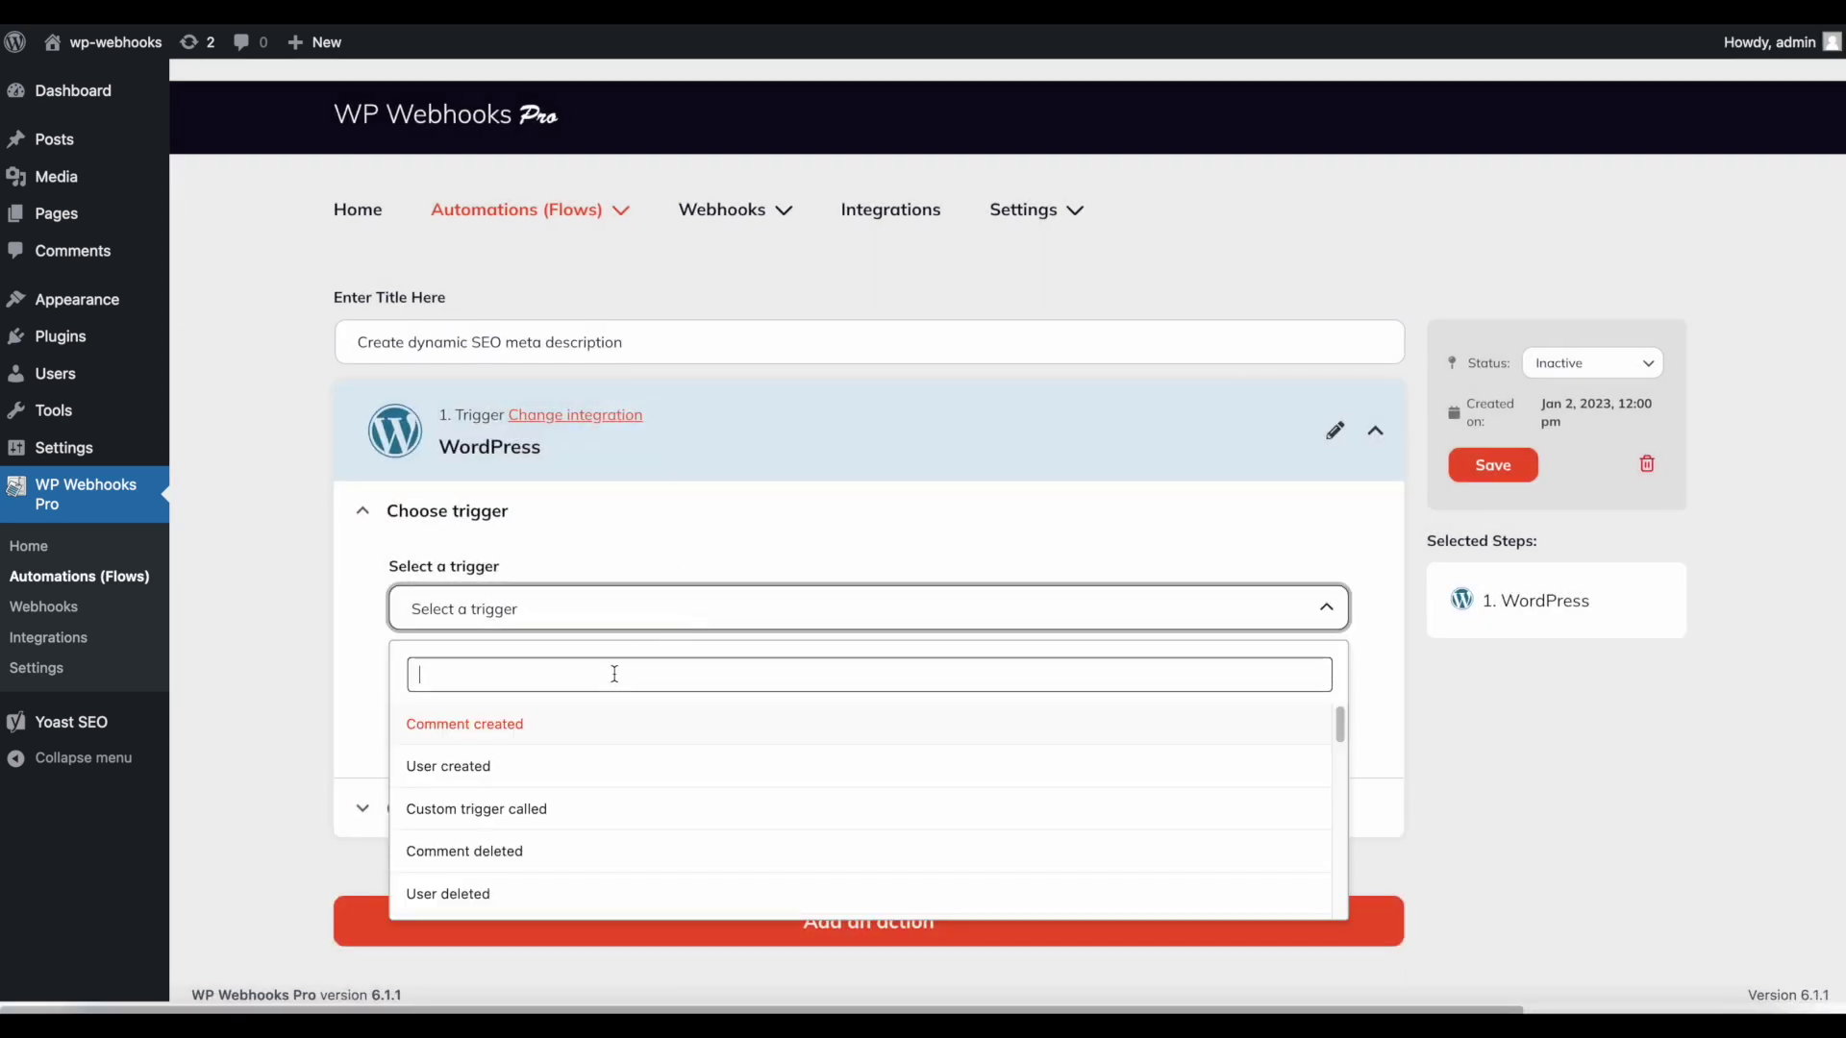
{"action": "type", "text": "updt"}
{"action": "key", "text": "BackSpace"}
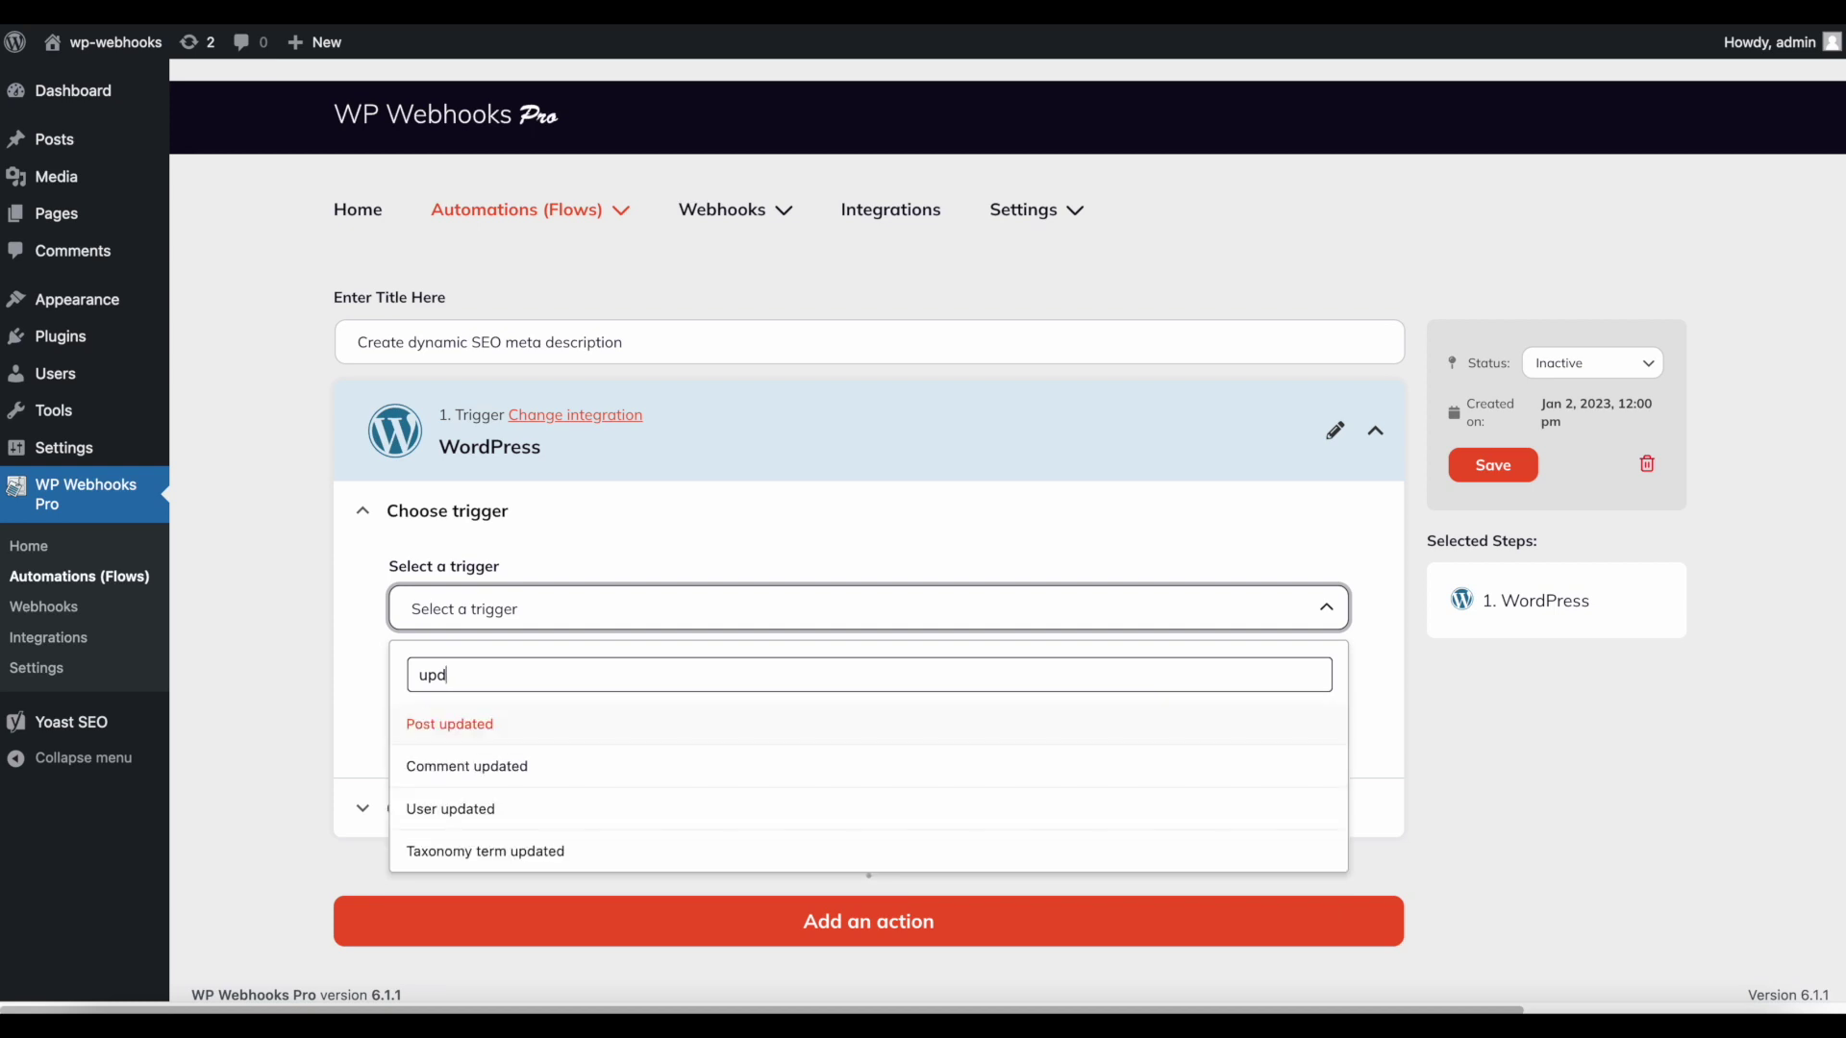
{"action": "type", "text": "ate"}
{"action": "left_click", "coordinate": [462, 738]}
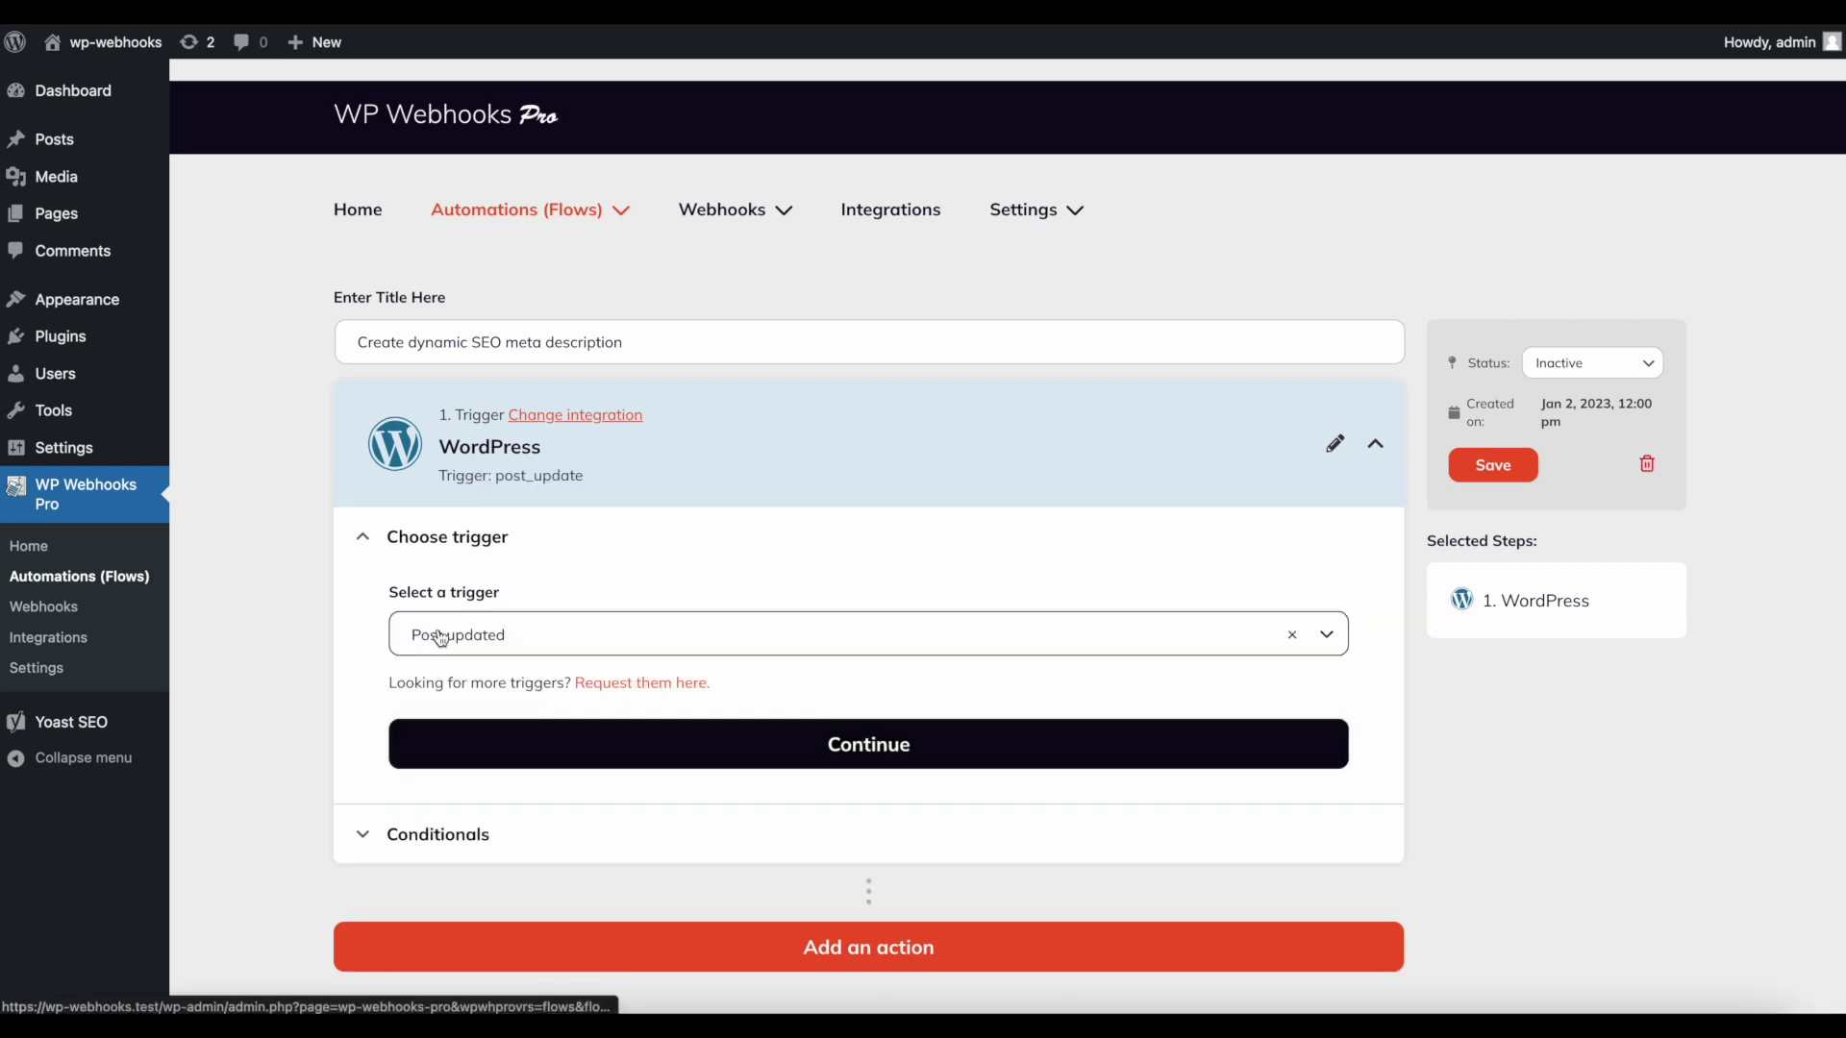
{"action": "left_click", "coordinate": [596, 753]}
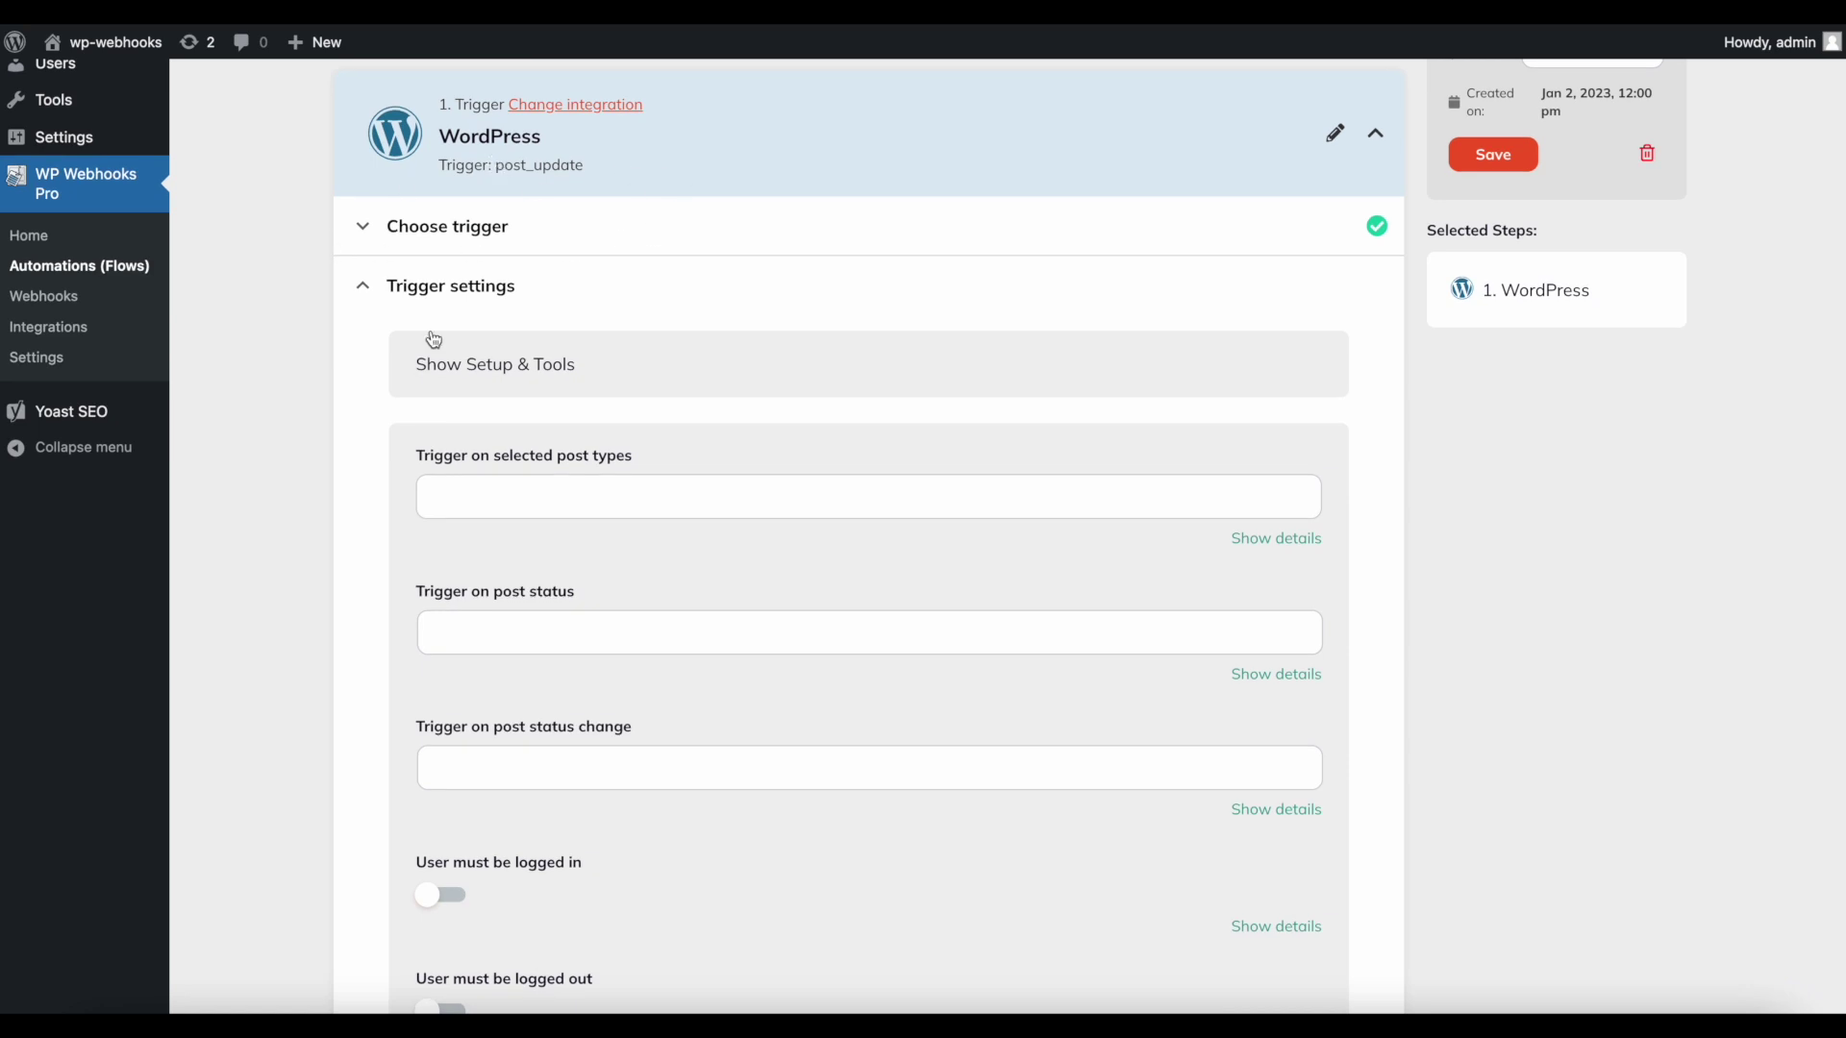
- Restrict the trigger to the Posts post type in the trigger settings
{"action": "scroll", "coordinate": [230, 522], "scroll_direction": "down", "scroll_amount": 1}
{"action": "scroll", "coordinate": [230, 522], "scroll_direction": "up", "scroll_amount": 1}
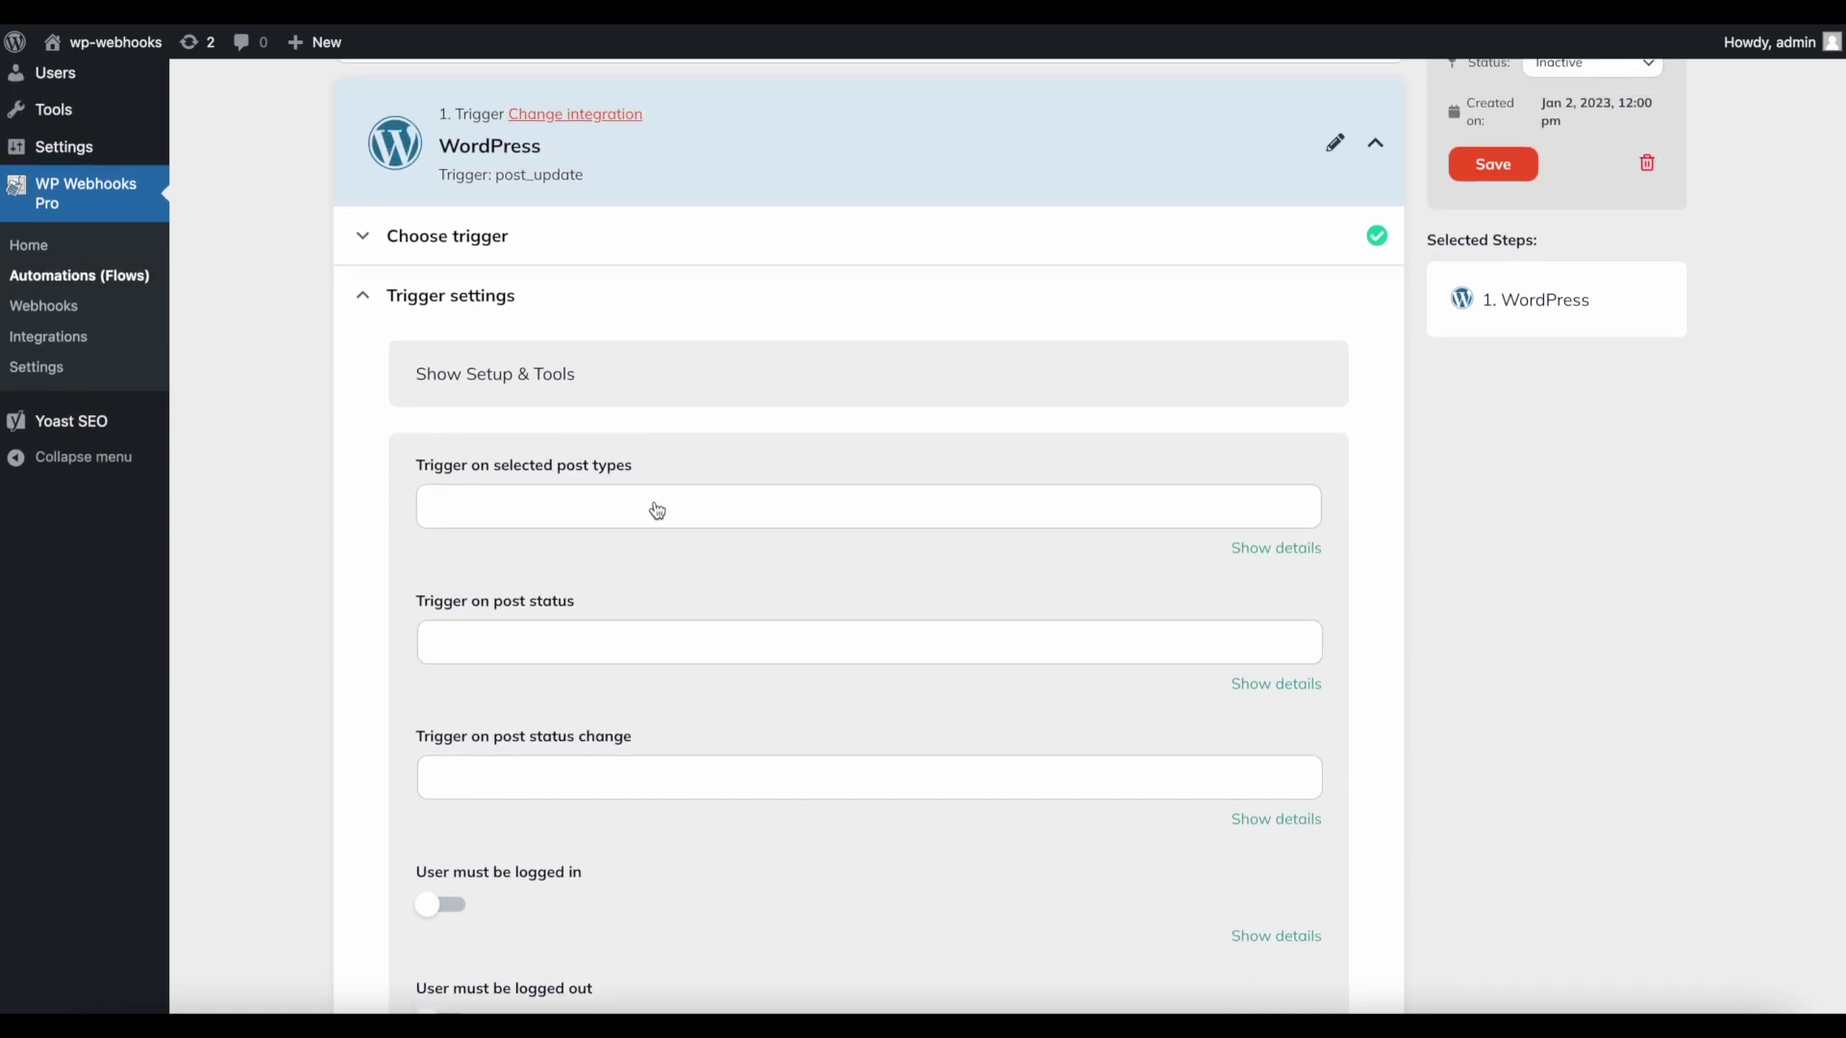
{"action": "left_click", "coordinate": [592, 506]}
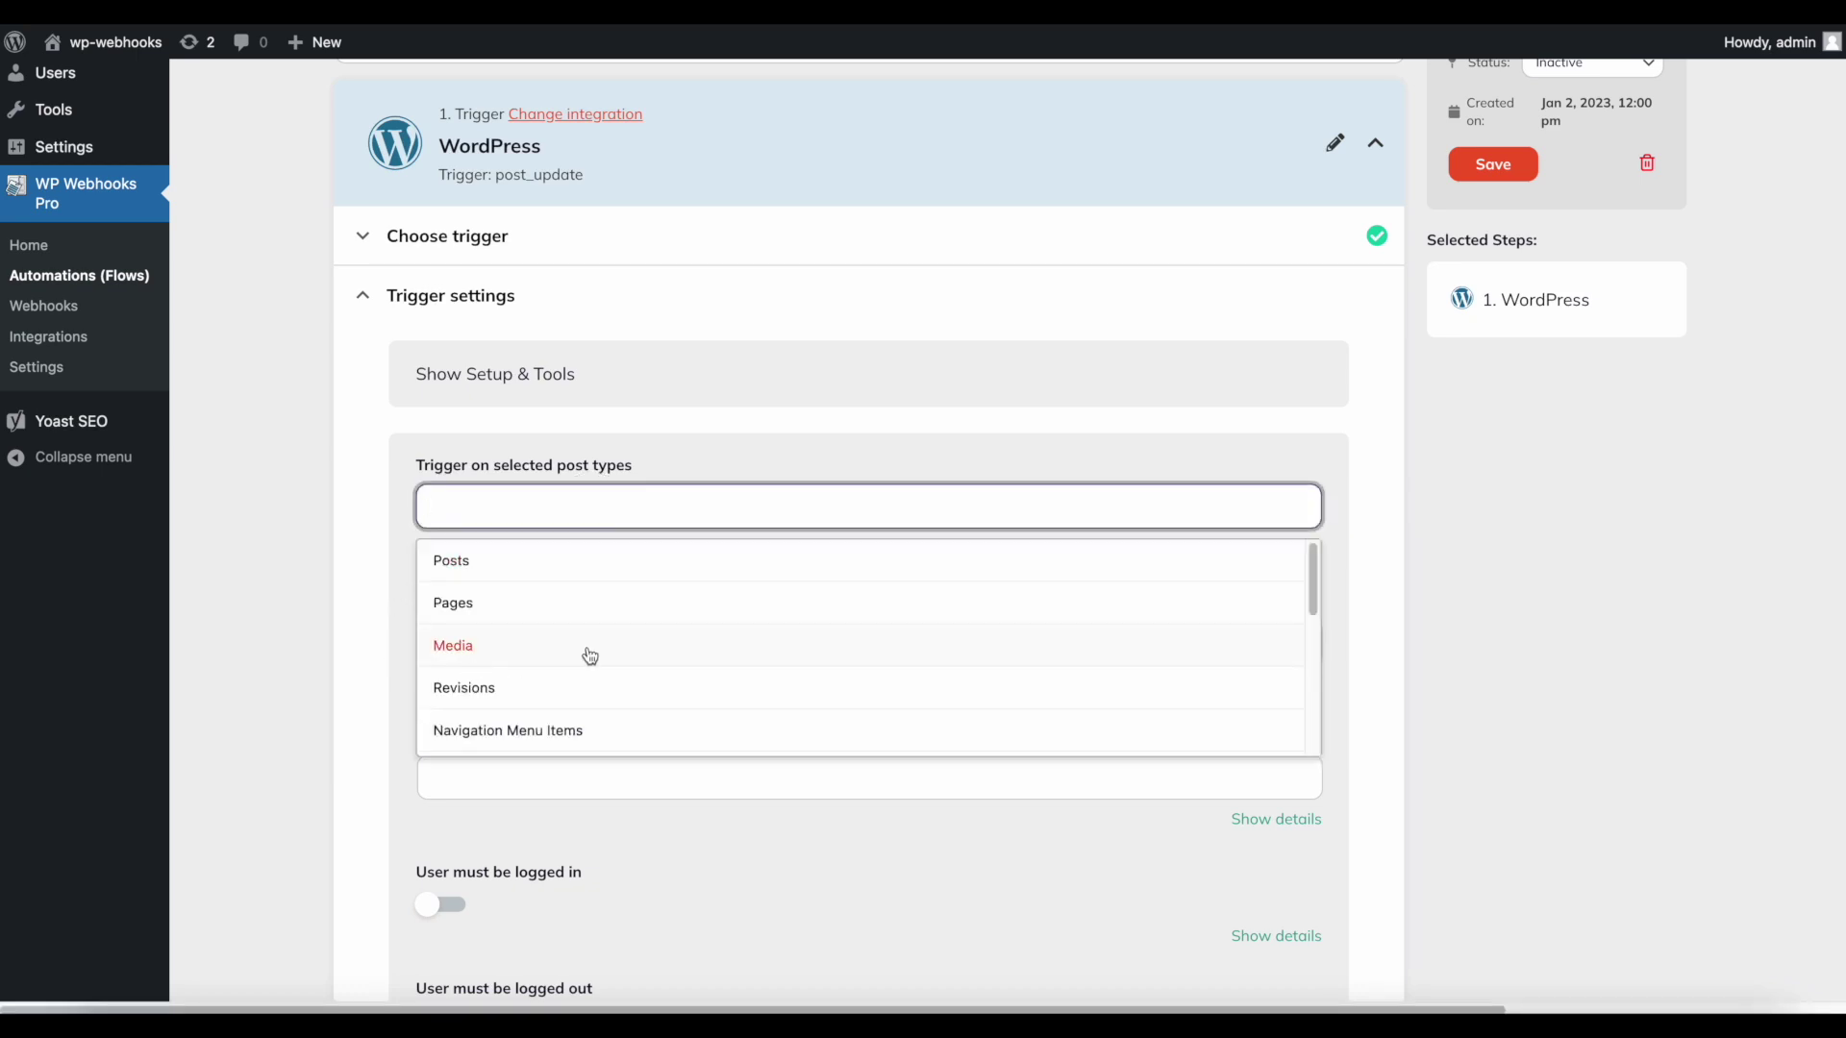
{"action": "scroll", "coordinate": [586, 651], "scroll_direction": "down", "scroll_amount": 3}
{"action": "scroll", "coordinate": [589, 654], "scroll_direction": "up", "scroll_amount": 3}
{"action": "left_click", "coordinate": [486, 568]}
{"action": "left_click", "coordinate": [486, 568]}
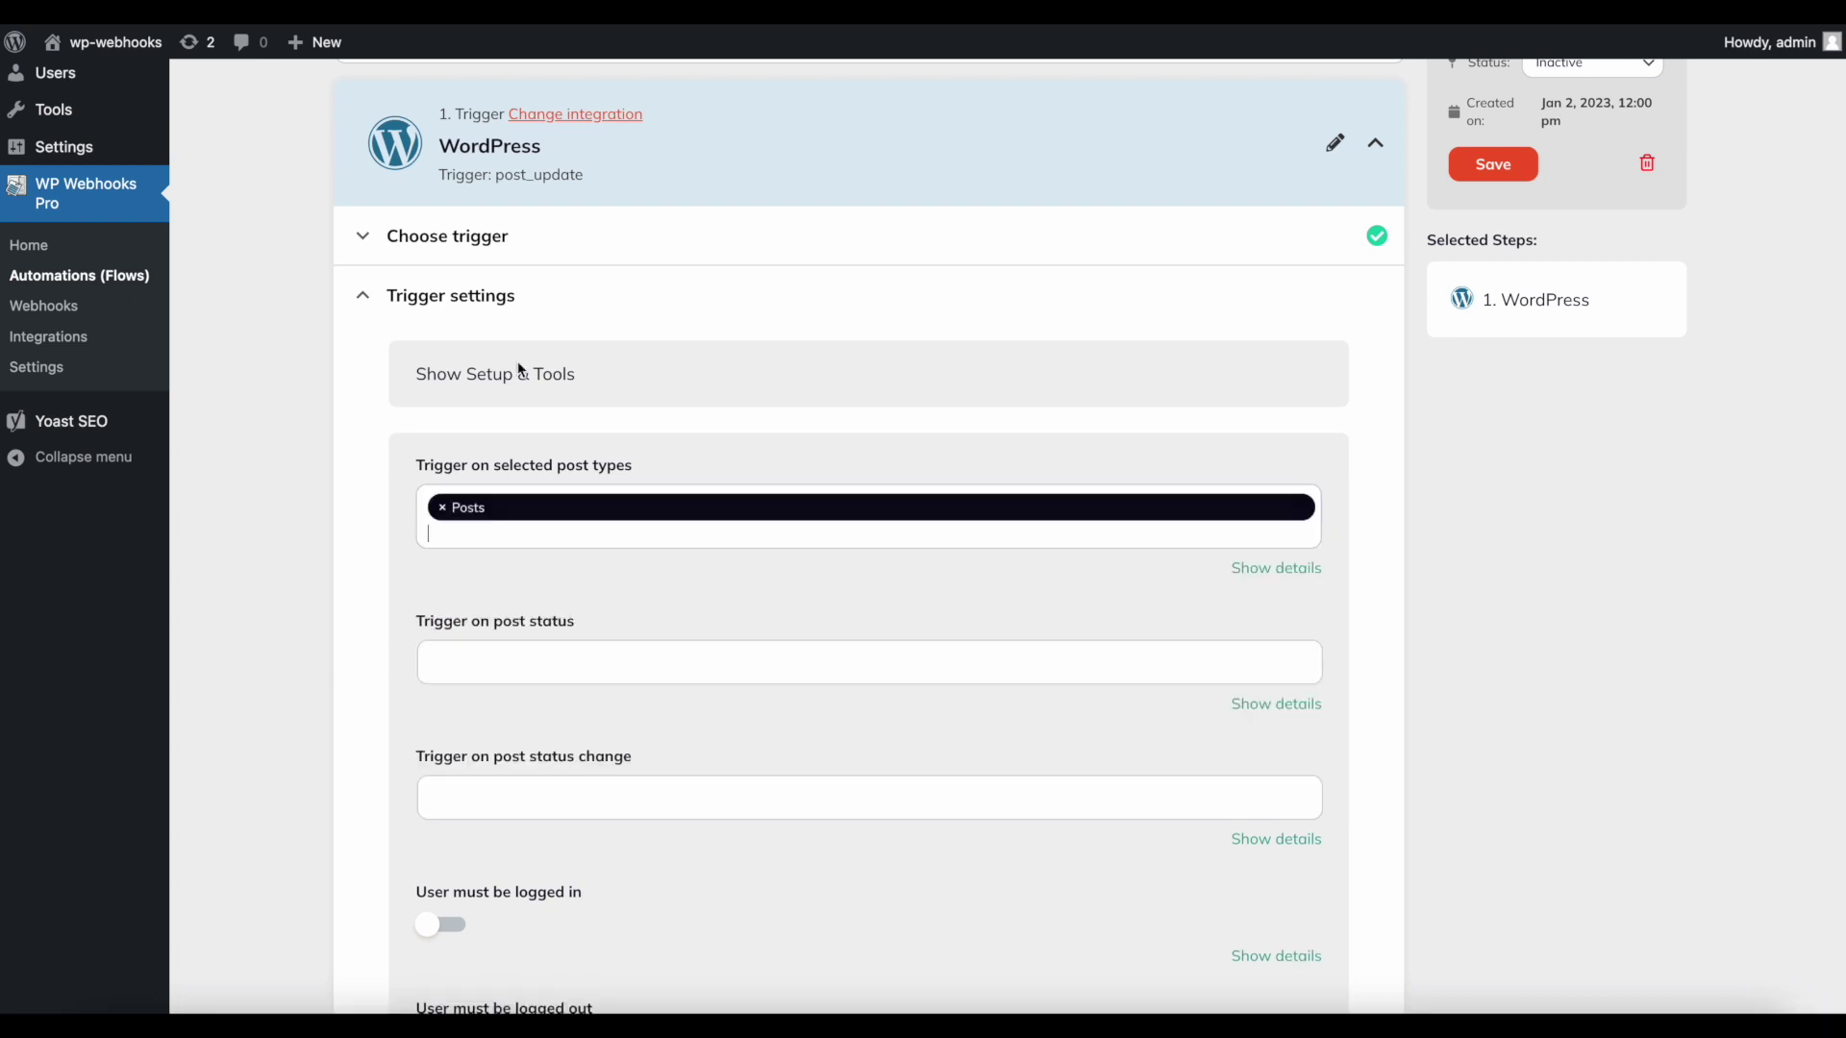
- Enable "Fire only once per instance" for the trigger and save the trigger fields
{"action": "scroll", "coordinate": [356, 727], "scroll_direction": "down", "scroll_amount": 4}
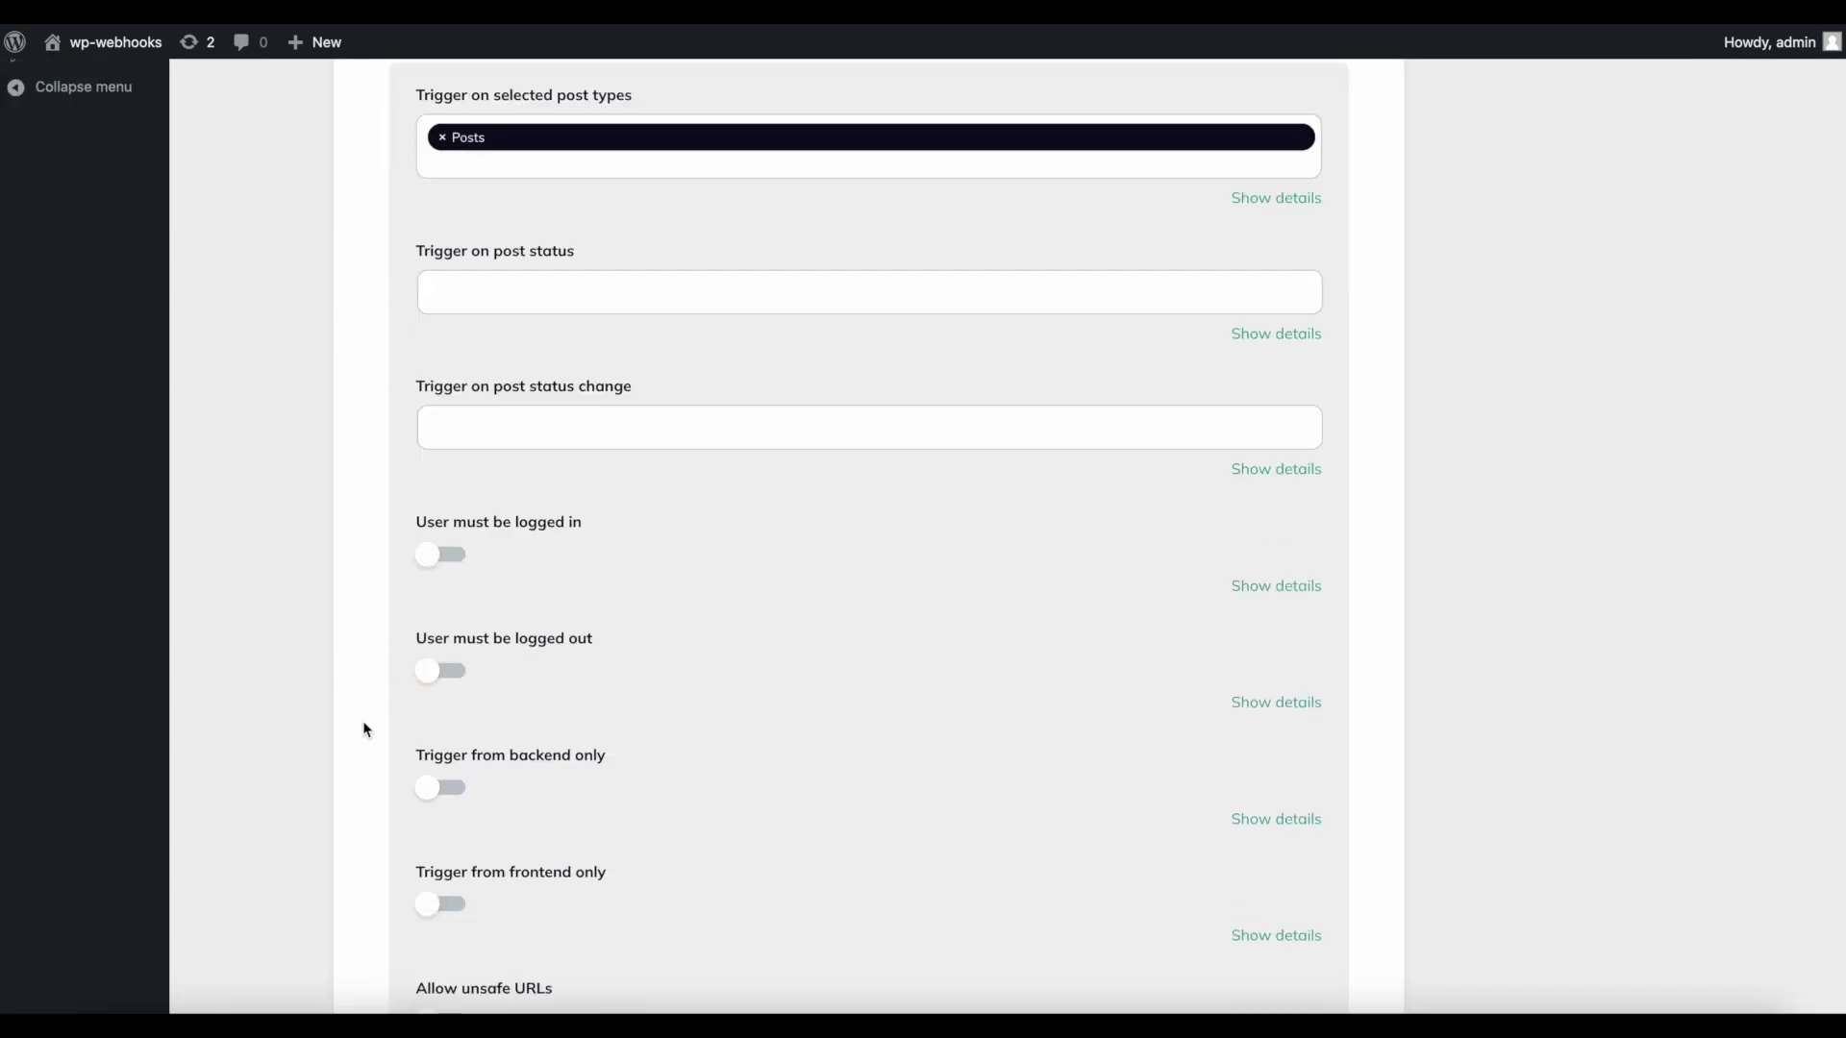
{"action": "scroll", "coordinate": [390, 719], "scroll_direction": "down", "scroll_amount": 5}
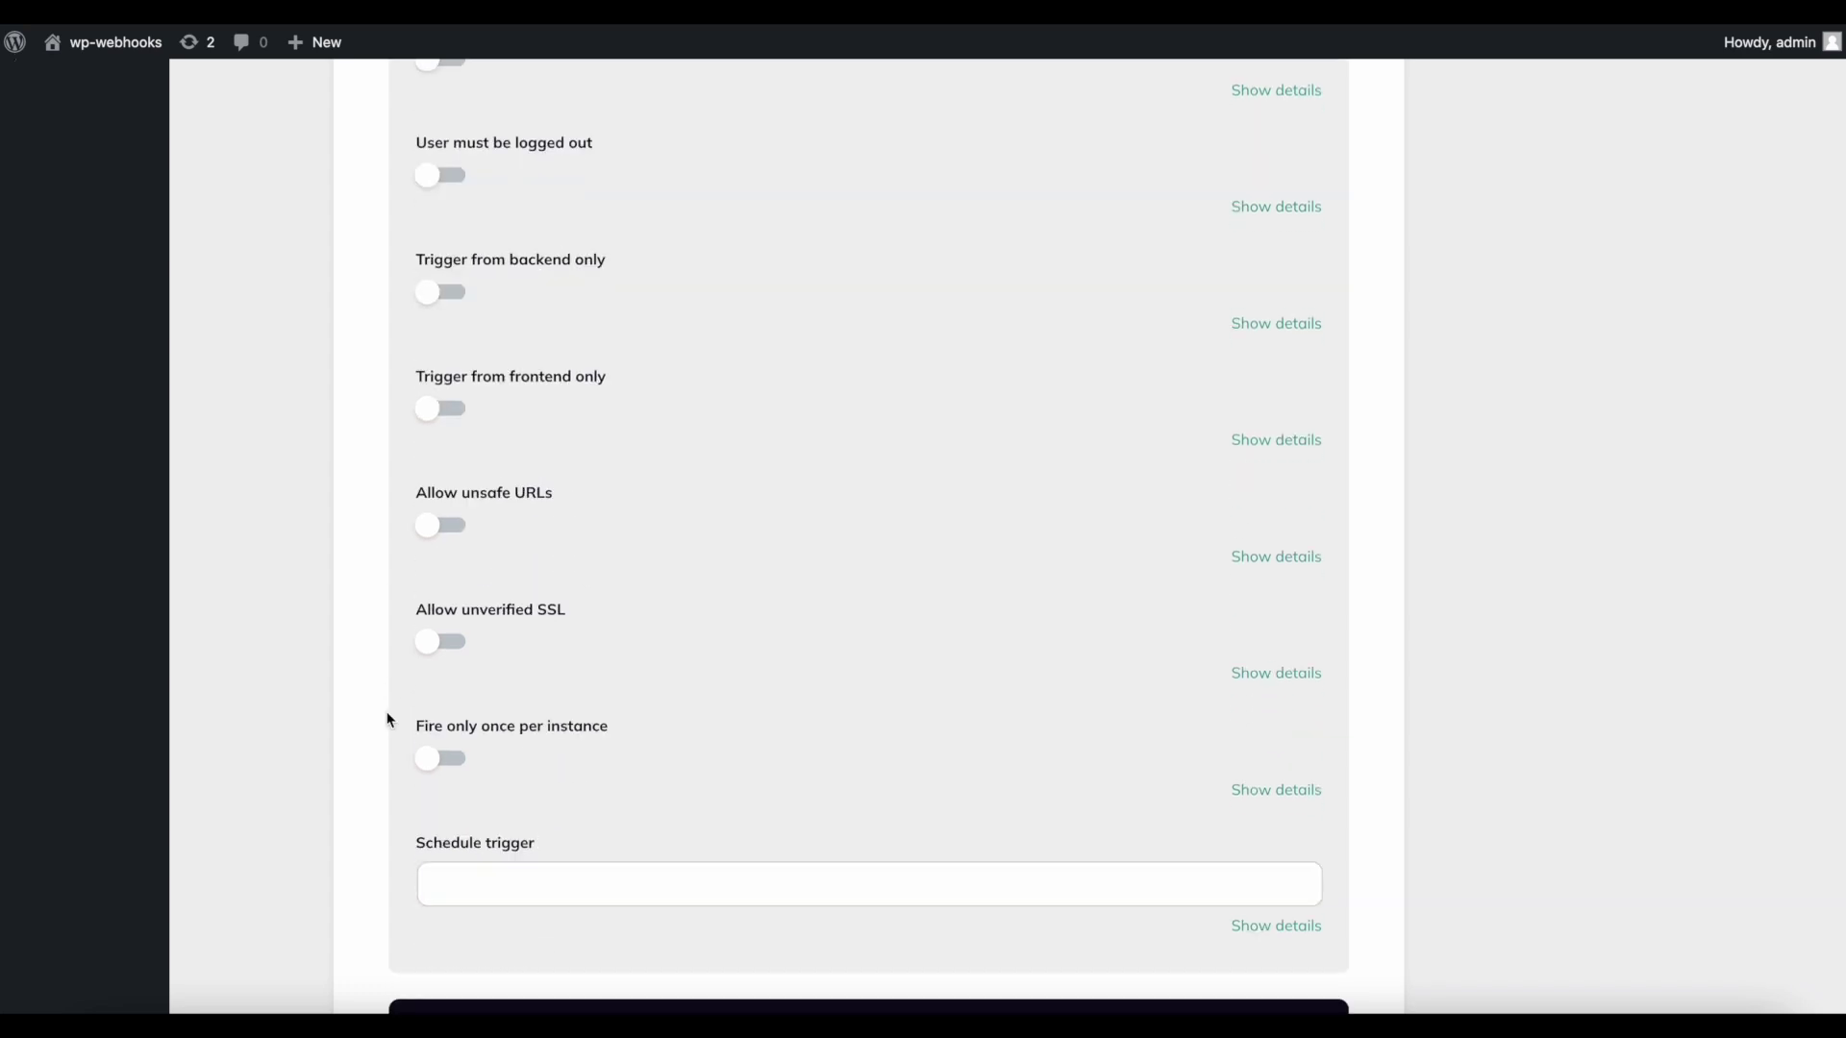
{"action": "left_click", "coordinate": [434, 694]}
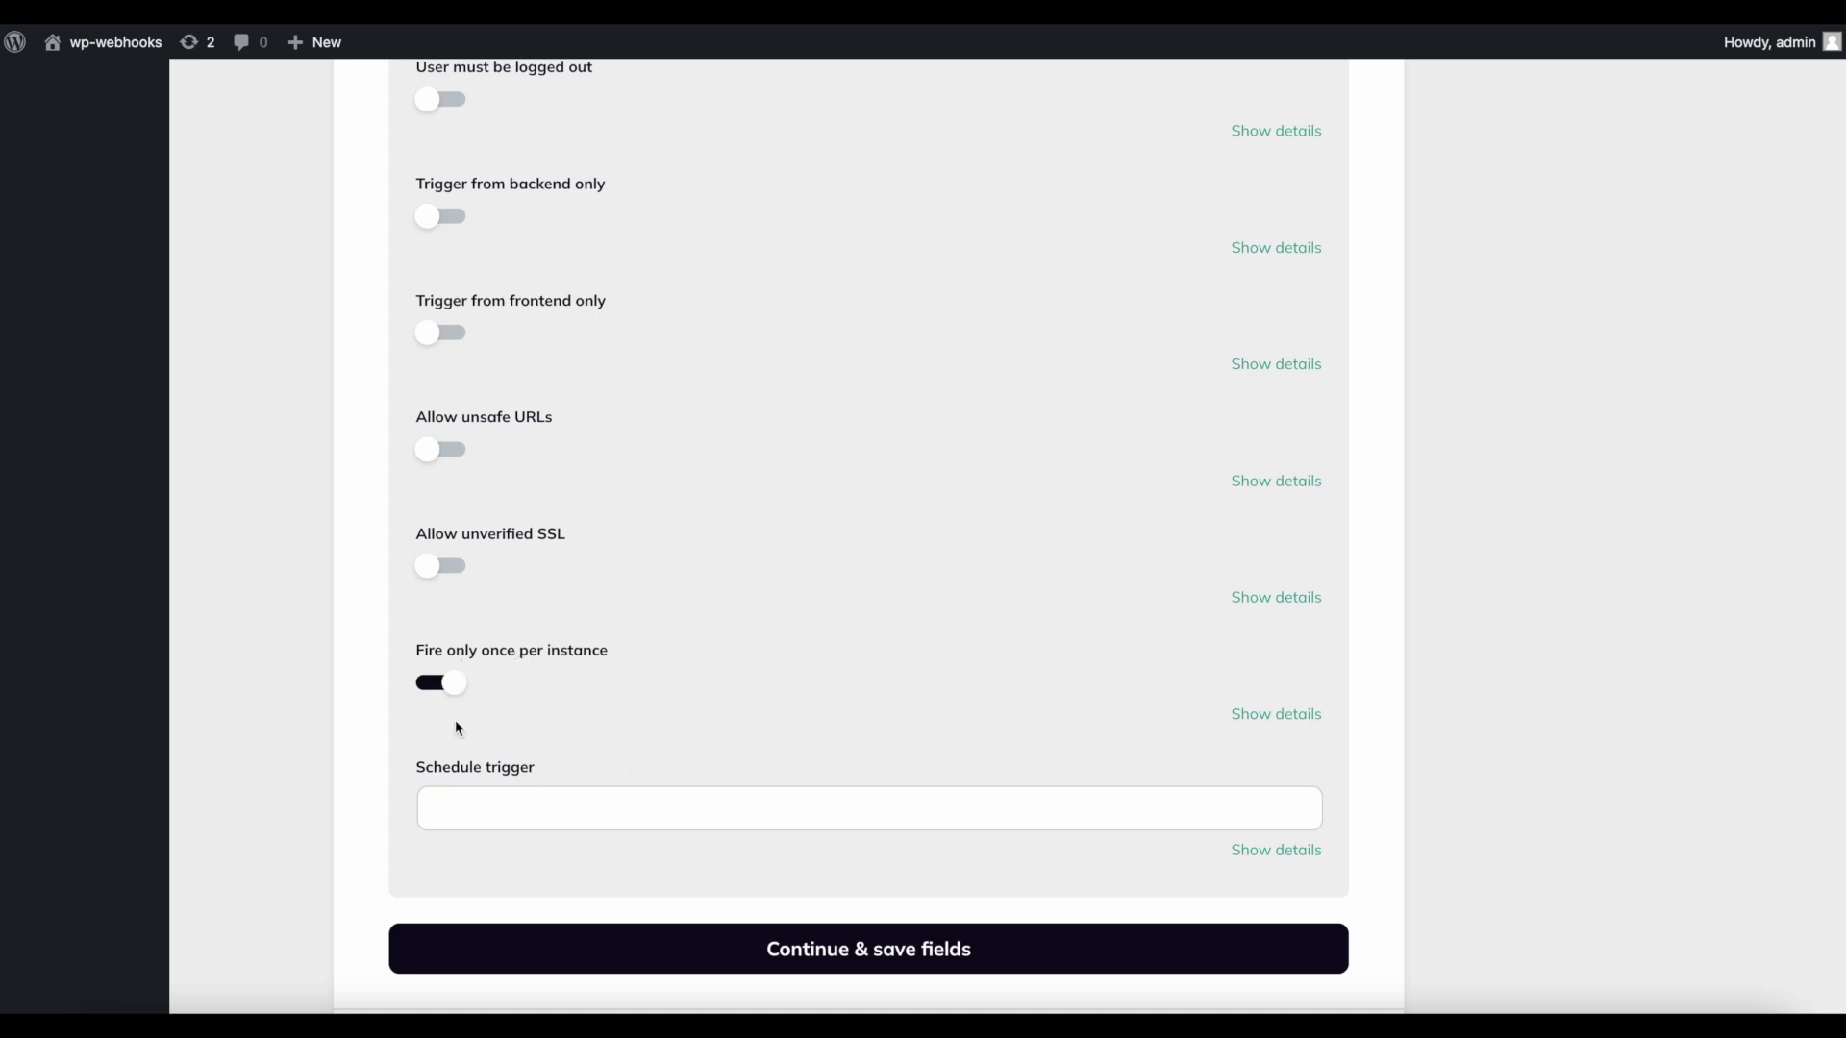
{"action": "scroll", "coordinate": [378, 785], "scroll_direction": "down", "scroll_amount": 3}
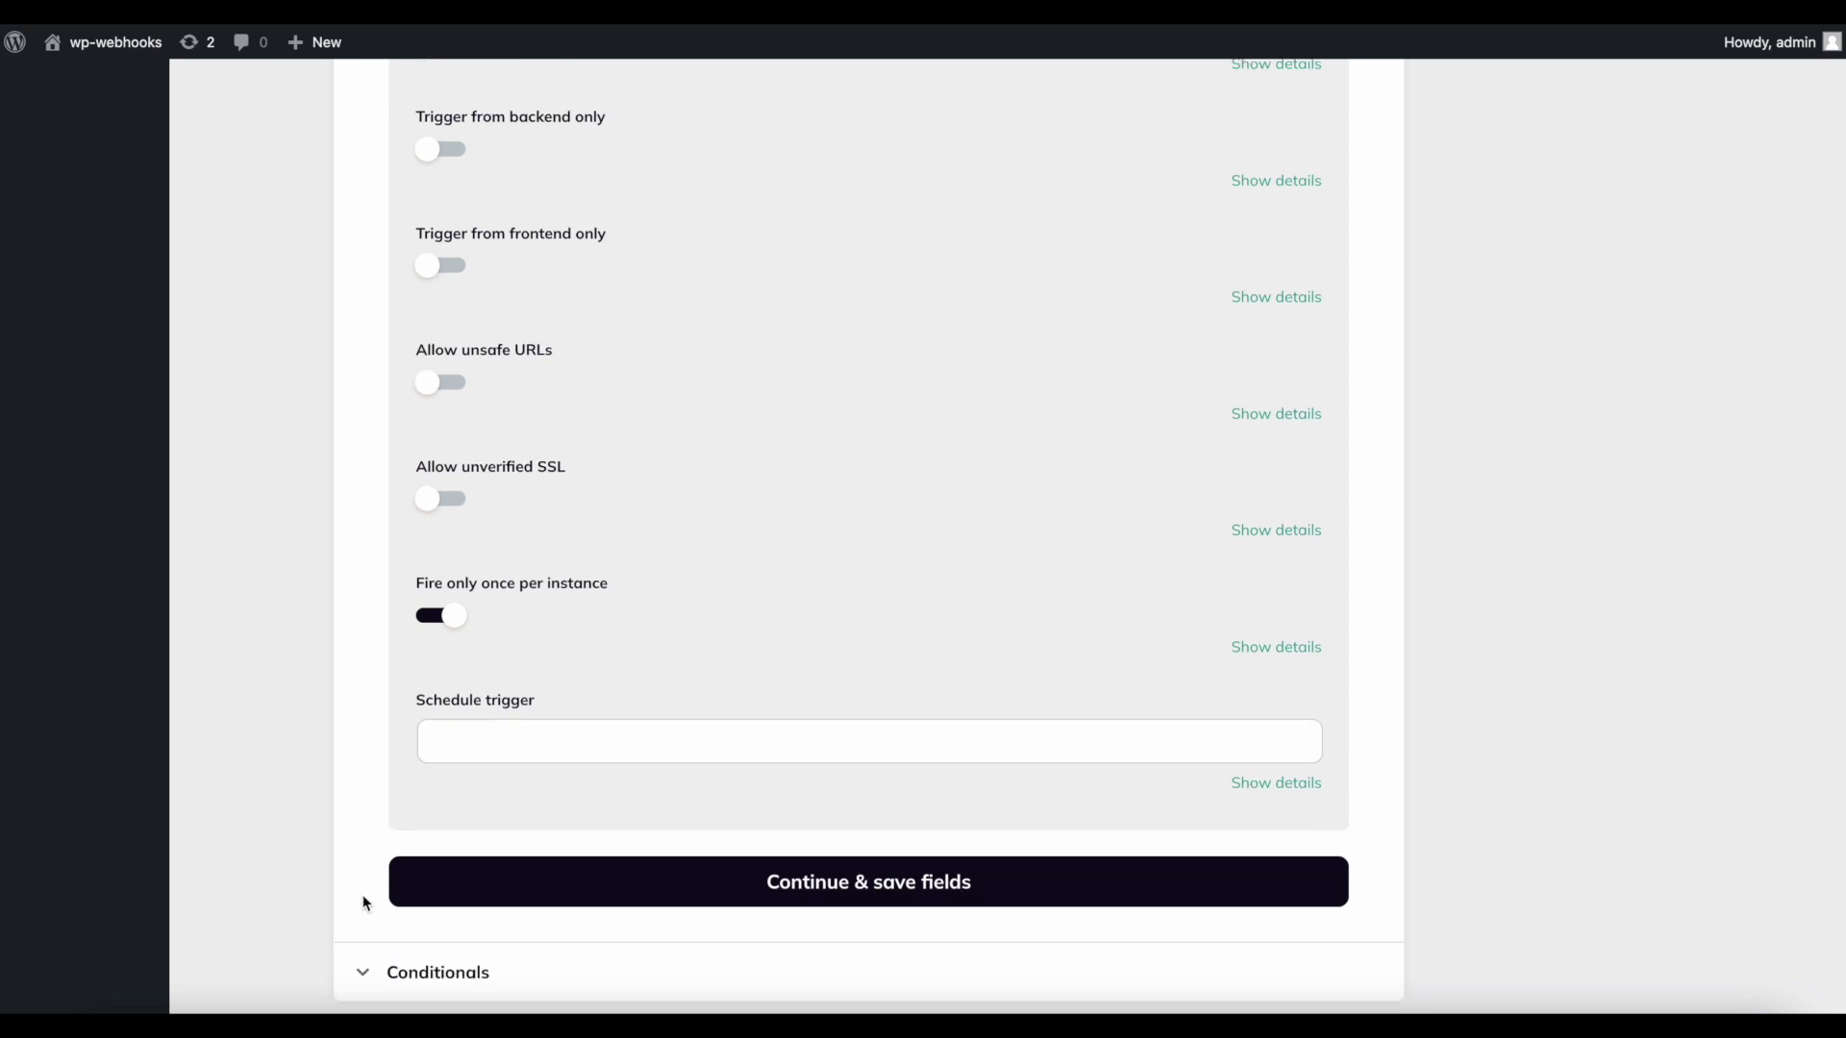
{"action": "left_click", "coordinate": [688, 797]}
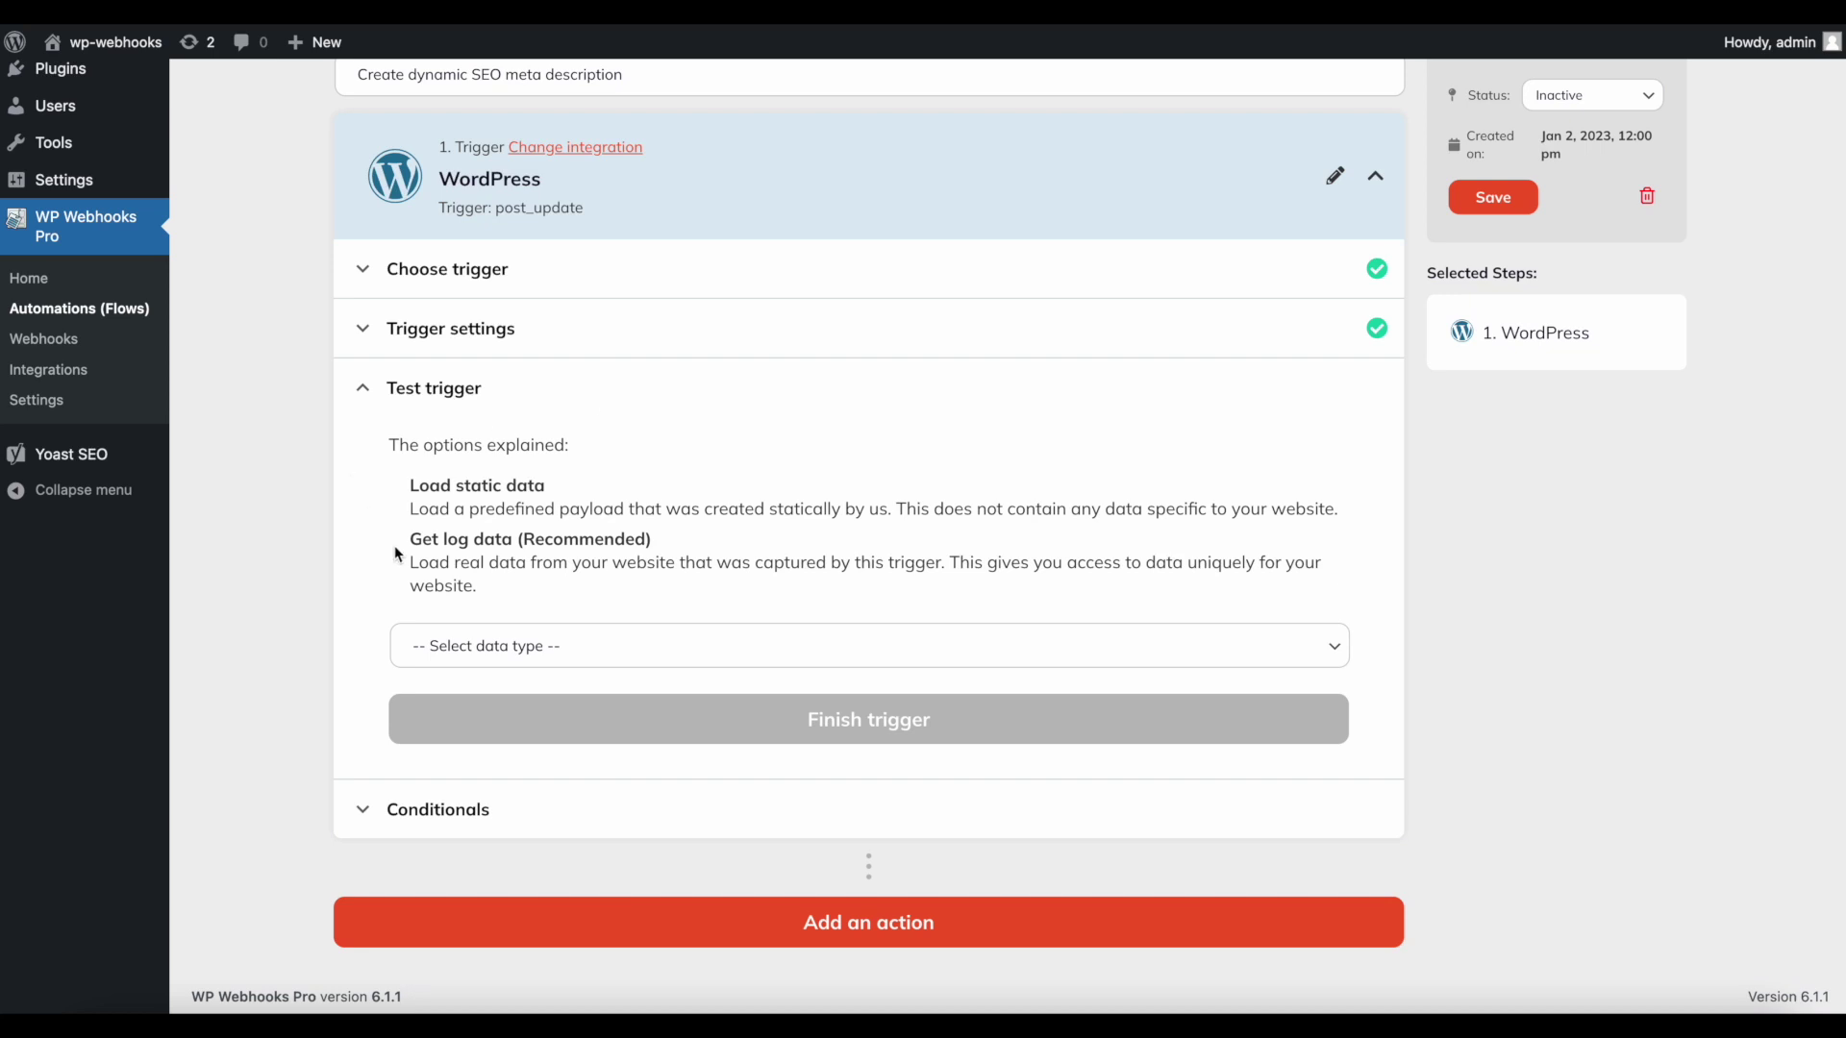
- Set the trigger's test data type to Get log data and check the list of available logs
{"action": "left_click", "coordinate": [447, 666]}
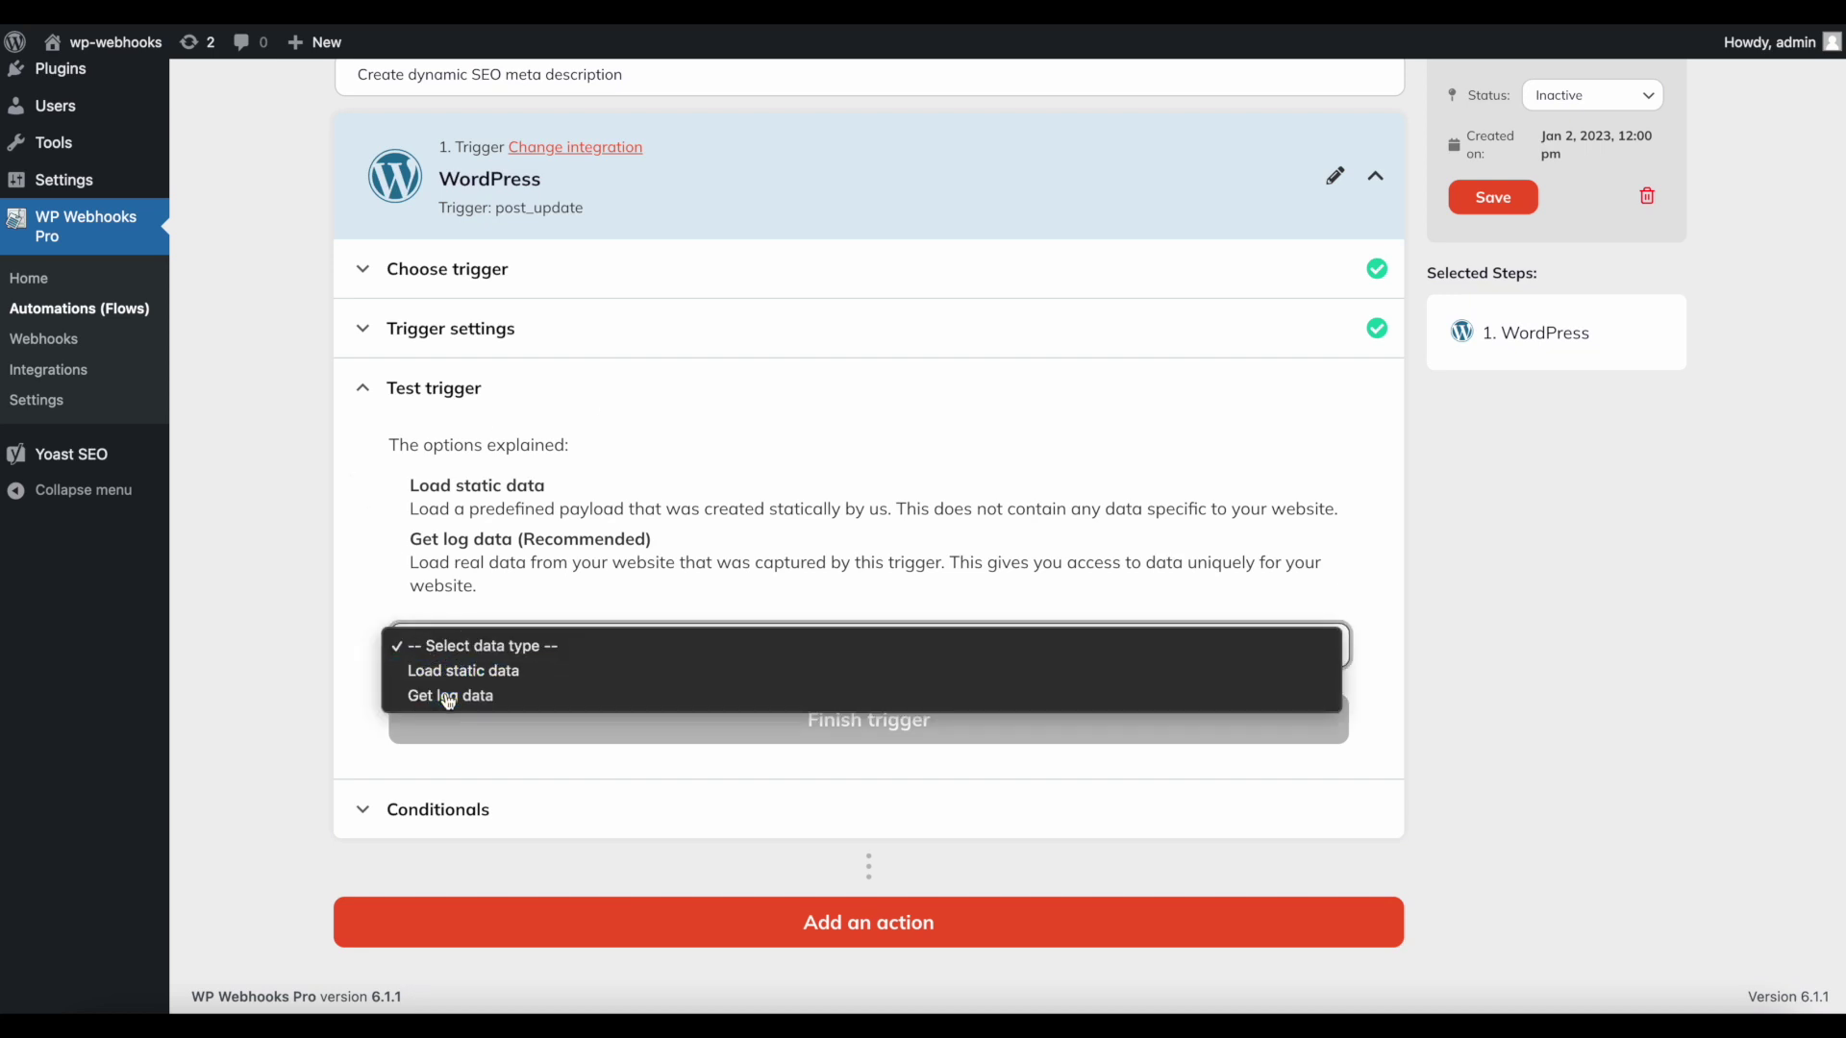
{"action": "left_click", "coordinate": [449, 697]}
{"action": "left_click", "coordinate": [512, 715]}
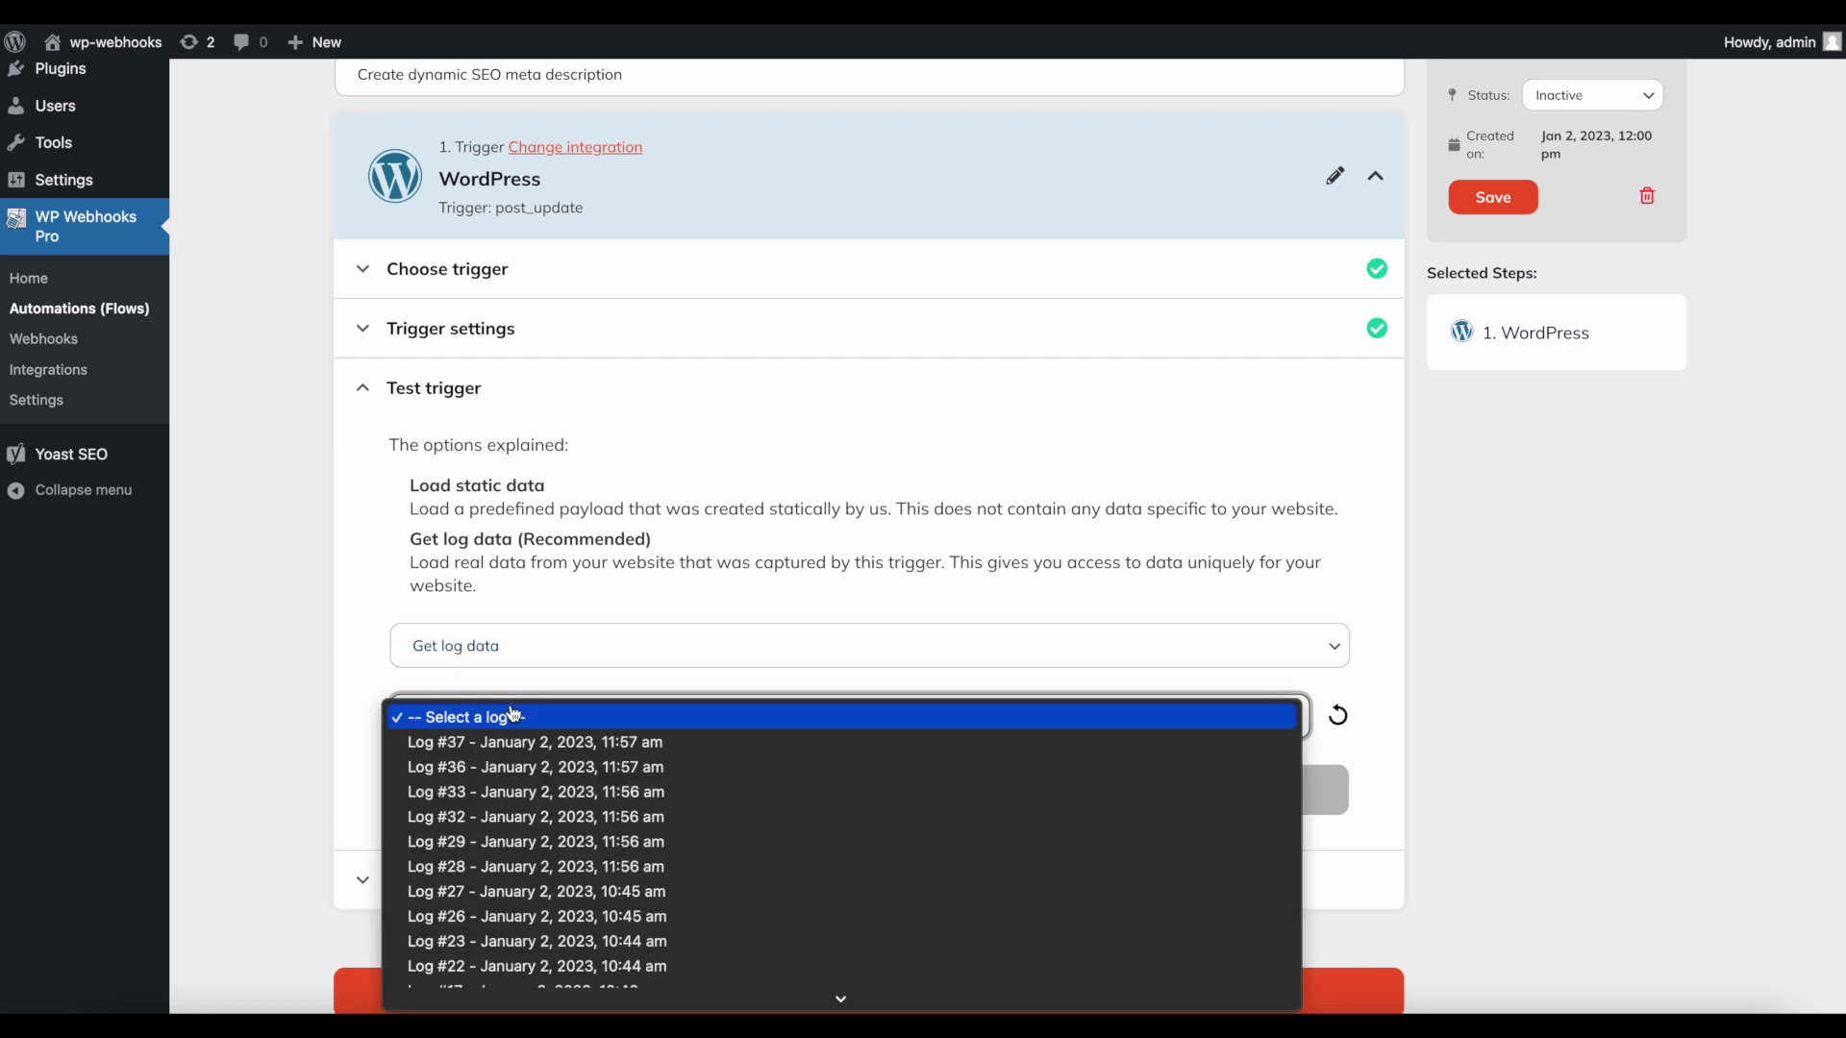
{"action": "left_click", "coordinate": [293, 731]}
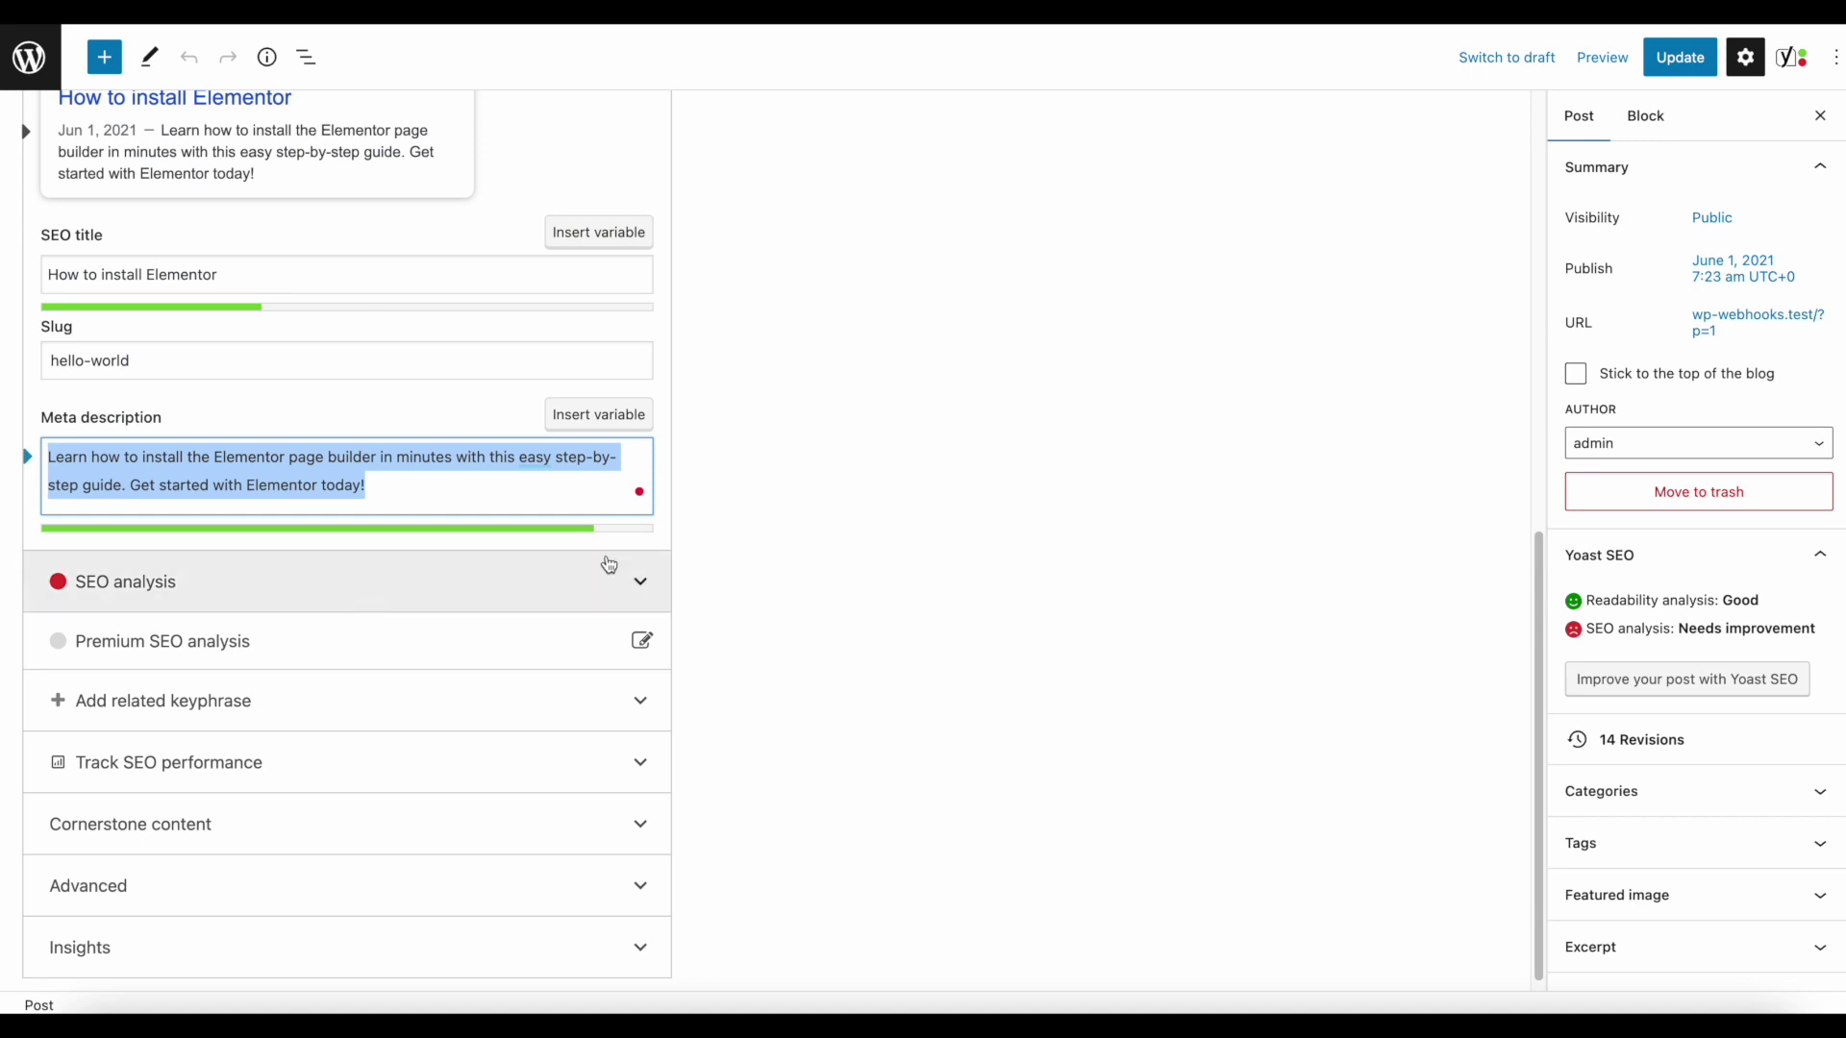
- Switch to the post editor and look at the option for updating the Elementor post
{"action": "scroll", "coordinate": [1001, 452], "scroll_direction": "up", "scroll_amount": 10}
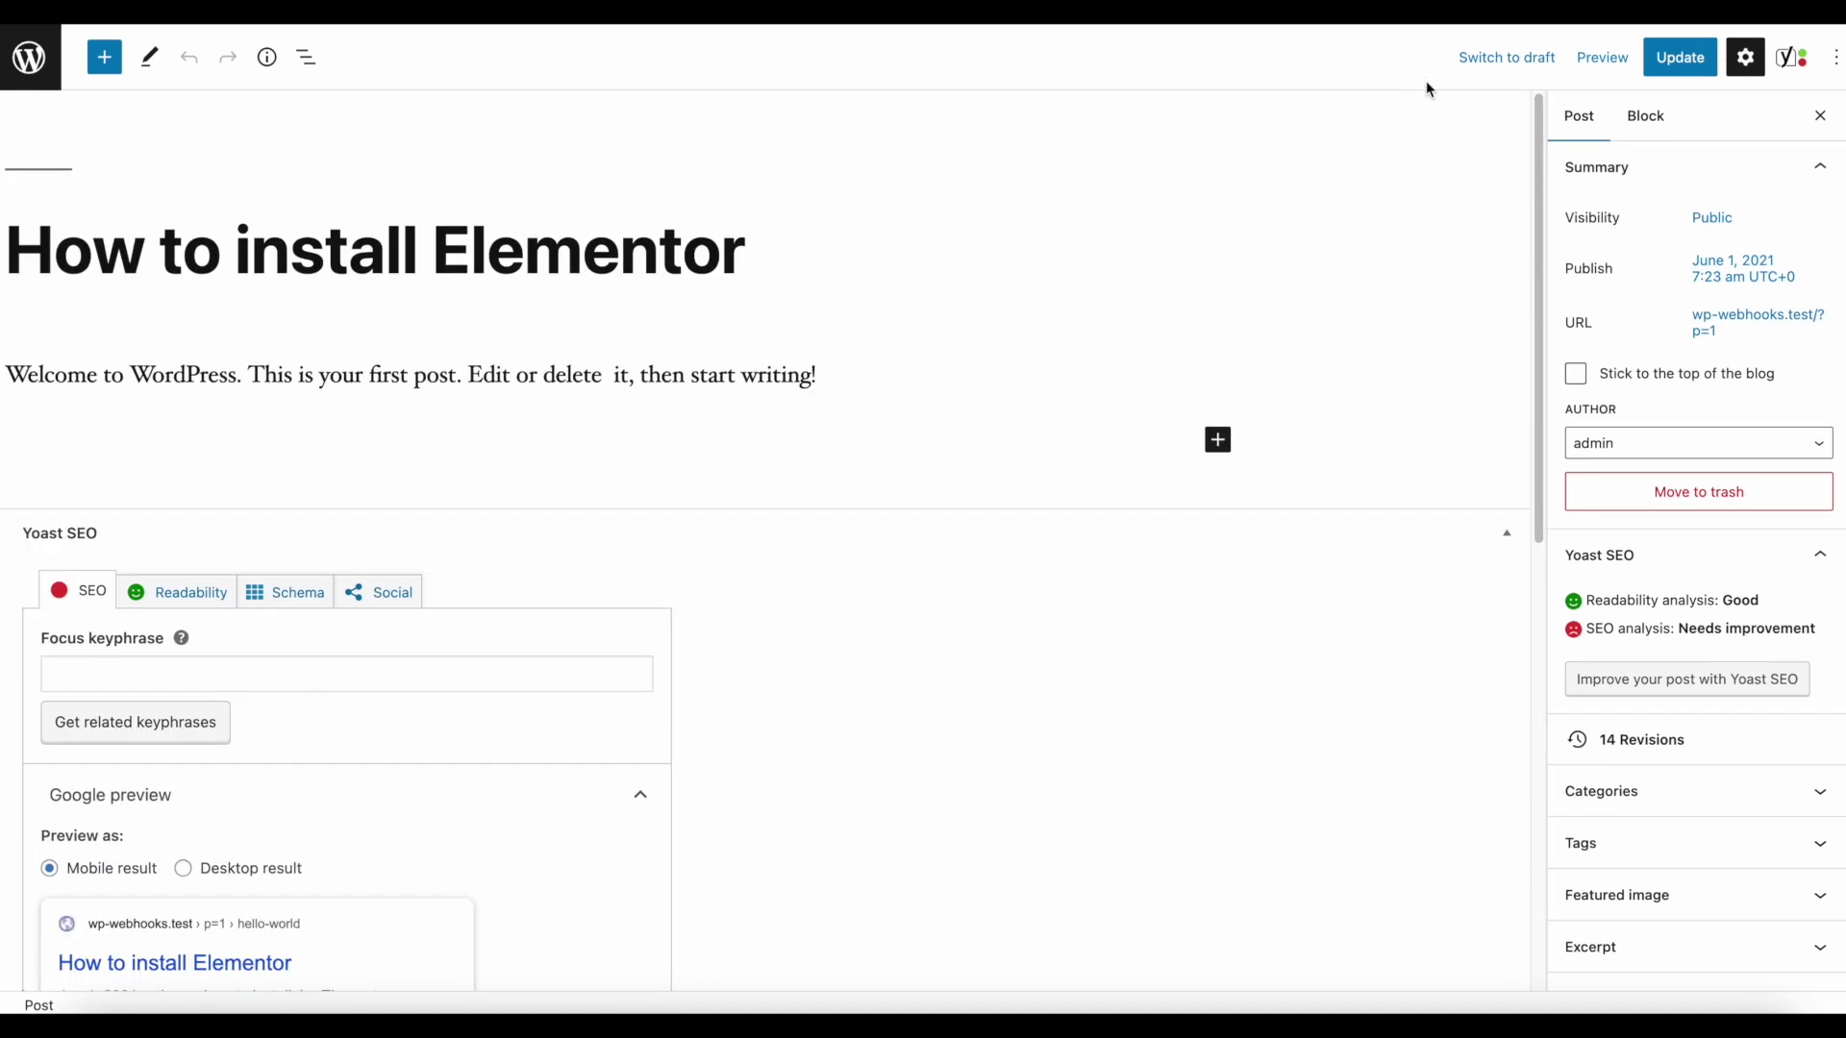
{"action": "left_click", "coordinate": [1681, 58]}
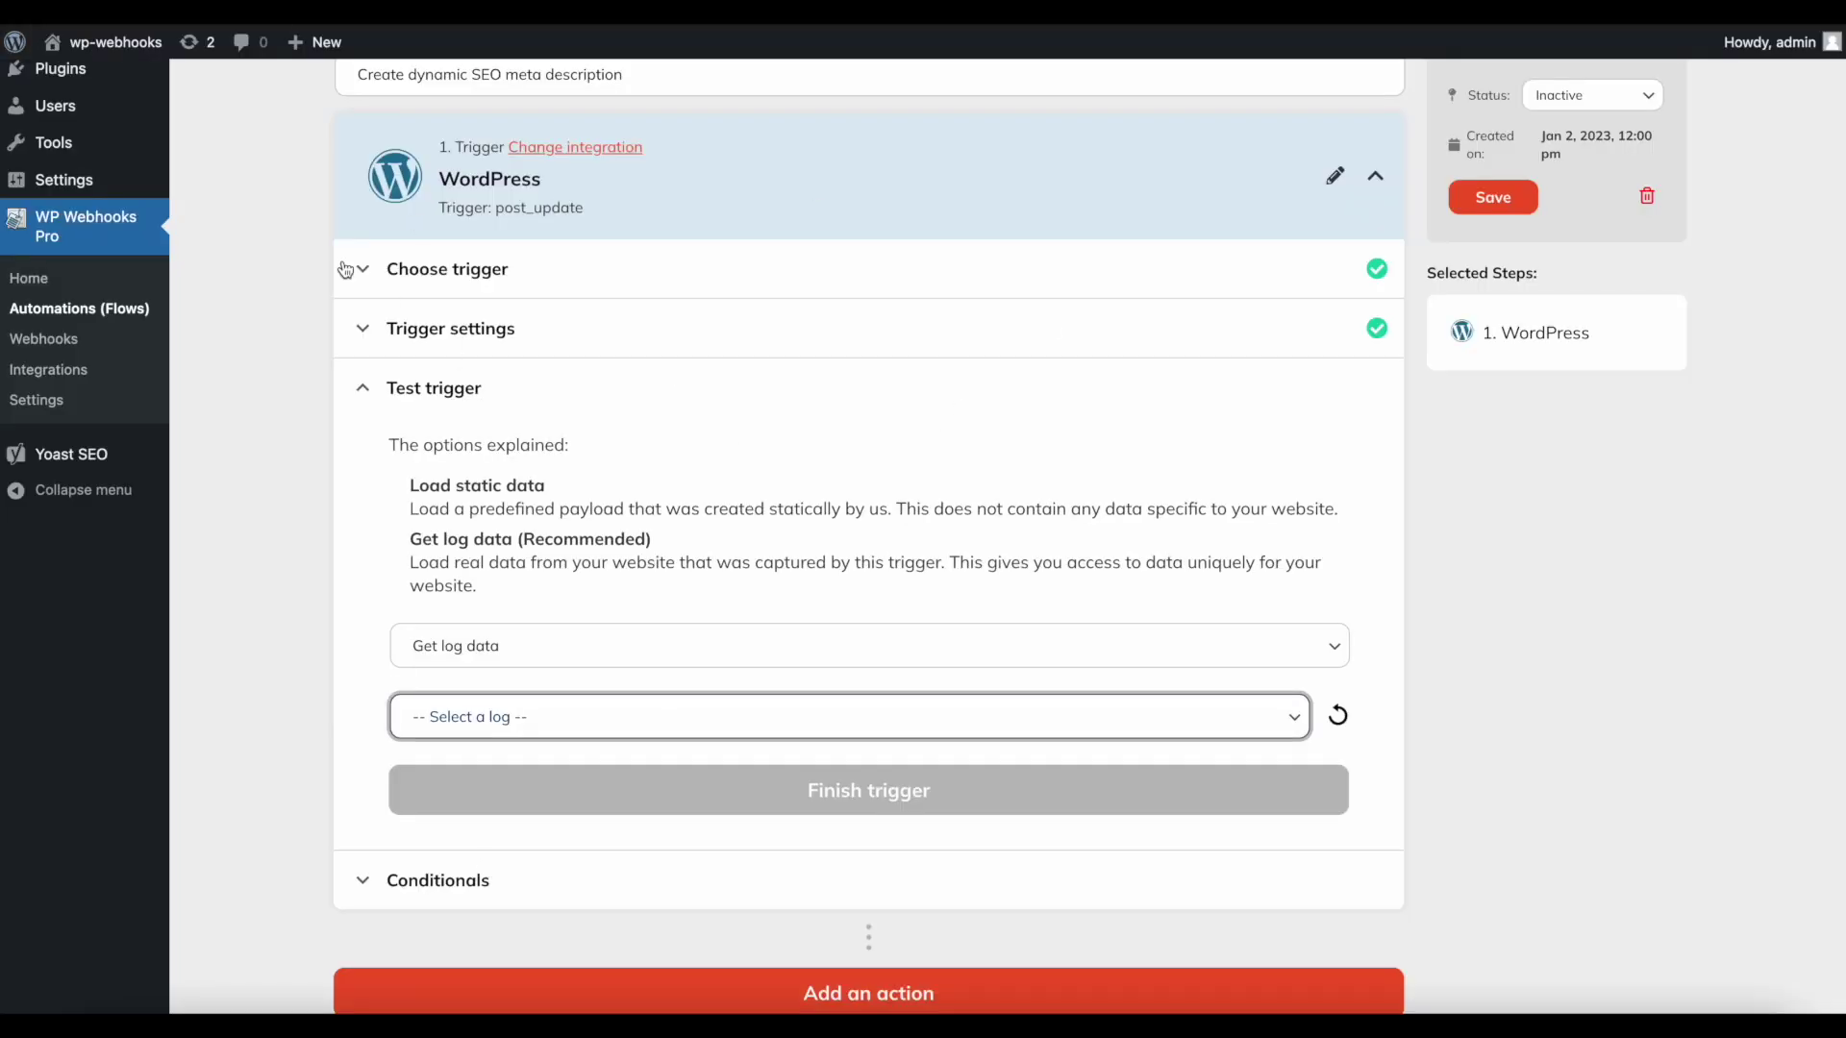
- Back in the flow, load Log #37 (January 2, 2023, 11:57 am) as test data, review its payload and finish the trigger
{"action": "left_click", "coordinate": [443, 719]}
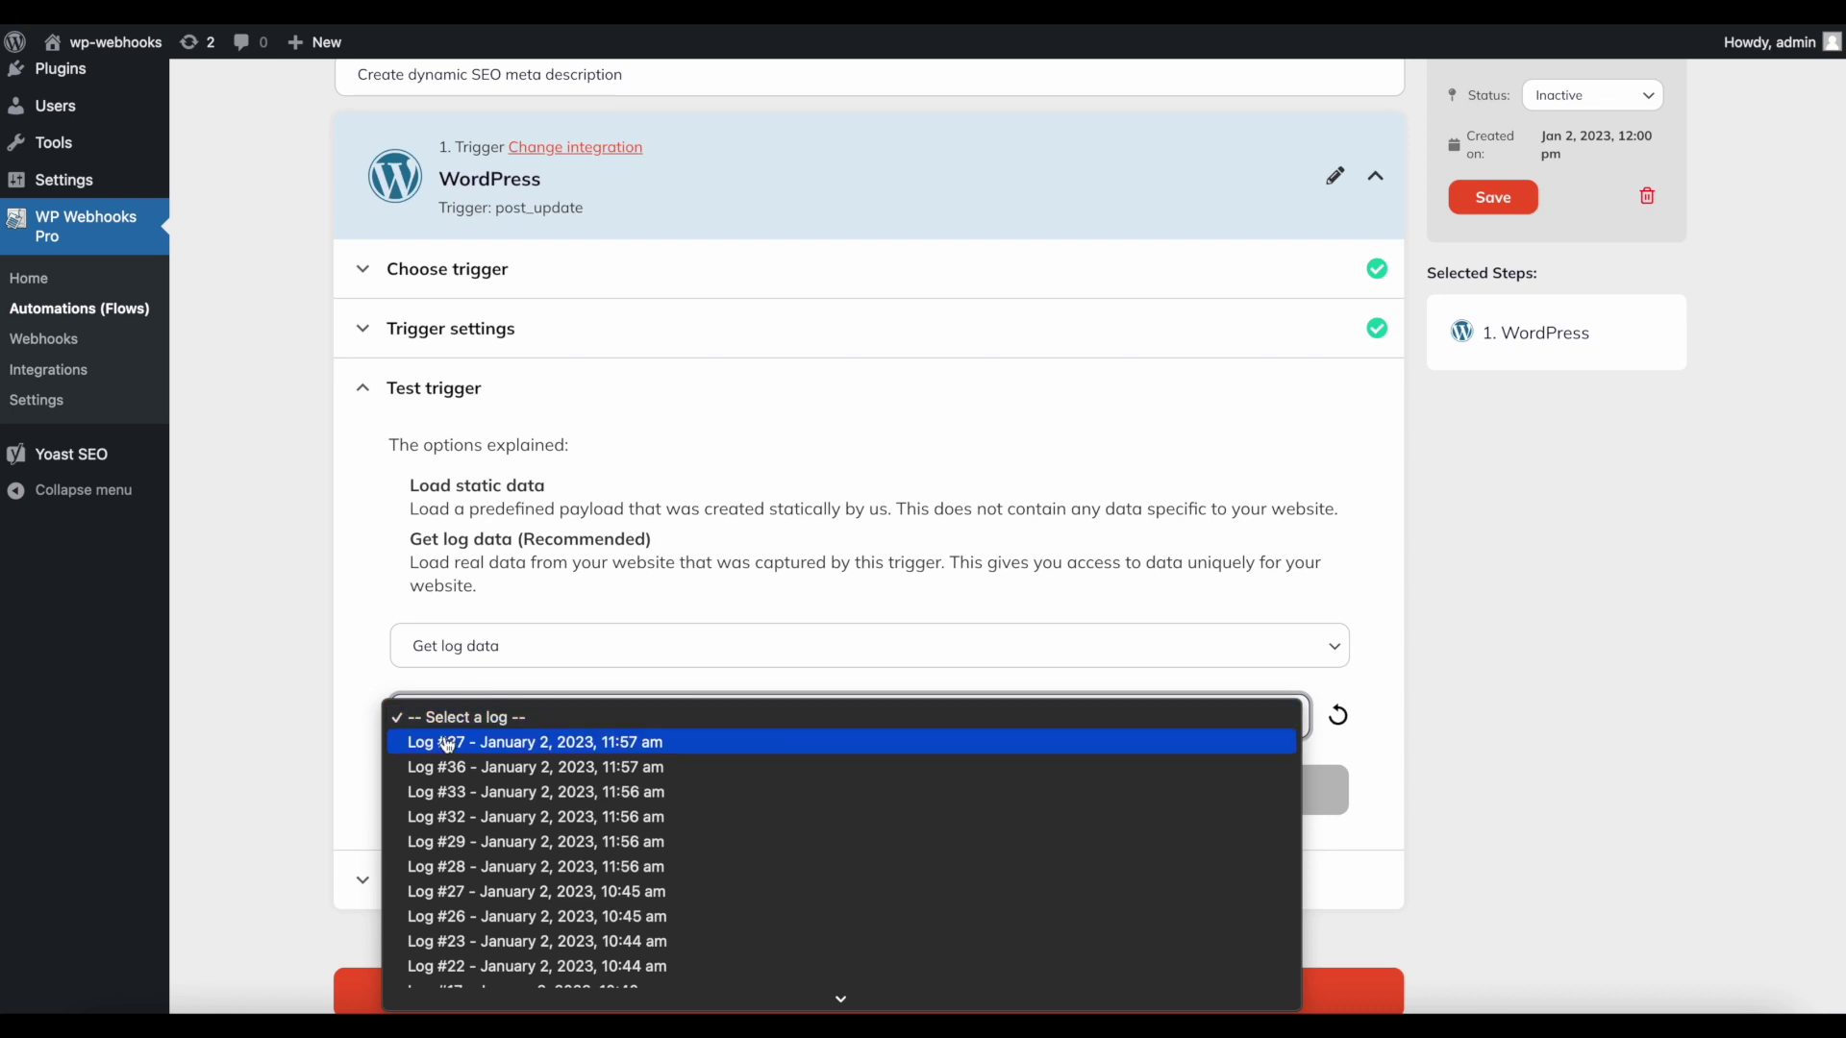
{"action": "left_click", "coordinate": [448, 747]}
{"action": "scroll", "coordinate": [308, 750], "scroll_direction": "down", "scroll_amount": 4}
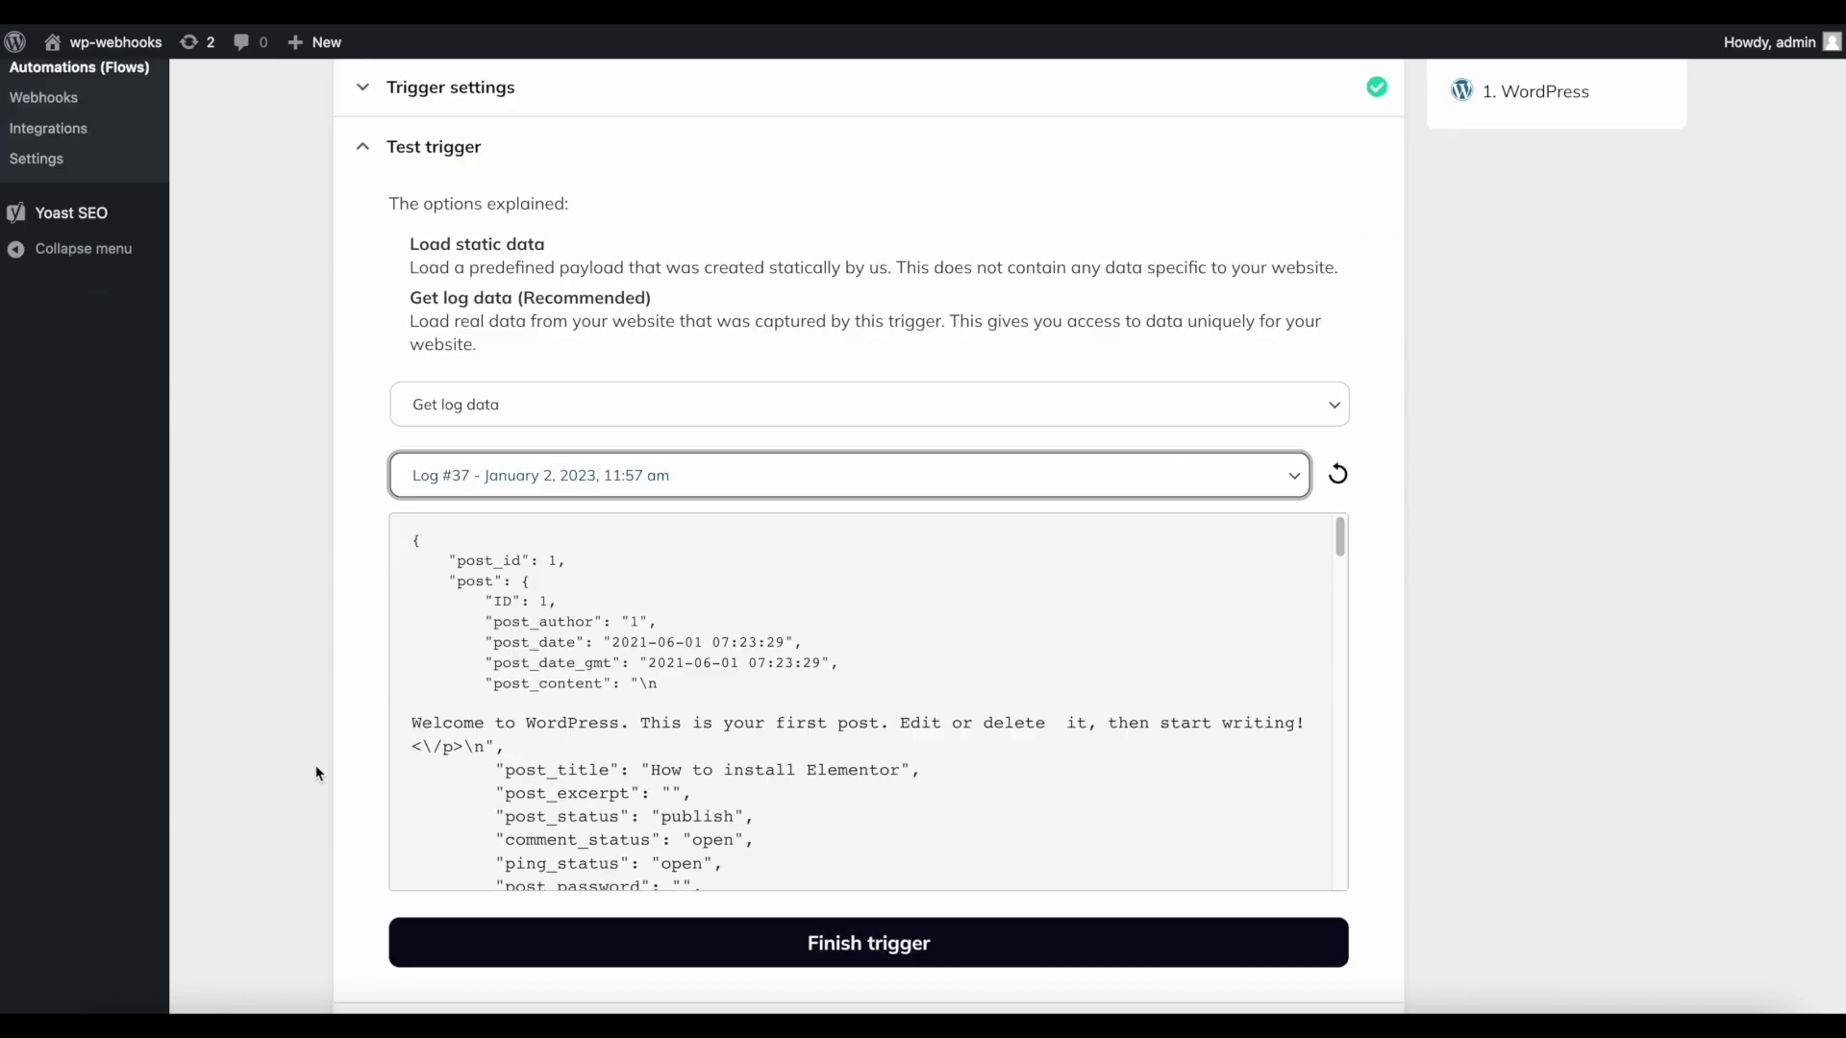
{"action": "scroll", "coordinate": [647, 658], "scroll_direction": "down", "scroll_amount": 10}
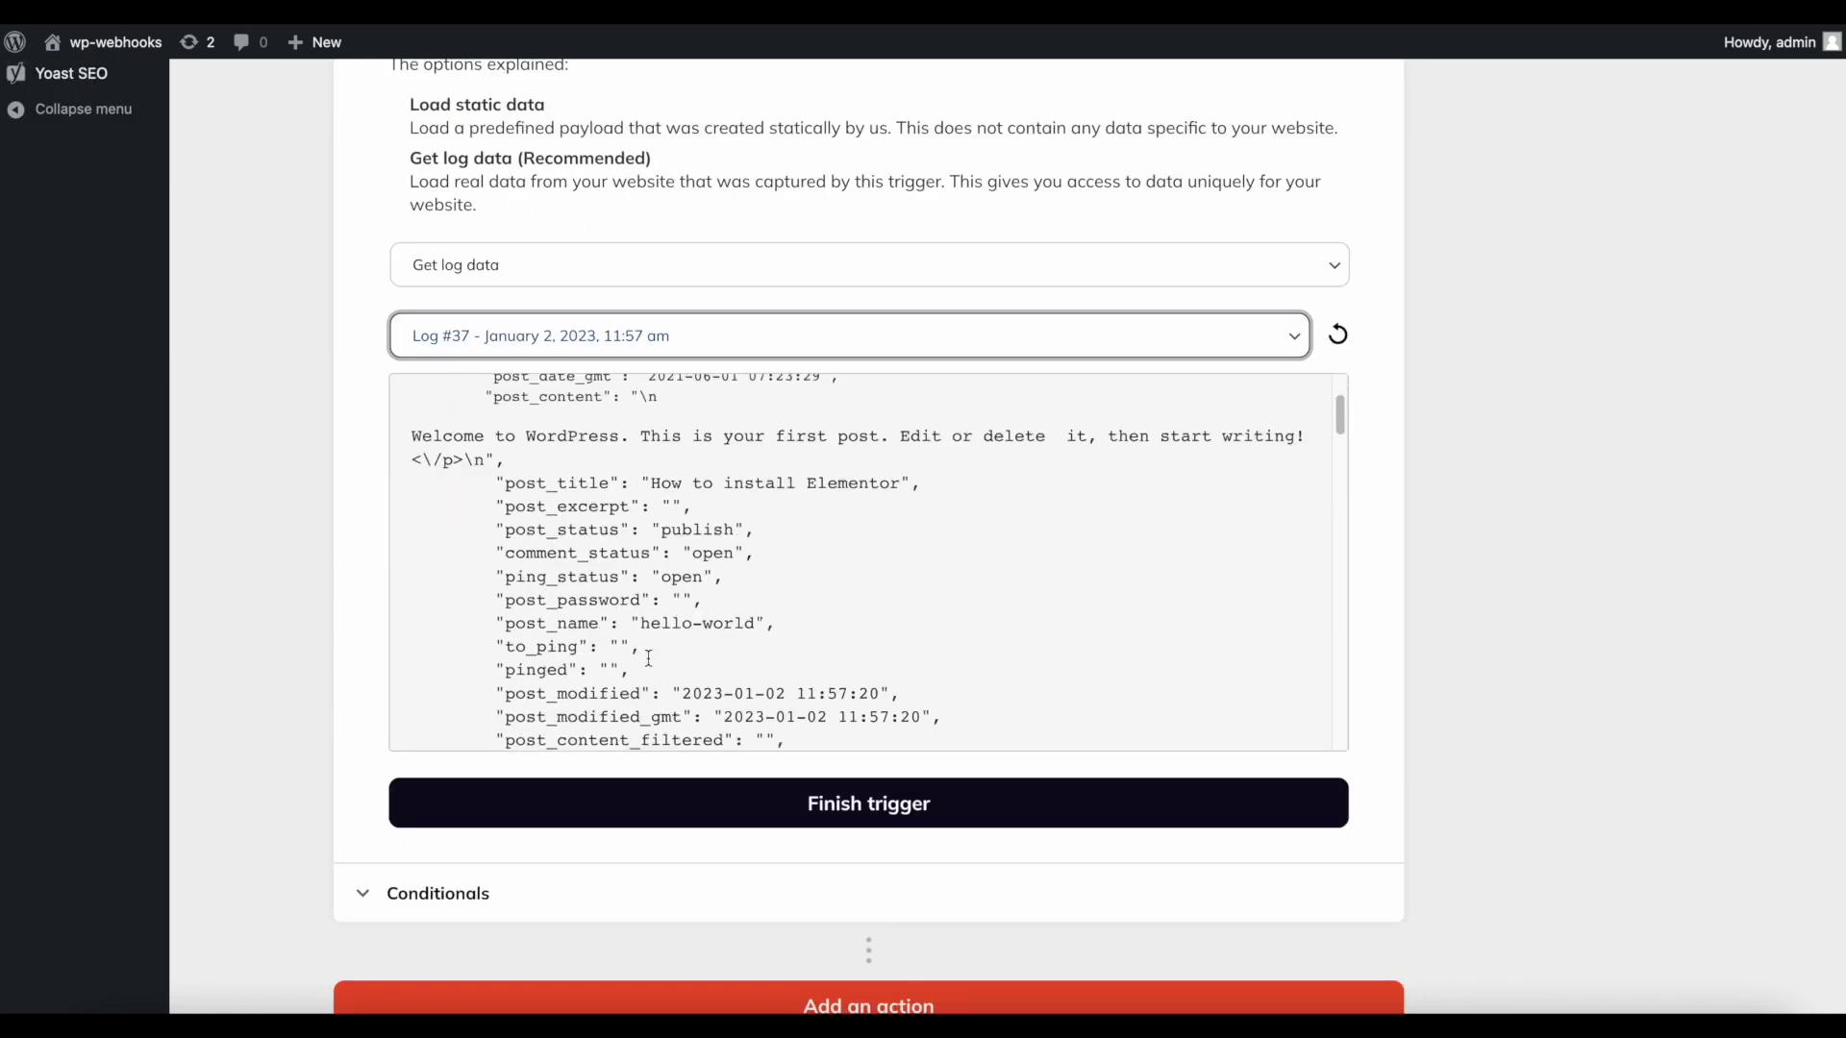
{"action": "scroll", "coordinate": [649, 658], "scroll_direction": "down", "scroll_amount": 15}
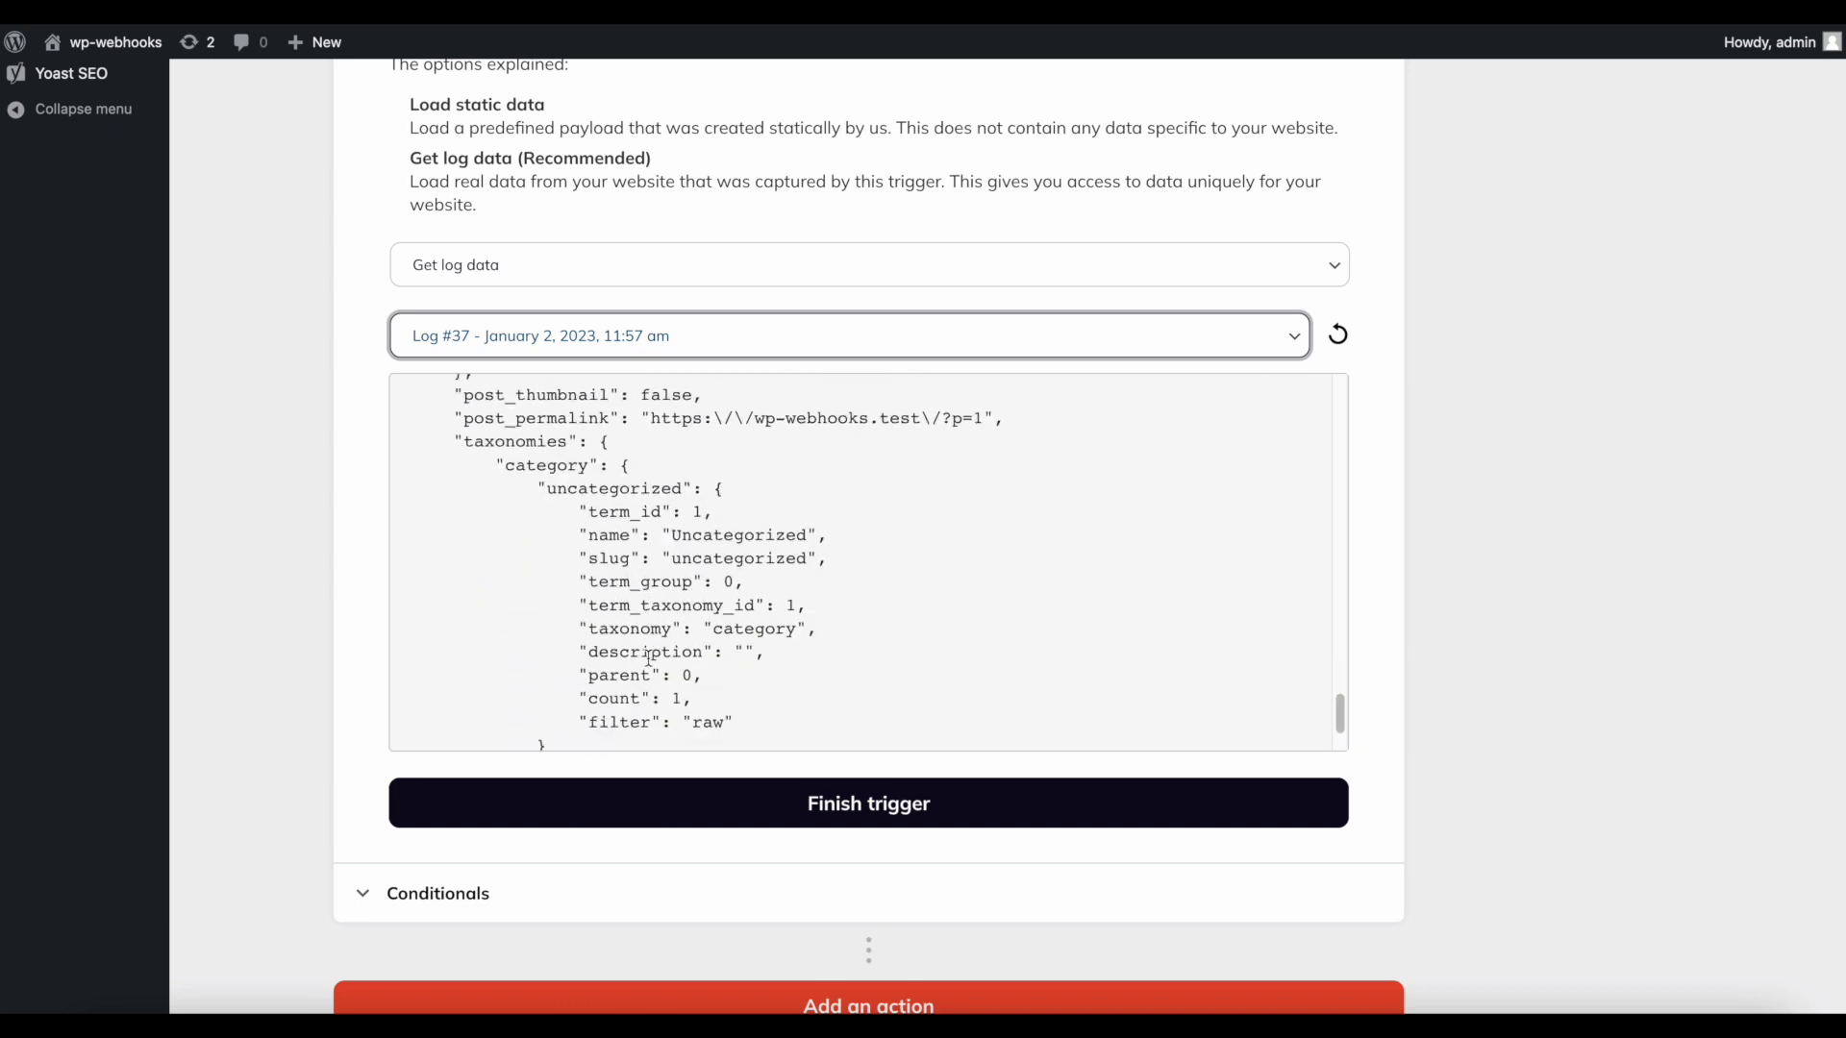
{"action": "scroll", "coordinate": [649, 658], "scroll_direction": "up", "scroll_amount": 20}
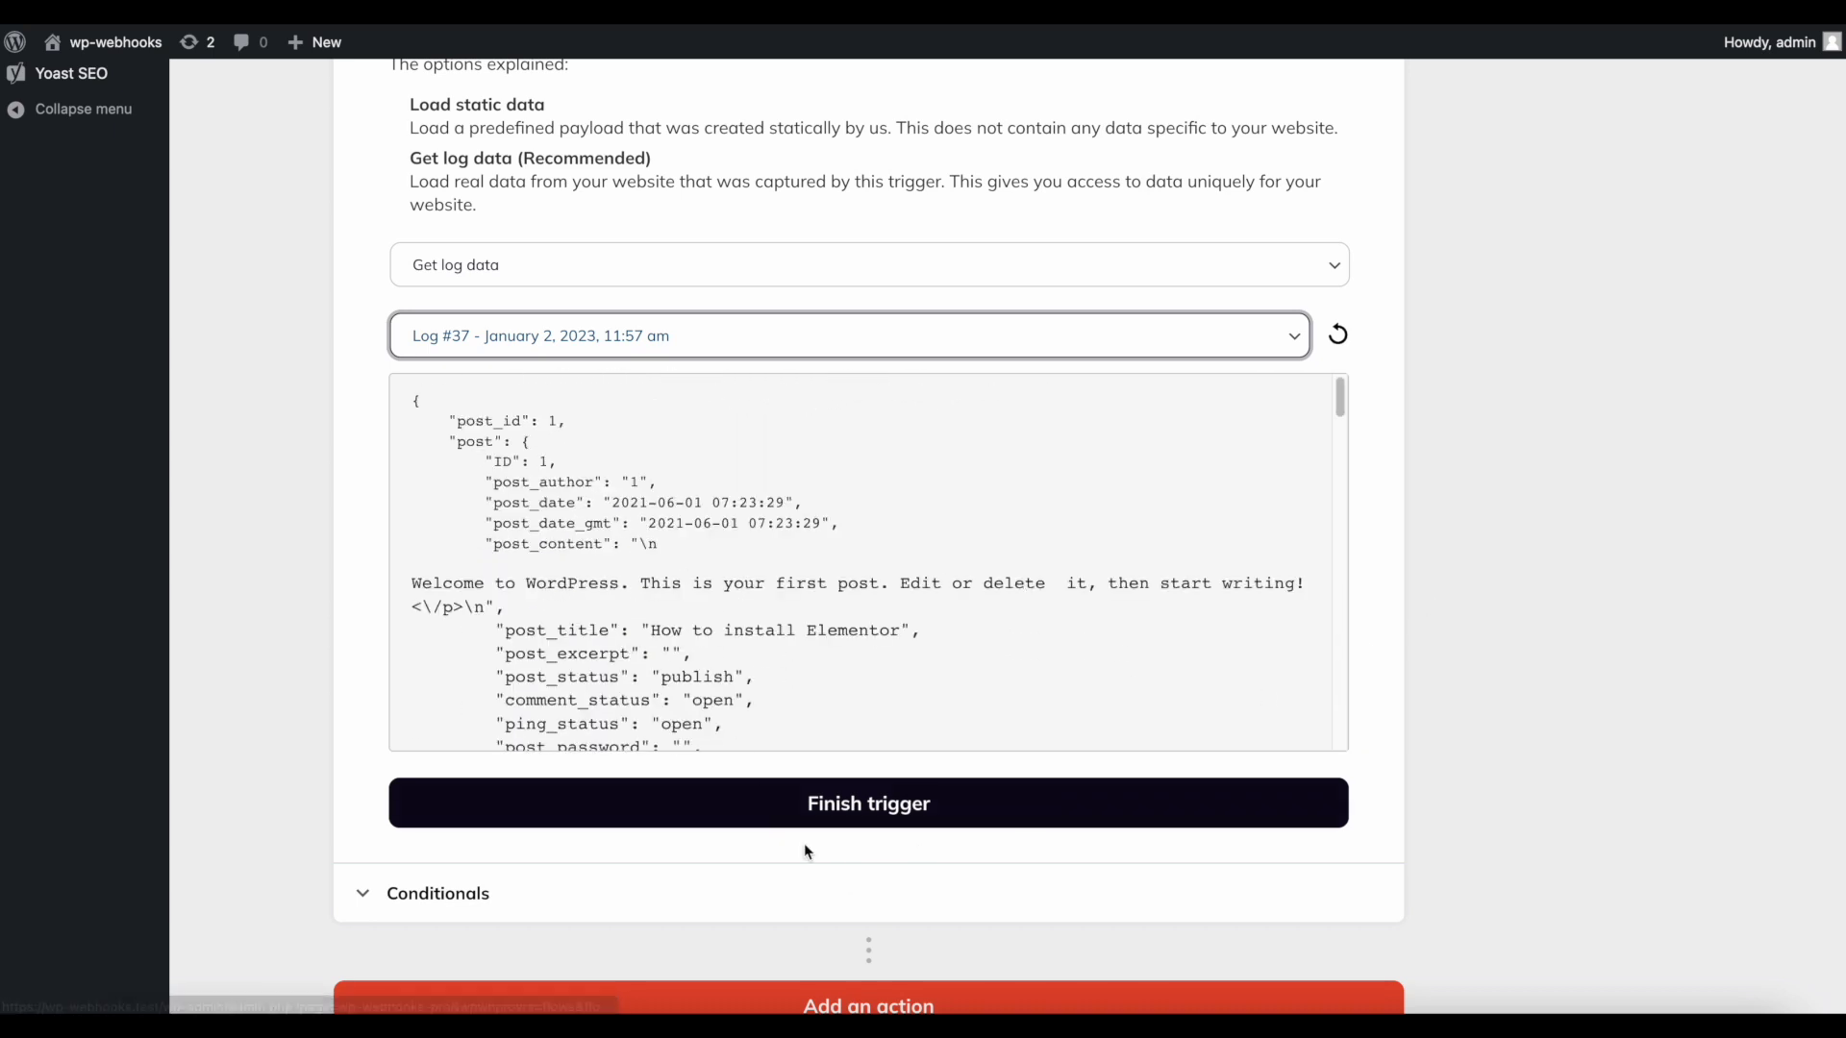
{"action": "left_click", "coordinate": [990, 804]}
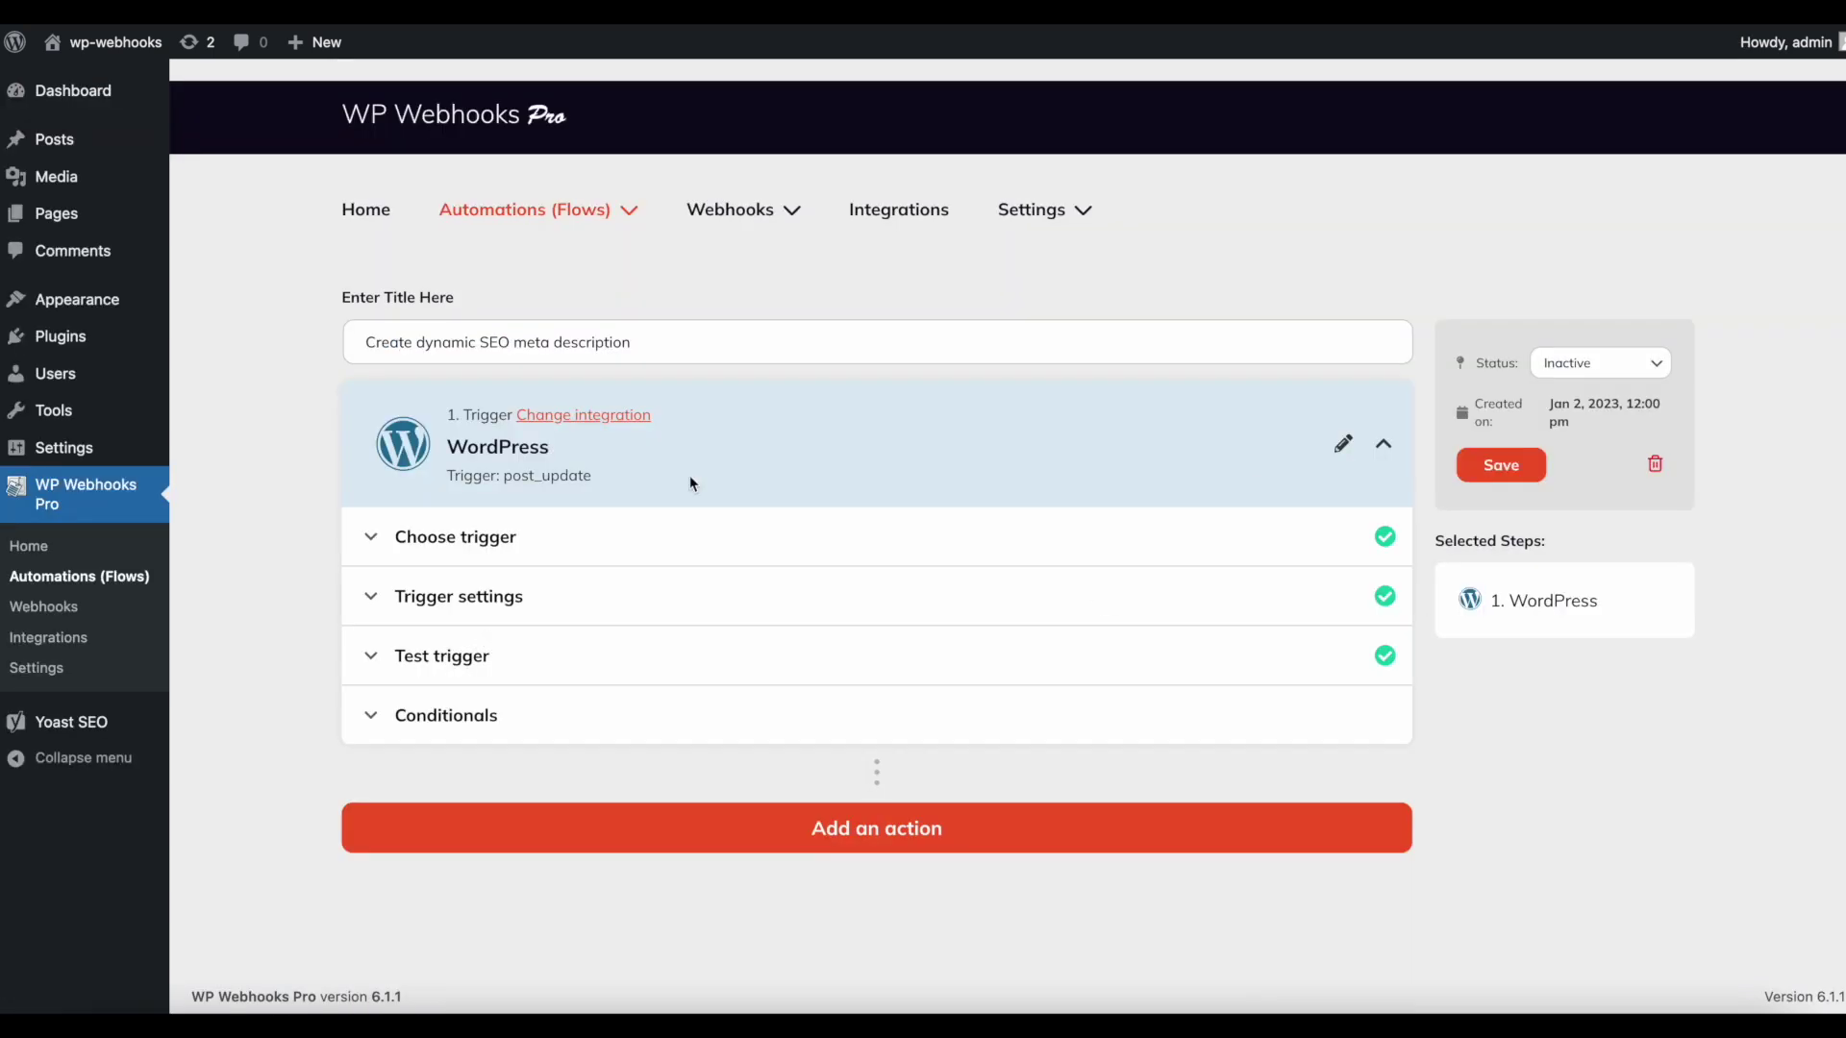
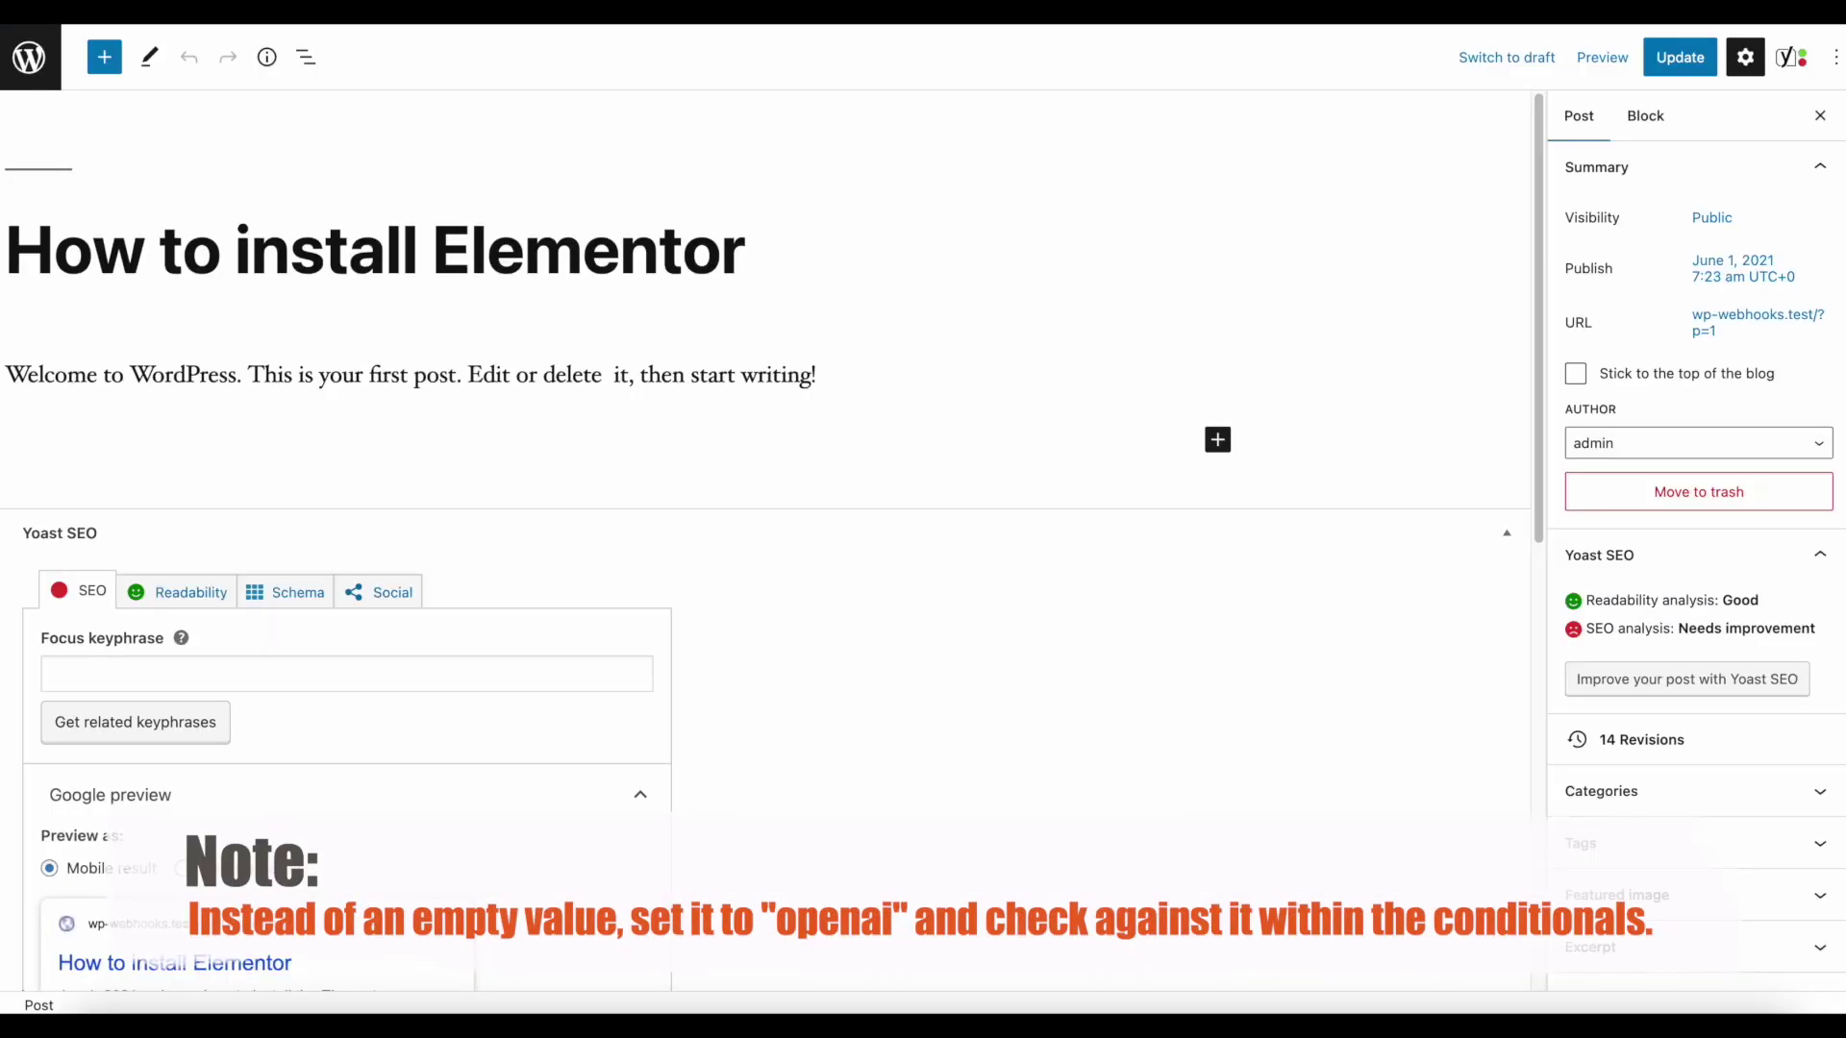
- Return to the post editor and examine the Elementor post's Yoast meta description field
{"action": "scroll", "coordinate": [371, 668], "scroll_direction": "down", "scroll_amount": 5}
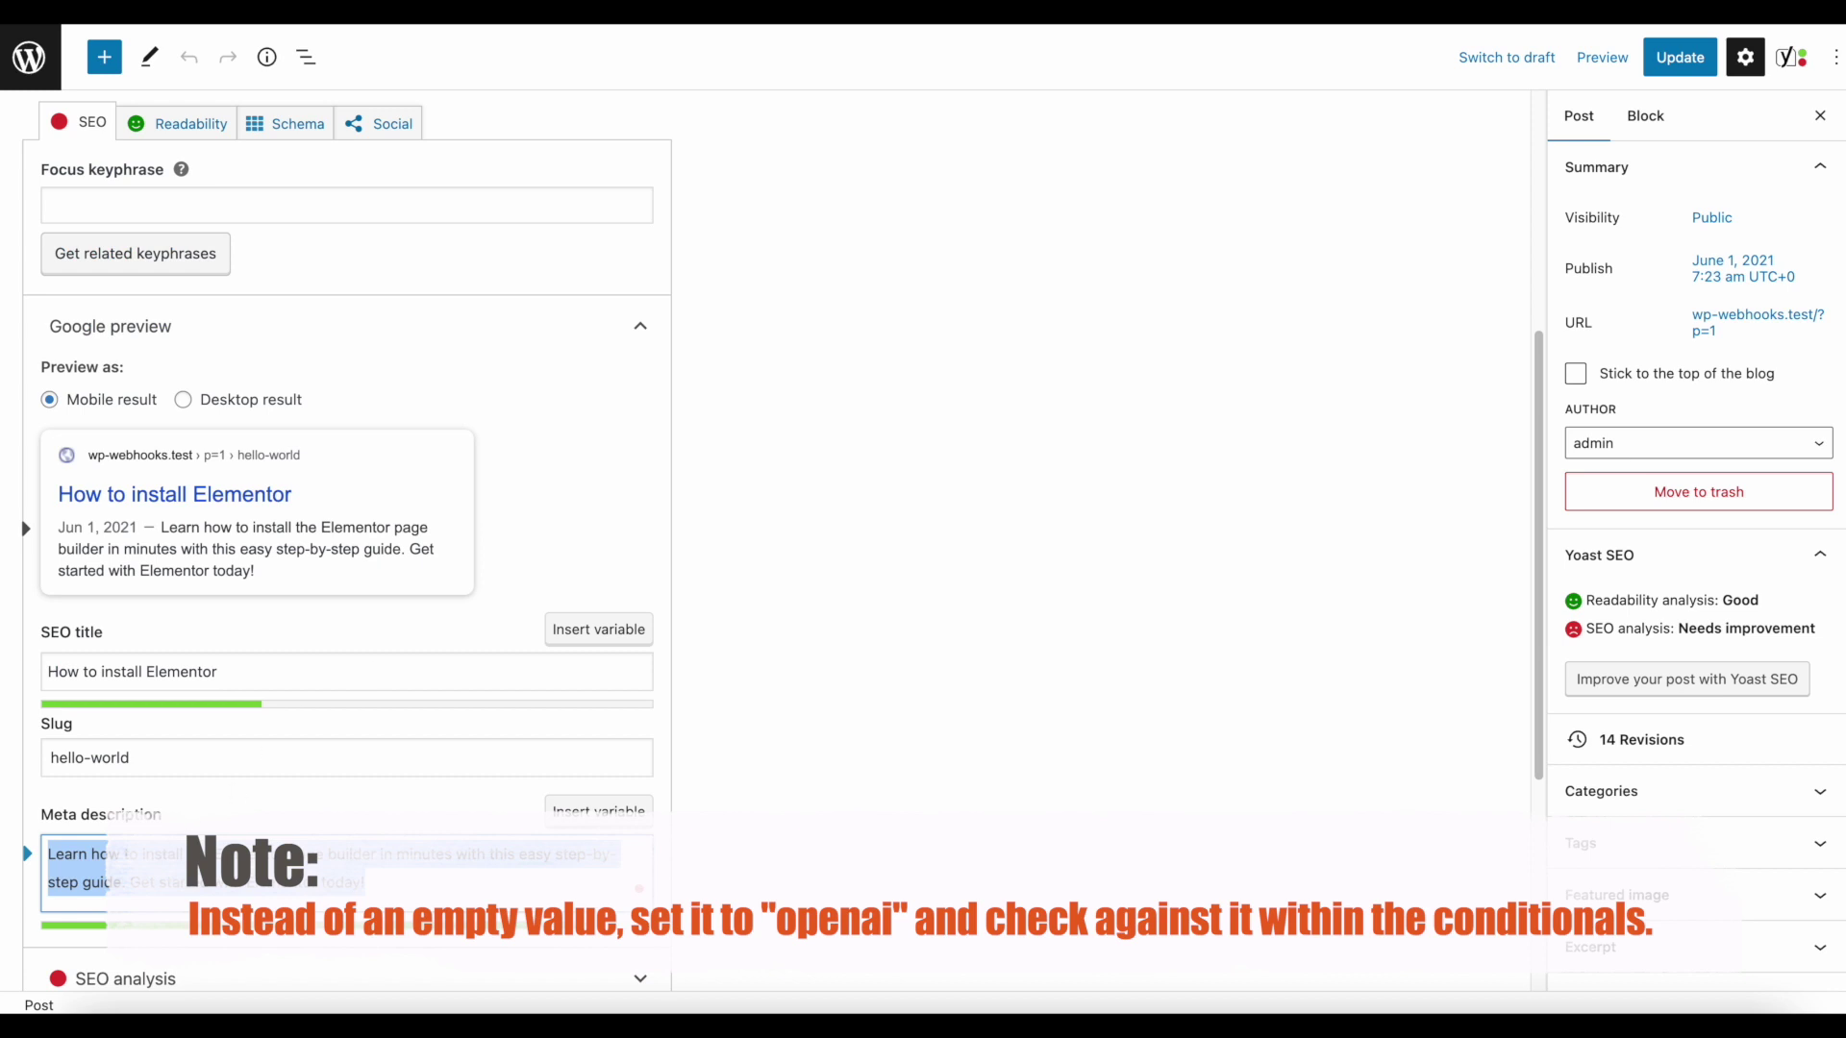
{"action": "left_click", "coordinate": [387, 880]}
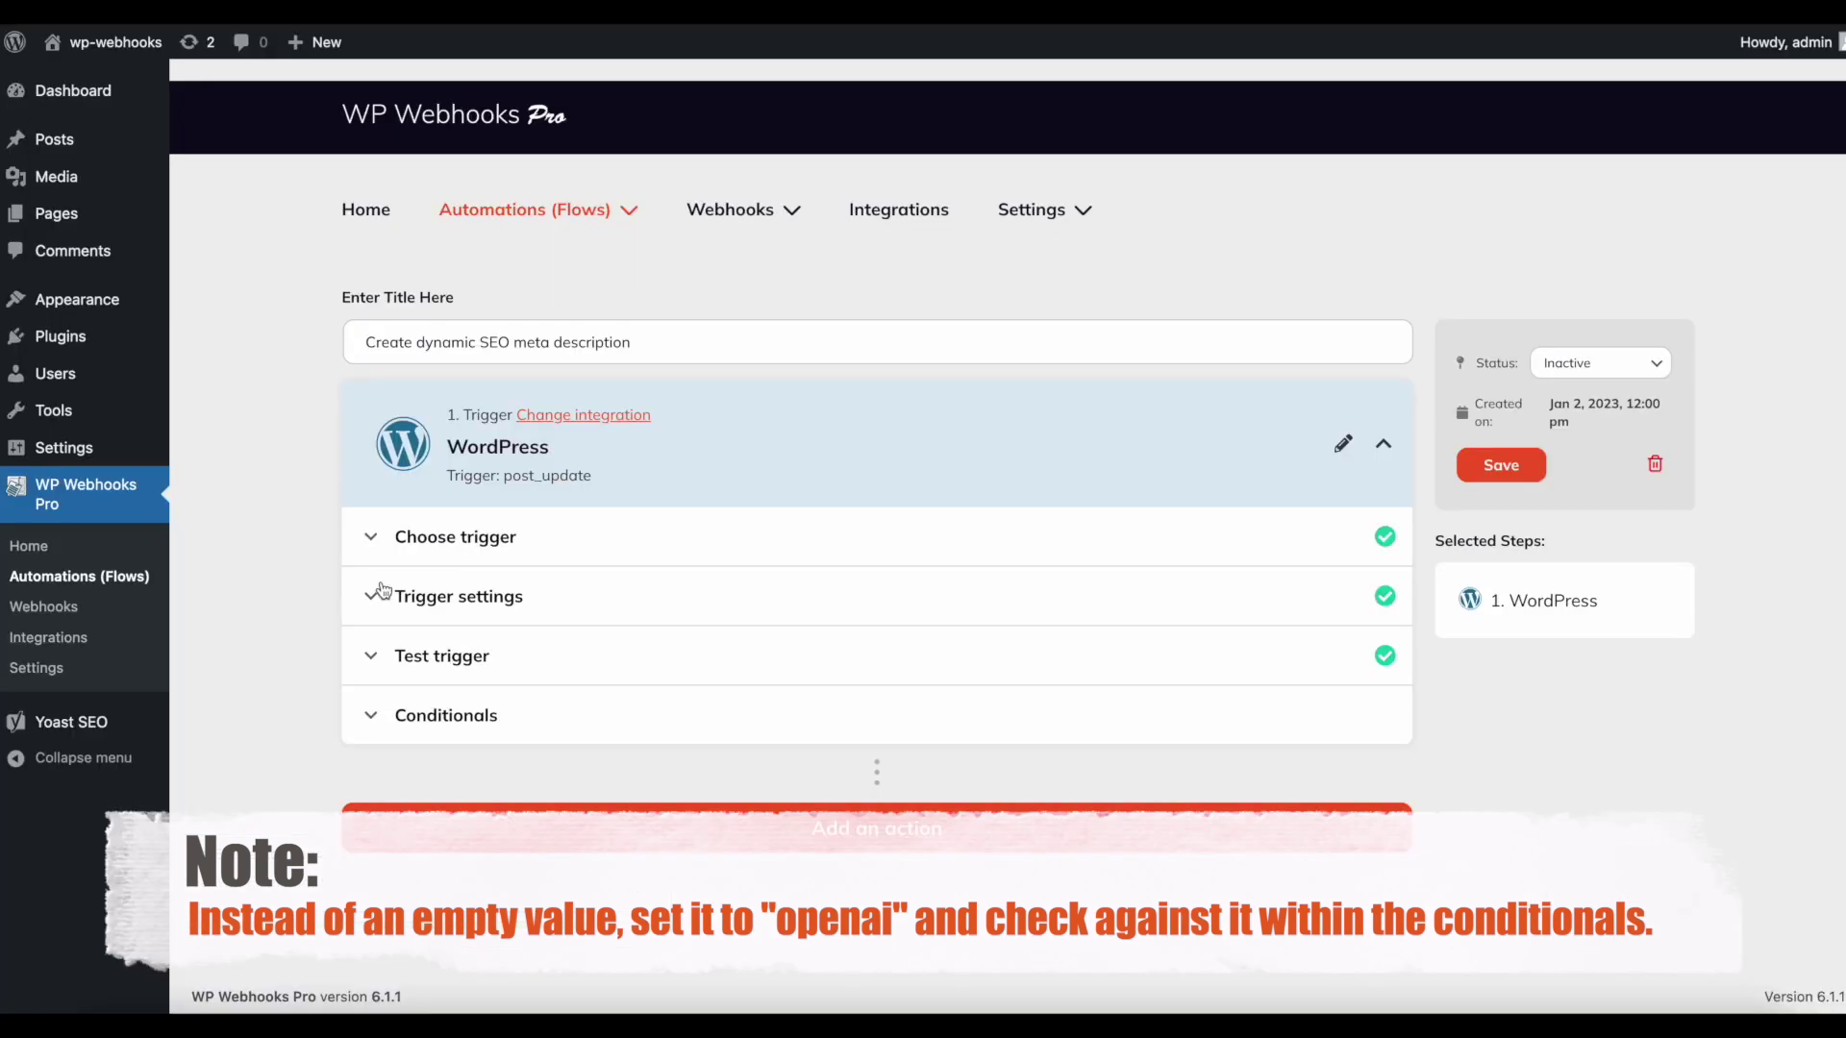
- In the flow, start a new condition in the trigger's conditionals and expand the WordPress trigger data for its input
{"action": "left_click", "coordinate": [404, 714]}
{"action": "scroll", "coordinate": [389, 740], "scroll_direction": "down", "scroll_amount": 2}
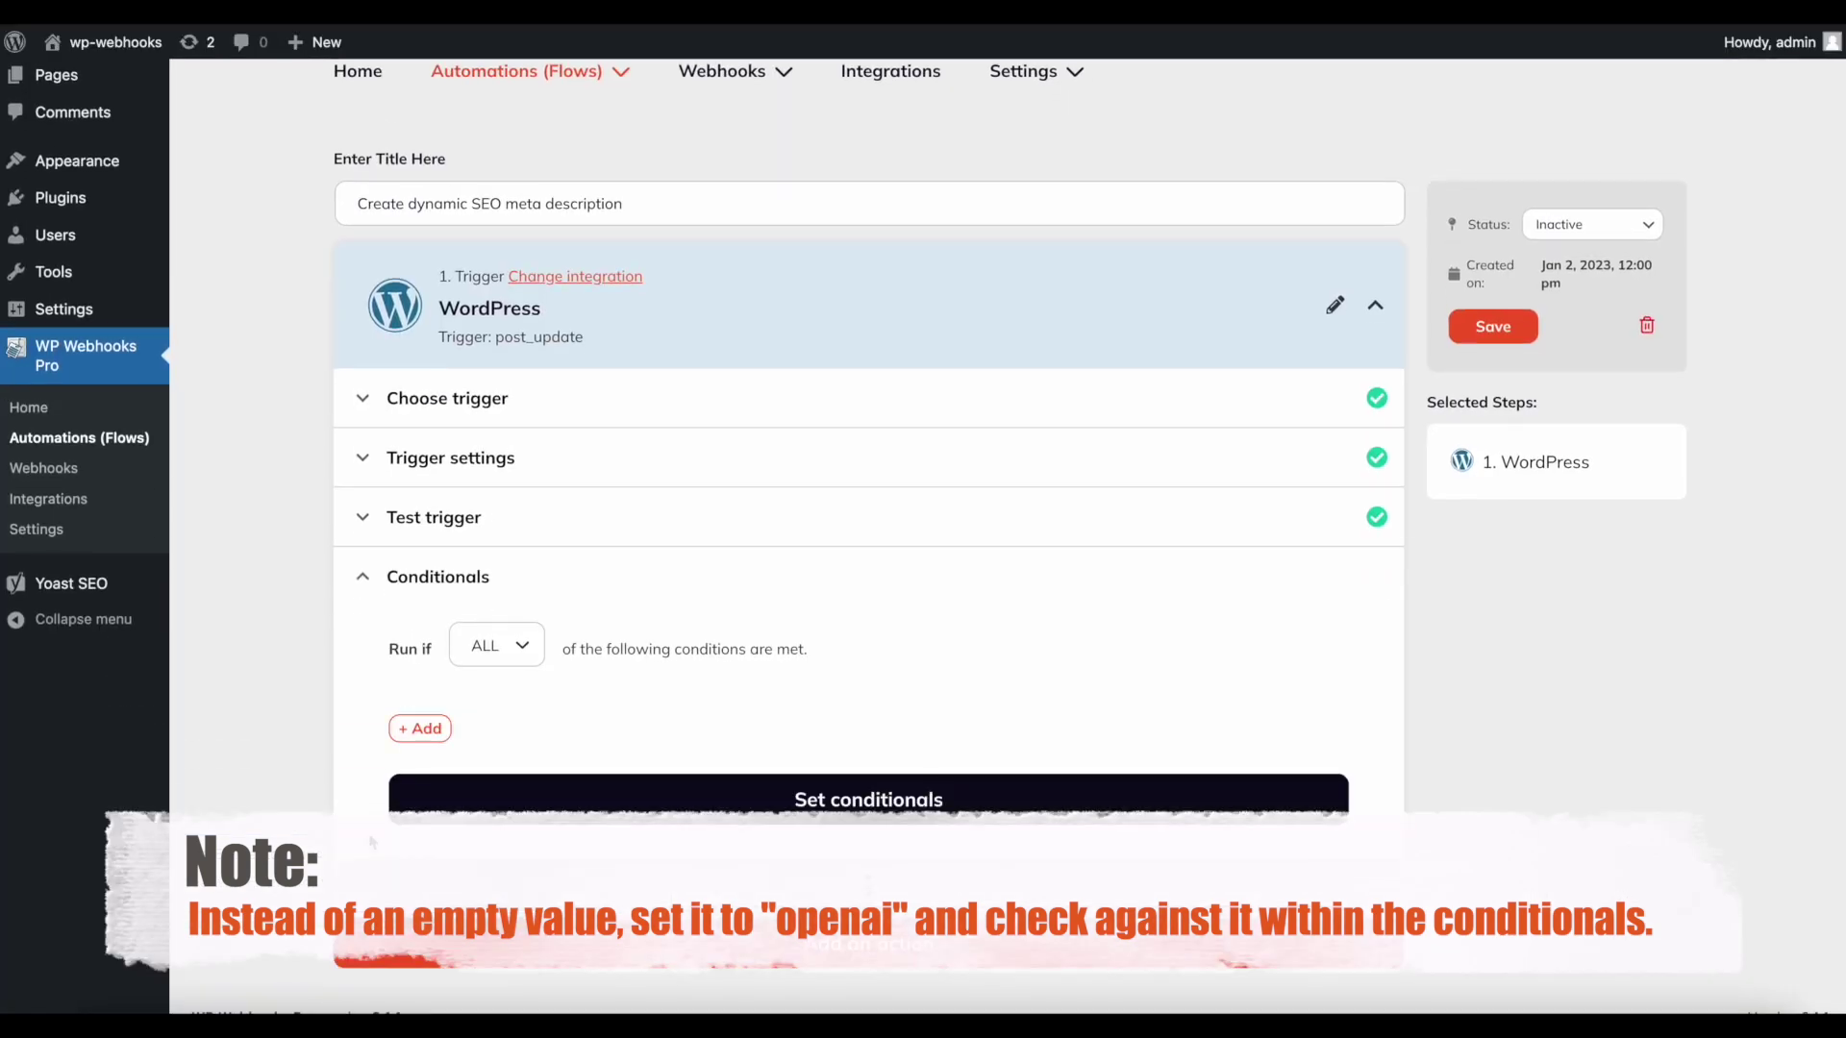
{"action": "left_click", "coordinate": [420, 729]}
{"action": "left_click", "coordinate": [623, 529]}
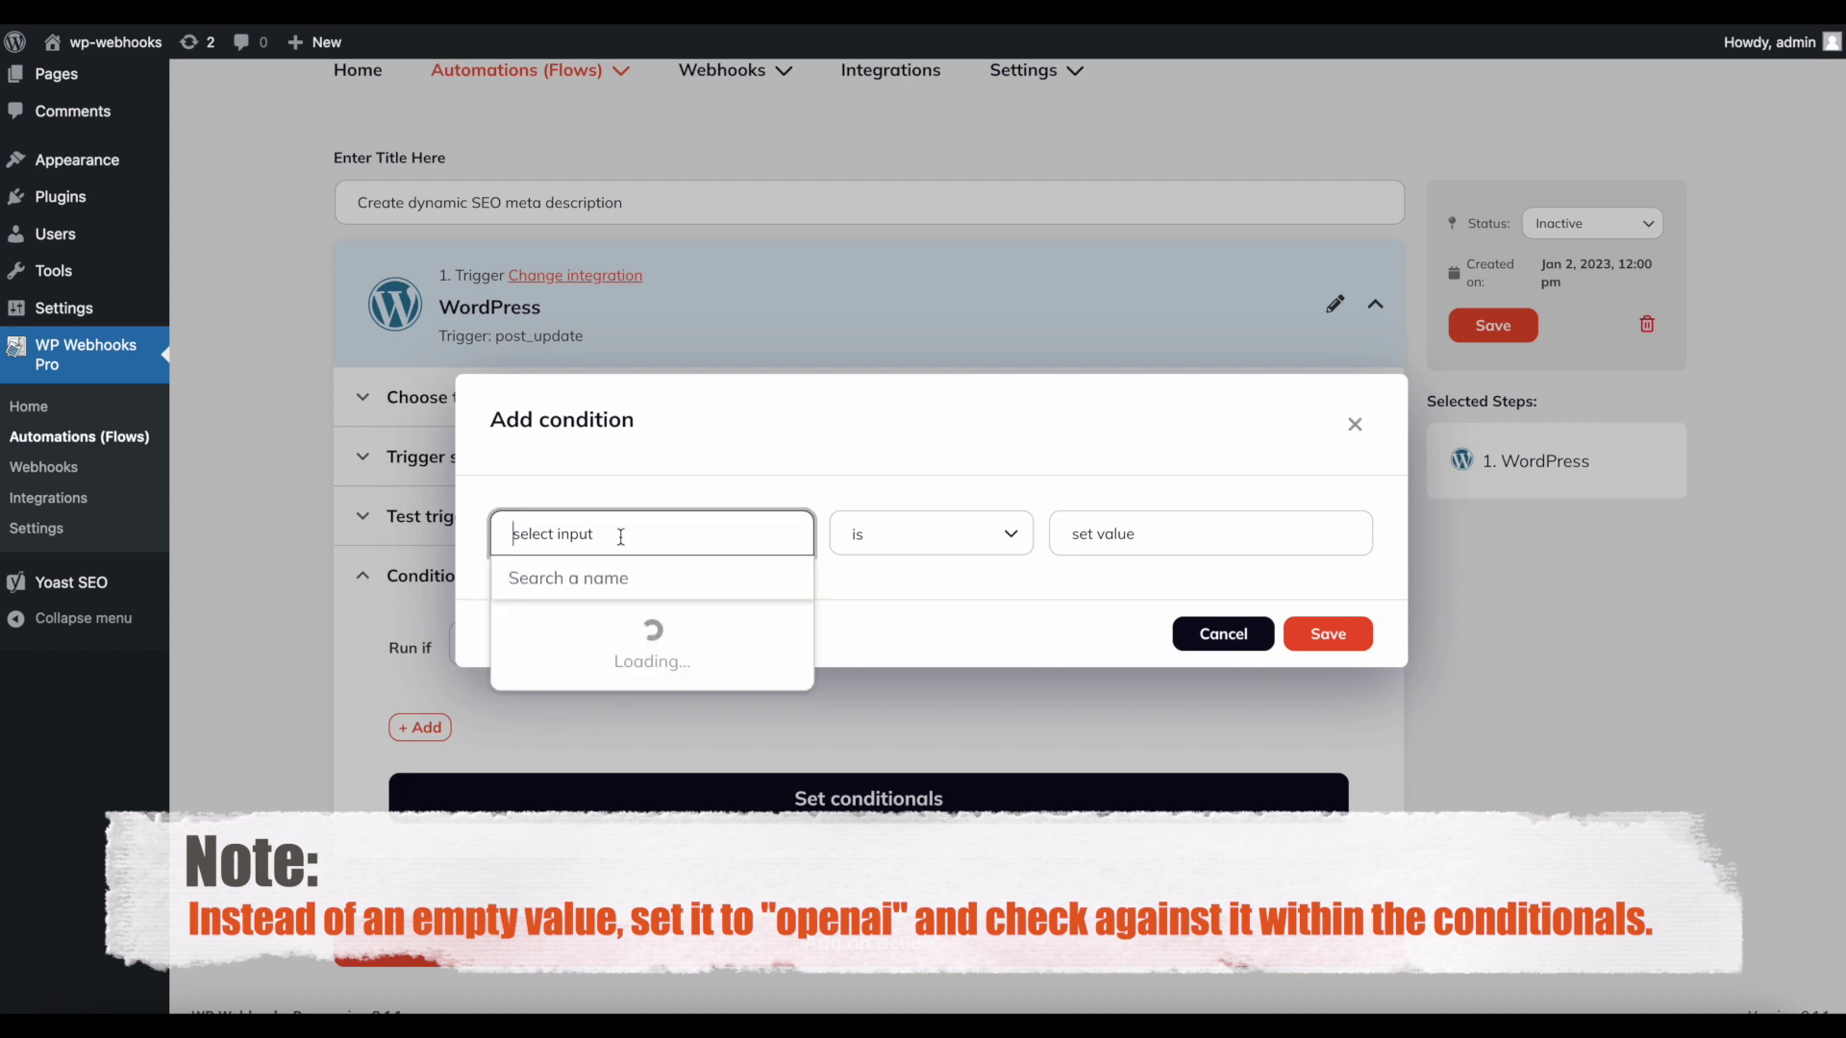
{"action": "left_click", "coordinate": [599, 676]}
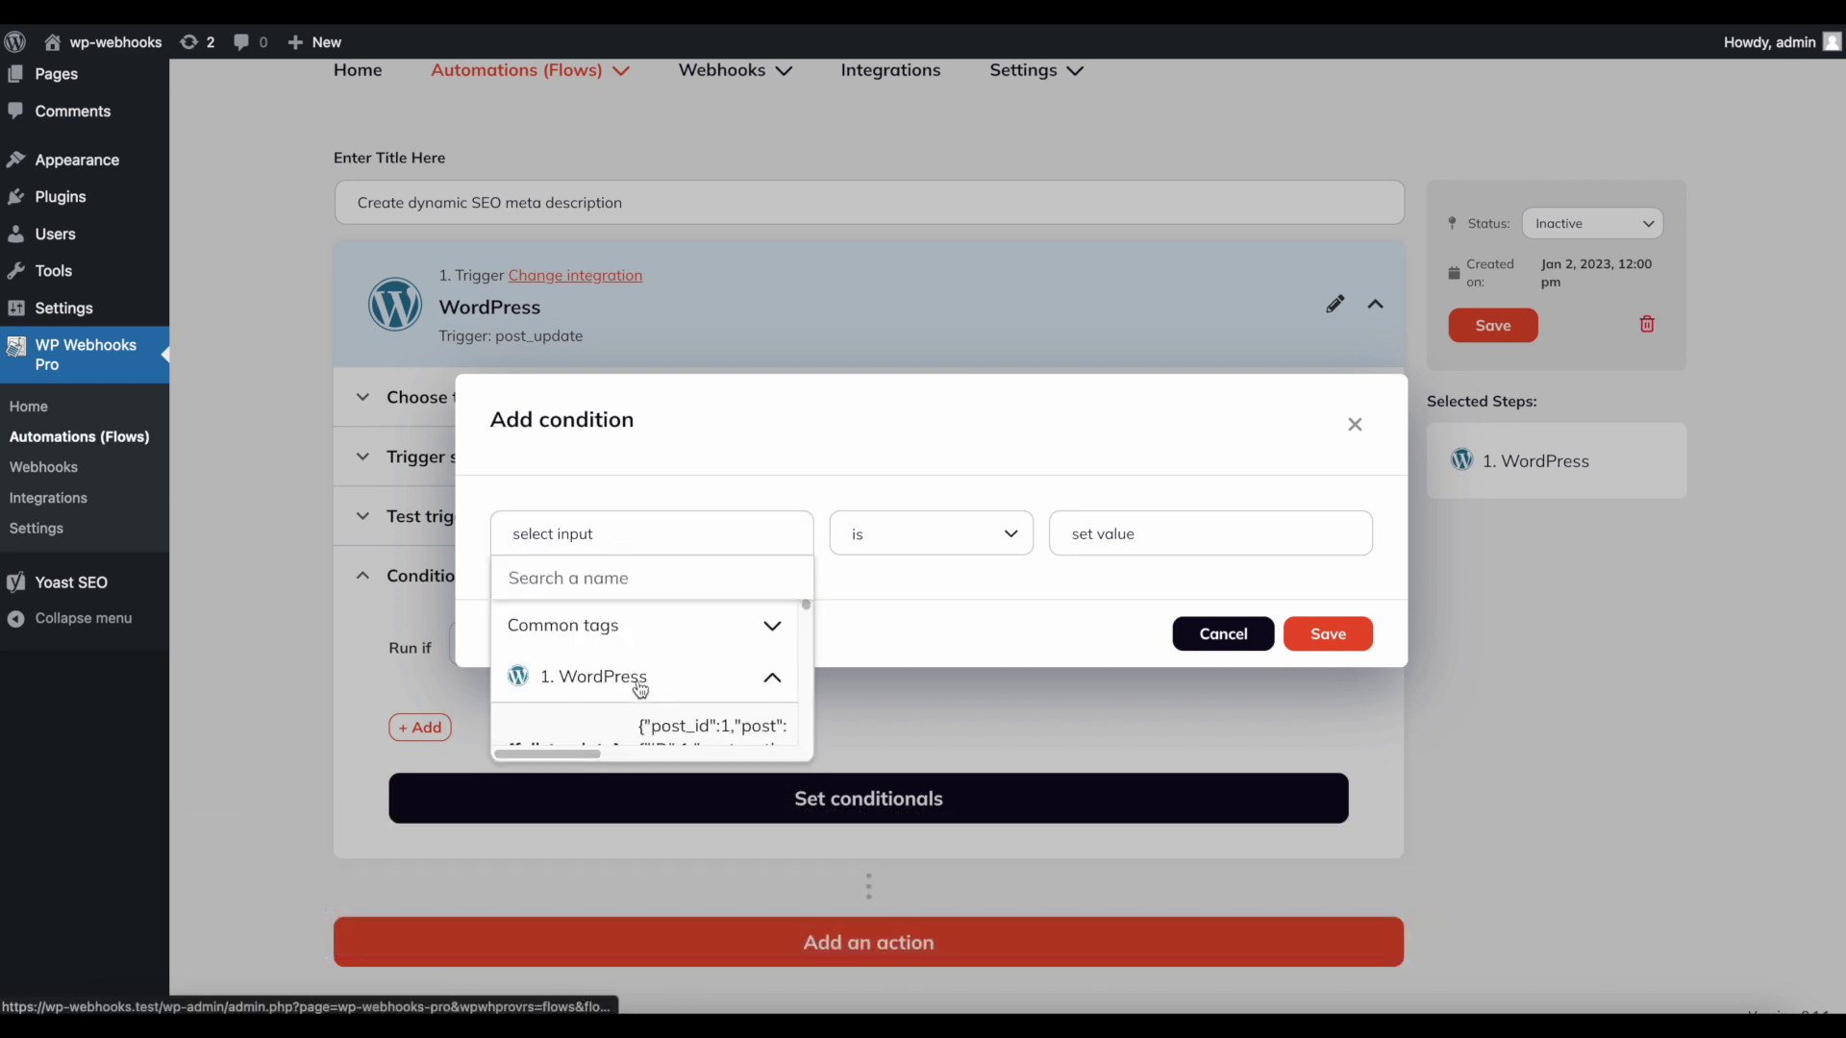
- Search the condition inputs for "metadesc" and select _yoast_wpseo_metadesc from post_meta_before
{"action": "left_click", "coordinate": [583, 571]}
{"action": "type", "text": "yoast"}
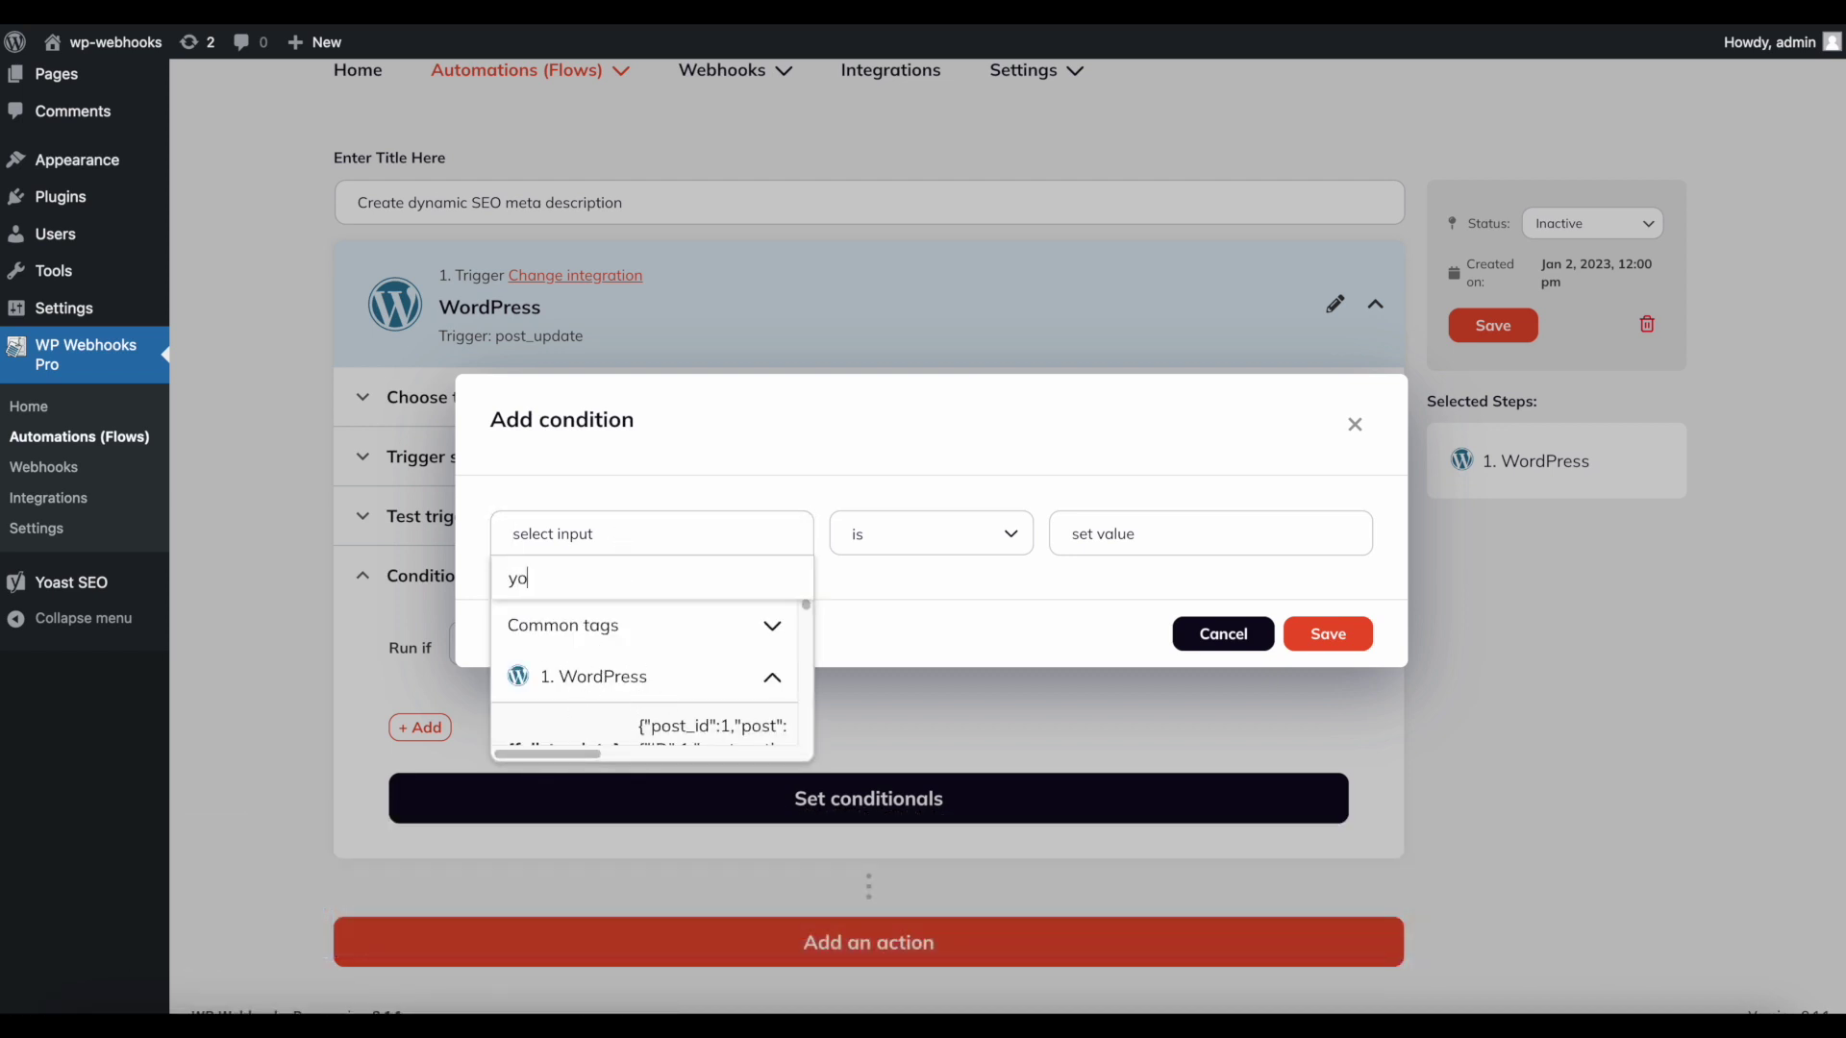
{"action": "key", "text": "BackSpace"}
{"action": "key", "text": "BackSpace"}
{"action": "key", "text": "BackSpace"}
{"action": "key", "text": "BackSpace"}
{"action": "key", "text": "BackSpace"}
{"action": "type", "text": "metadesc"}
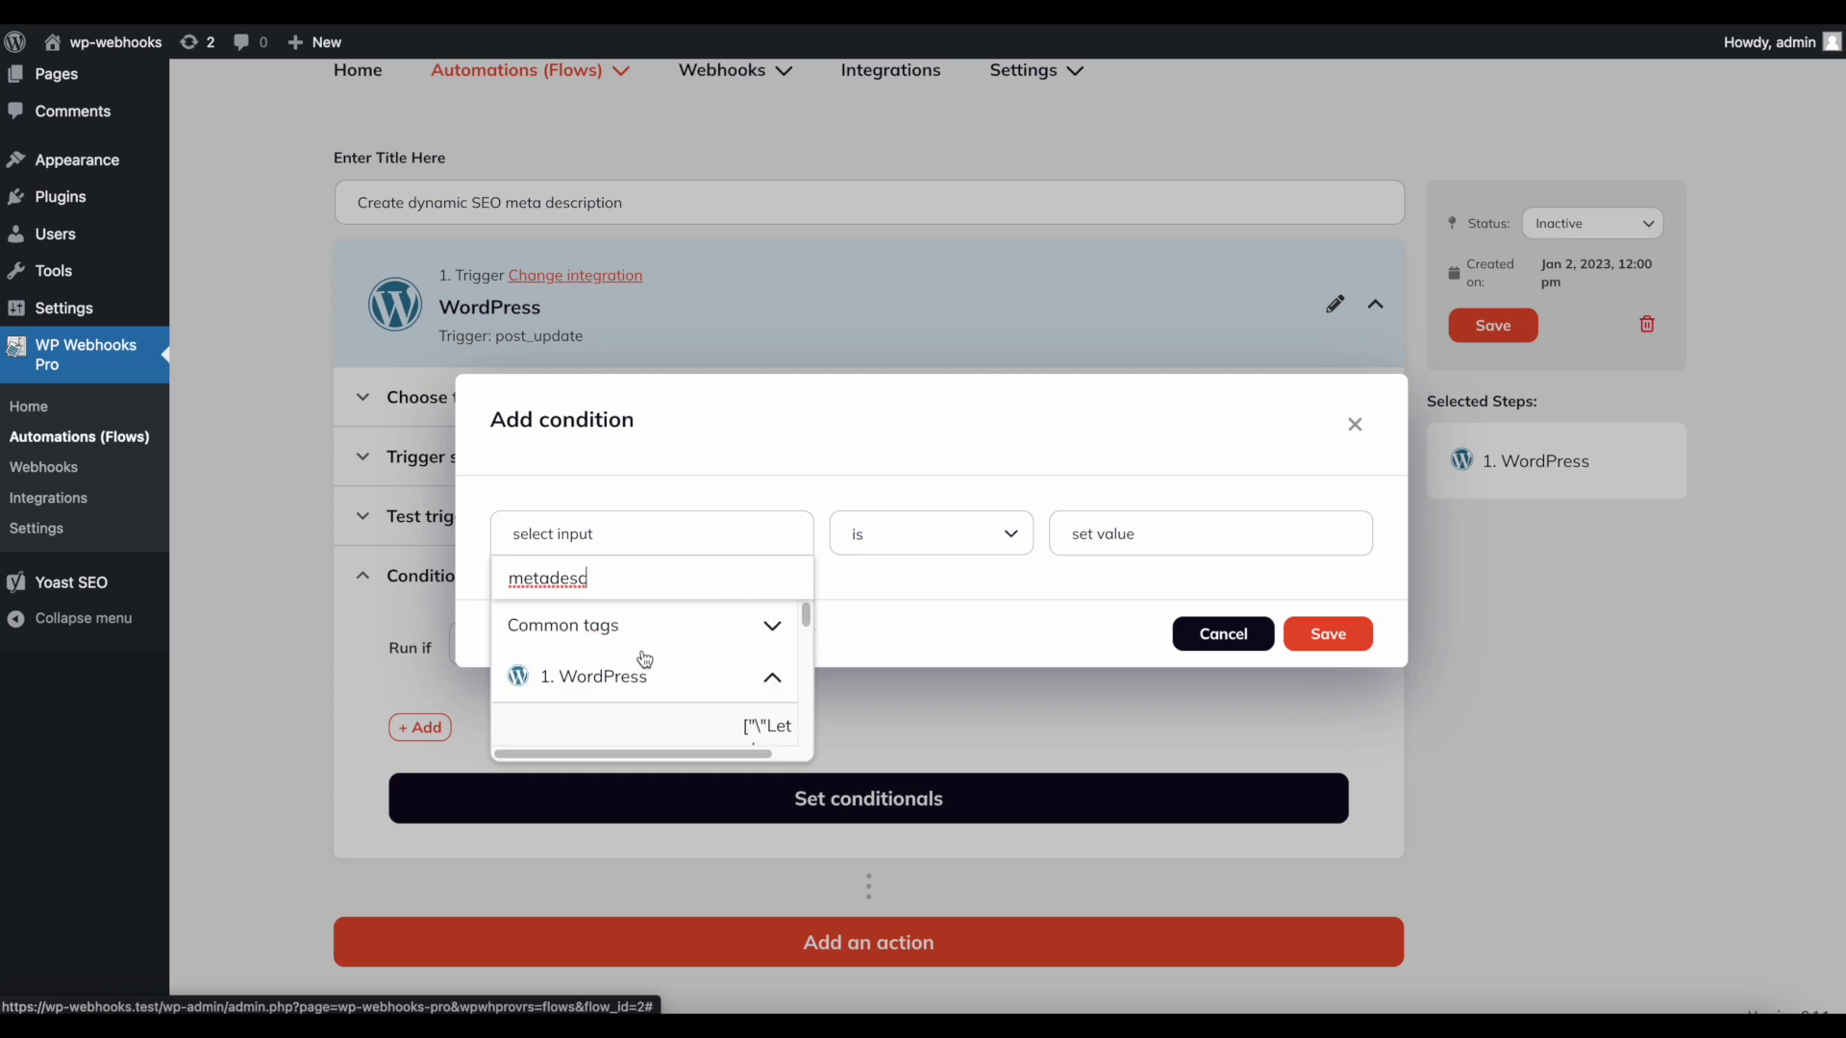
{"action": "scroll", "coordinate": [603, 655], "scroll_direction": "down", "scroll_amount": 3}
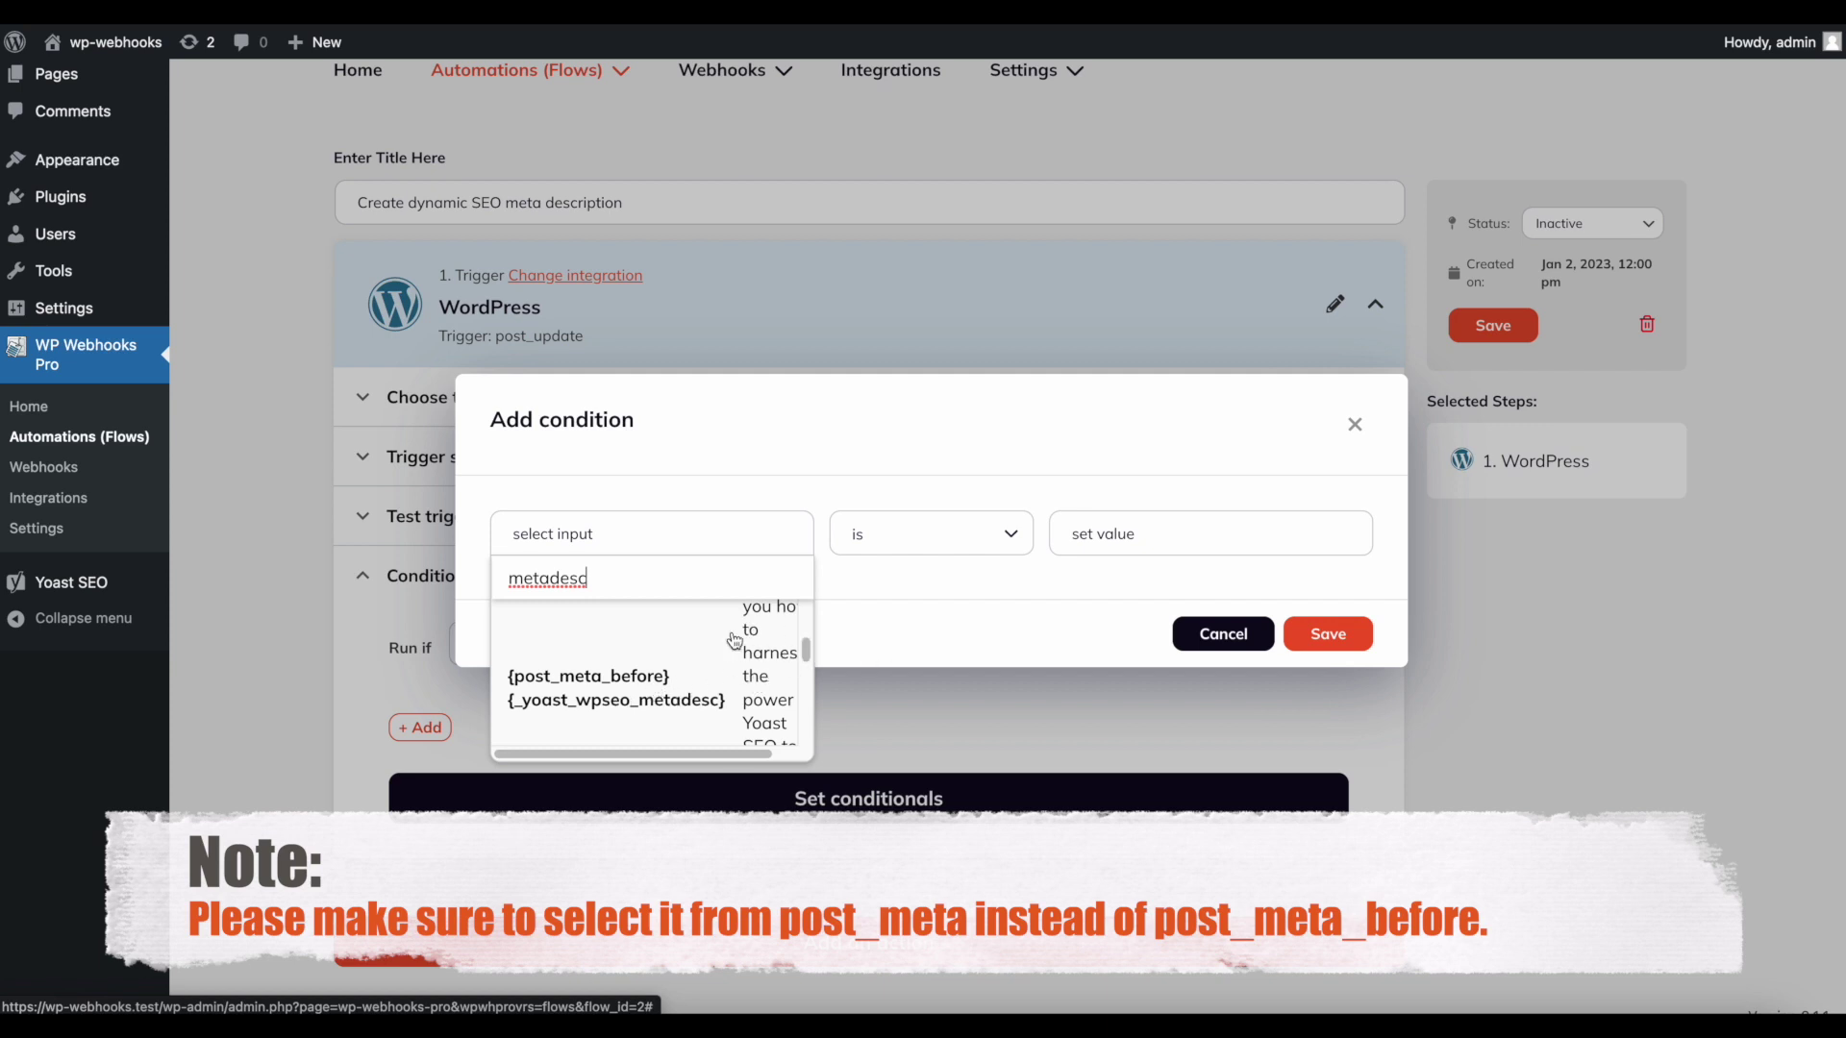
{"action": "left_click", "coordinate": [627, 708]}
{"action": "left_click", "coordinate": [908, 575]}
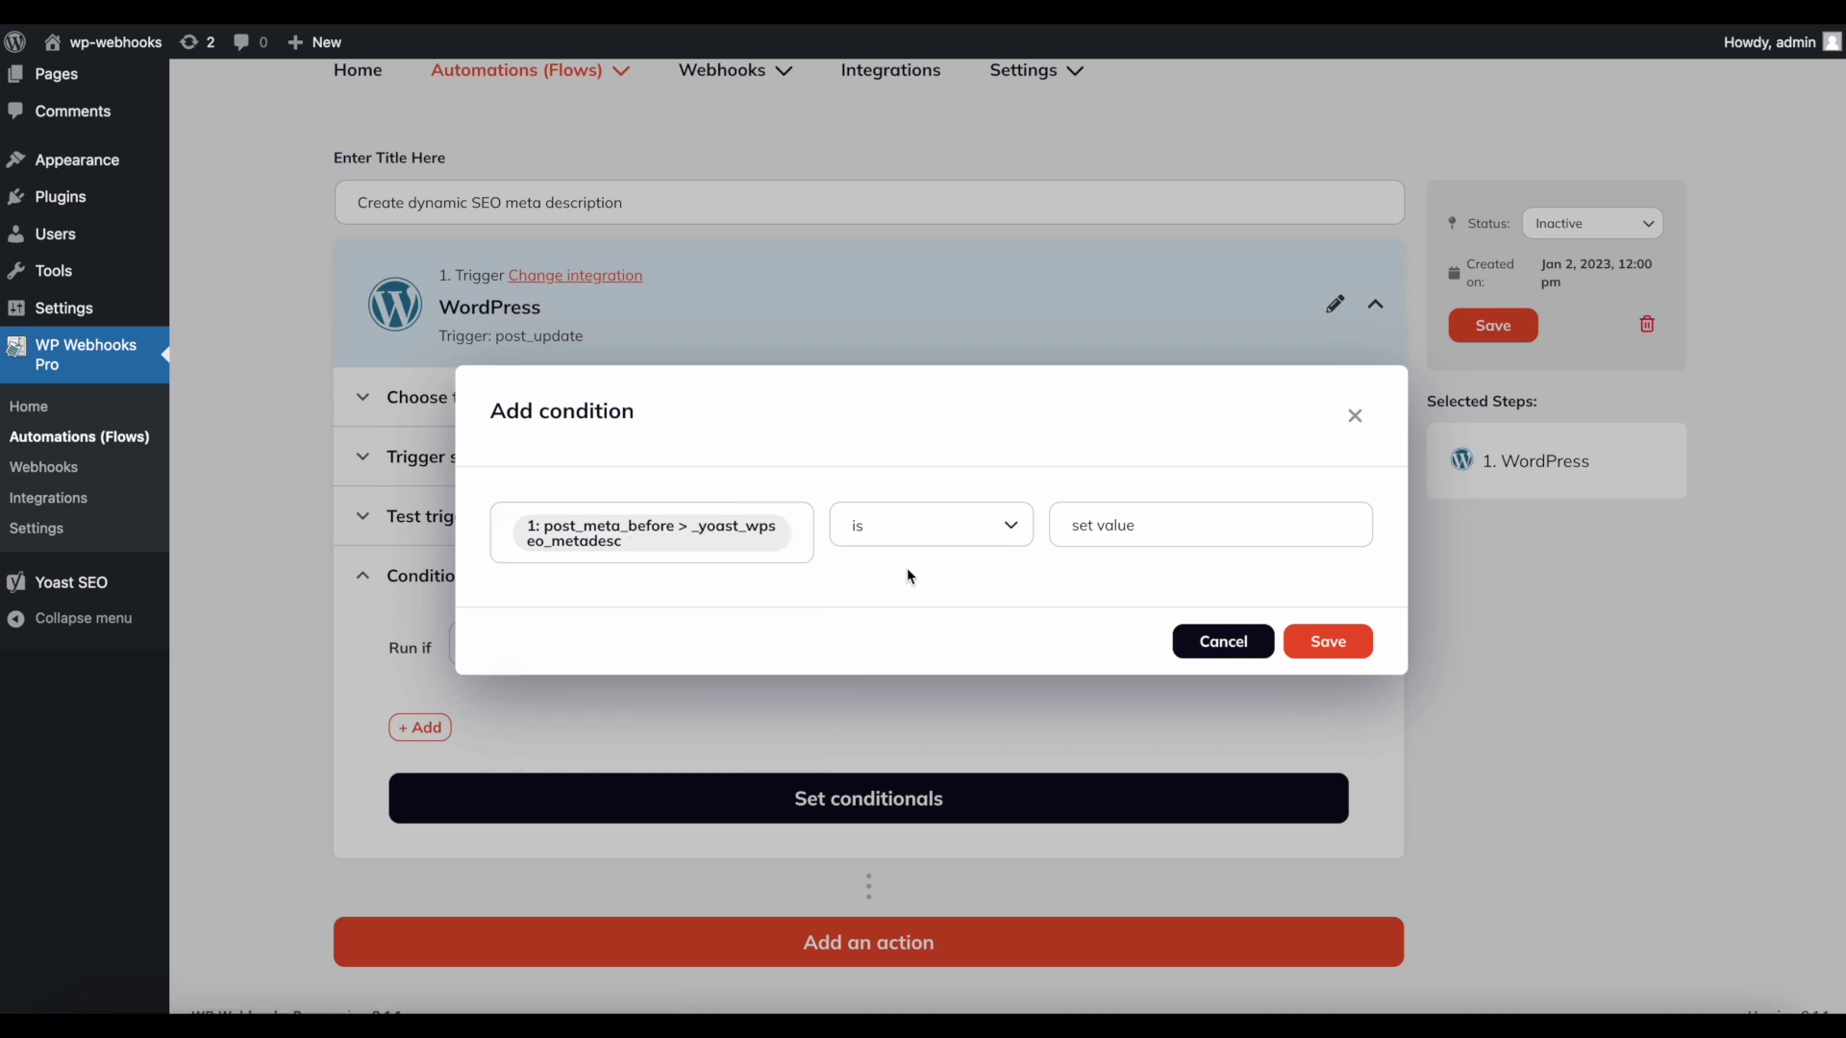
- Set the condition's operator to "is empty", save the condition and apply the trigger's conditionals
{"action": "left_click", "coordinate": [947, 527]}
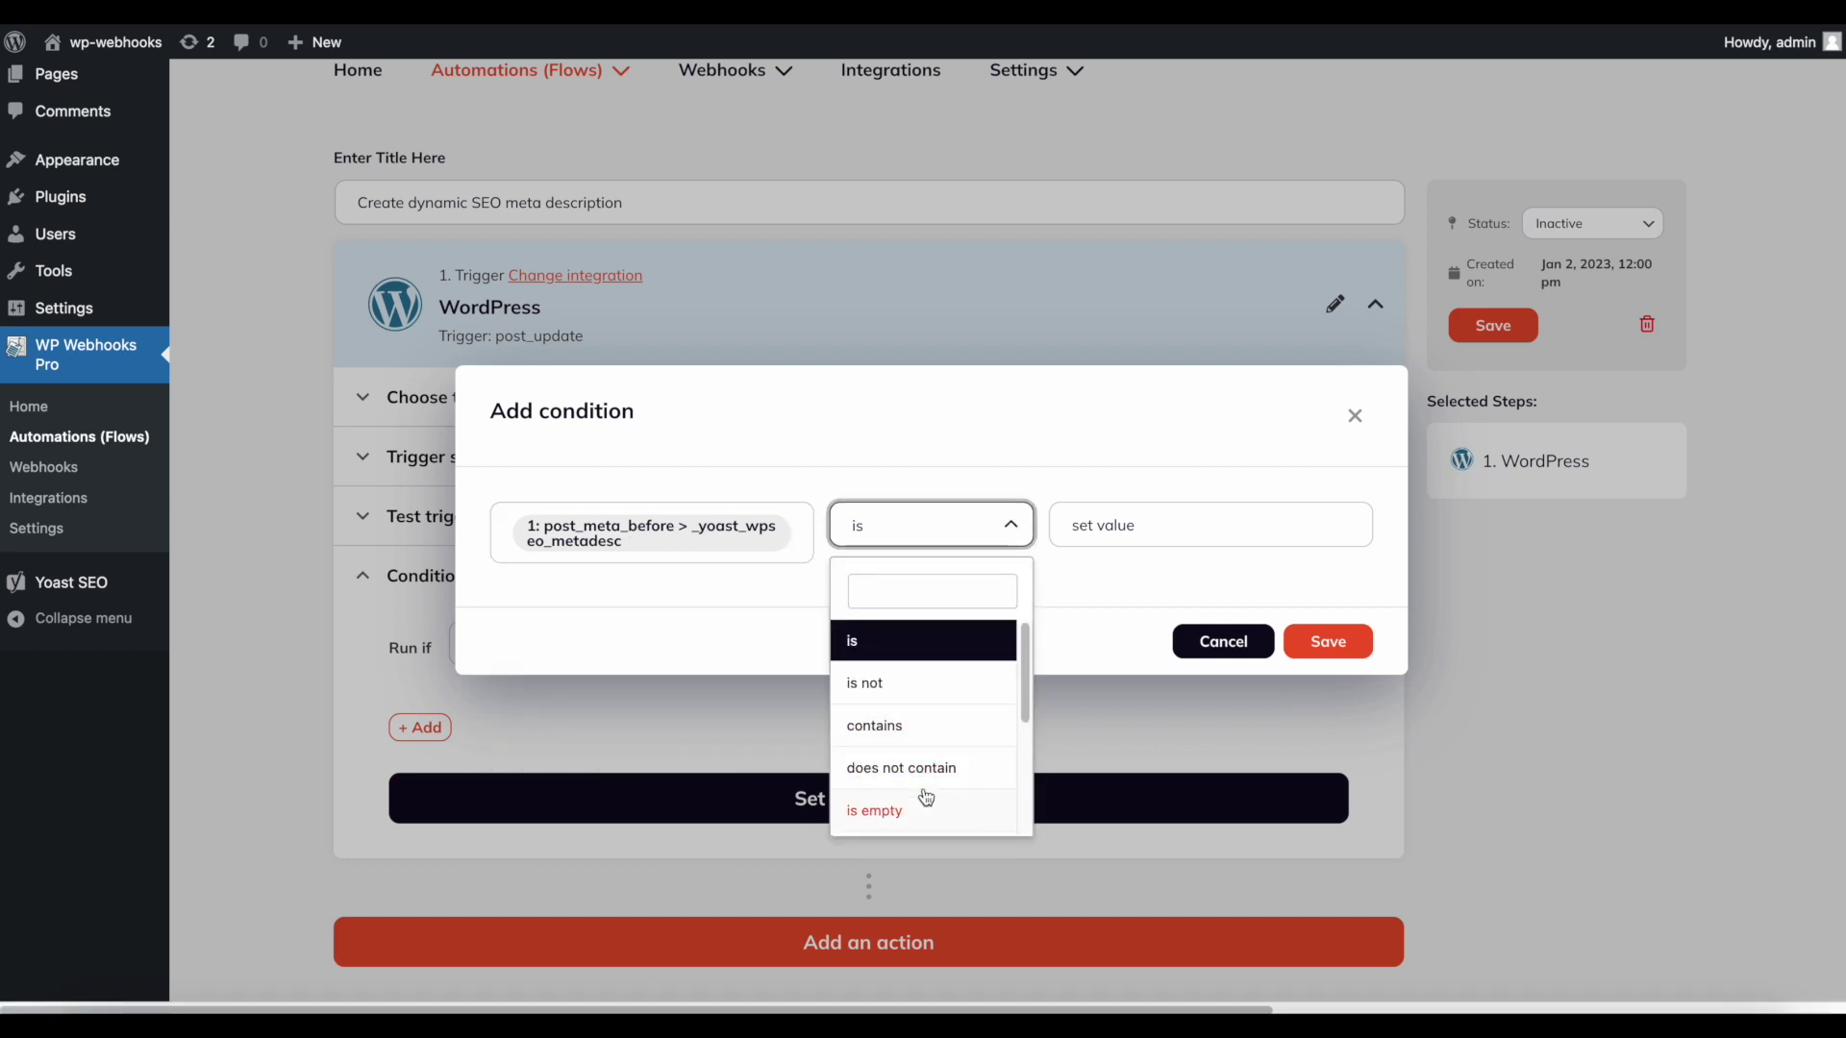
{"action": "scroll", "coordinate": [926, 797], "scroll_direction": "down", "scroll_amount": 1}
{"action": "left_click", "coordinate": [883, 723]}
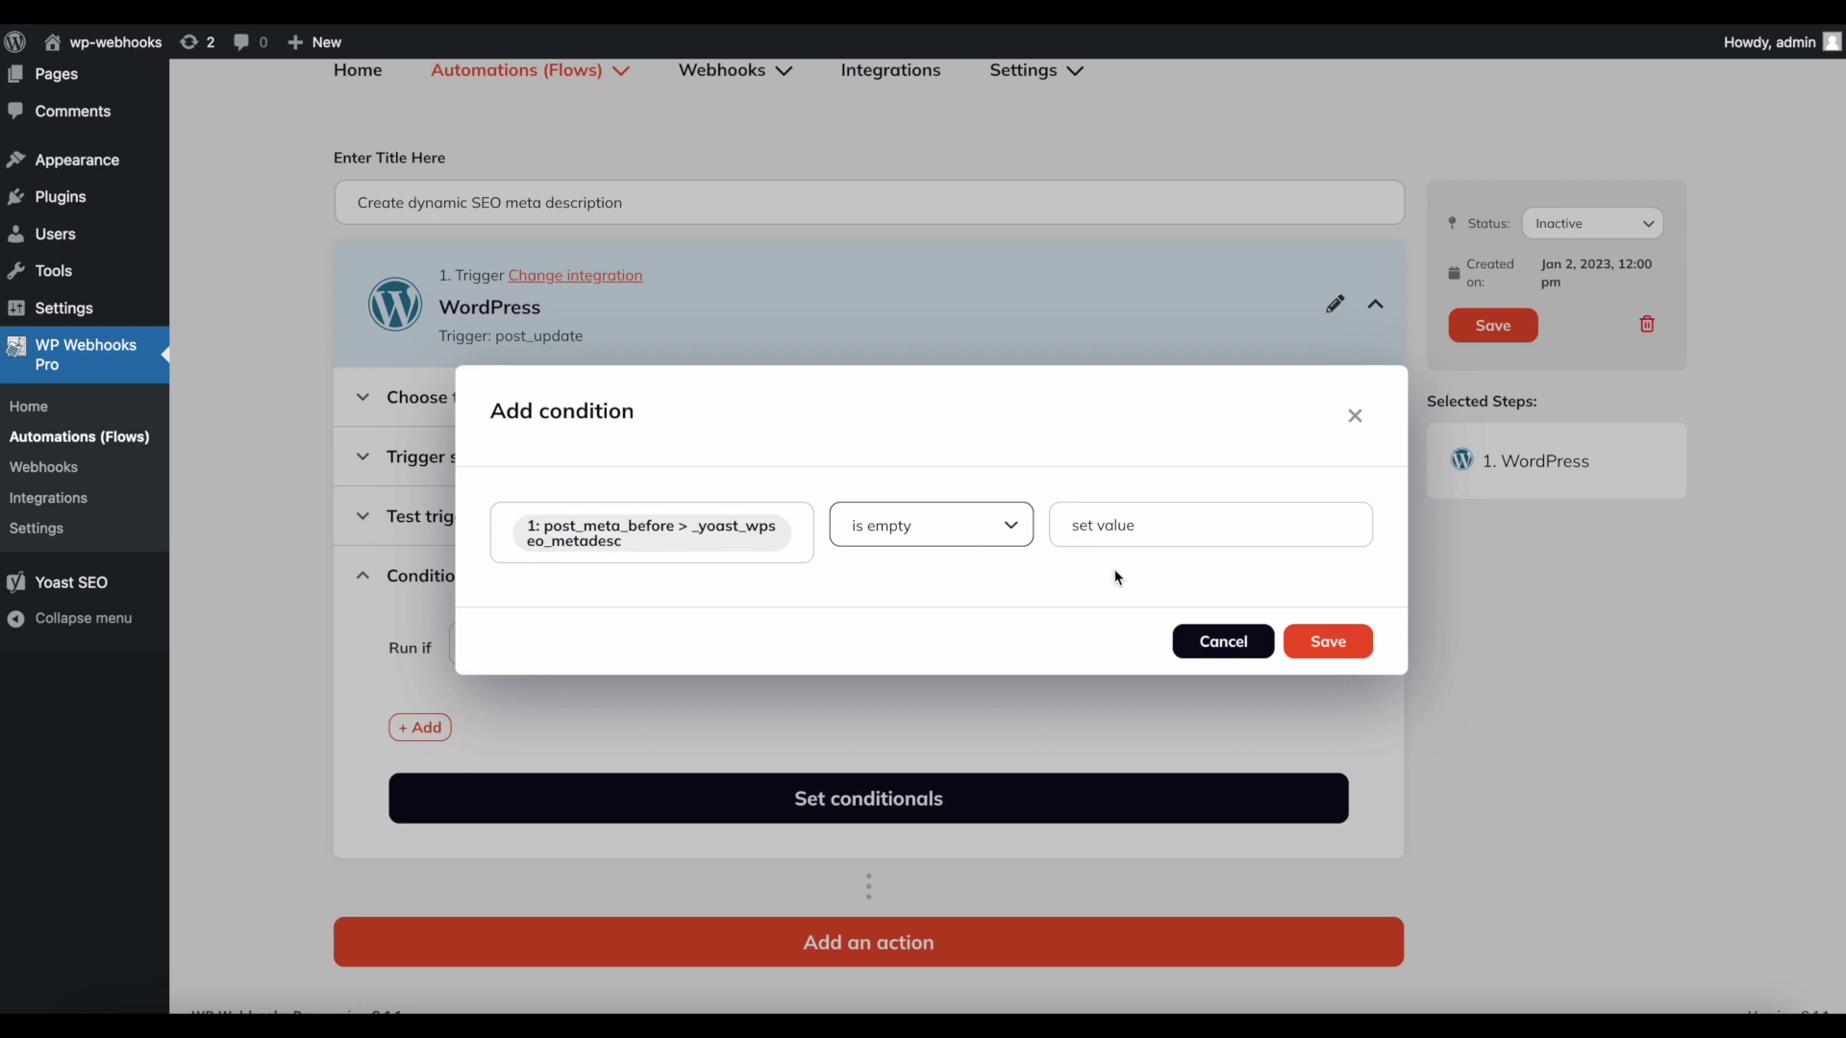
{"action": "left_click", "coordinate": [1363, 646]}
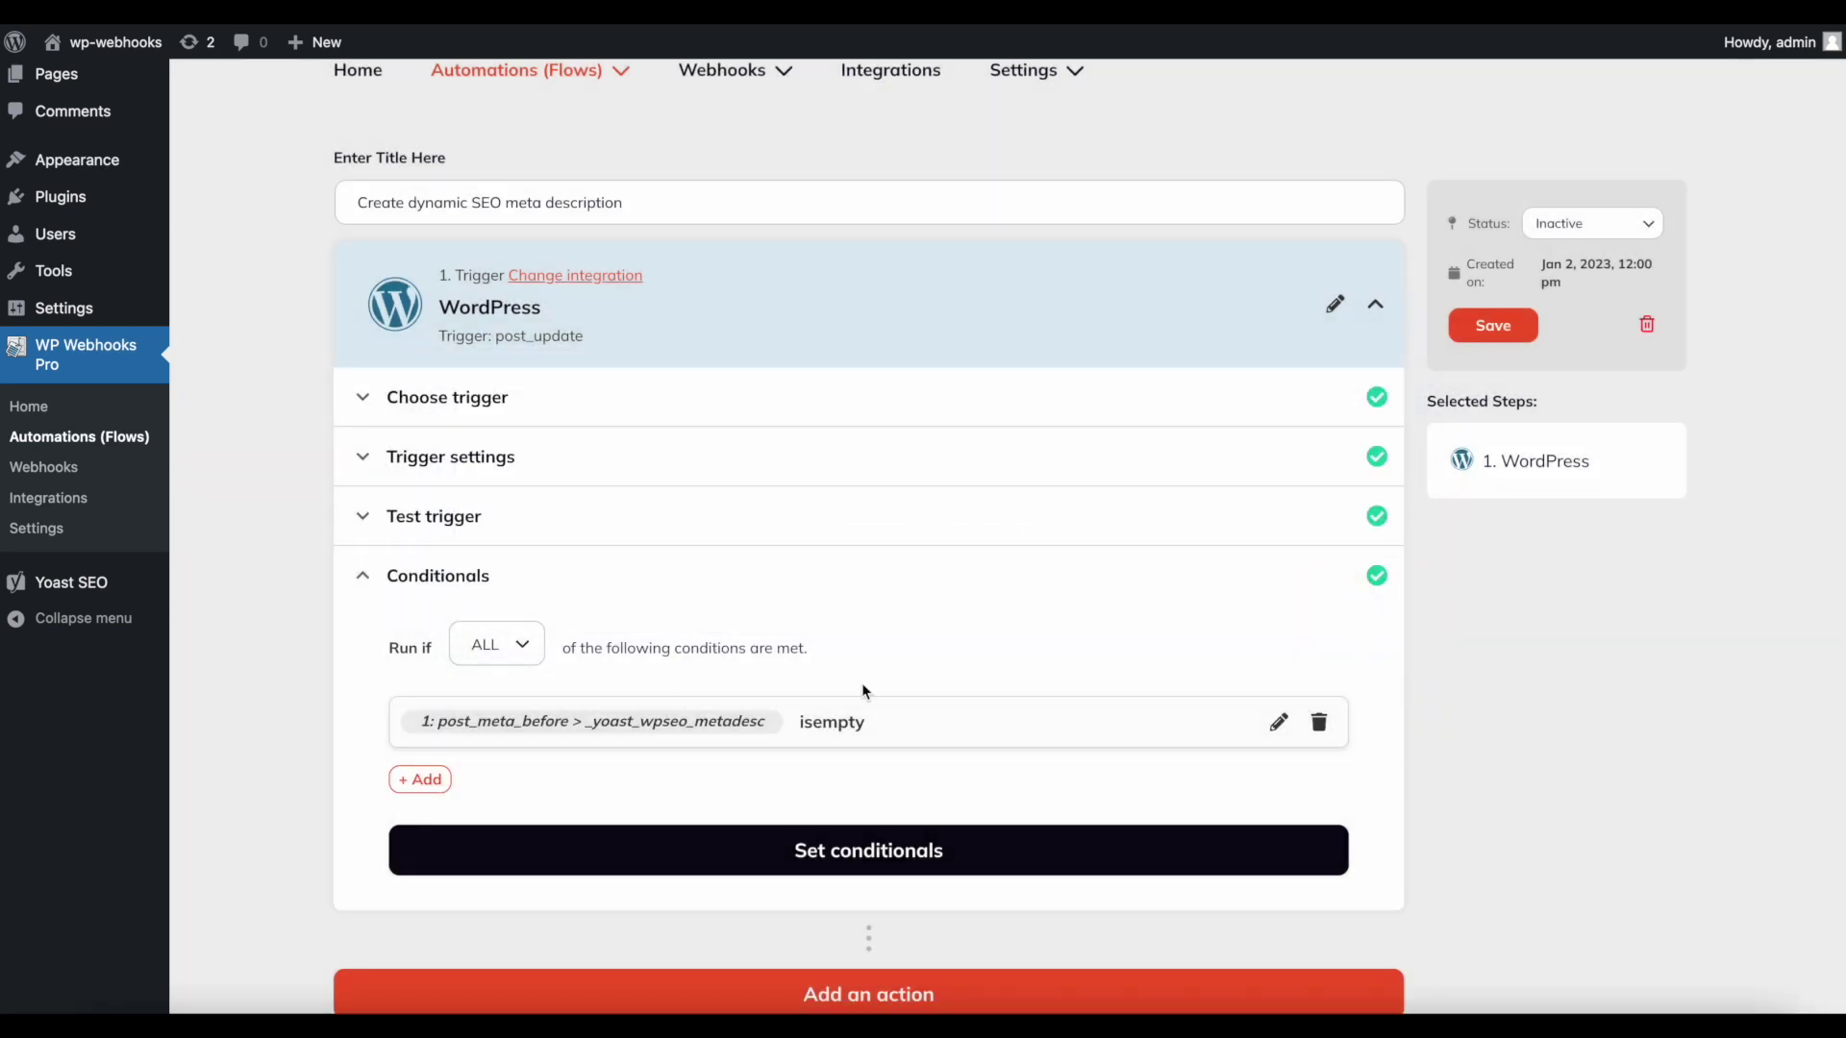
{"action": "scroll", "coordinate": [578, 850], "scroll_direction": "down", "scroll_amount": 1}
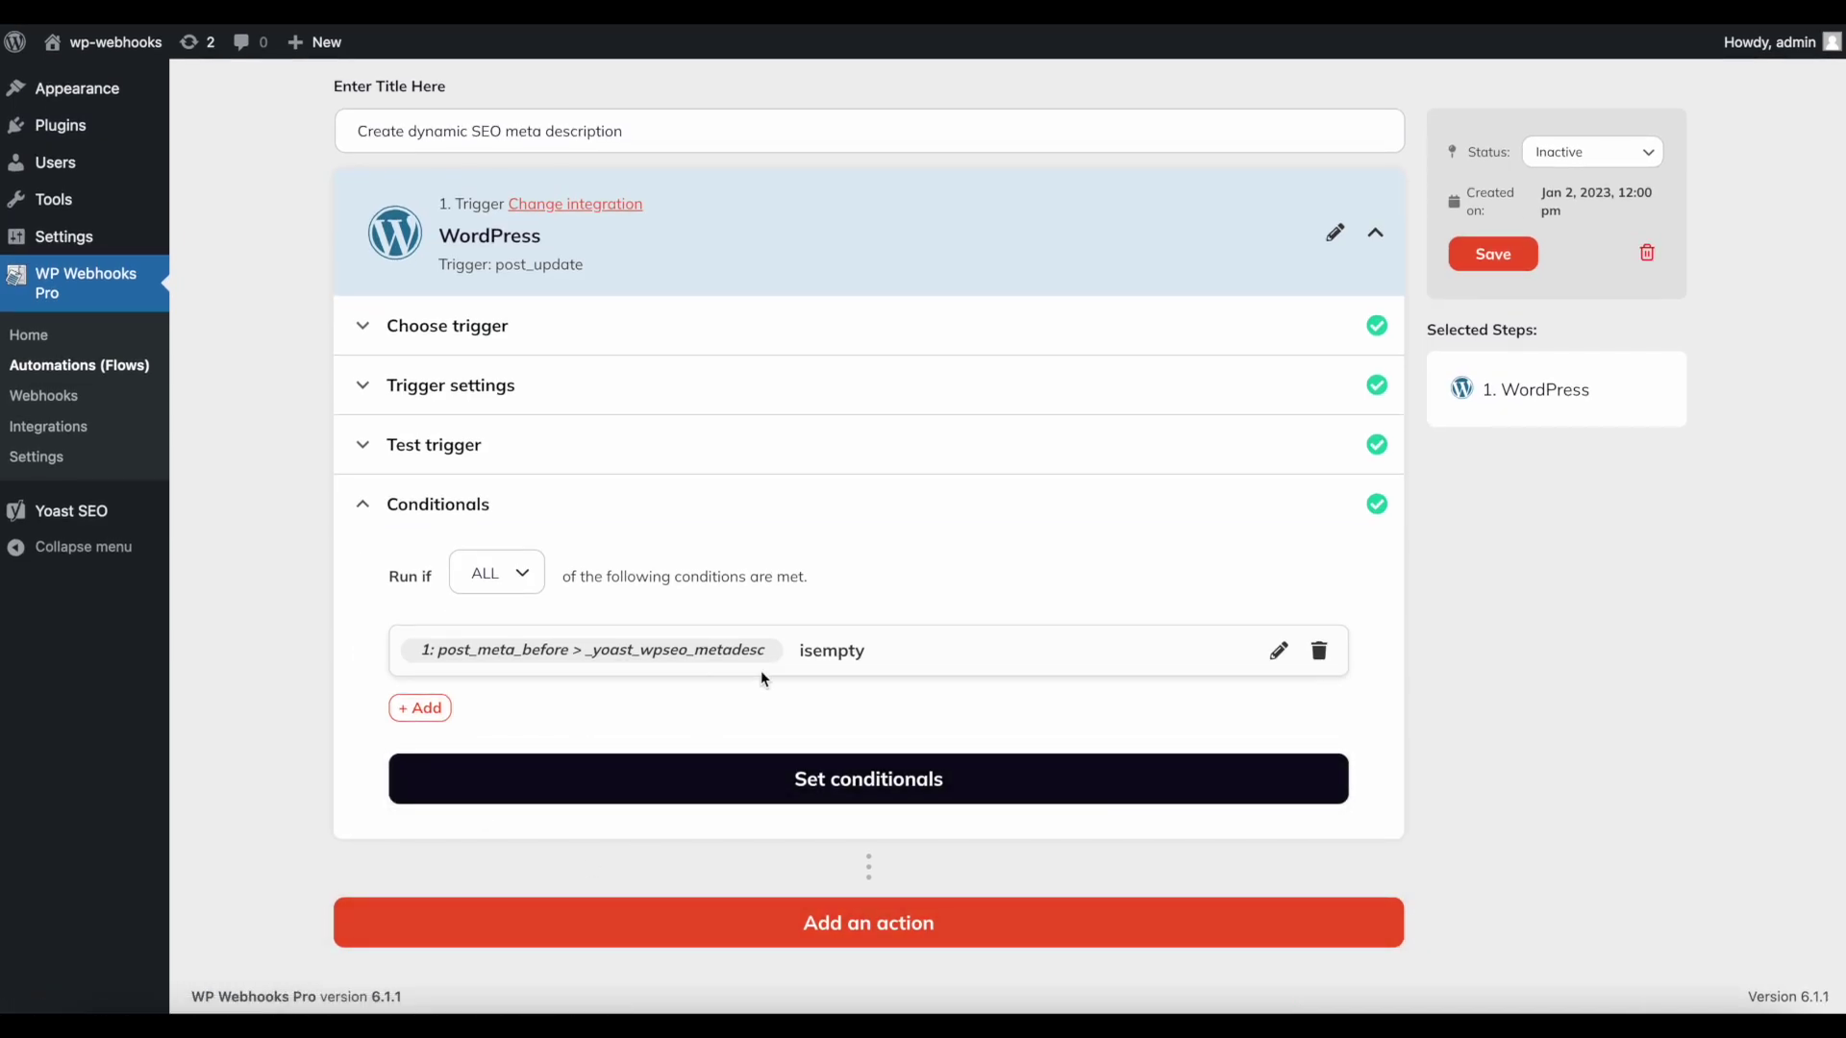
{"action": "left_click", "coordinate": [682, 798]}
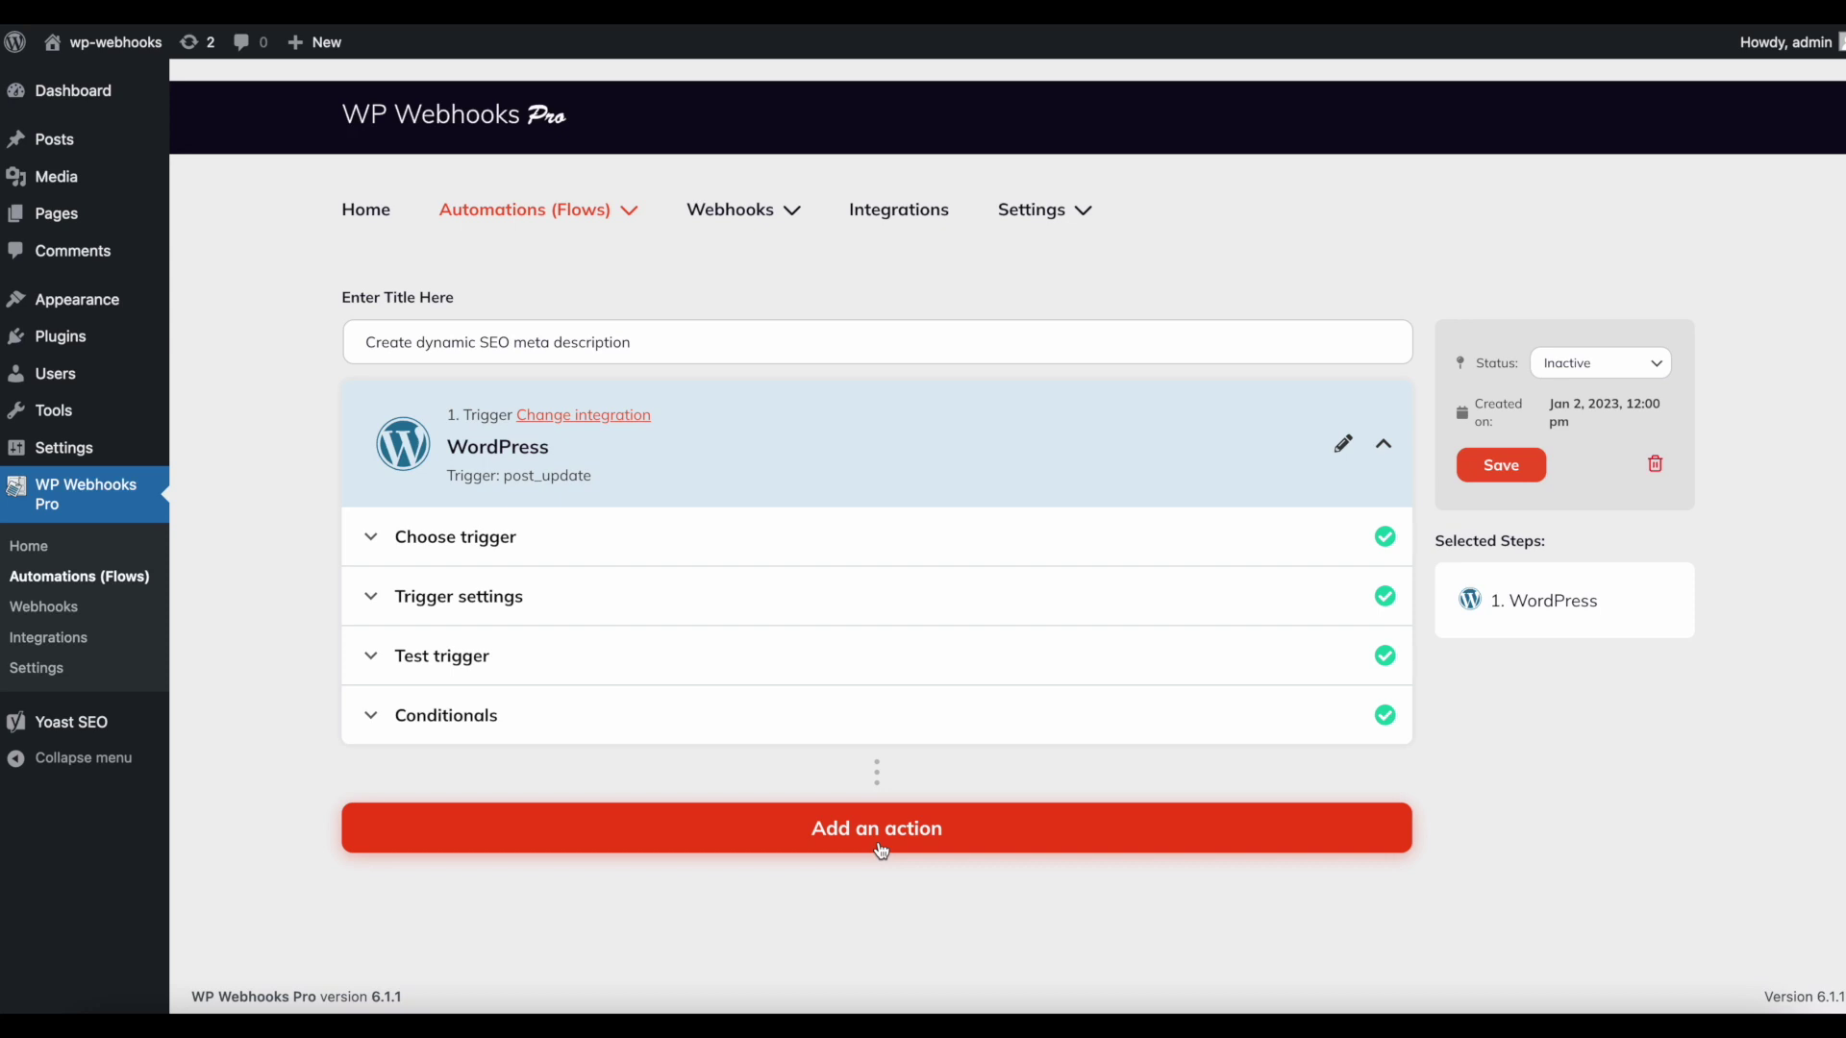
- Add an OpenAI action to the flow, choose "Create completion" and continue to its settings
{"action": "left_click", "coordinate": [844, 837]}
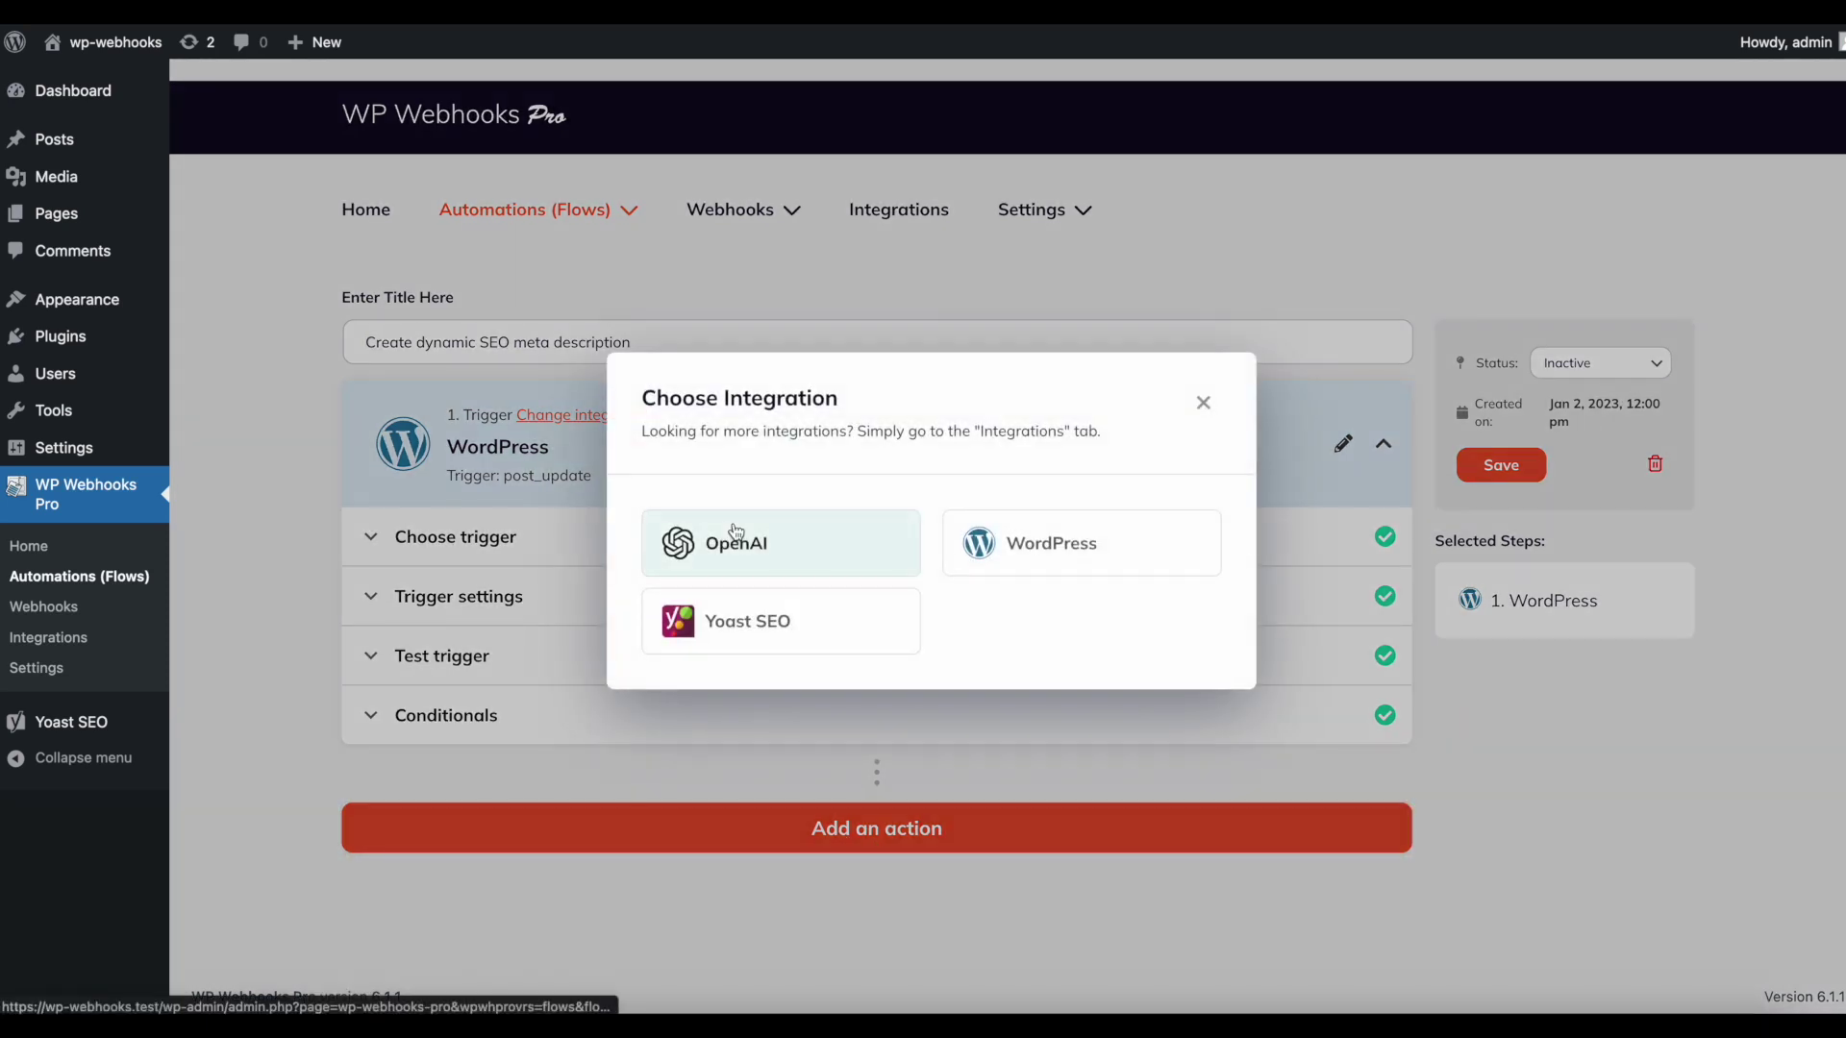
{"action": "left_click", "coordinate": [735, 536]}
{"action": "scroll", "coordinate": [577, 577], "scroll_direction": "down", "scroll_amount": 5}
{"action": "left_click", "coordinate": [489, 616]}
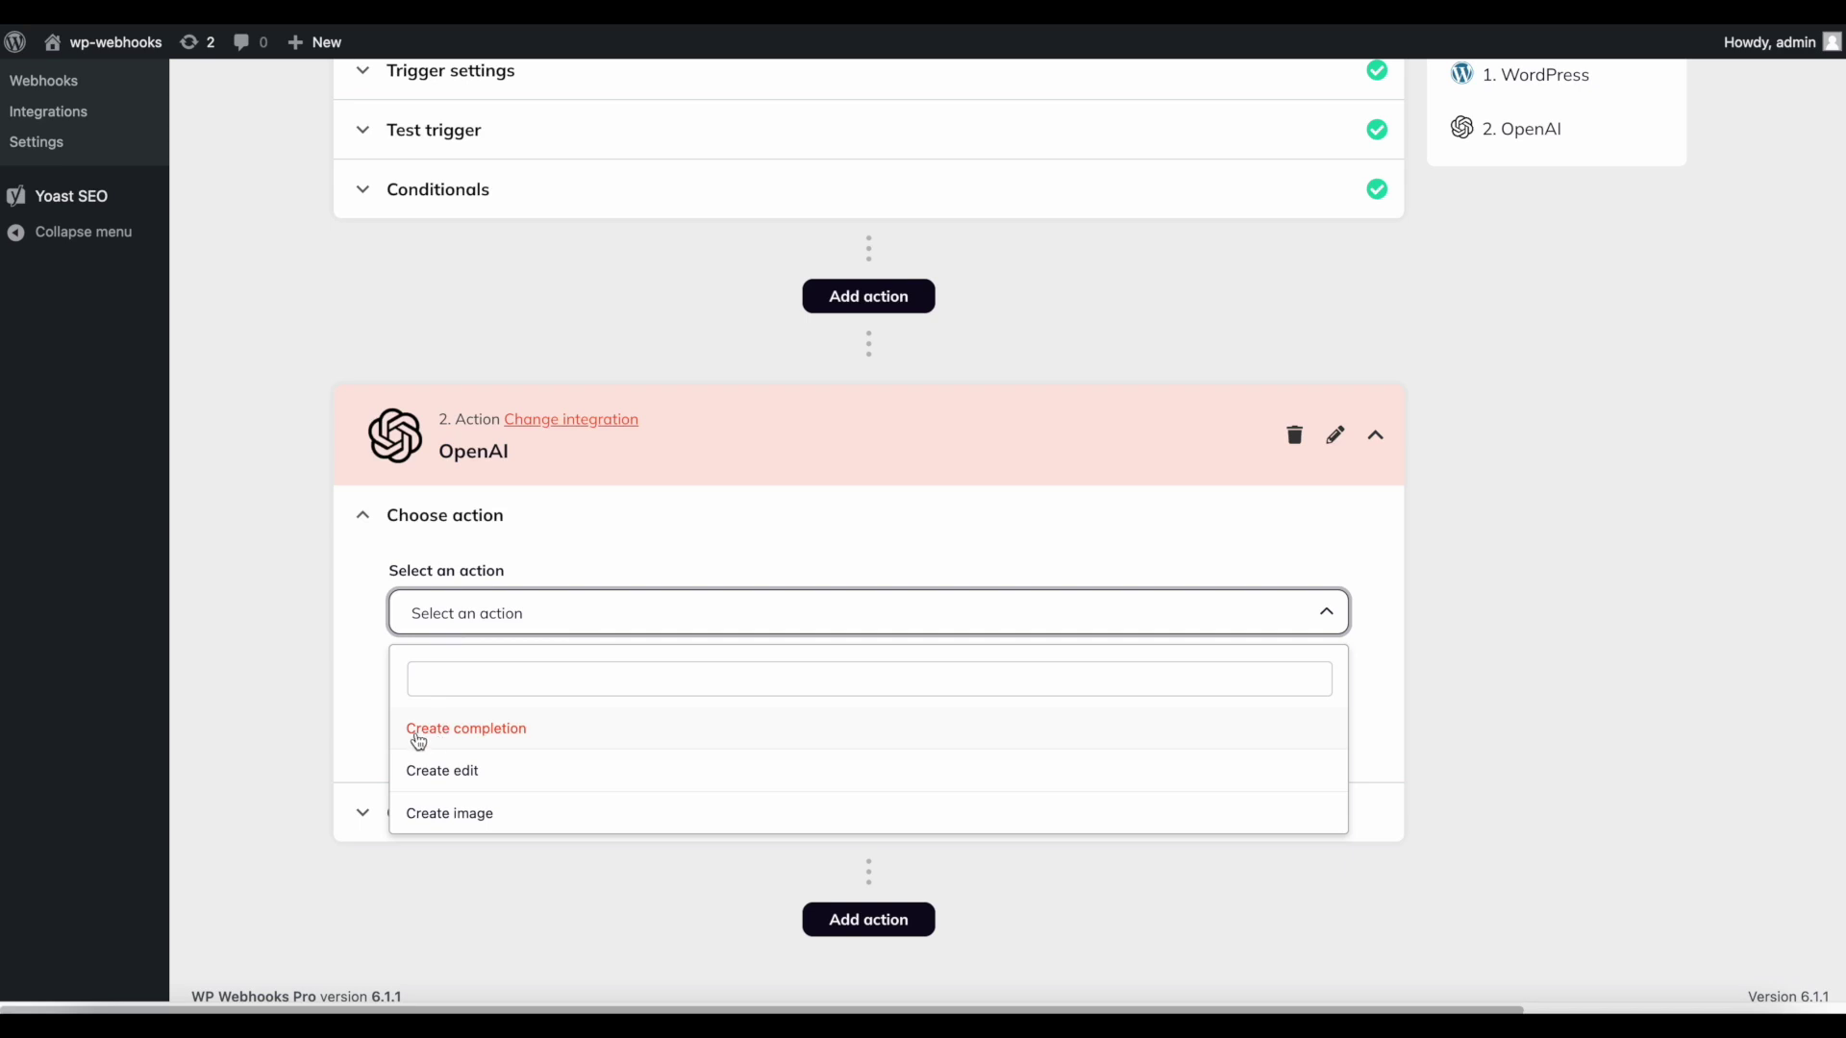
{"action": "left_click", "coordinate": [489, 736]}
{"action": "left_click", "coordinate": [536, 749]}
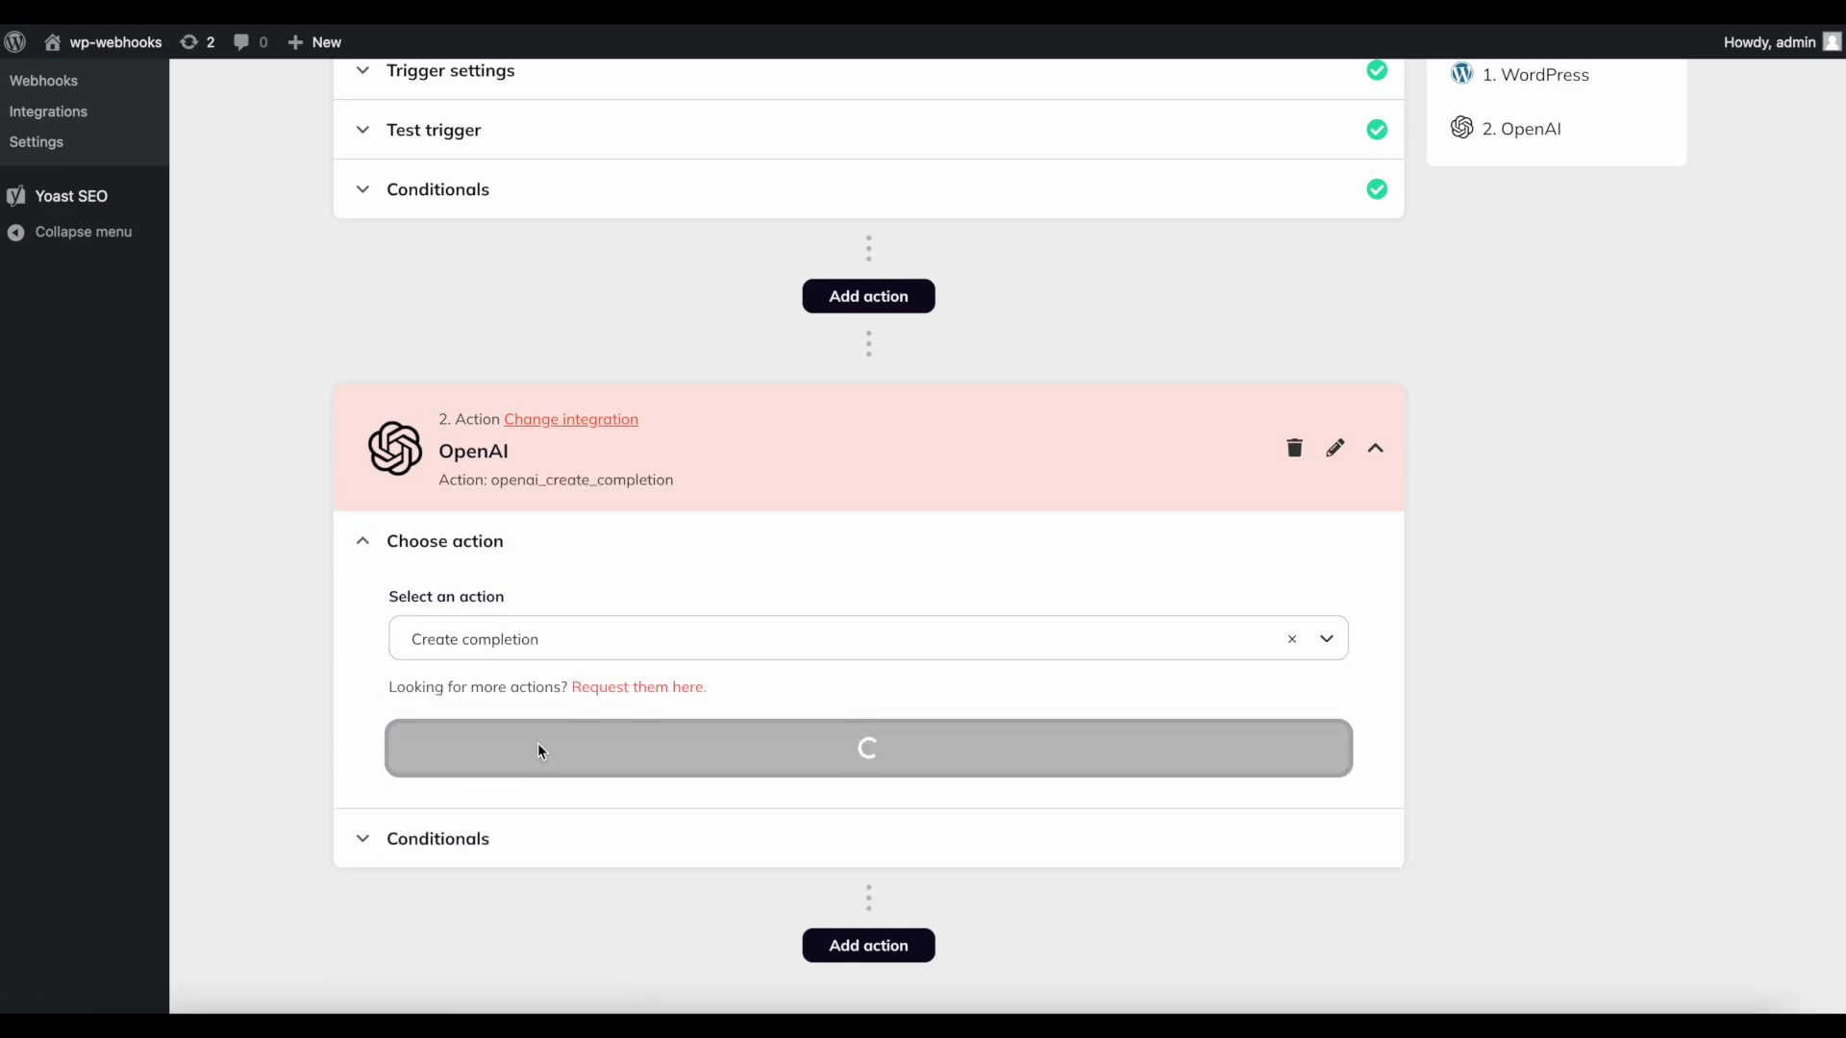
- Examine the settings fields of the OpenAI completion action and its available authentication templates
{"action": "scroll", "coordinate": [367, 852], "scroll_direction": "down", "scroll_amount": 5}
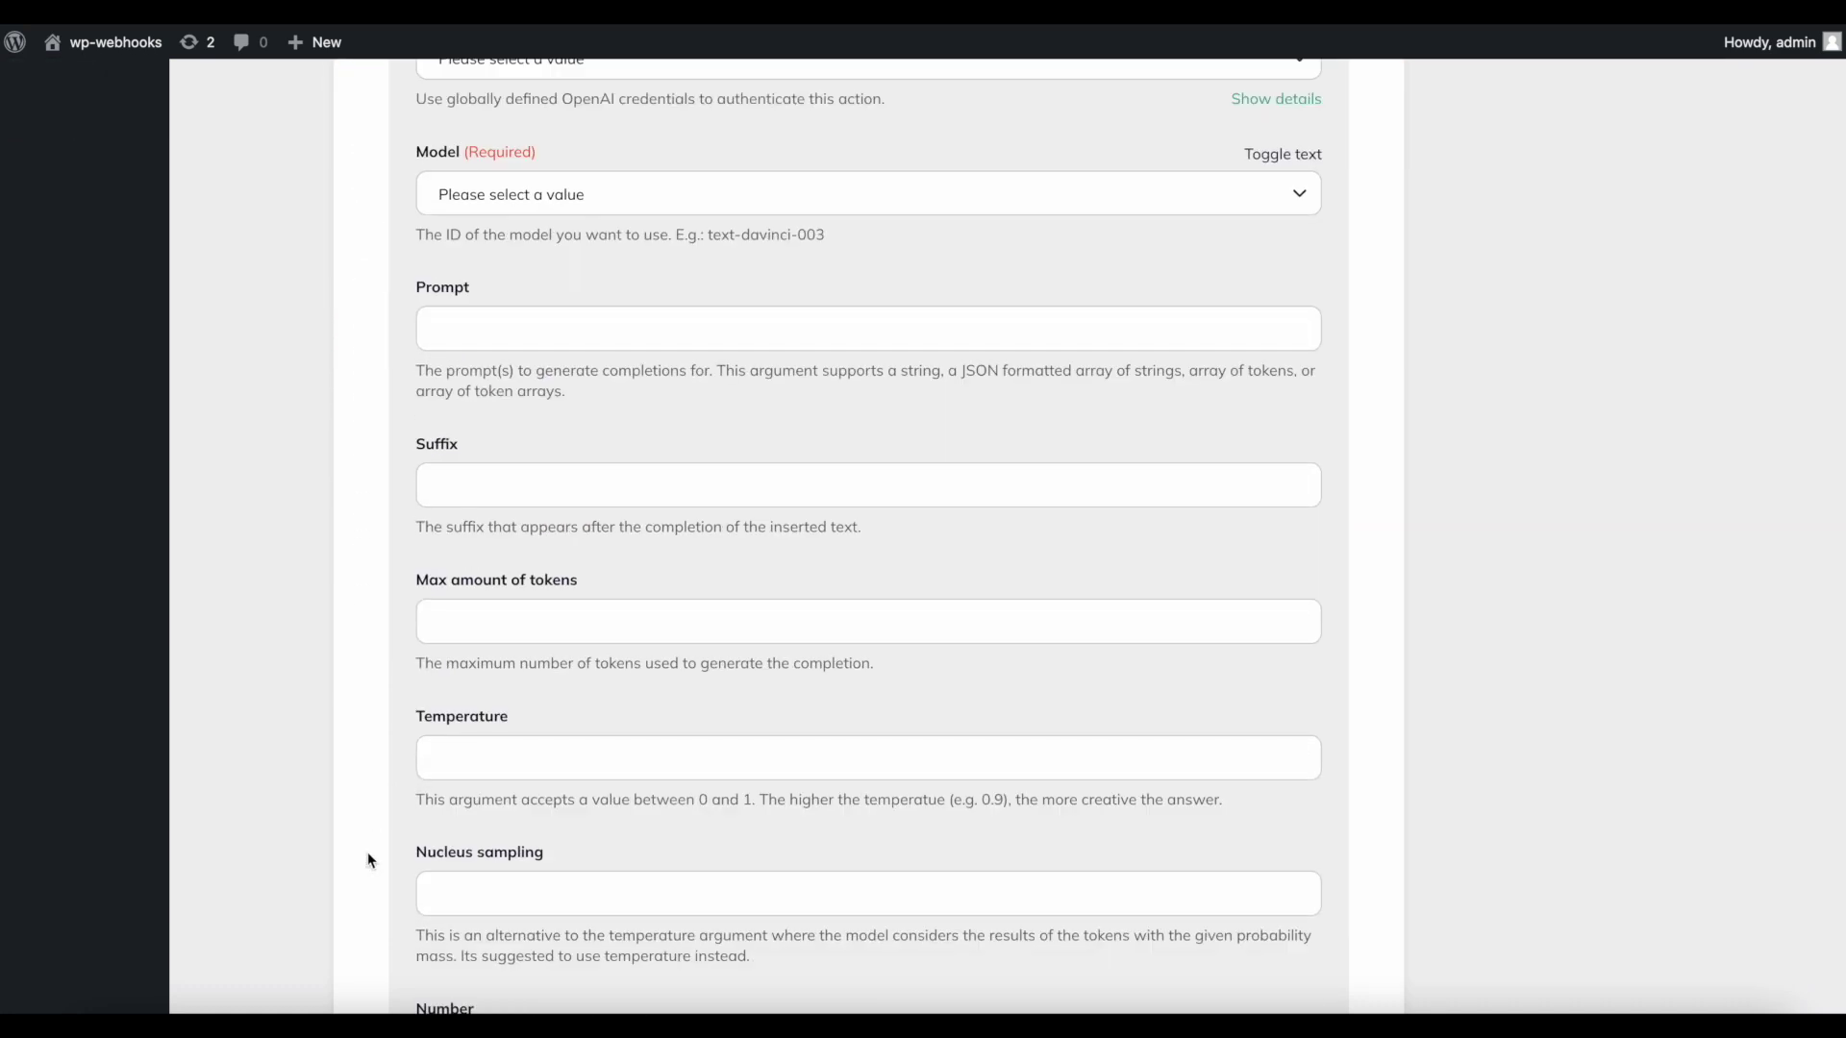
{"action": "scroll", "coordinate": [367, 852], "scroll_direction": "down", "scroll_amount": 3}
{"action": "scroll", "coordinate": [367, 852], "scroll_direction": "up", "scroll_amount": 5}
{"action": "scroll", "coordinate": [367, 852], "scroll_direction": "down", "scroll_amount": 4}
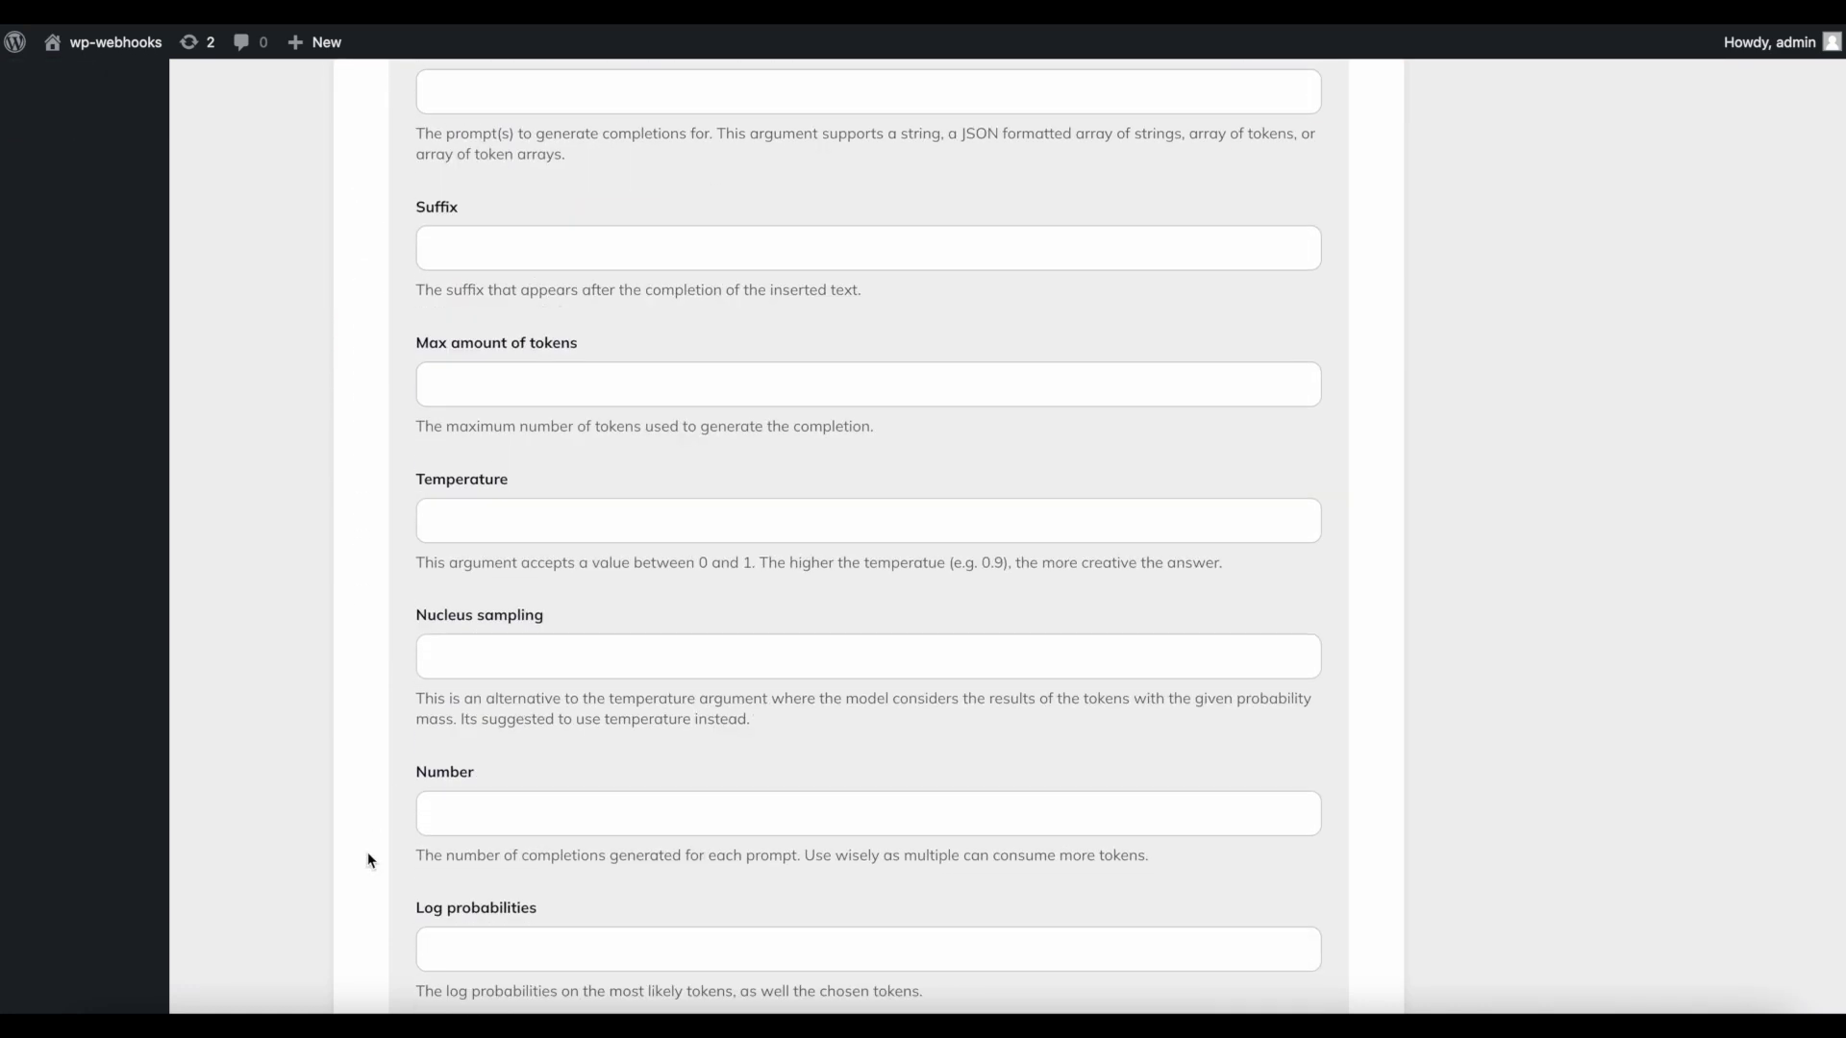
{"action": "scroll", "coordinate": [367, 852], "scroll_direction": "down", "scroll_amount": 2}
{"action": "scroll", "coordinate": [367, 852], "scroll_direction": "up", "scroll_amount": 7}
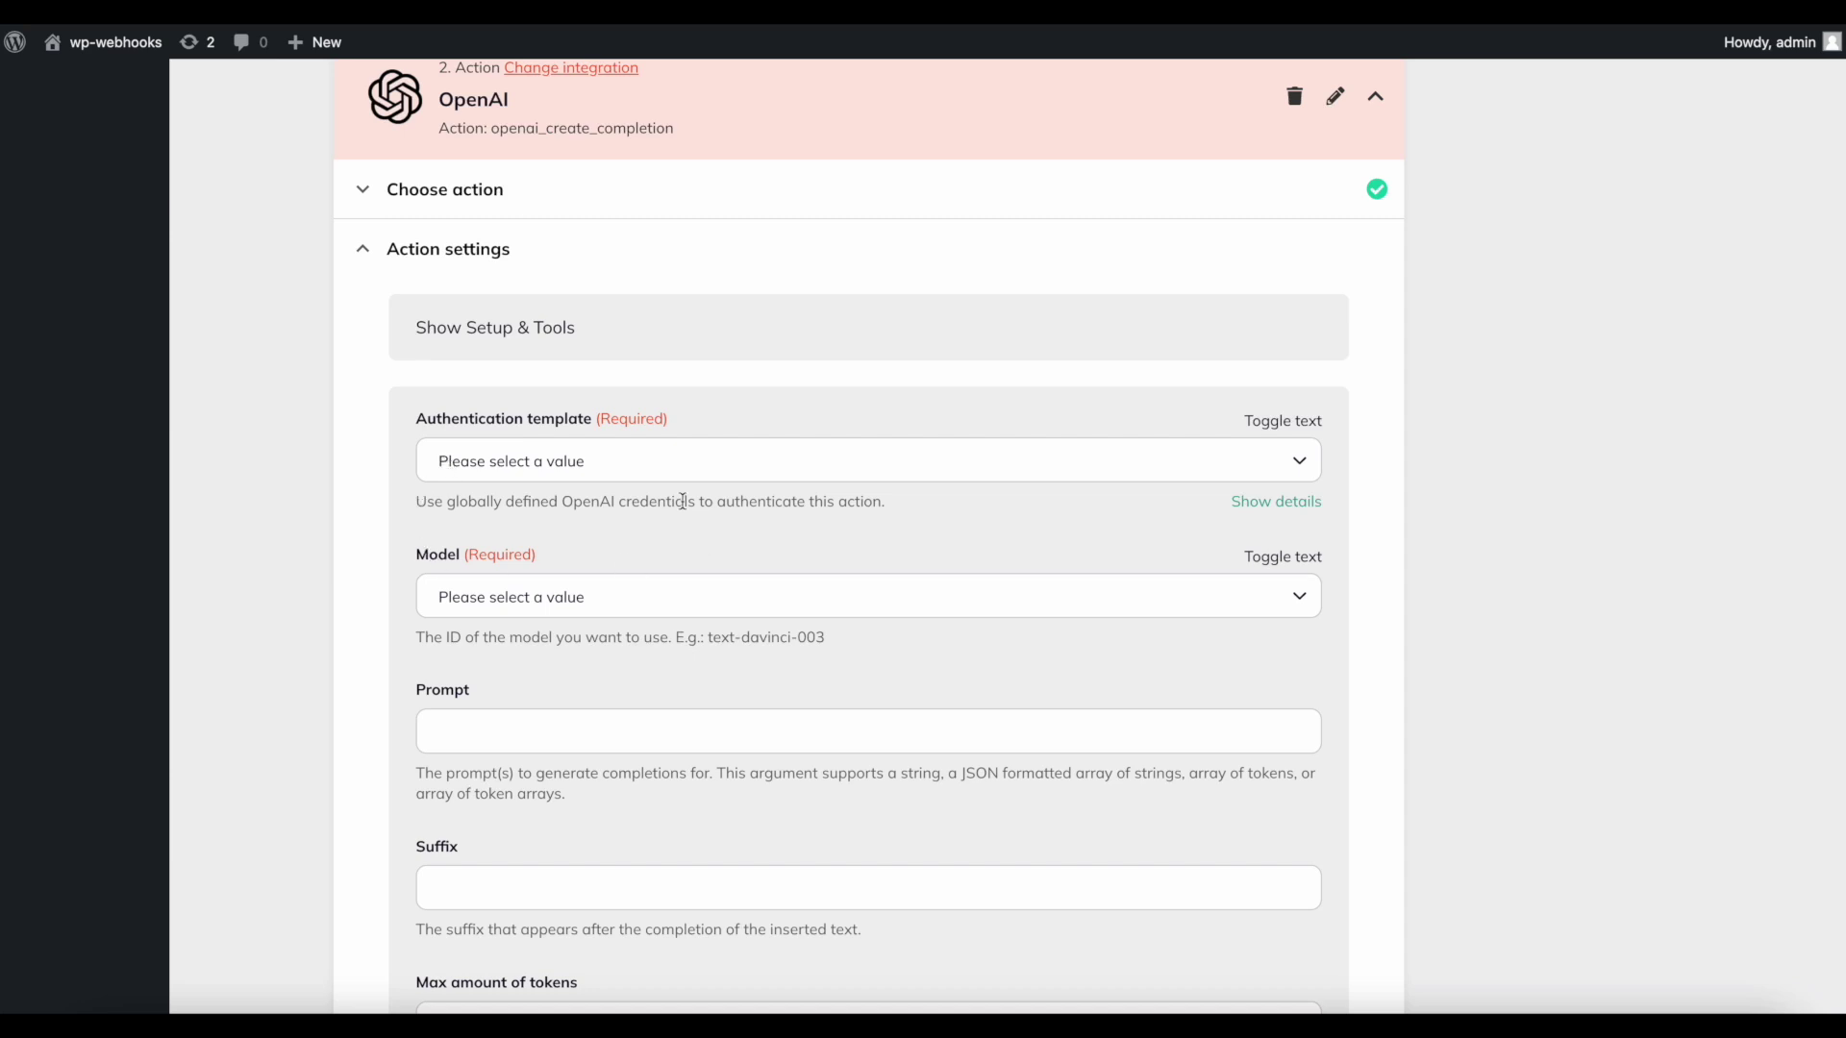
{"action": "left_click", "coordinate": [493, 467]}
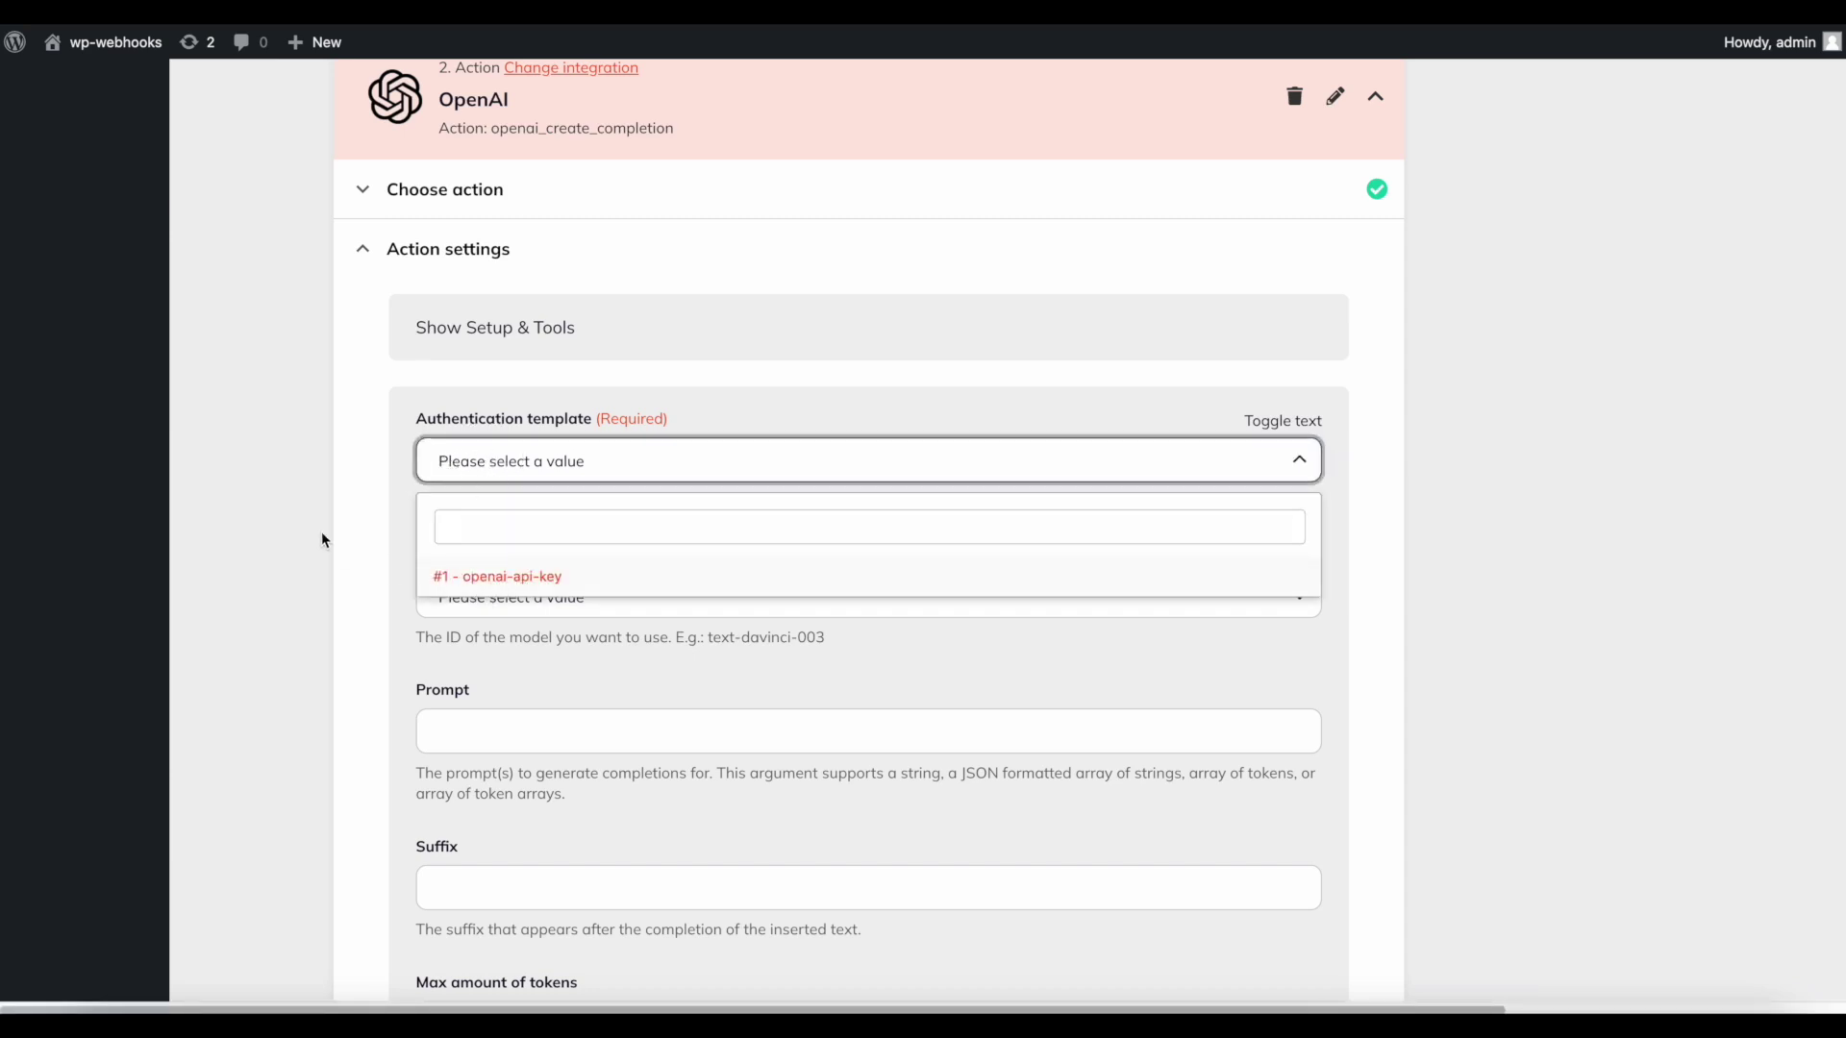
{"action": "left_click", "coordinate": [368, 511]}
- Open the Authentication page for automations in a separate browser tab
{"action": "scroll", "coordinate": [367, 511], "scroll_direction": "up", "scroll_amount": 9}
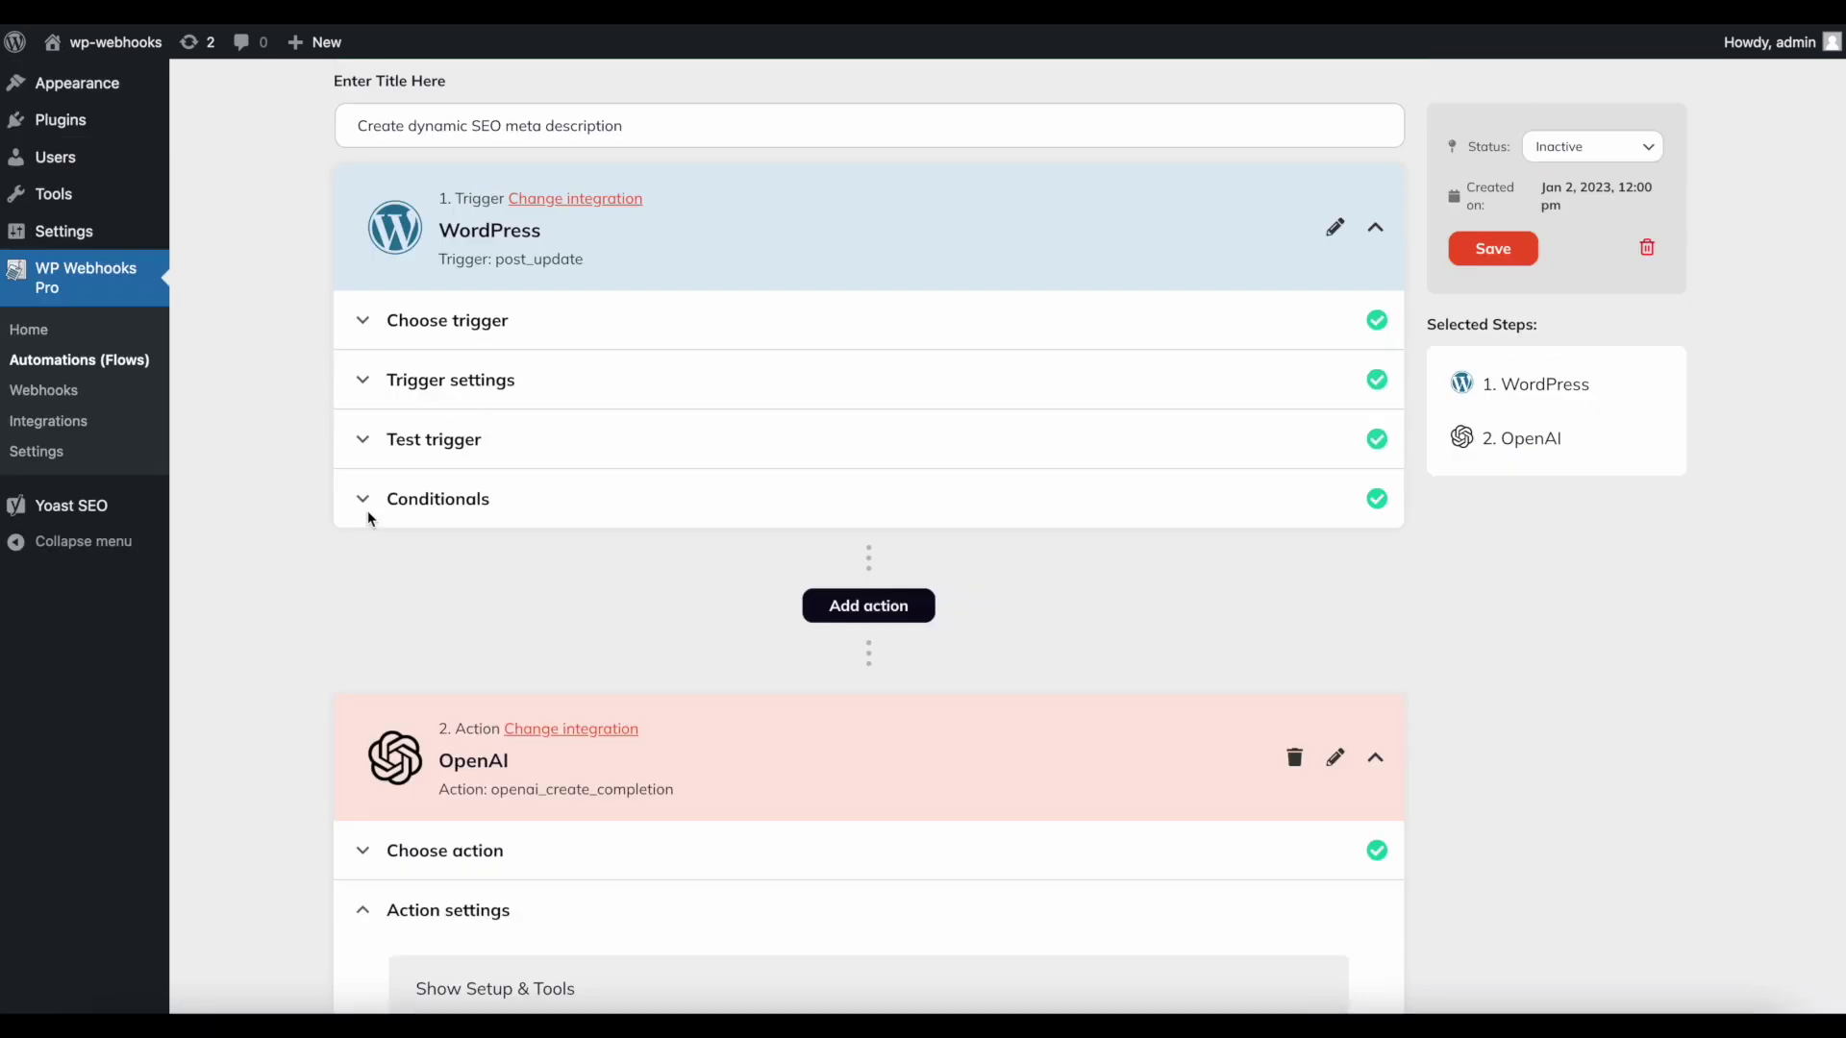
{"action": "mouse_move", "coordinate": [453, 216]}
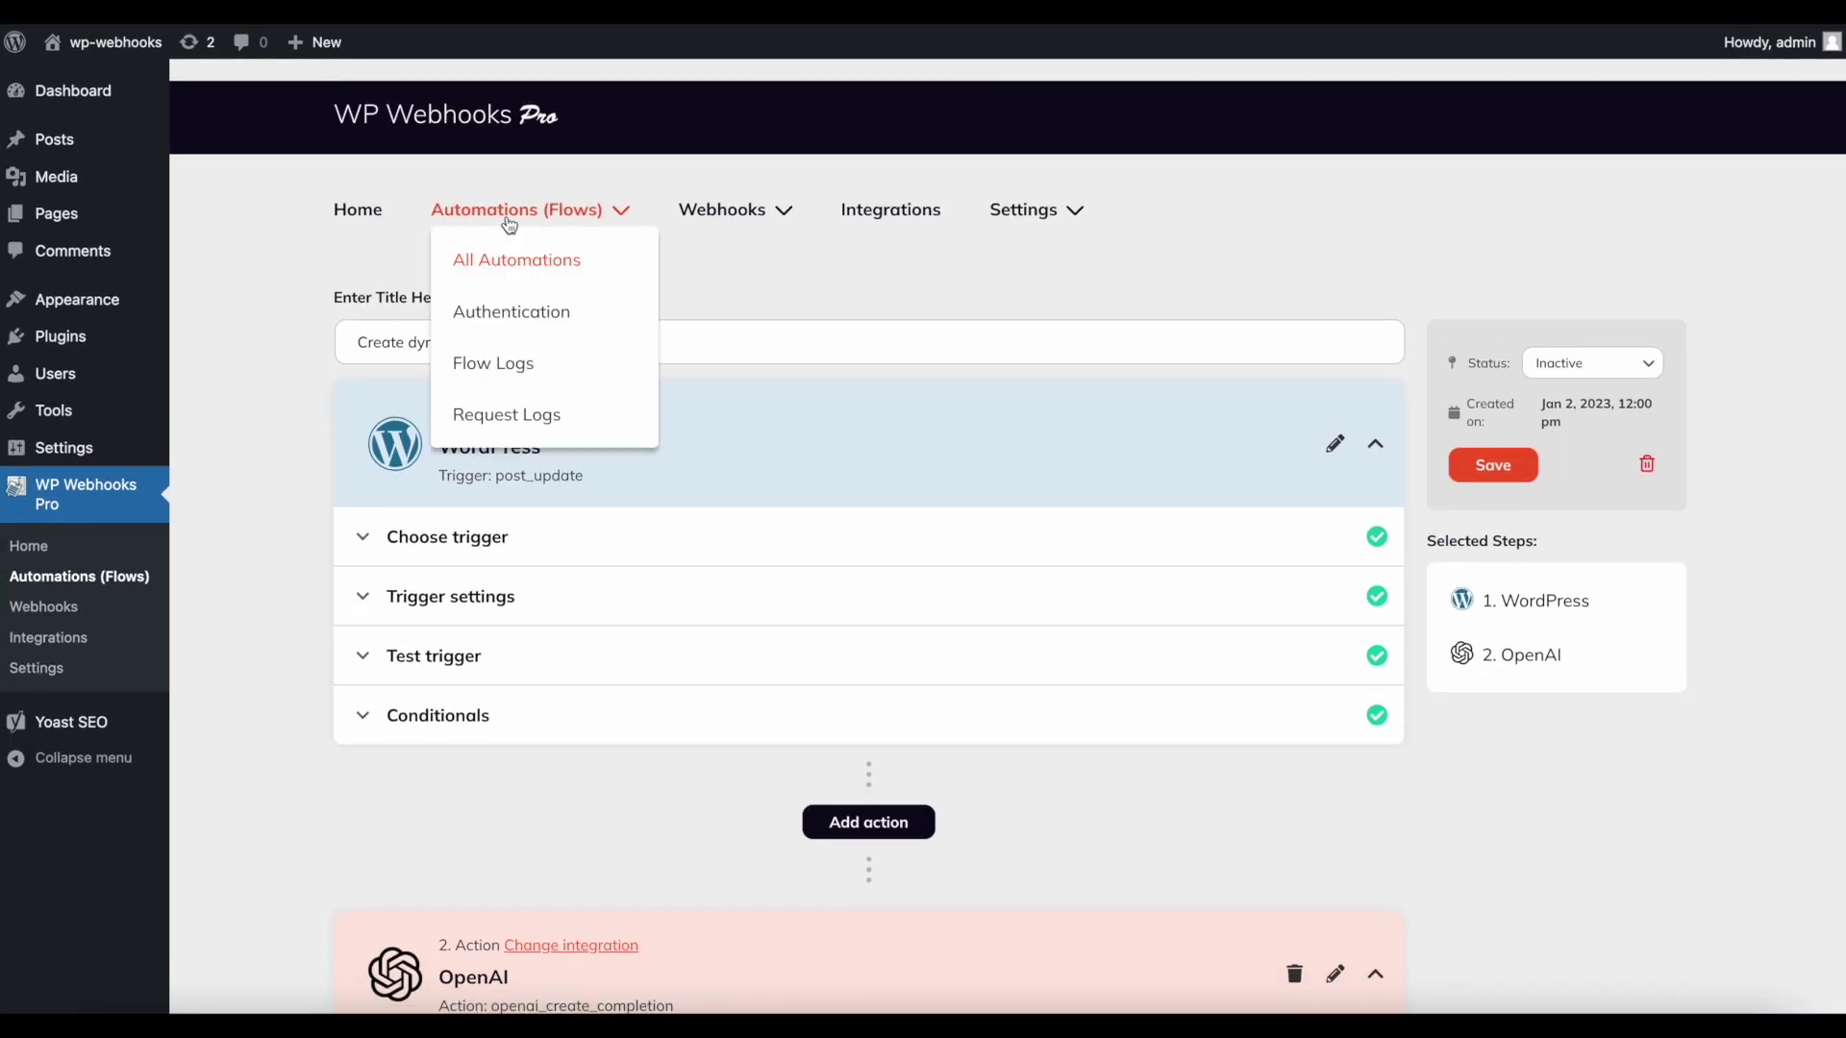
{"action": "right_click", "coordinate": [500, 313]}
{"action": "left_click", "coordinate": [513, 332]}
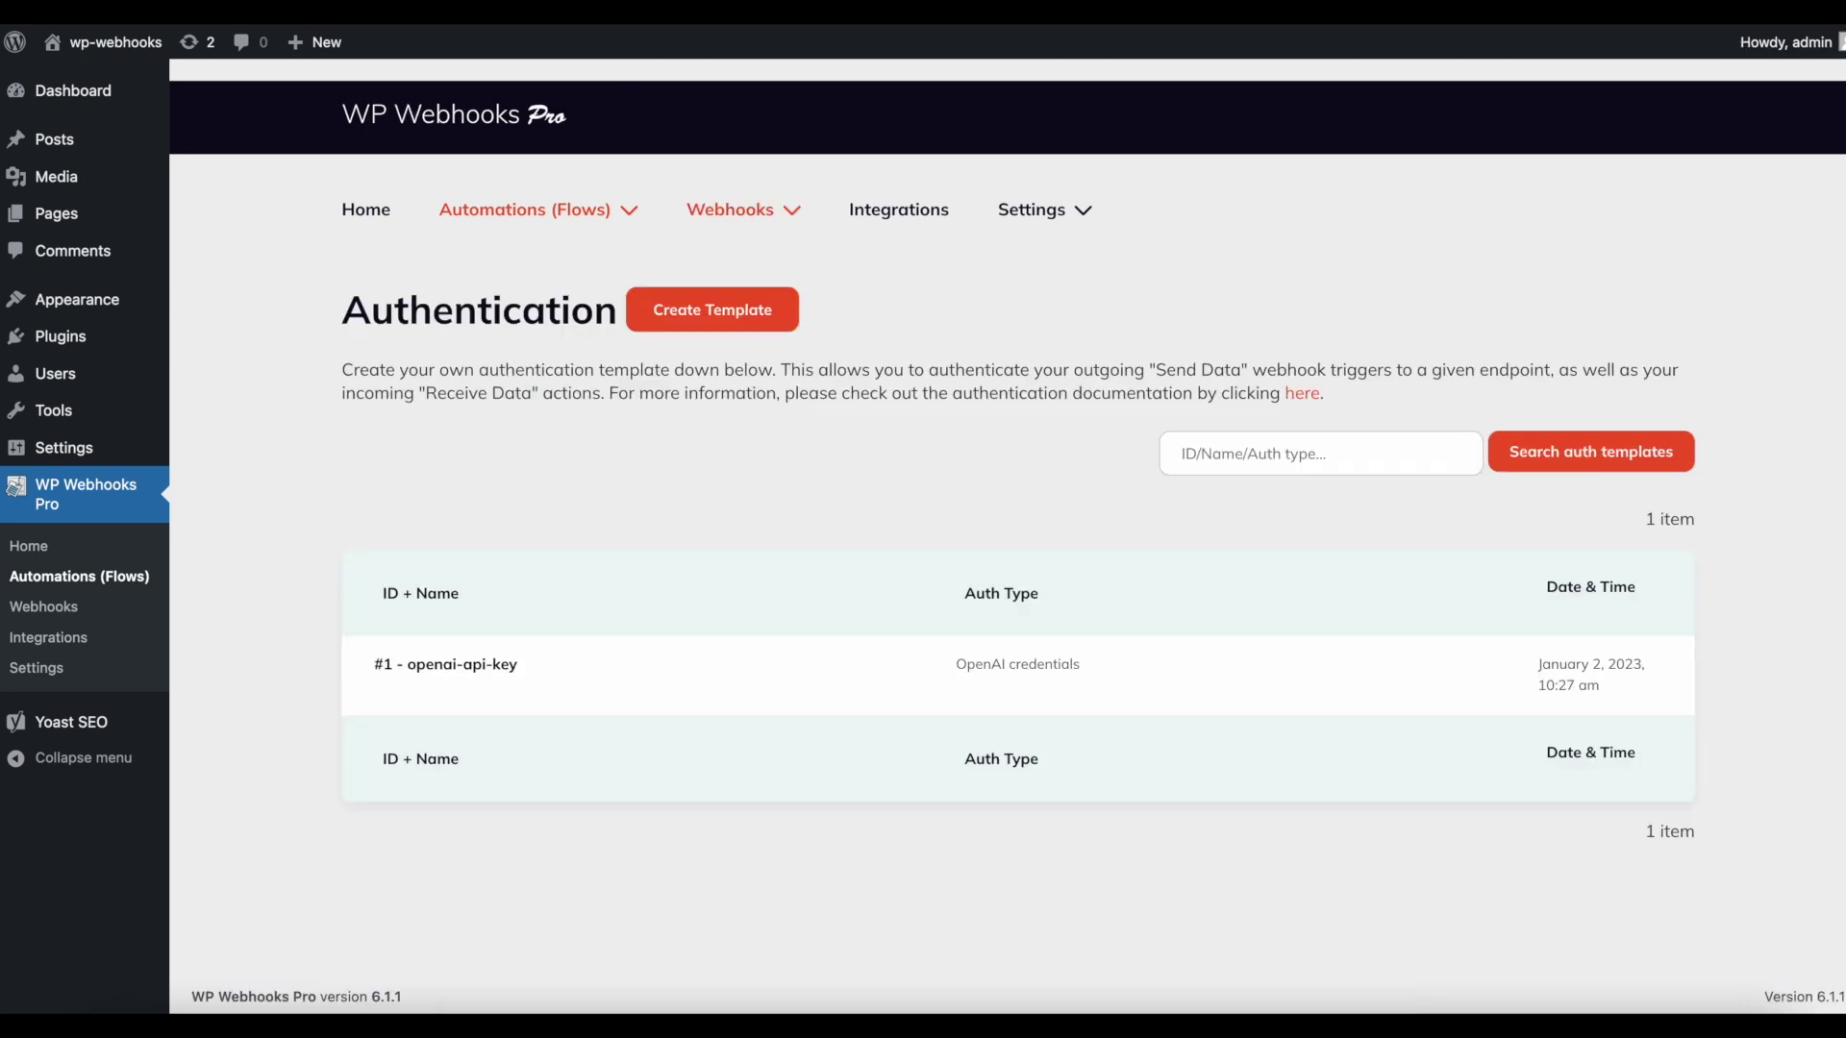
- Create an authentication template named "demo credentials" with the auth type OpenAI credentials
{"action": "left_click", "coordinate": [712, 310]}
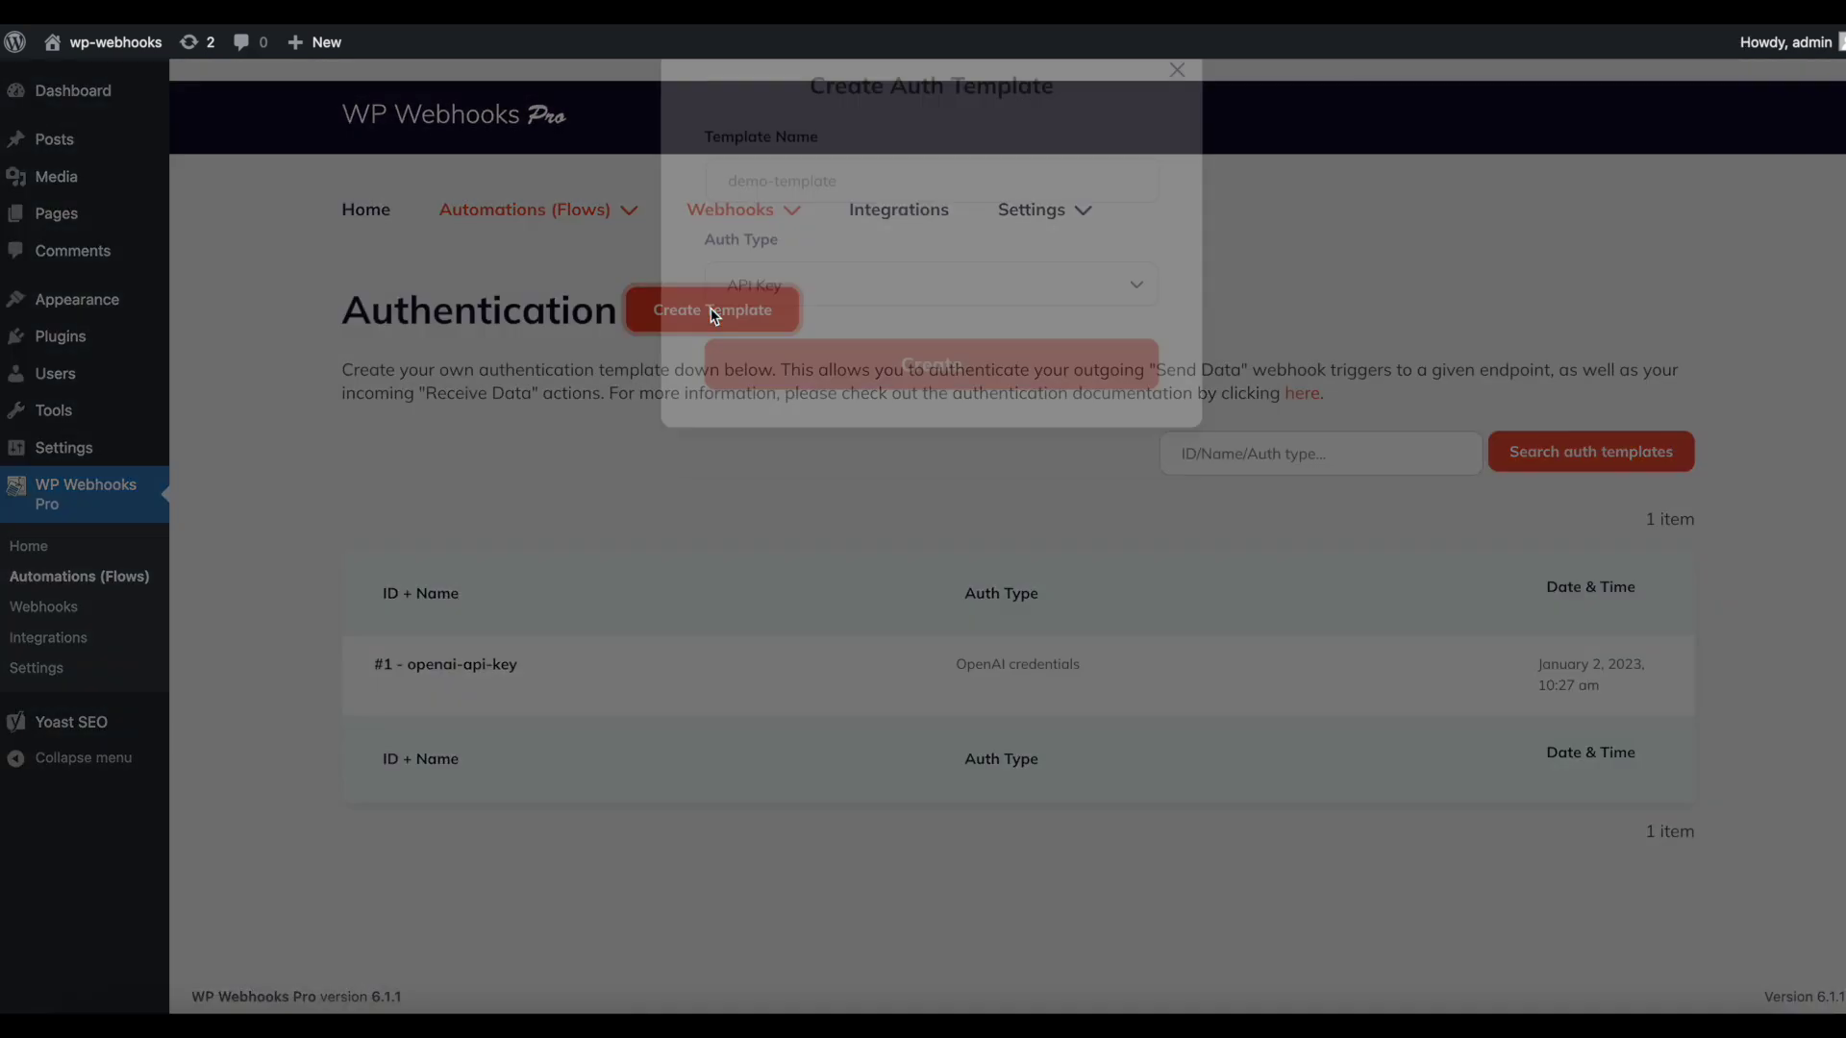
{"action": "left_click", "coordinate": [730, 225]}
{"action": "left_click", "coordinate": [821, 327]}
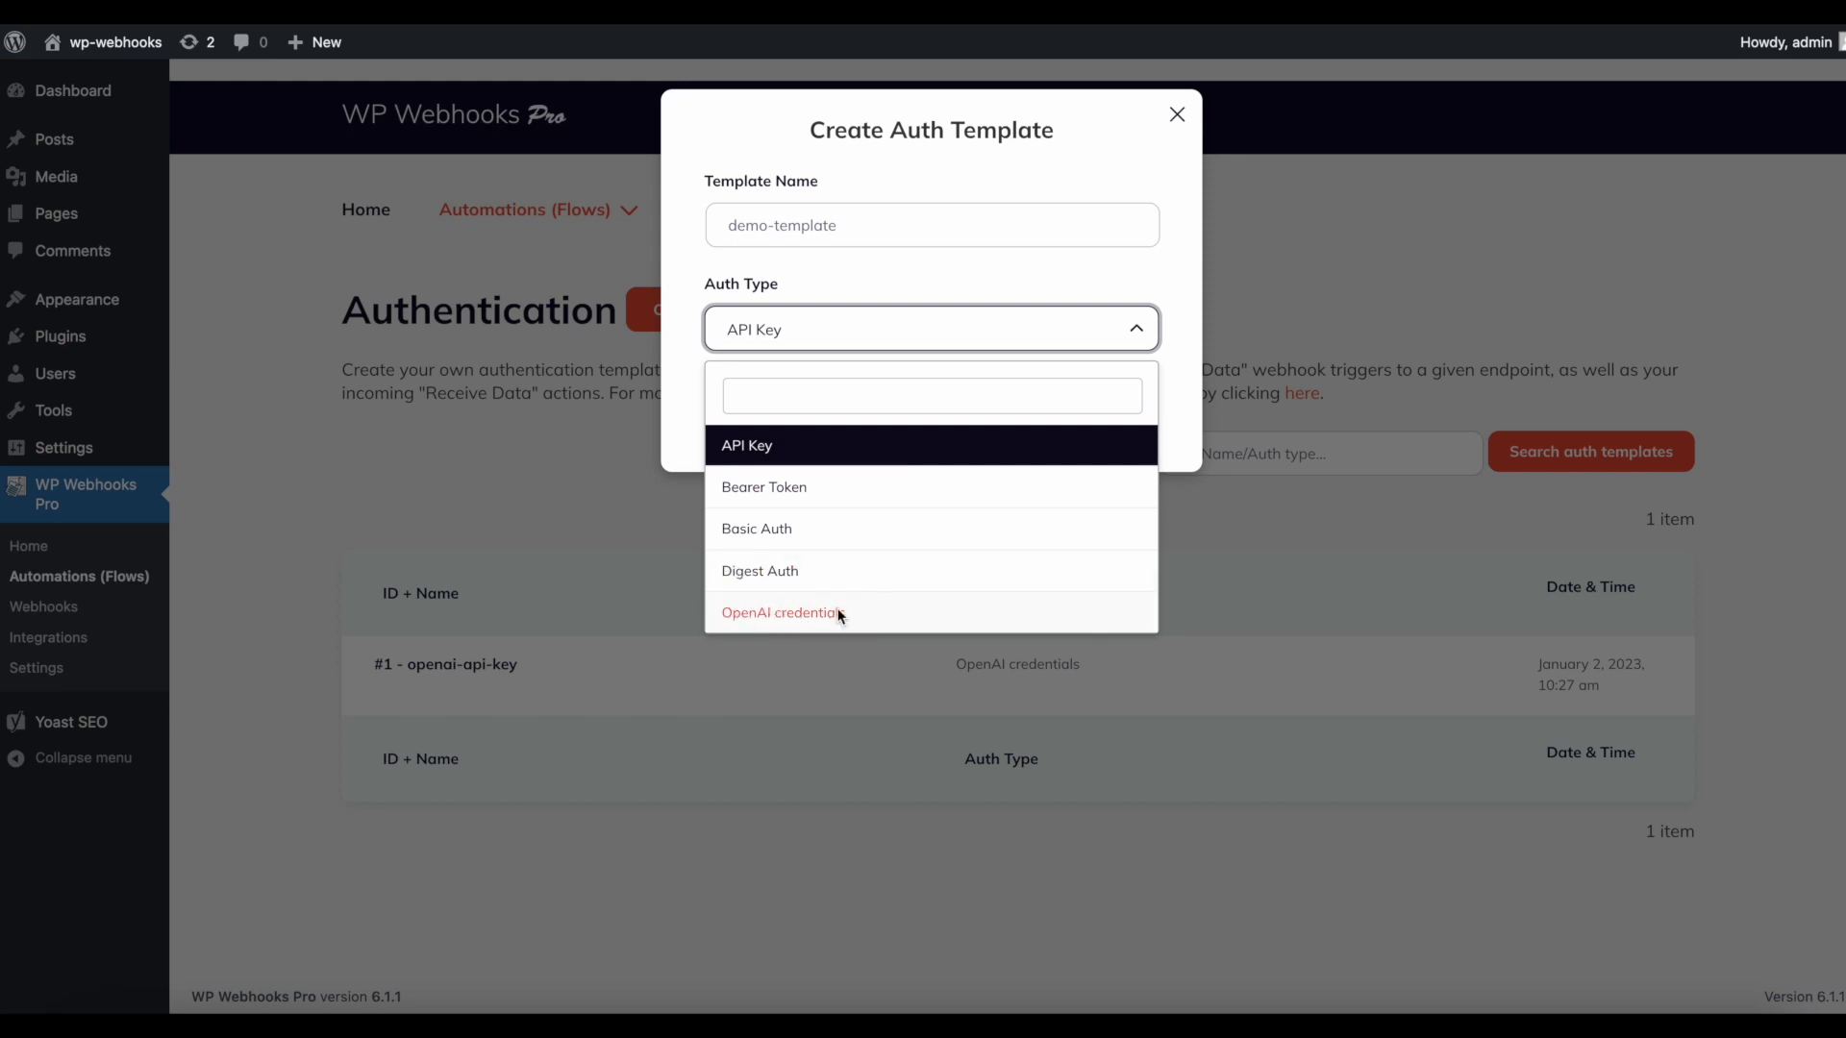
{"action": "left_click", "coordinate": [776, 615]}
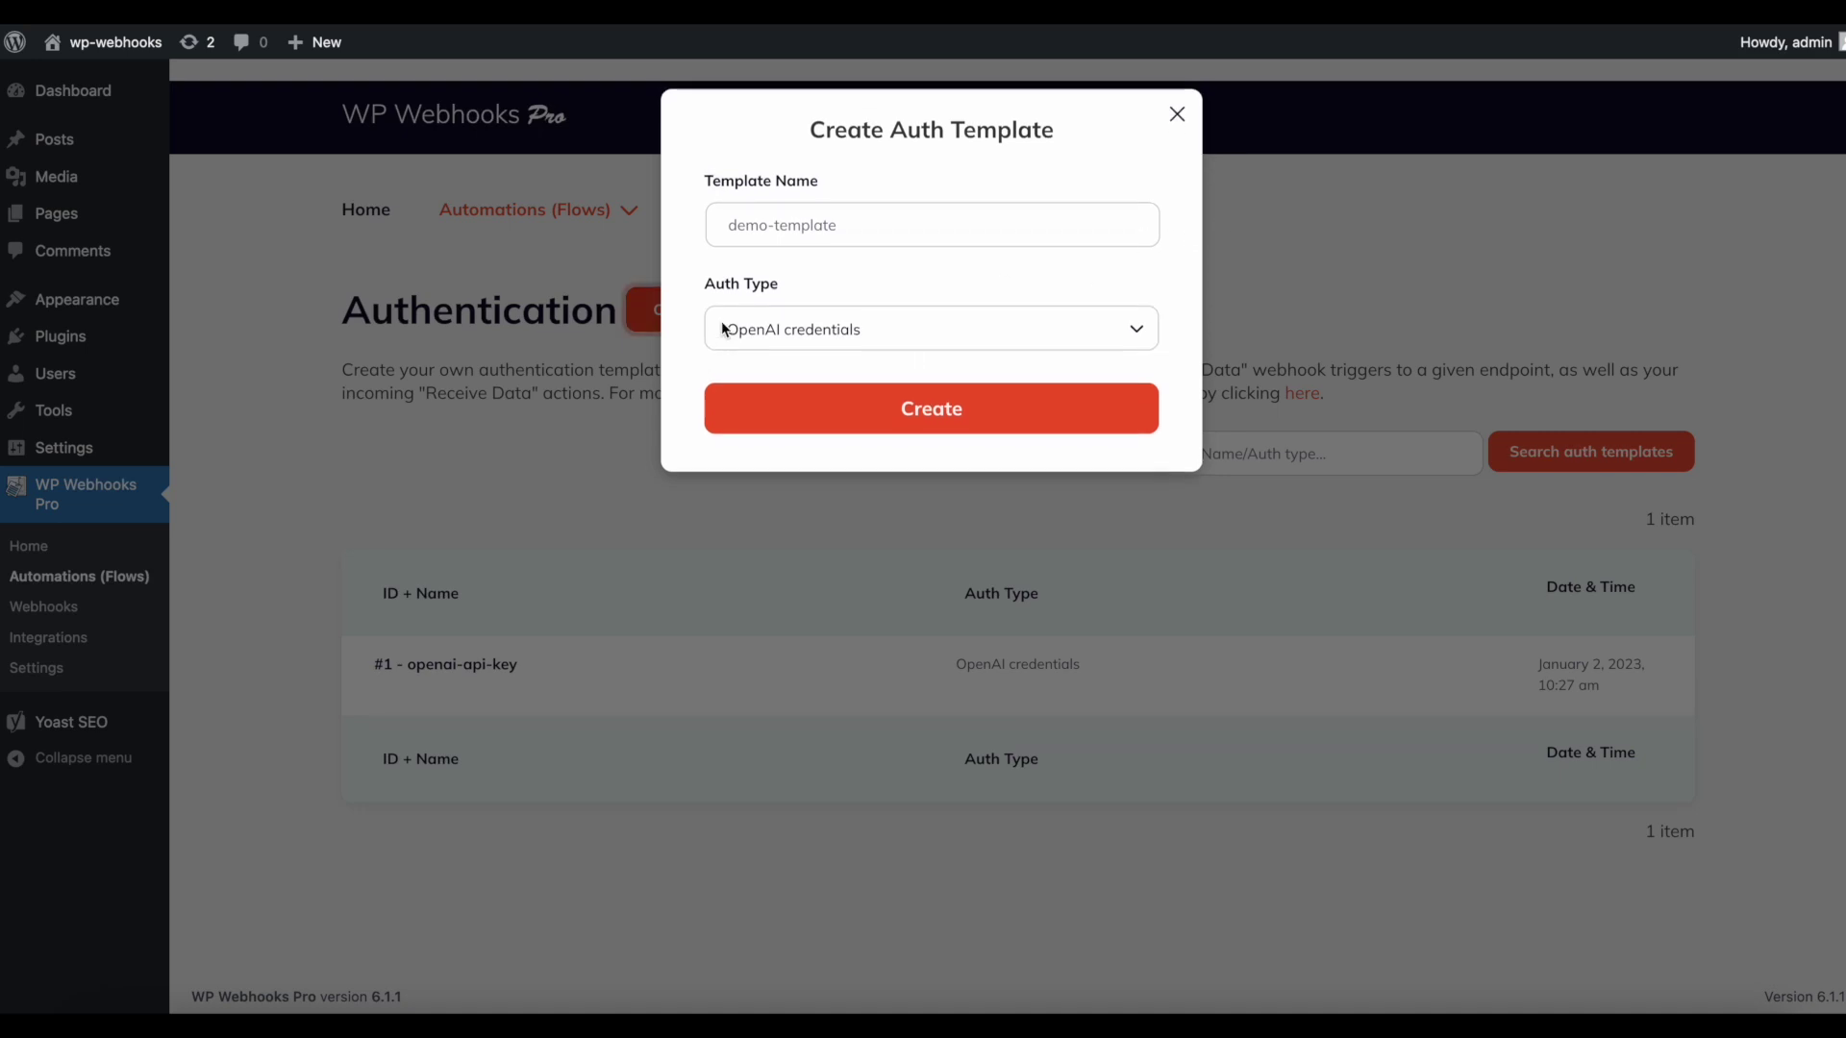
{"action": "left_click", "coordinate": [848, 227]}
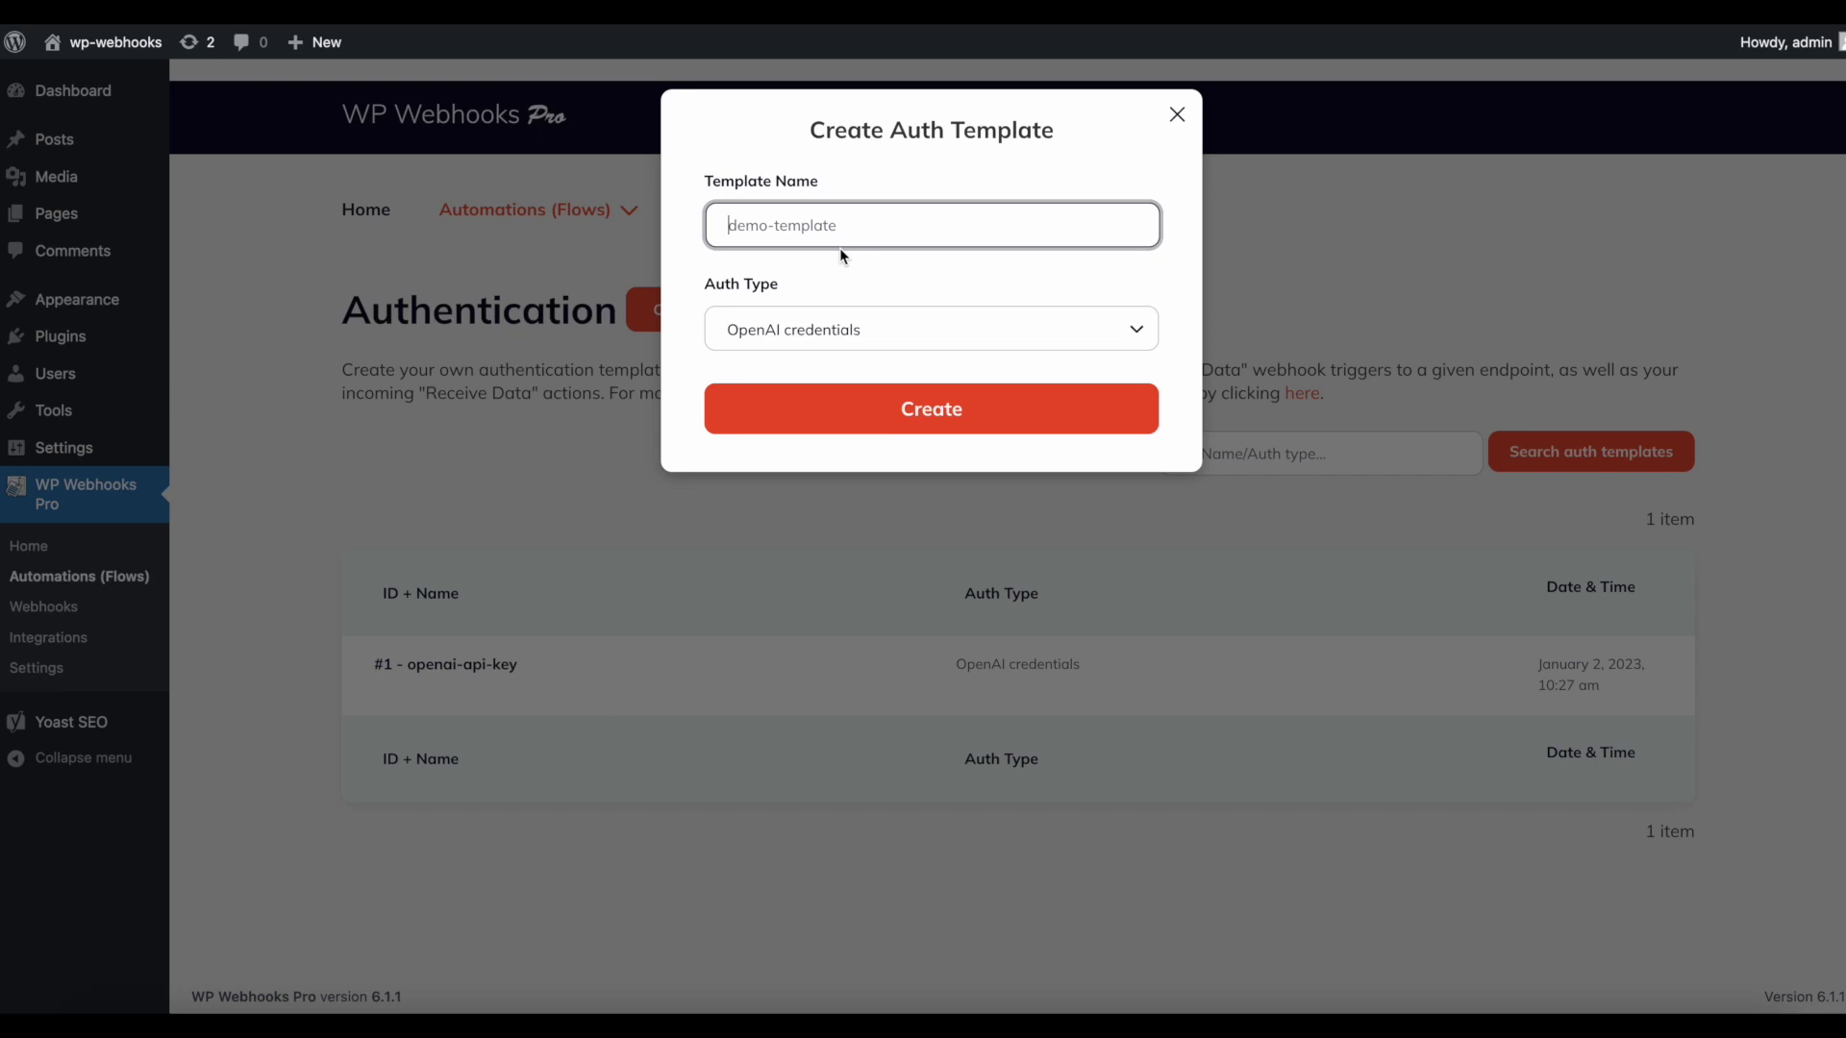
{"action": "type", "text": "demo credentials"}
{"action": "left_click", "coordinate": [892, 408]}
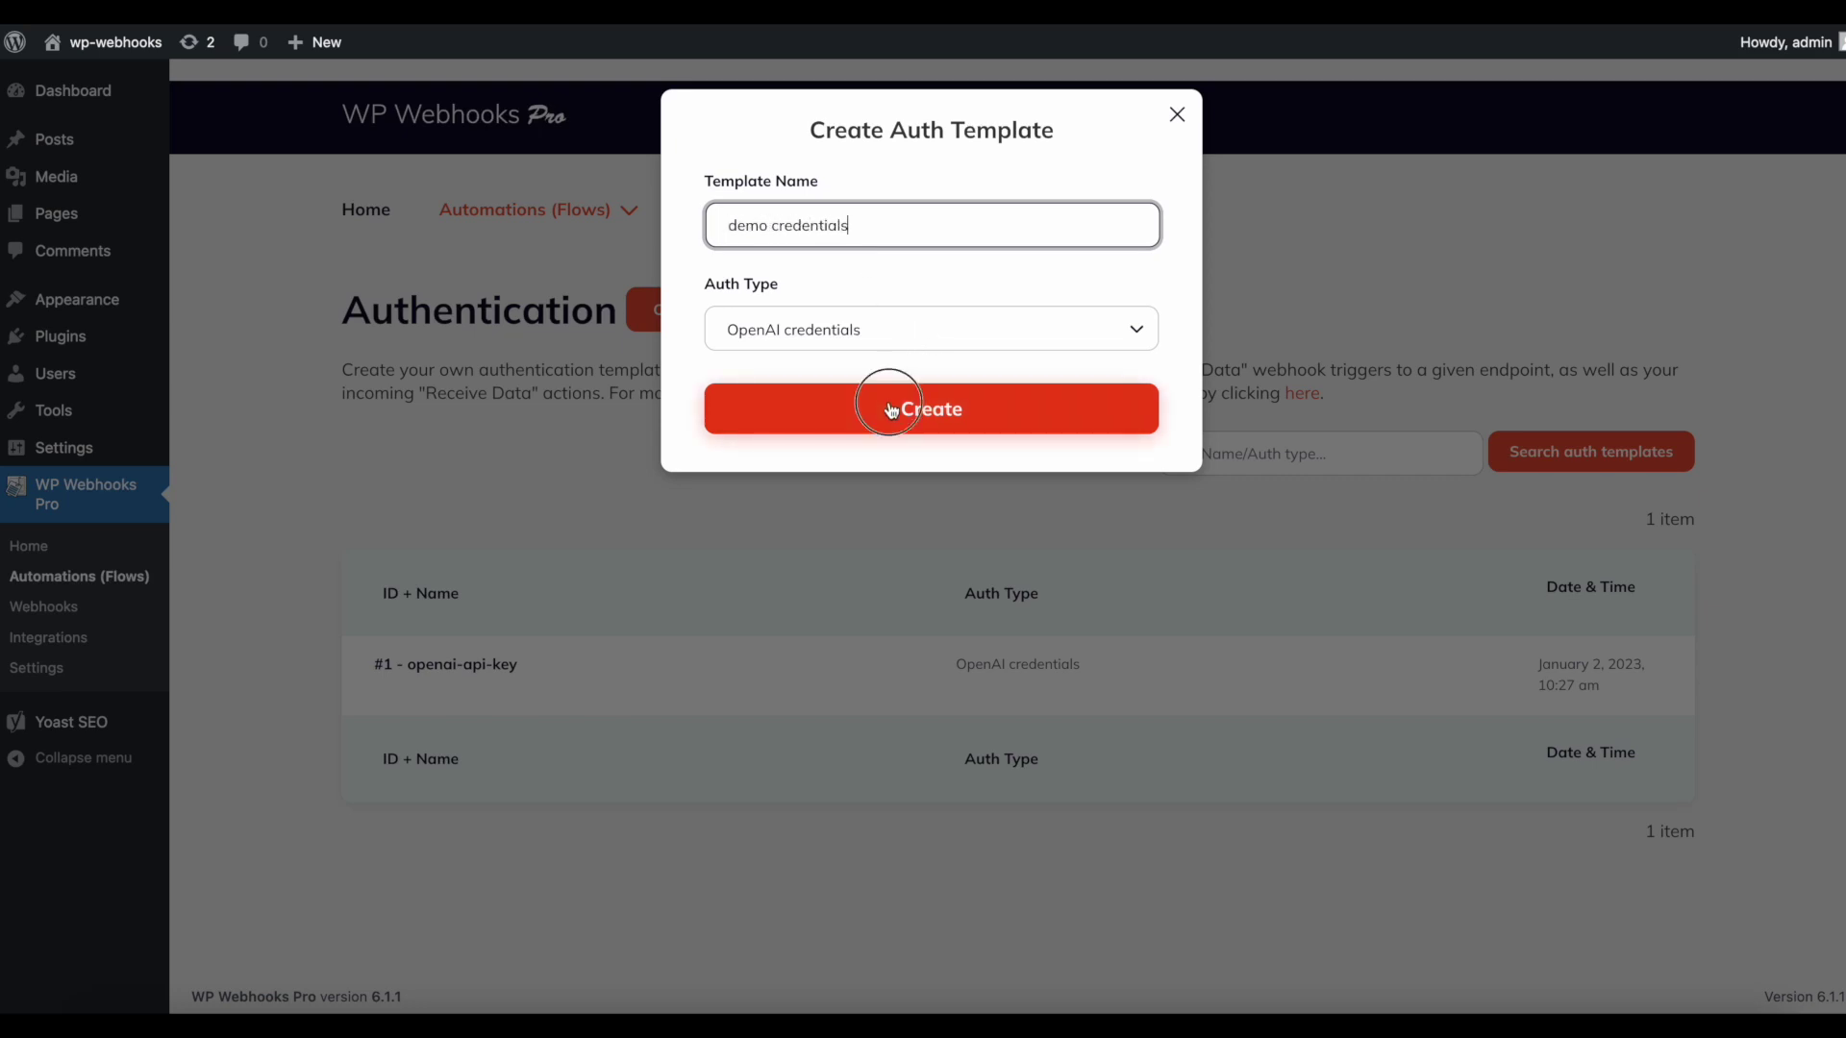
- Open the new demo-credentials template, examine its API key and Organization ID fields, and return to the flow
{"action": "left_click", "coordinate": [446, 732]}
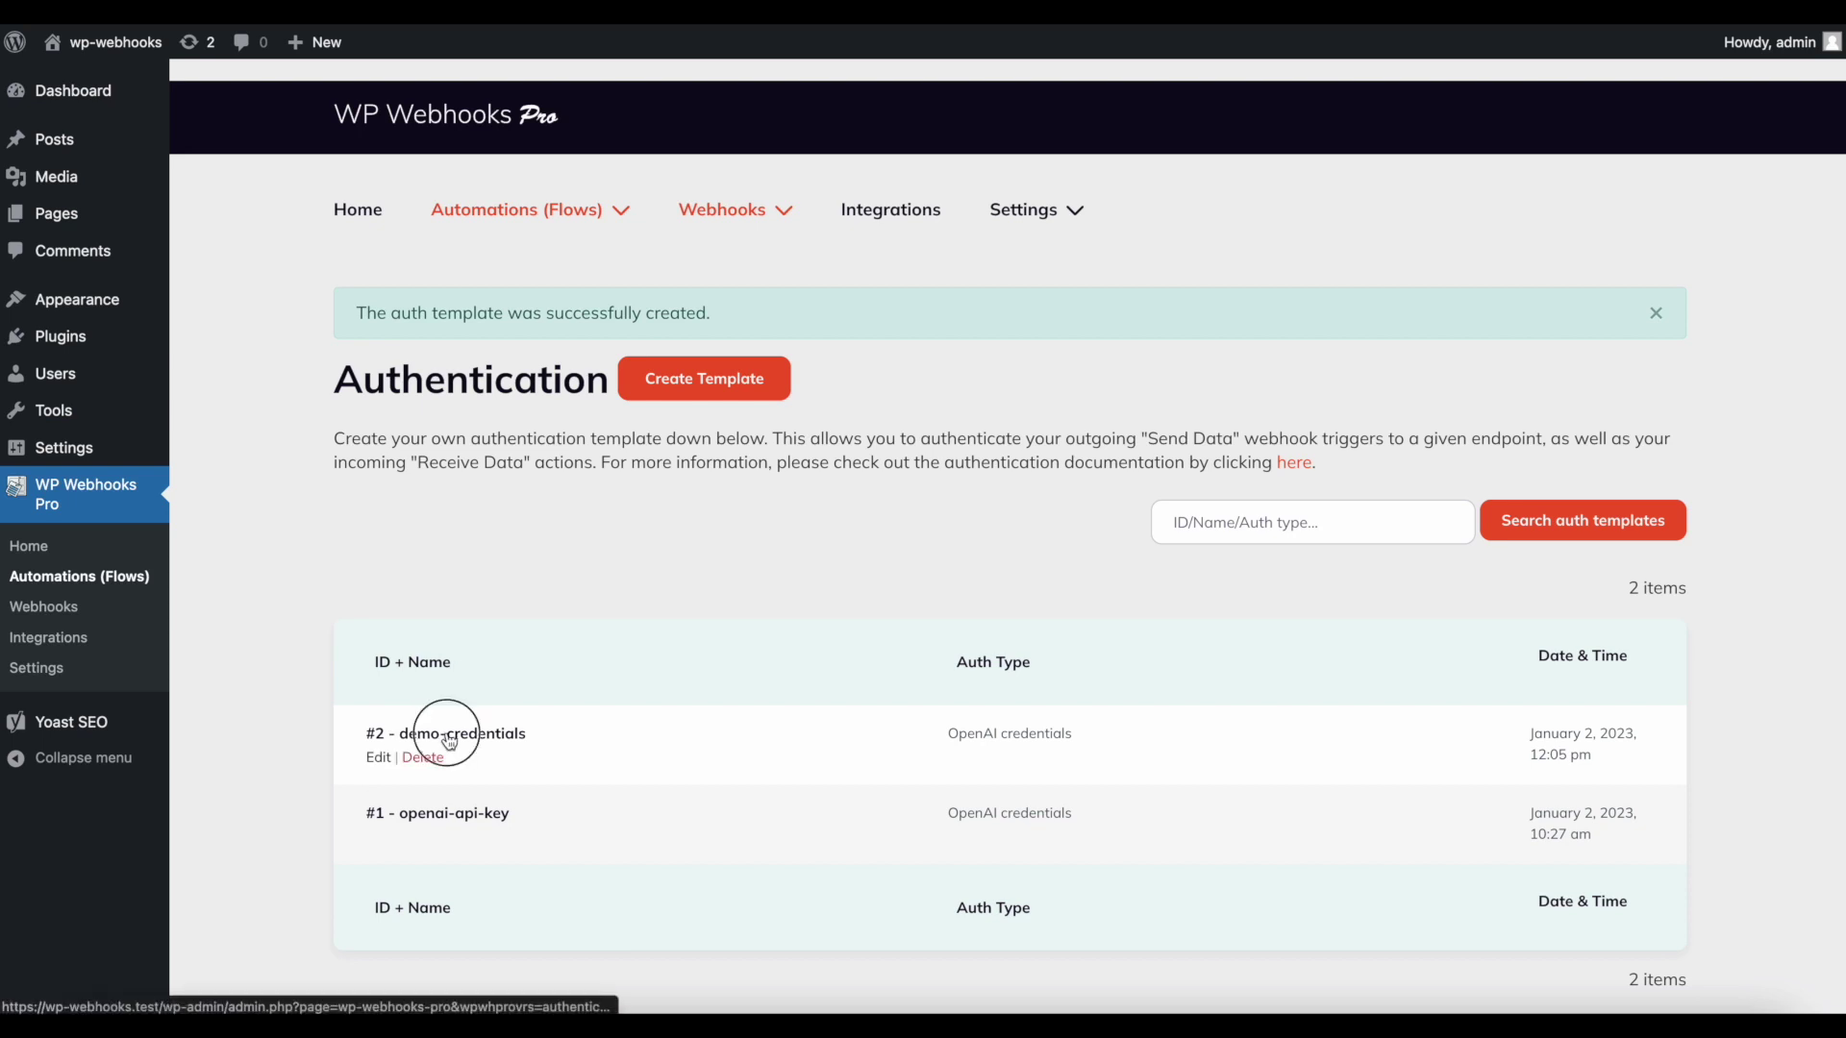
{"action": "left_click", "coordinate": [538, 529]}
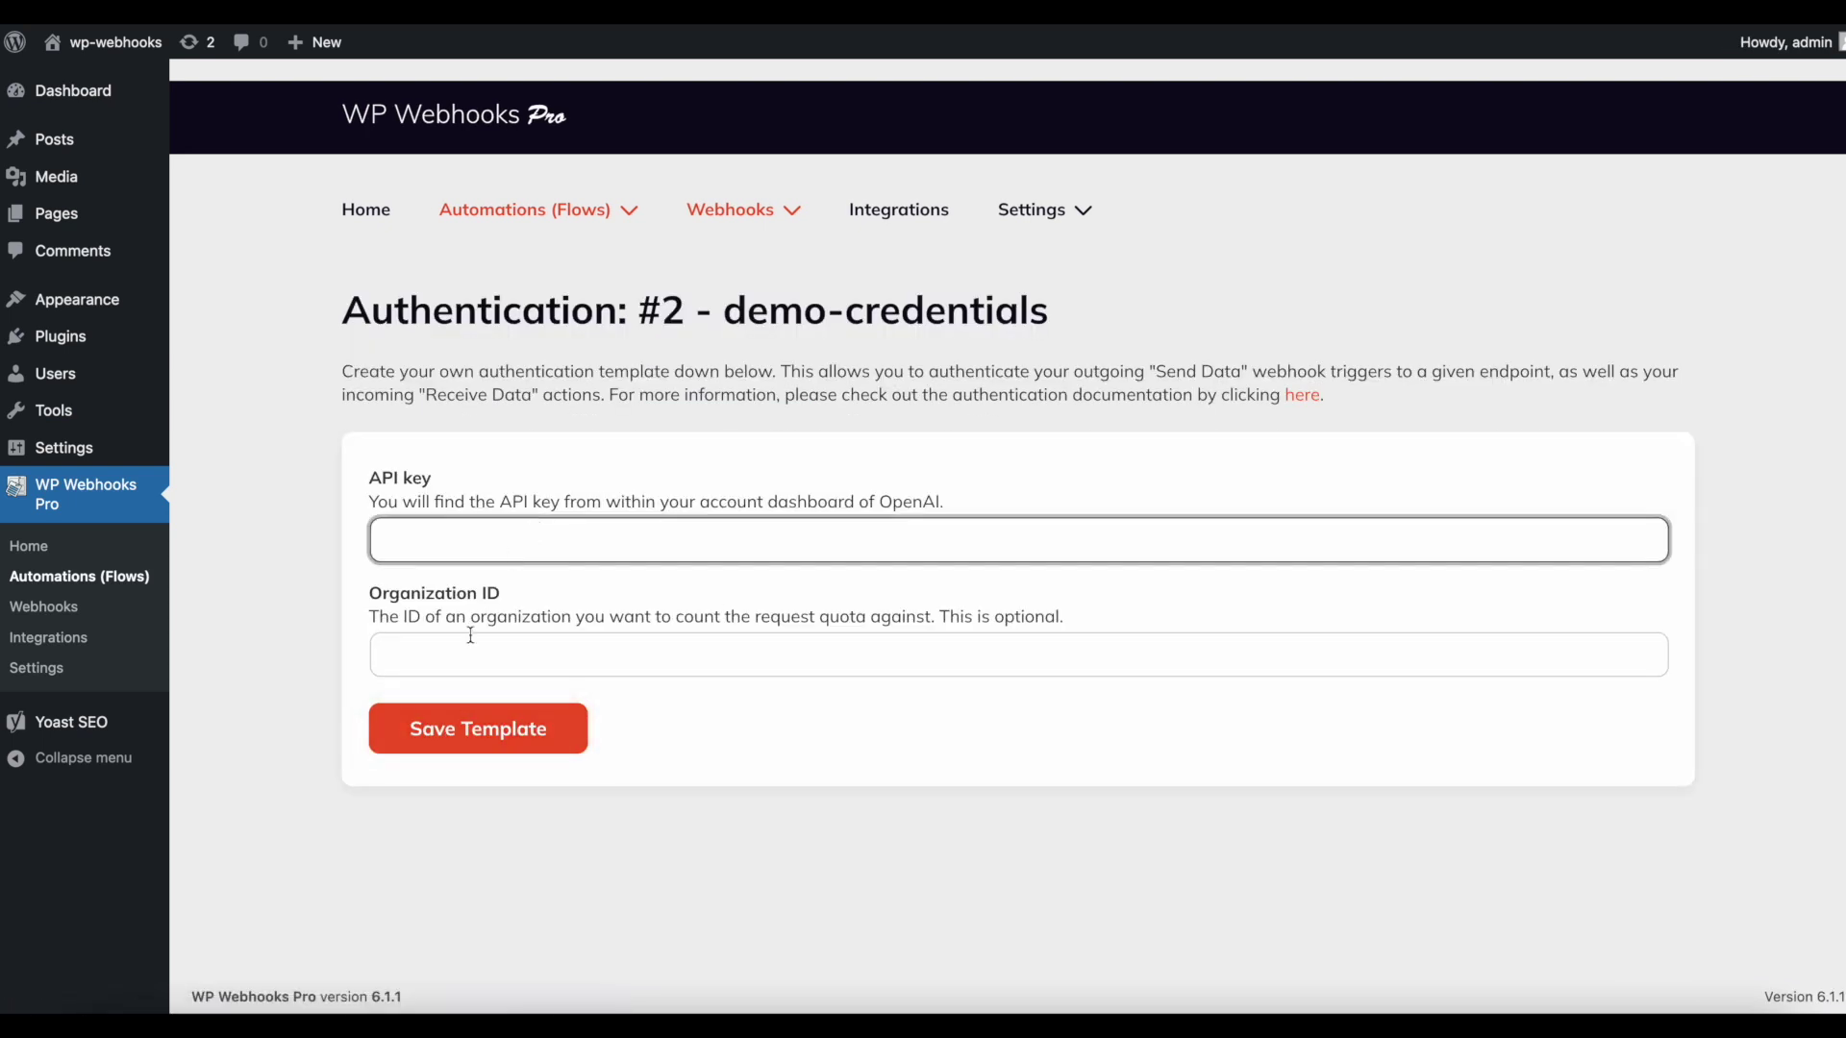
{"action": "left_click", "coordinate": [1187, 352]}
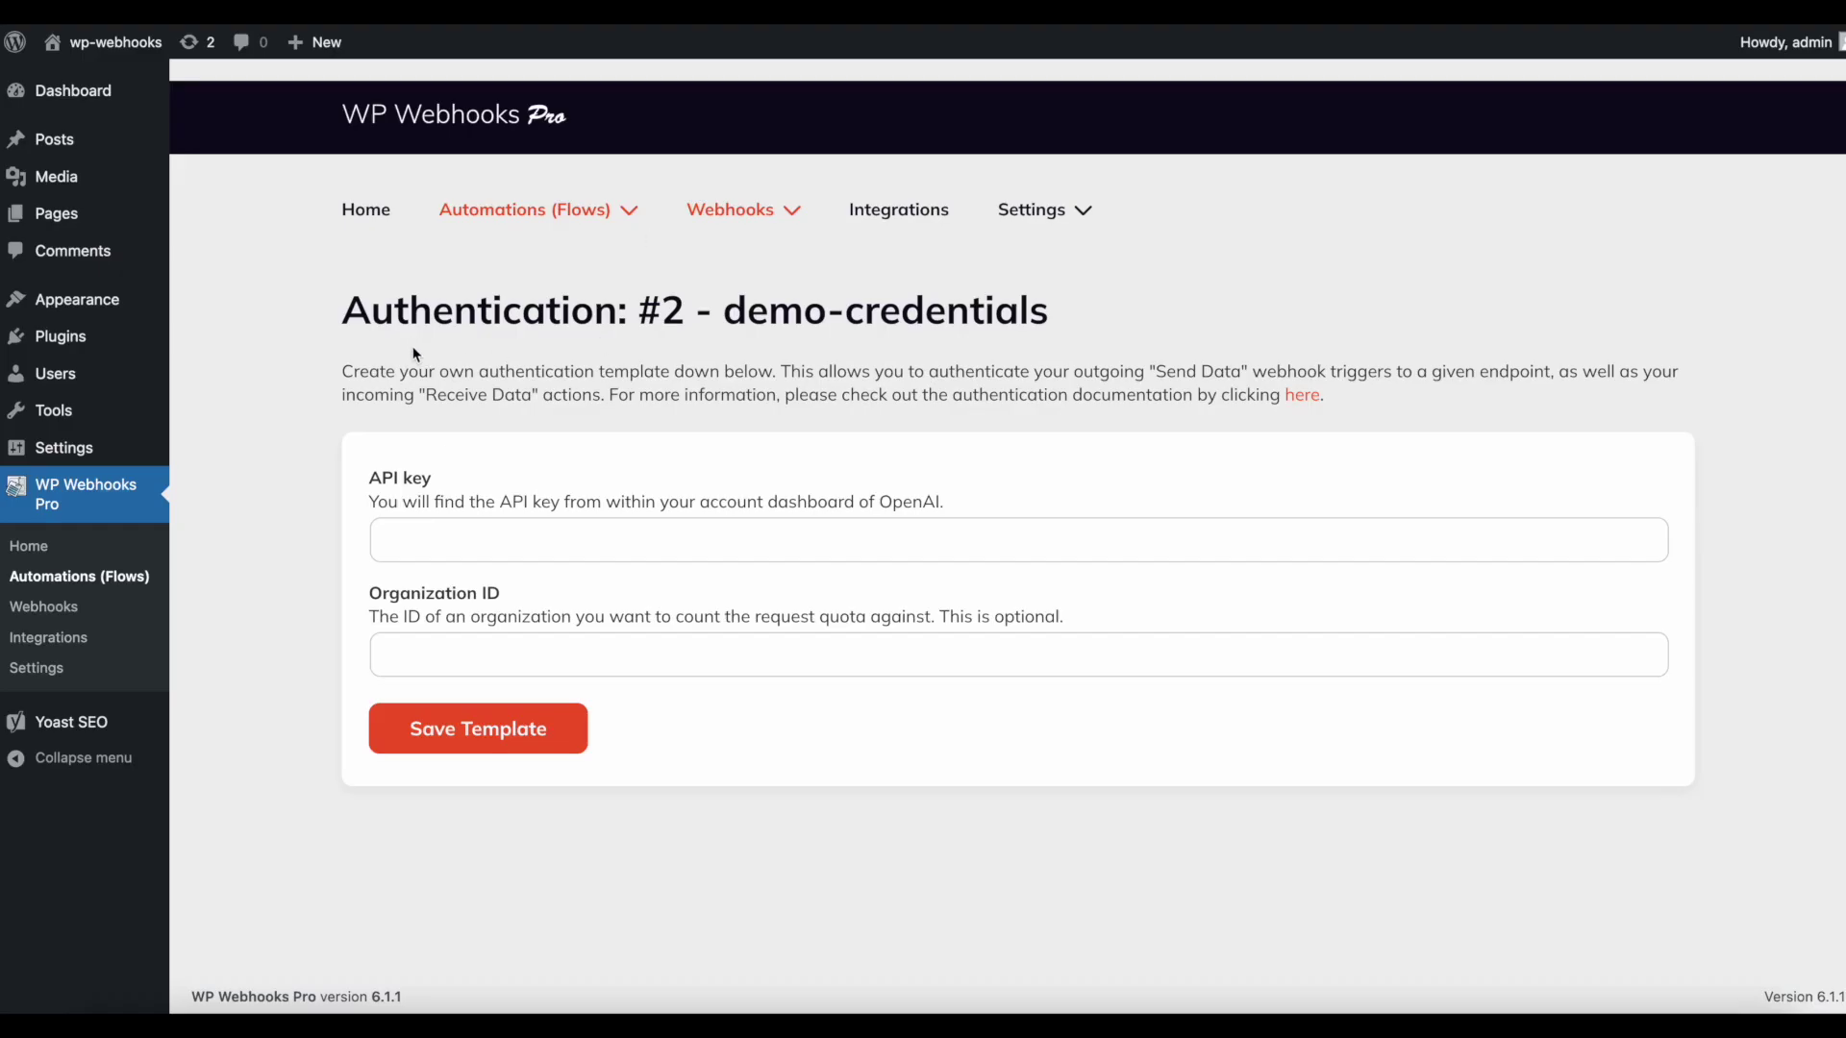
{"action": "left_click", "coordinate": [479, 537]}
{"action": "left_click", "coordinate": [427, 649]}
{"action": "left_click_drag", "start_coordinate": [500, 593], "coordinate": [350, 589]}
{"action": "left_click", "coordinate": [290, 606]}
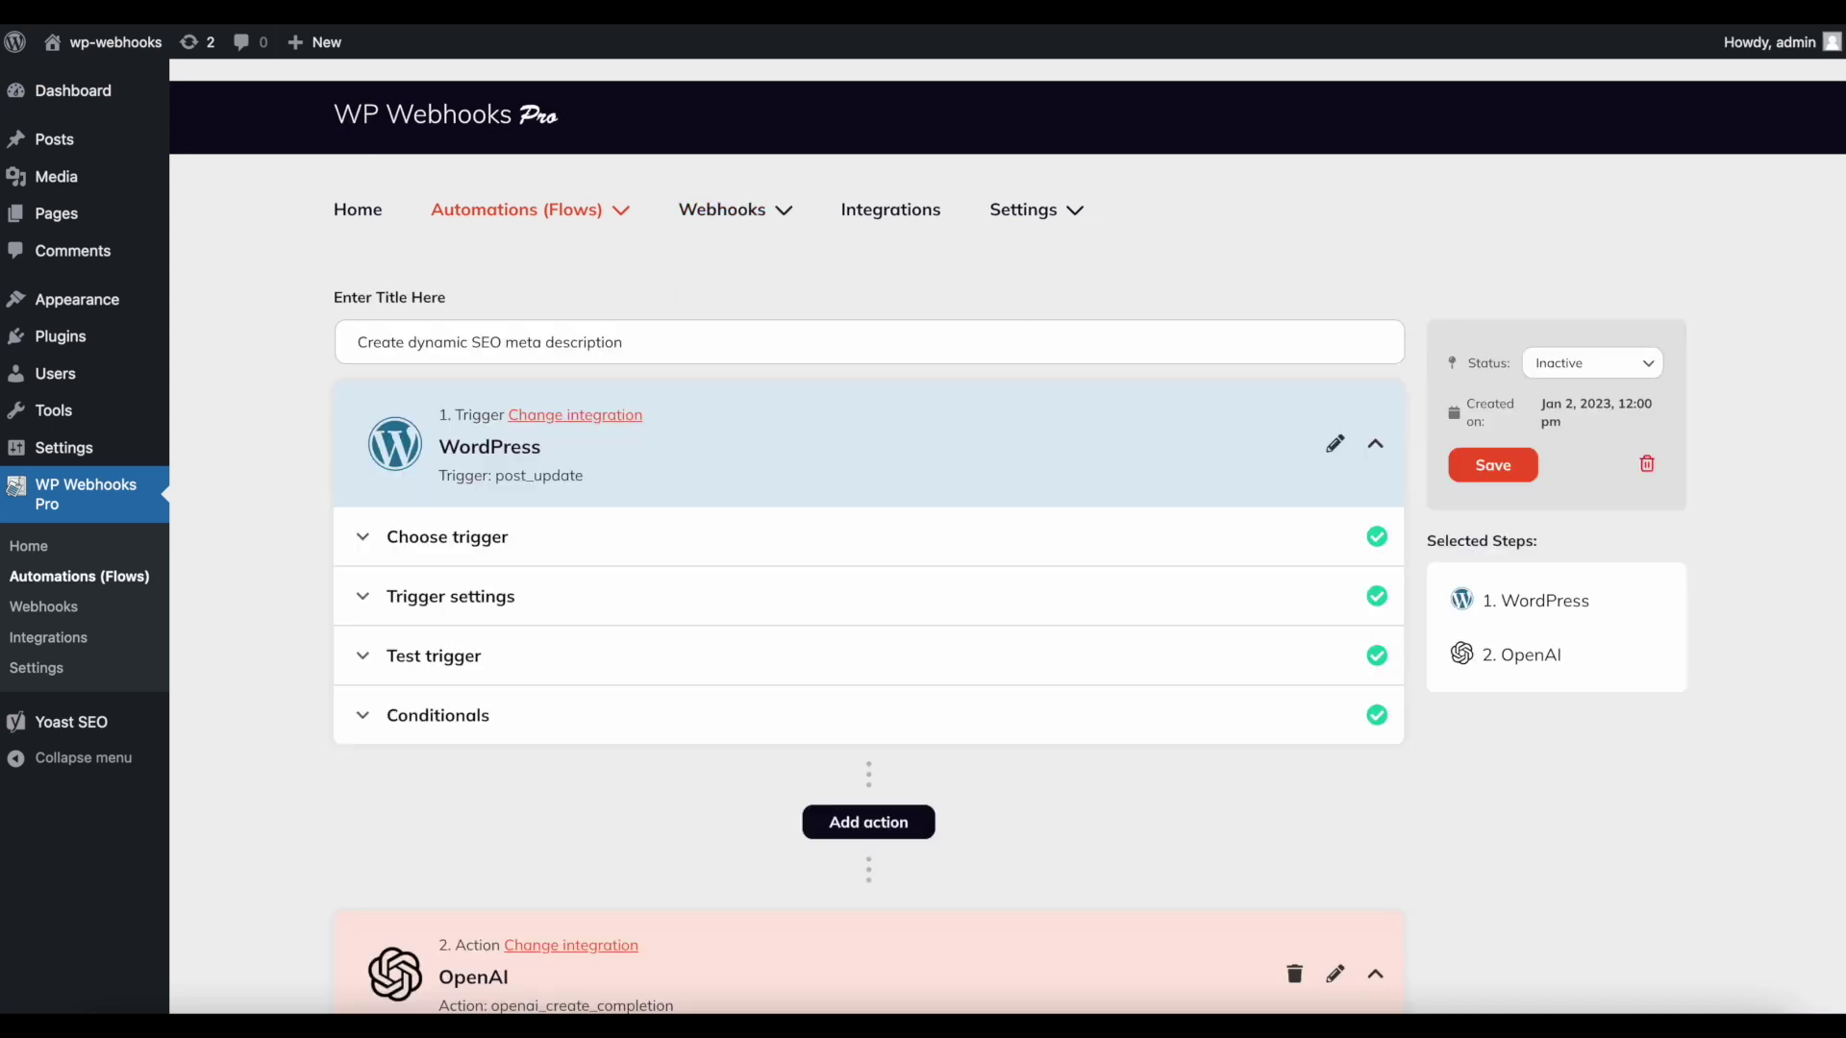
- Set the OpenAI action's authentication template to #1 - openai-api-key and its model to text-davinci-003
{"action": "scroll", "coordinate": [445, 638], "scroll_direction": "down", "scroll_amount": 7}
{"action": "left_click", "coordinate": [447, 640]}
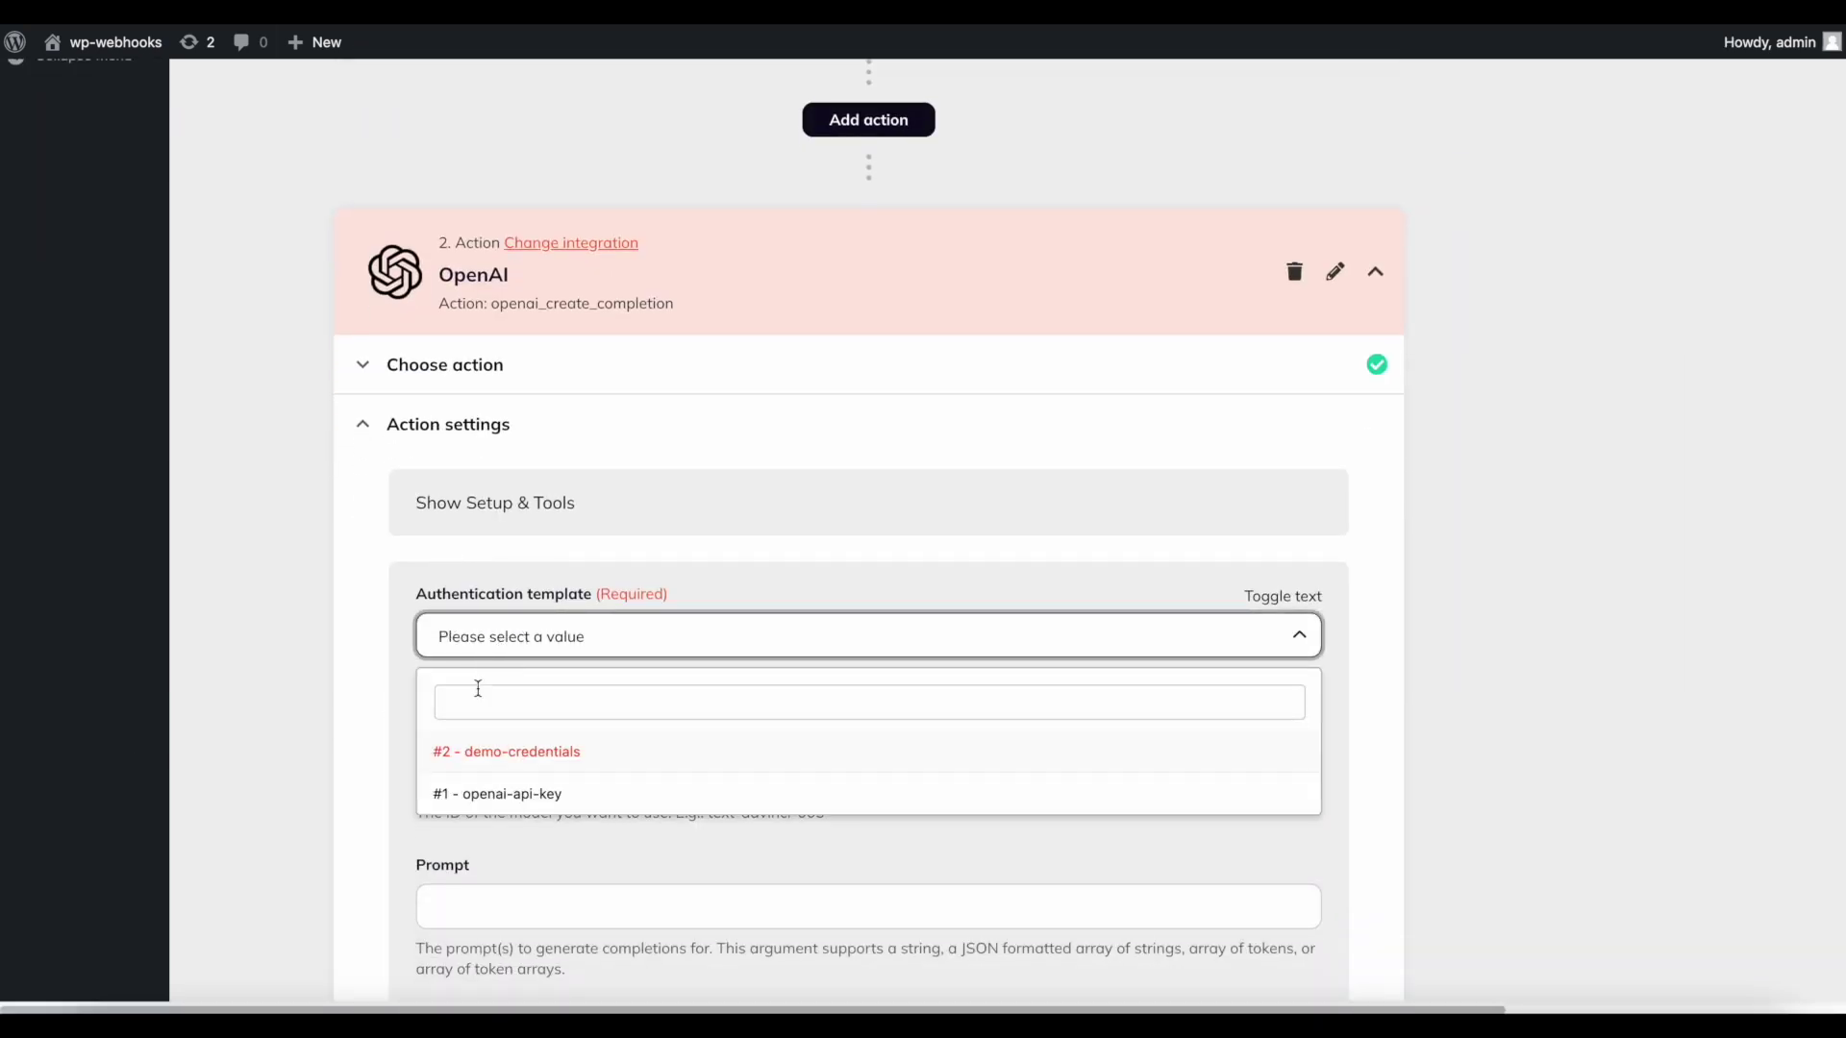
{"action": "left_click", "coordinate": [476, 796]}
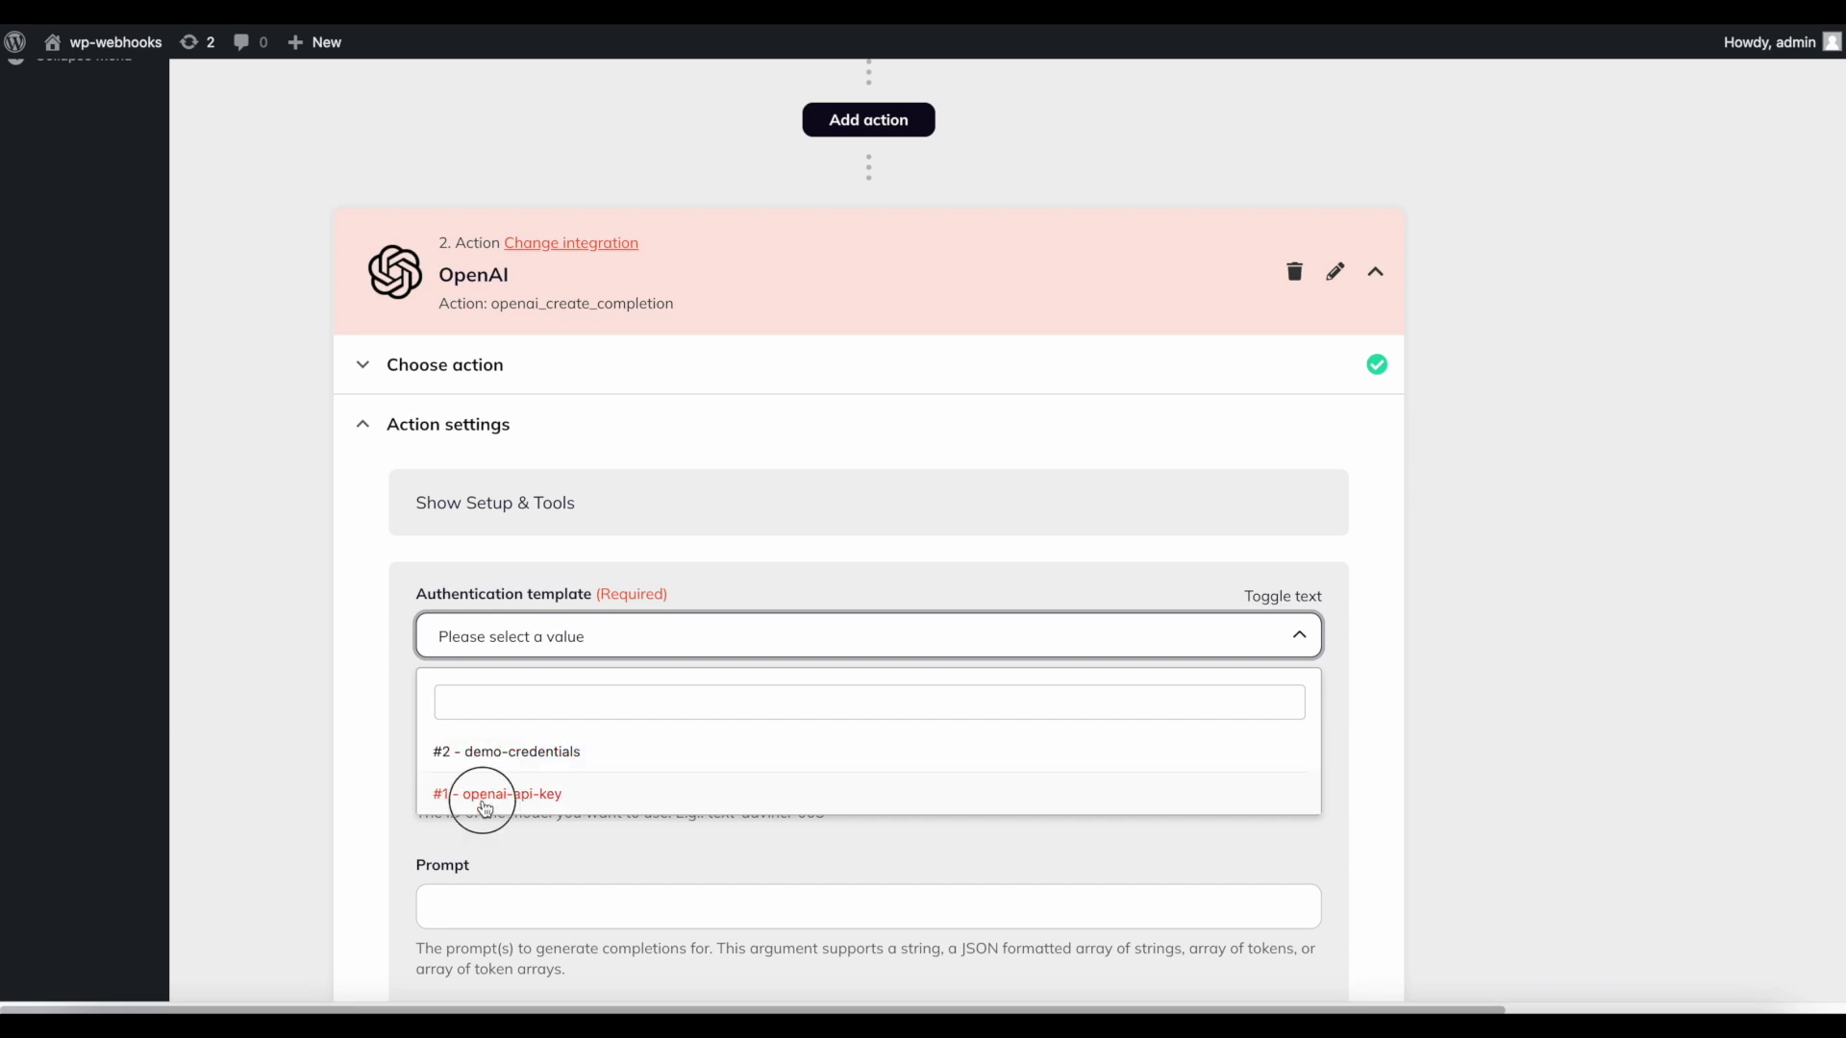
{"action": "scroll", "coordinate": [354, 750], "scroll_direction": "down", "scroll_amount": 3}
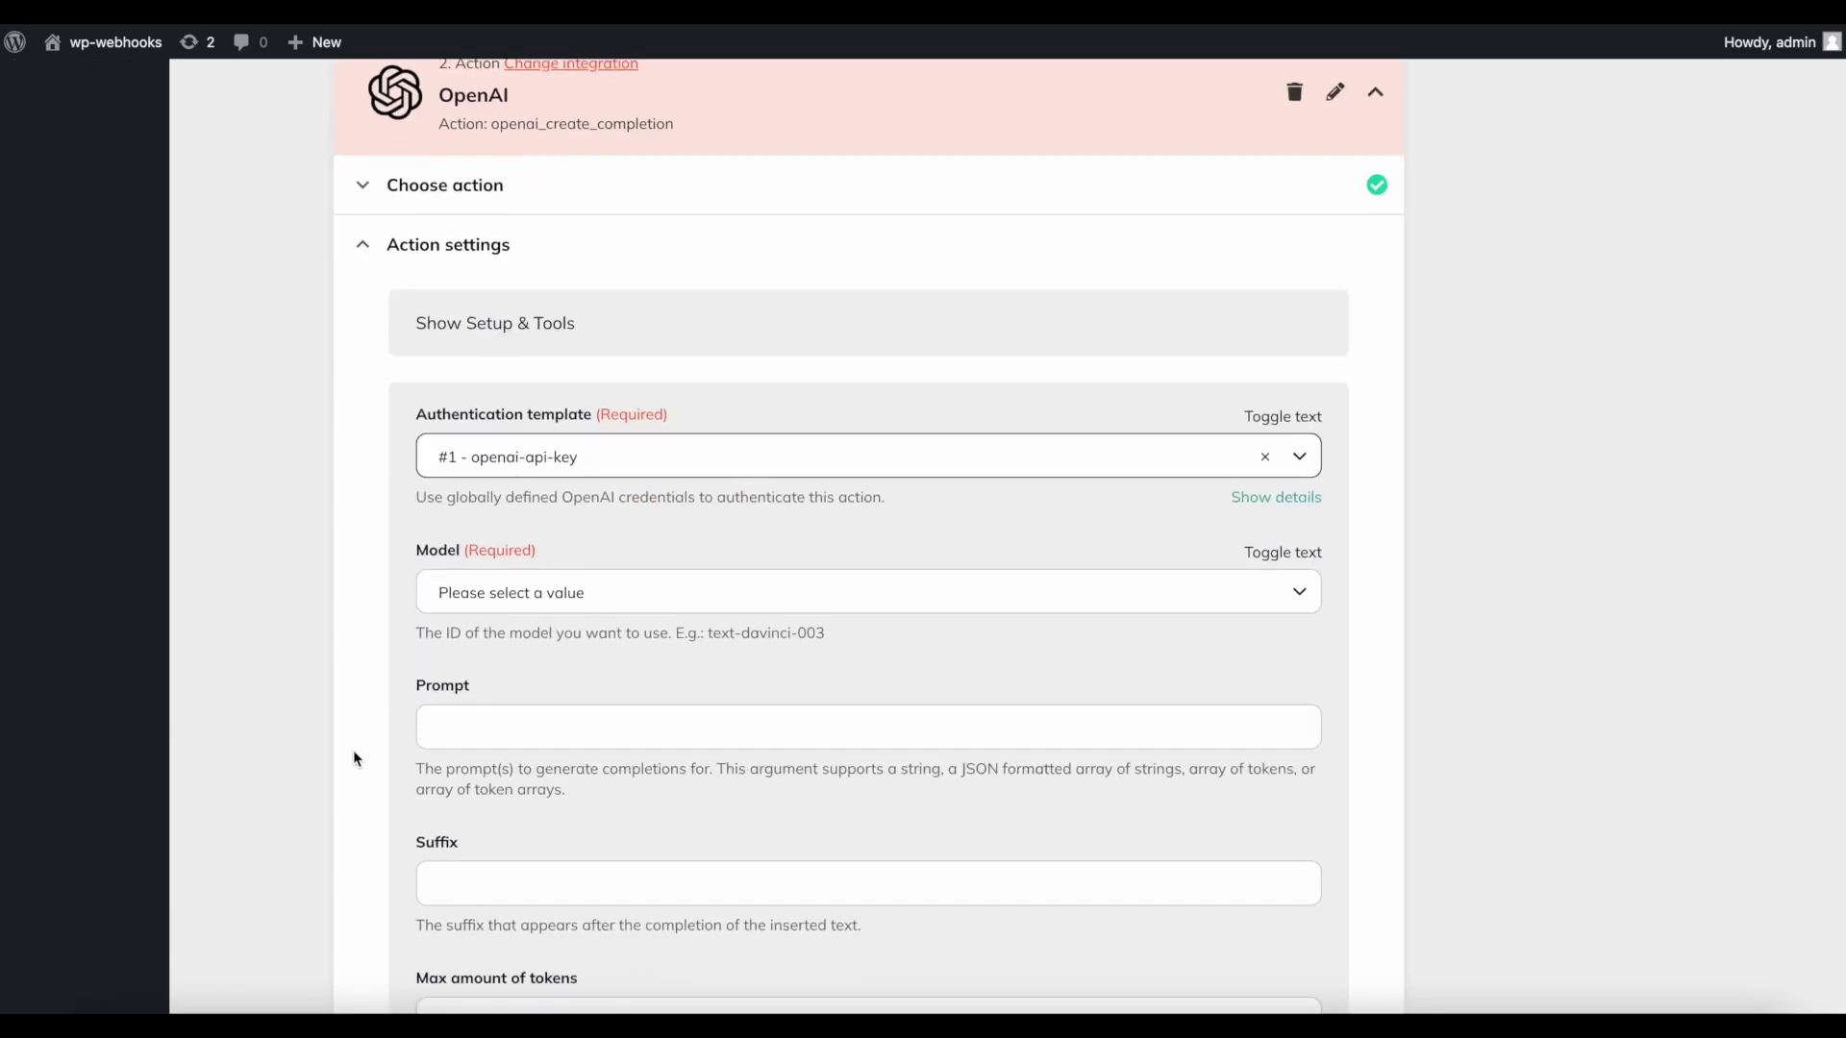
{"action": "left_click", "coordinate": [499, 503]}
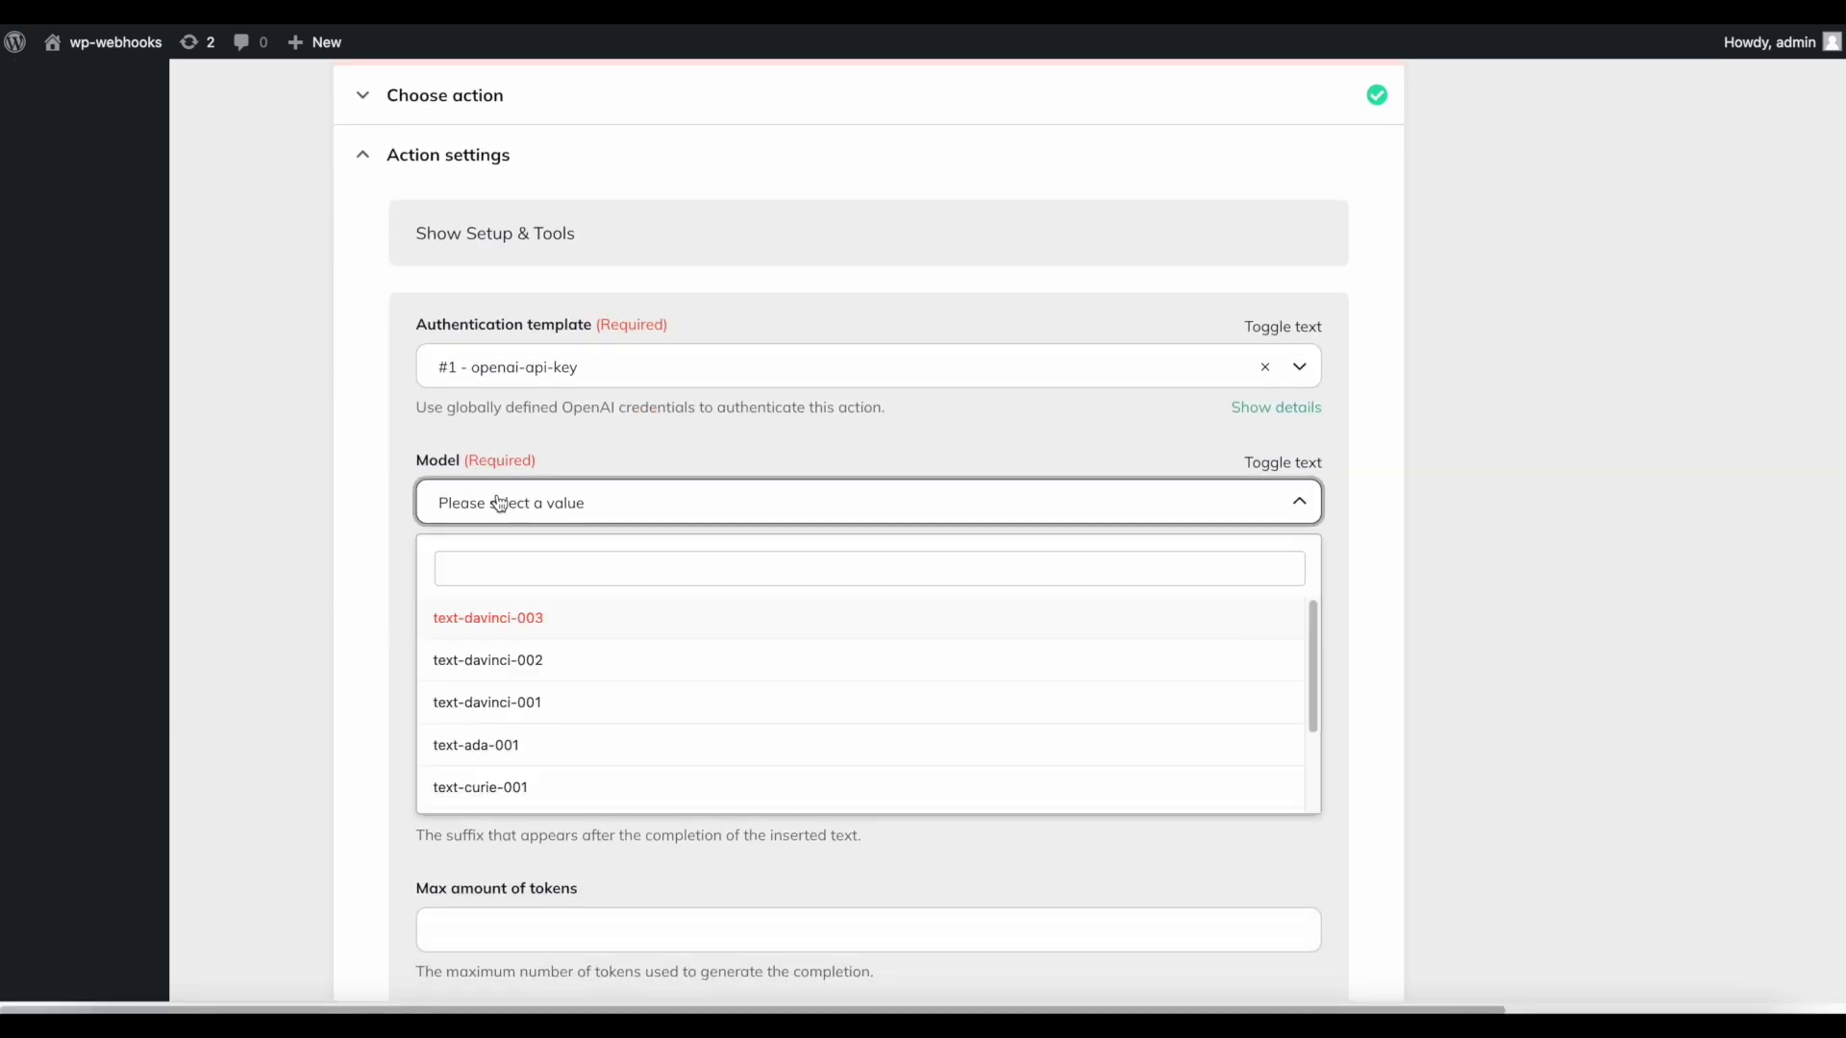
{"action": "left_click", "coordinate": [557, 625]}
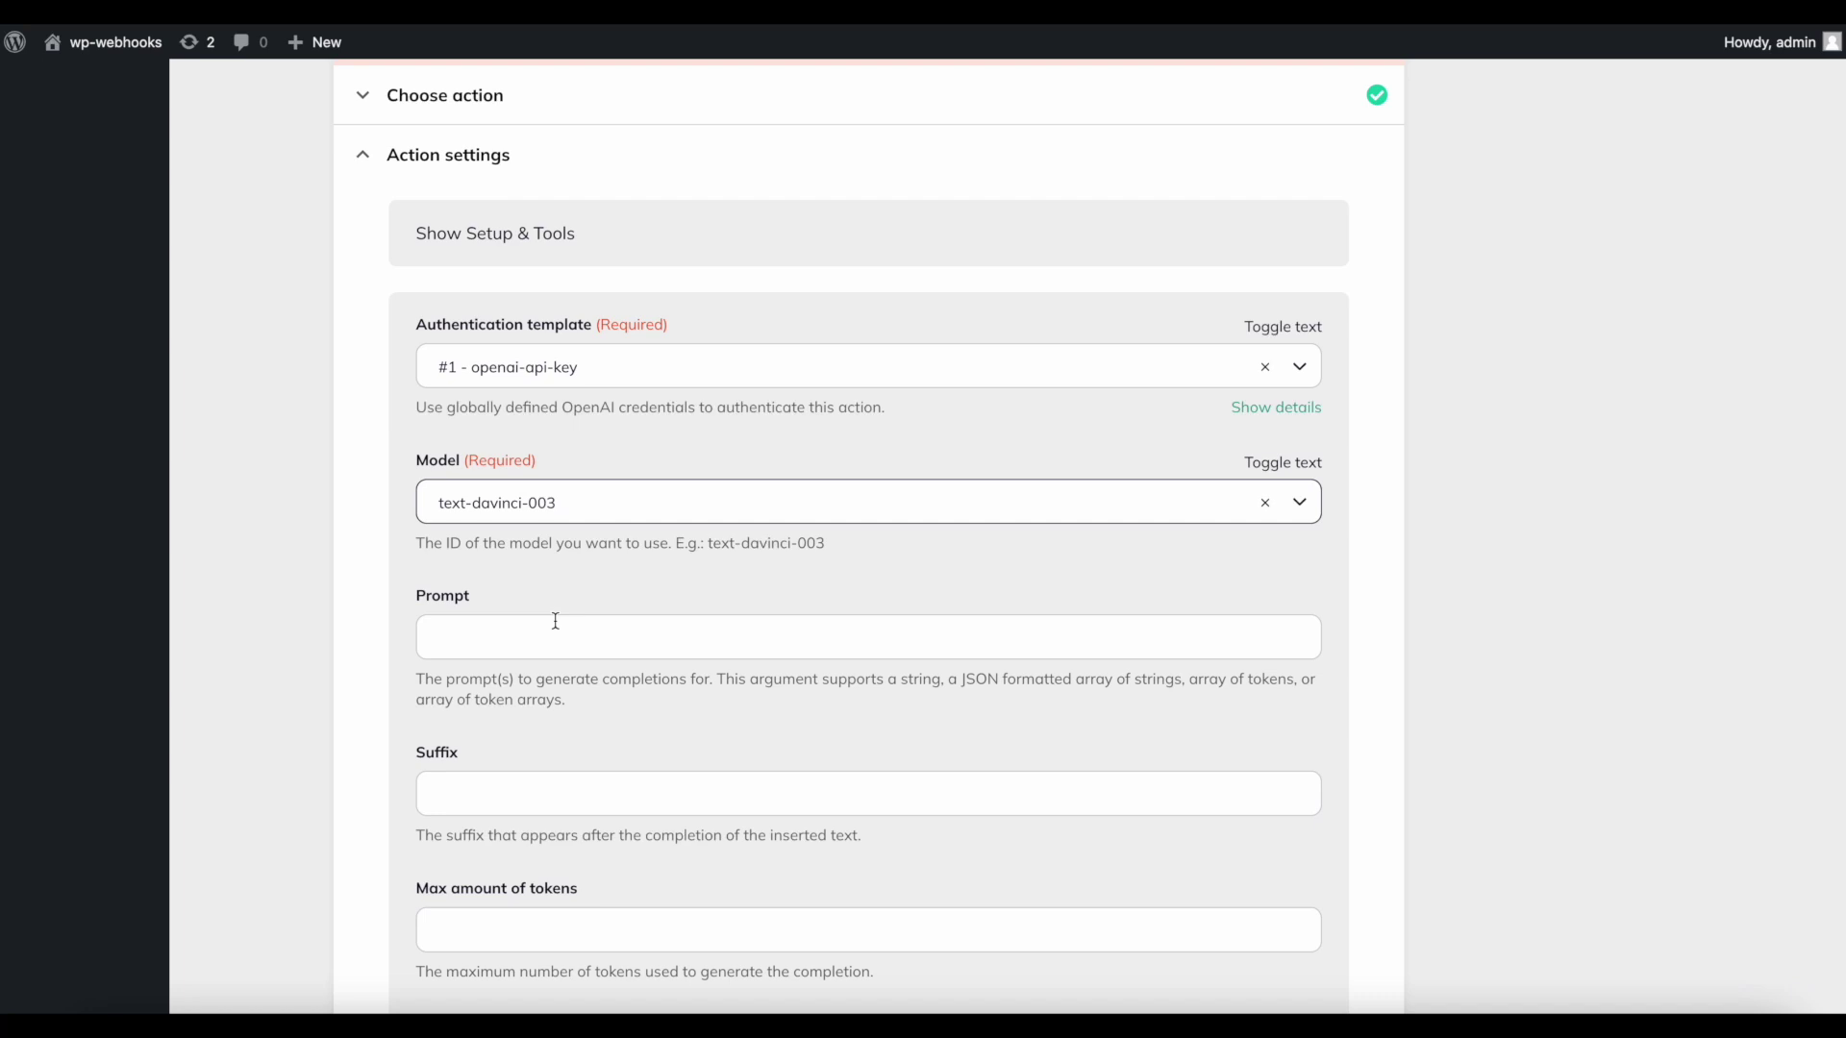
- Enter the prompt "Write an engaging Open Graph description for Google SEO based on this sentence with a maximum of 140 characters:" and "Meta description:" below
{"action": "scroll", "coordinate": [397, 699], "scroll_direction": "down", "scroll_amount": 1}
{"action": "left_click", "coordinate": [561, 521]}
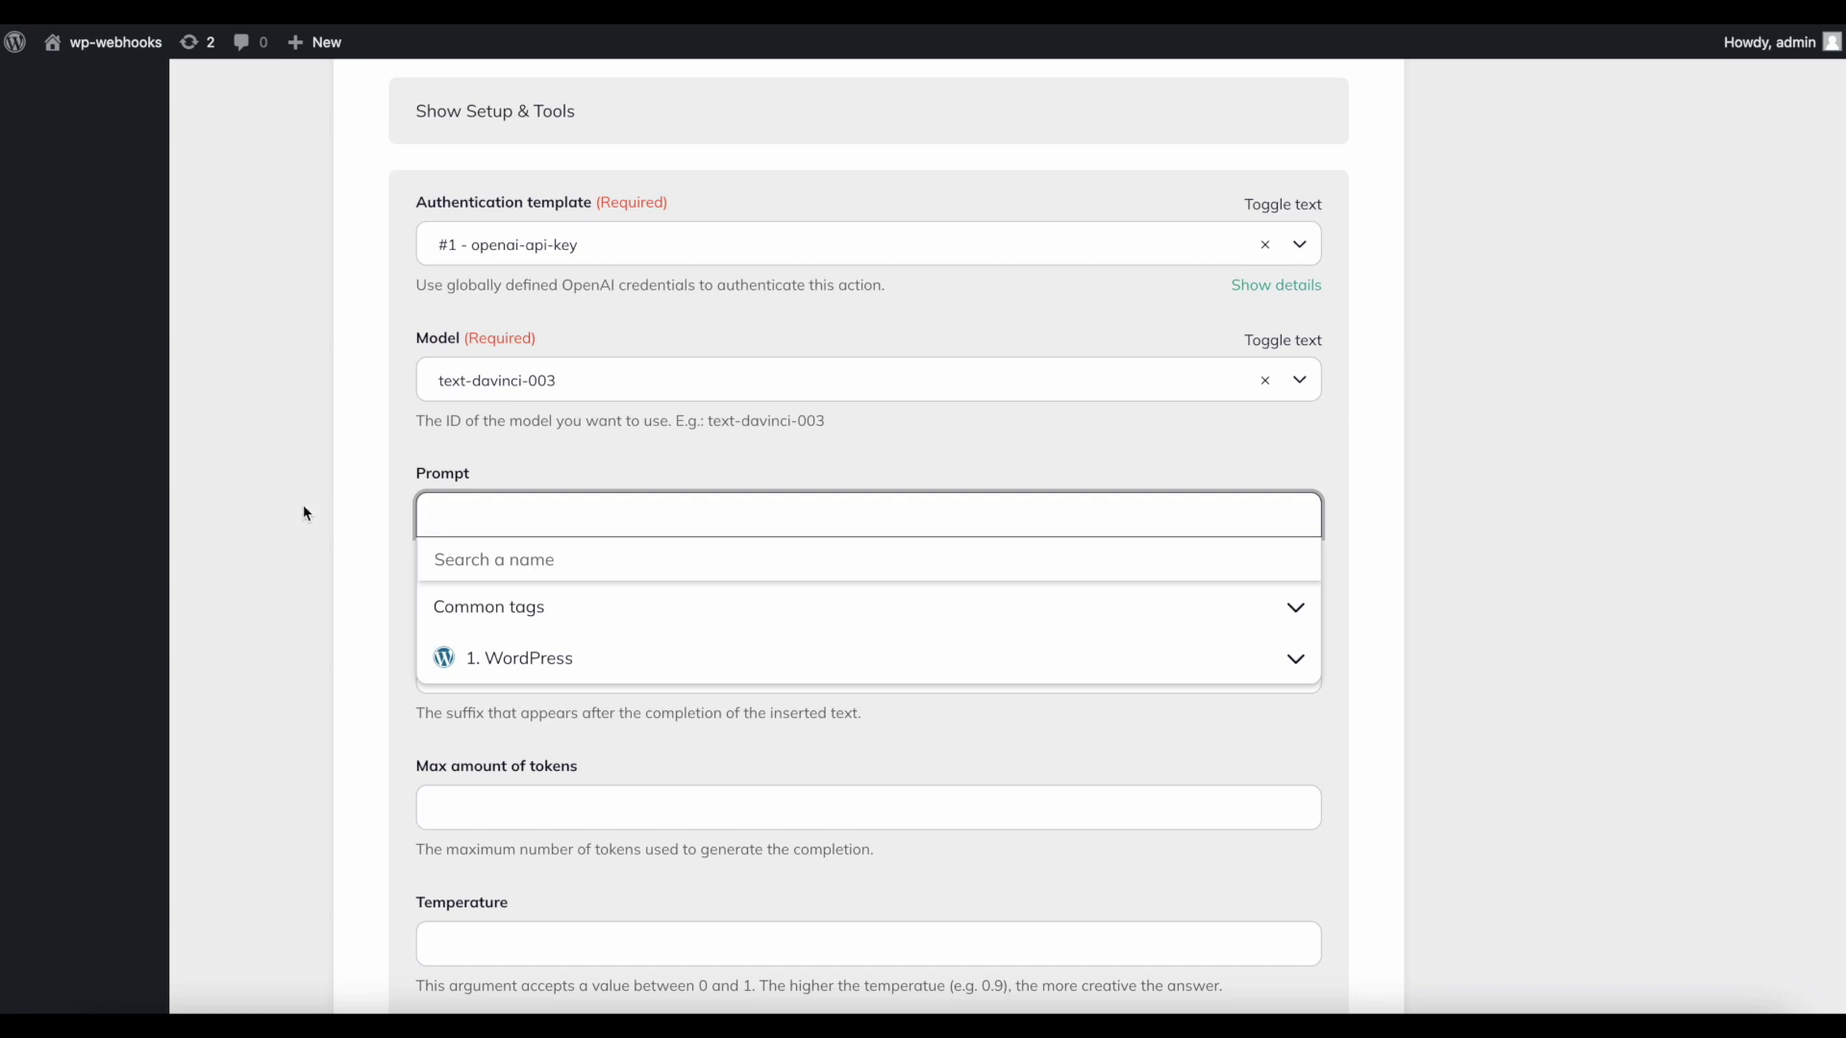
{"action": "type", "text": "Write an engaging Open Graph description for Google SEO based on this sentence with a maximum of 140 characters:  Meta description:"}
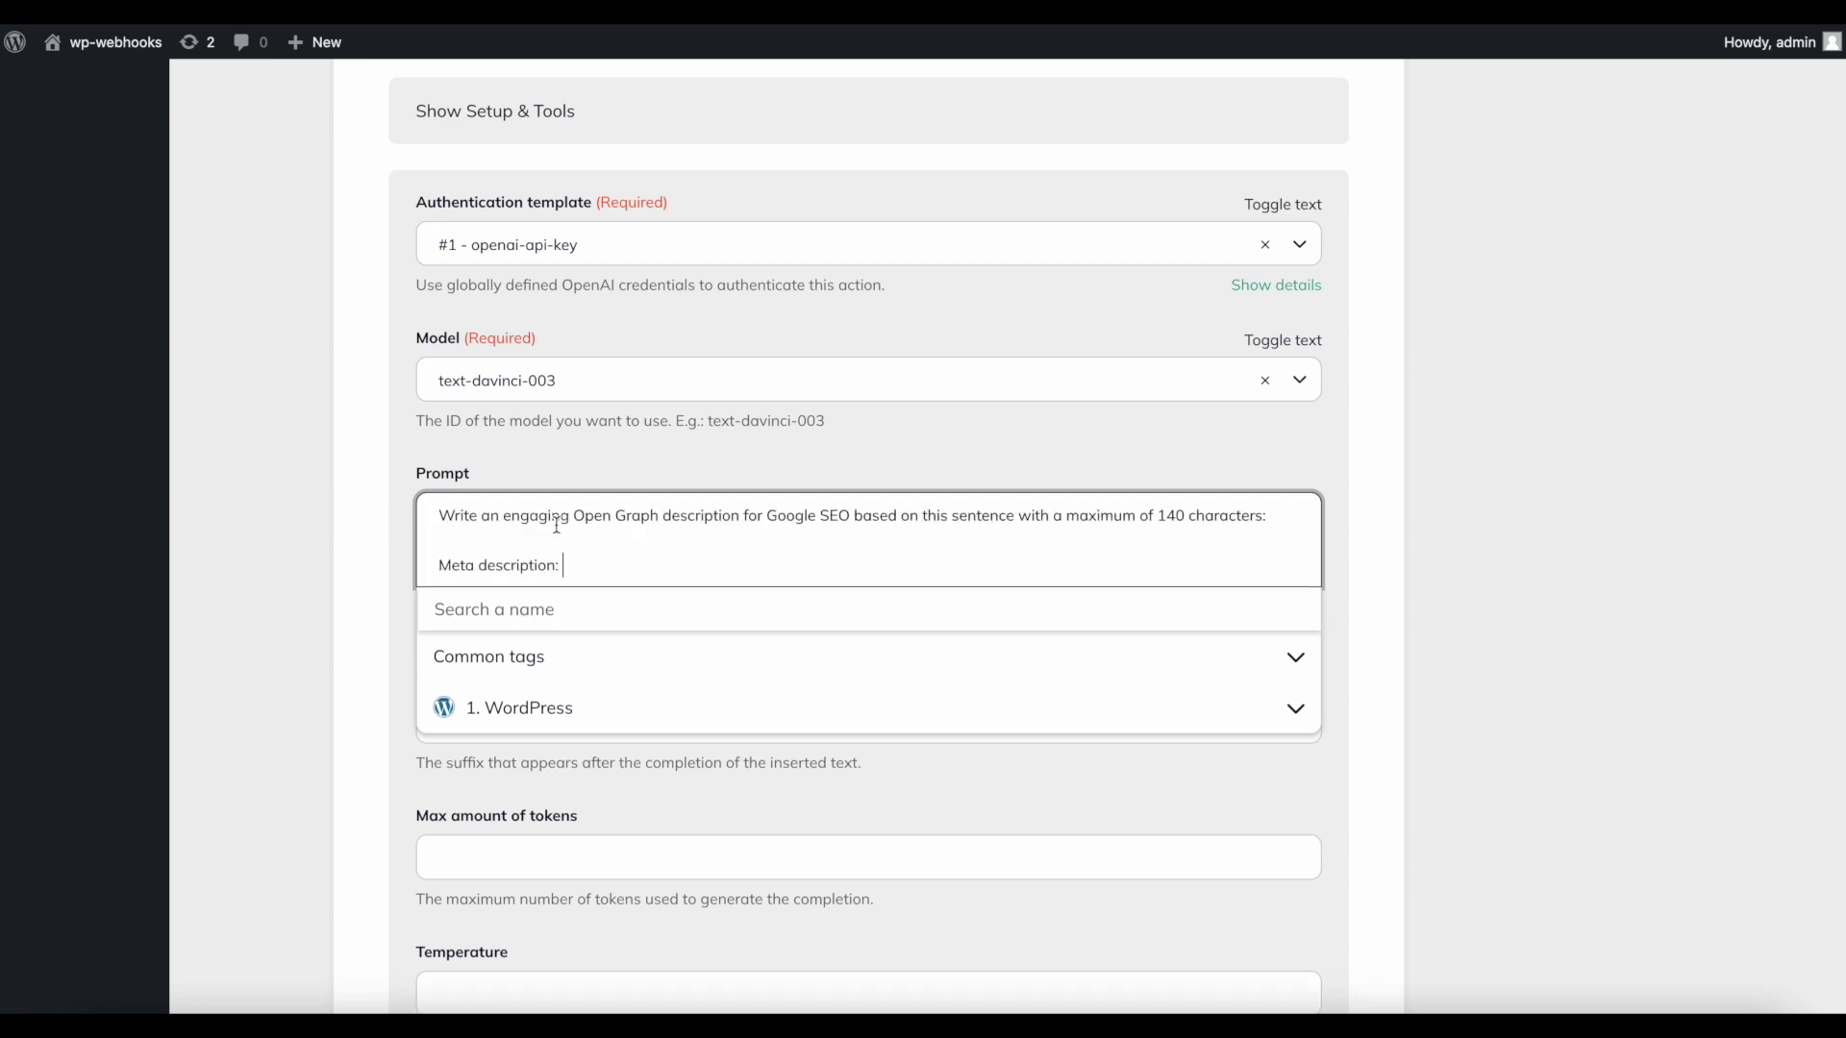
{"action": "left_click", "coordinate": [301, 532]}
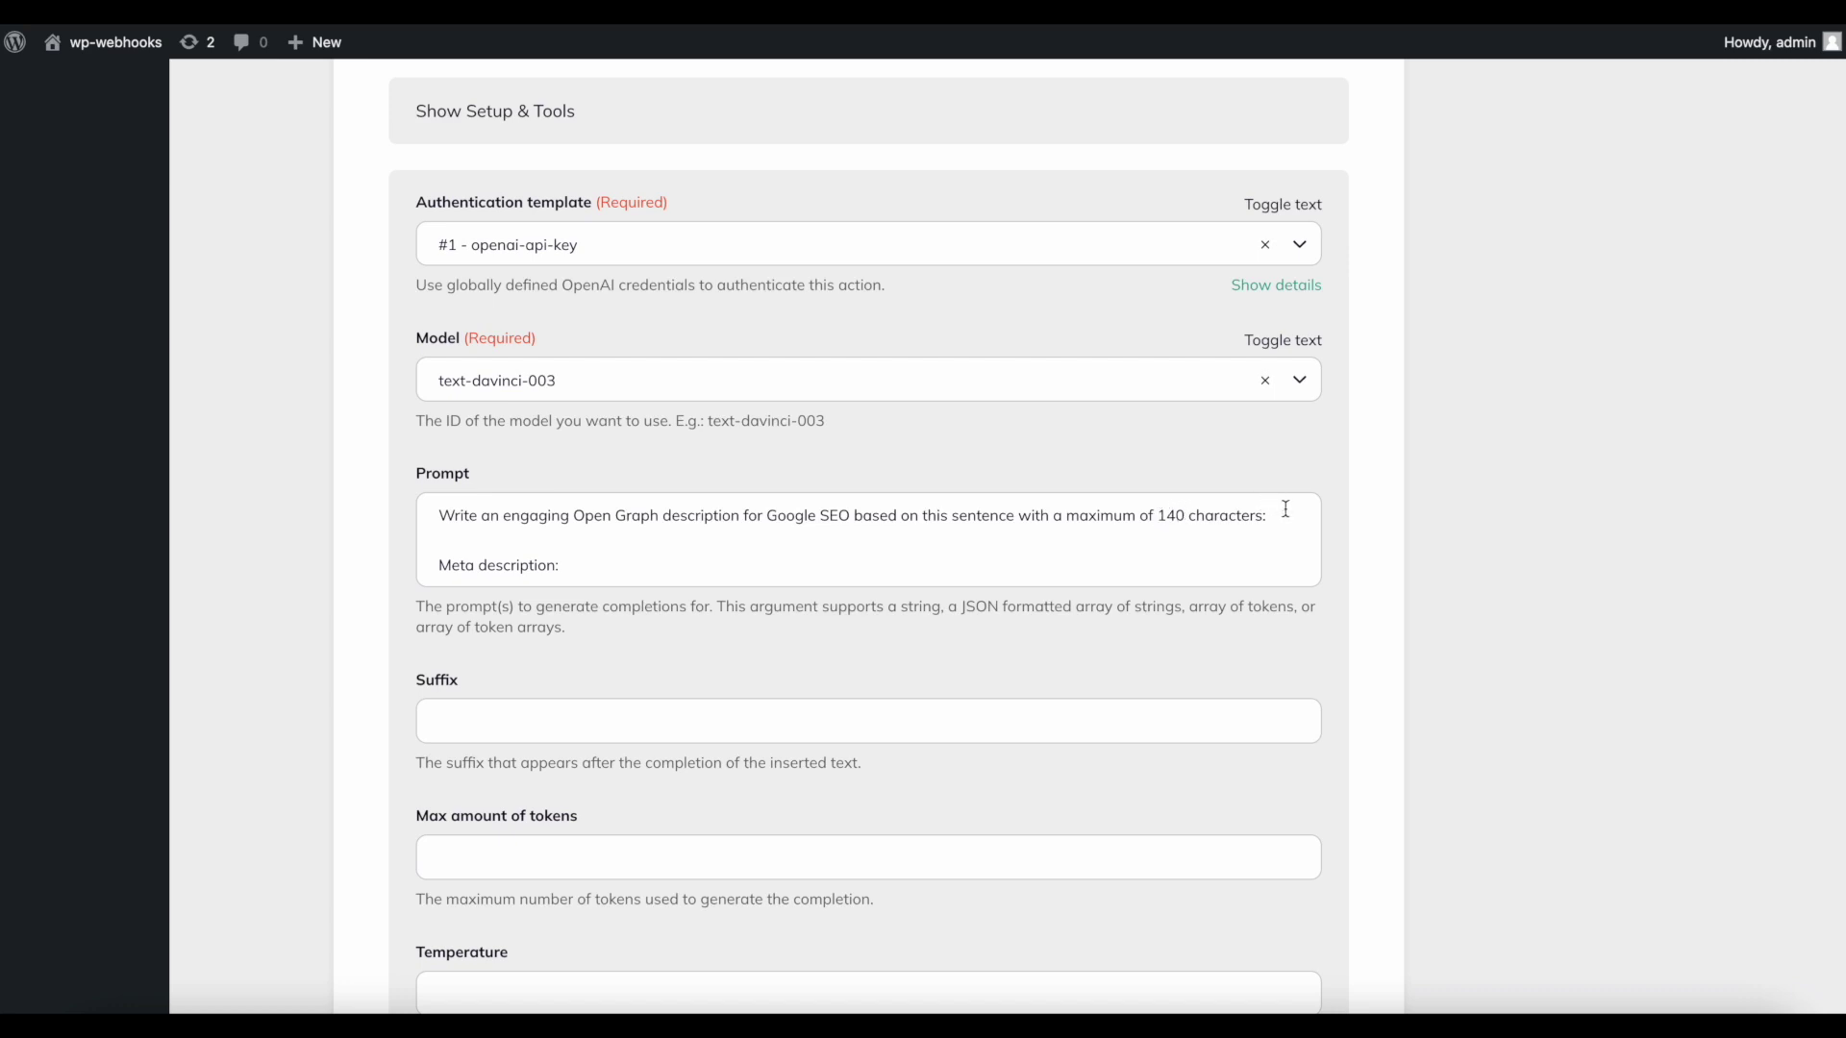
- Insert the WordPress trigger's post_title value into the prompt after "140 characters:", before the "Meta description:" line
{"action": "left_click", "coordinate": [573, 563]}
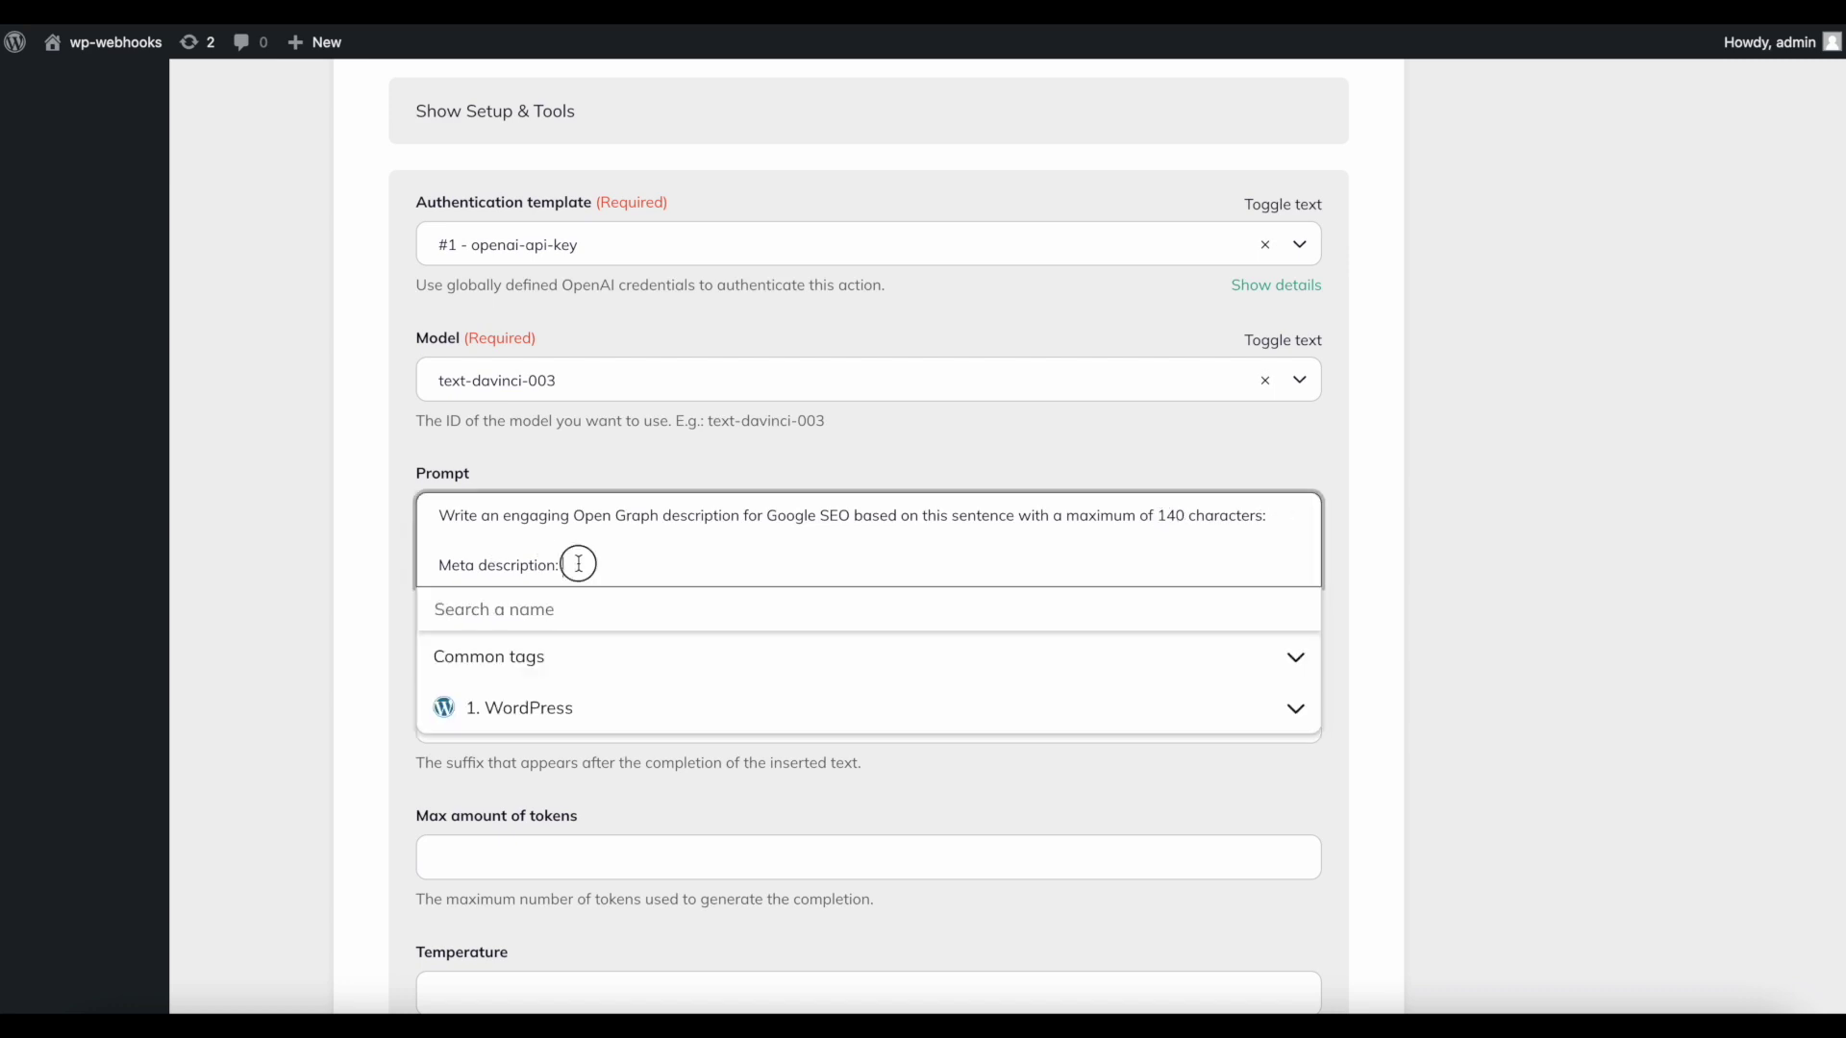
{"action": "left_click_drag", "start_coordinate": [439, 564], "coordinate": [541, 564]}
{"action": "left_click", "coordinate": [588, 563]}
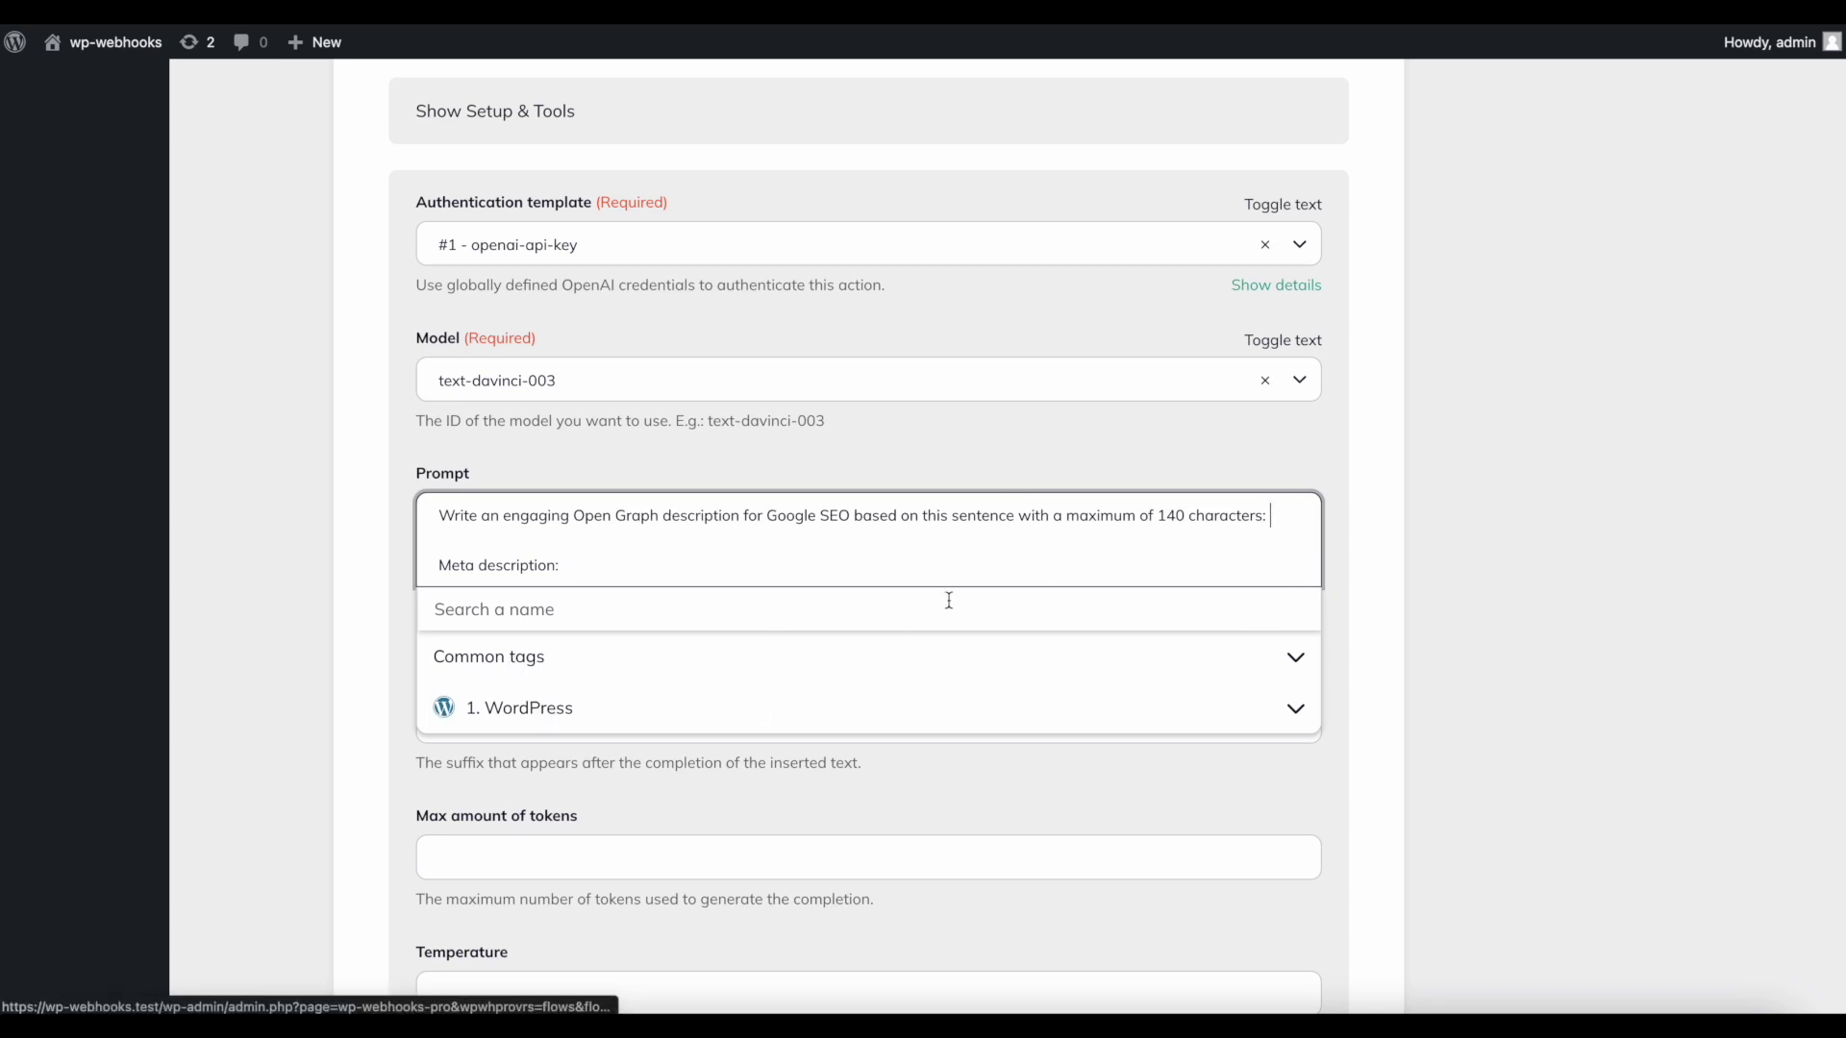
{"action": "scroll", "coordinate": [1520, 620], "scroll_direction": "down", "scroll_amount": 1}
{"action": "left_click", "coordinate": [1236, 622]}
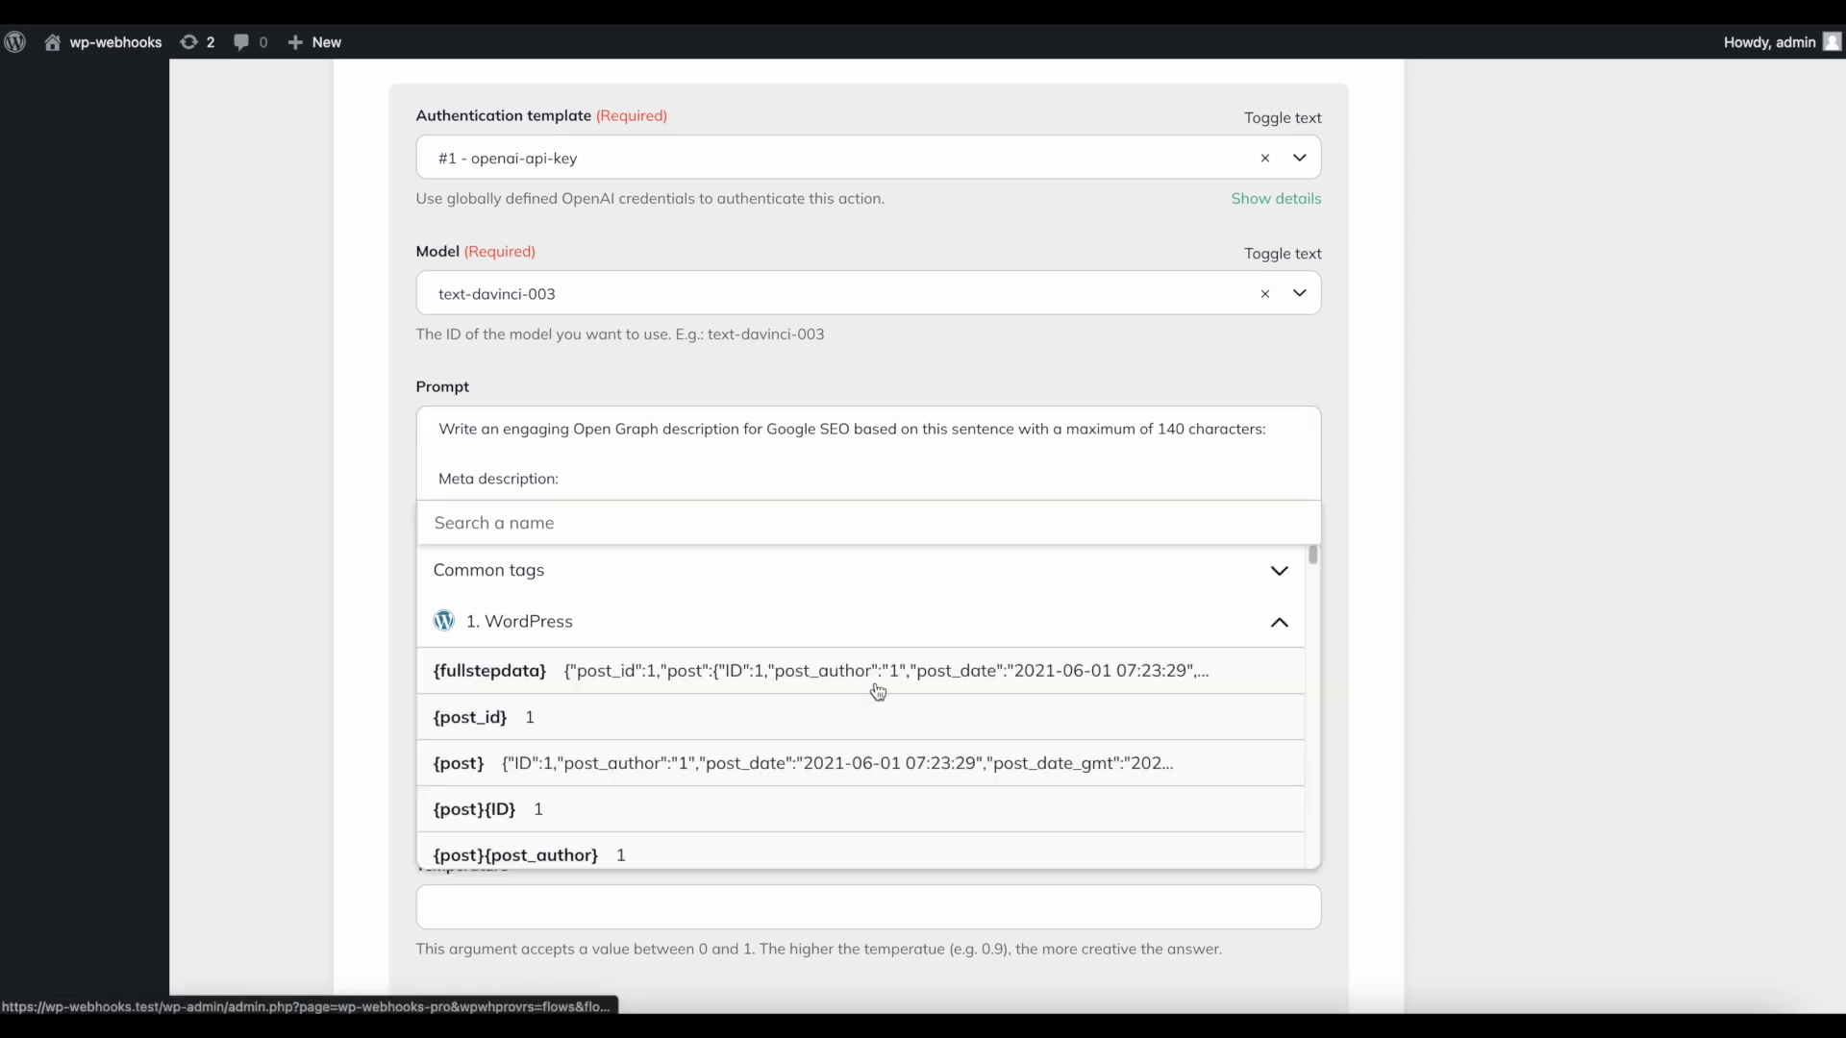
{"action": "scroll", "coordinate": [790, 757], "scroll_direction": "down", "scroll_amount": 10}
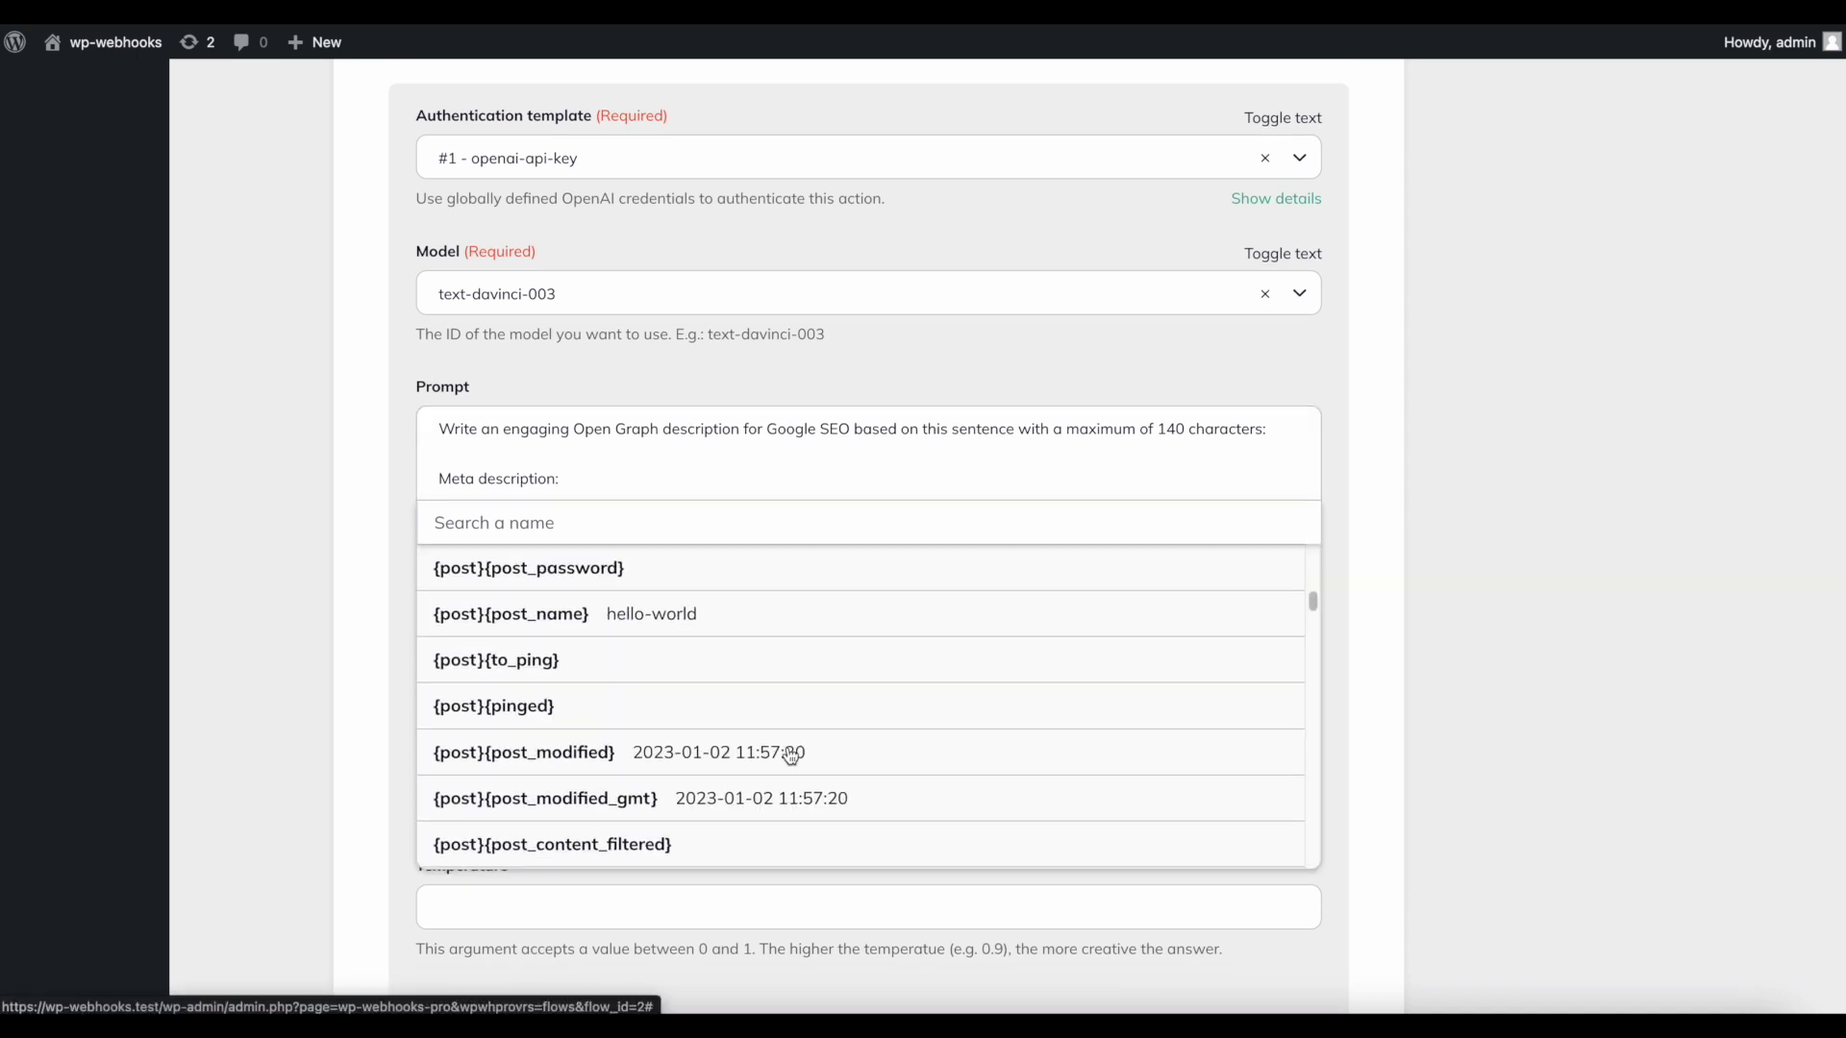
{"action": "scroll", "coordinate": [790, 756], "scroll_direction": "up", "scroll_amount": 10}
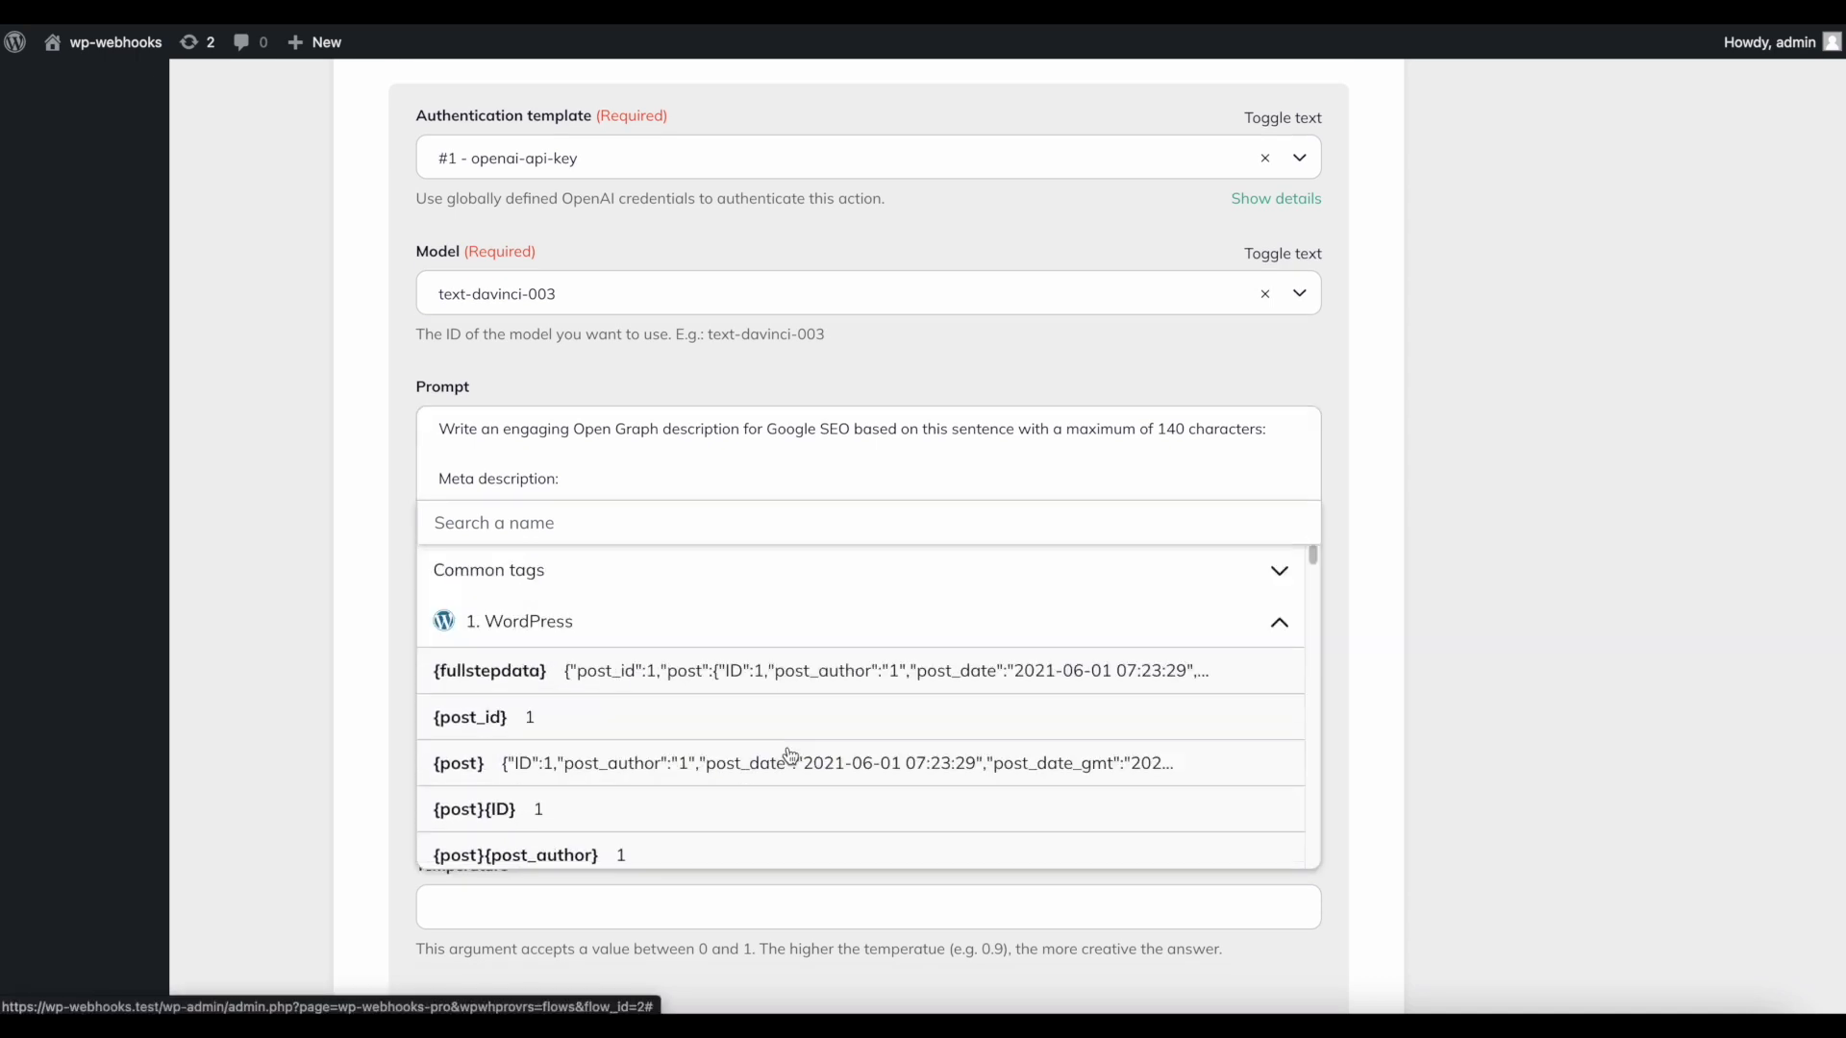
{"action": "scroll", "coordinate": [790, 757], "scroll_direction": "down", "scroll_amount": 4}
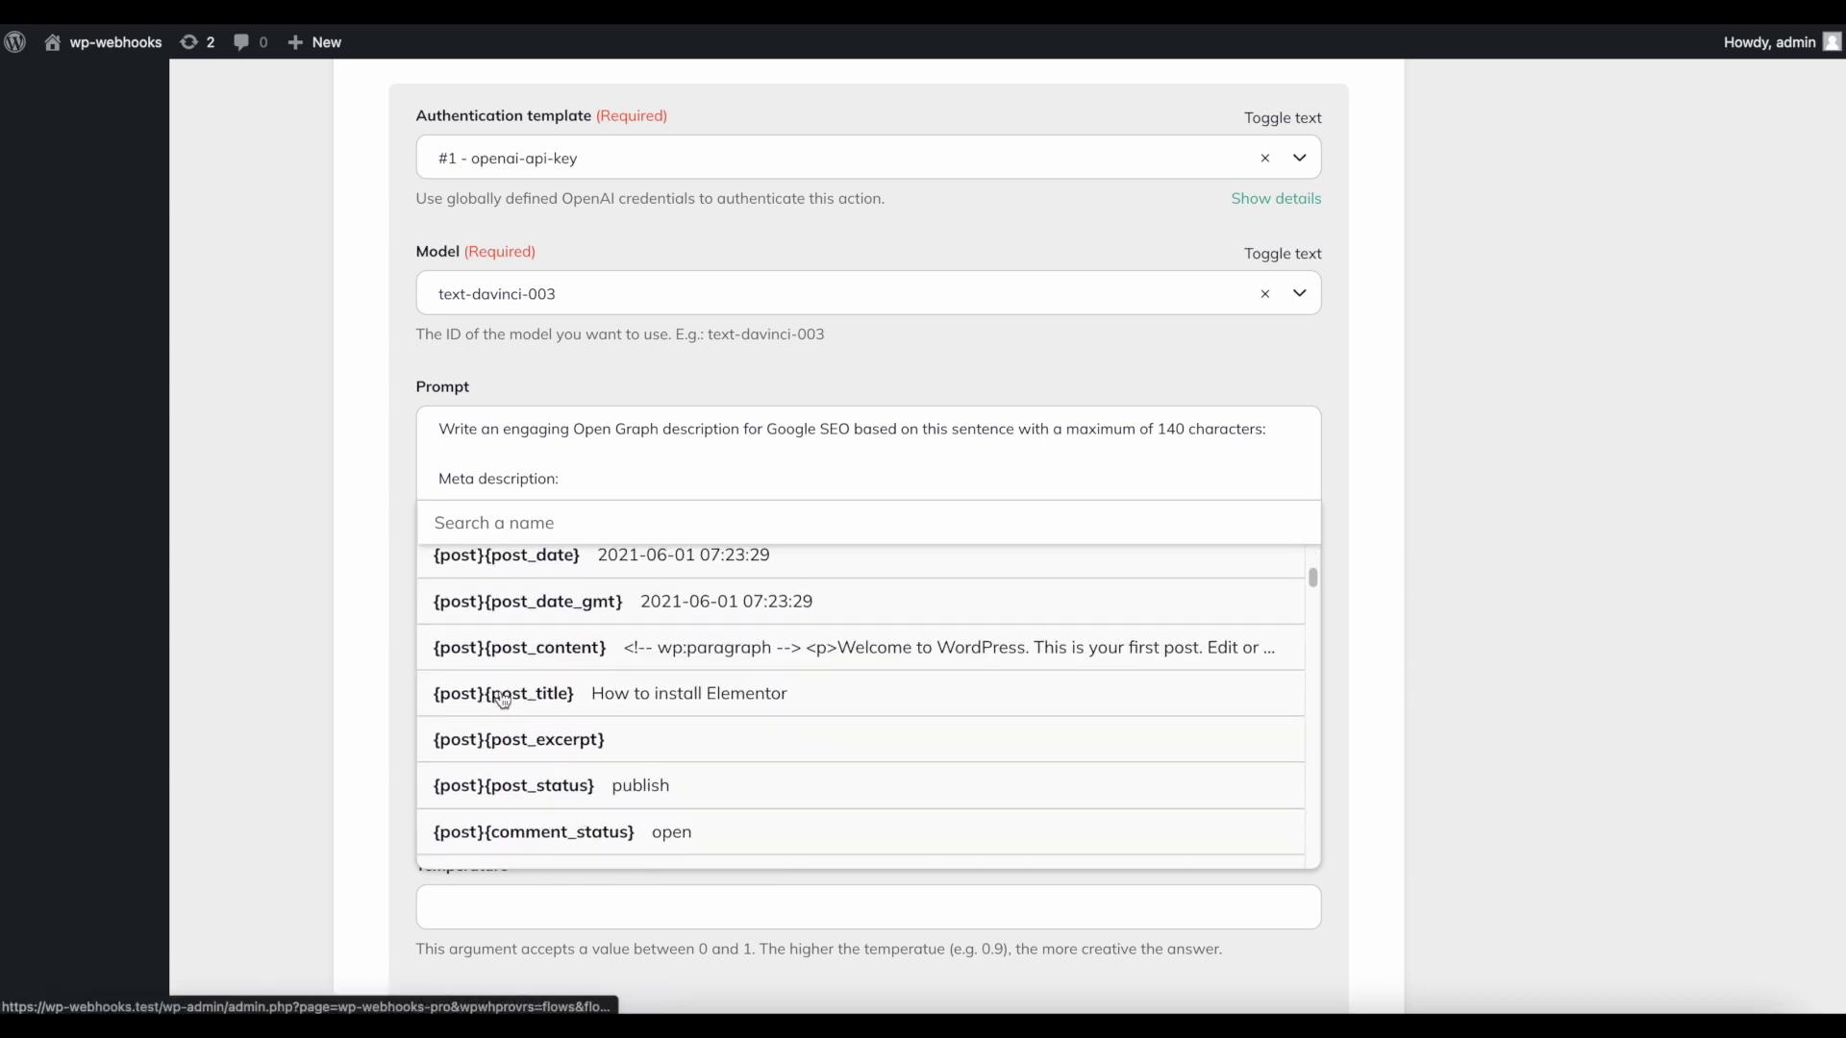
{"action": "left_click", "coordinate": [586, 696]}
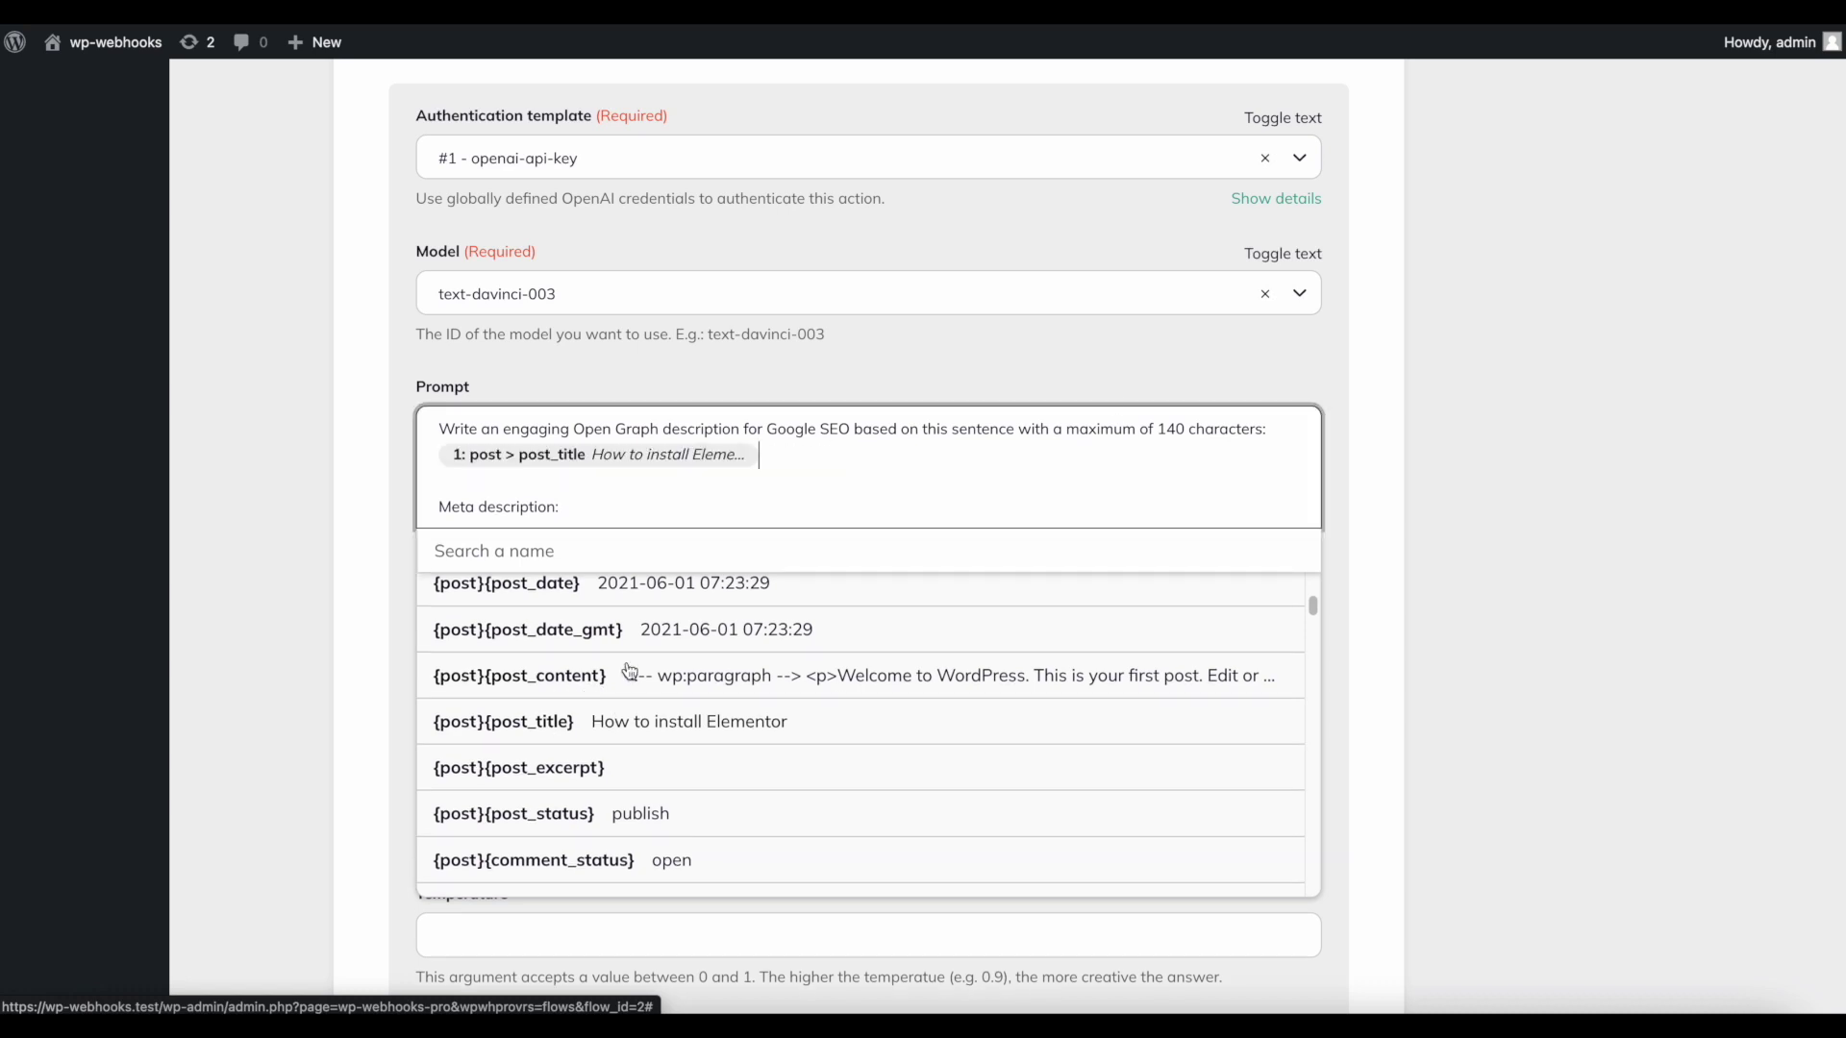
{"action": "left_click", "coordinate": [388, 457]}
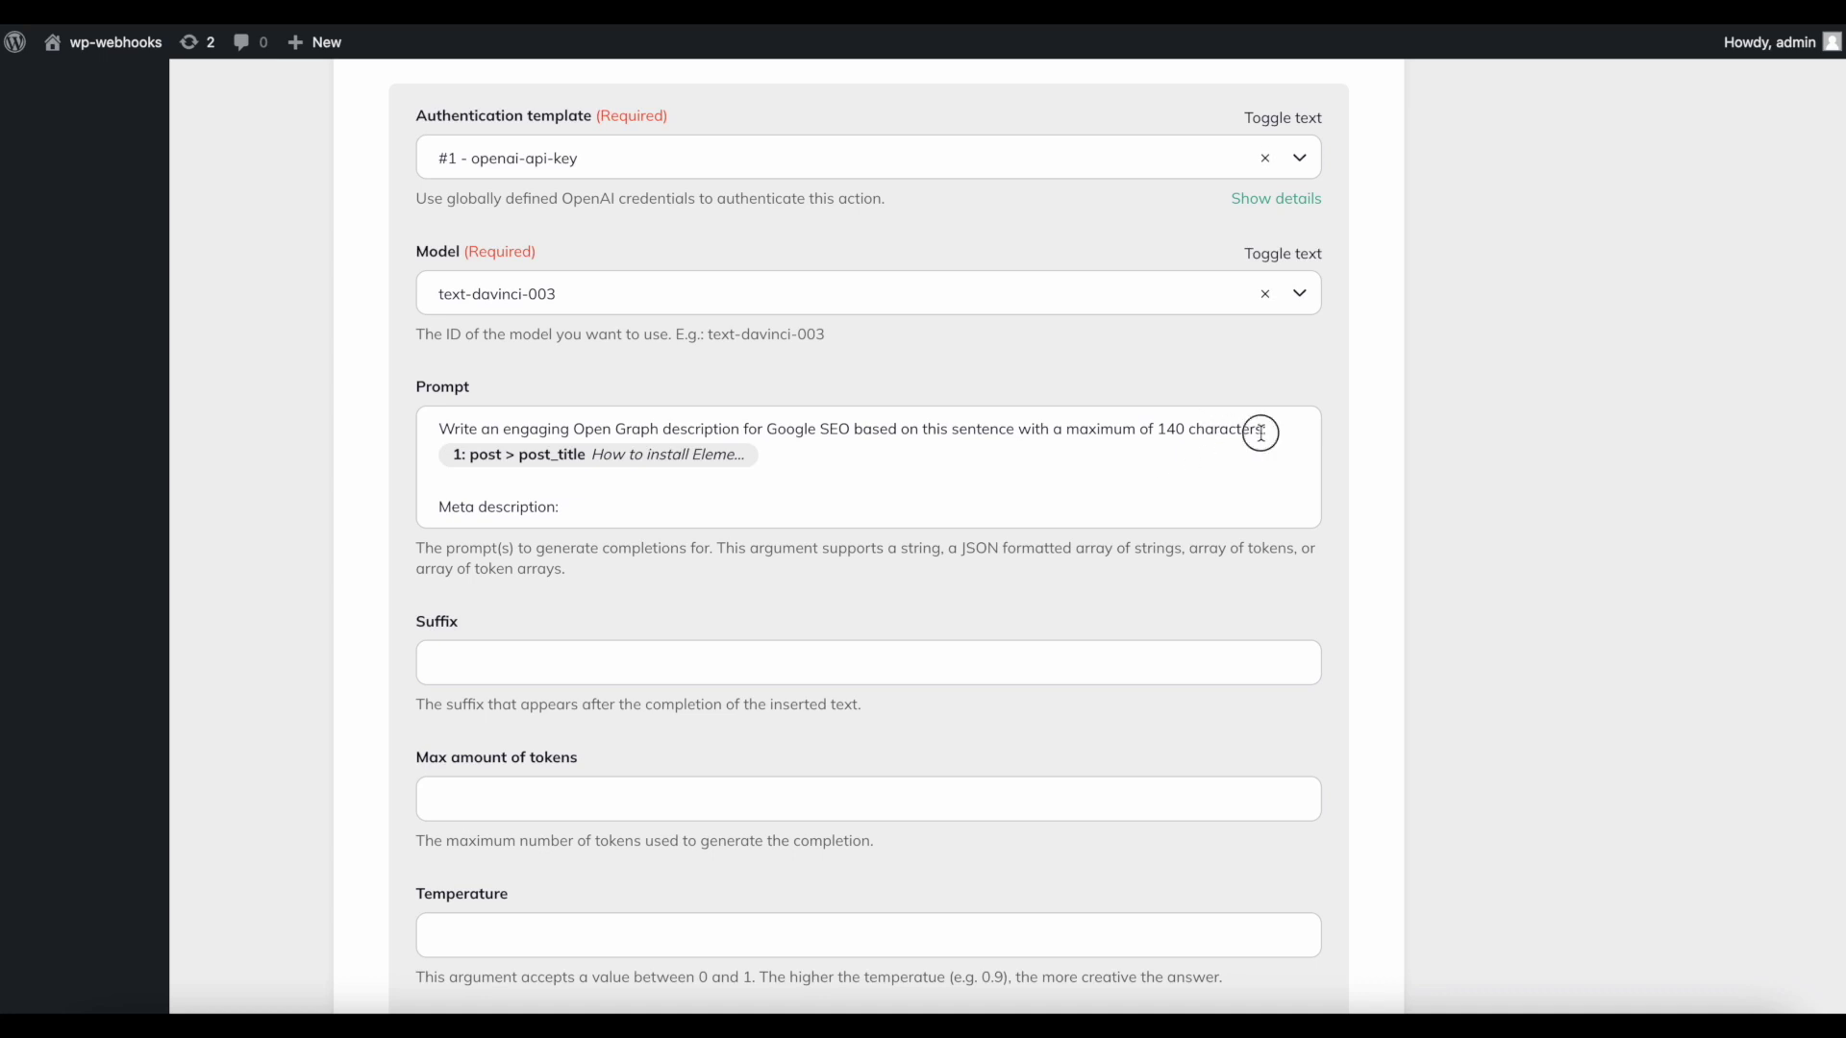
- Set the completion's max amount of tokens to 500
{"action": "left_click_drag", "start_coordinate": [1262, 428], "coordinate": [1160, 428]}
{"action": "left_click", "coordinate": [802, 429]}
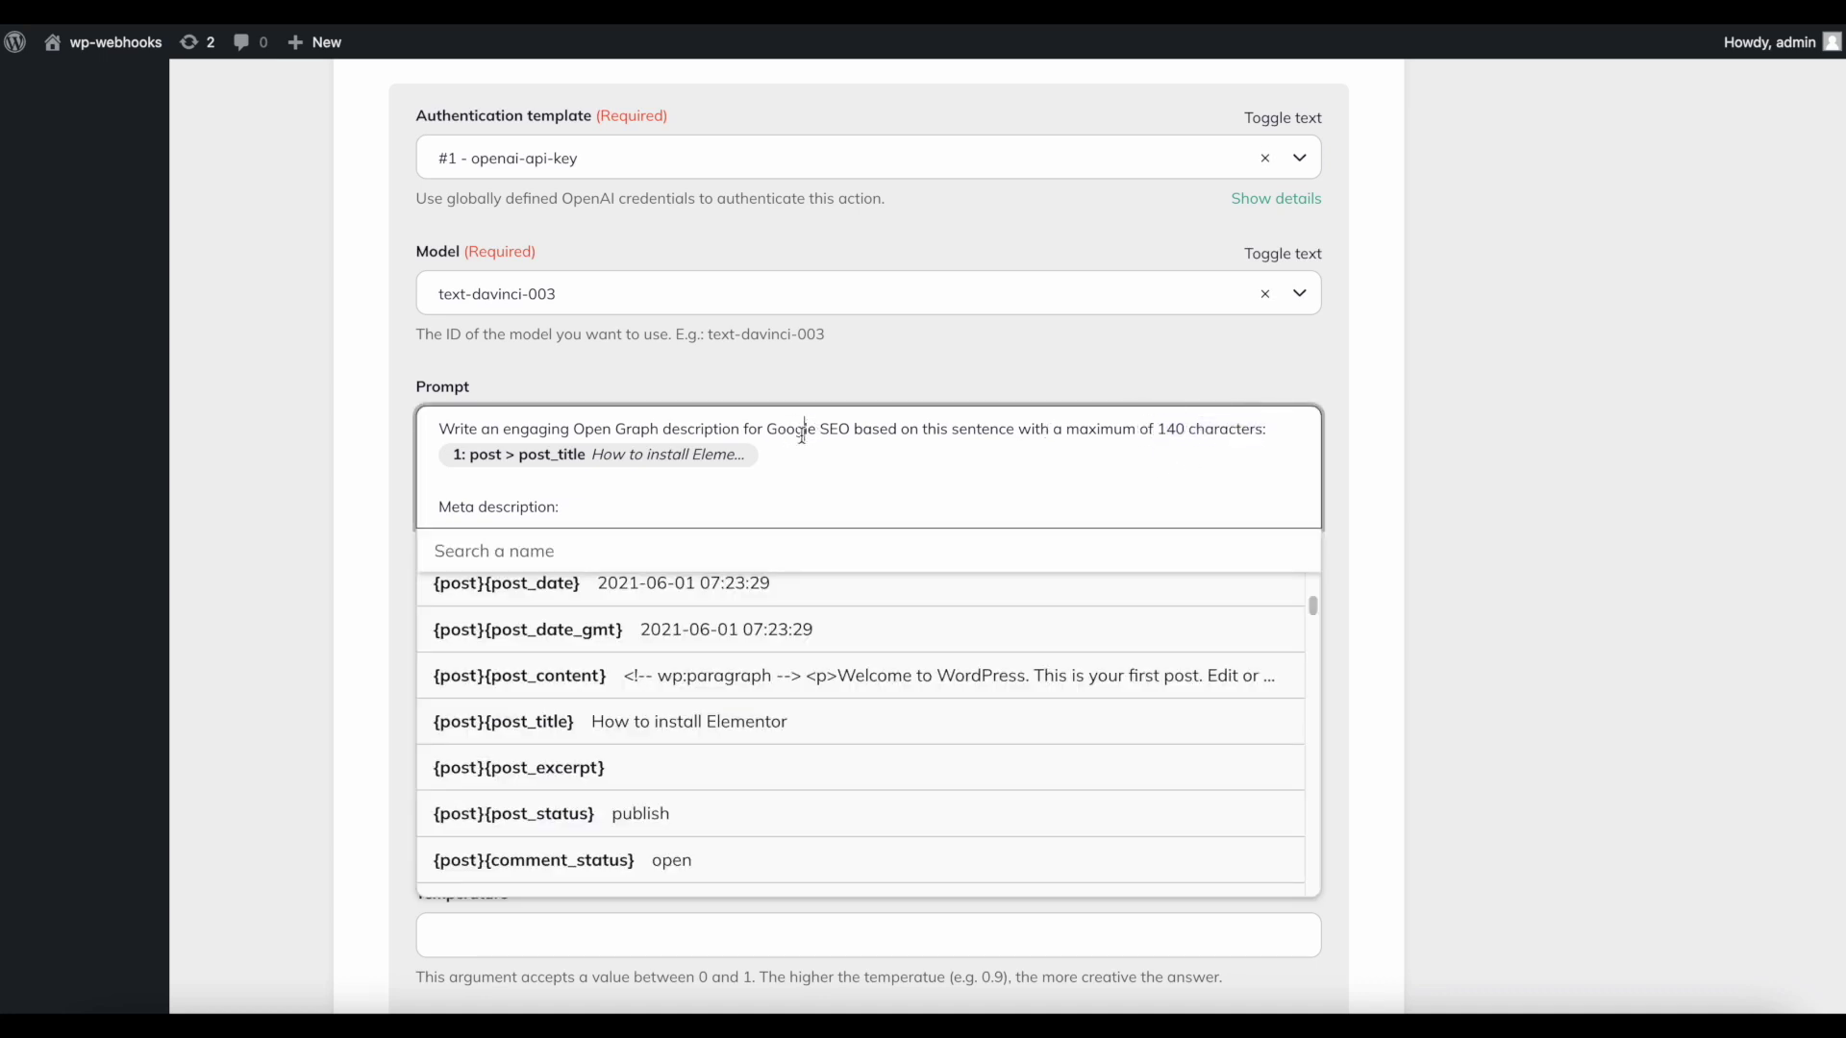
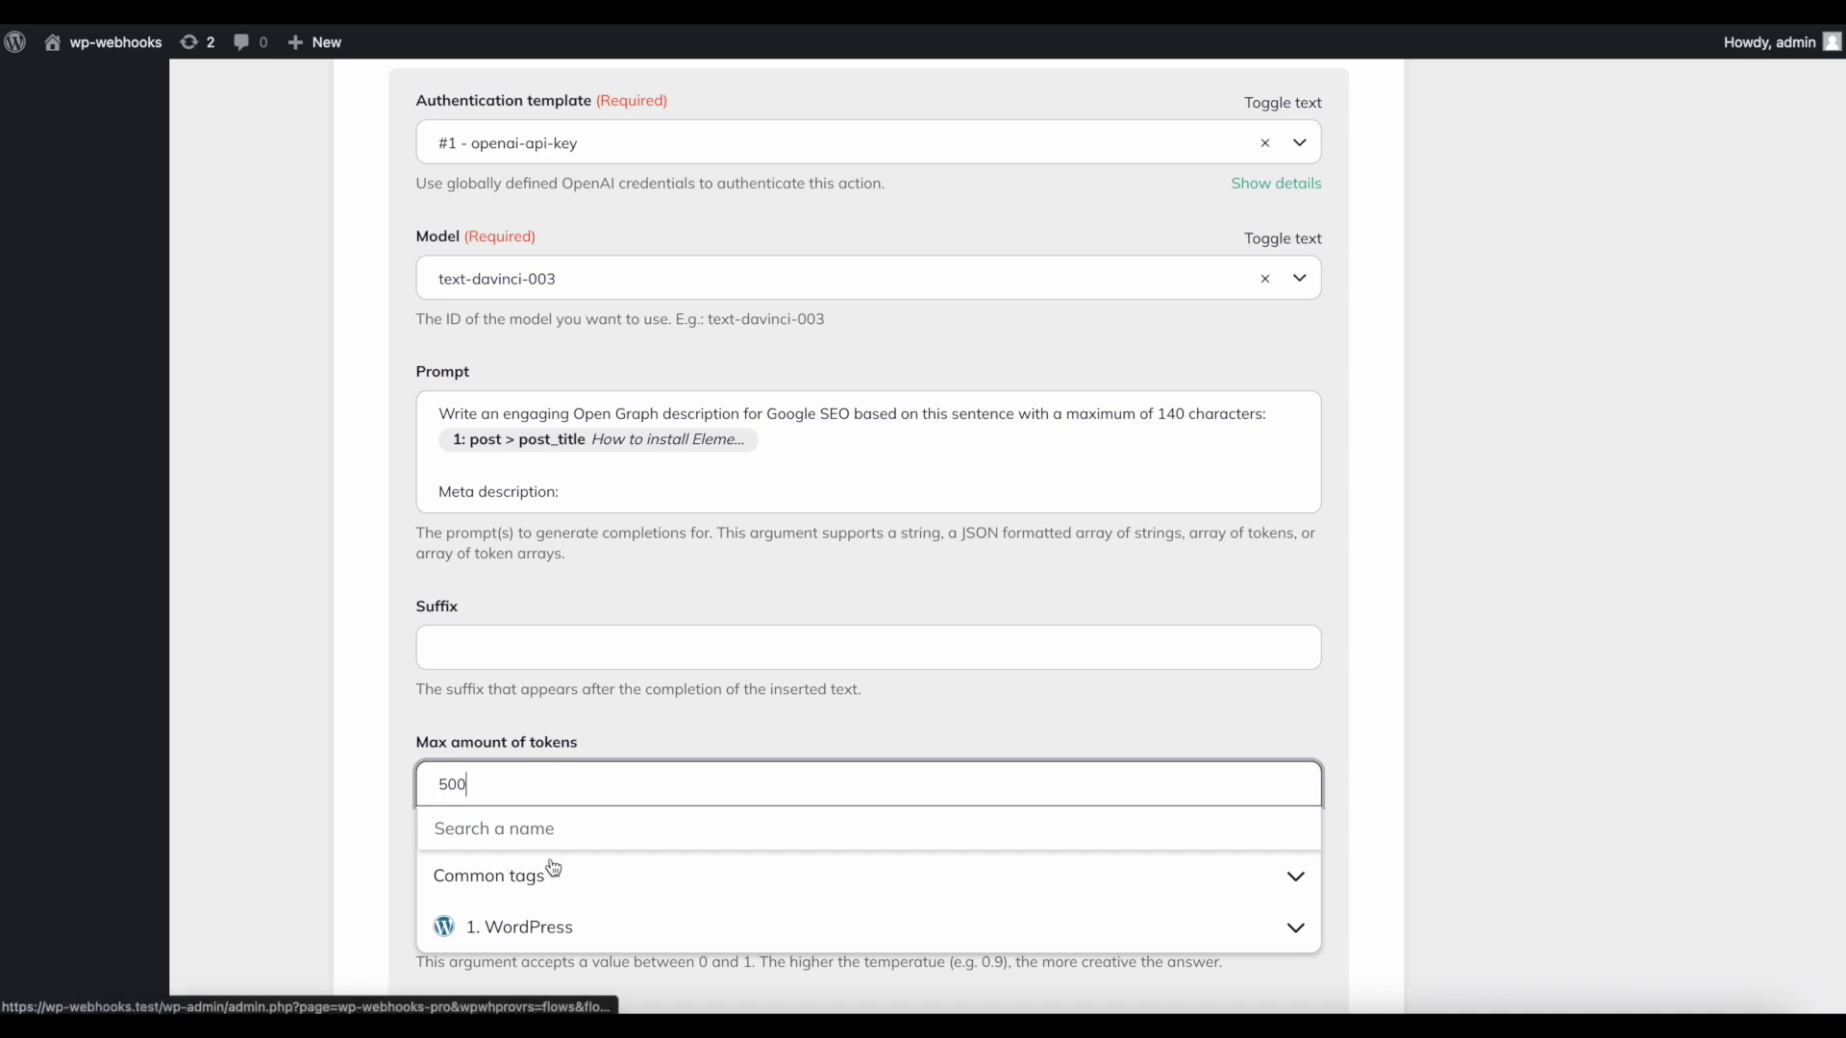
{"action": "left_click", "coordinate": [1460, 847]}
{"action": "scroll", "coordinate": [1465, 854], "scroll_direction": "down", "scroll_amount": 3}
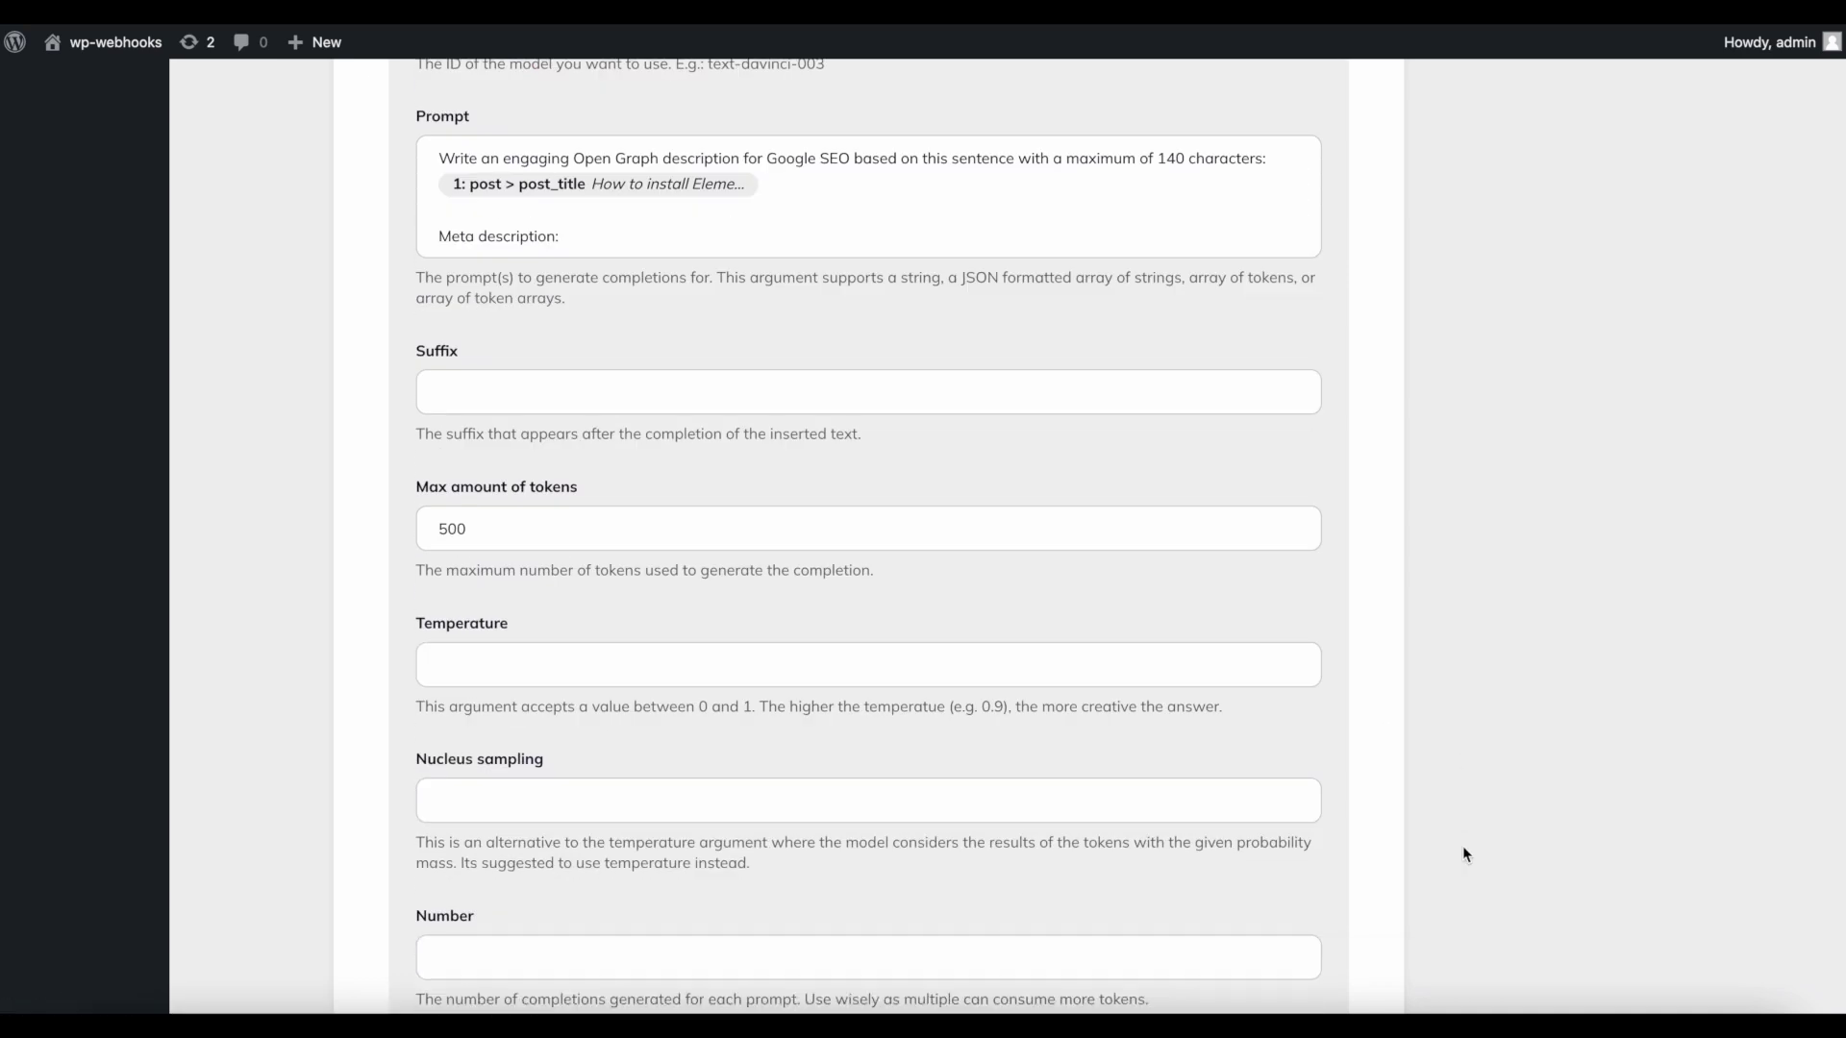
- Examine the max tokens description and the remaining optional settings of the completion action through to the end of the form
{"action": "left_click_drag", "start_coordinate": [413, 482], "coordinate": [317, 471]}
{"action": "left_click", "coordinate": [927, 585]}
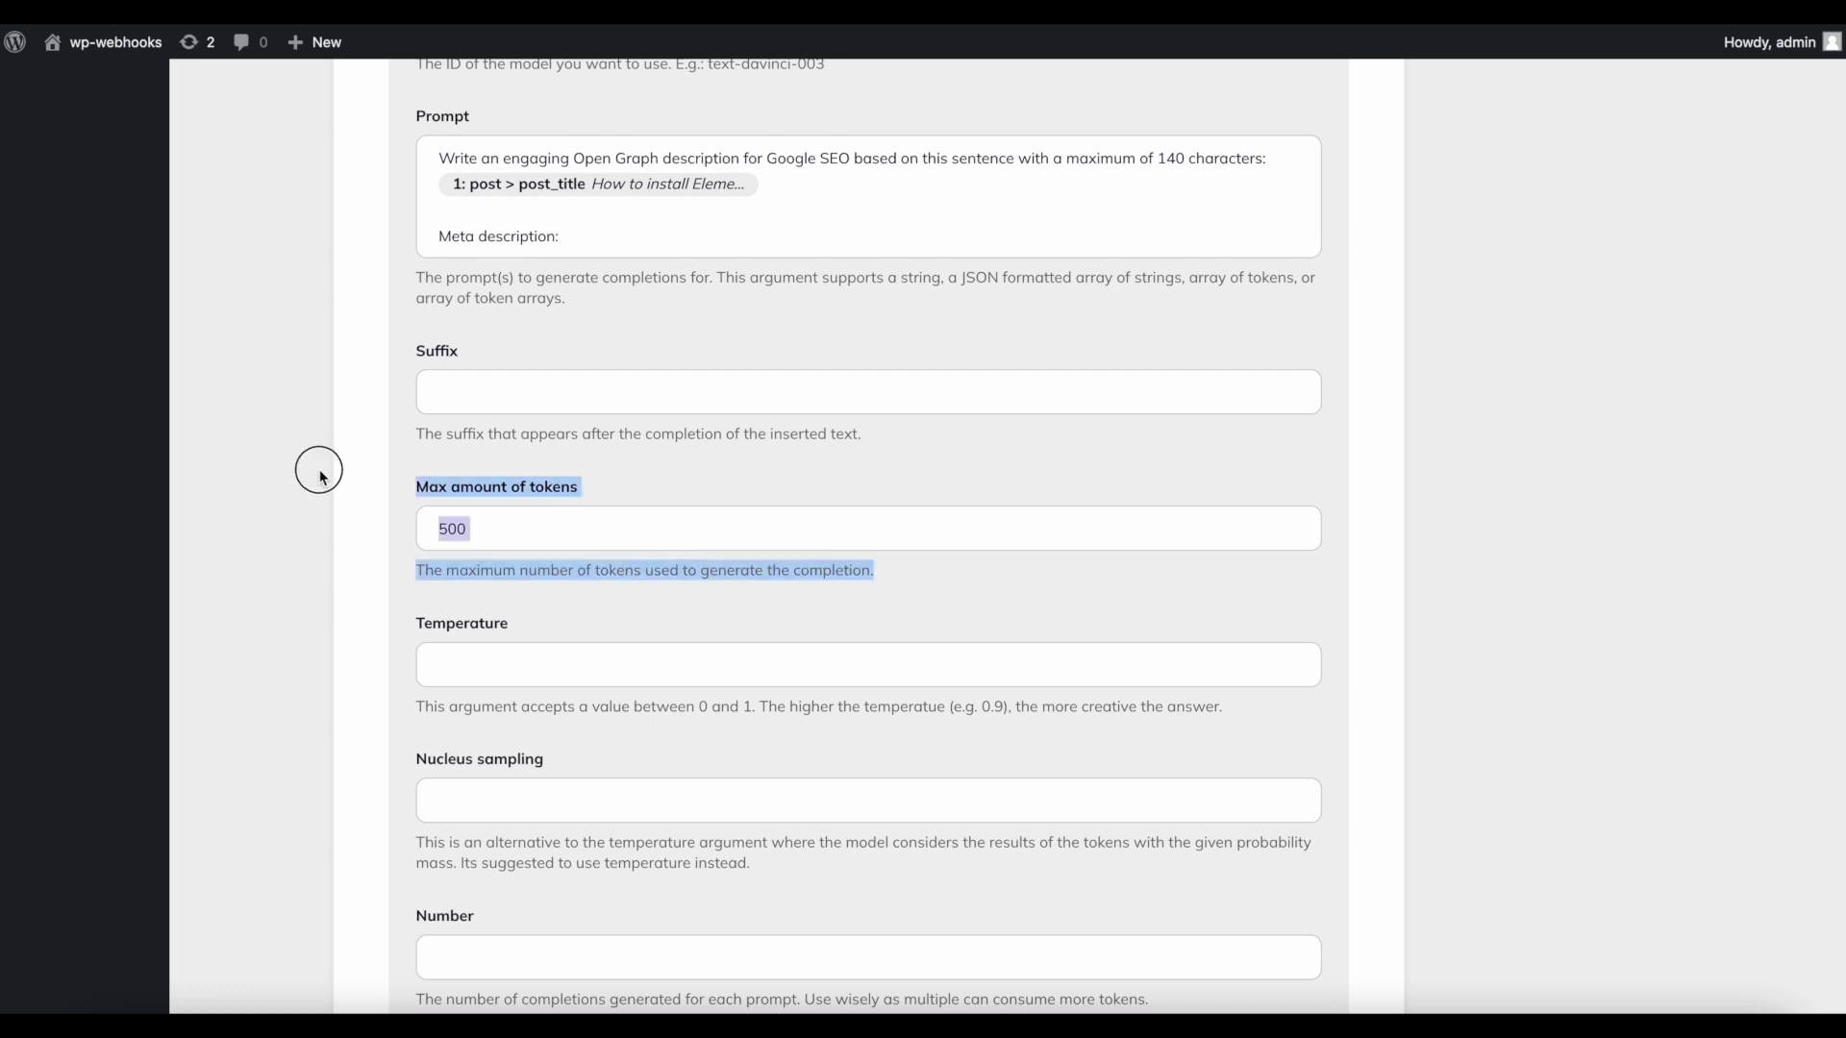
{"action": "left_click", "coordinate": [387, 485]}
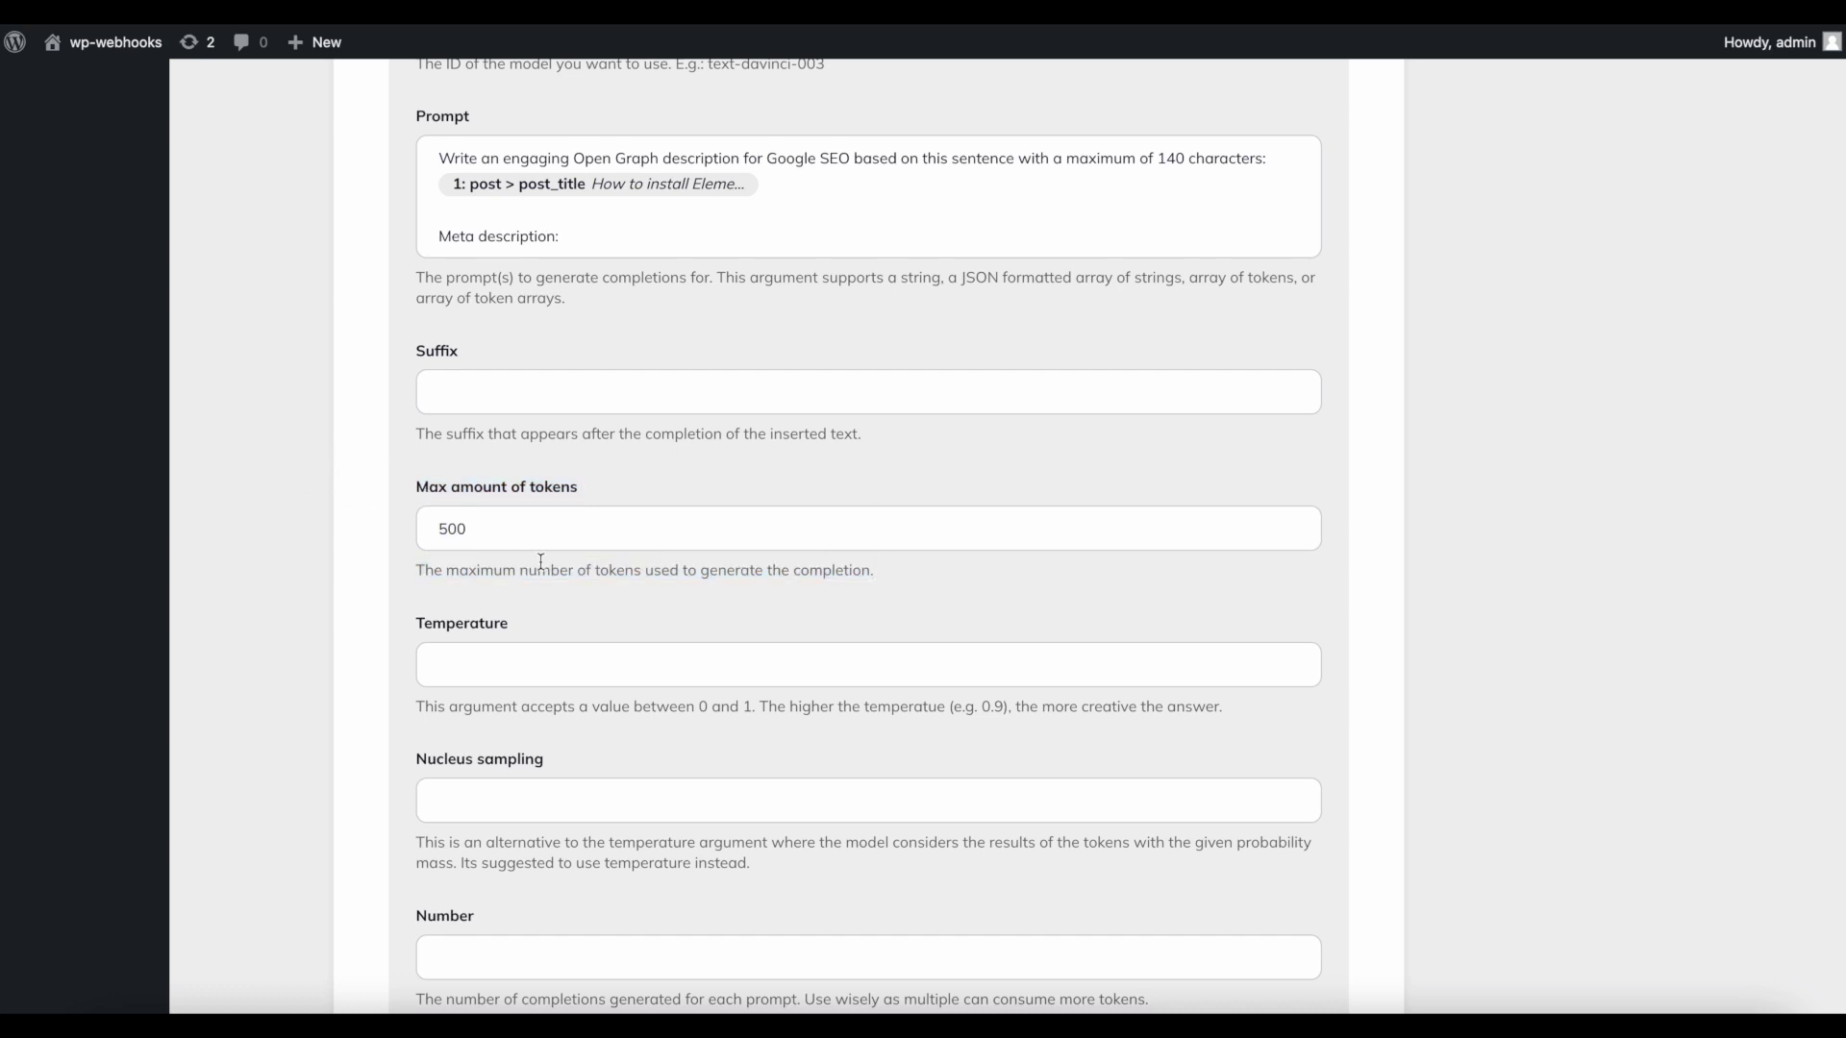
{"action": "scroll", "coordinate": [730, 472], "scroll_direction": "down", "scroll_amount": 10}
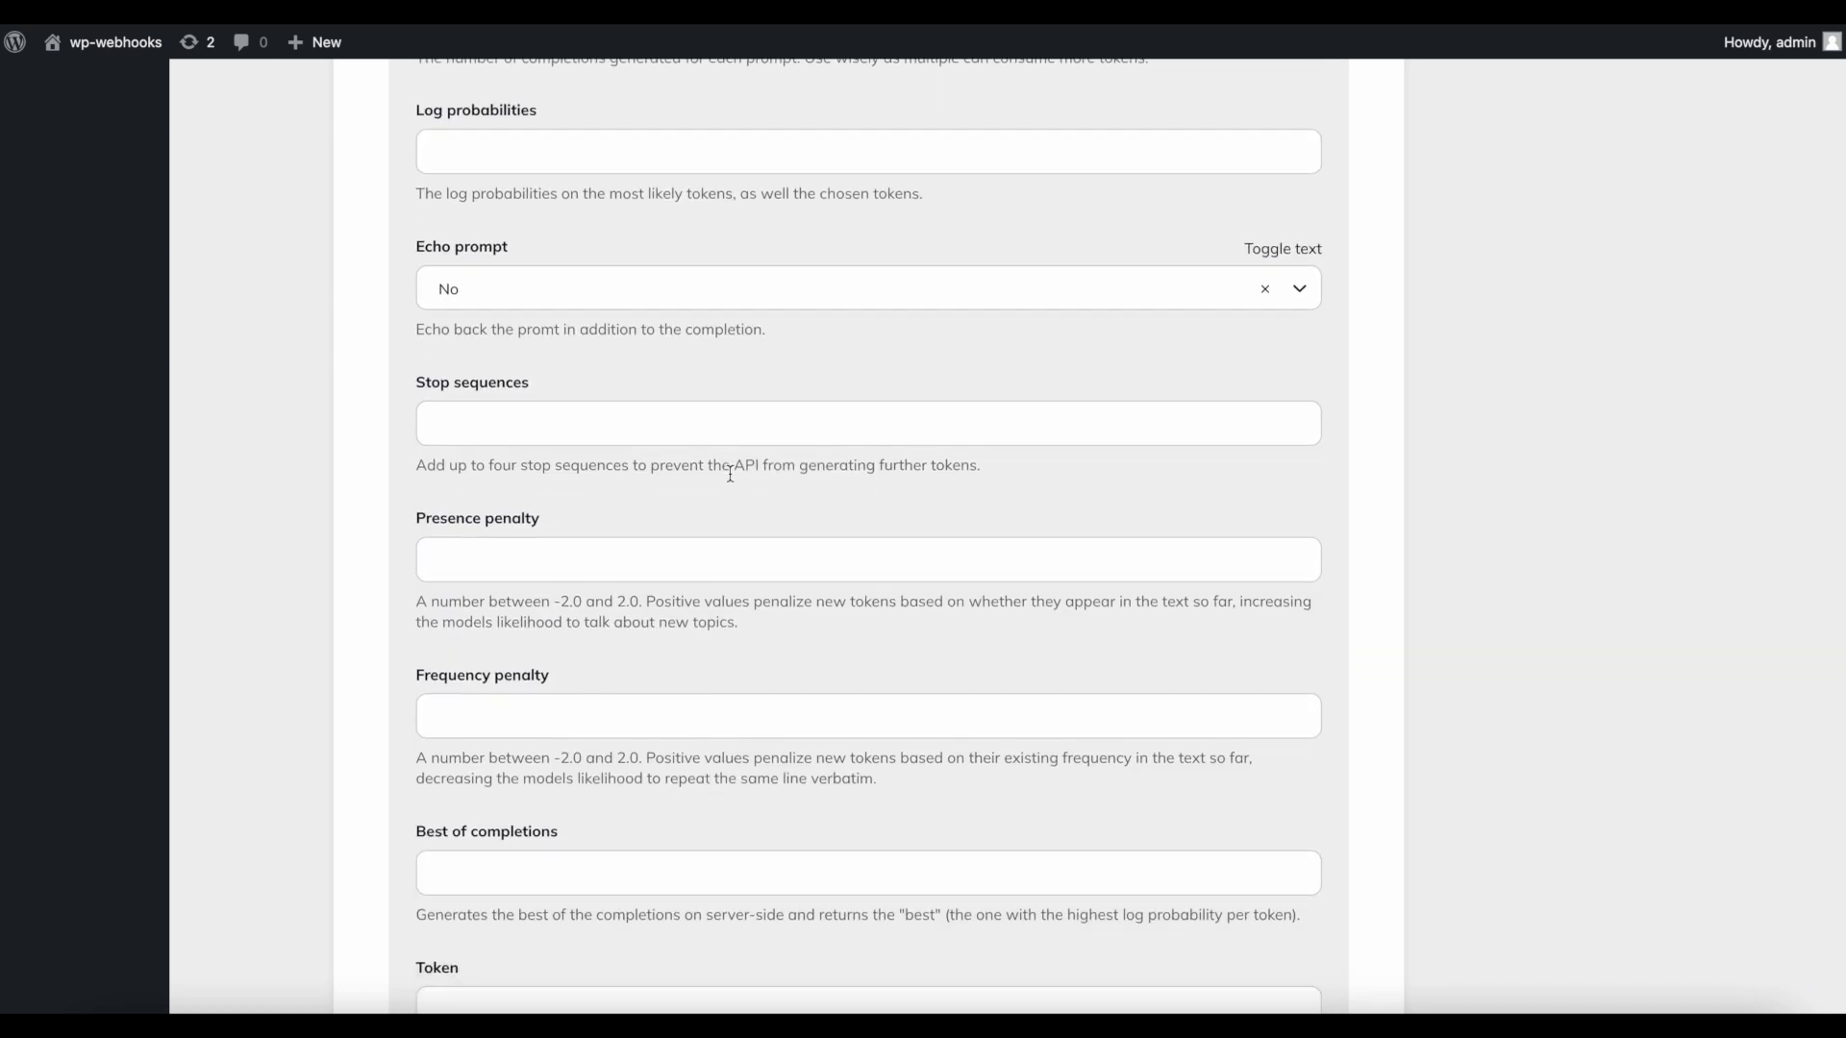
{"action": "scroll", "coordinate": [730, 473], "scroll_direction": "down", "scroll_amount": 10}
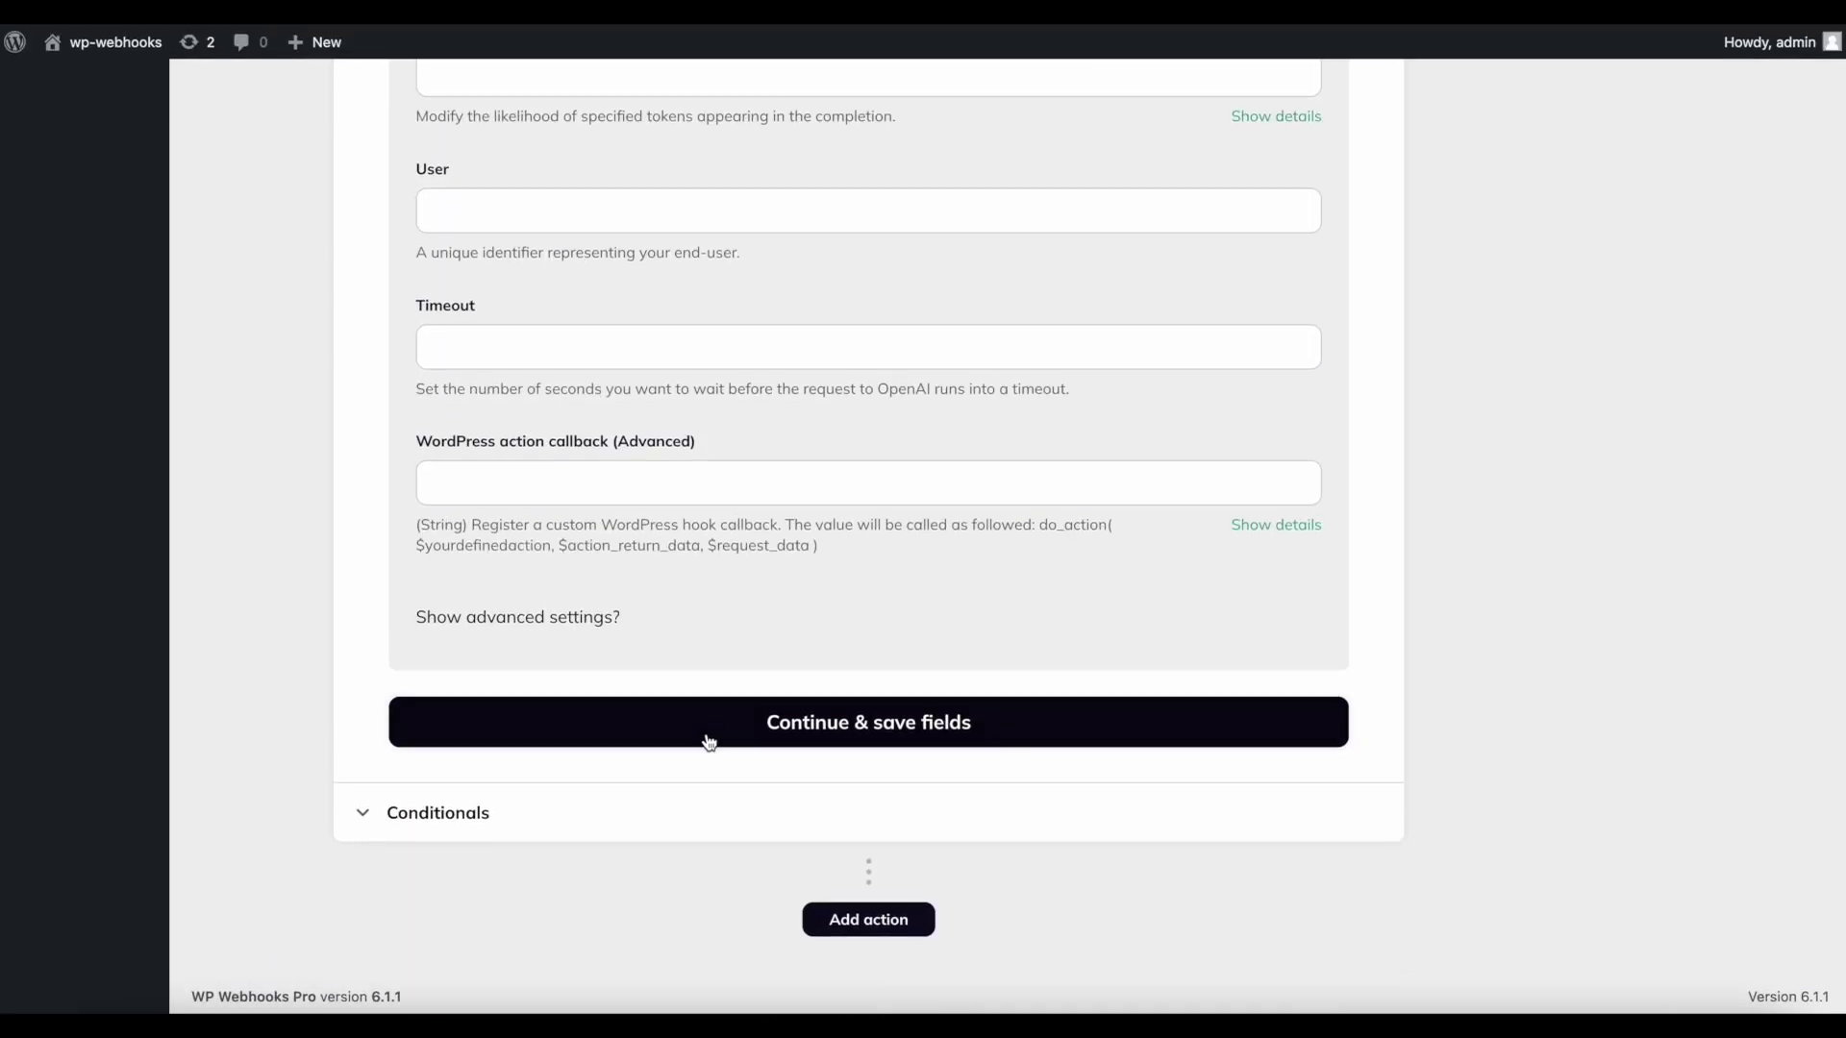
- Save the OpenAI completion settings and test the action using the Fire webhook action data type
{"action": "left_click", "coordinate": [740, 723]}
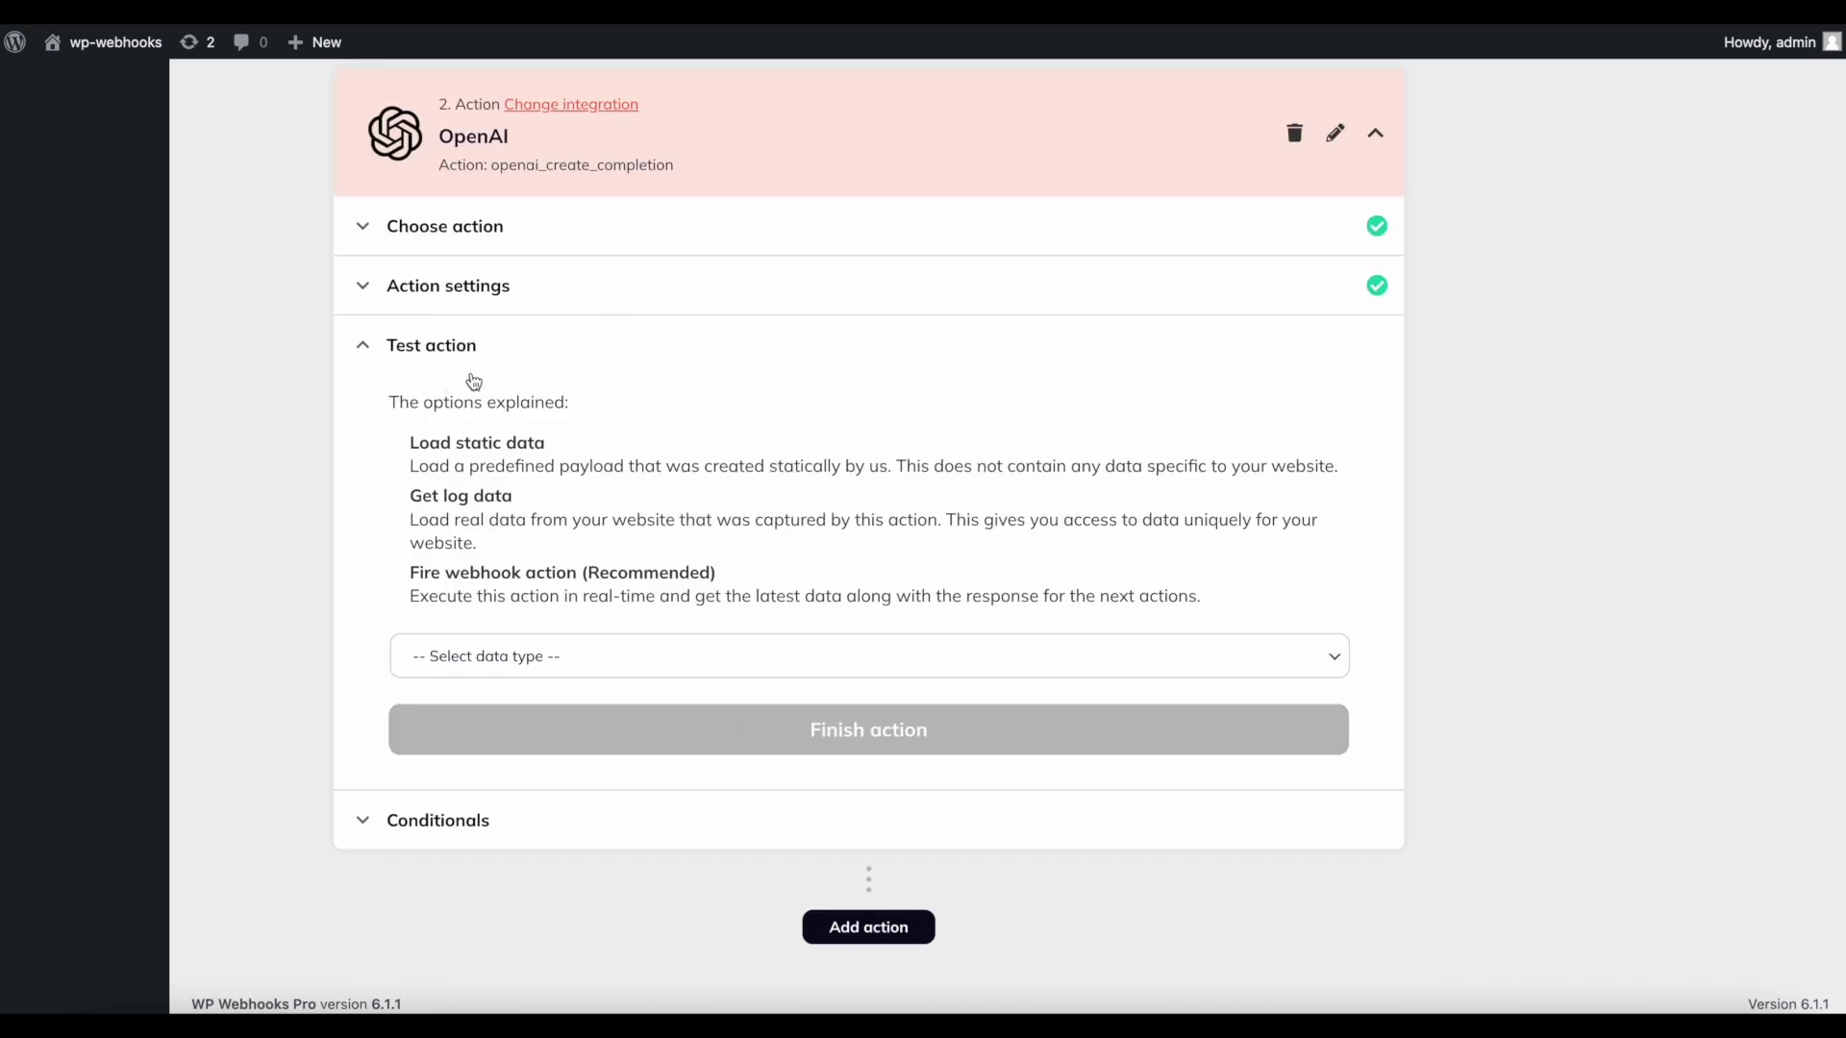
{"action": "left_click", "coordinate": [461, 646]}
{"action": "left_click", "coordinate": [455, 733]}
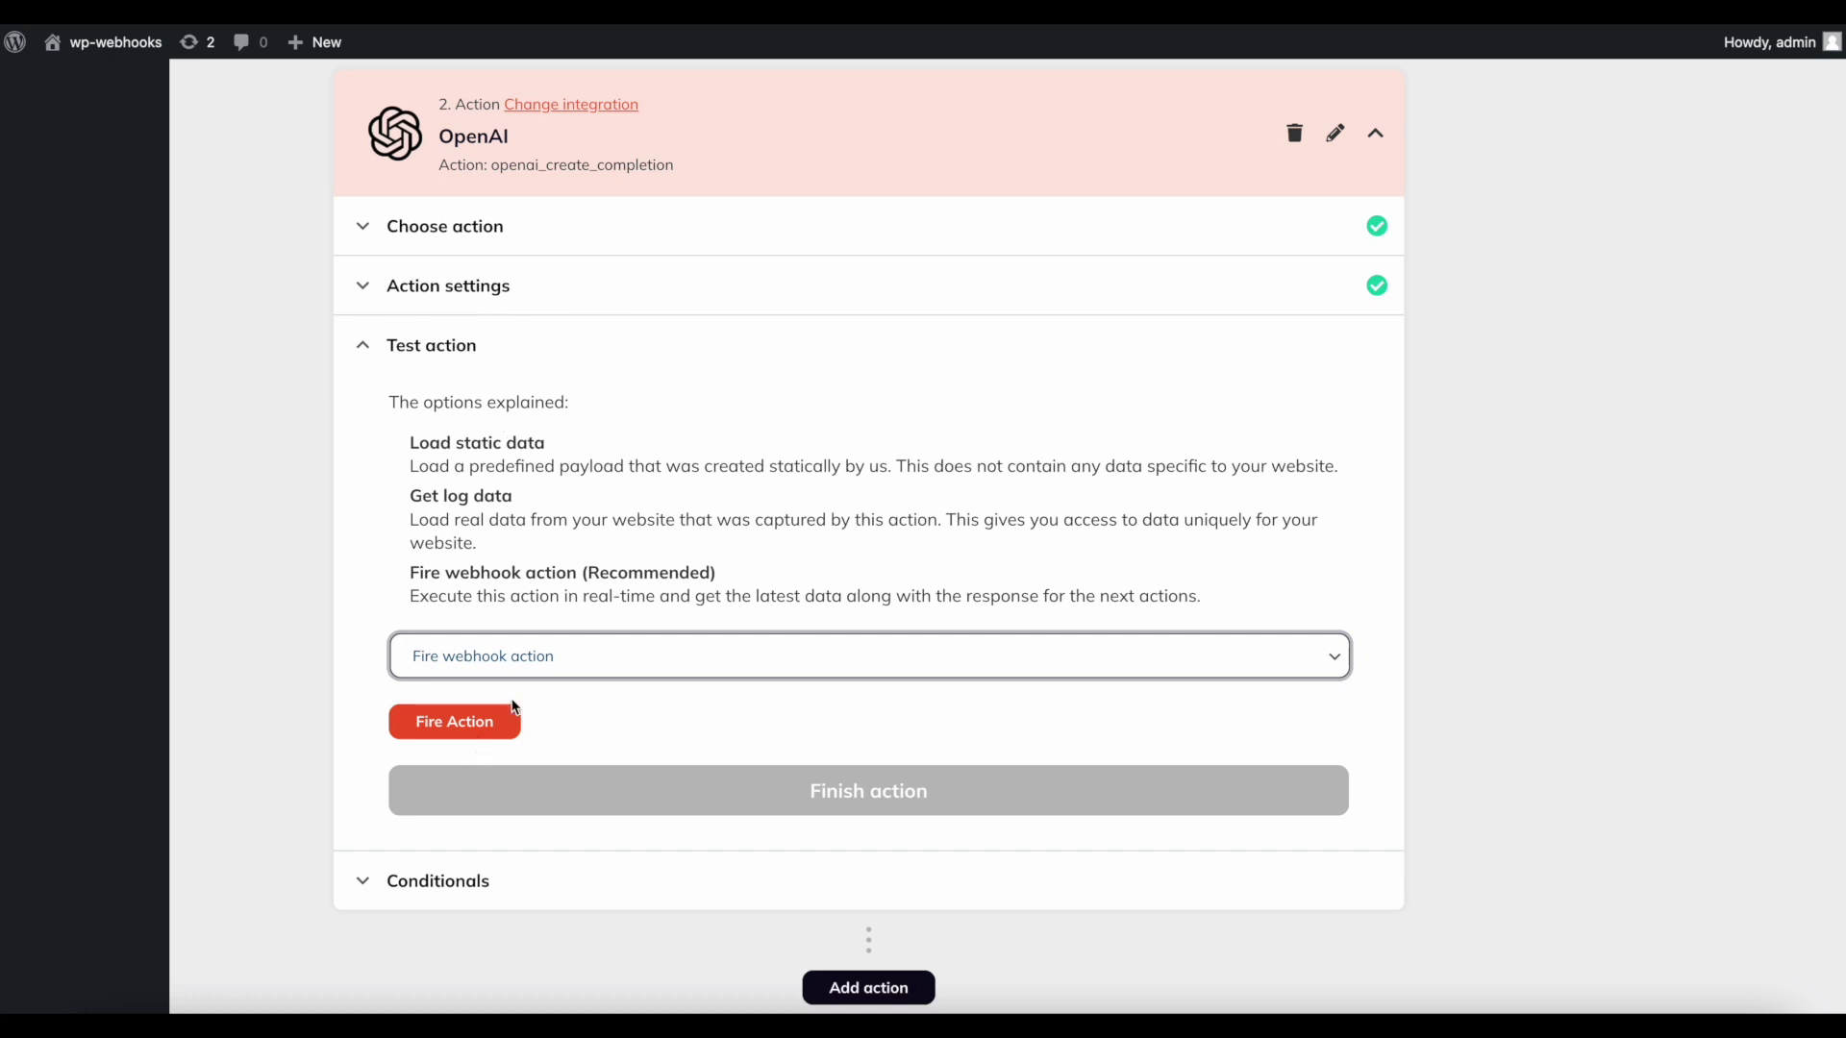
{"action": "left_click", "coordinate": [432, 726]}
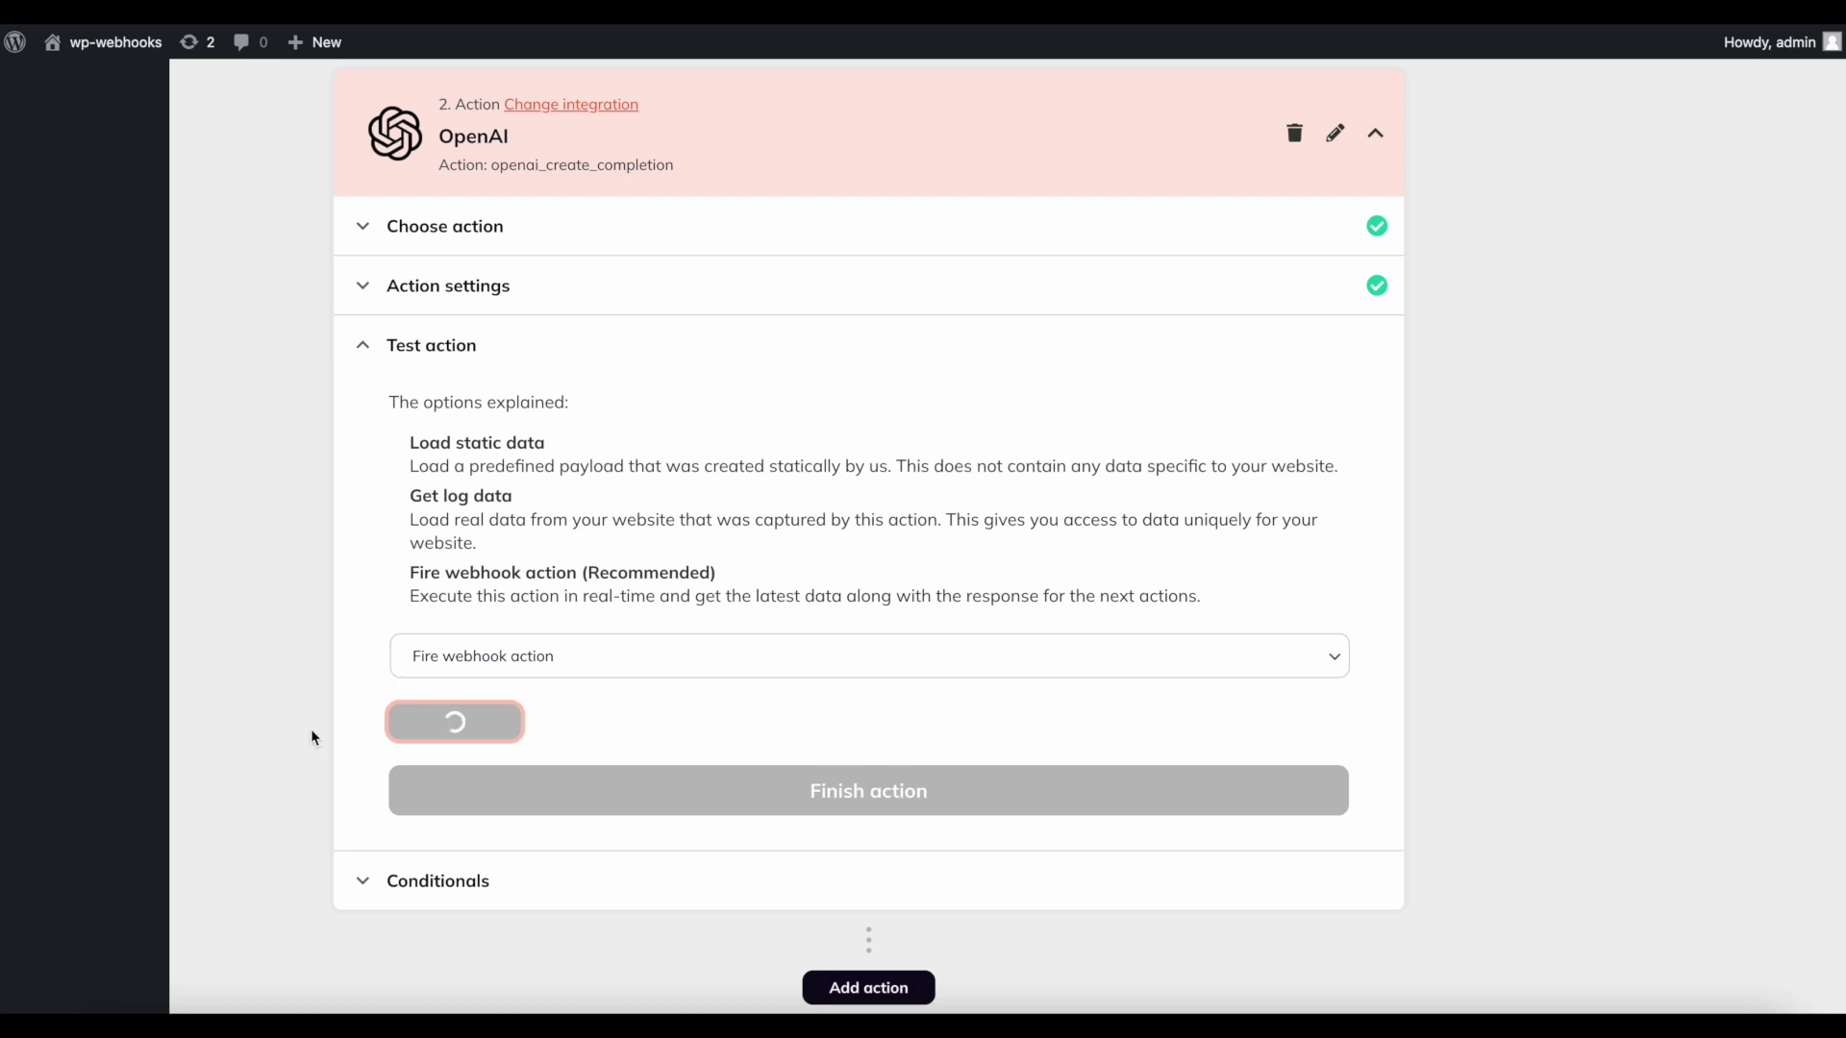
{"action": "scroll", "coordinate": [333, 759], "scroll_direction": "down", "scroll_amount": 1}
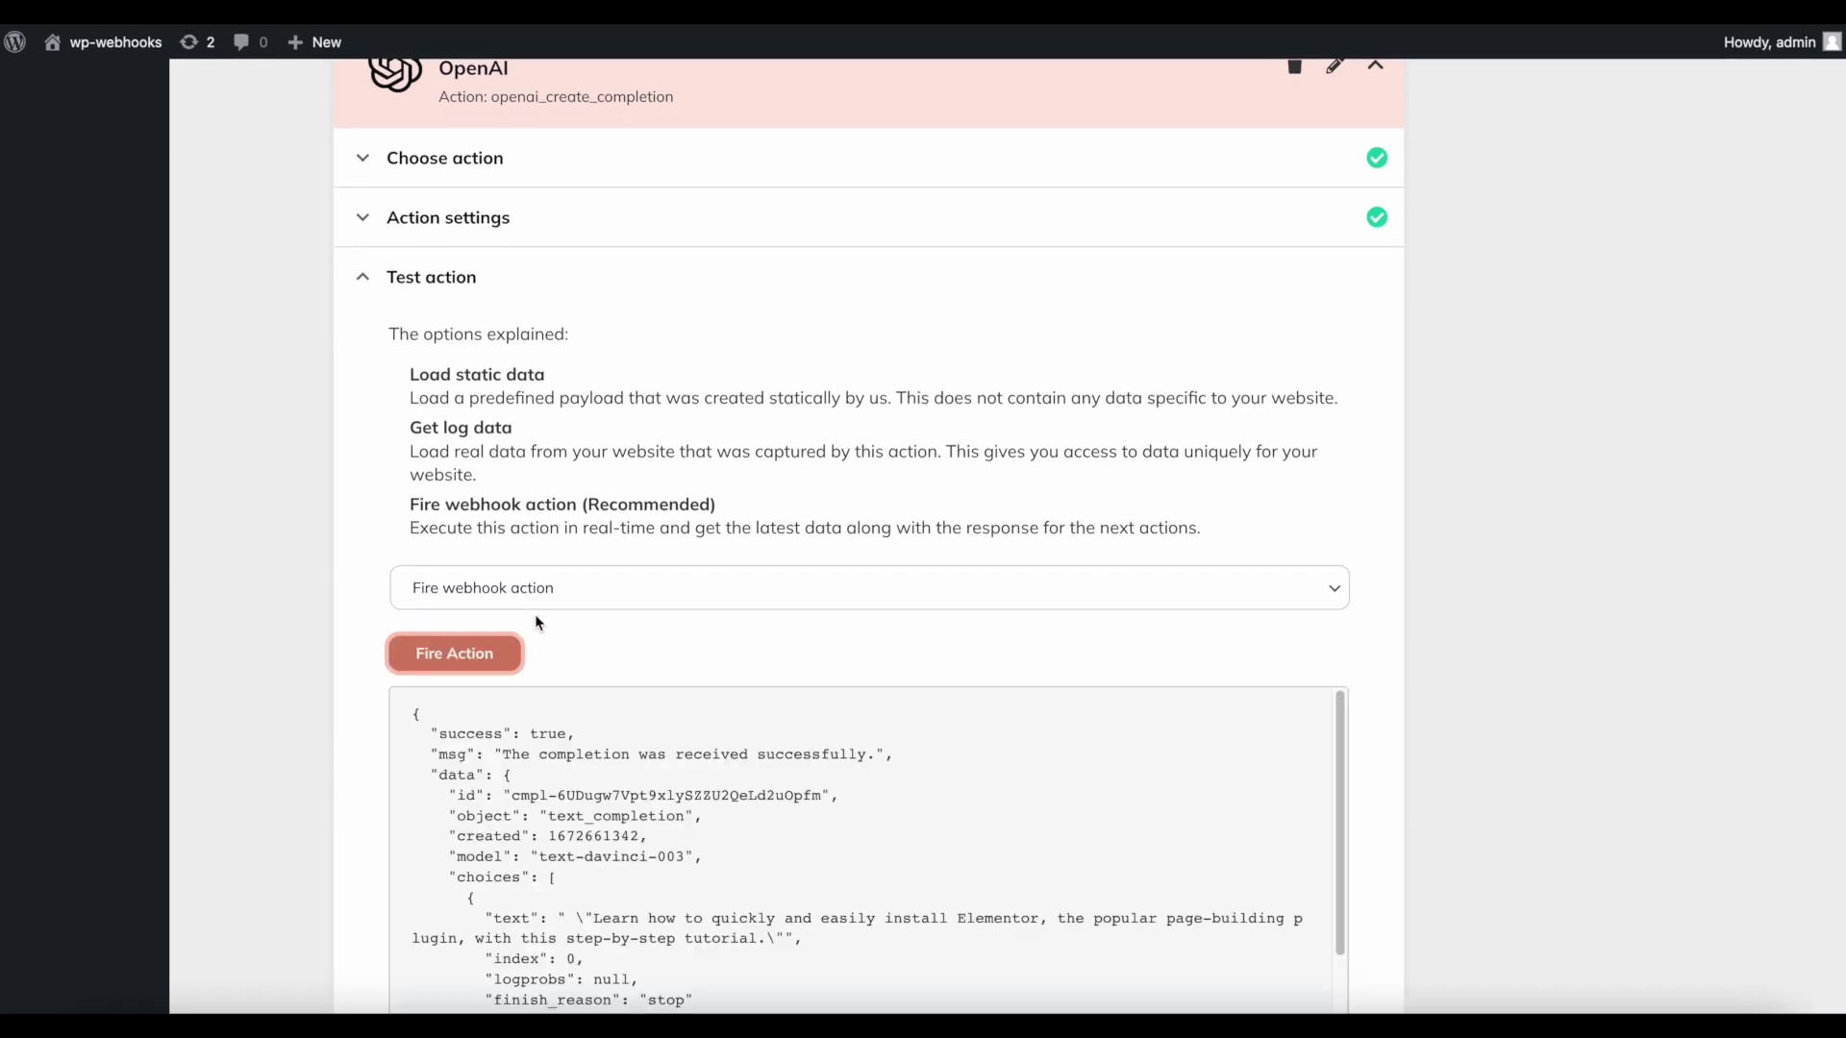
{"action": "scroll", "coordinate": [283, 783], "scroll_direction": "down", "scroll_amount": 3}
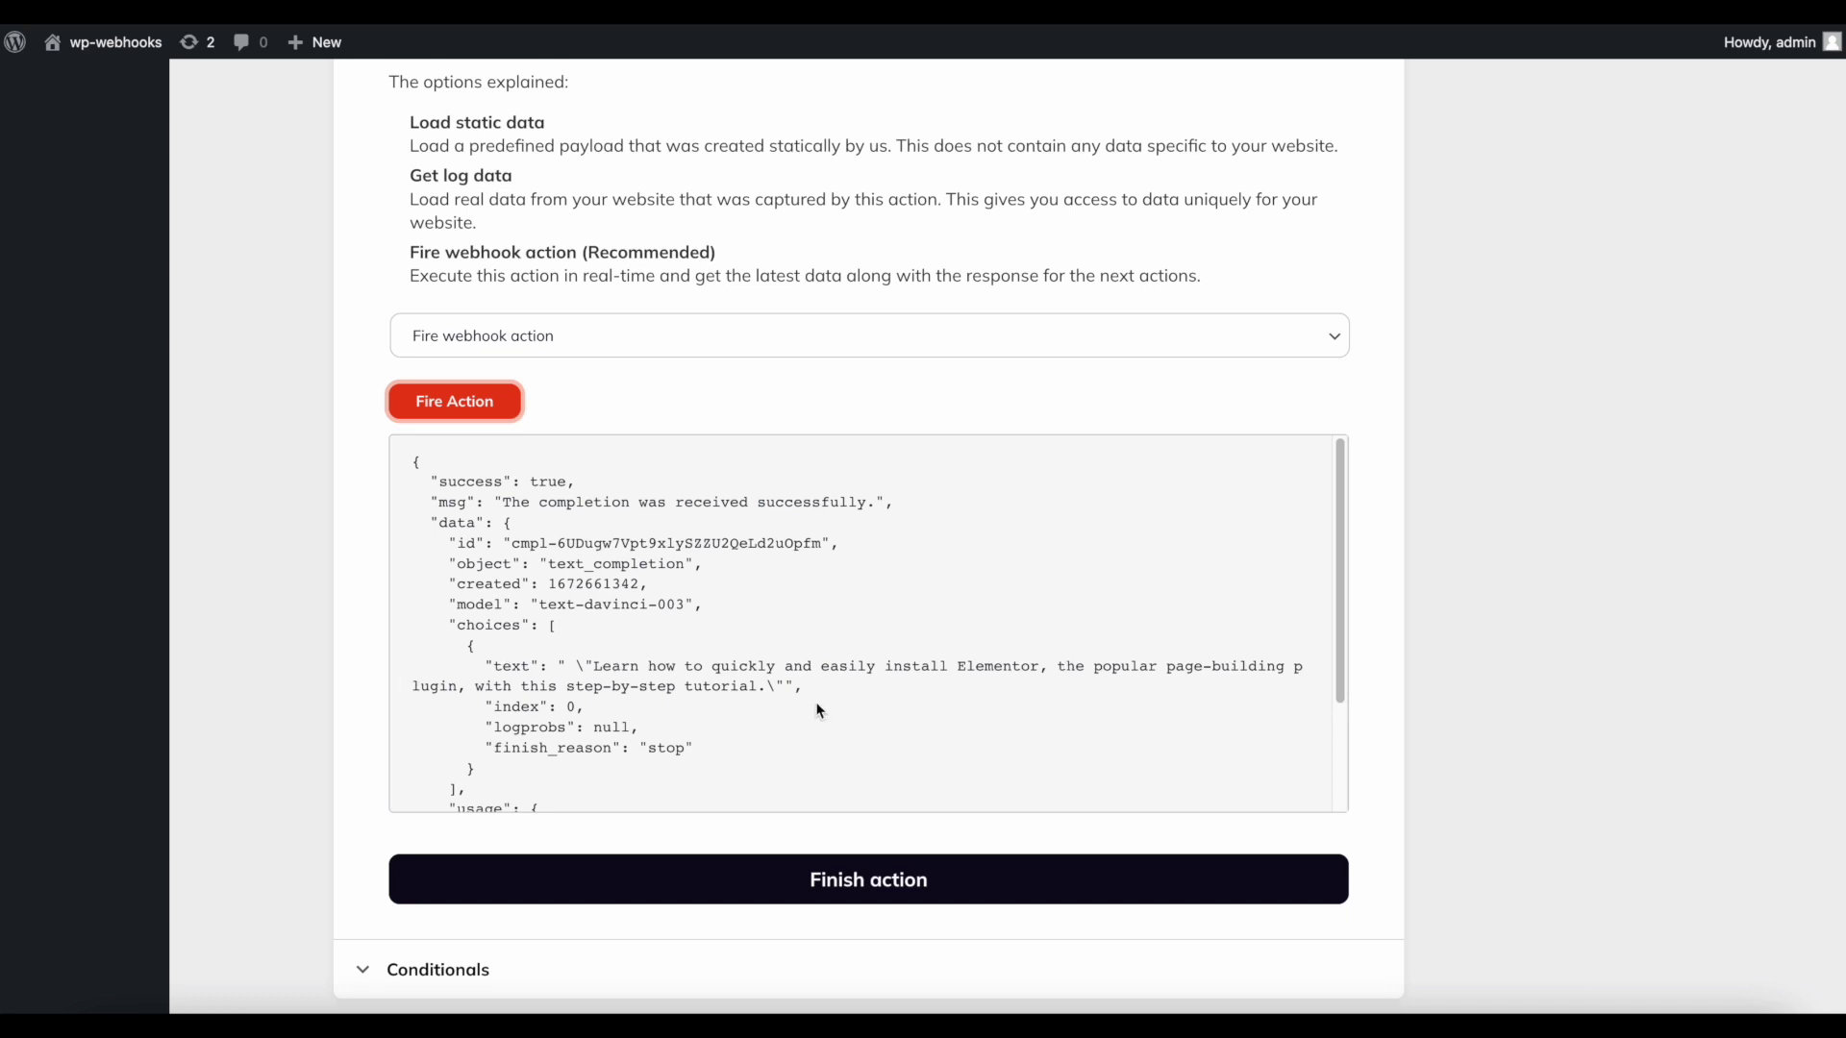
- Review the generated text and the rest of the test response, and finish the OpenAI action
{"action": "left_click_drag", "start_coordinate": [593, 666], "coordinate": [766, 685]}
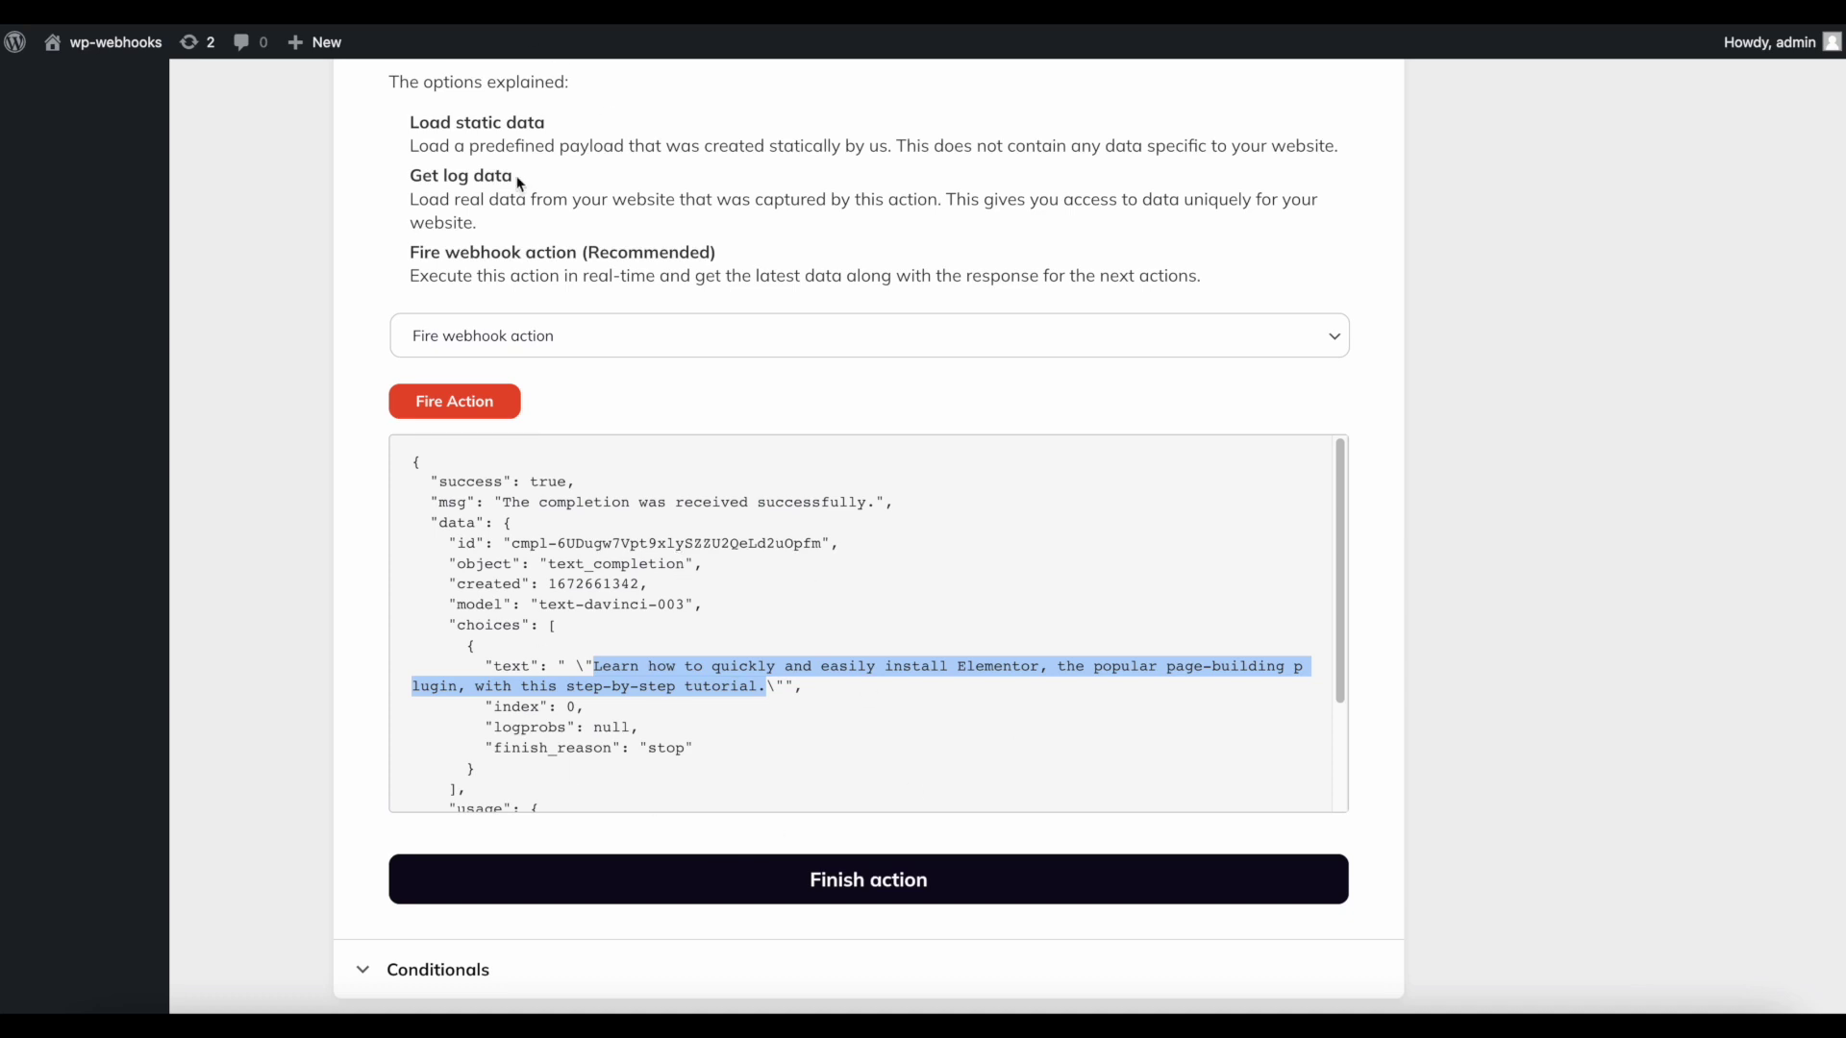
{"action": "left_click", "coordinate": [806, 712]}
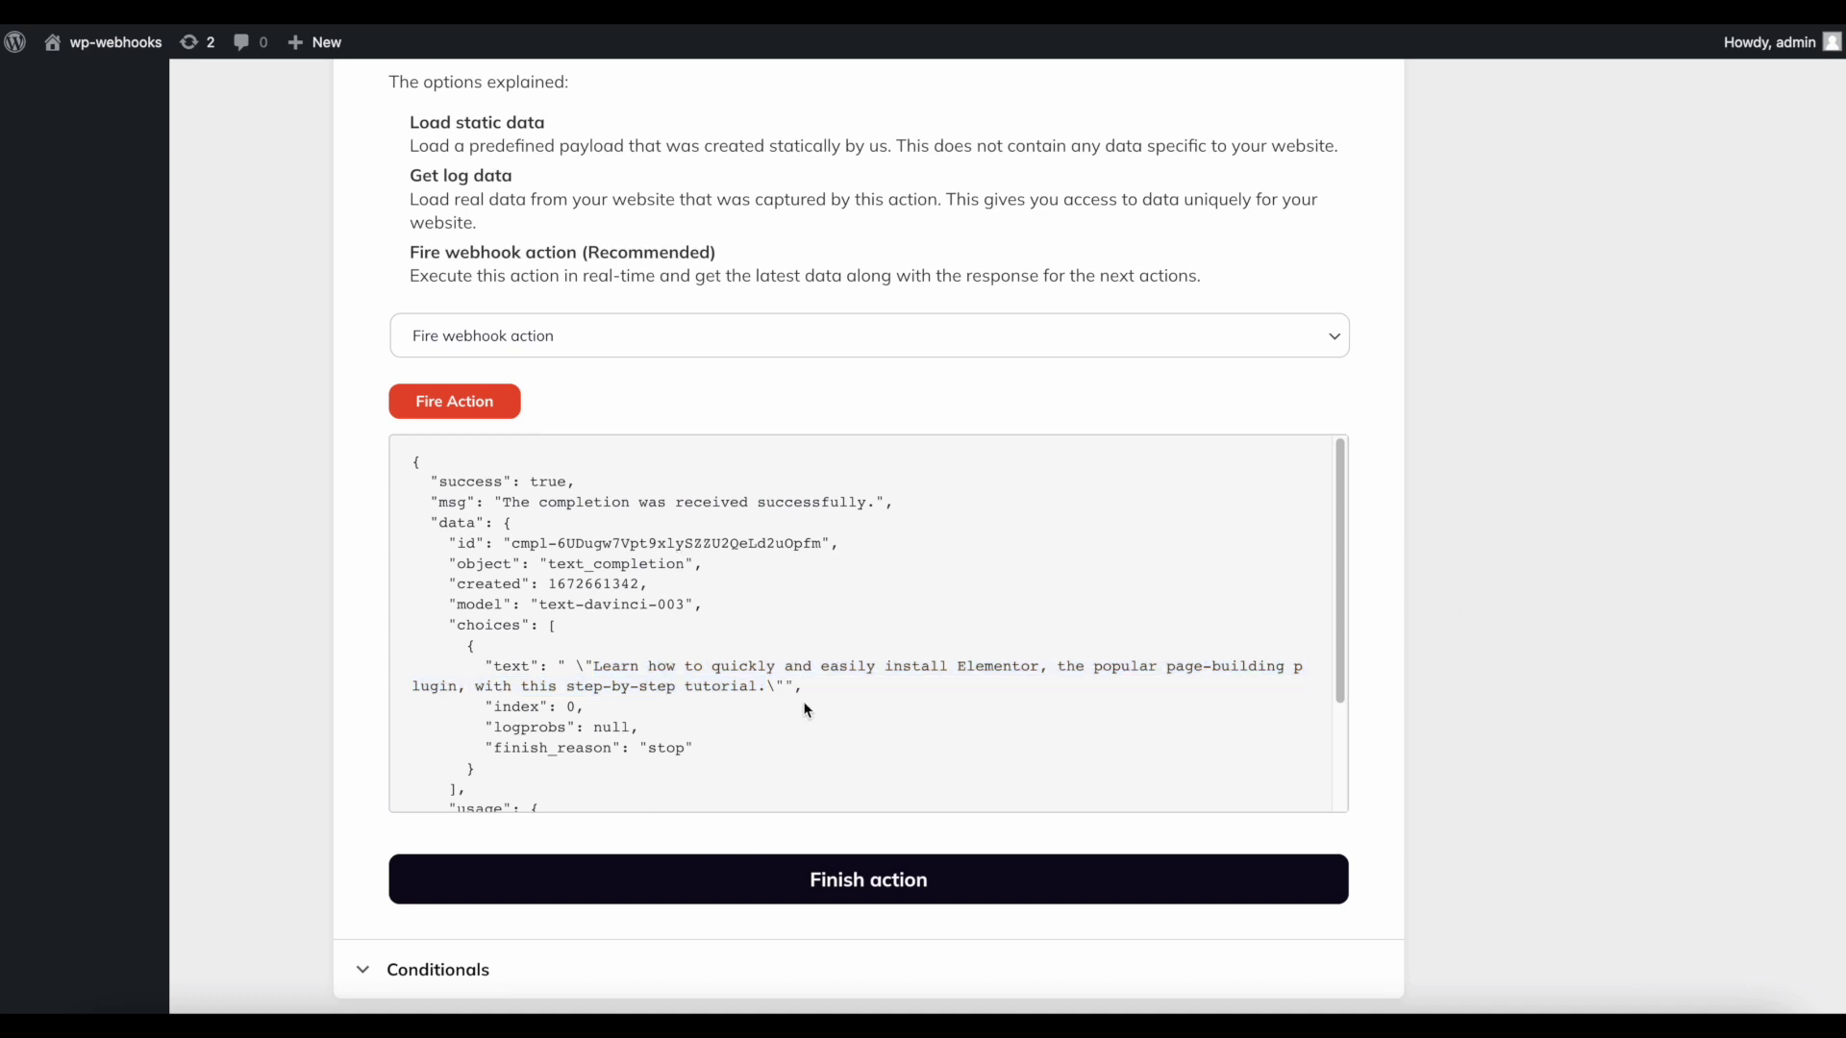
{"action": "scroll", "coordinate": [603, 662], "scroll_direction": "down", "scroll_amount": 3}
{"action": "scroll", "coordinate": [717, 623], "scroll_direction": "up", "scroll_amount": 3}
{"action": "scroll", "coordinate": [521, 726], "scroll_direction": "down", "scroll_amount": 3}
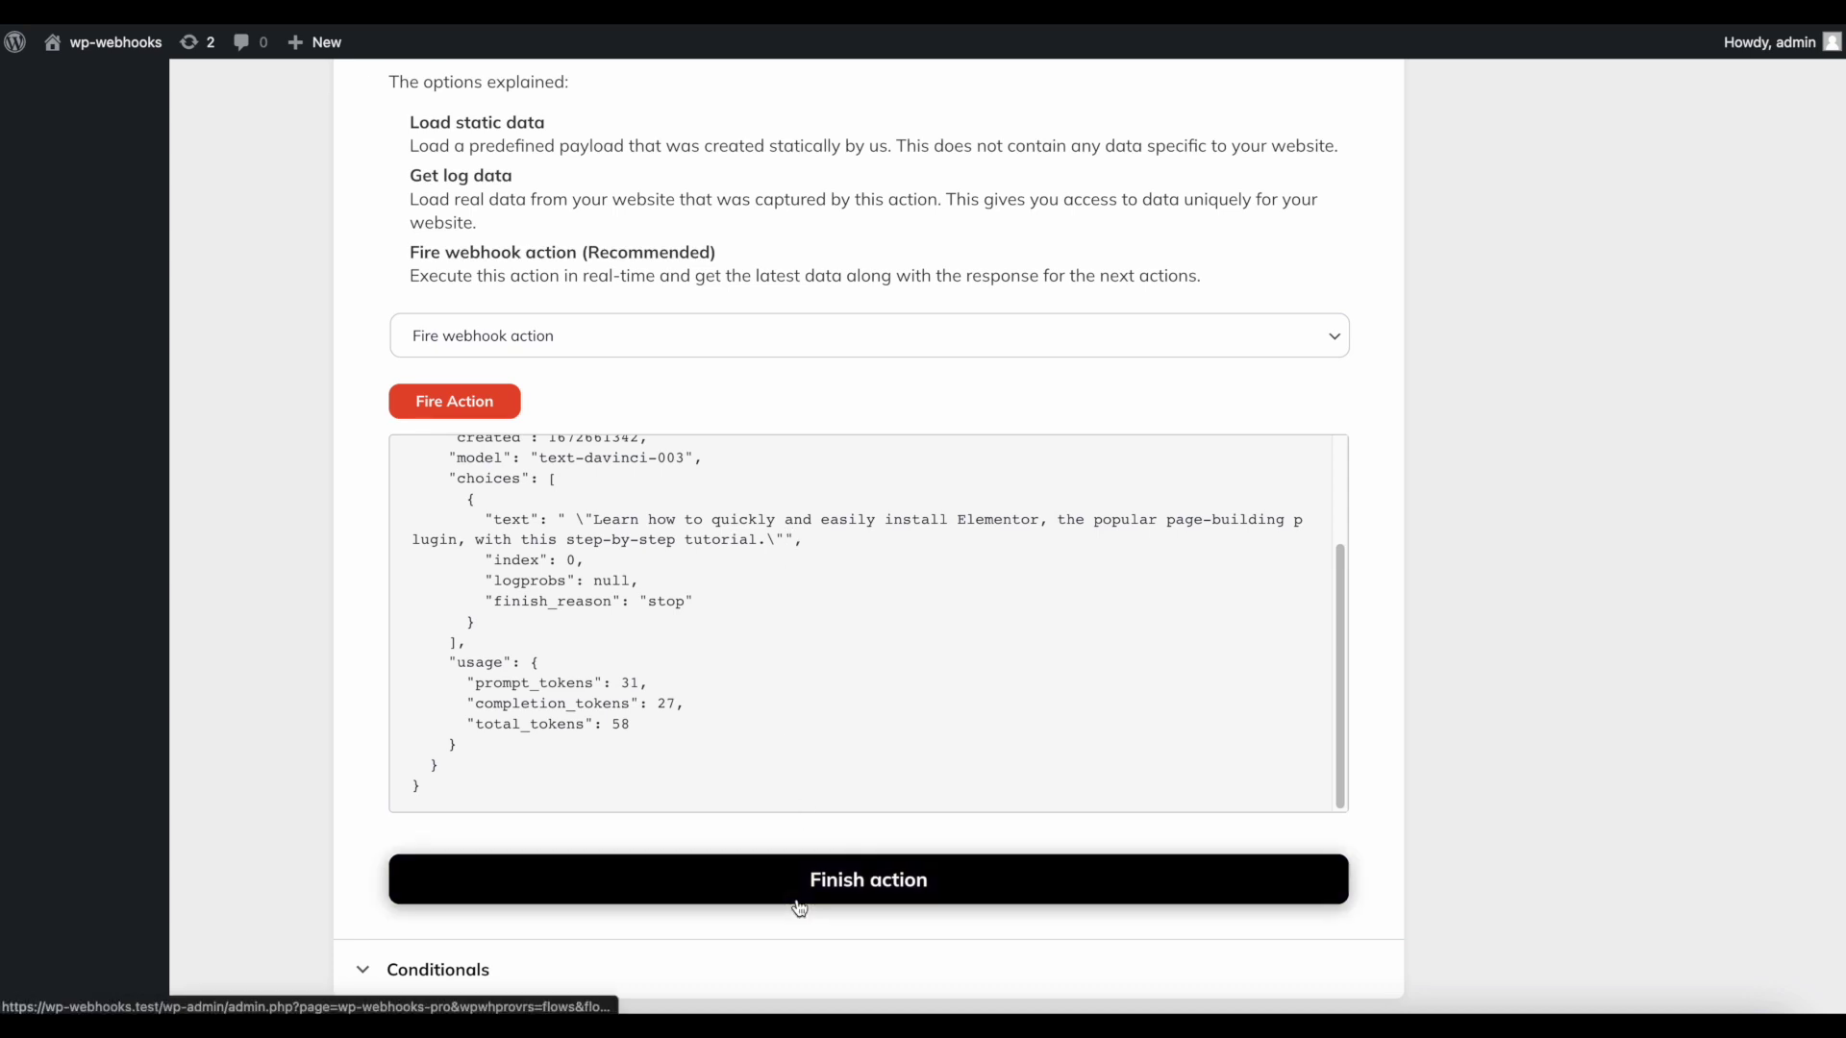
{"action": "left_click", "coordinate": [771, 875]}
{"action": "left_click", "coordinate": [737, 888]}
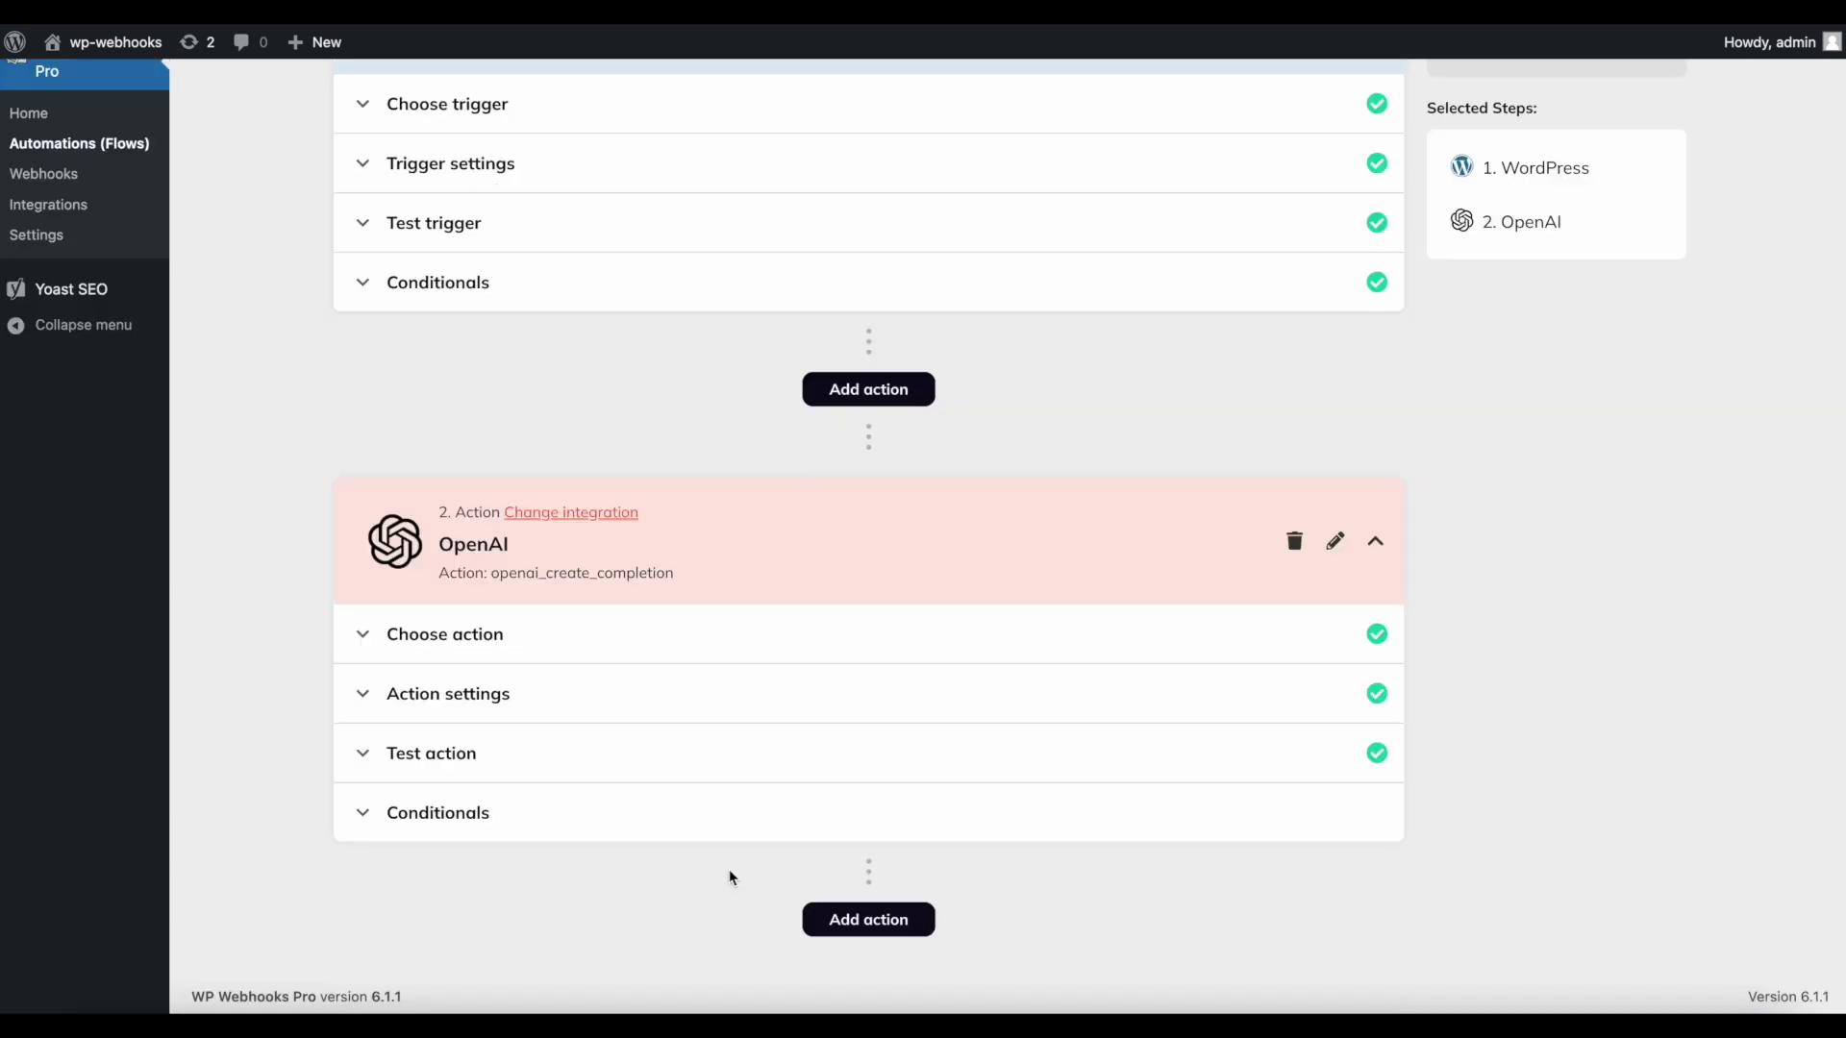
- Add a Yoast SEO action after the OpenAI step and choose "Update post SEO data" as its action
{"action": "scroll", "coordinate": [1439, 457], "scroll_direction": "up", "scroll_amount": 5}
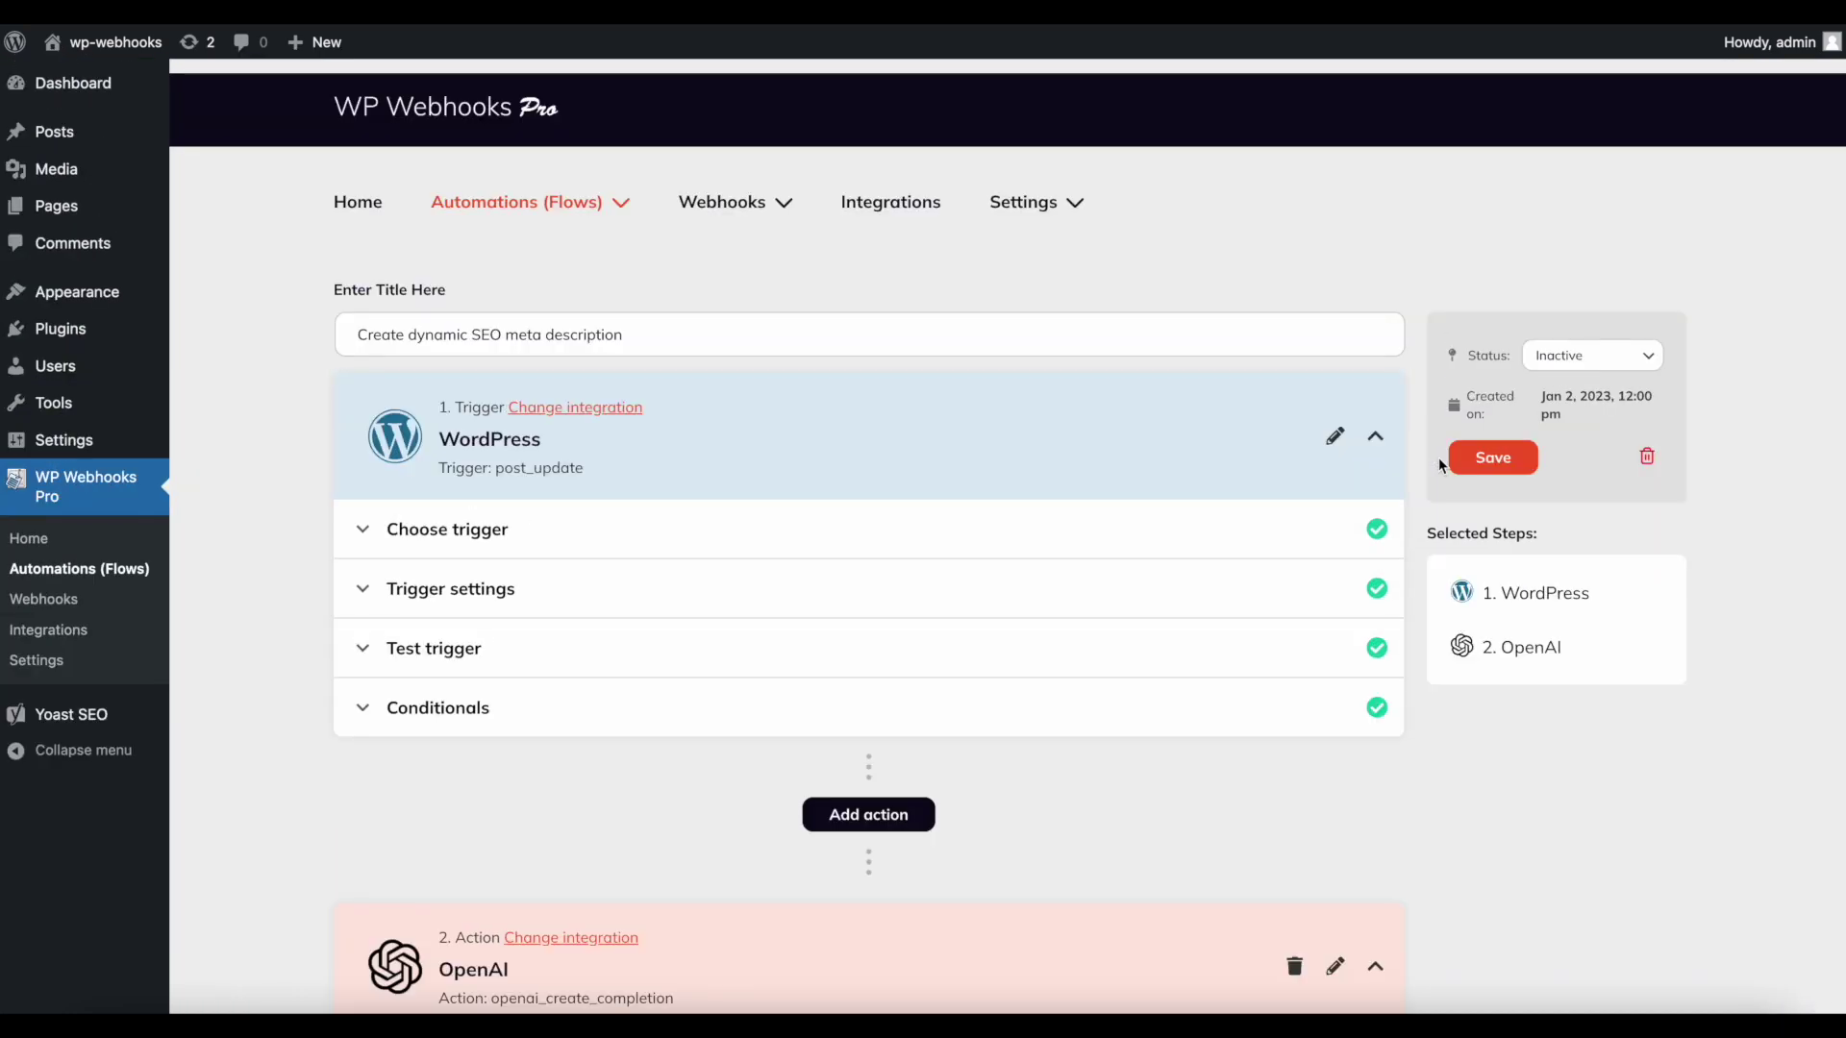
{"action": "scroll", "coordinate": [1438, 457], "scroll_direction": "down", "scroll_amount": 4}
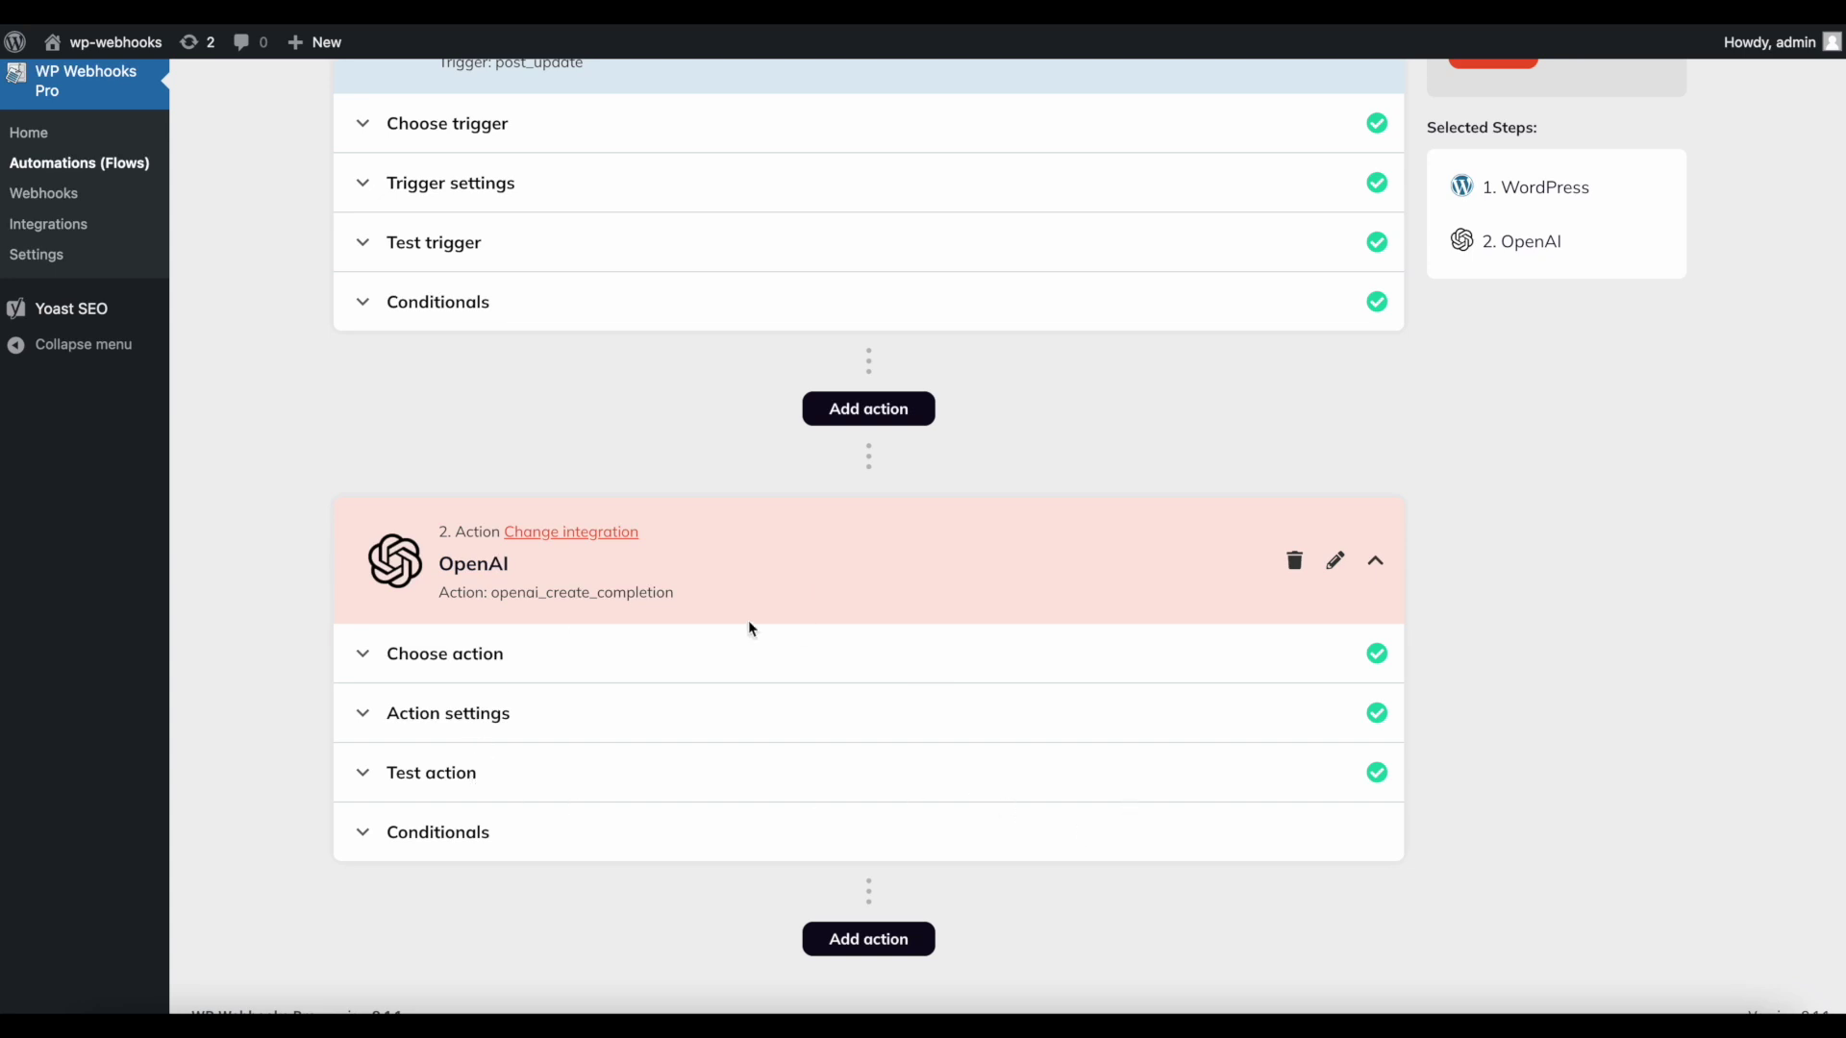
{"action": "scroll", "coordinate": [606, 928], "scroll_direction": "down", "scroll_amount": 1}
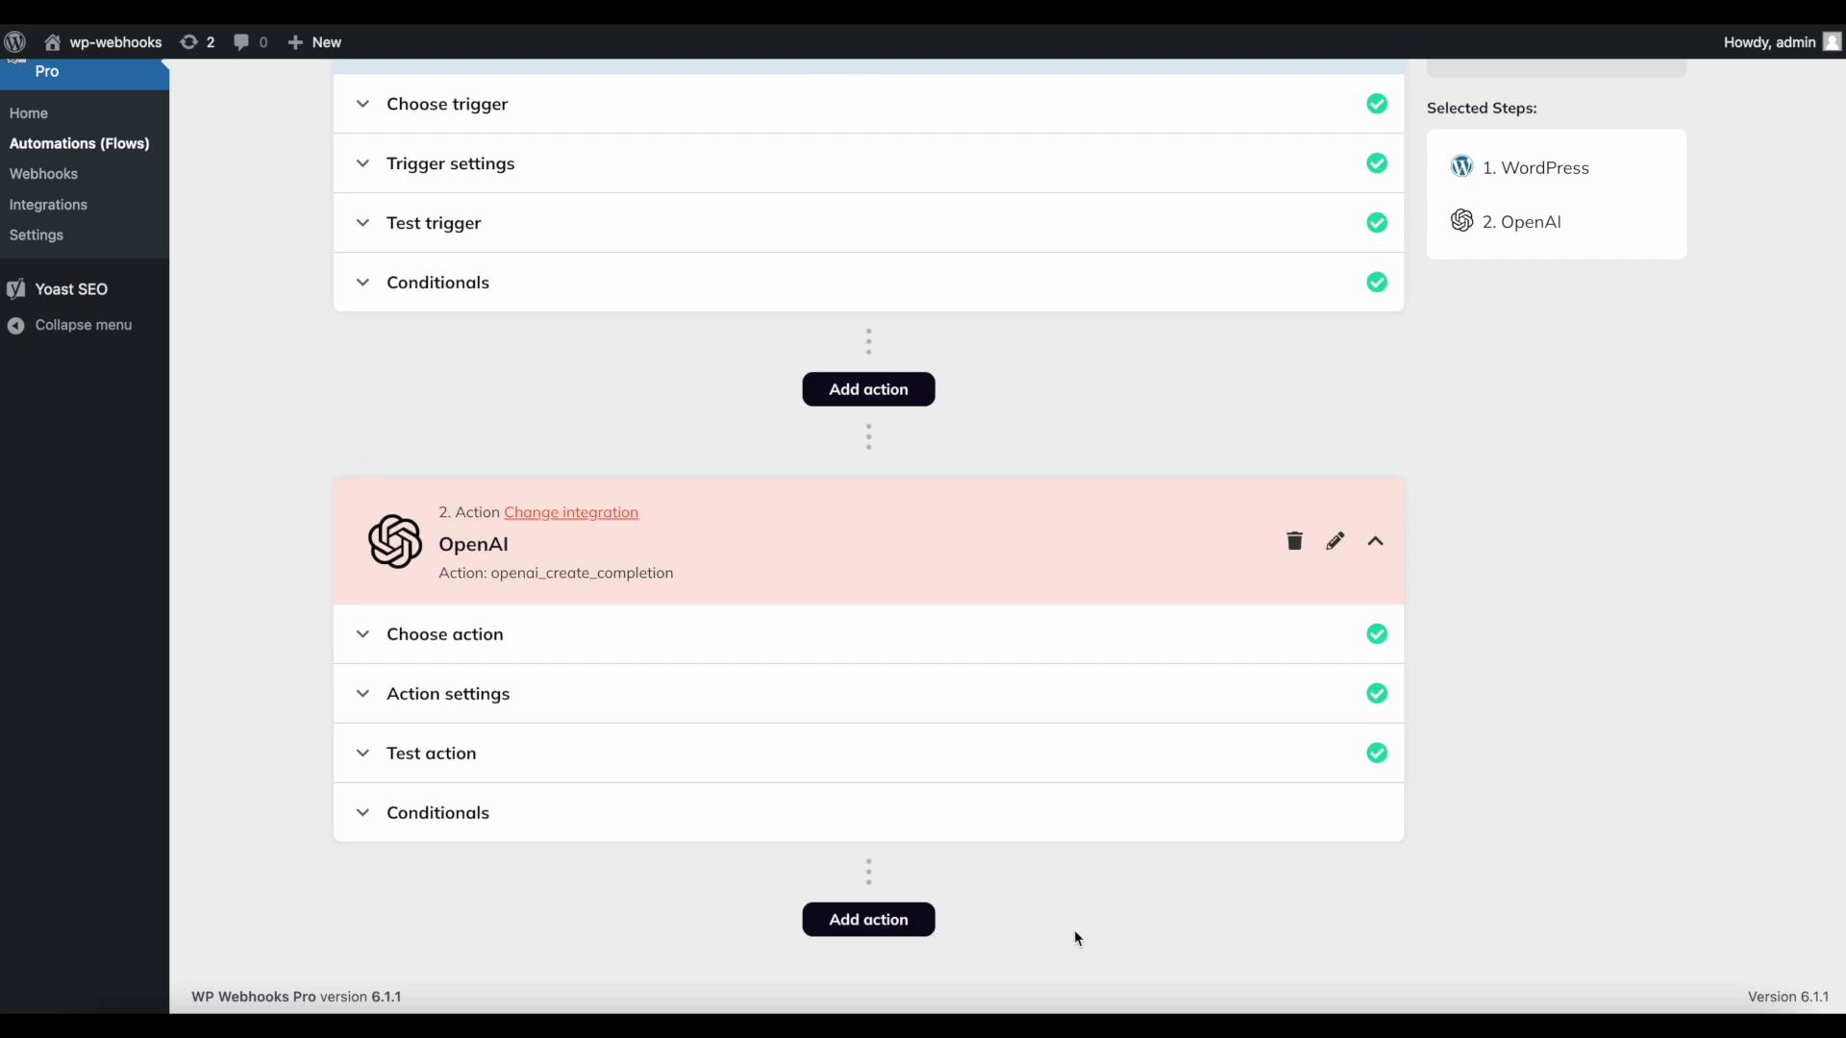
{"action": "left_click", "coordinate": [877, 919]}
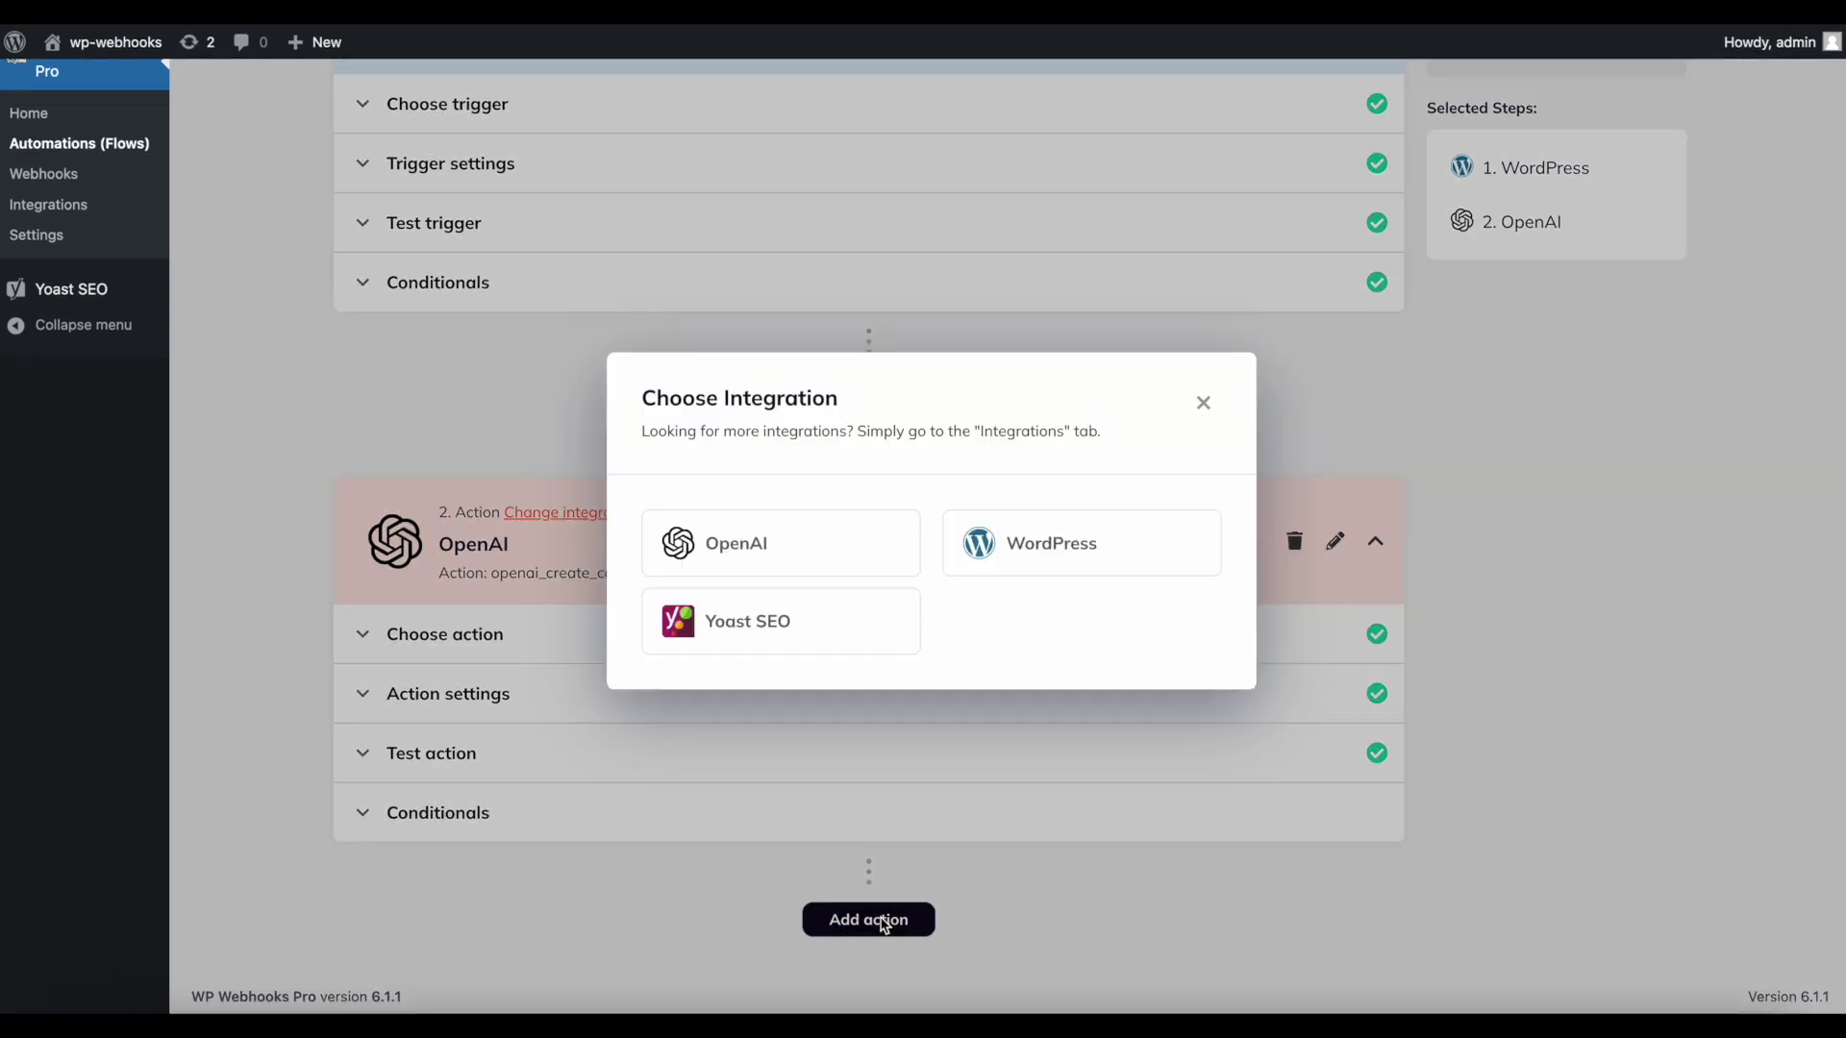
{"action": "left_click", "coordinate": [817, 635]}
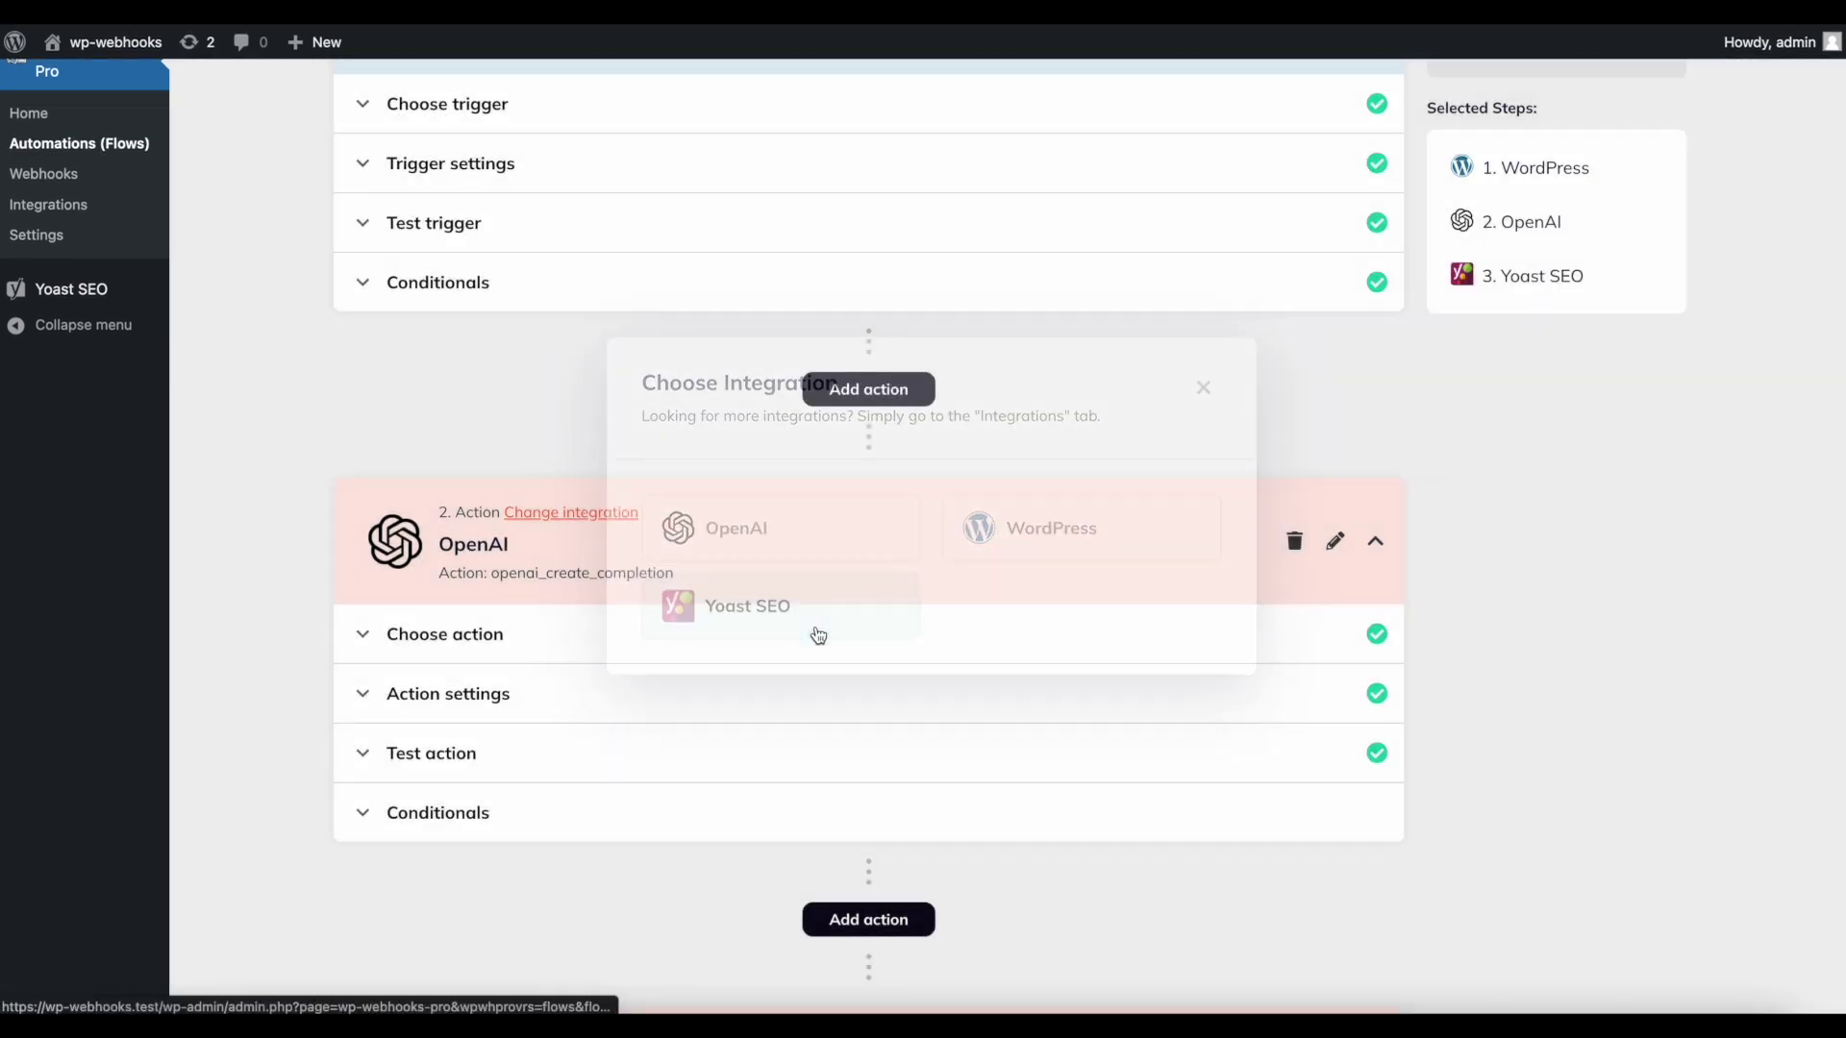
{"action": "left_click", "coordinate": [795, 615]}
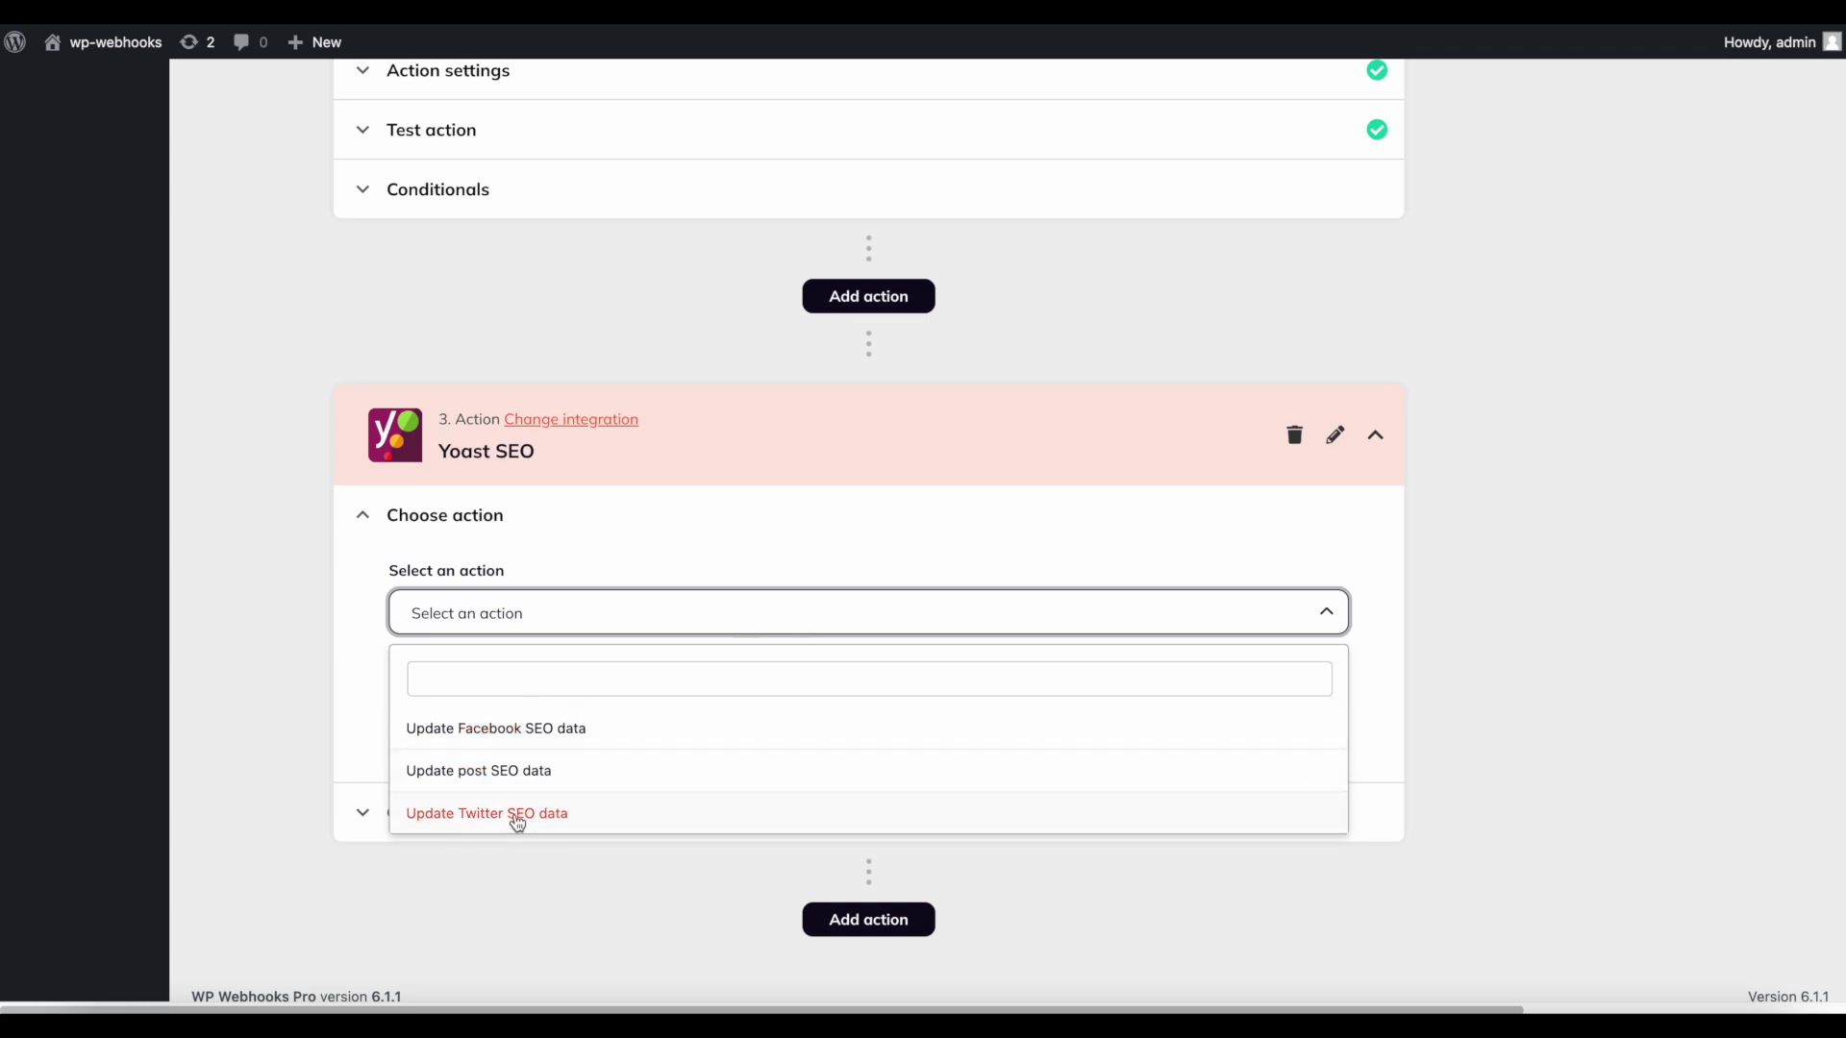
{"action": "left_click", "coordinate": [500, 784]}
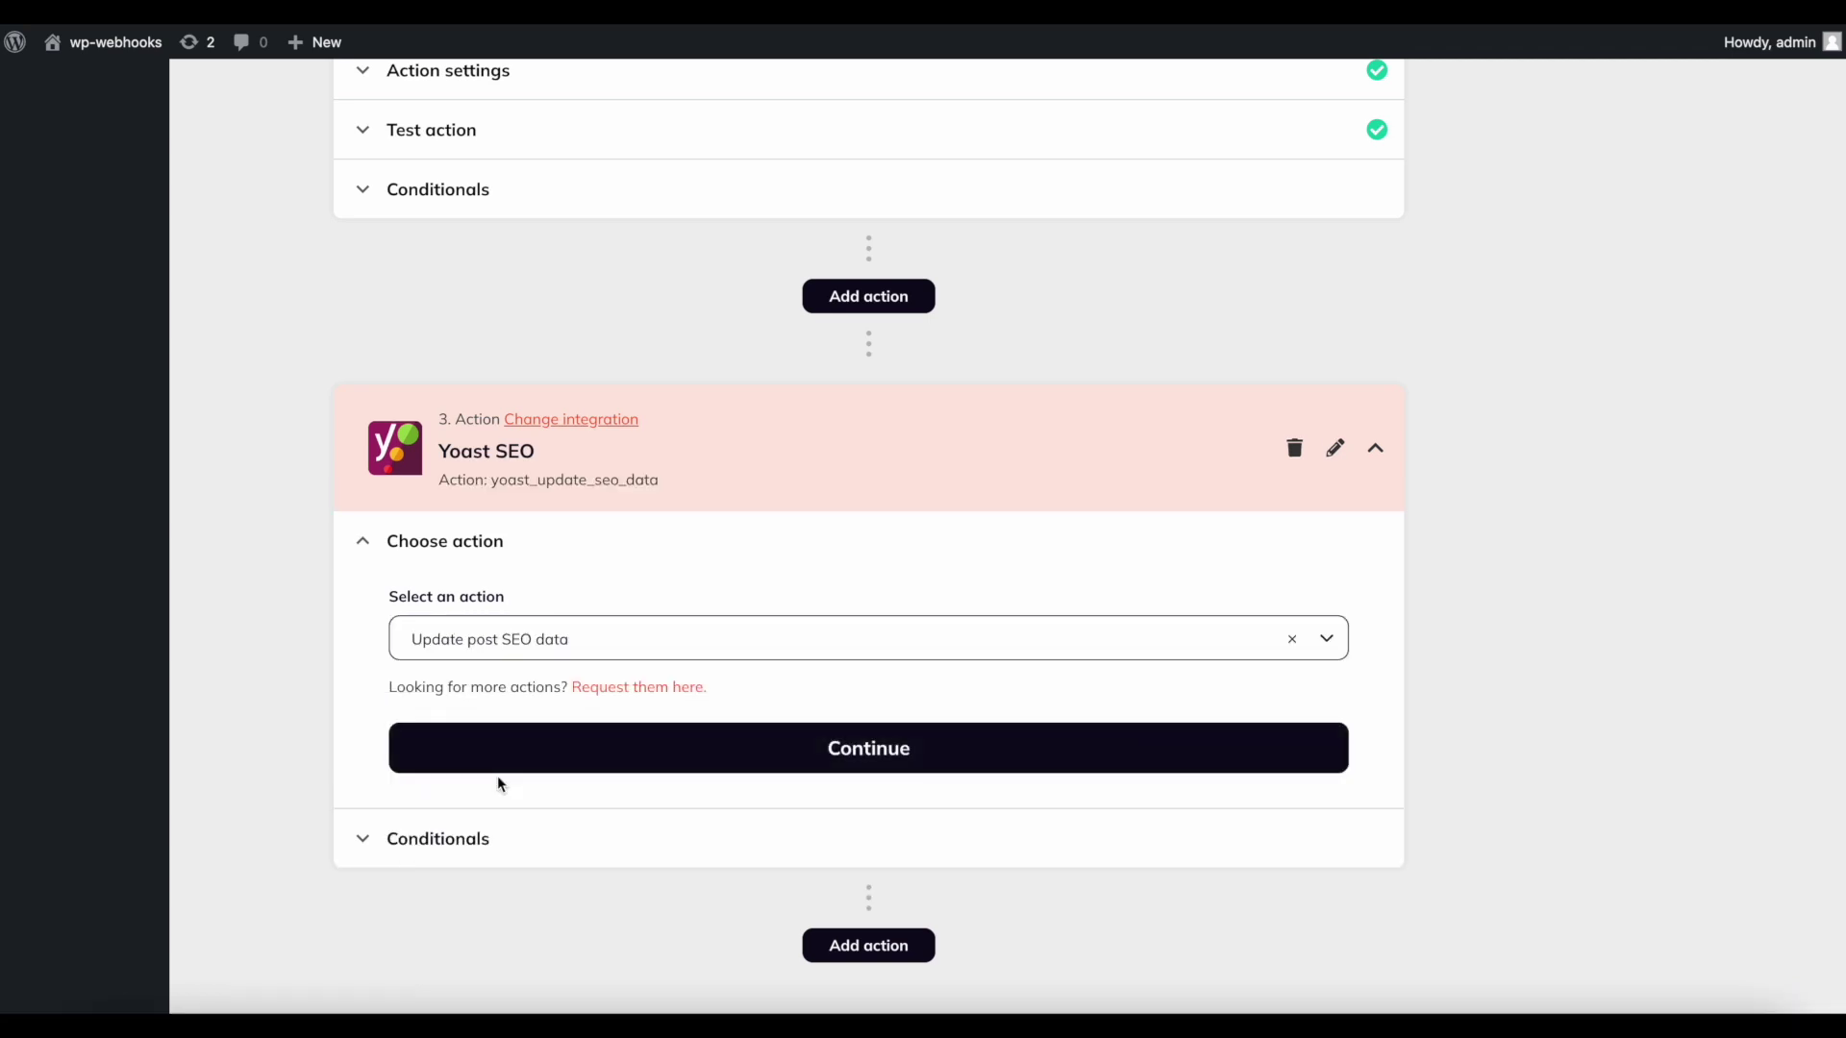
{"action": "left_click", "coordinate": [468, 758]}
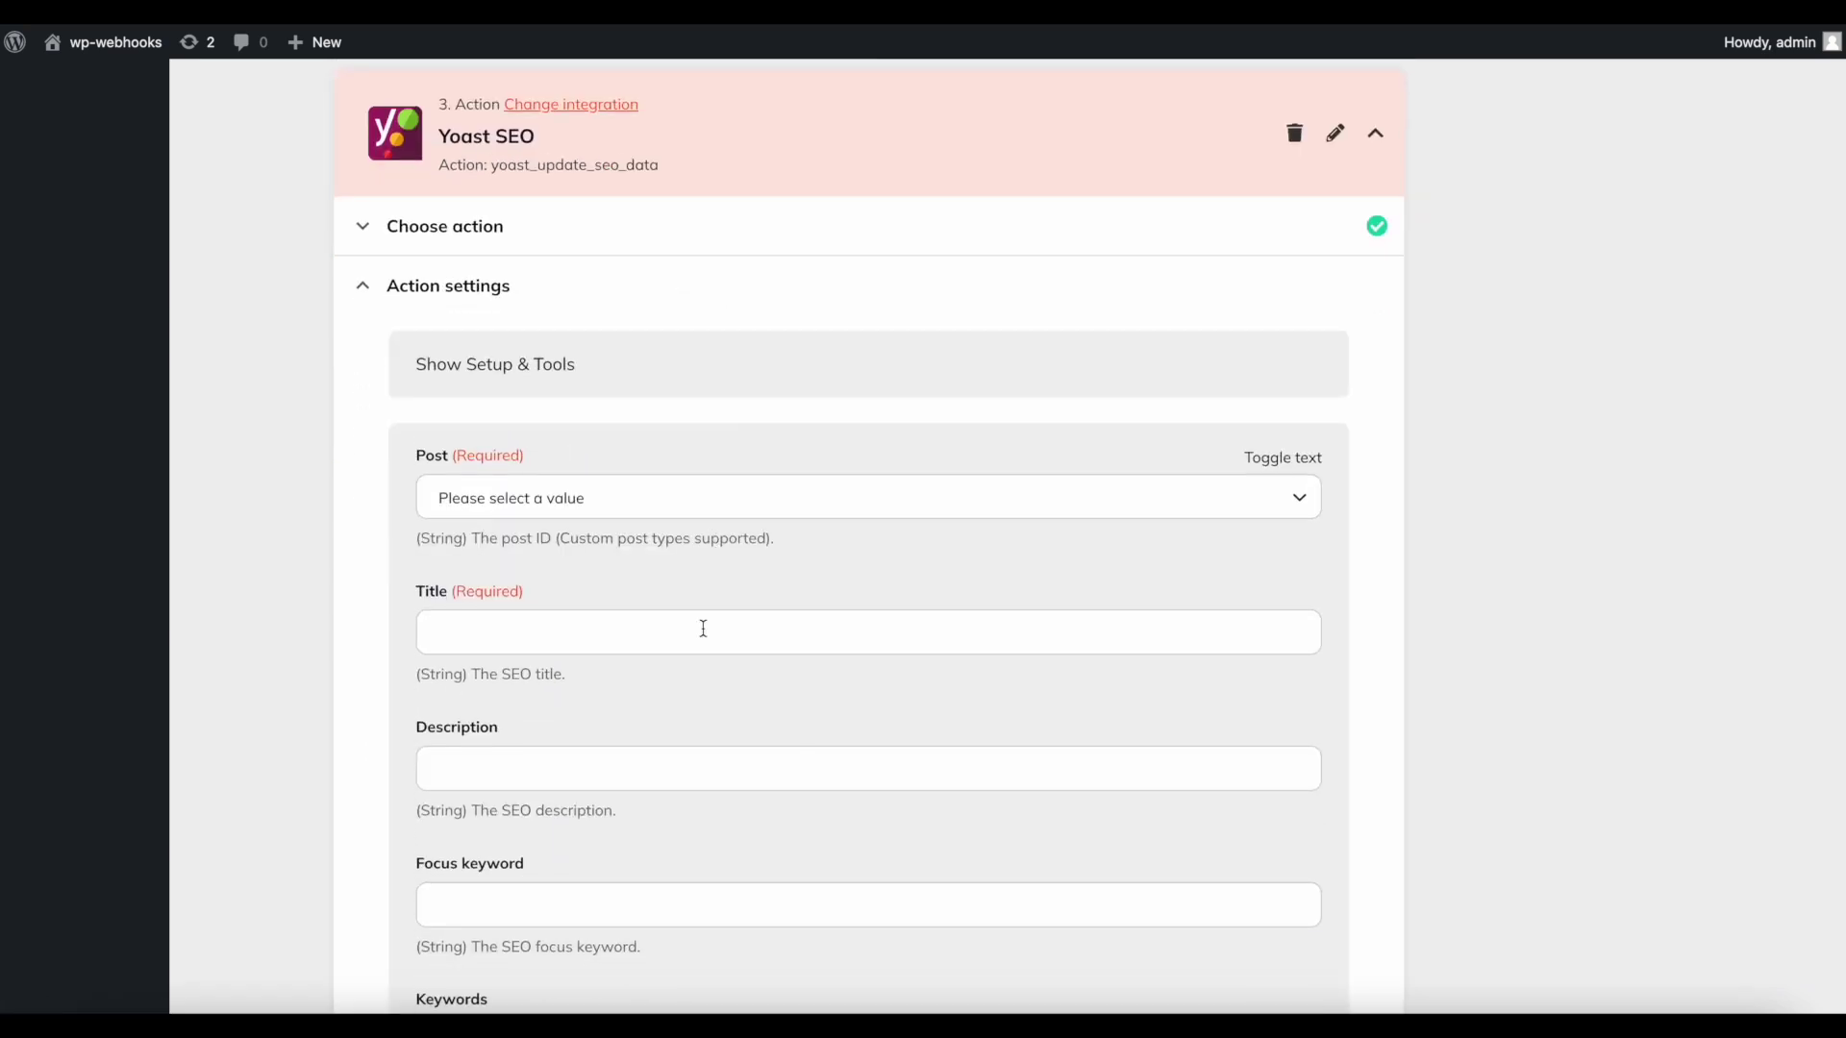
- Switch the Yoast action's Post field to text mode and fill it with the WordPress trigger's post_id value
{"action": "scroll", "coordinate": [1036, 748], "scroll_direction": "down", "scroll_amount": 1}
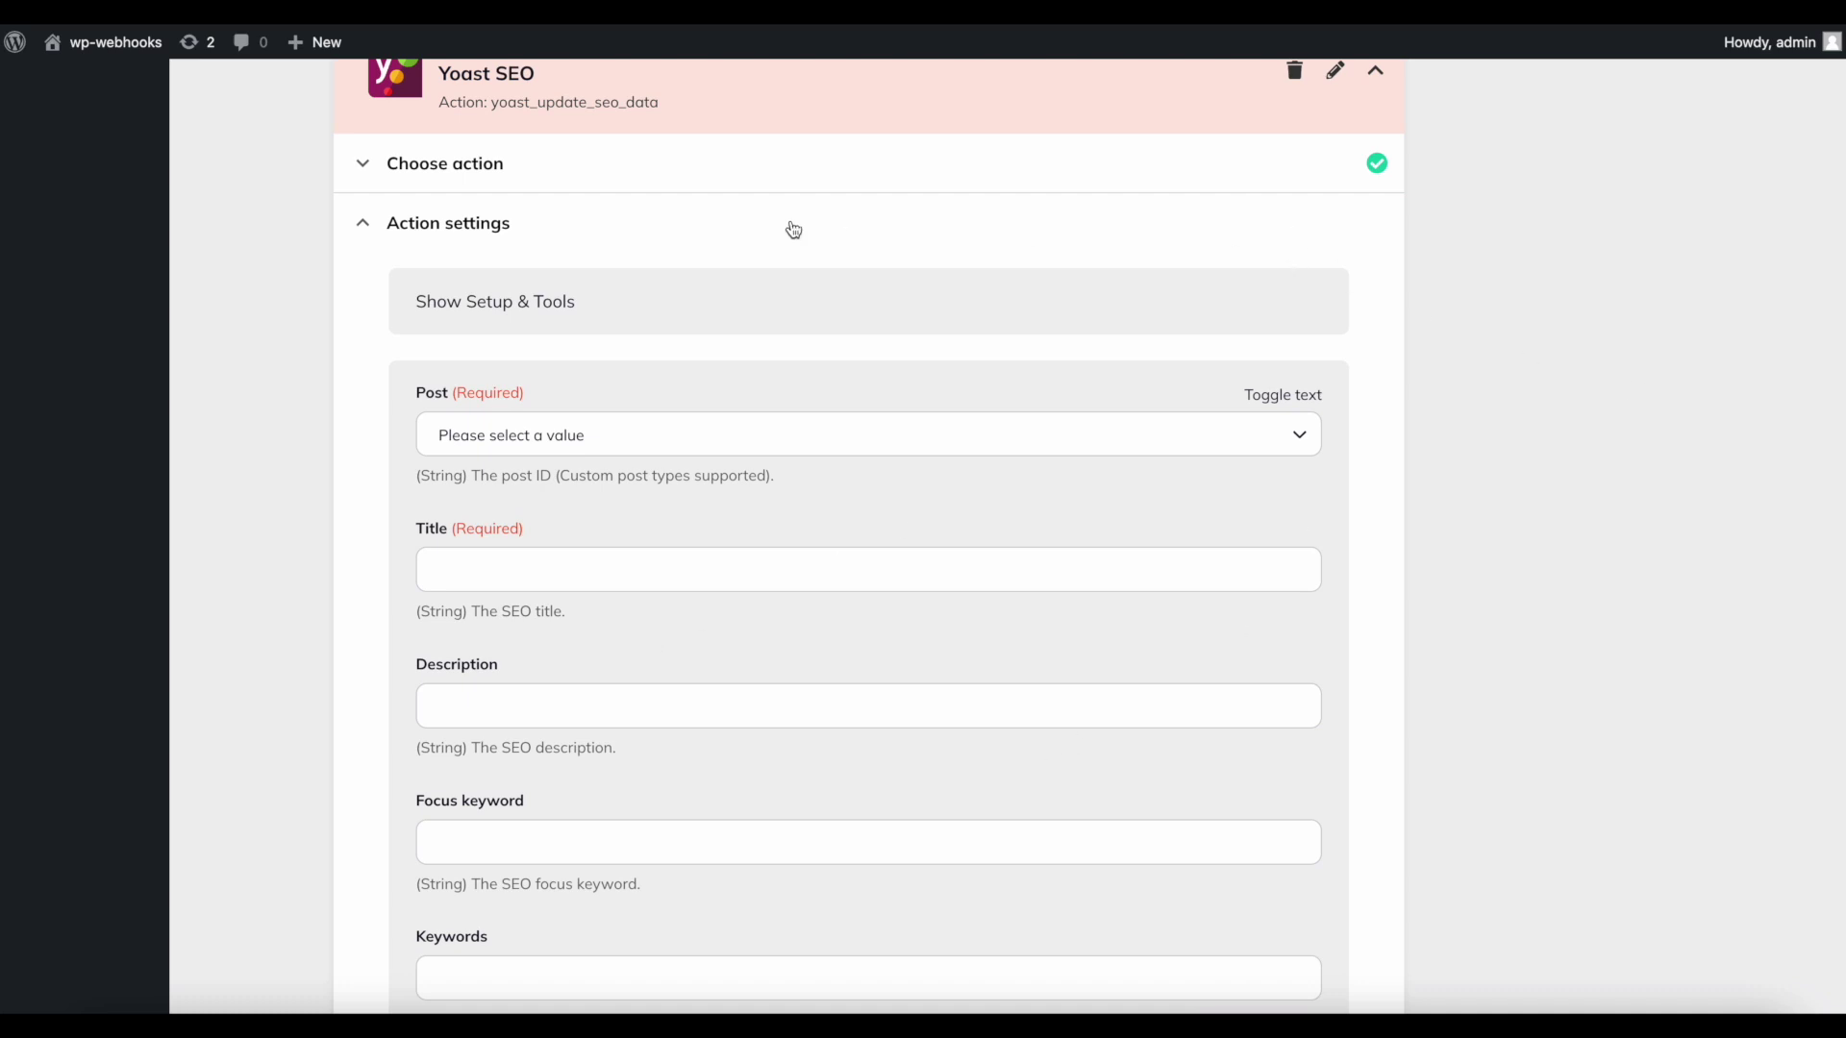
{"action": "scroll", "coordinate": [794, 231], "scroll_direction": "up", "scroll_amount": 1}
{"action": "left_click", "coordinate": [562, 507]}
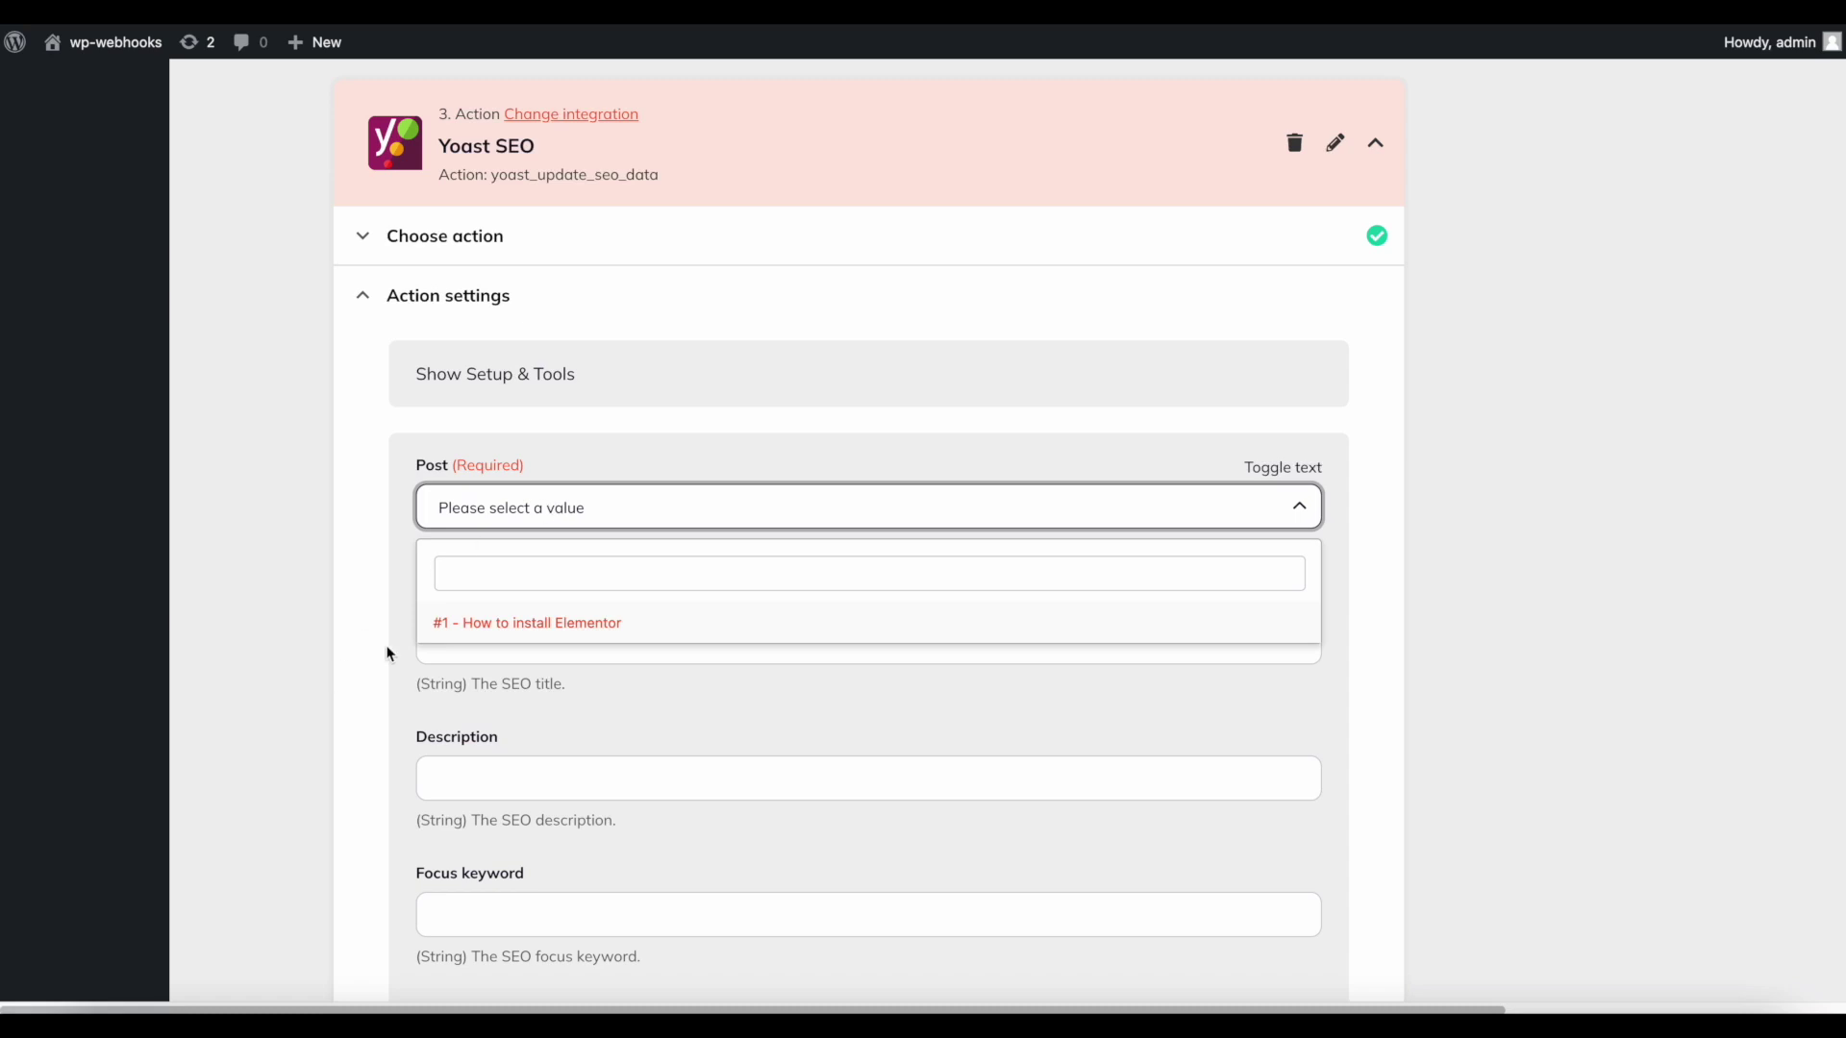
{"action": "left_click", "coordinate": [782, 420]}
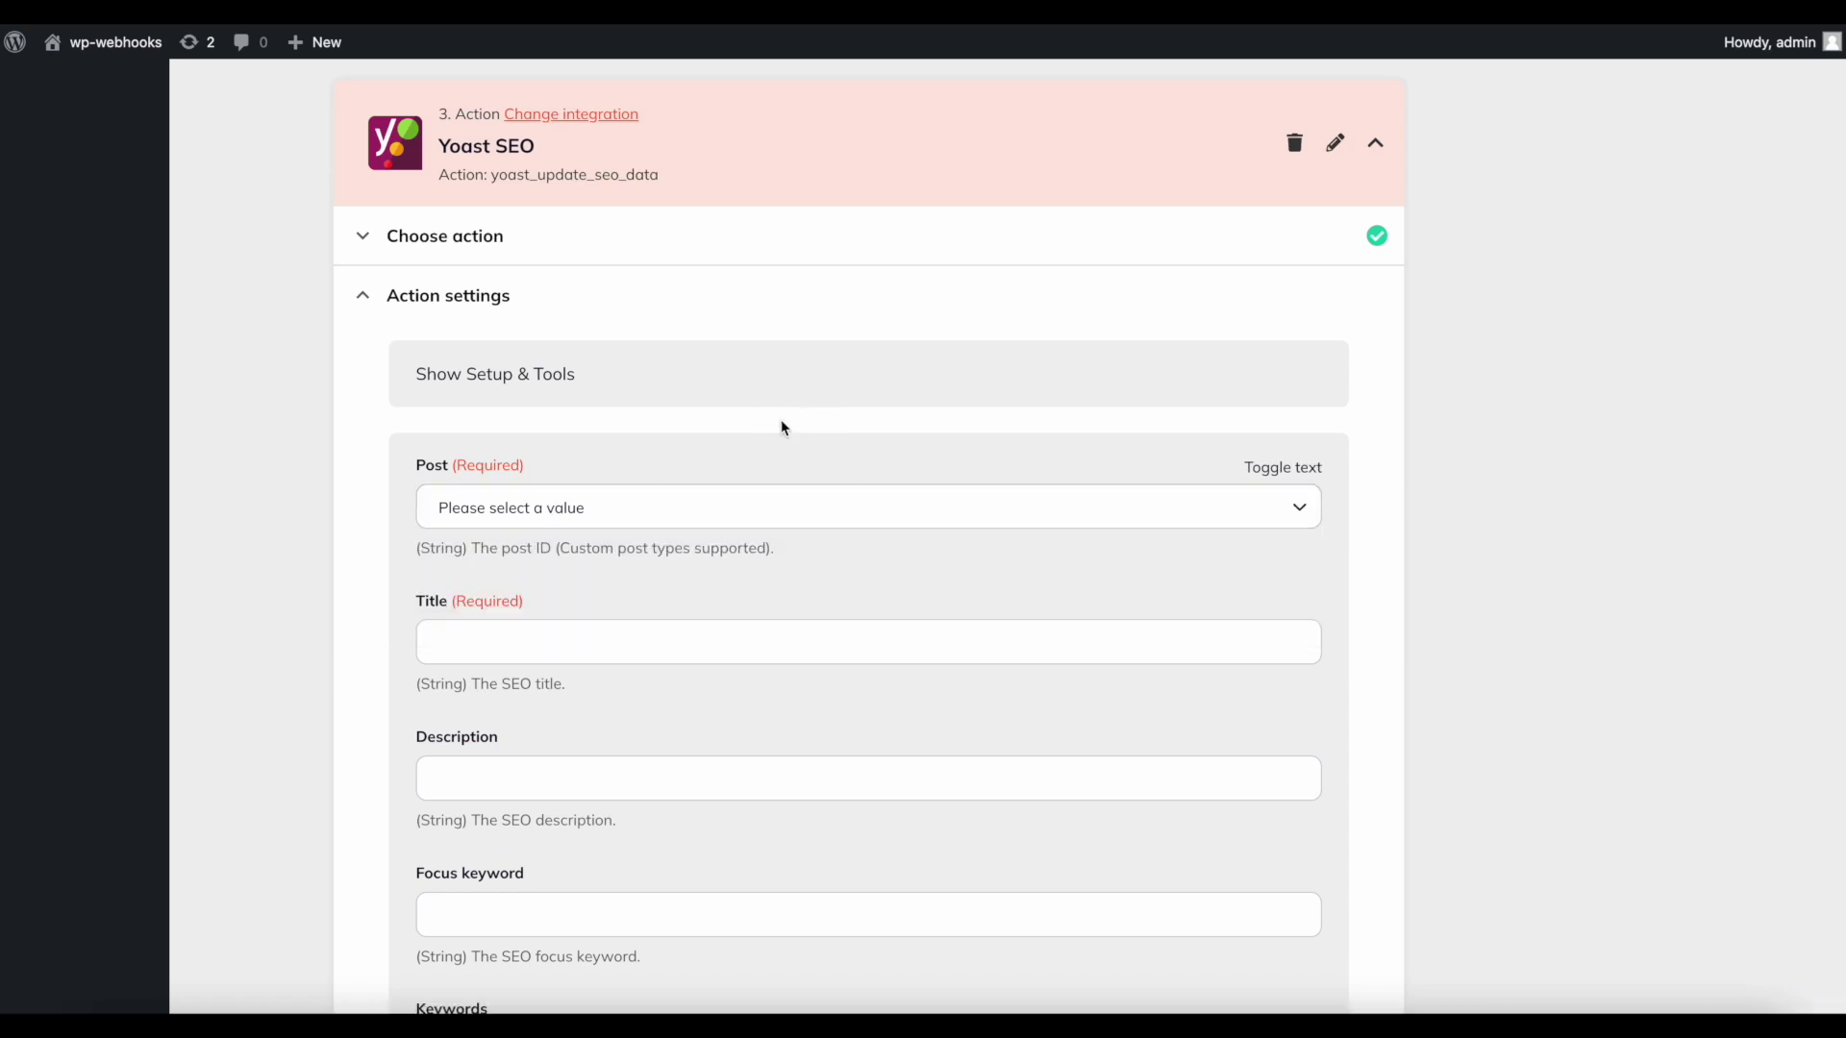
{"action": "left_click", "coordinate": [1257, 468]}
{"action": "left_click", "coordinate": [1002, 492]}
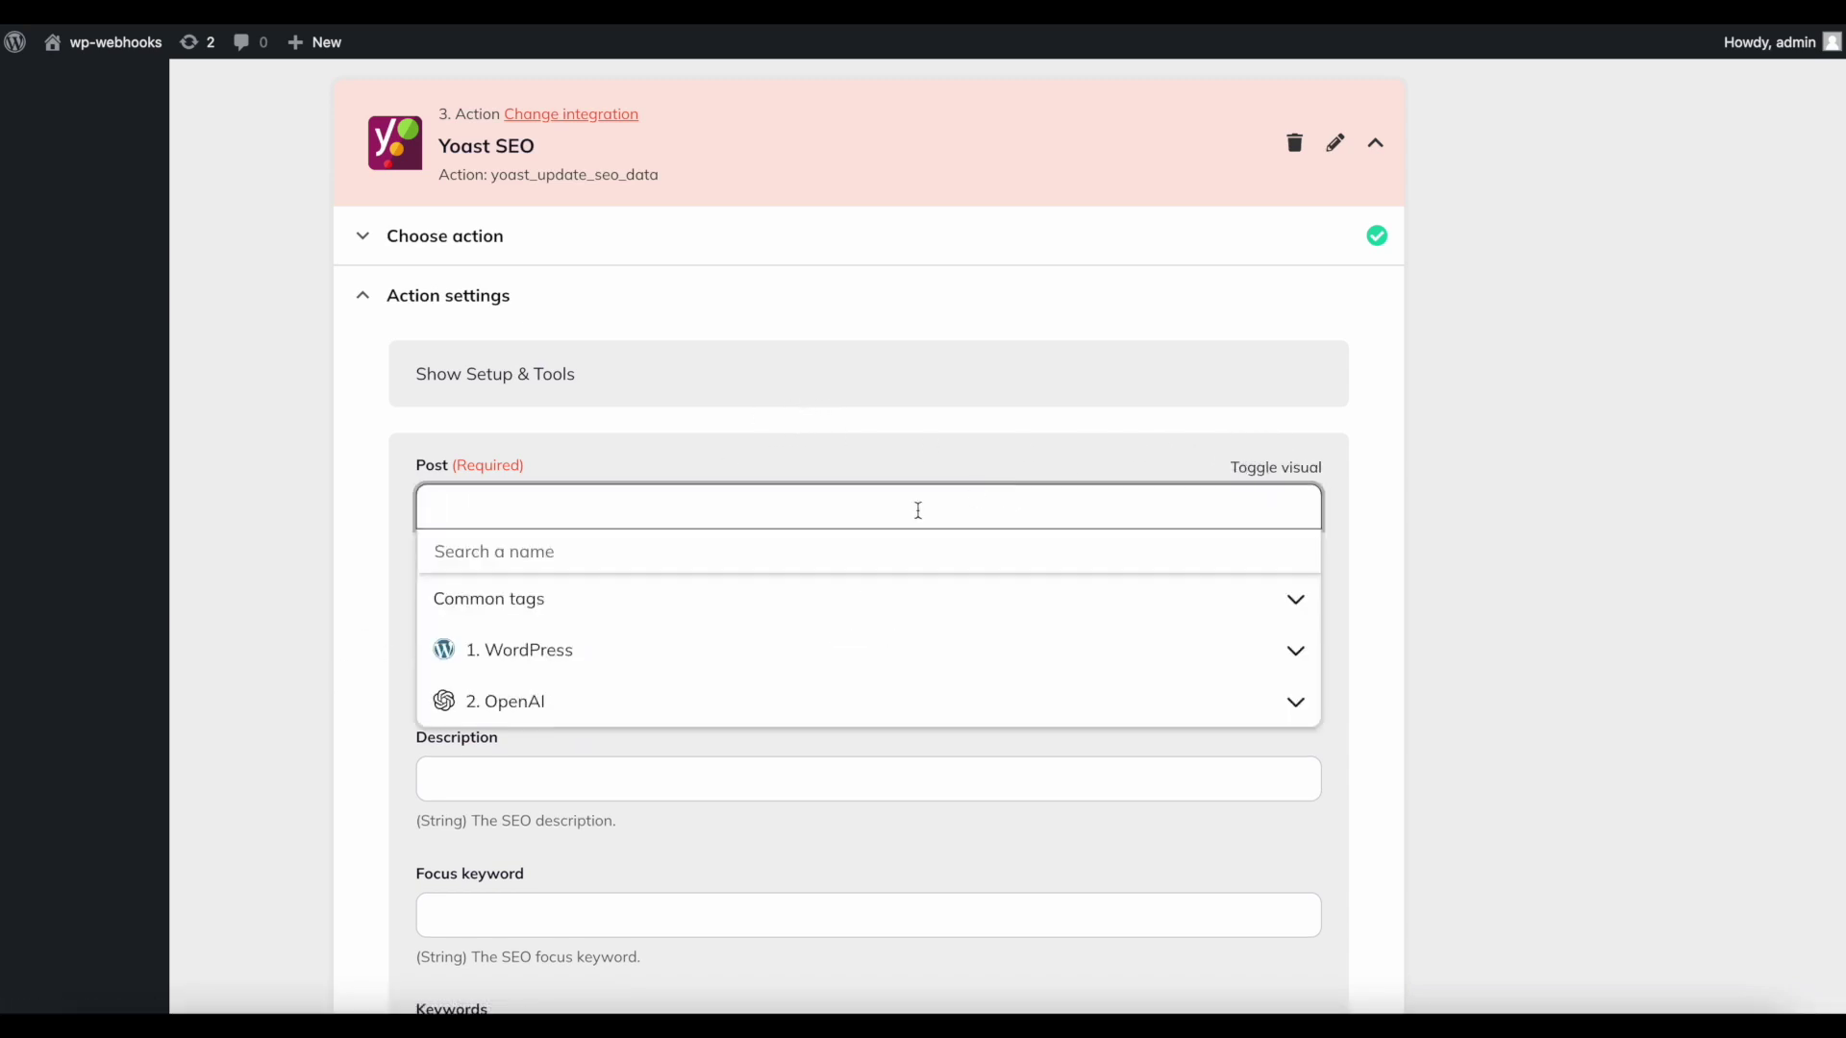
{"action": "left_click", "coordinate": [489, 659]}
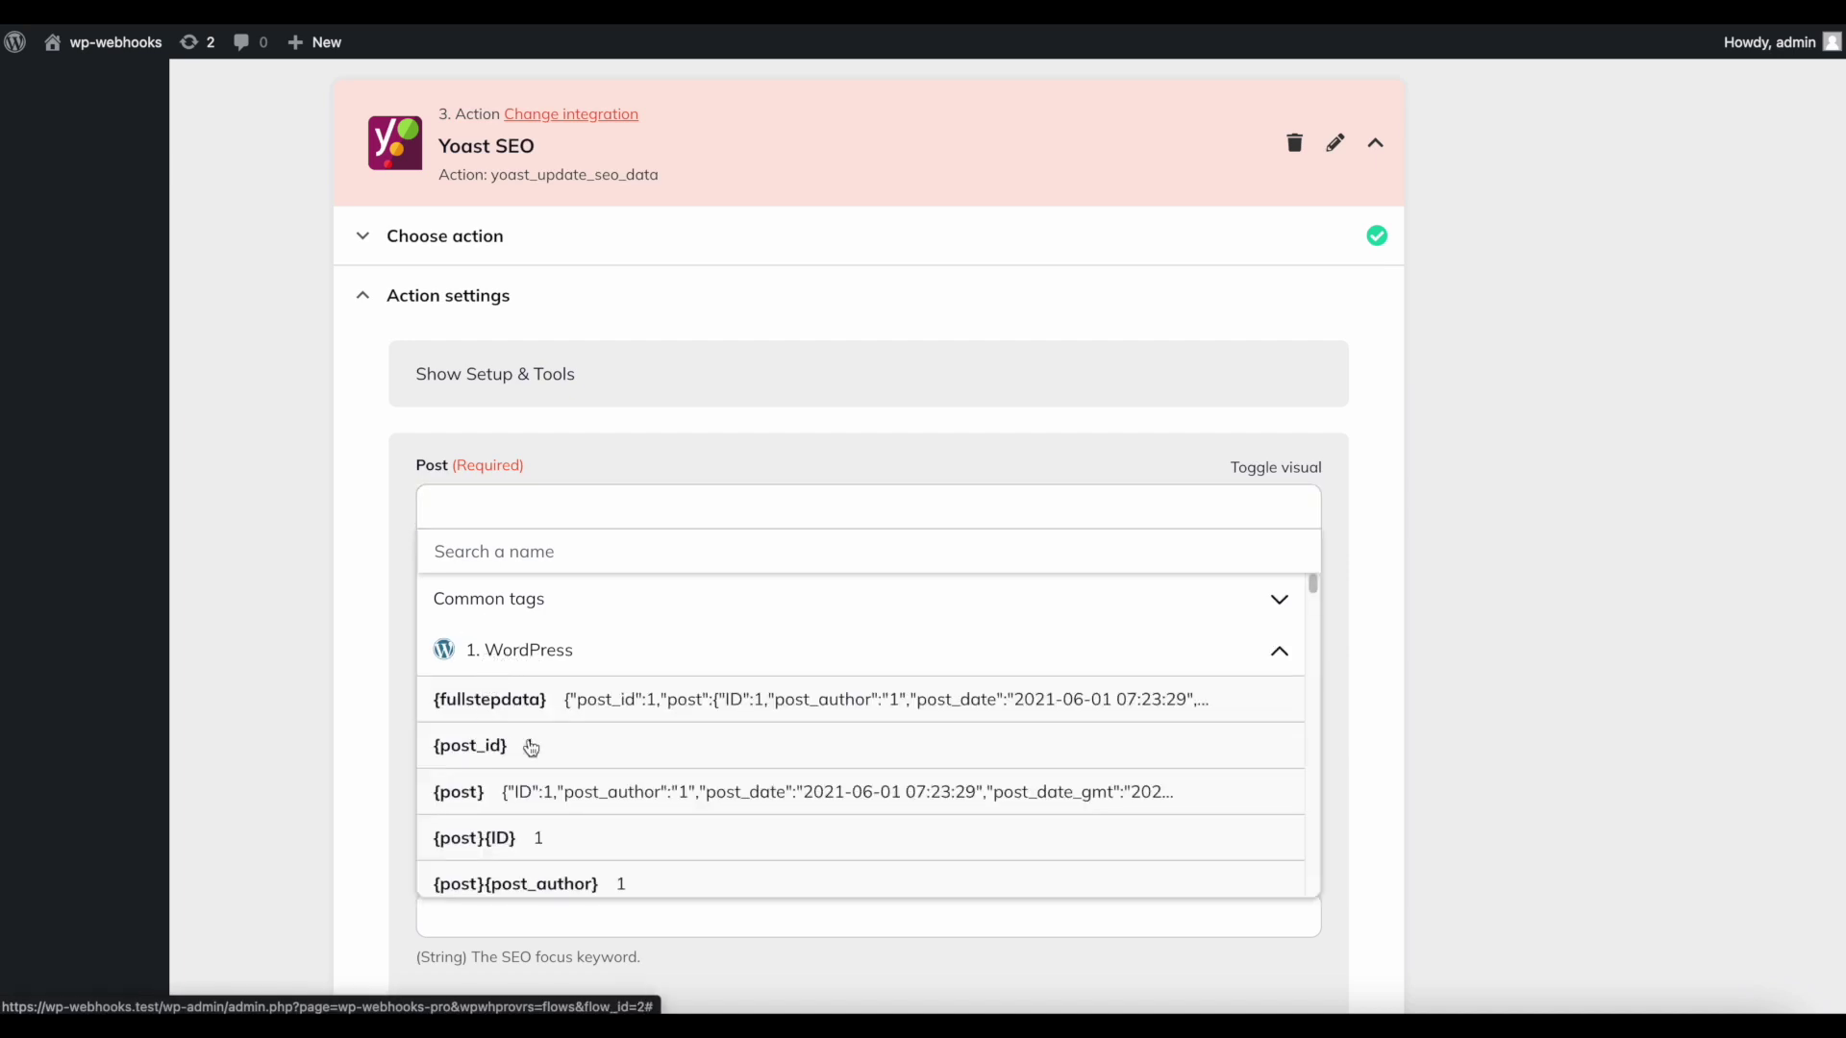
{"action": "left_click", "coordinate": [593, 751]}
{"action": "left_click", "coordinate": [348, 637]}
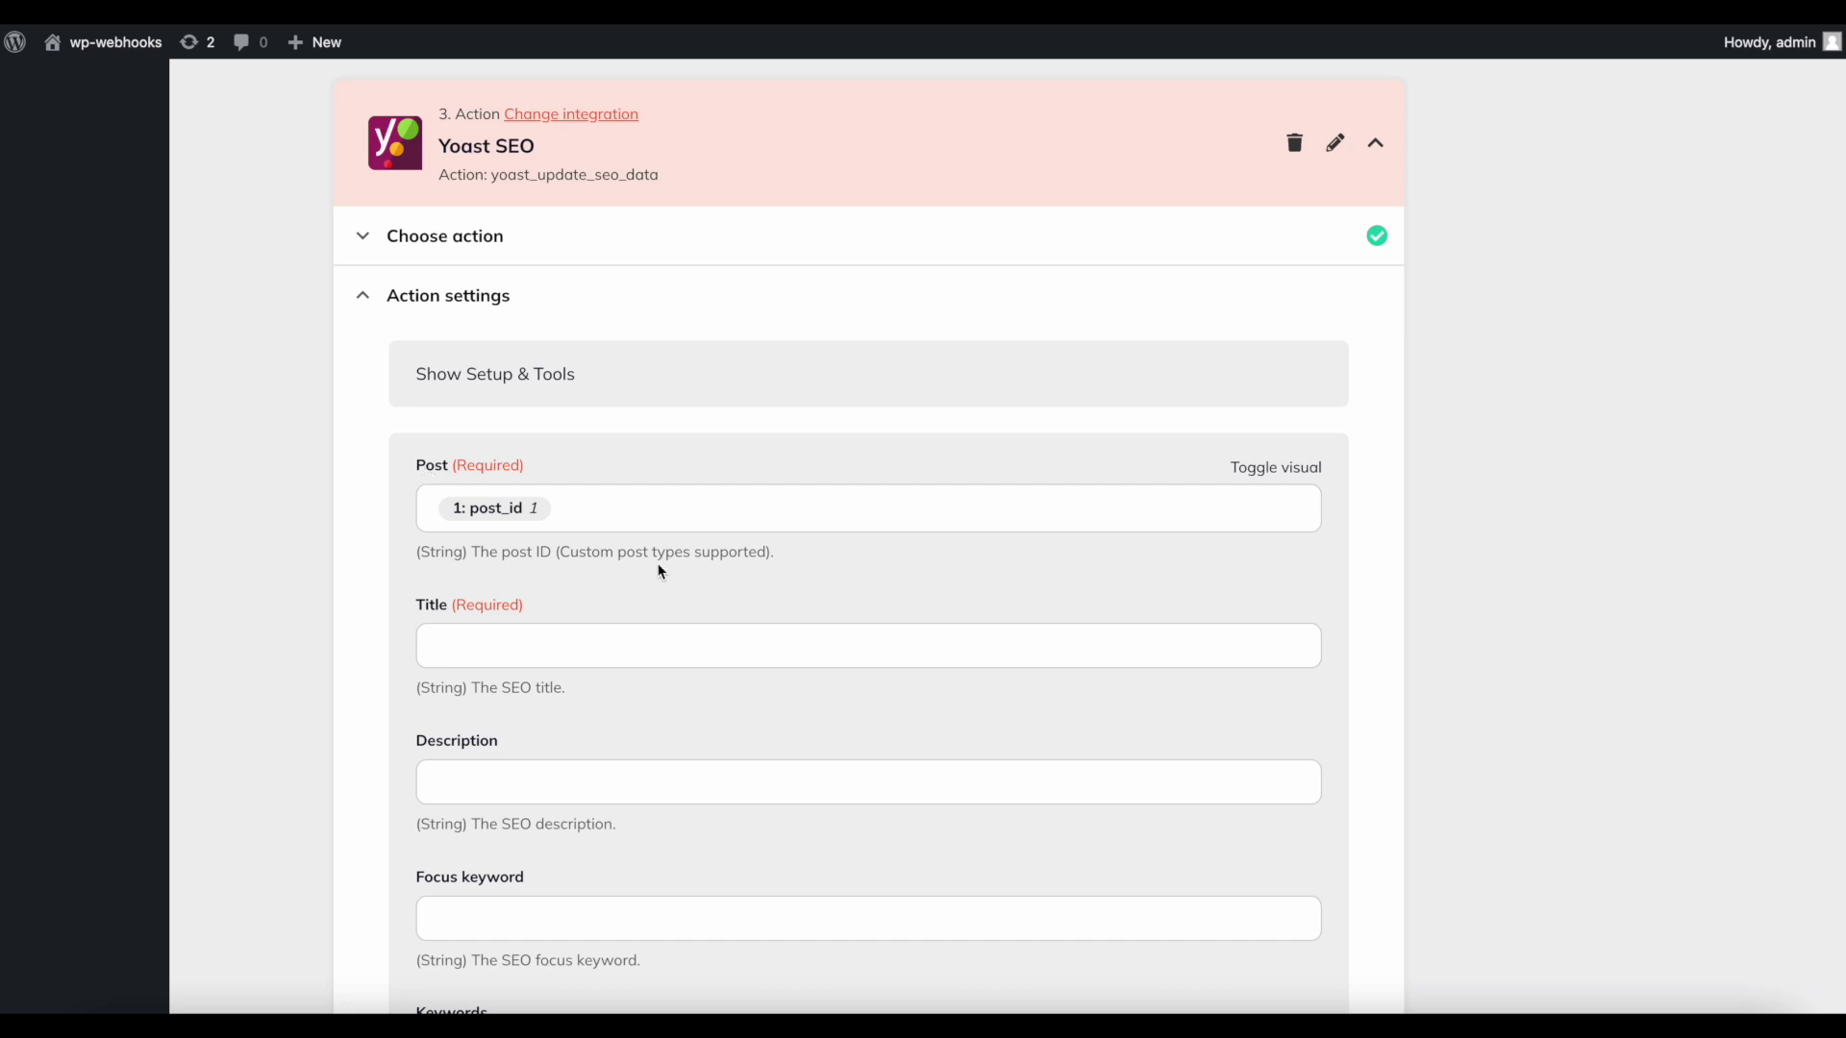
{"action": "left_click_drag", "start_coordinate": [796, 568], "coordinate": [371, 461]}
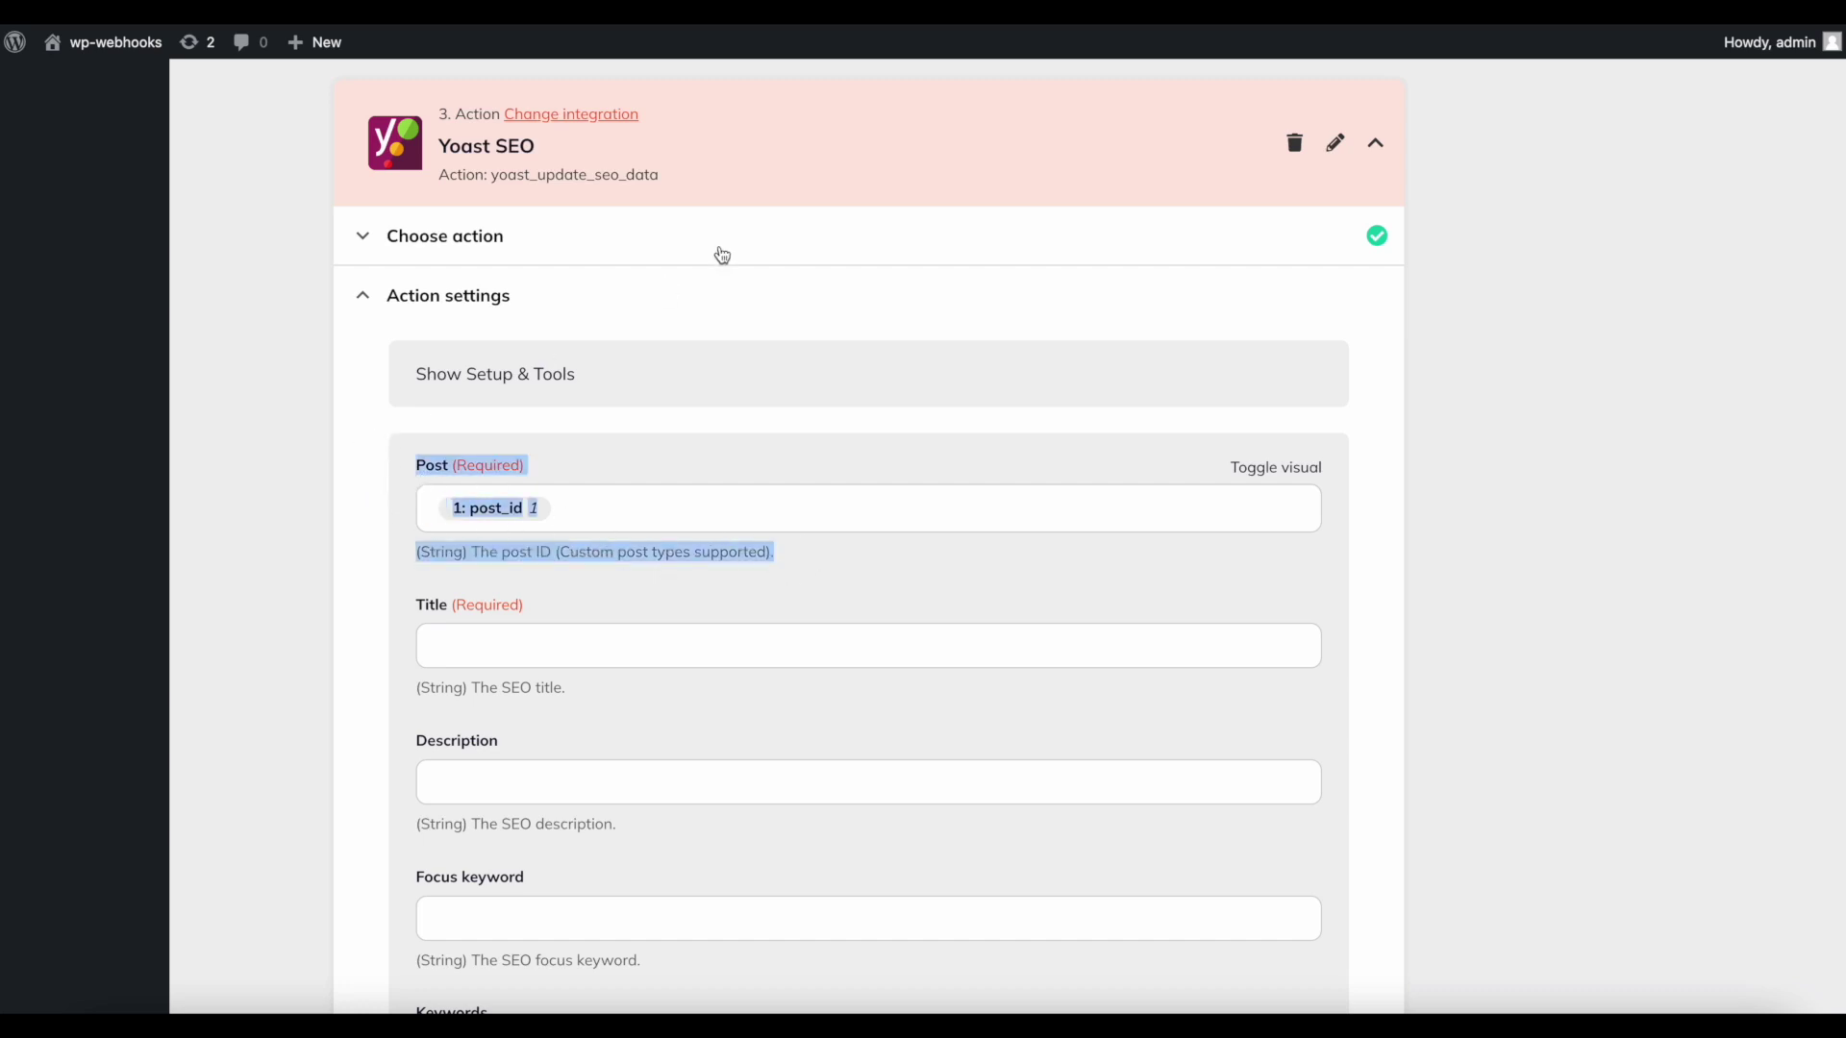
{"action": "left_click", "coordinate": [415, 528]}
- Fill the Yoast action's Title field with the WordPress trigger's post > post_title value, searching the tags for "title"
{"action": "scroll", "coordinate": [363, 637], "scroll_direction": "down", "scroll_amount": 2}
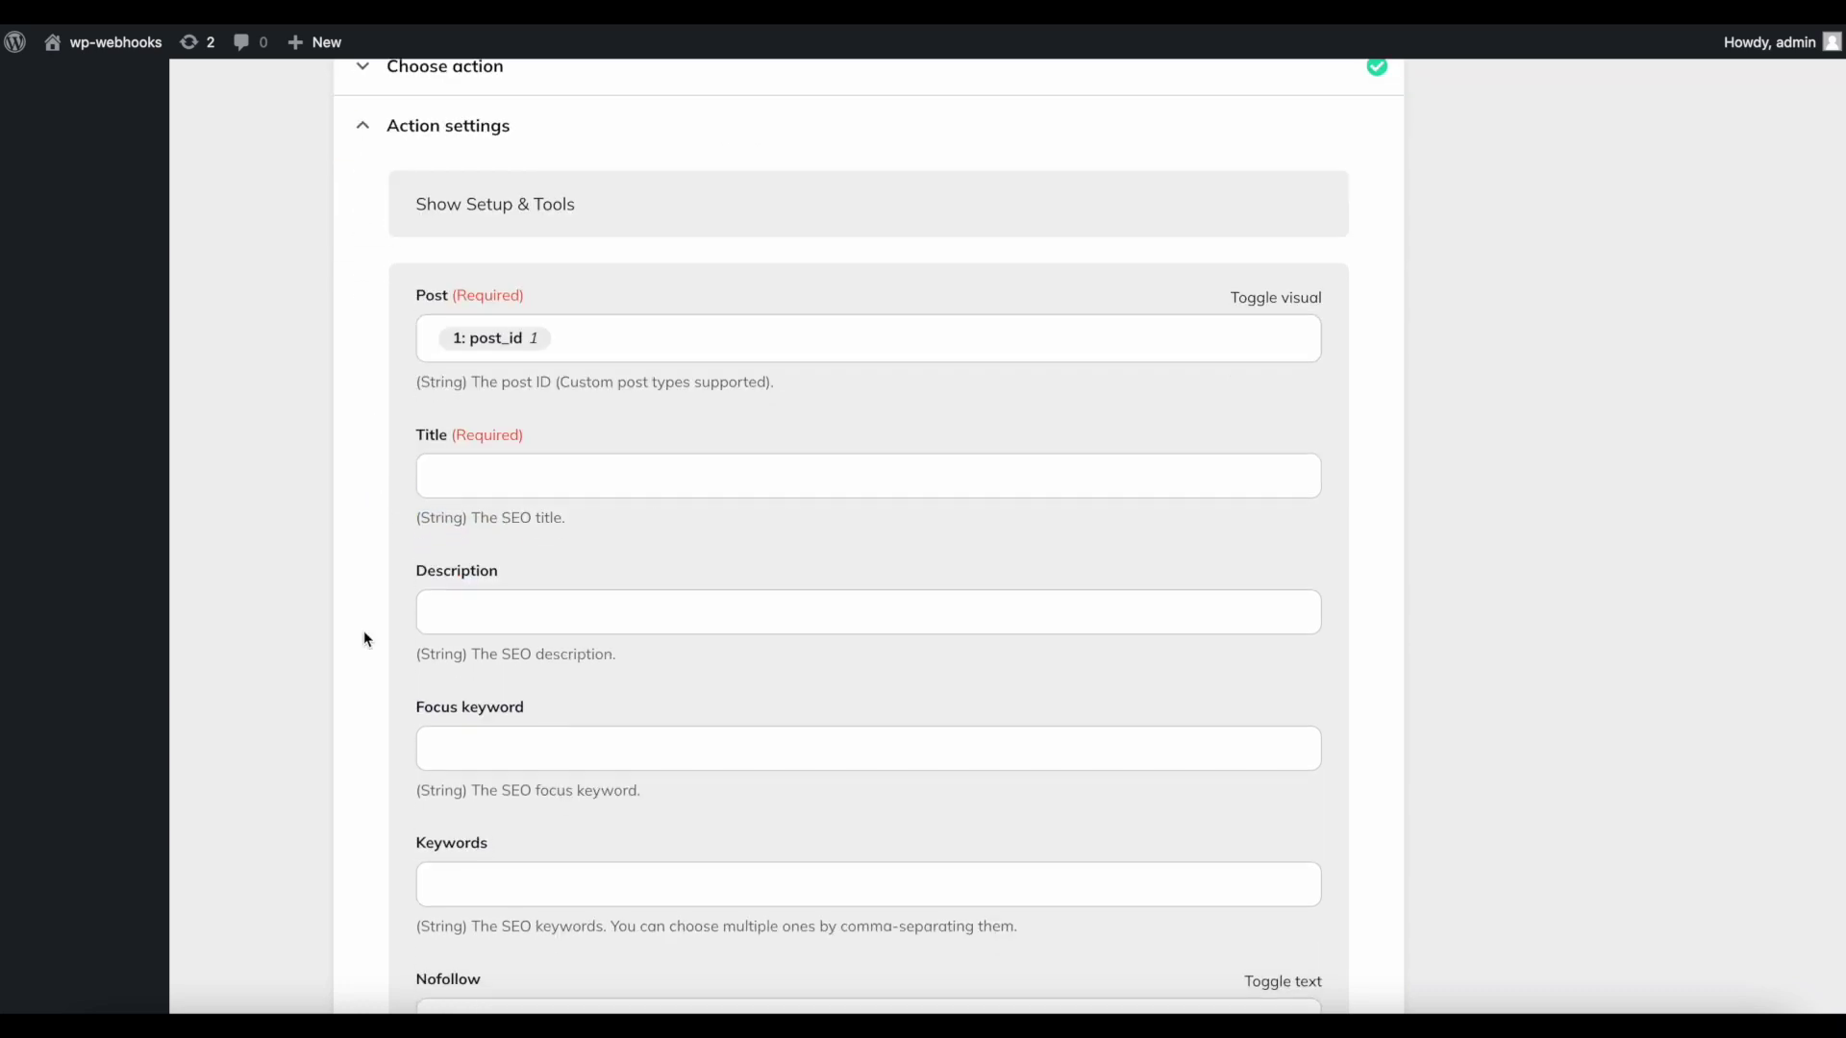
{"action": "left_click_drag", "start_coordinate": [395, 434], "coordinate": [494, 439]}
{"action": "left_click", "coordinate": [556, 478]}
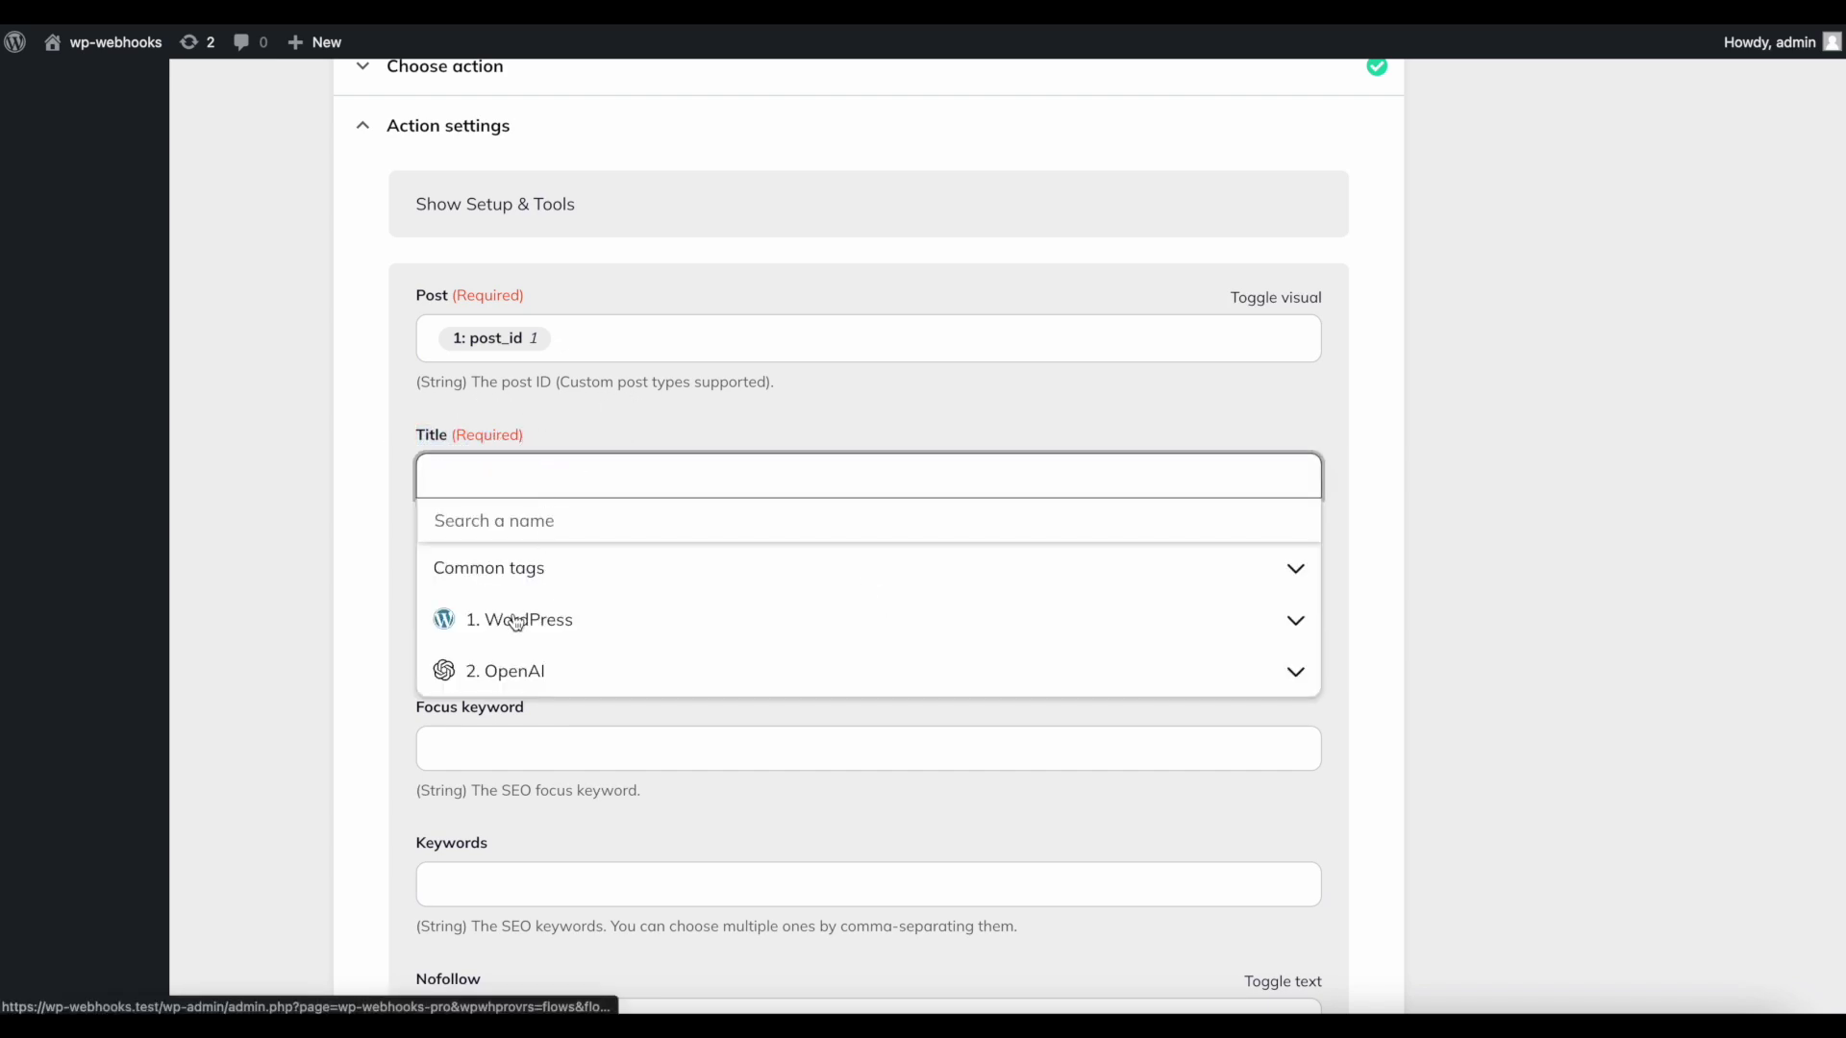
{"action": "left_click", "coordinate": [516, 621]}
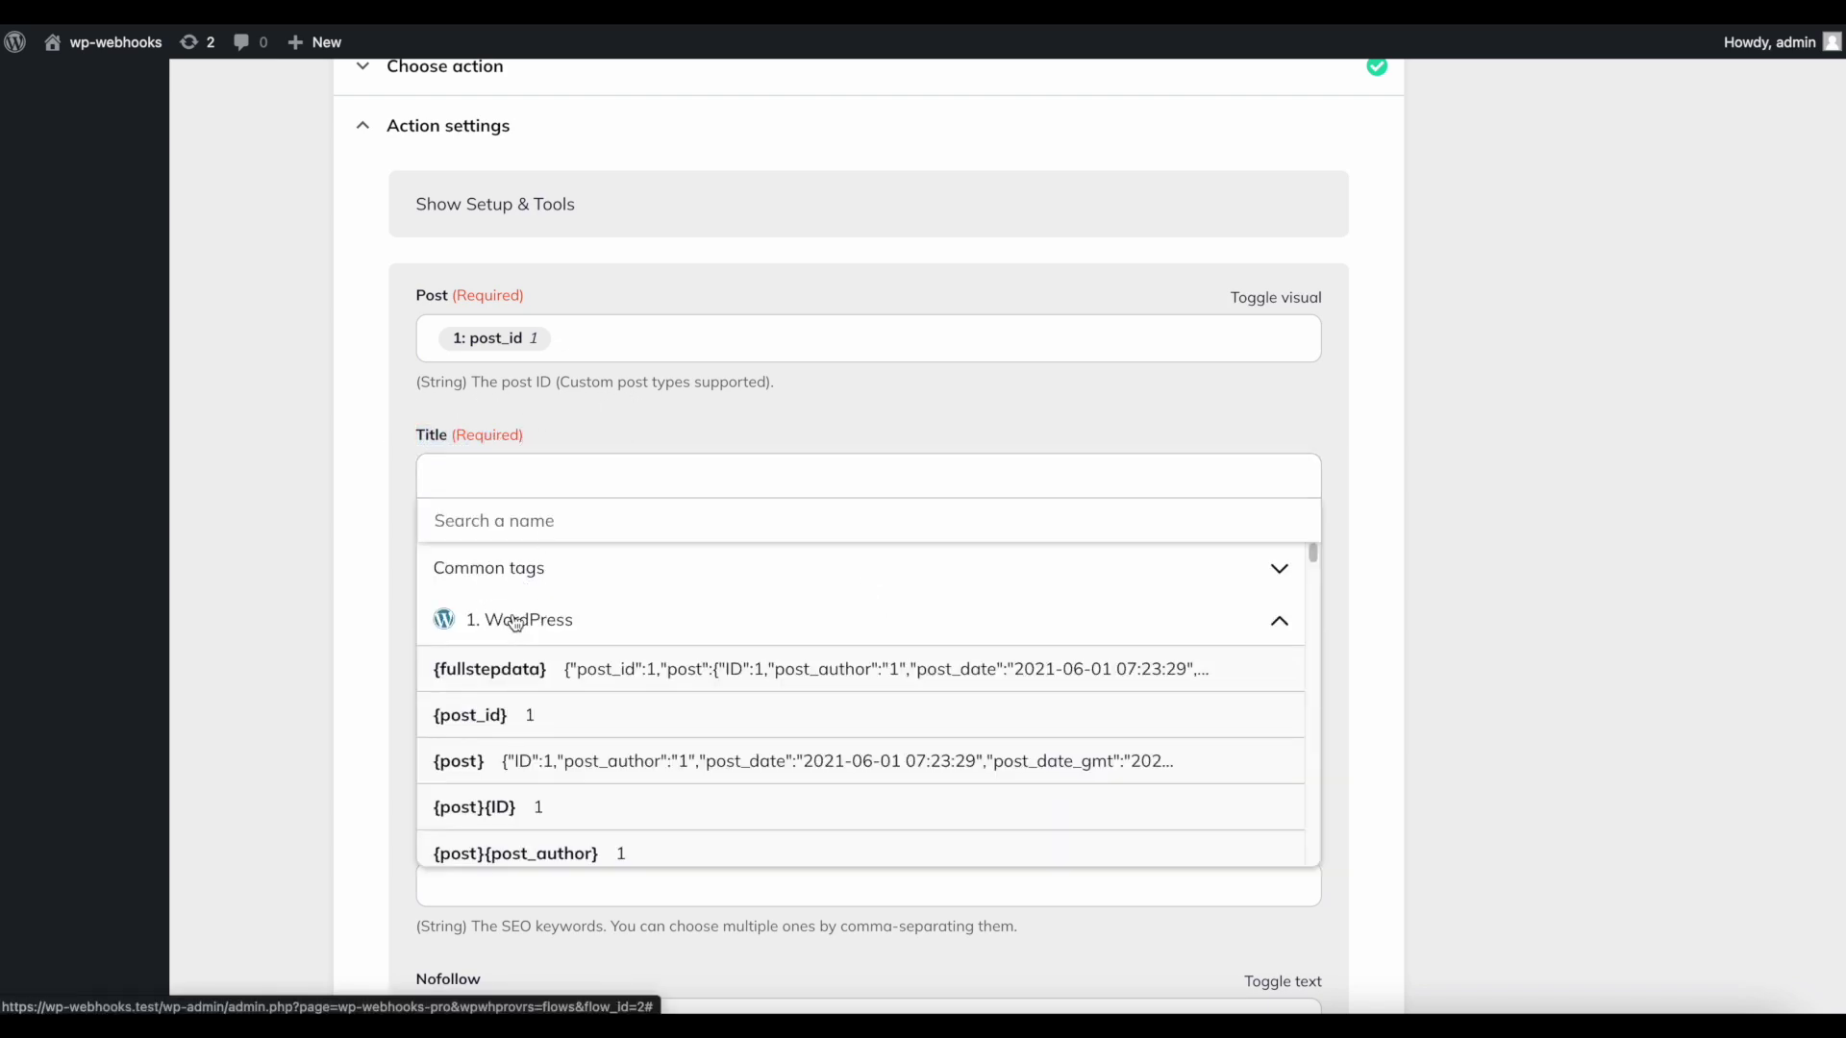
{"action": "left_click", "coordinate": [523, 532]}
{"action": "type", "text": "title"}
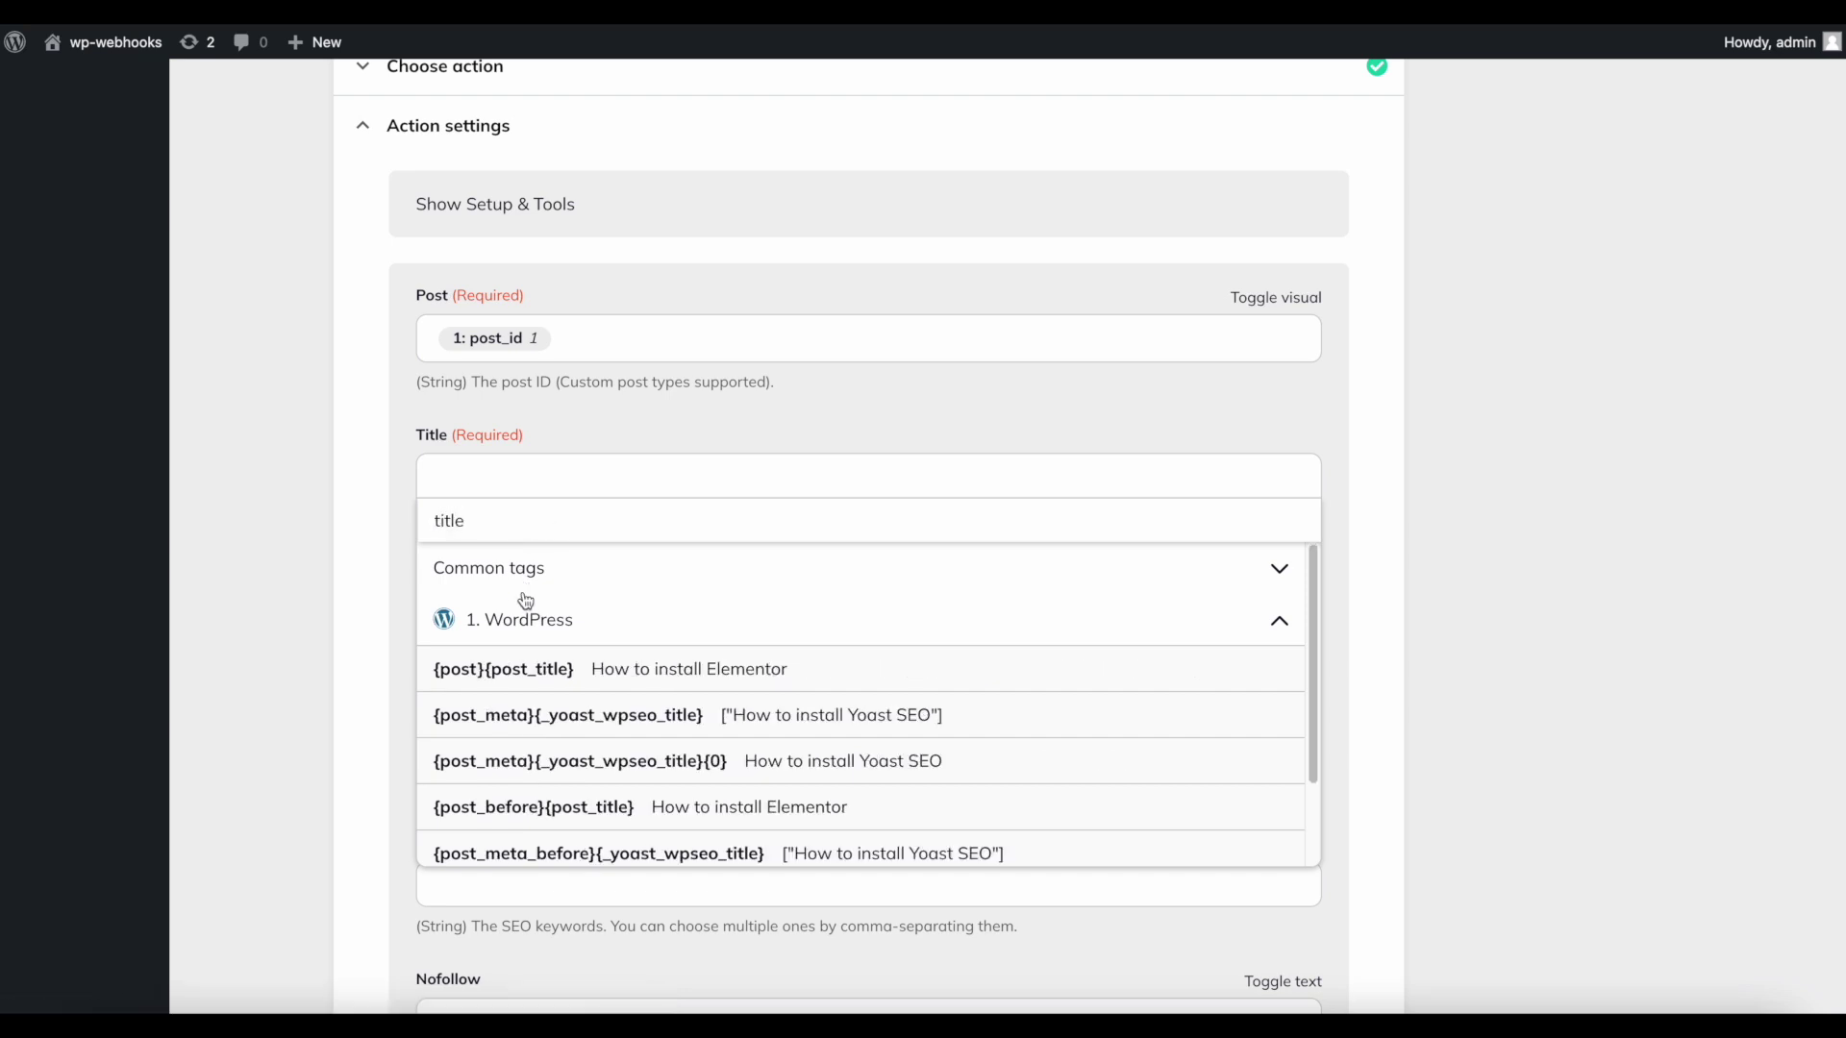
{"action": "left_click", "coordinate": [600, 683]}
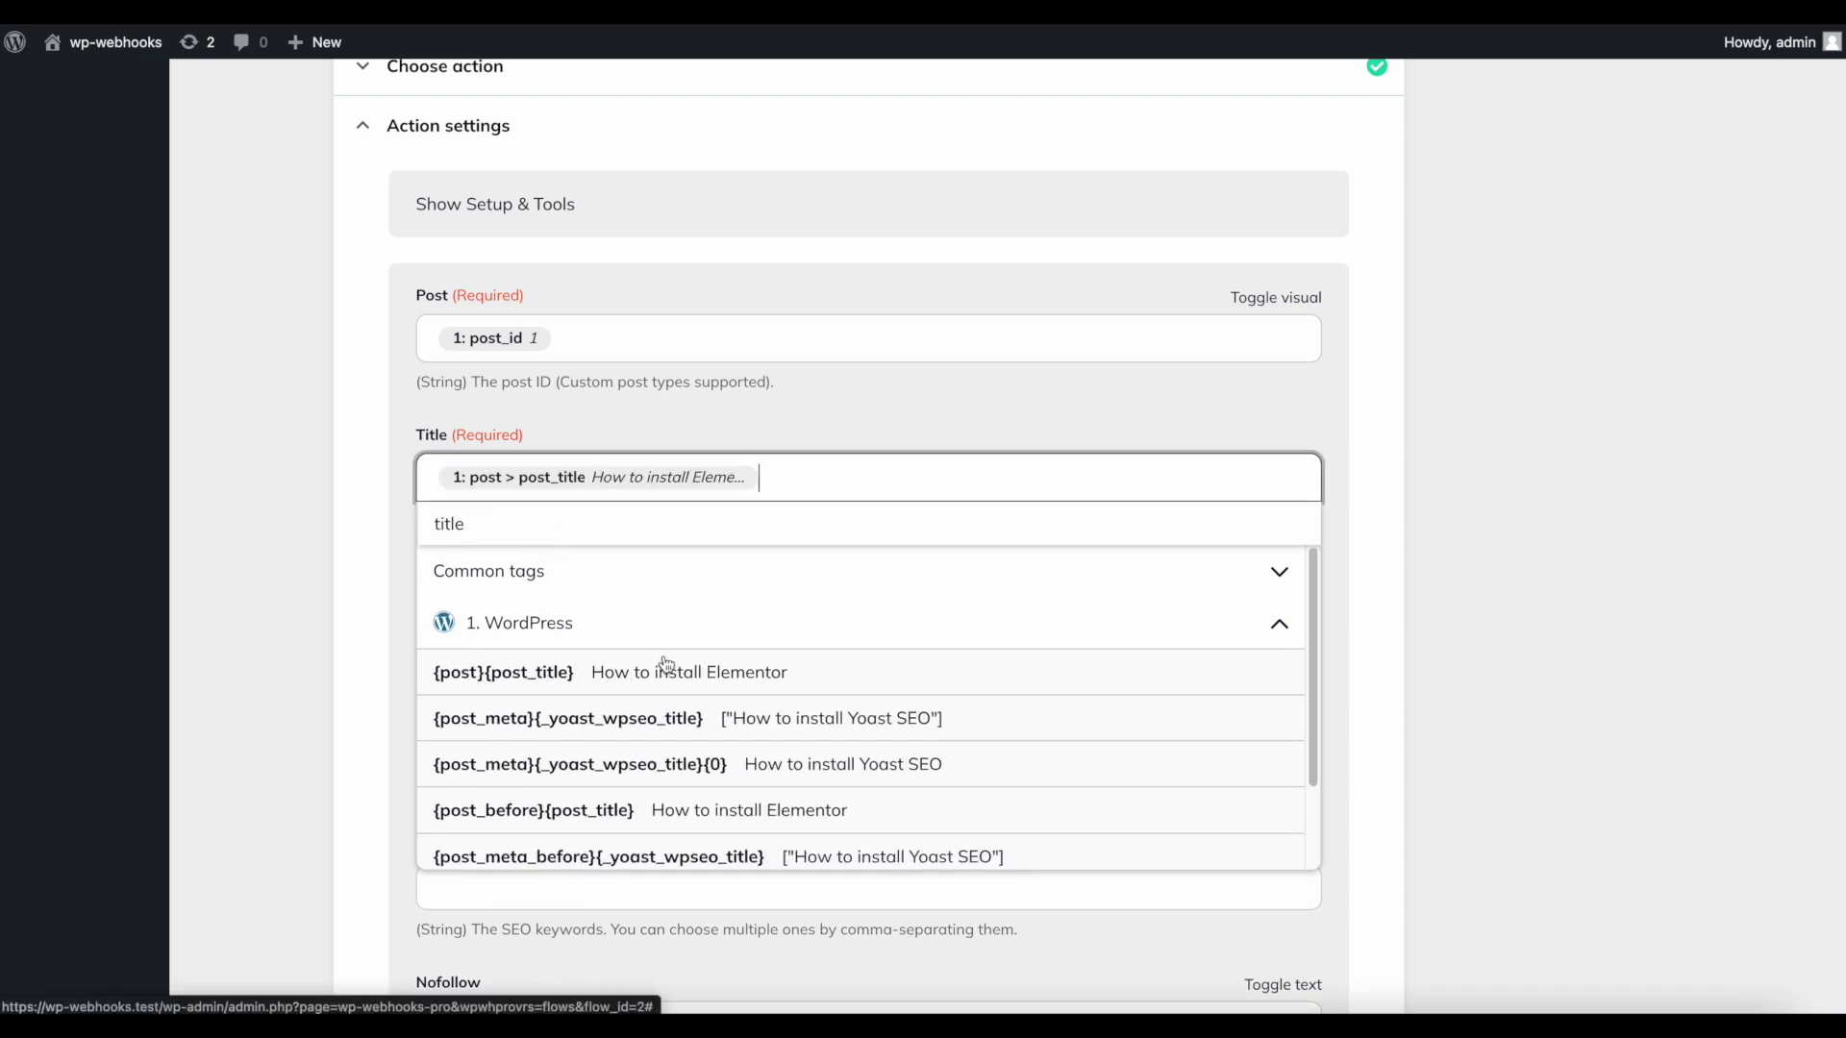
{"action": "left_click", "coordinate": [309, 596]}
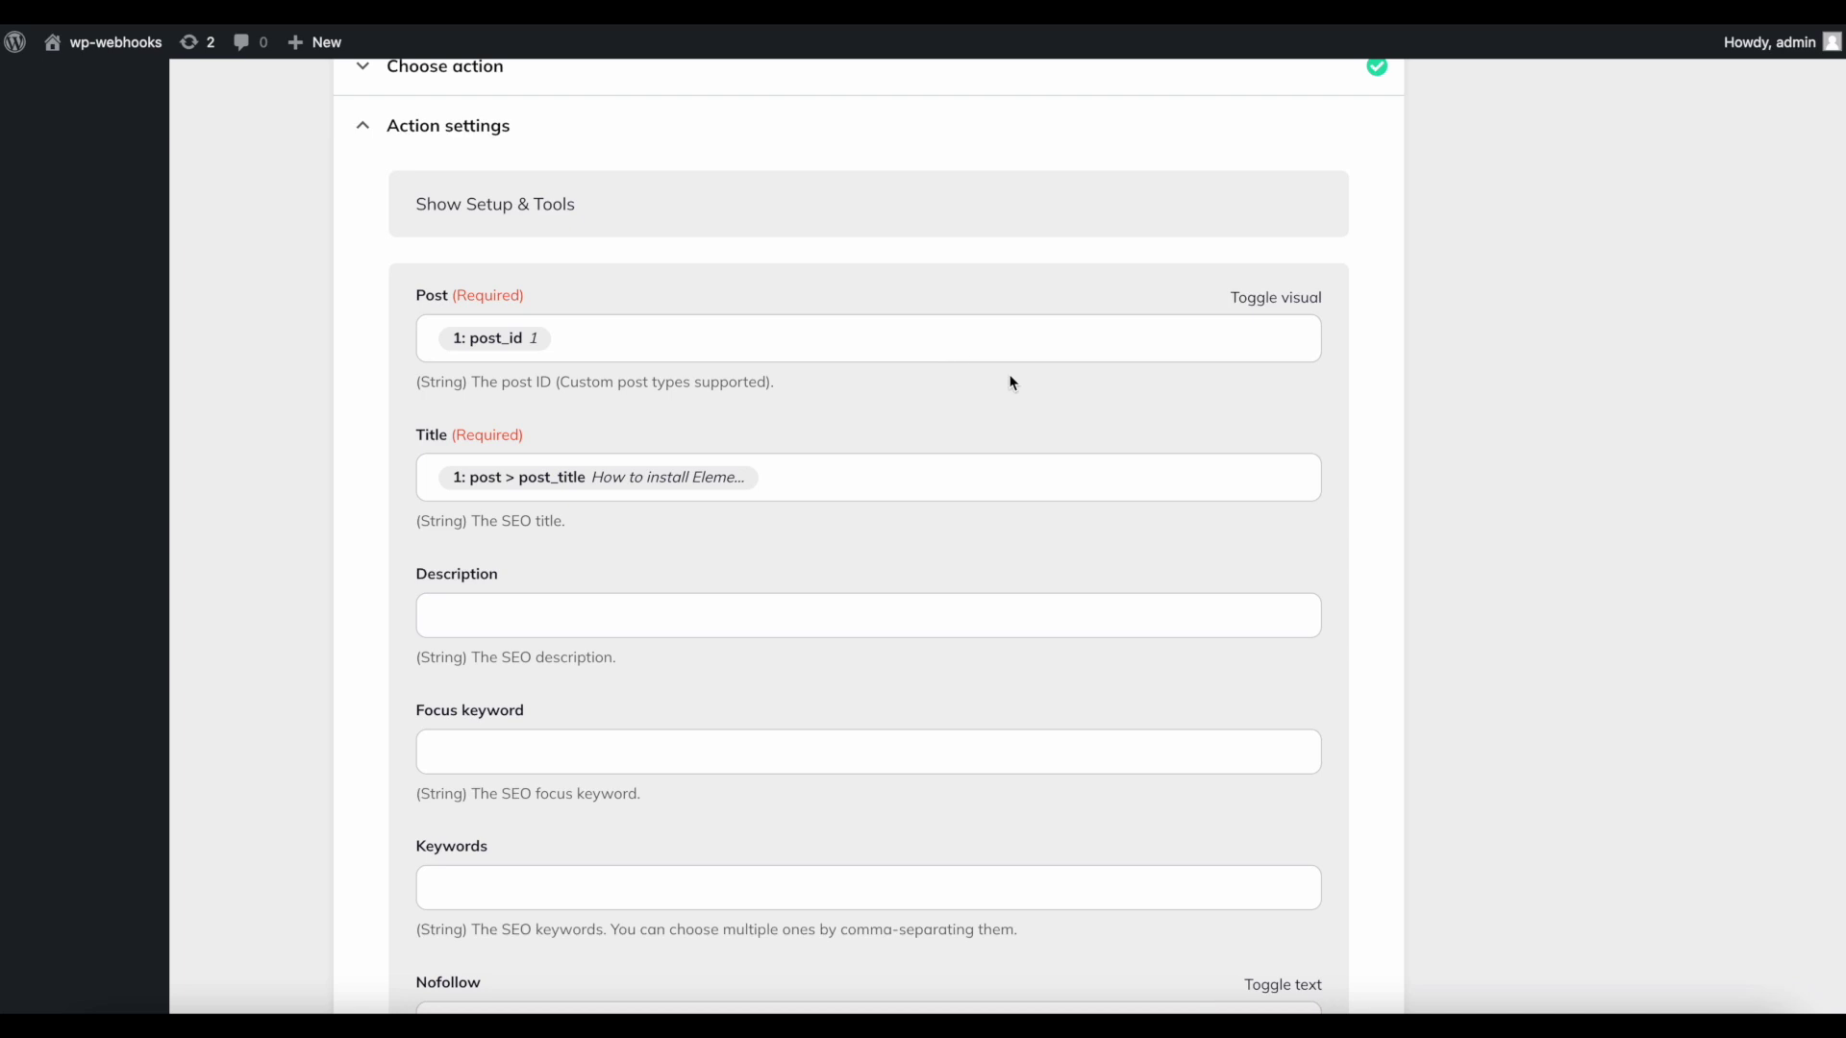
{"action": "scroll", "coordinate": [1010, 379], "scroll_direction": "up", "scroll_amount": 1}
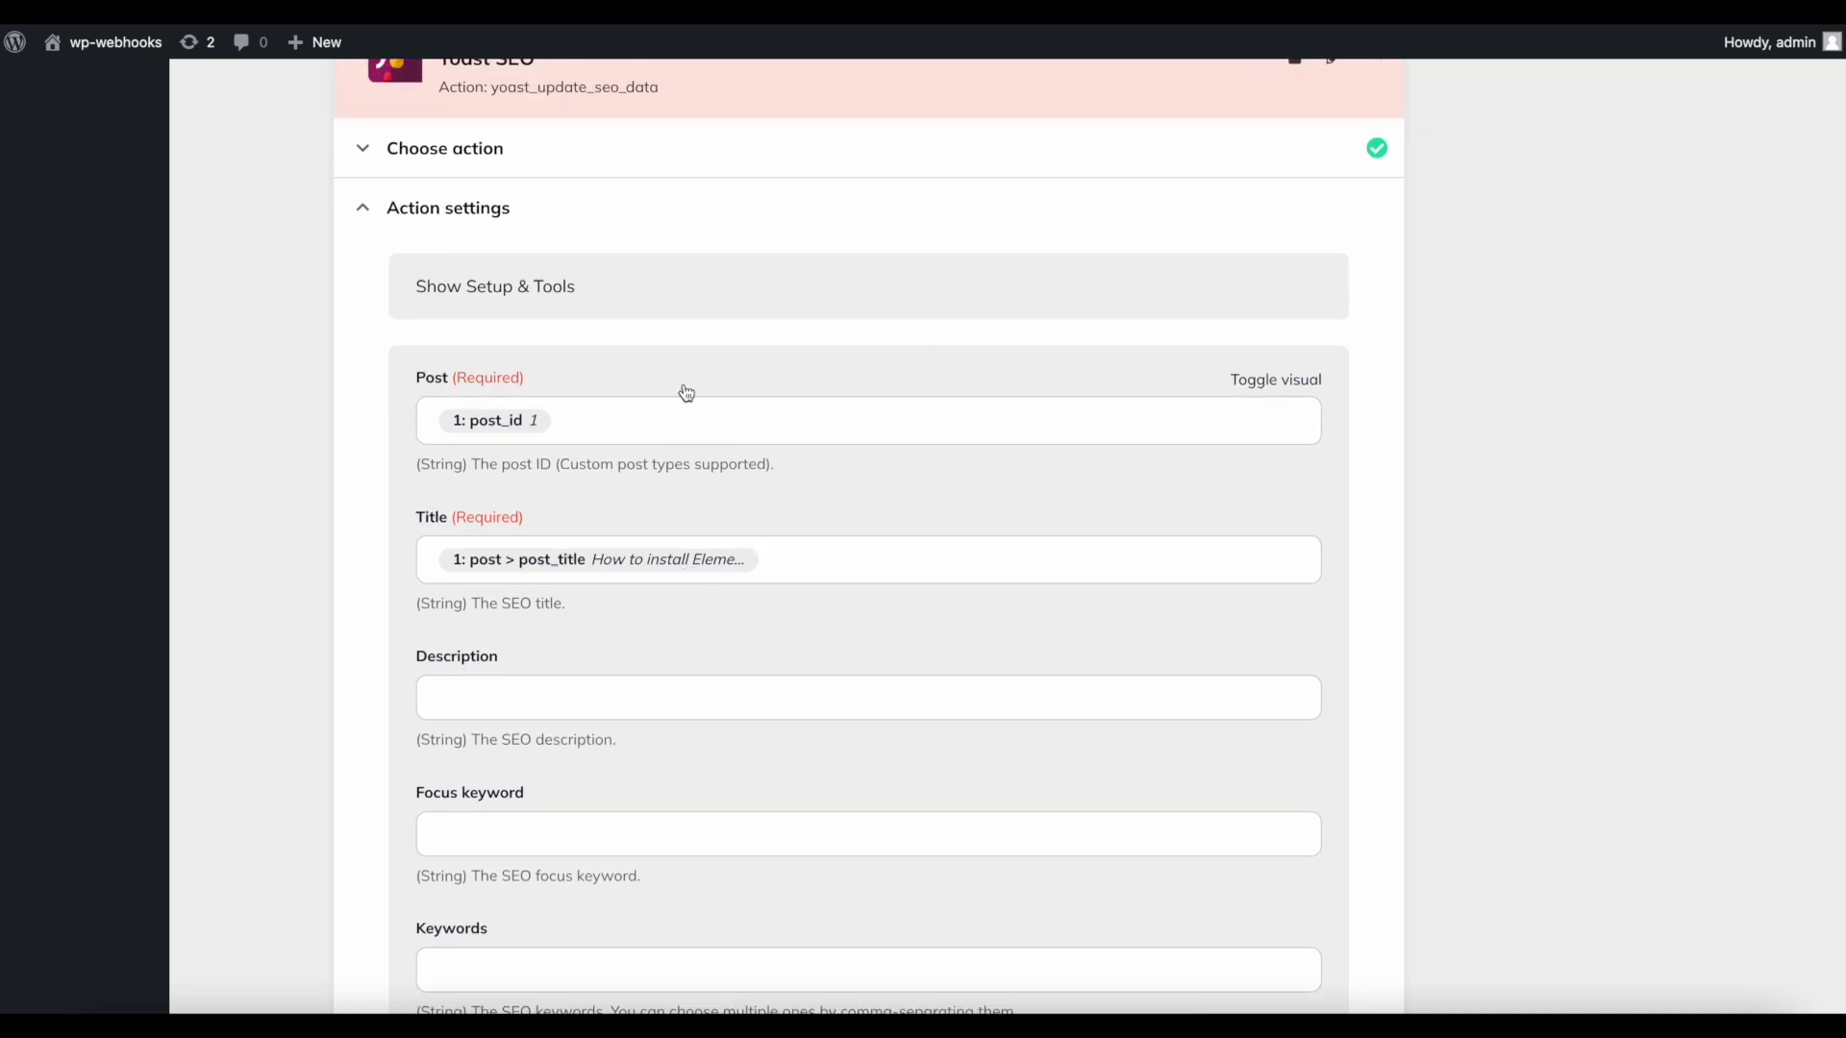
{"action": "scroll", "coordinate": [686, 393], "scroll_direction": "up", "scroll_amount": 4}
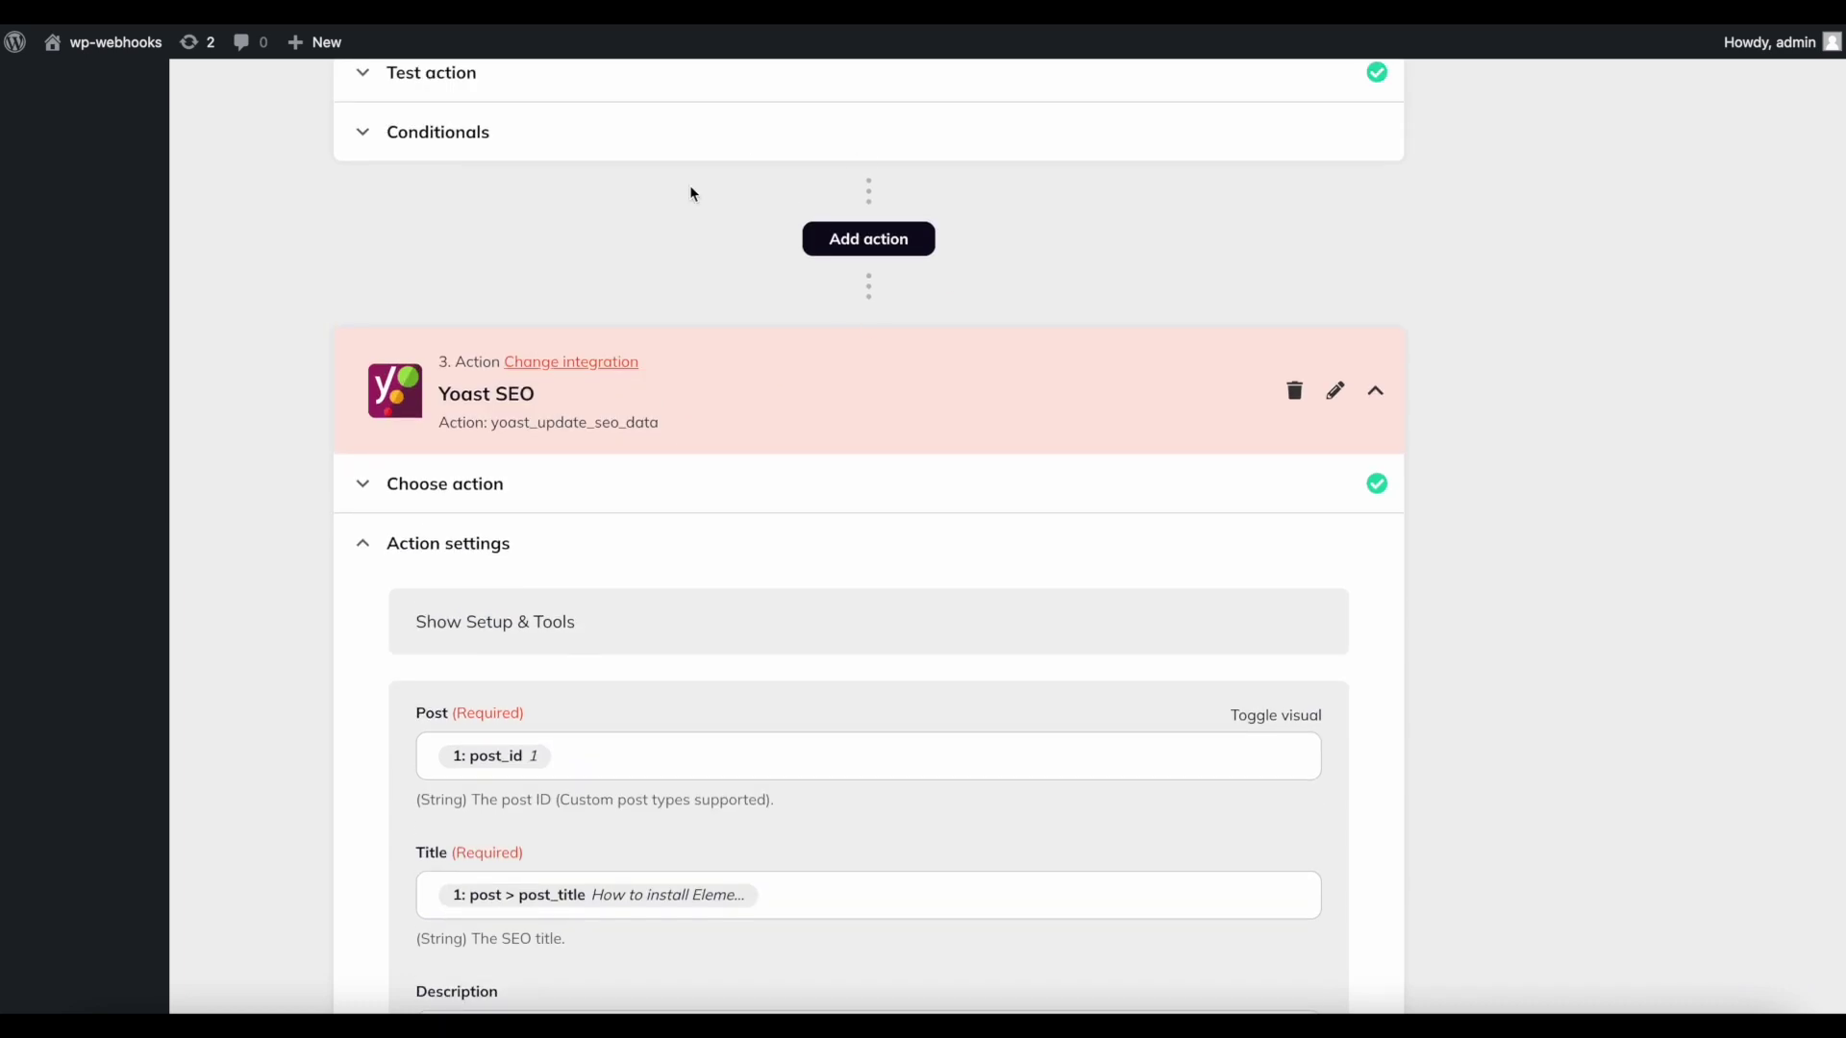
{"action": "scroll", "coordinate": [662, 303], "scroll_direction": "up", "scroll_amount": 3}
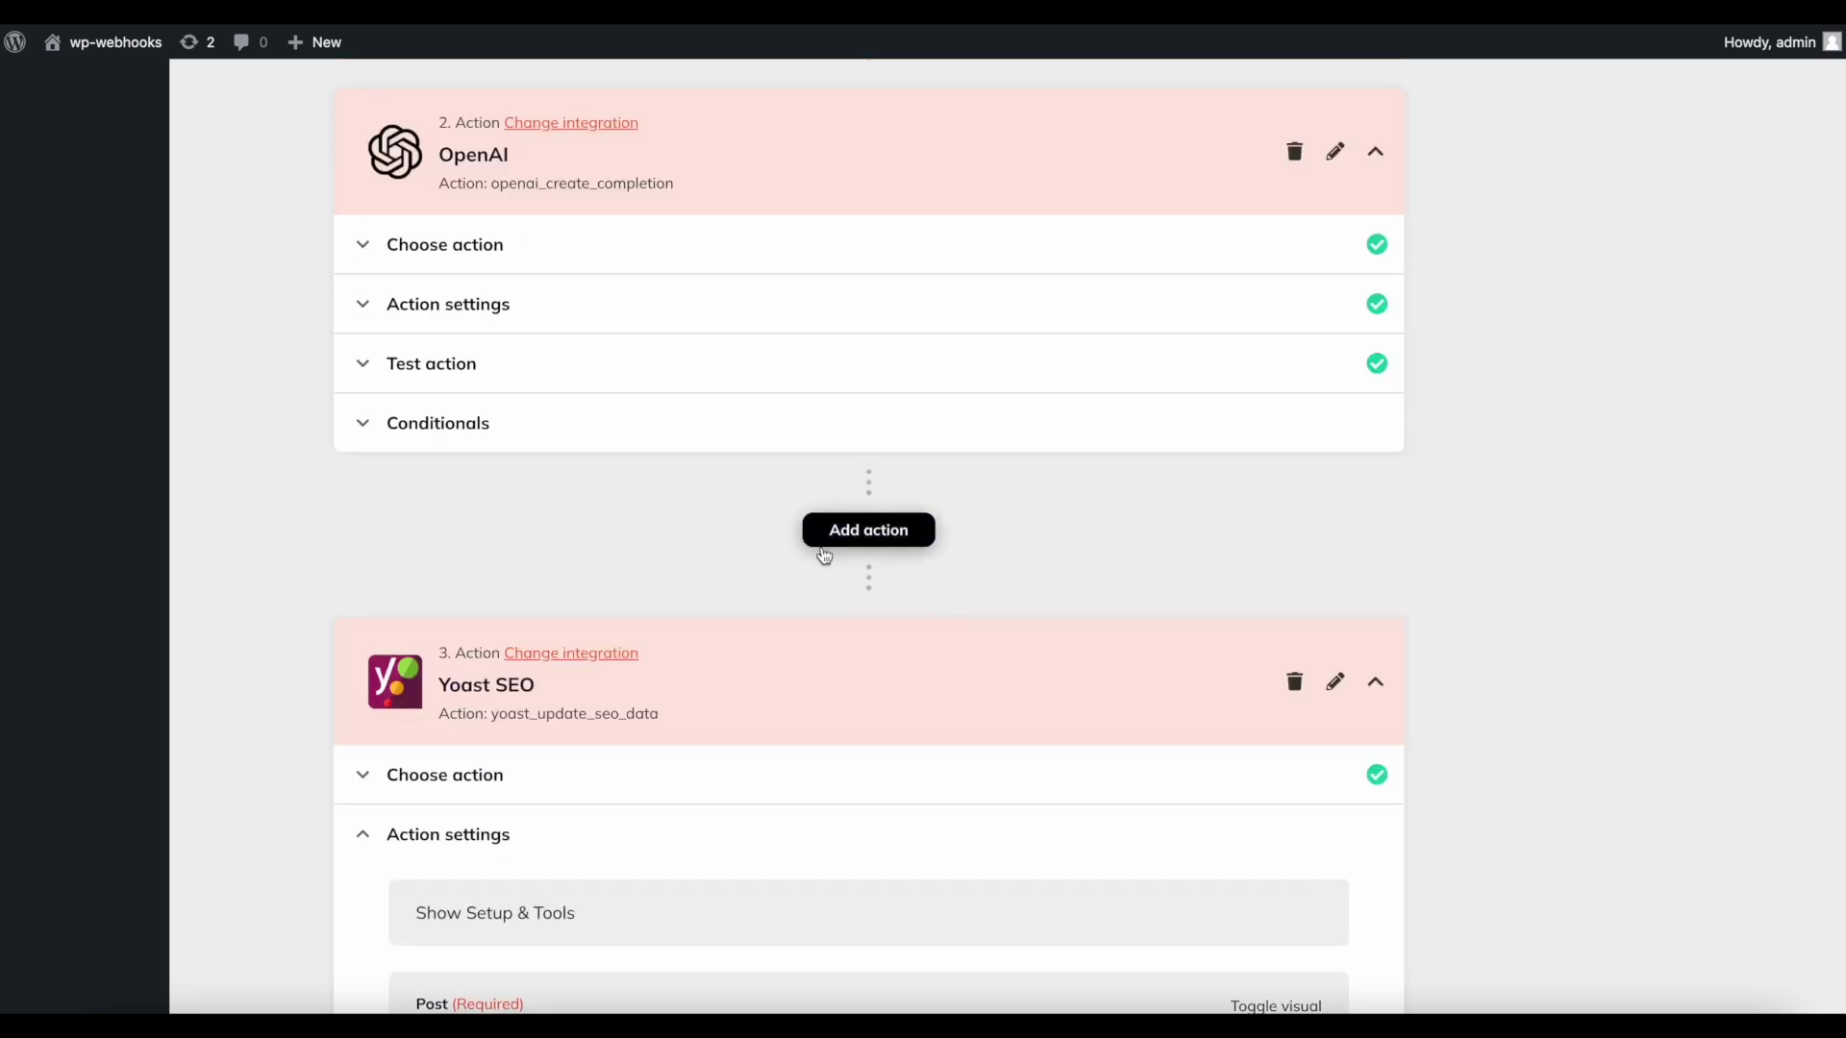
{"action": "scroll", "coordinate": [556, 608], "scroll_direction": "down", "scroll_amount": 1}
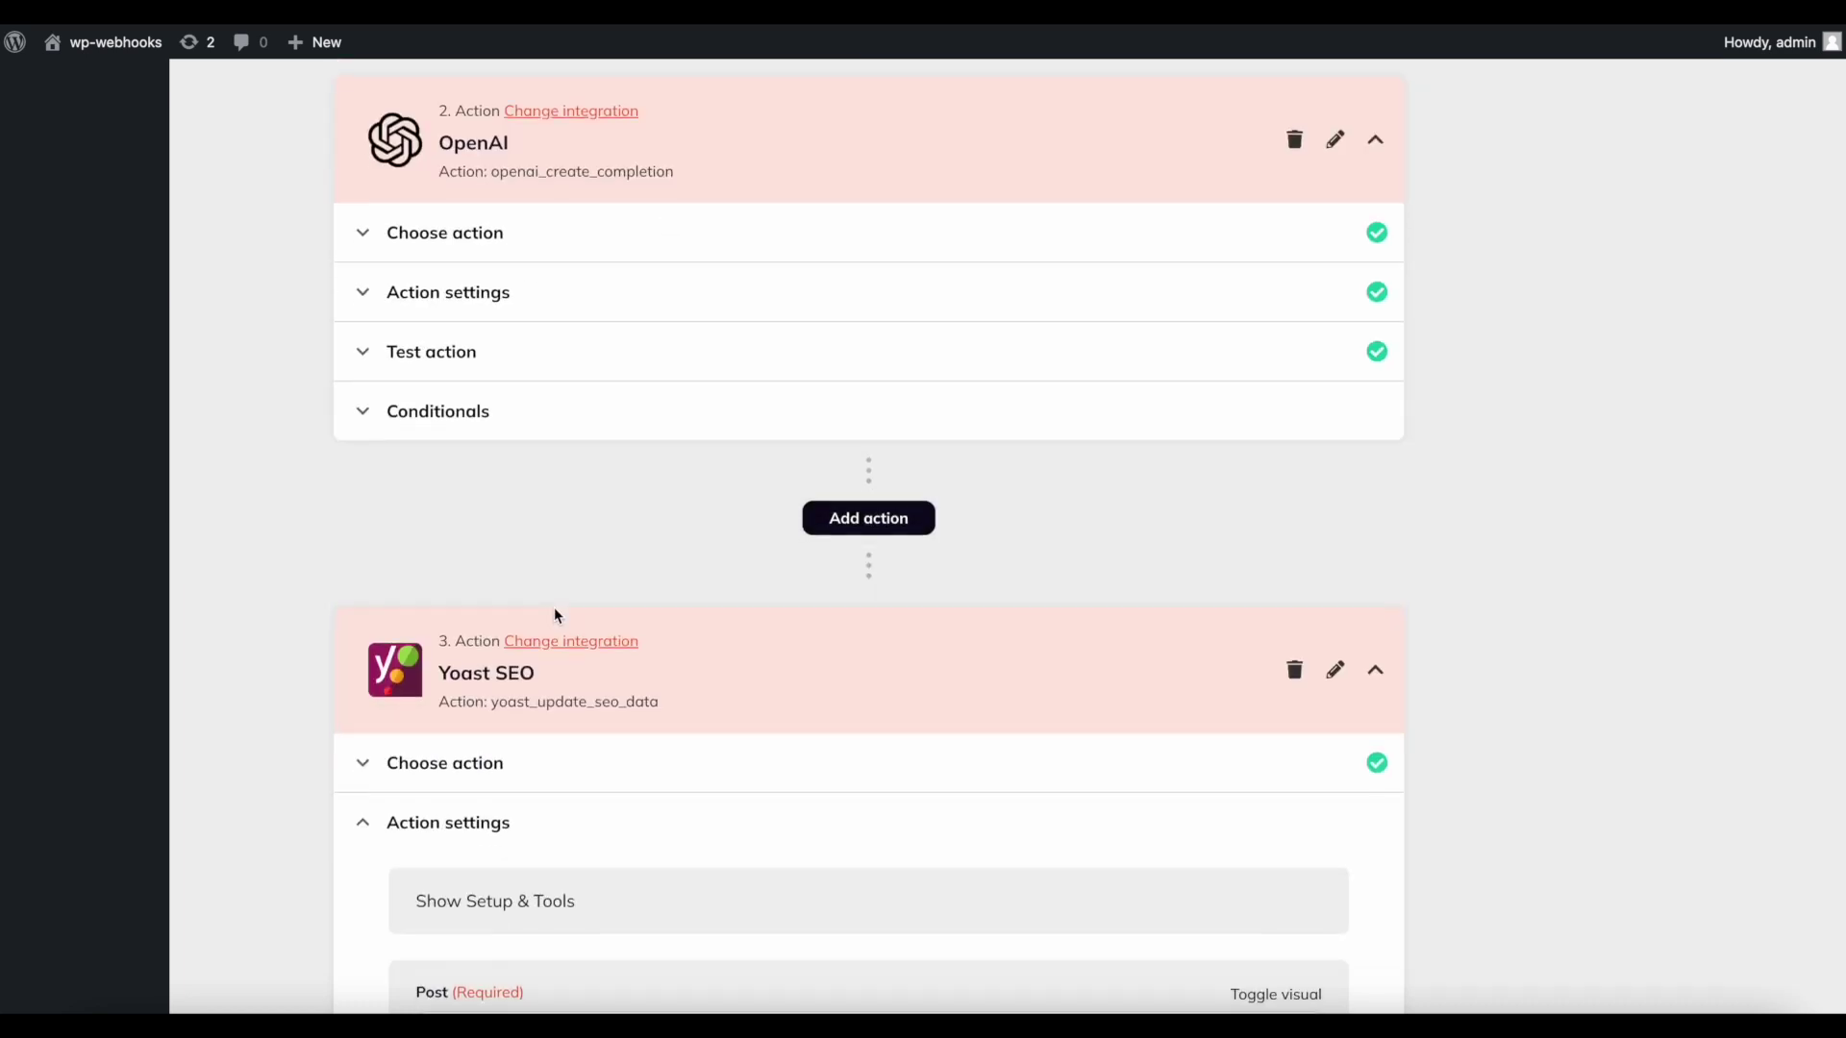
{"action": "scroll", "coordinate": [554, 615], "scroll_direction": "down", "scroll_amount": 7}
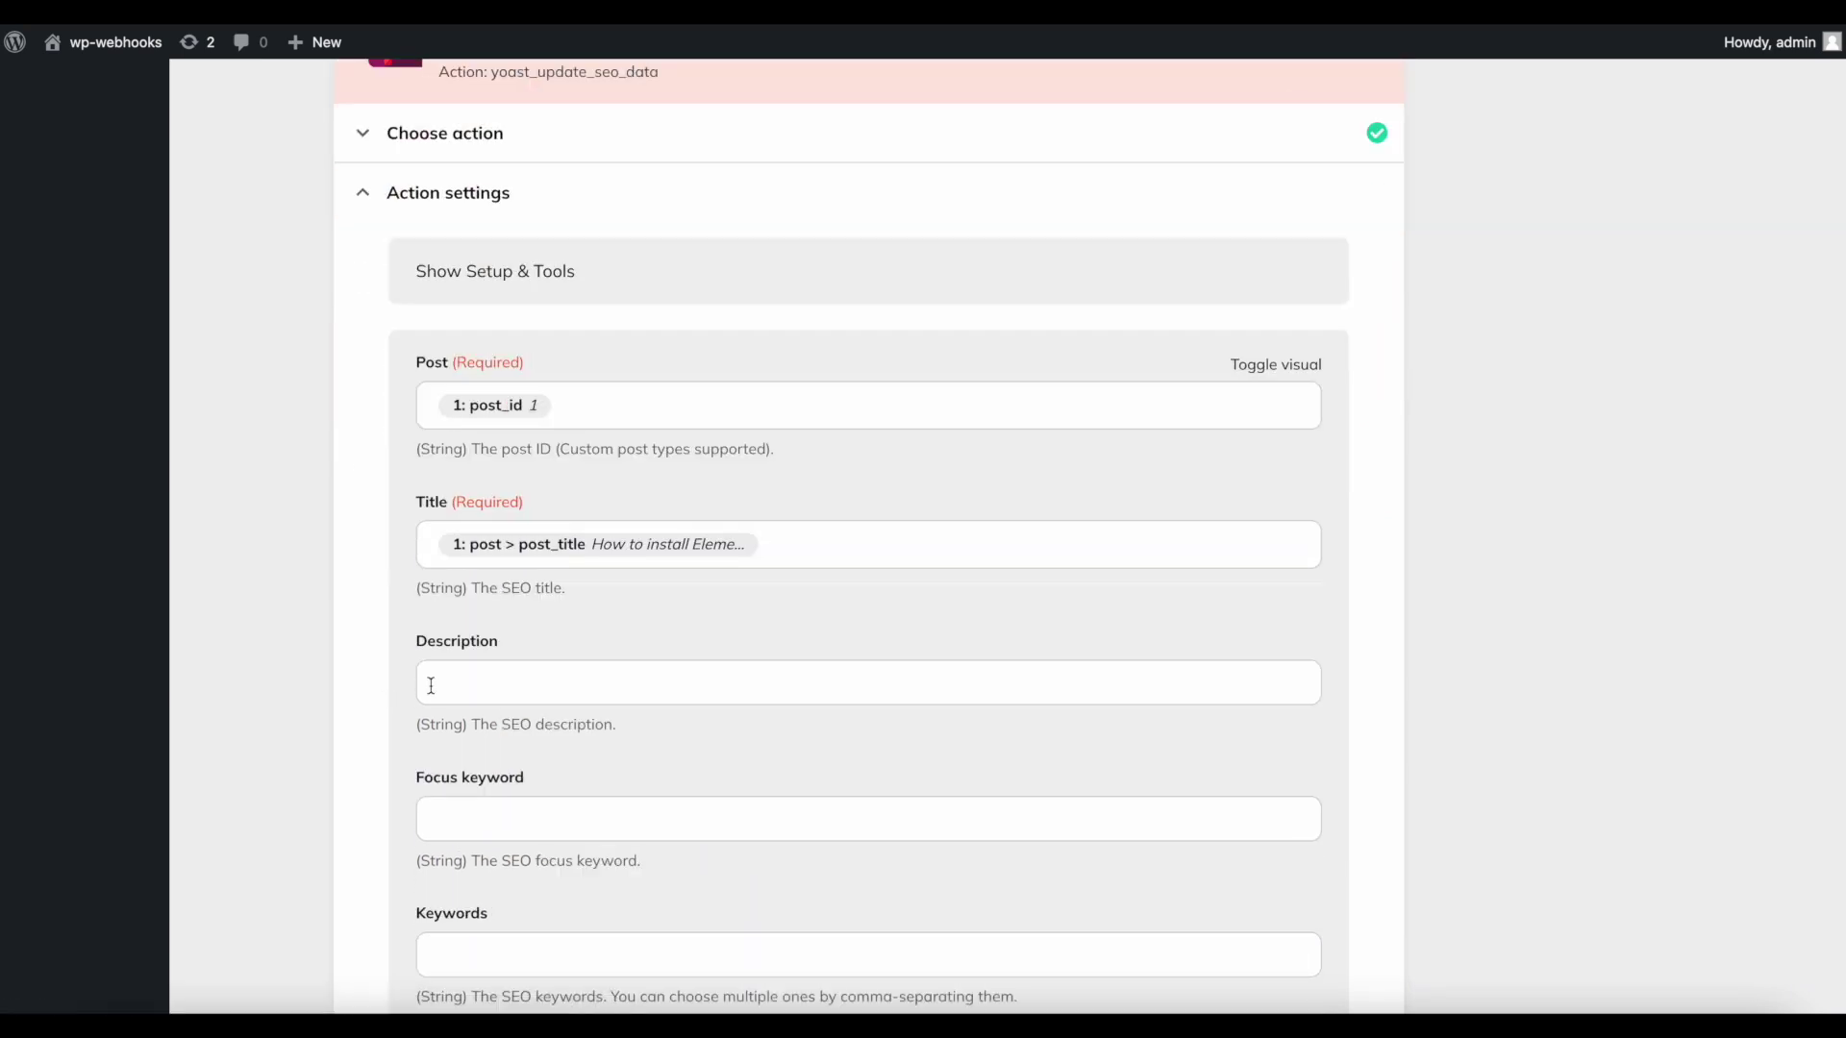
- Fill the Yoast action's Description field with the OpenAI step's data > choices > 0 > text value
{"action": "left_click", "coordinate": [490, 684]}
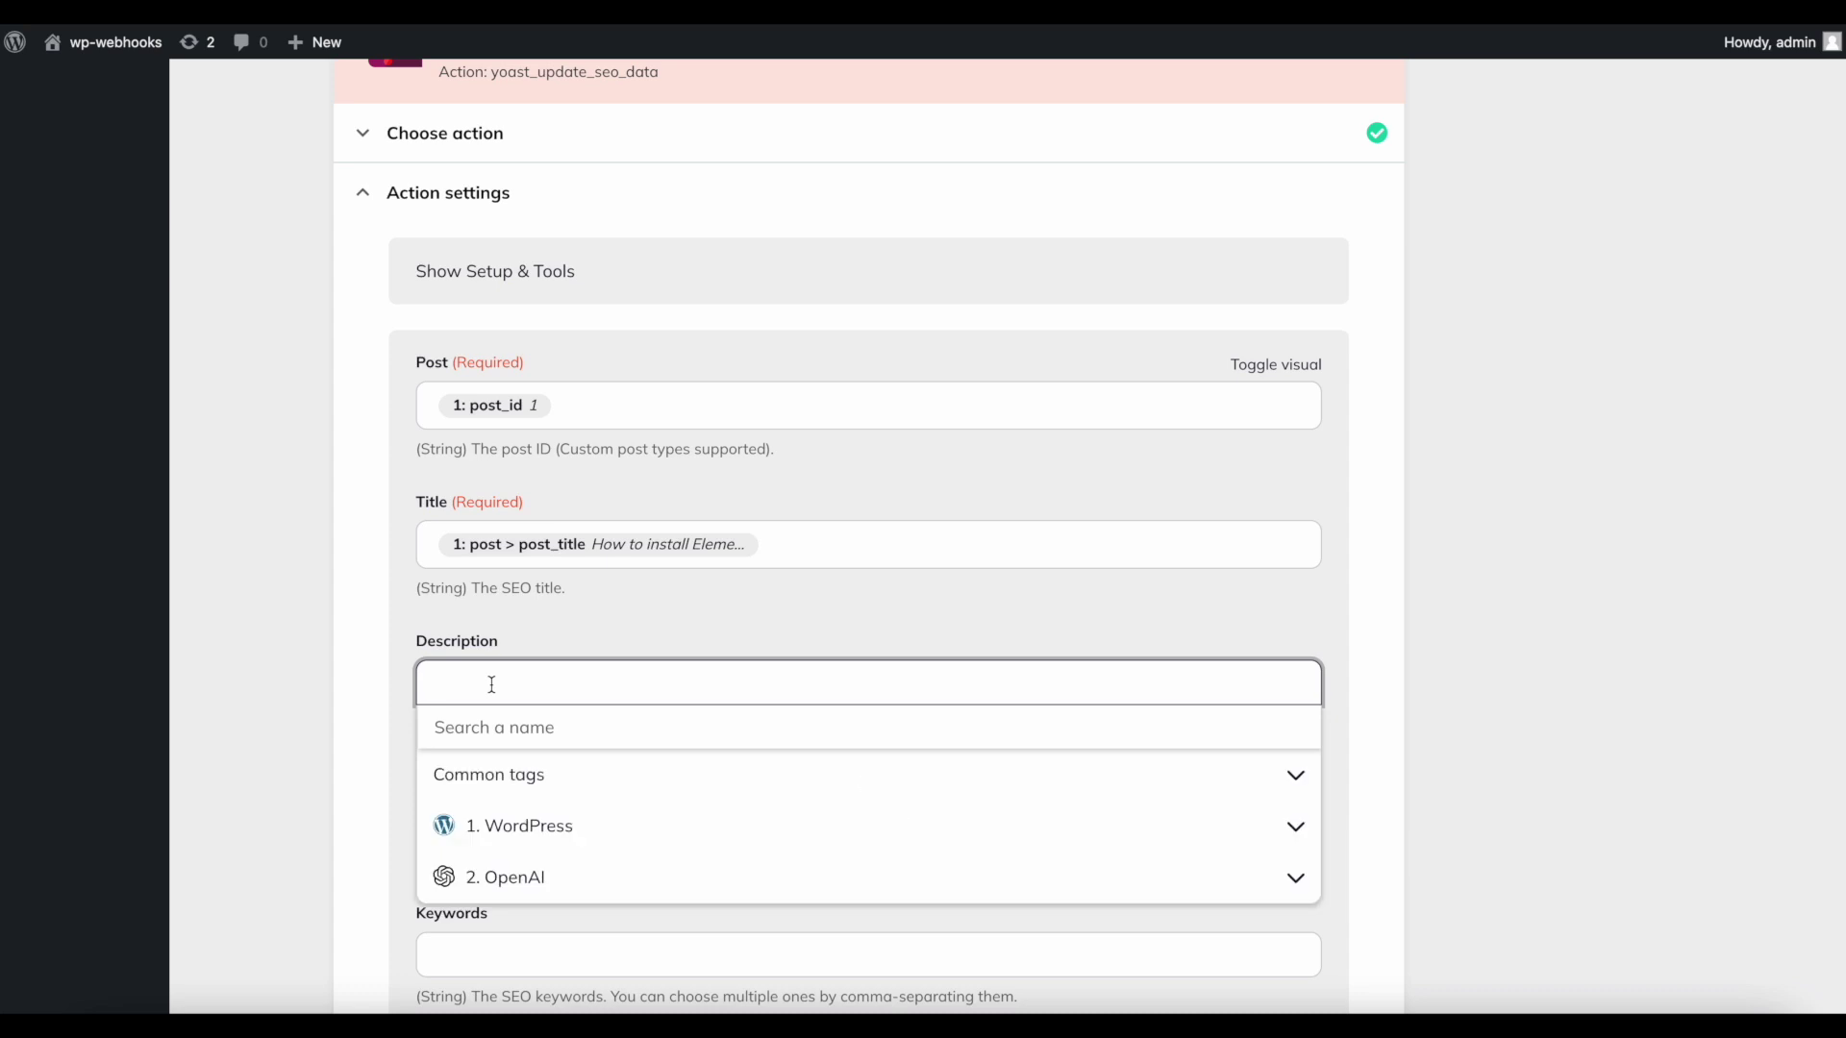
{"action": "scroll", "coordinate": [365, 805], "scroll_direction": "down", "scroll_amount": 1}
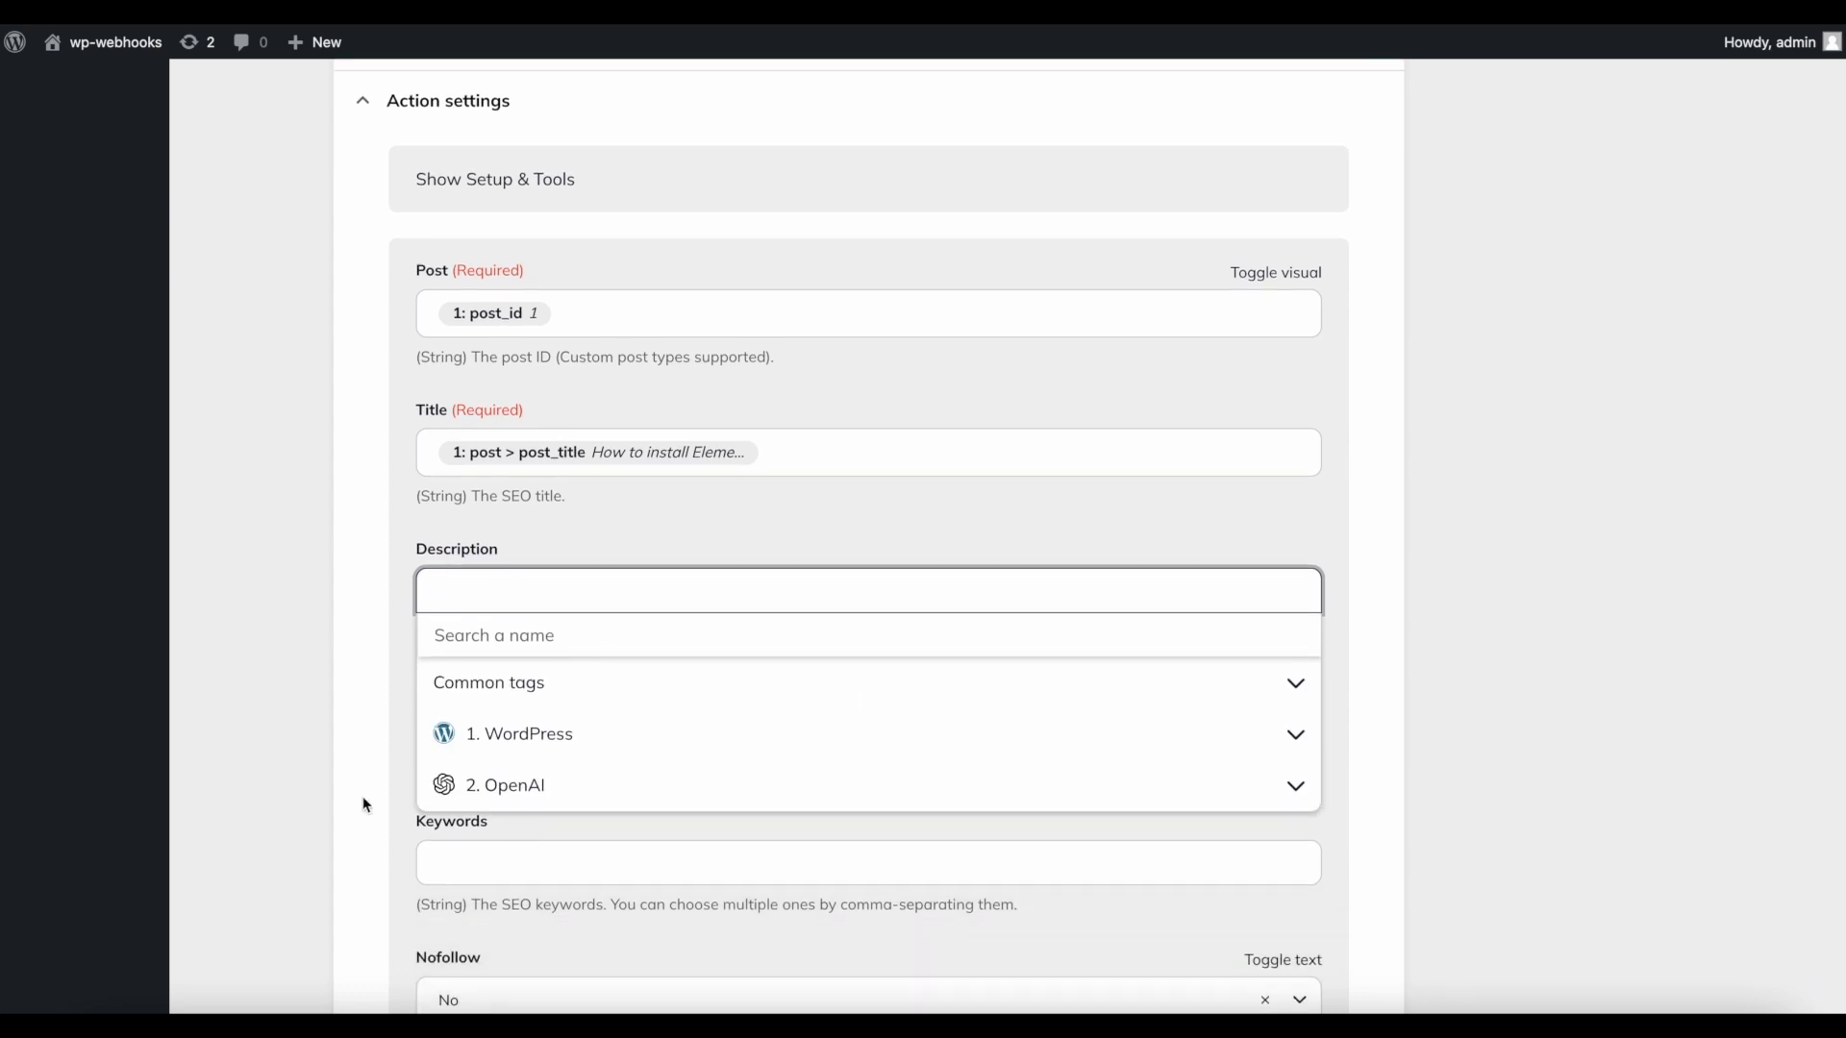
{"action": "left_click", "coordinate": [536, 798]}
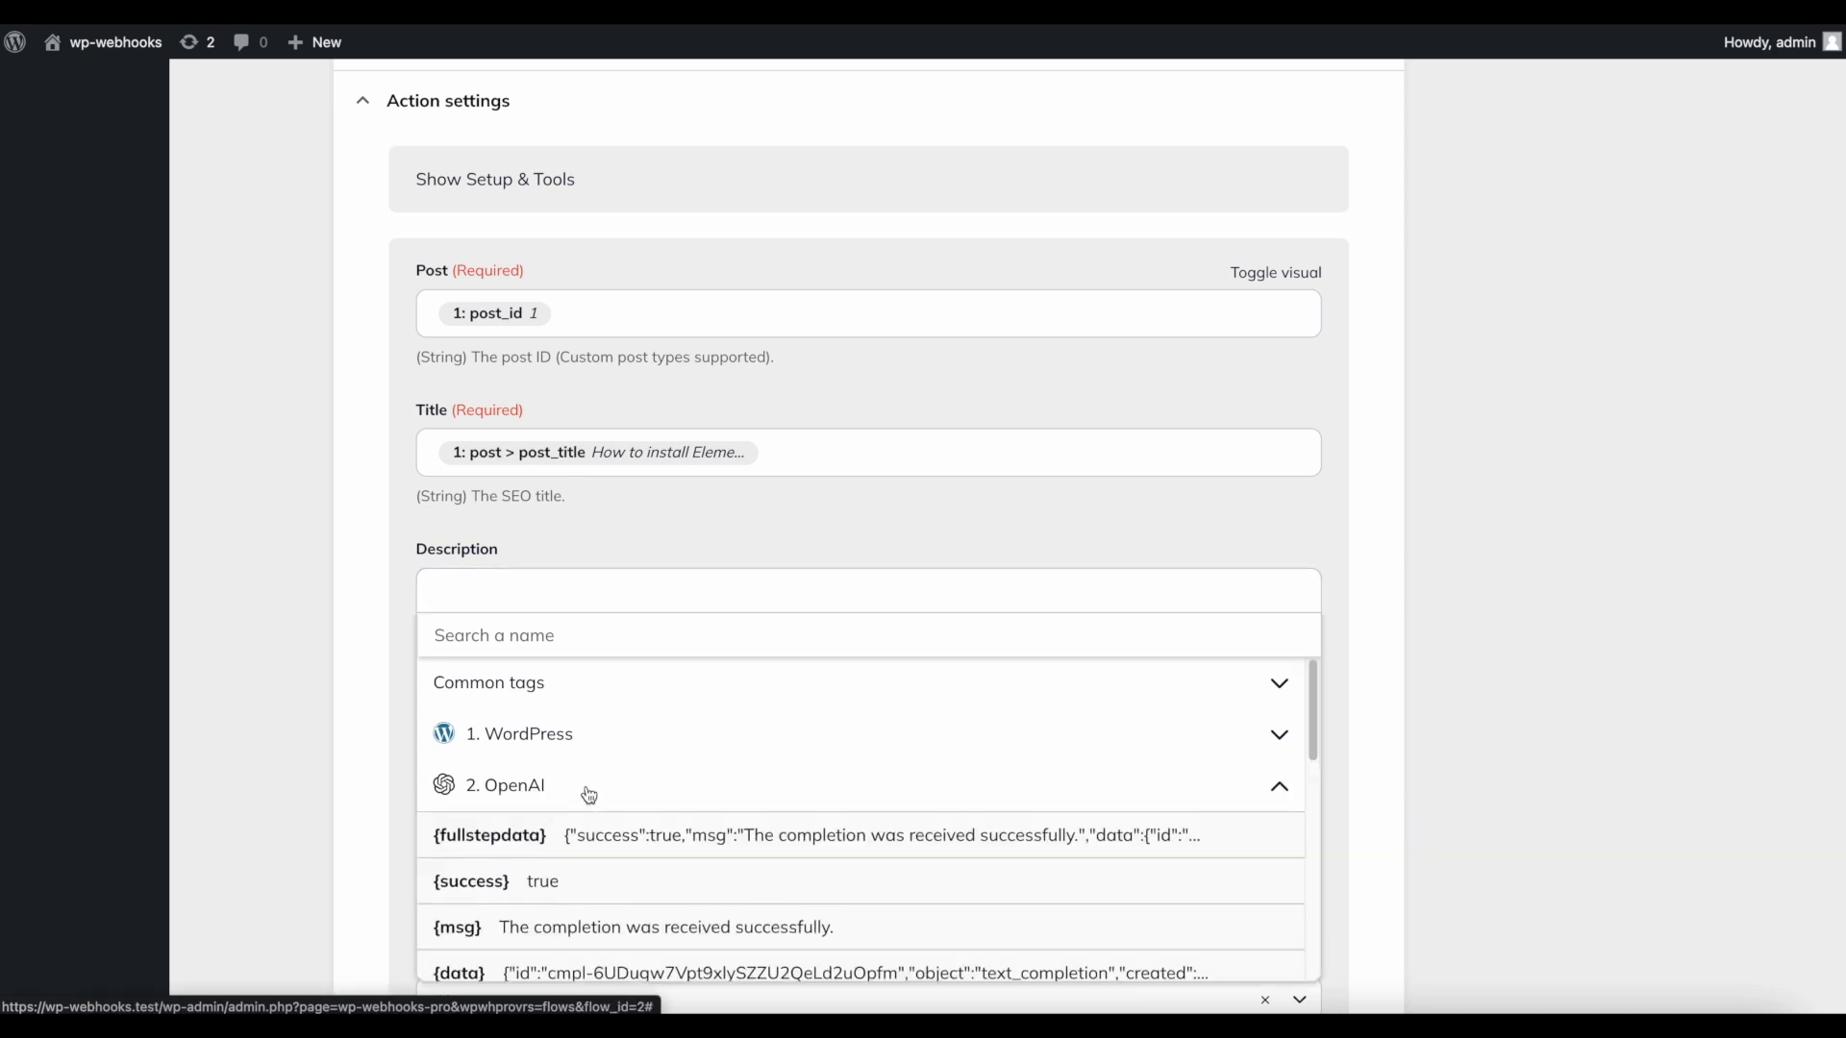
{"action": "scroll", "coordinate": [517, 790], "scroll_direction": "down", "scroll_amount": 1}
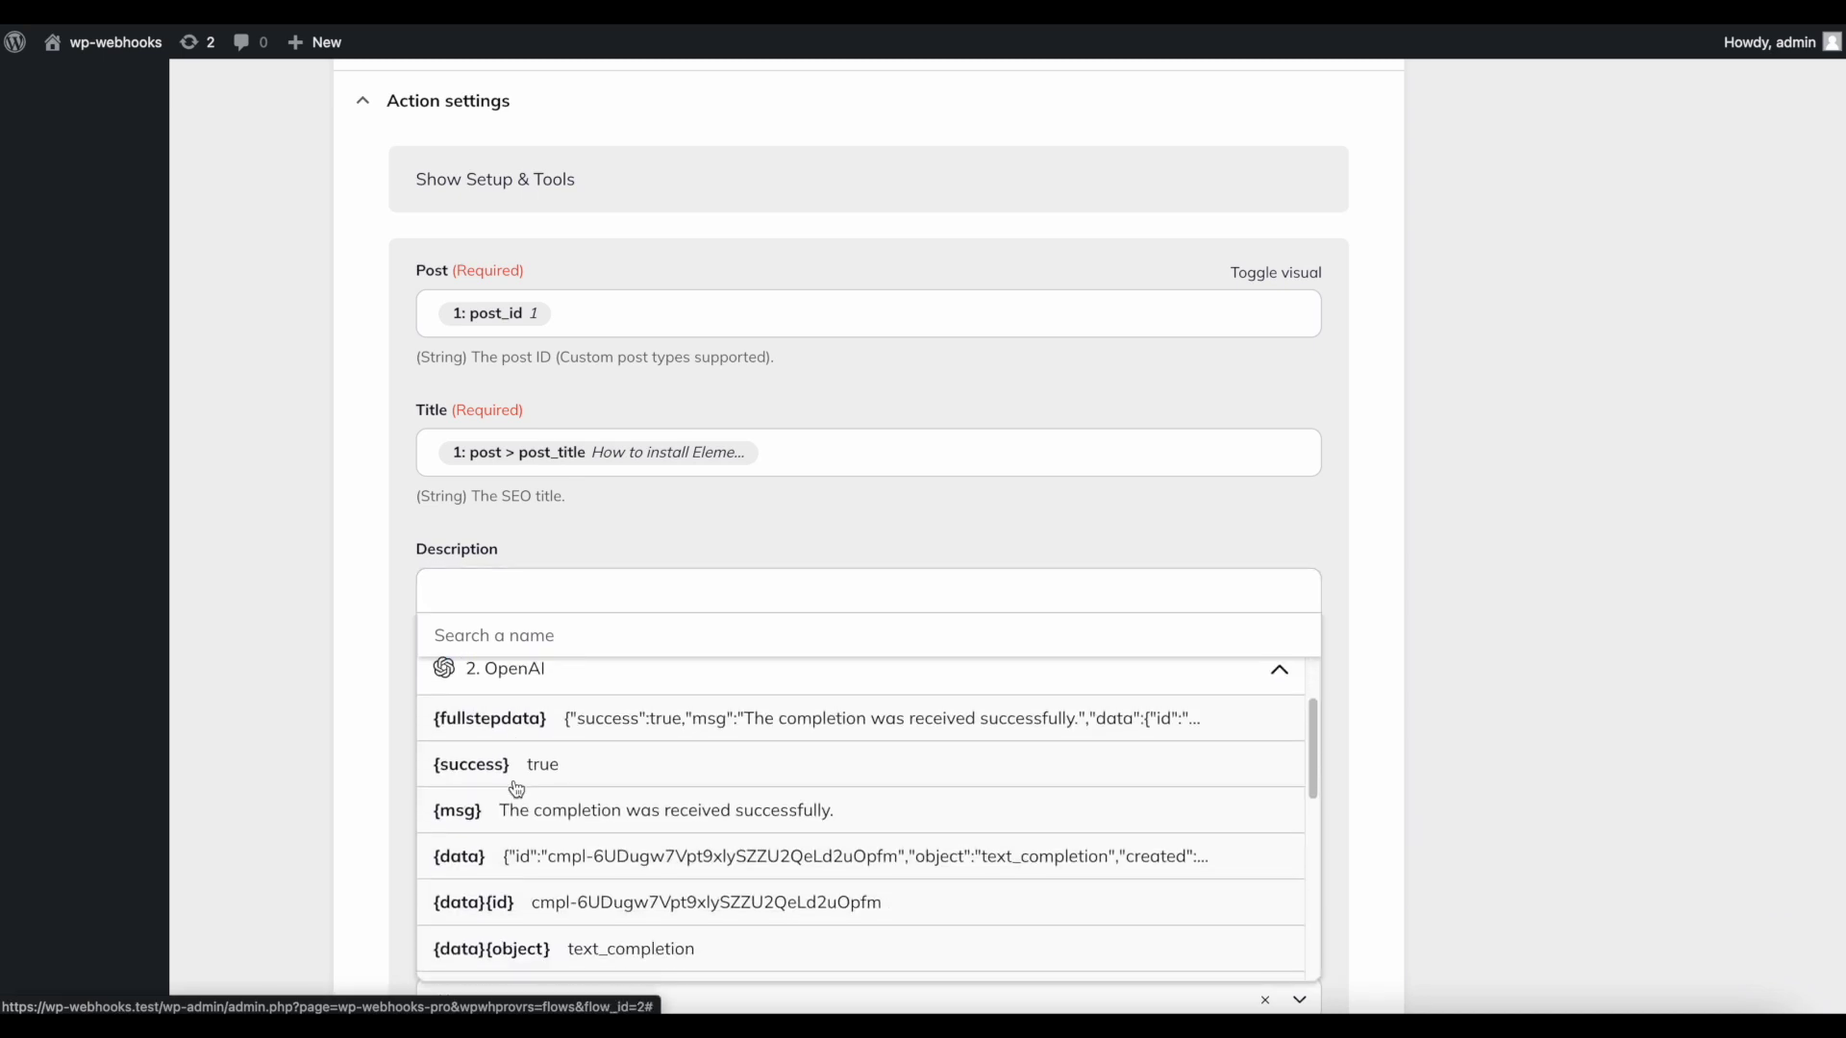
{"action": "scroll", "coordinate": [523, 874], "scroll_direction": "down", "scroll_amount": 3}
{"action": "scroll", "coordinate": [523, 874], "scroll_direction": "down", "scroll_amount": 1}
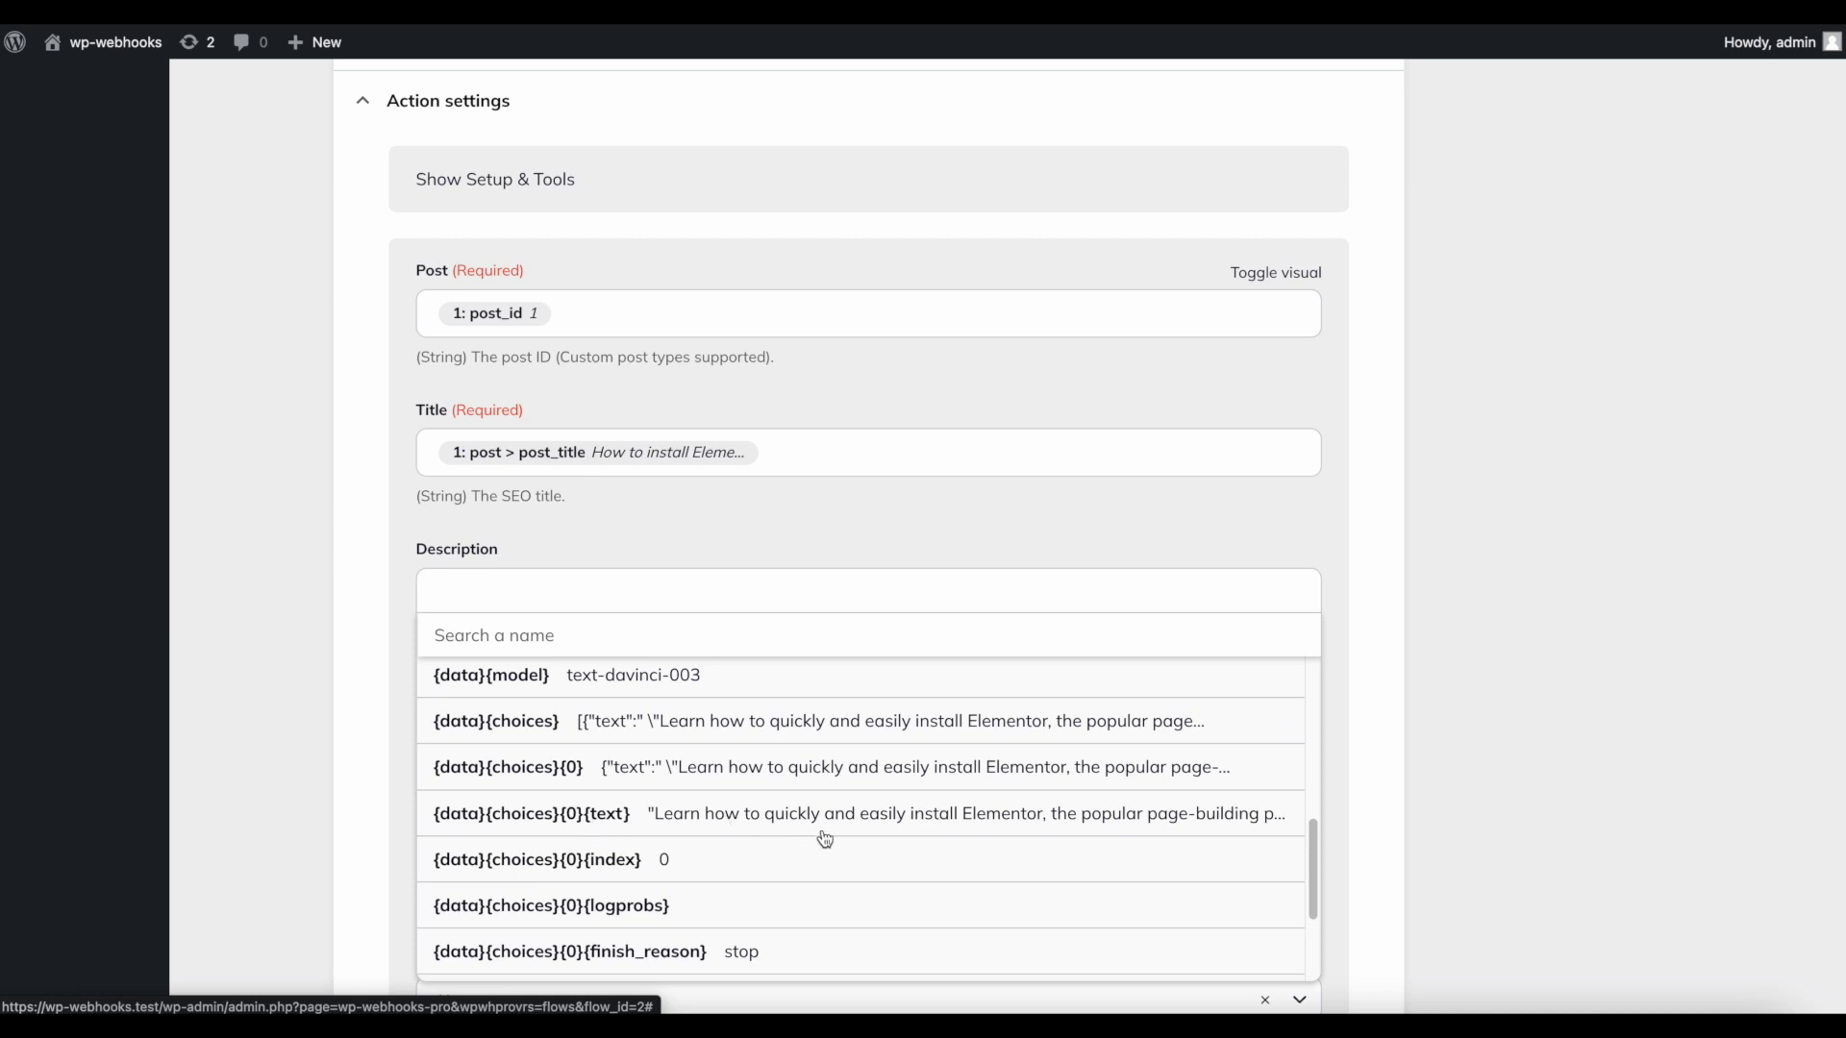
{"action": "left_click", "coordinate": [890, 830]}
- Look over the remaining Yoast action fields, leave them as they are, and save the action settings
{"action": "scroll", "coordinate": [332, 648], "scroll_direction": "down", "scroll_amount": 3}
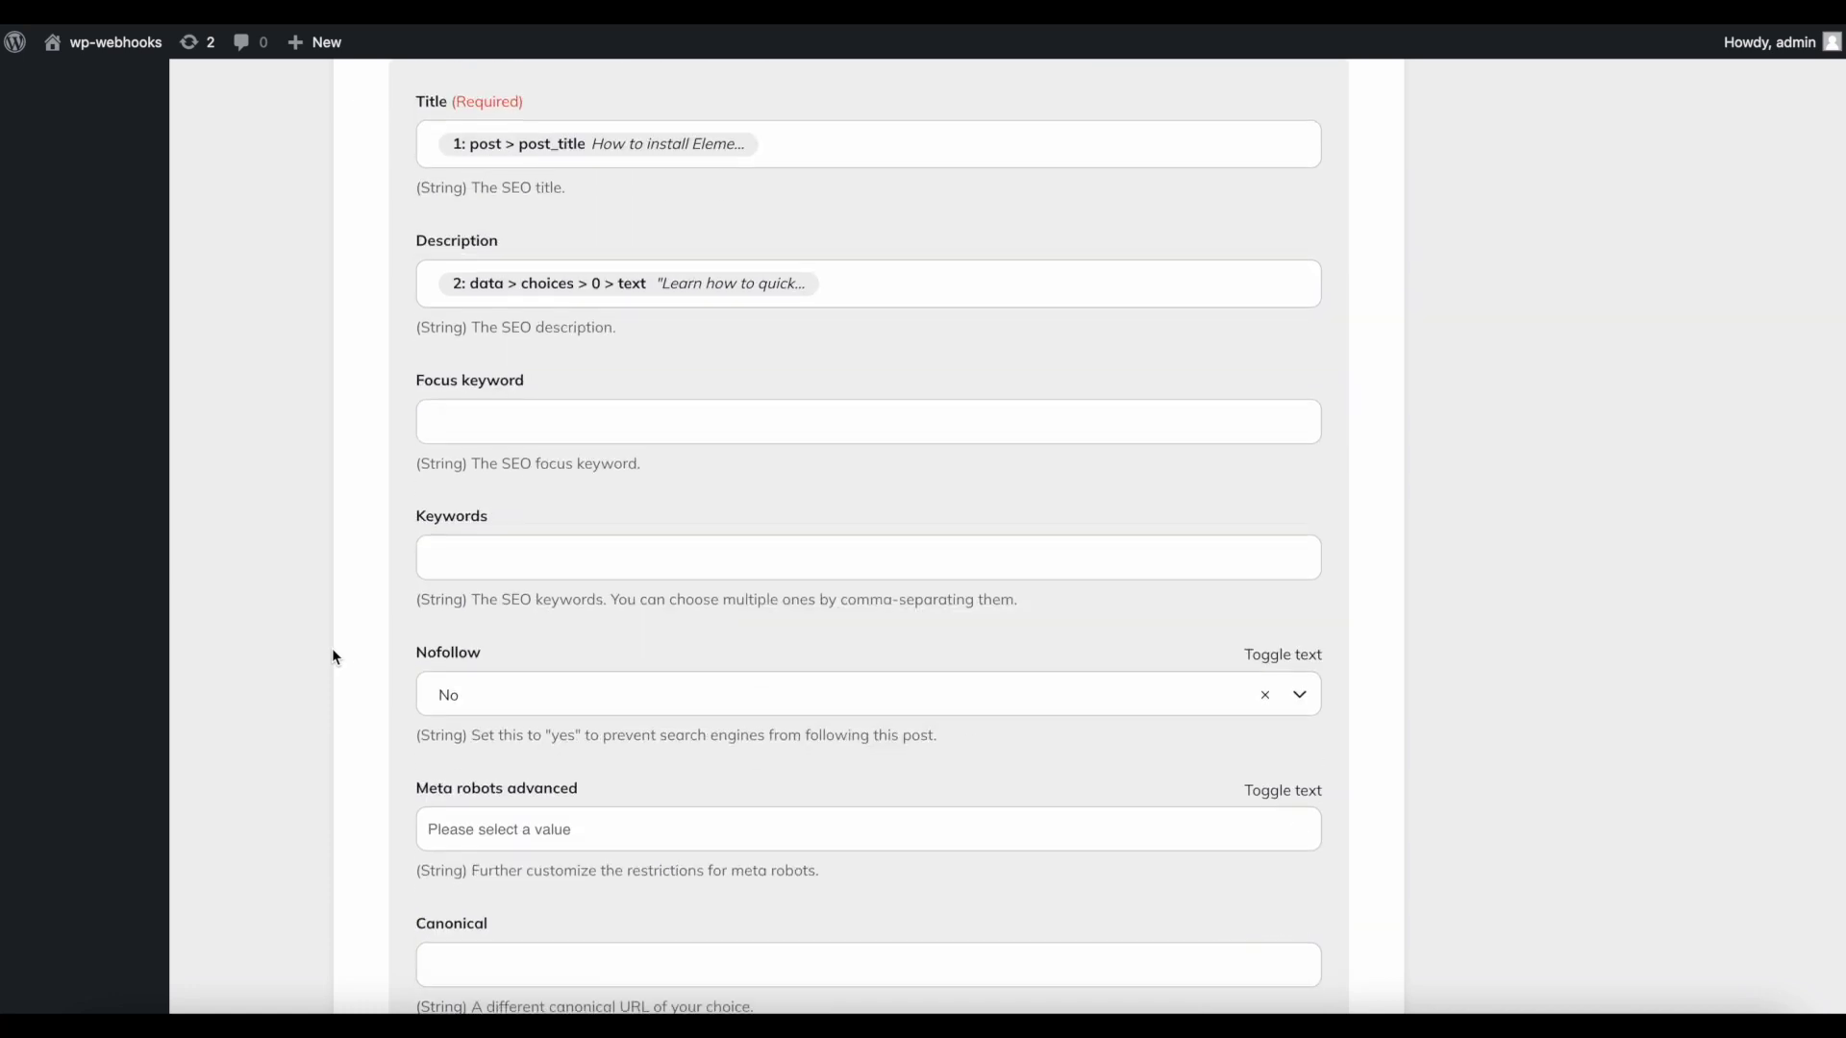
{"action": "left_click", "coordinate": [475, 366]}
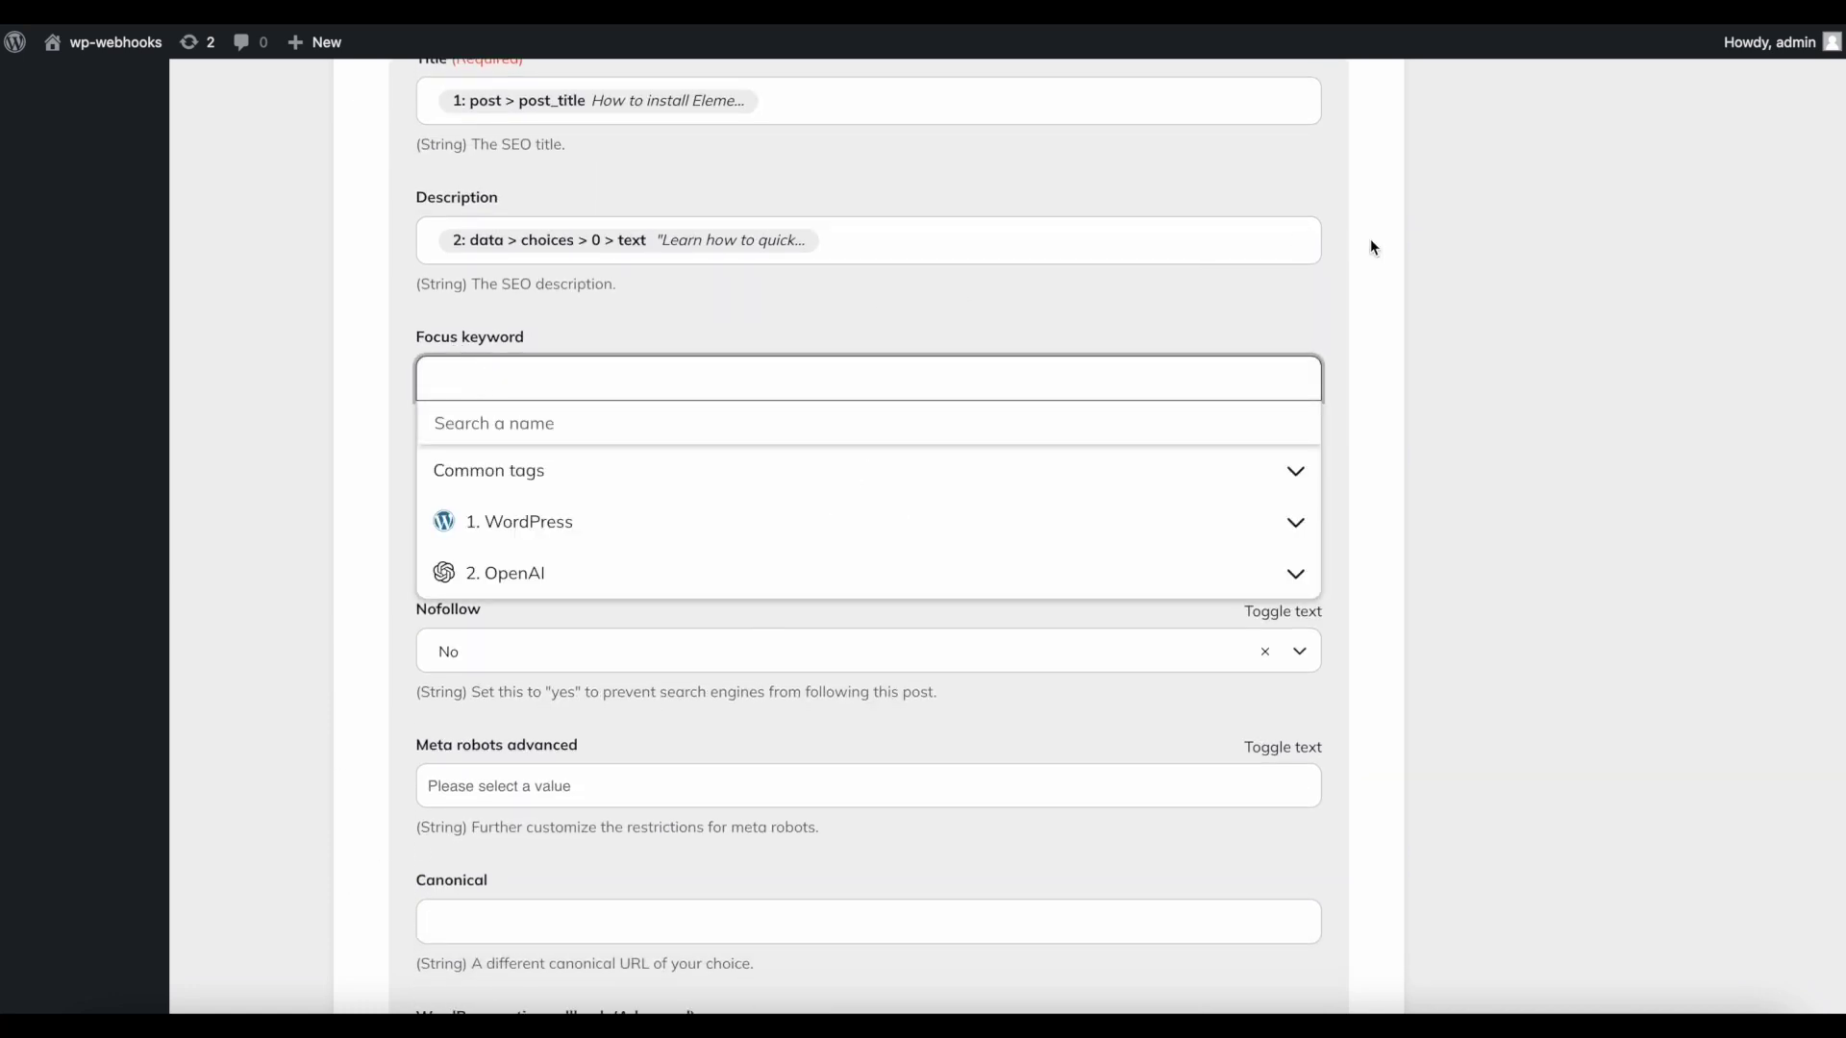
{"action": "scroll", "coordinate": [1415, 370], "scroll_direction": "up", "scroll_amount": 8}
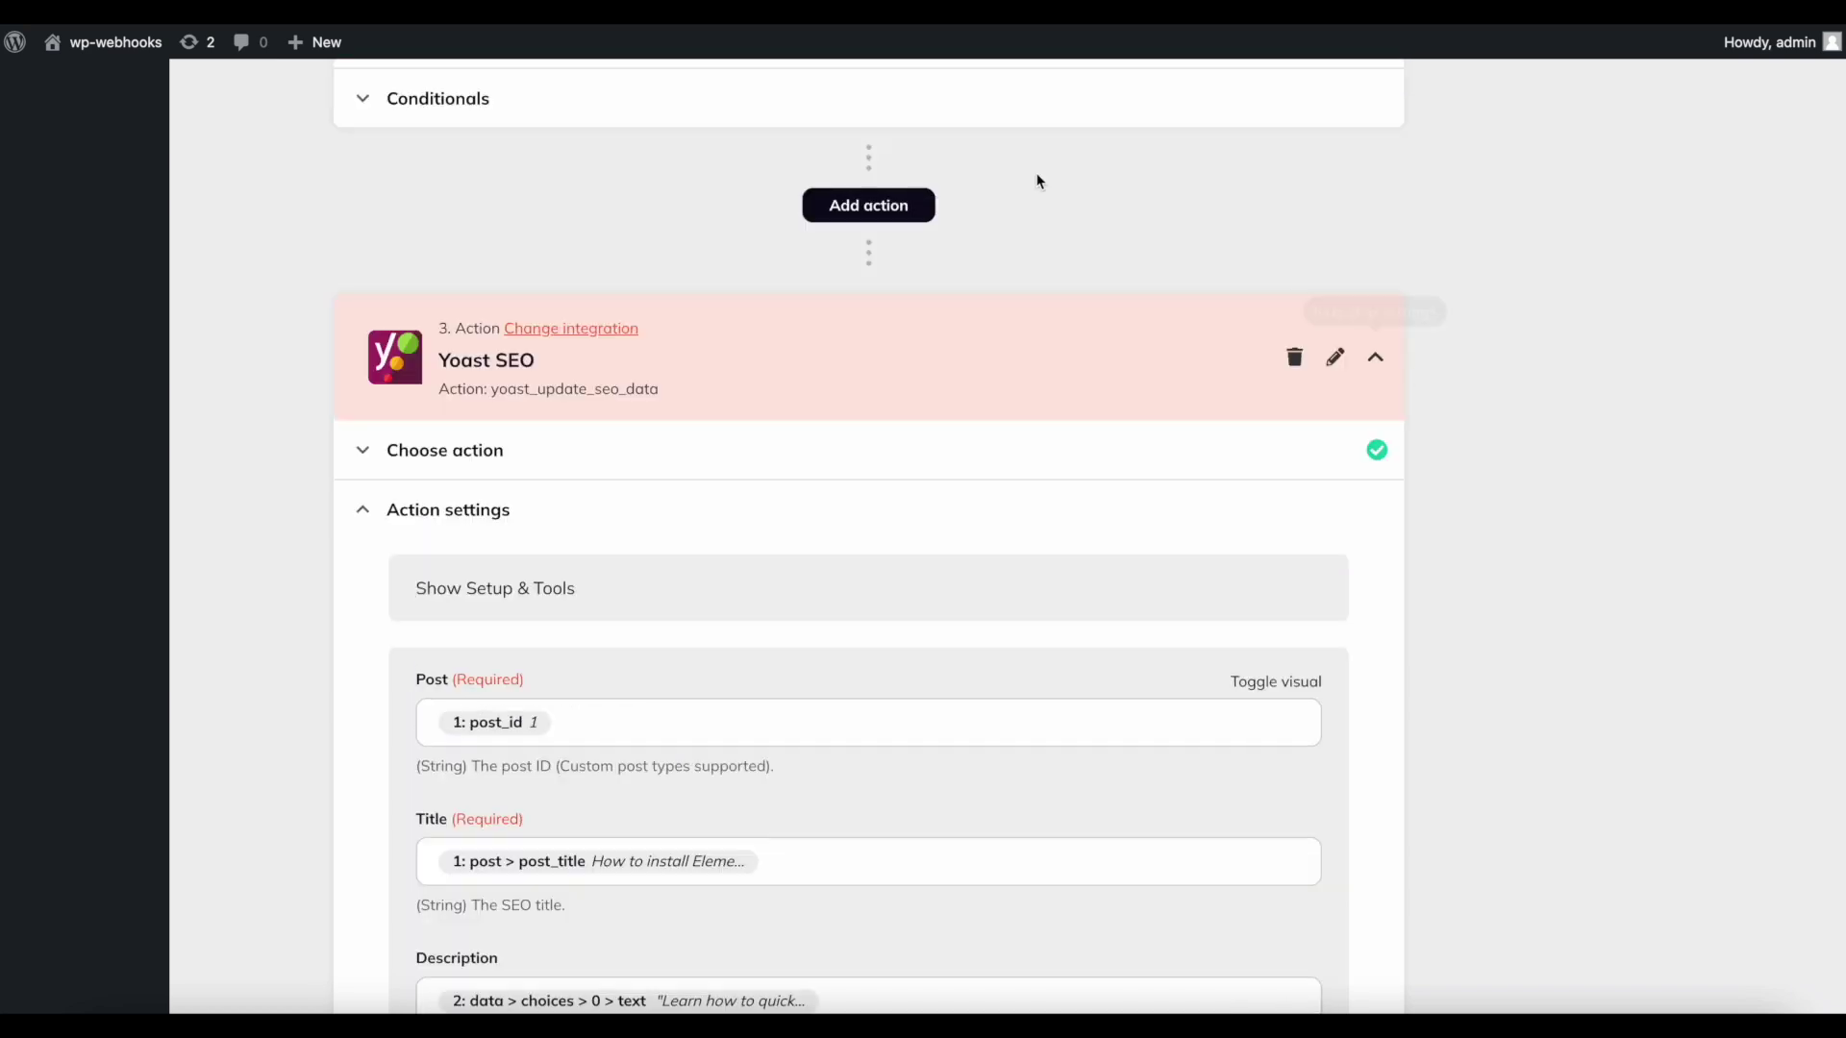
{"action": "scroll", "coordinate": [719, 478], "scroll_direction": "down", "scroll_amount": 7}
{"action": "left_click", "coordinate": [388, 638]}
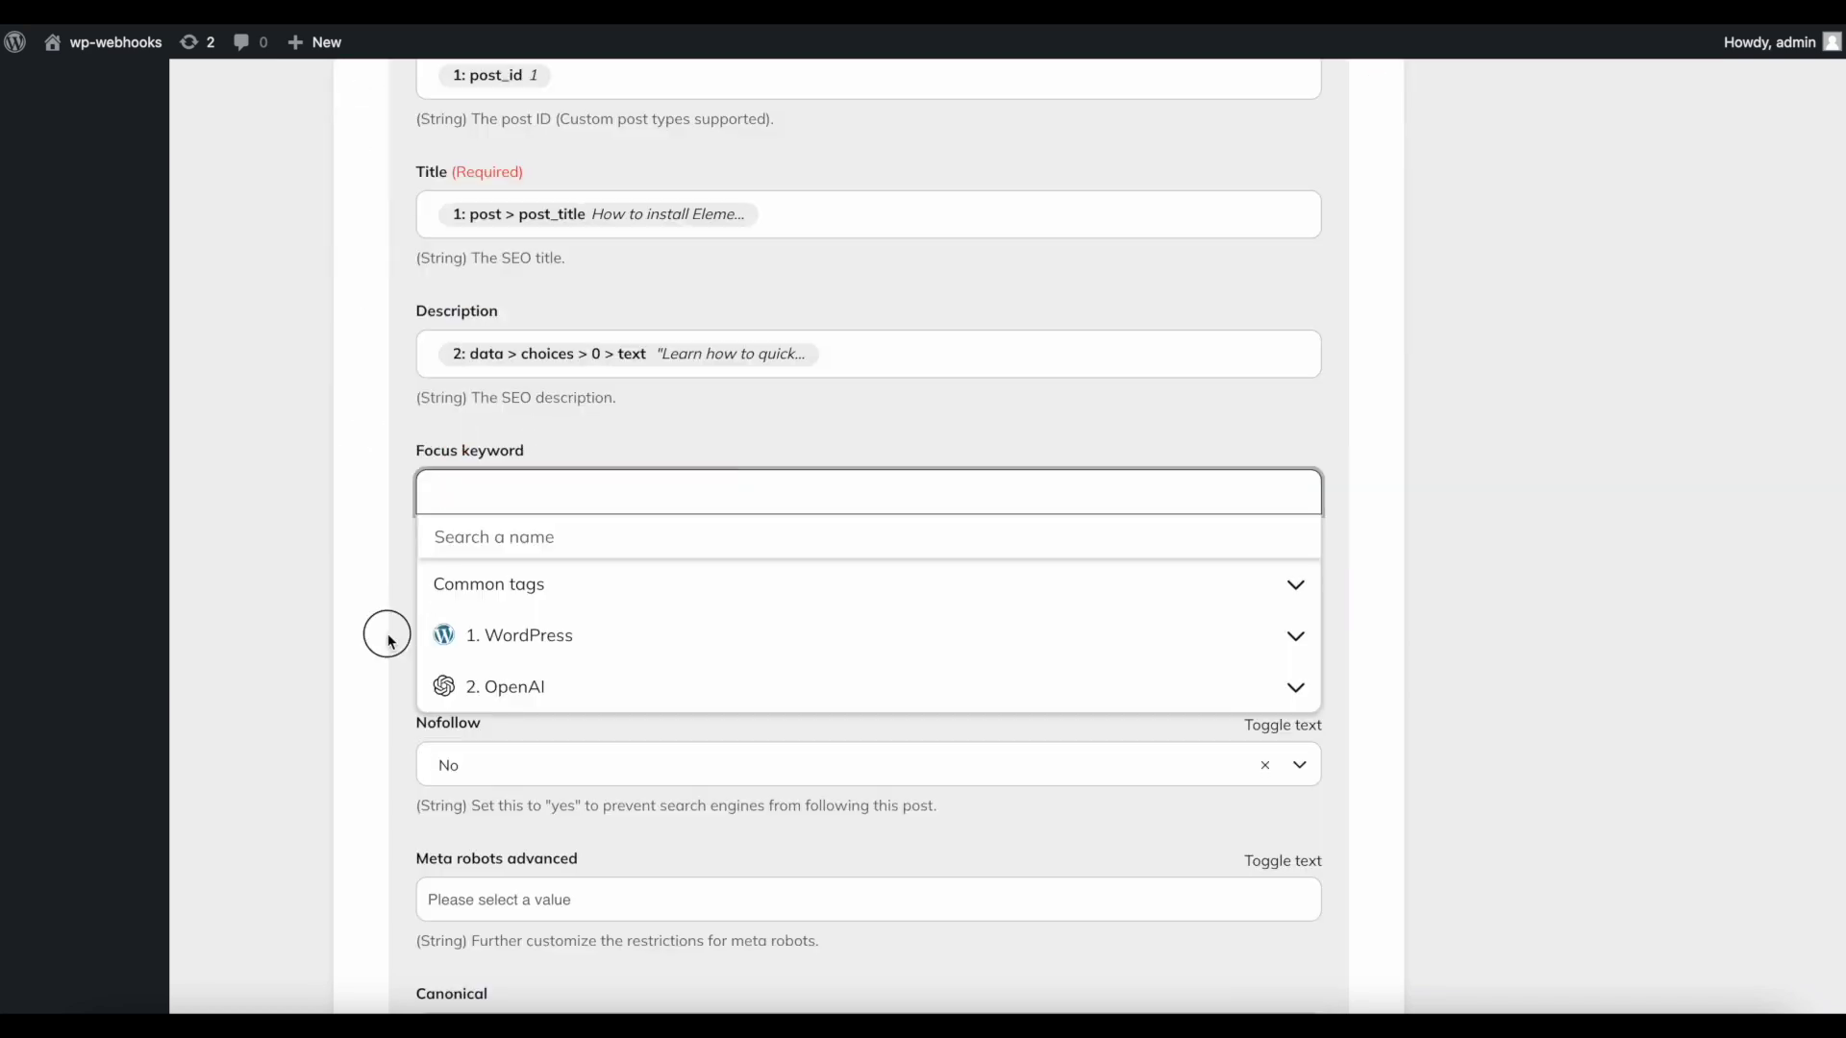
{"action": "scroll", "coordinate": [344, 909], "scroll_direction": "down", "scroll_amount": 2}
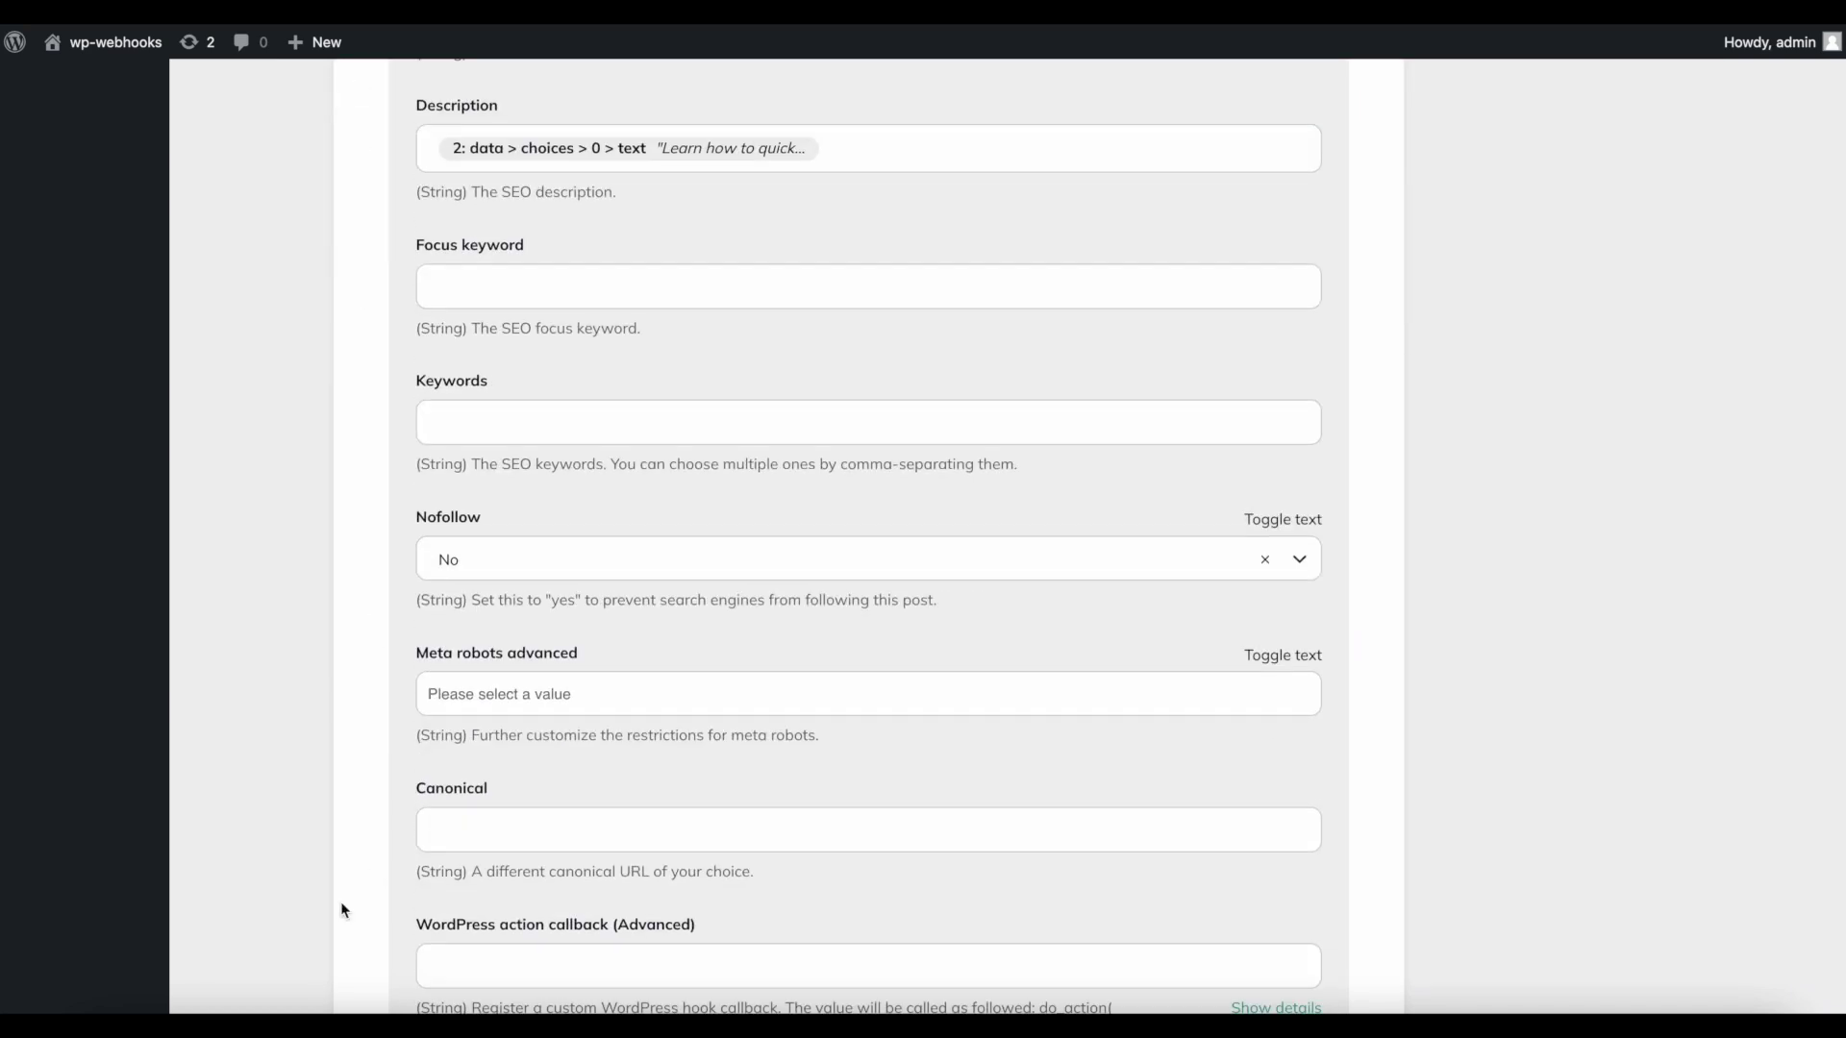
{"action": "scroll", "coordinate": [390, 216], "scroll_direction": "up", "scroll_amount": 1}
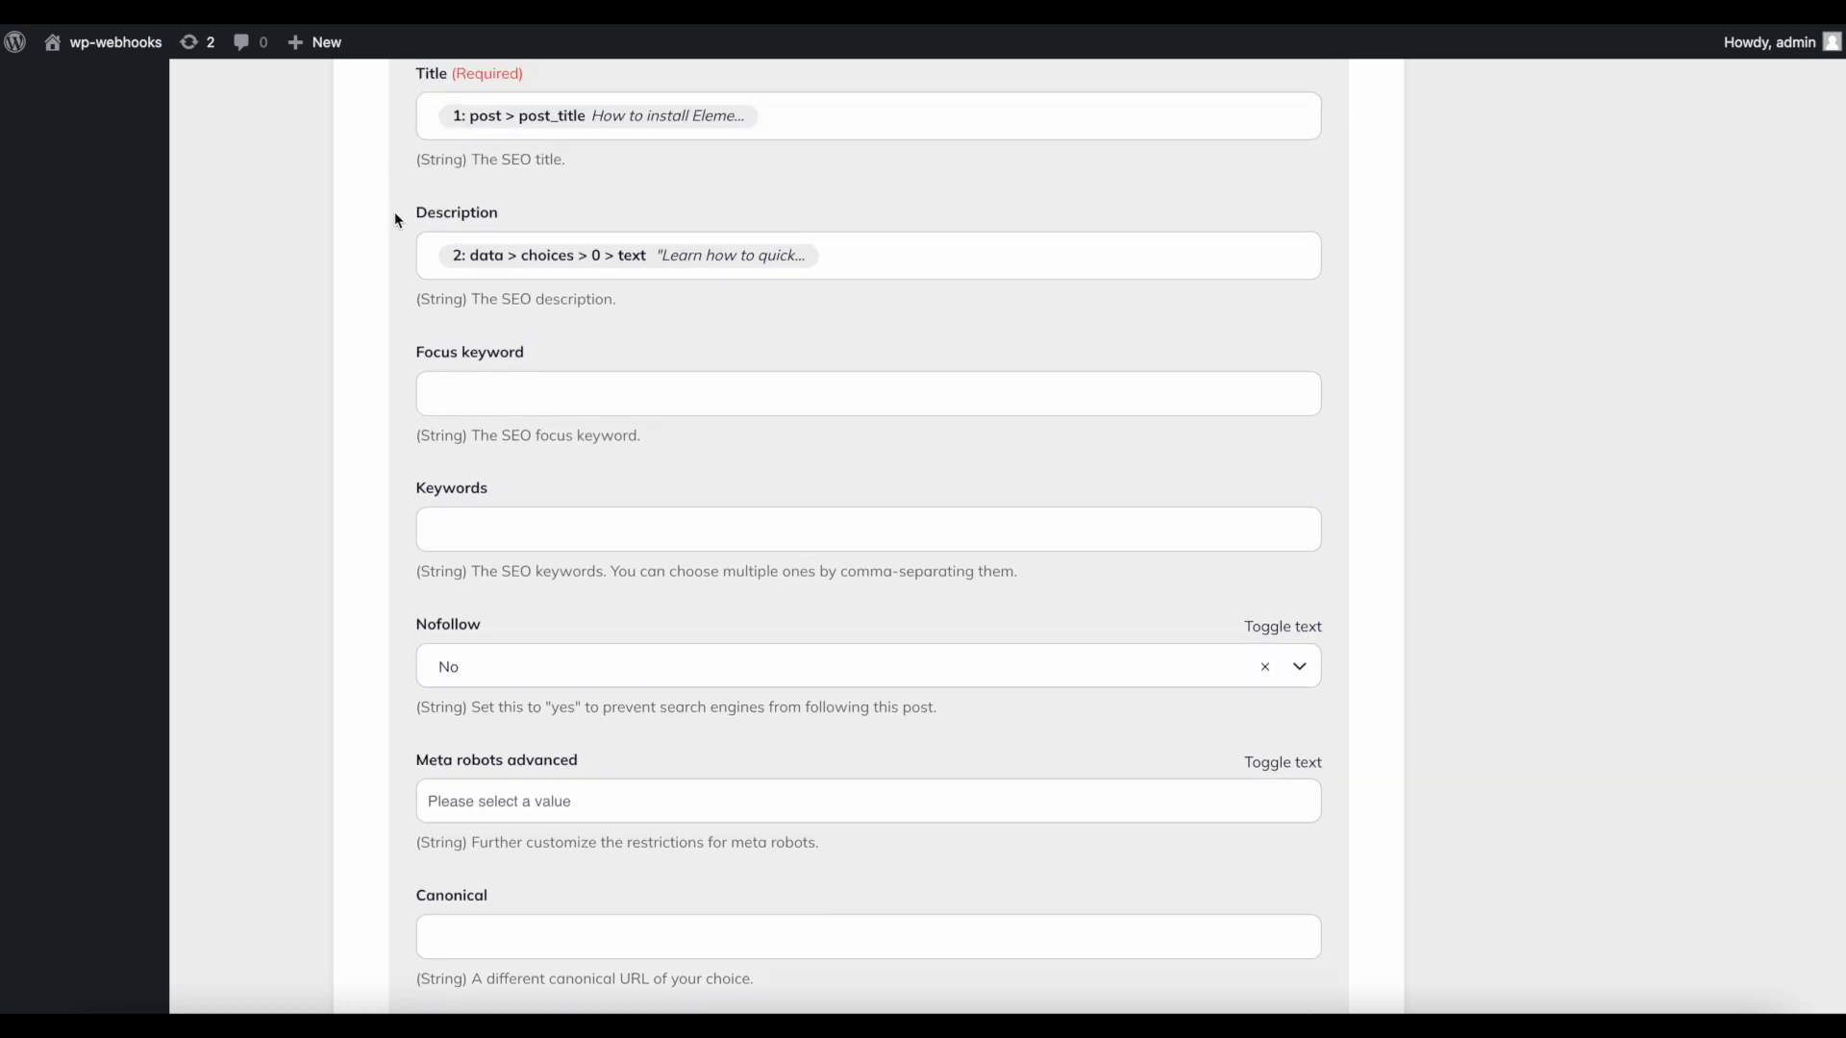
{"action": "scroll", "coordinate": [240, 655], "scroll_direction": "down", "scroll_amount": 5}
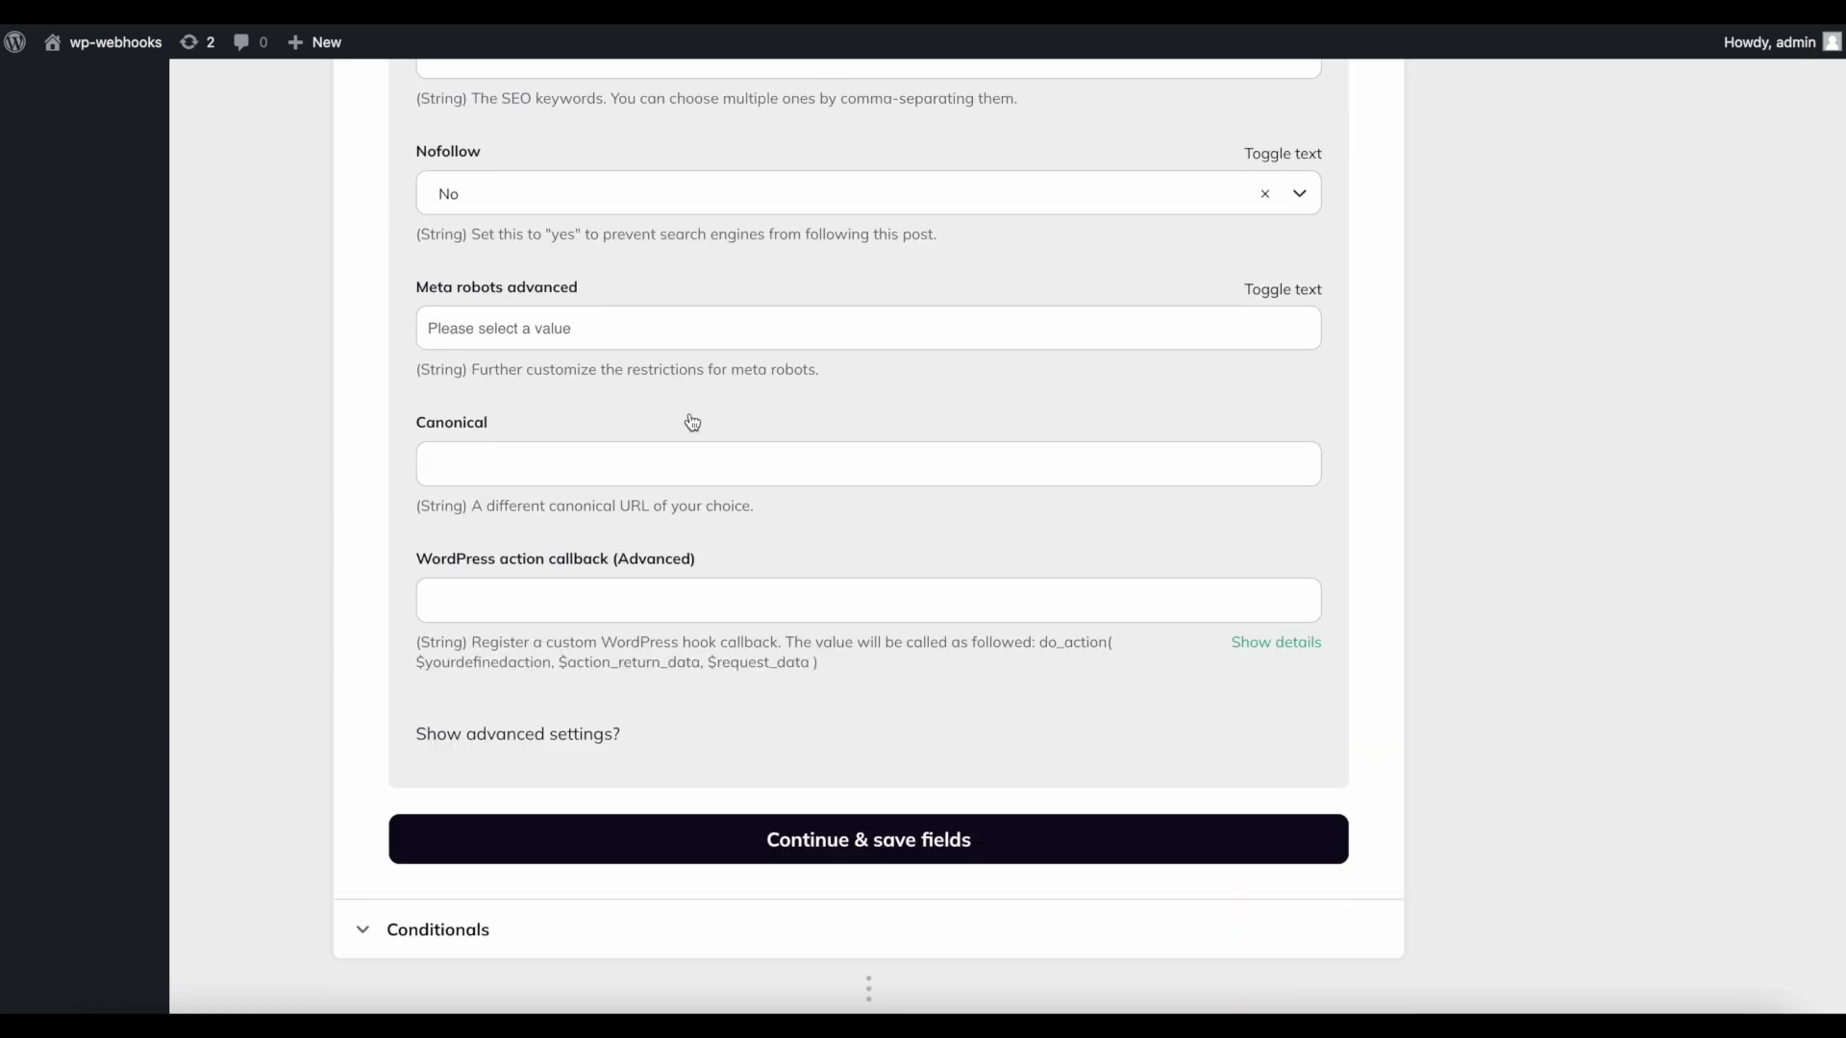
{"action": "left_click", "coordinate": [737, 838]}
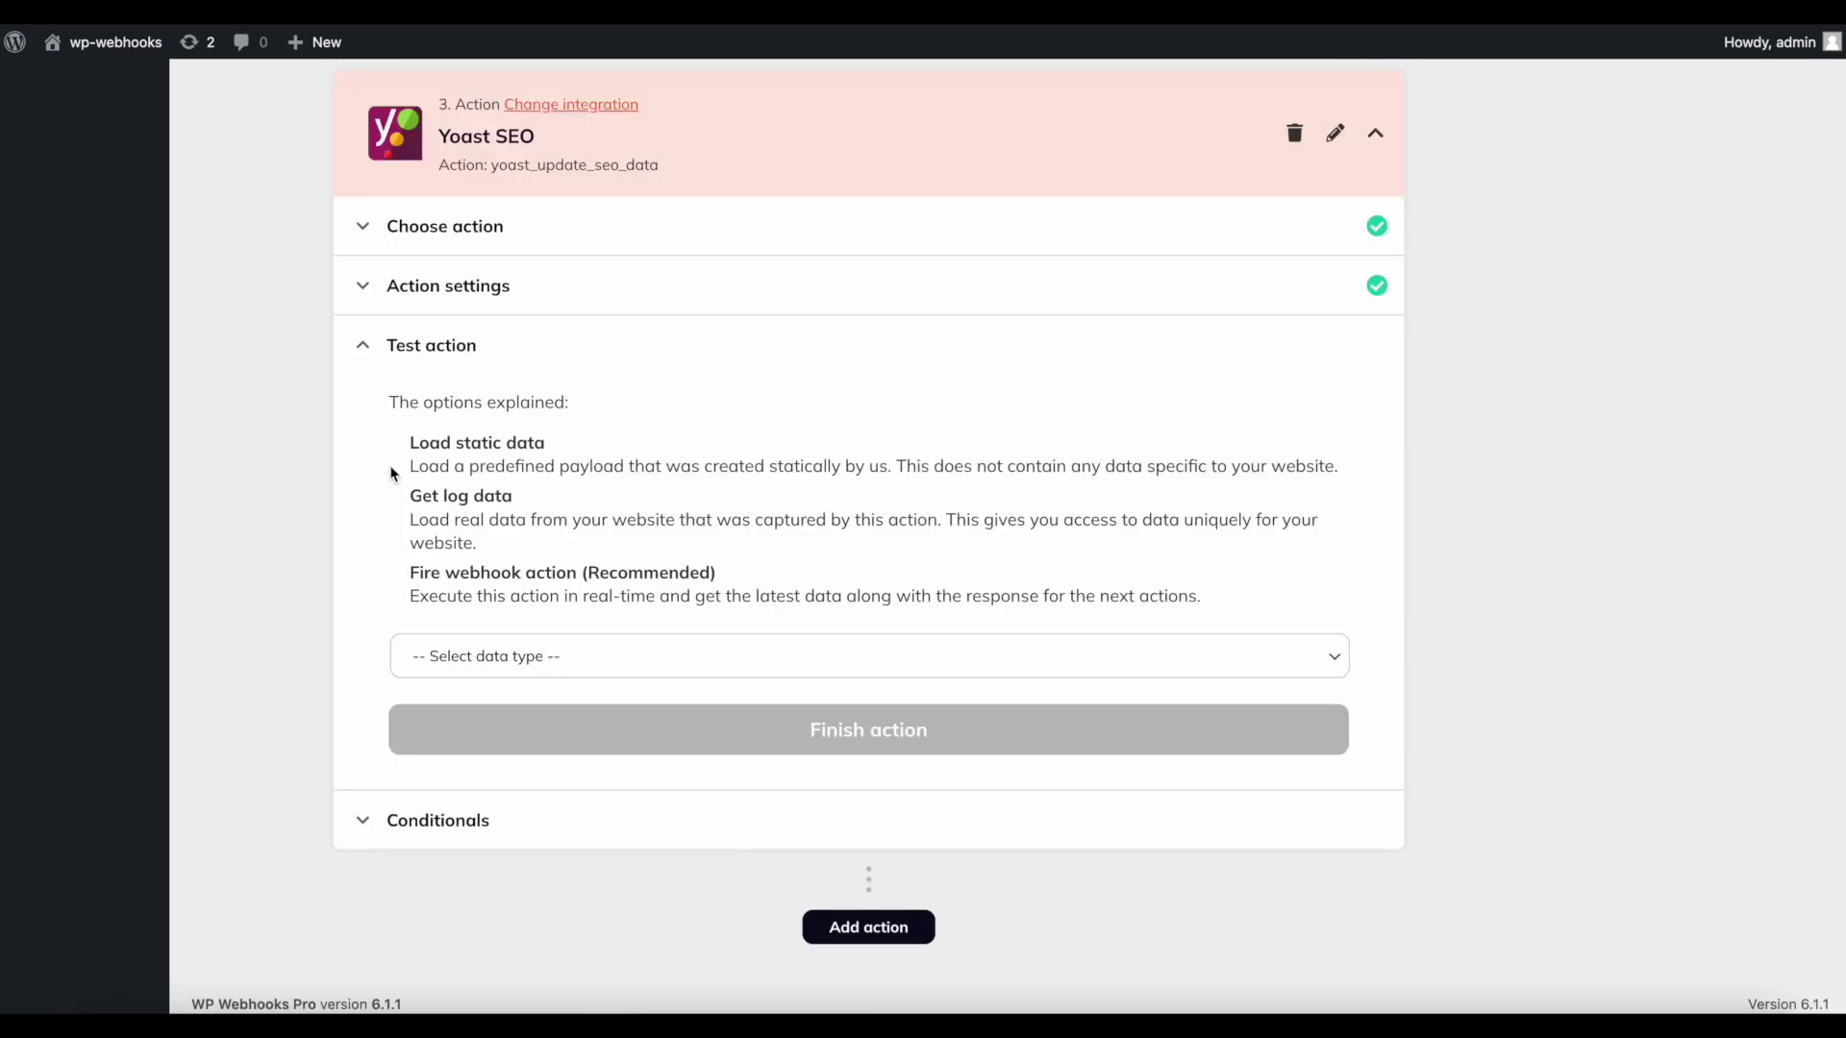
- Set the Yoast SEO action's test data type to "Fire webhook action"
{"action": "left_click", "coordinate": [511, 661]}
{"action": "left_click", "coordinate": [462, 730]}
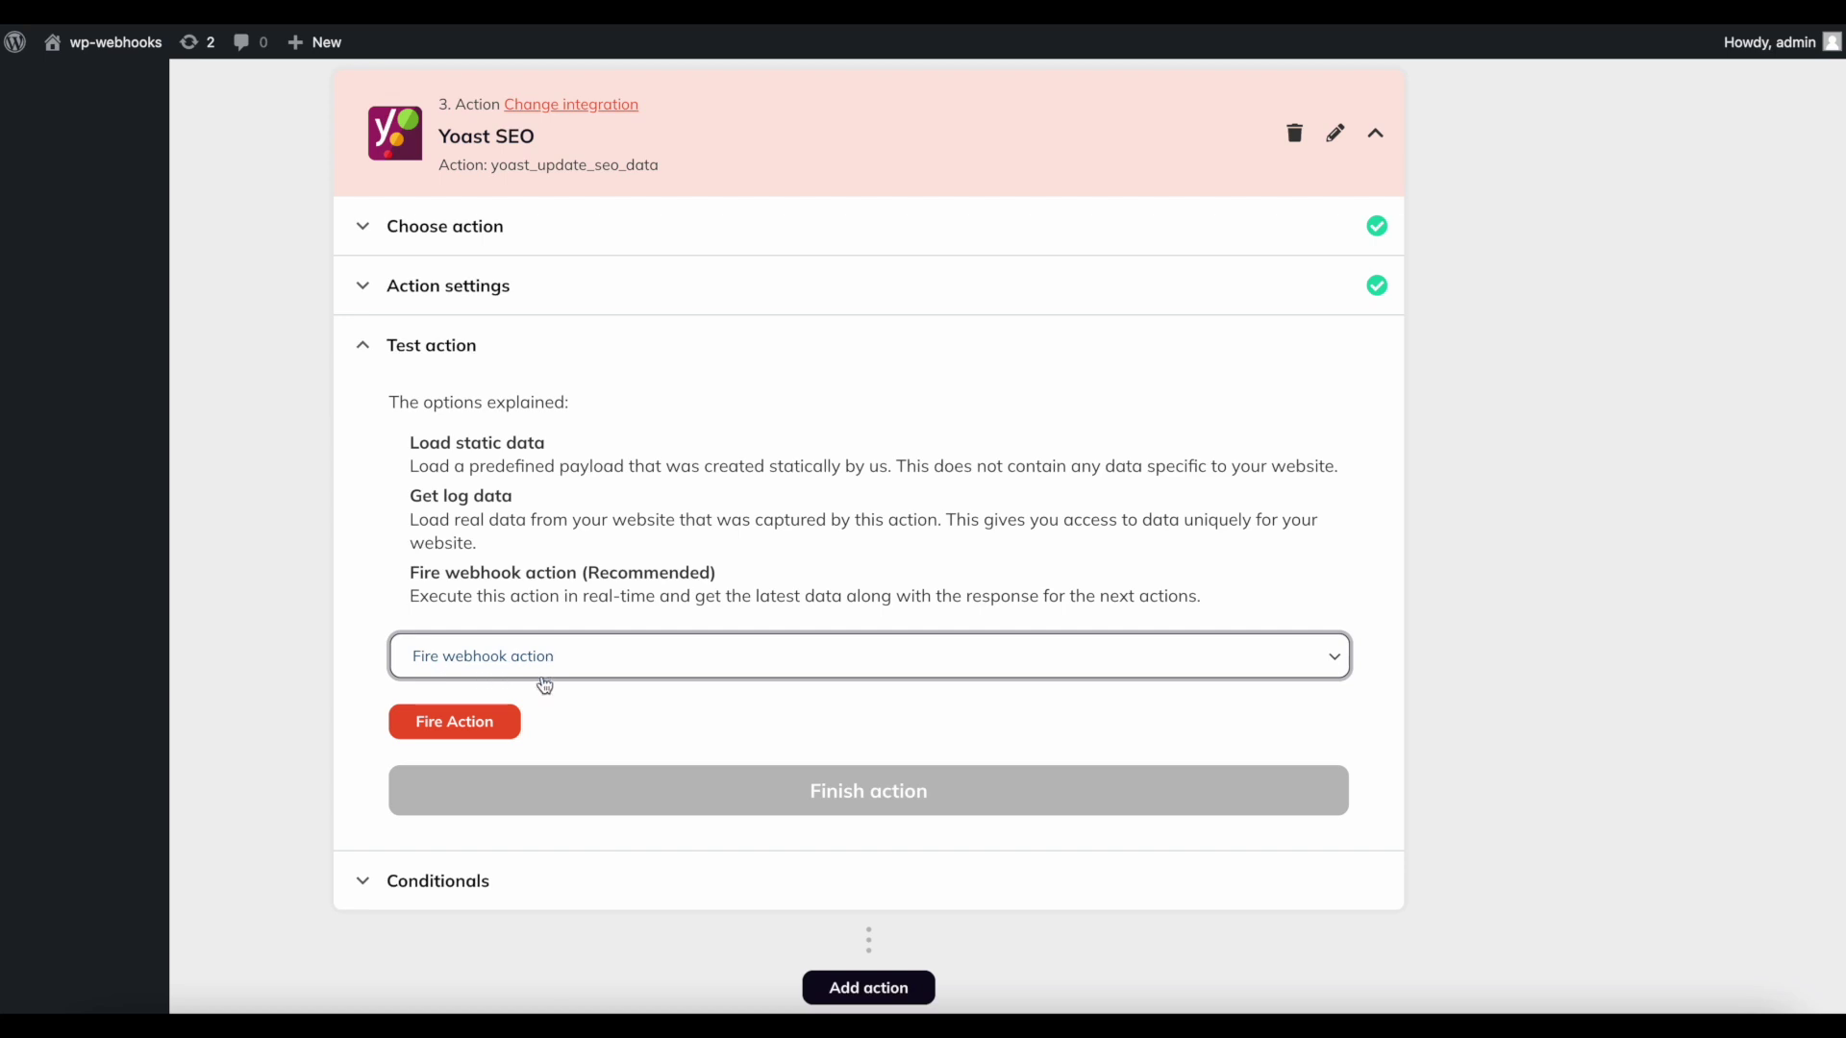
{"action": "left_click", "coordinate": [499, 722]}
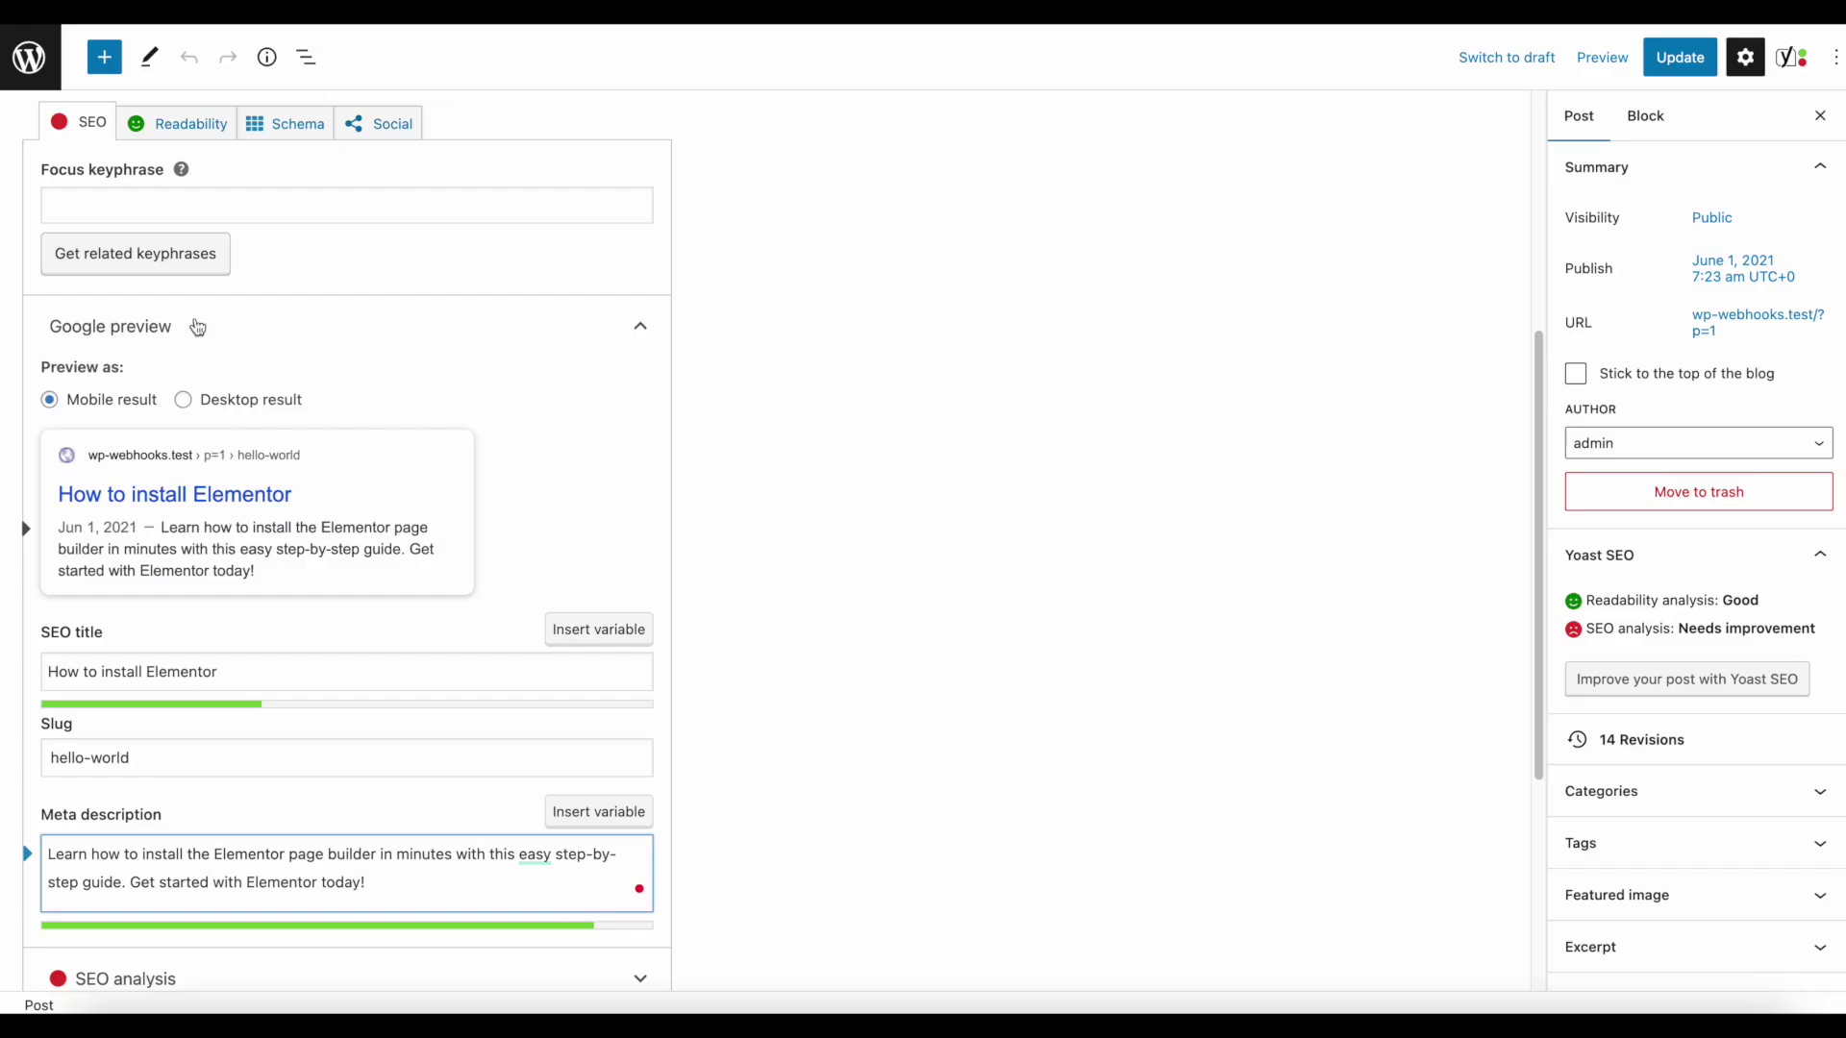
- Switch to the post editor, reload the "How to install Elementor" post and examine its Yoast meta description
{"action": "left_click", "coordinate": [782, 567]}
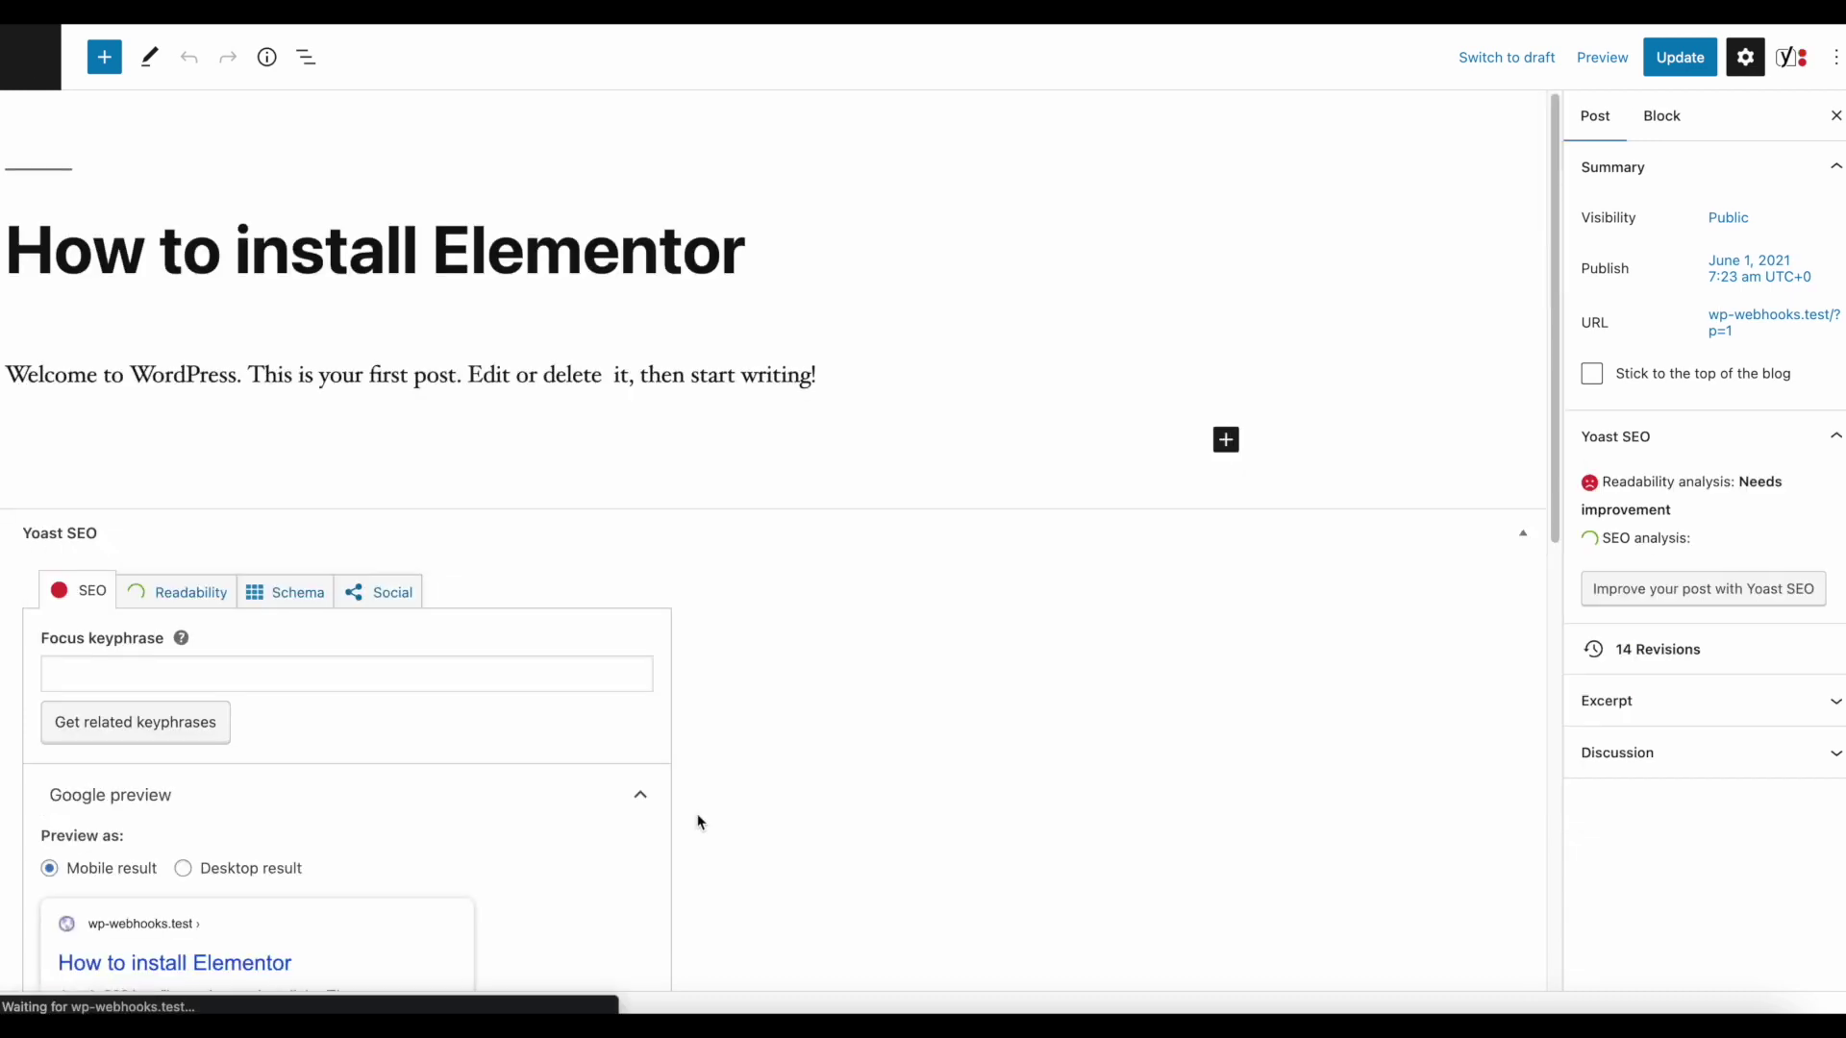
{"action": "scroll", "coordinate": [699, 822], "scroll_direction": "down", "scroll_amount": 10}
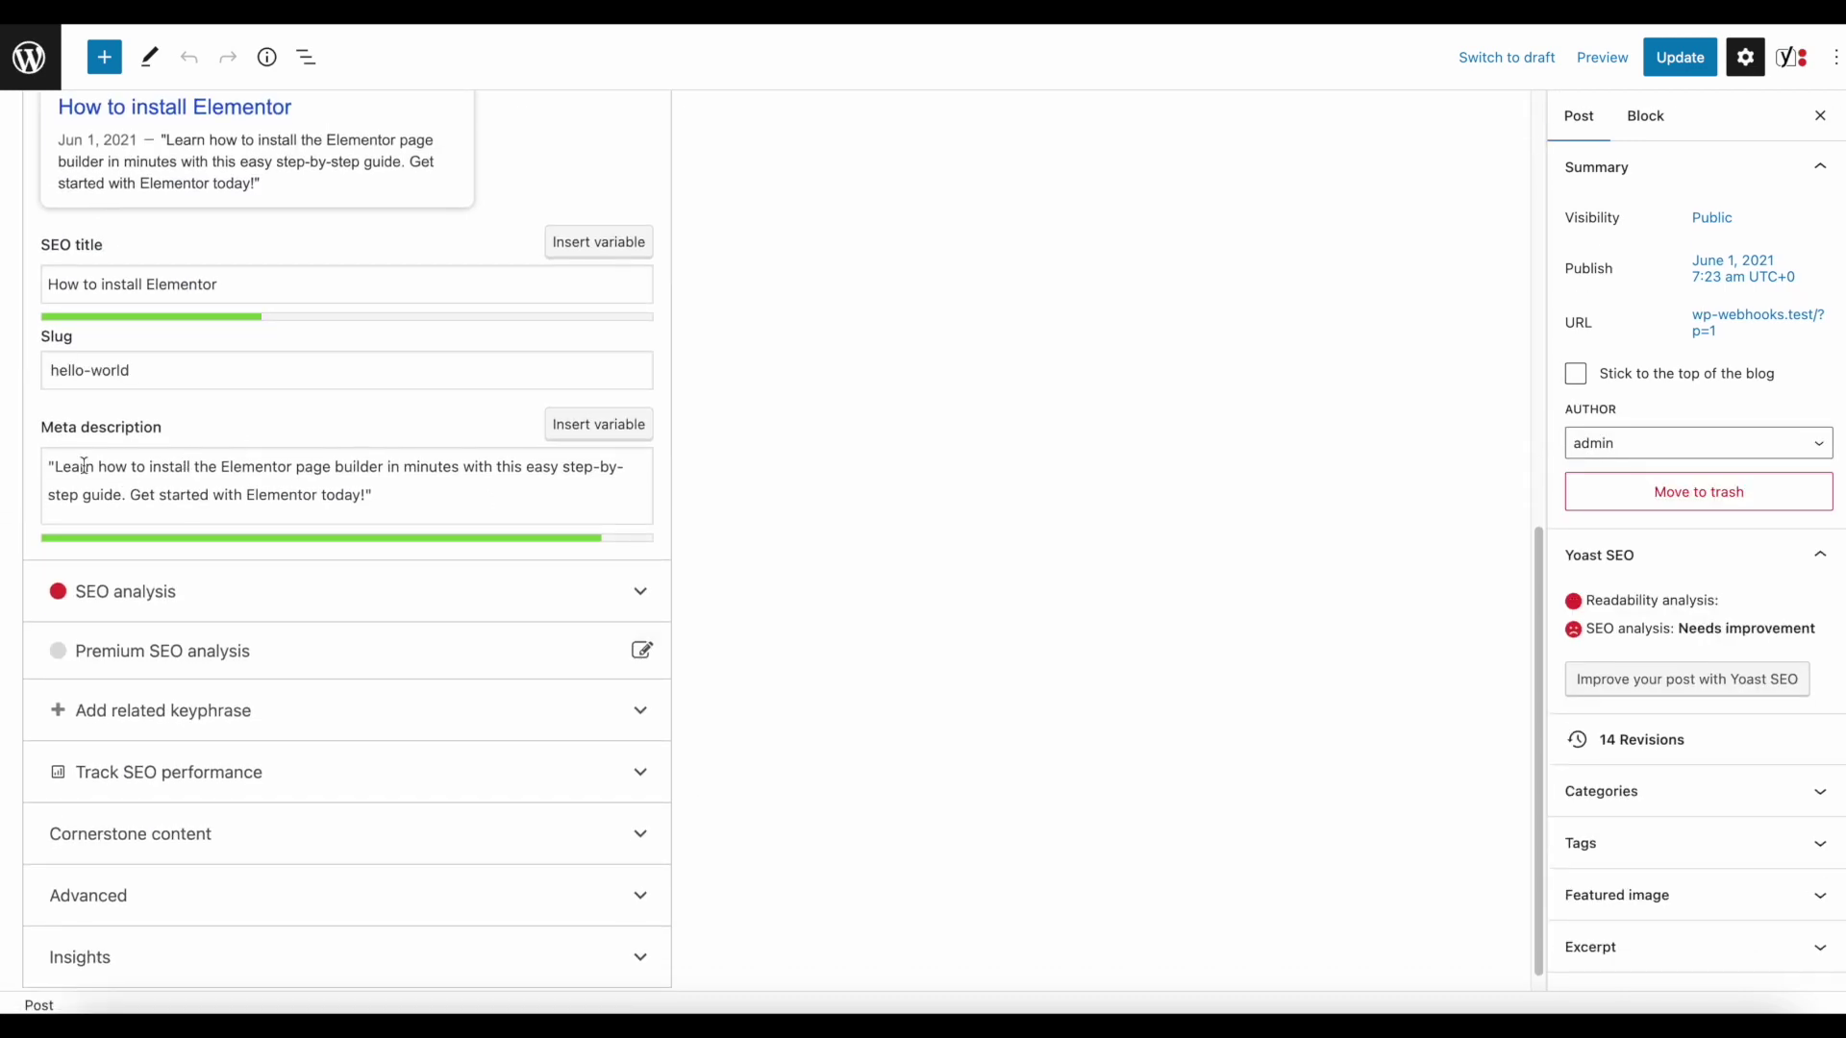
{"action": "left_click_drag", "start_coordinate": [47, 465], "coordinate": [359, 511]}
{"action": "left_click", "coordinate": [424, 502]}
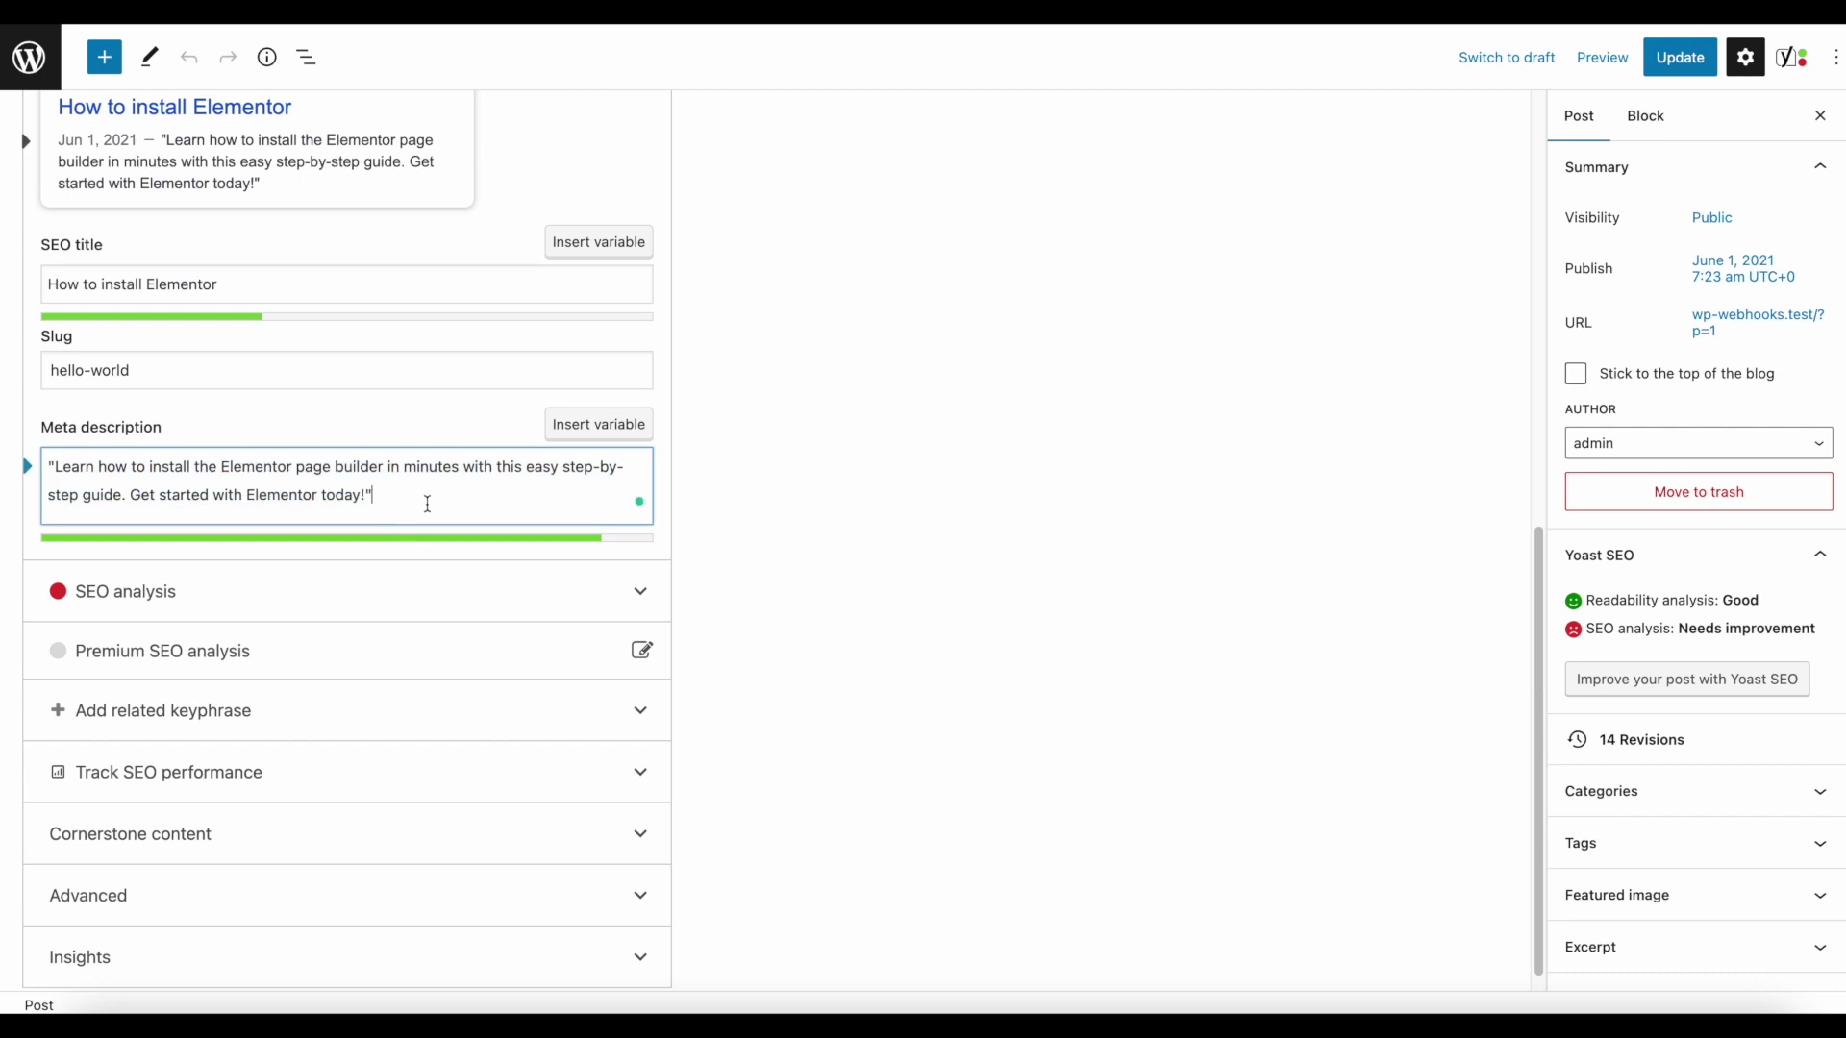
{"action": "triple_click", "coordinate": [429, 496]}
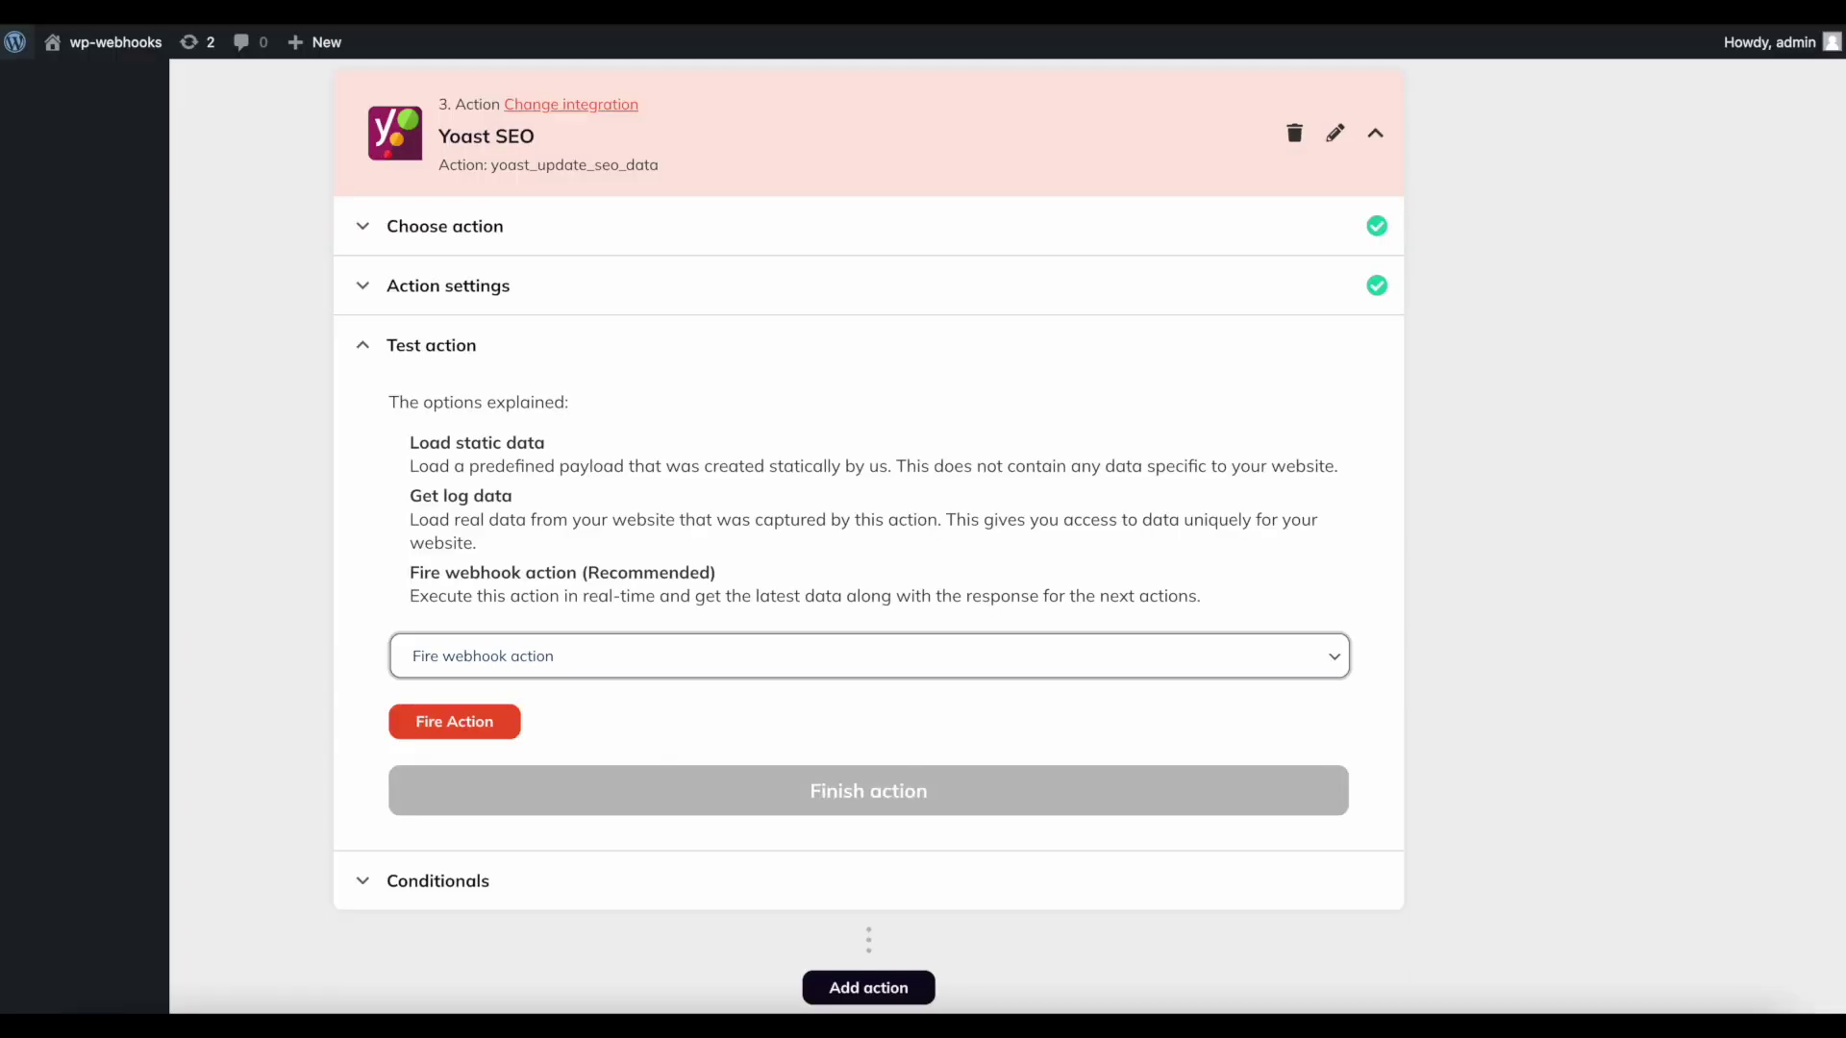
- Switch back to the flow, fire the Yoast SEO test action and review its response
{"action": "left_click", "coordinate": [454, 724]}
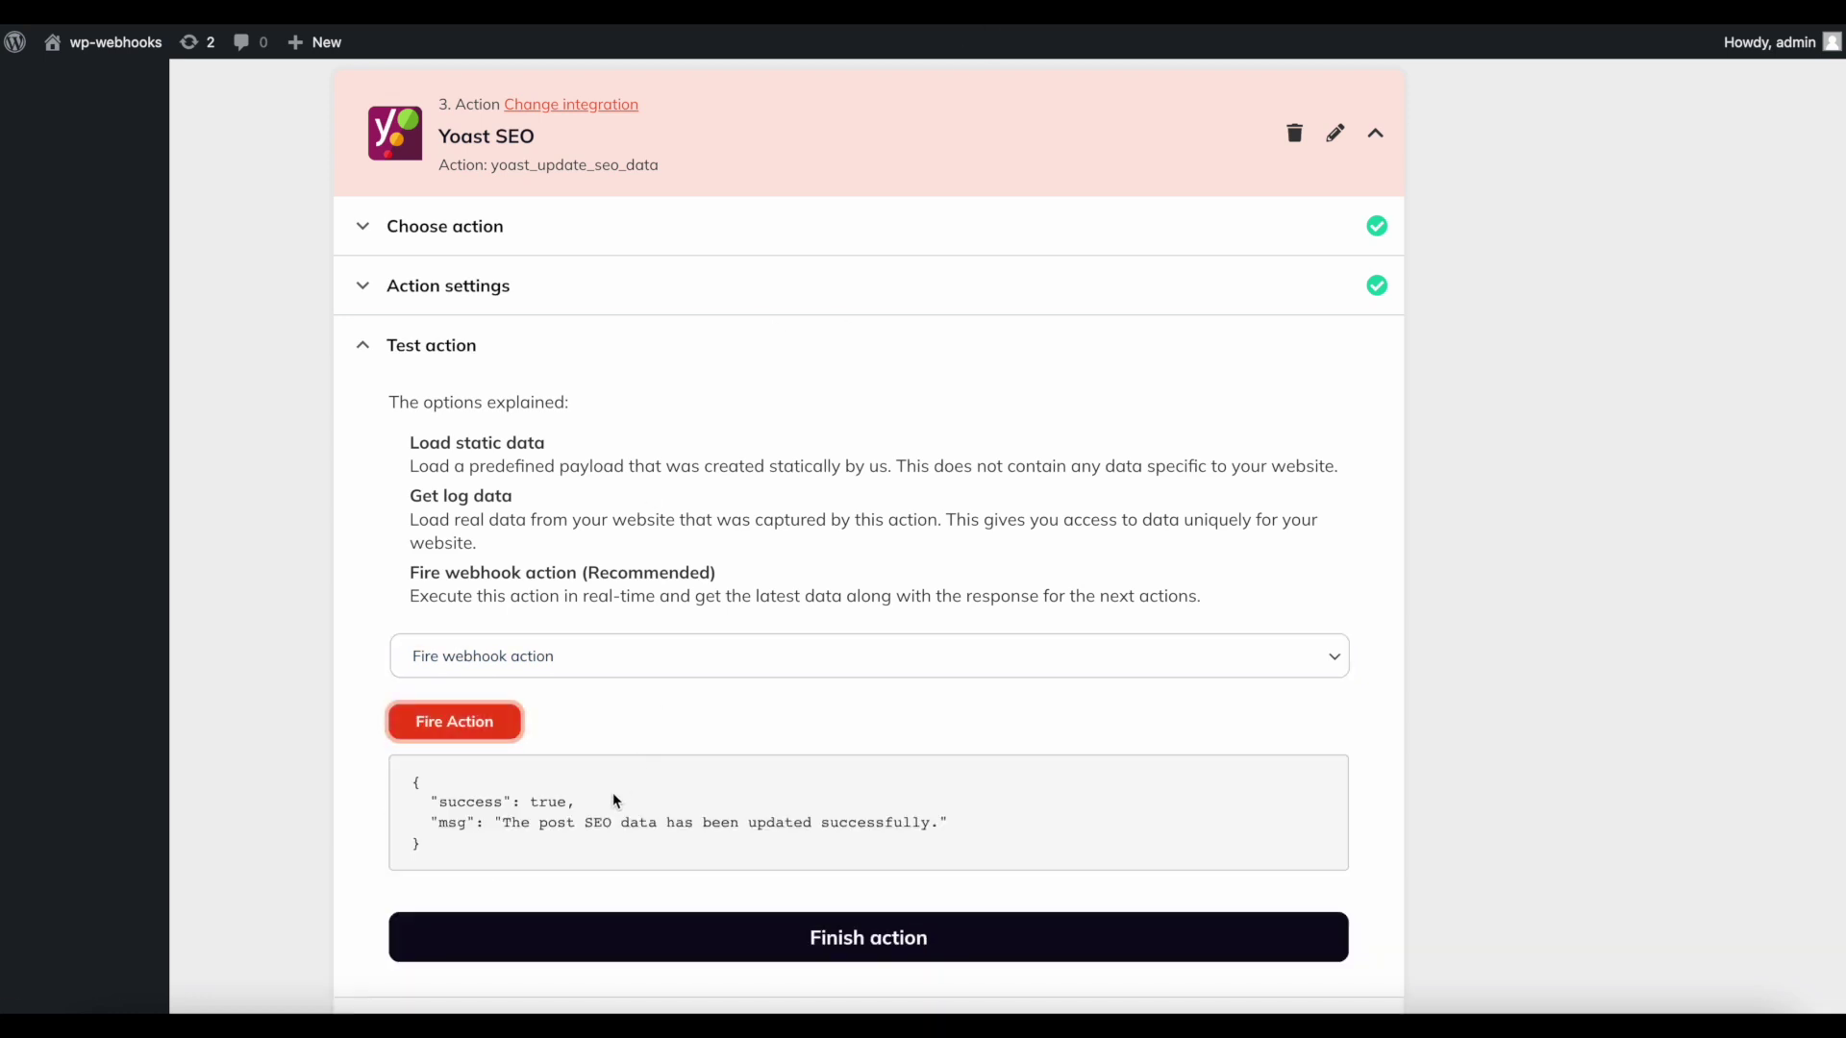
{"action": "left_click_drag", "start_coordinate": [971, 832], "coordinate": [395, 800]}
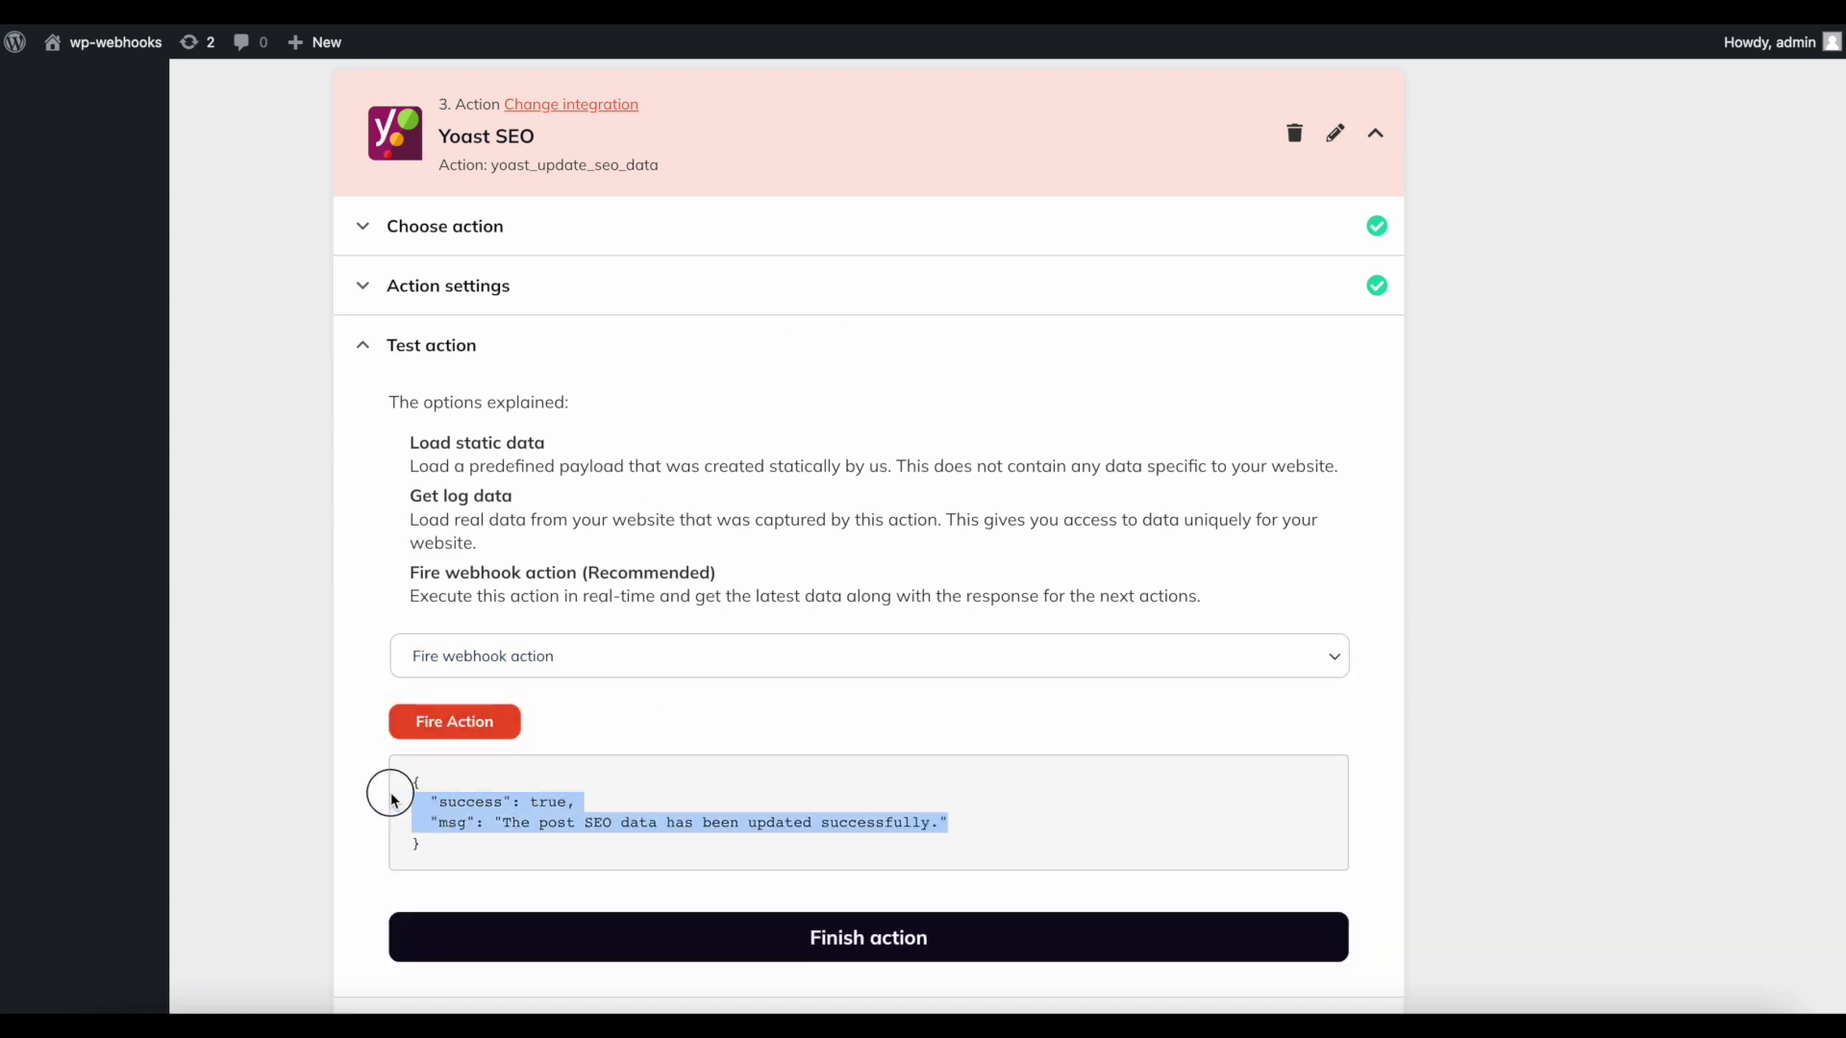
{"action": "left_click", "coordinate": [930, 793]}
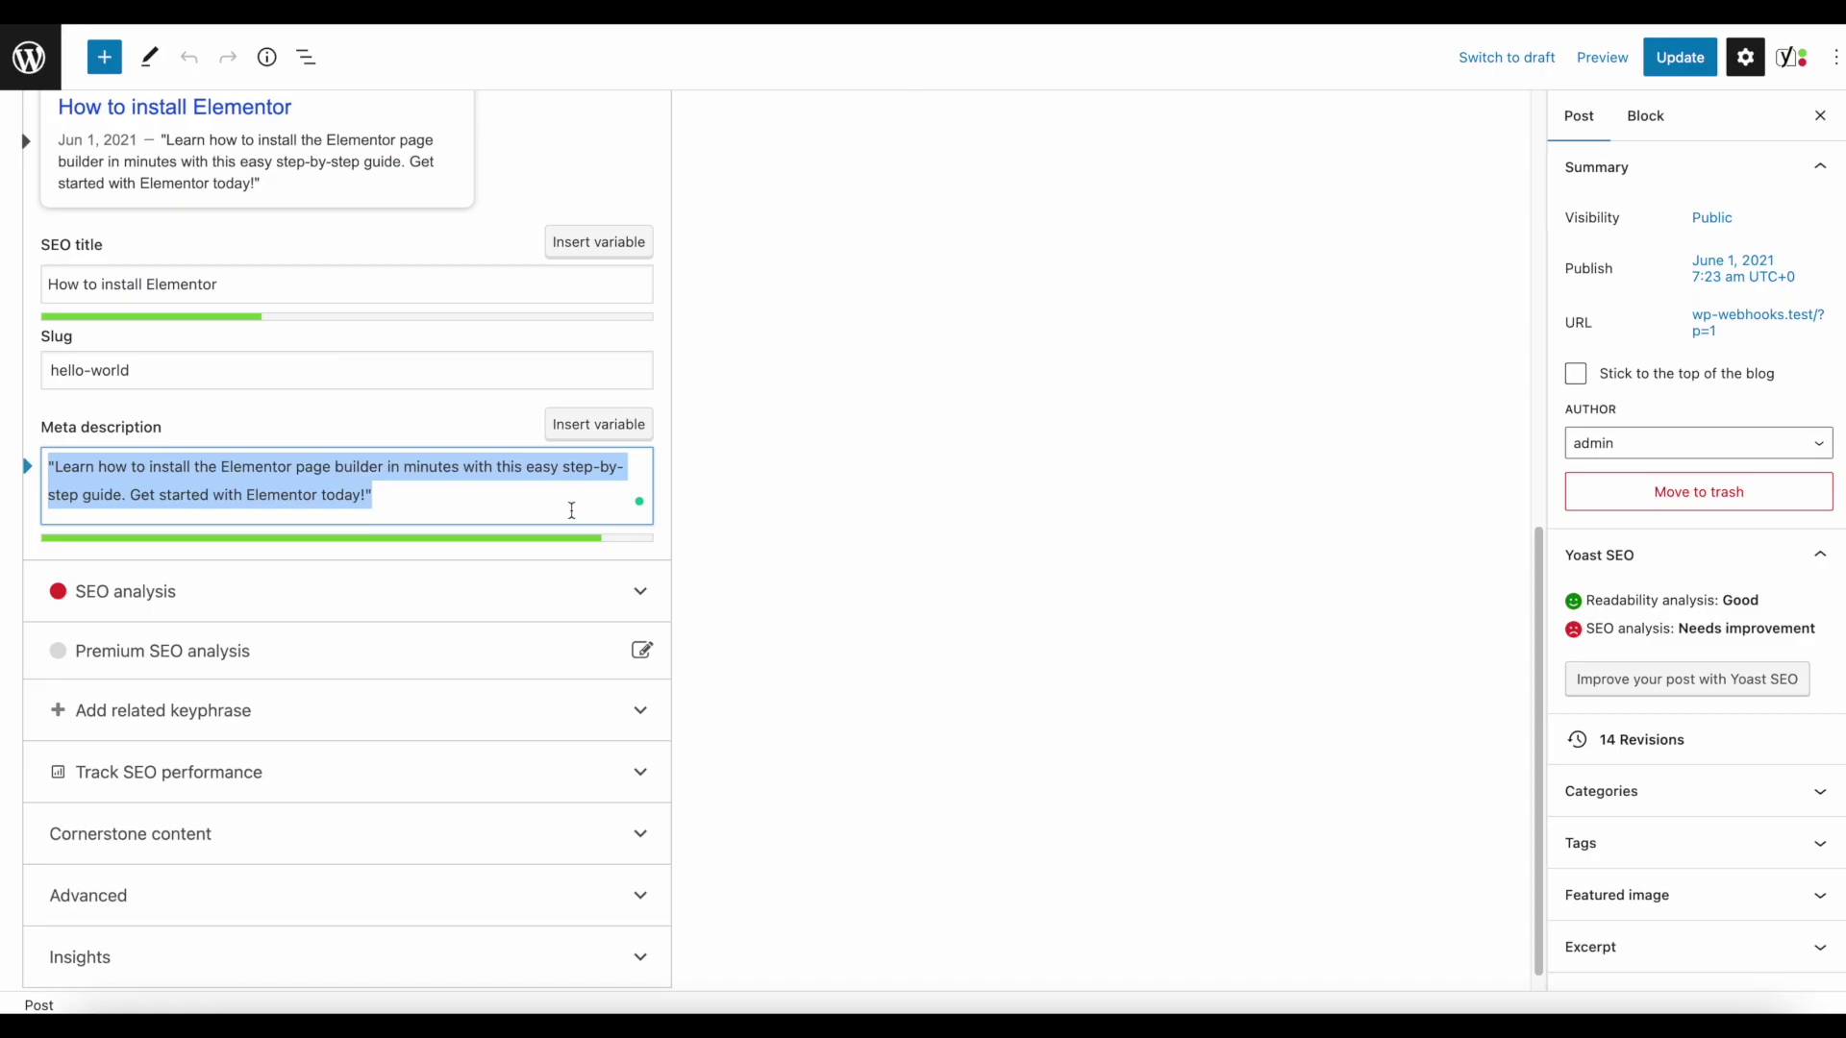
- Reload the post in the editor and check the Yoast meta description against the OpenAI text
{"action": "left_click", "coordinate": [483, 503]}
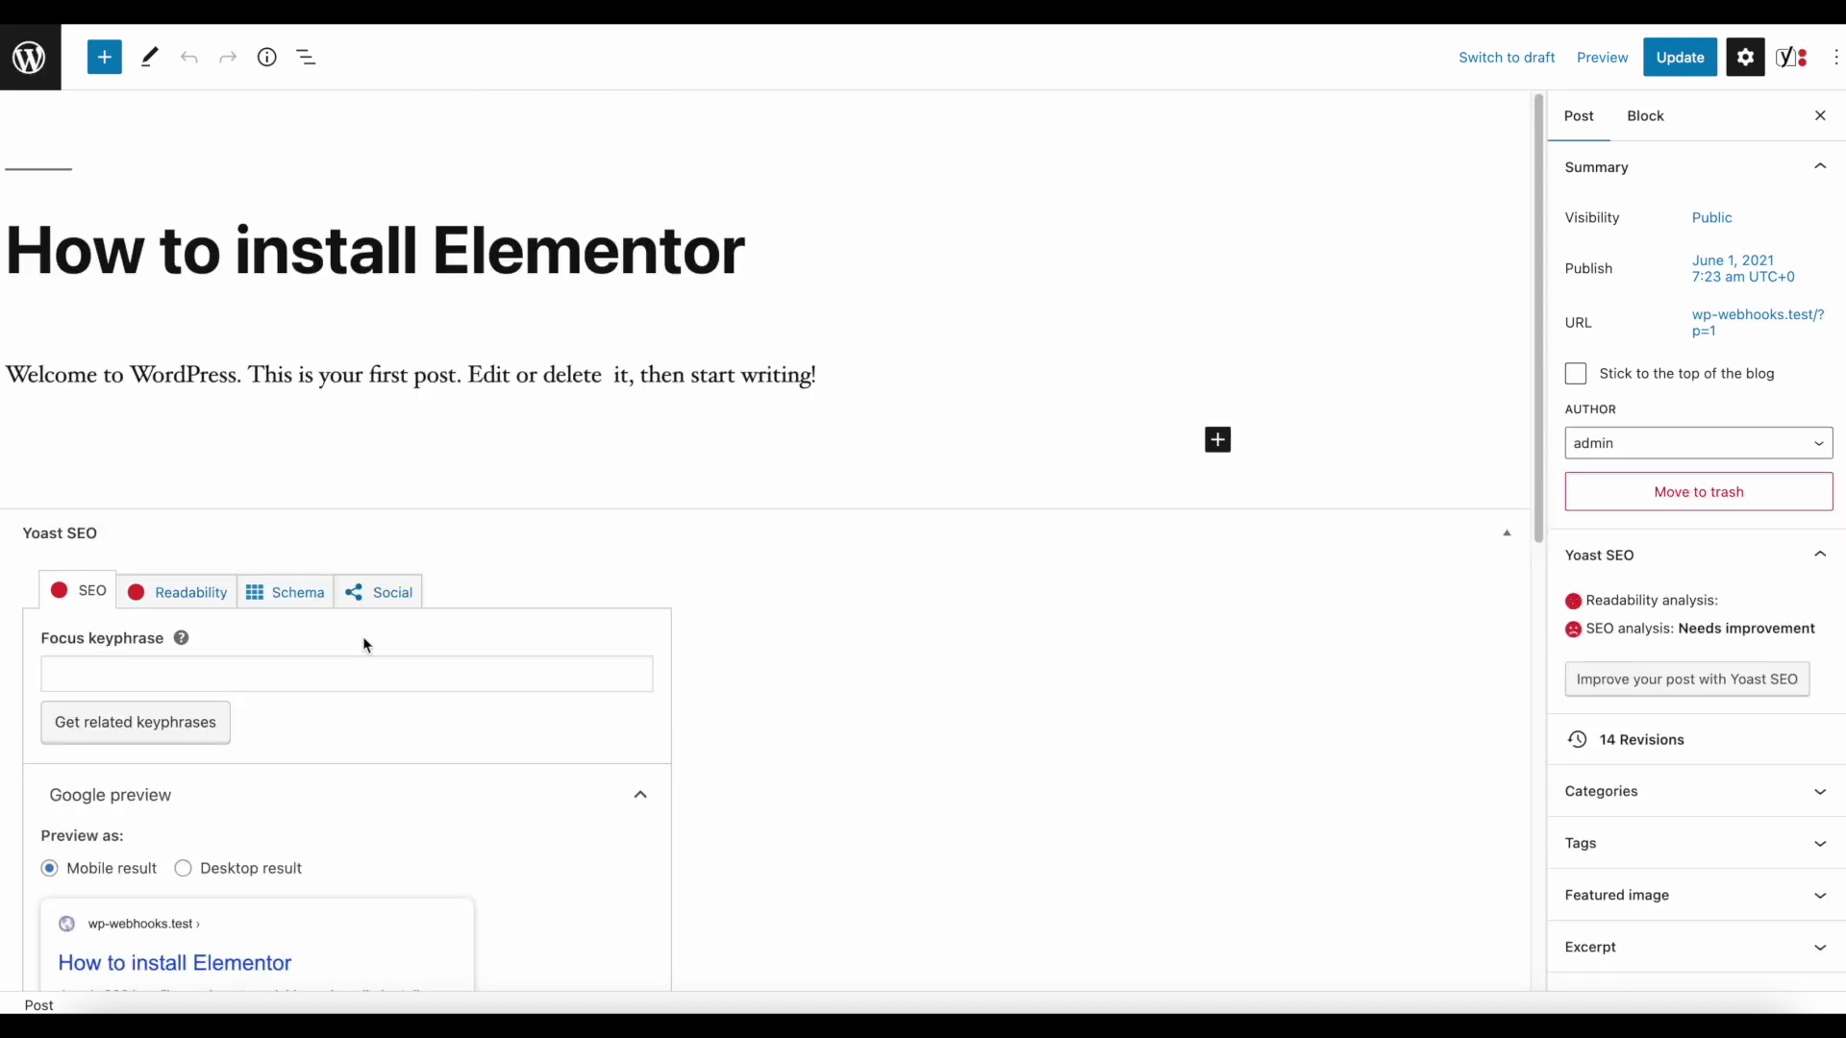
{"action": "scroll", "coordinate": [363, 642], "scroll_direction": "down", "scroll_amount": 10}
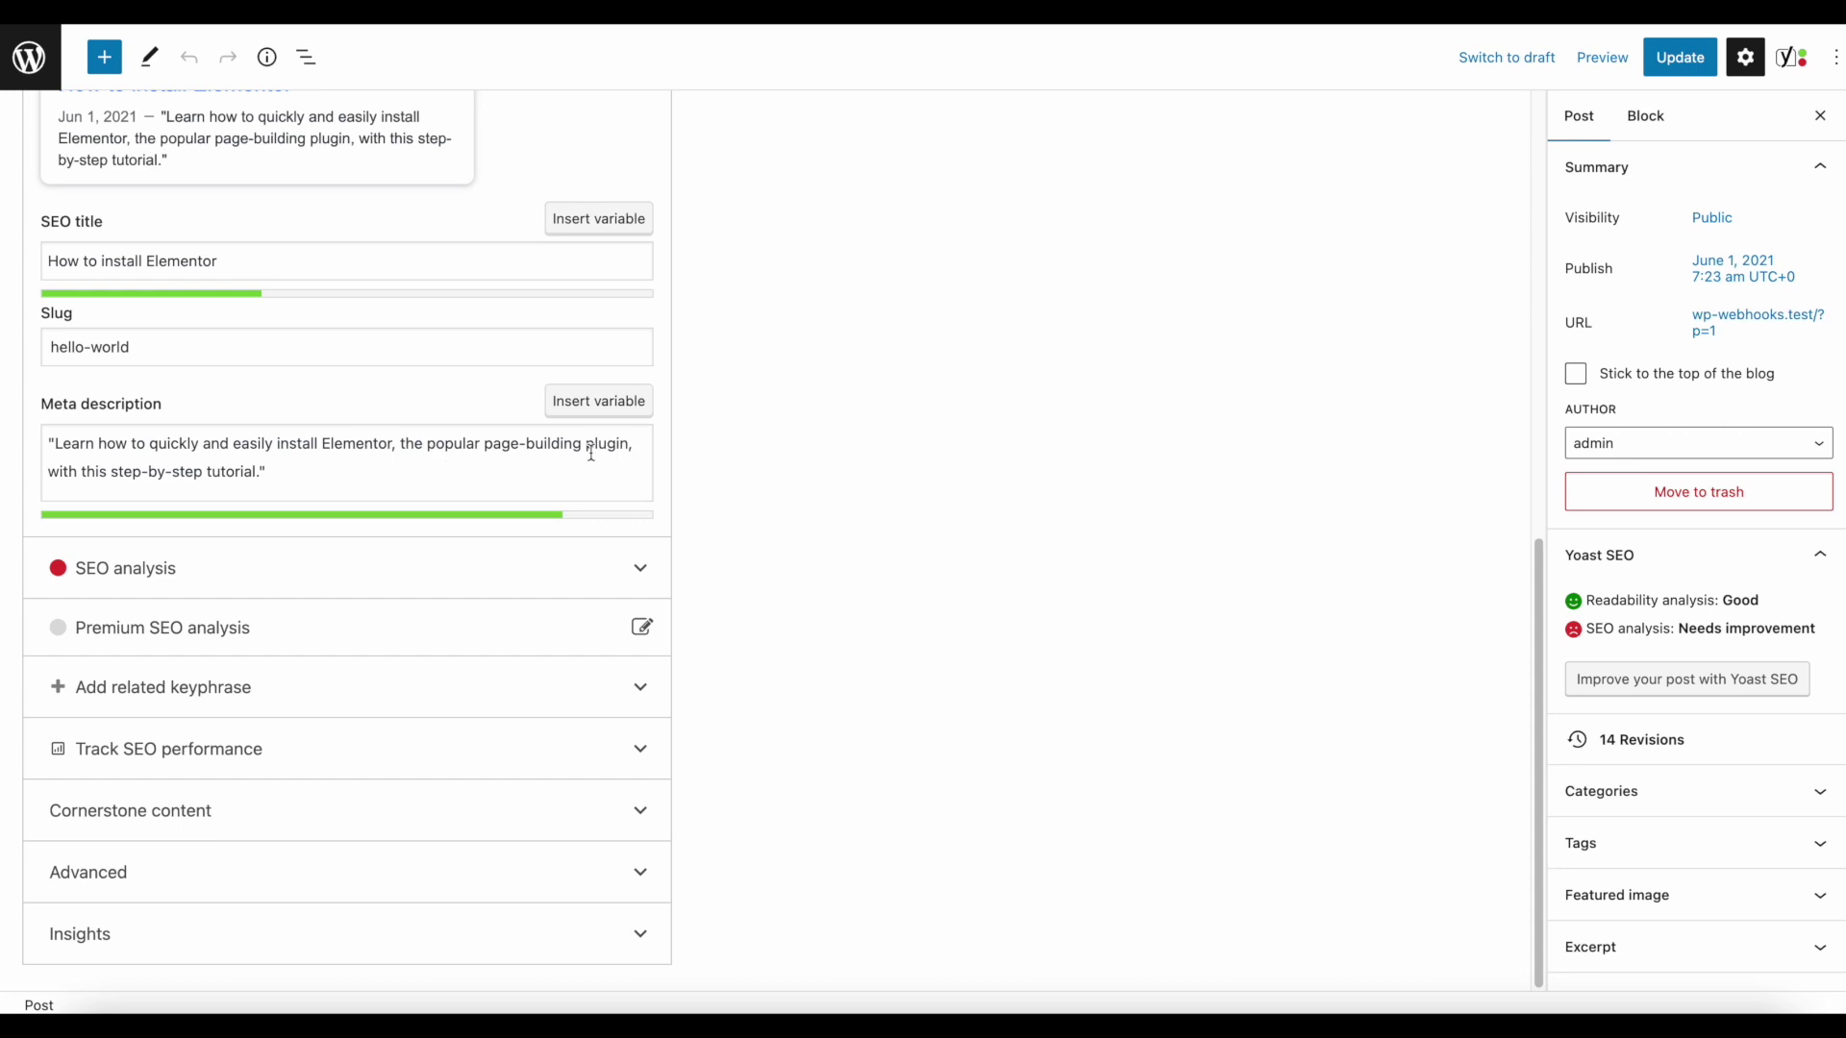
{"action": "left_click_drag", "start_coordinate": [317, 474], "coordinate": [27, 439]}
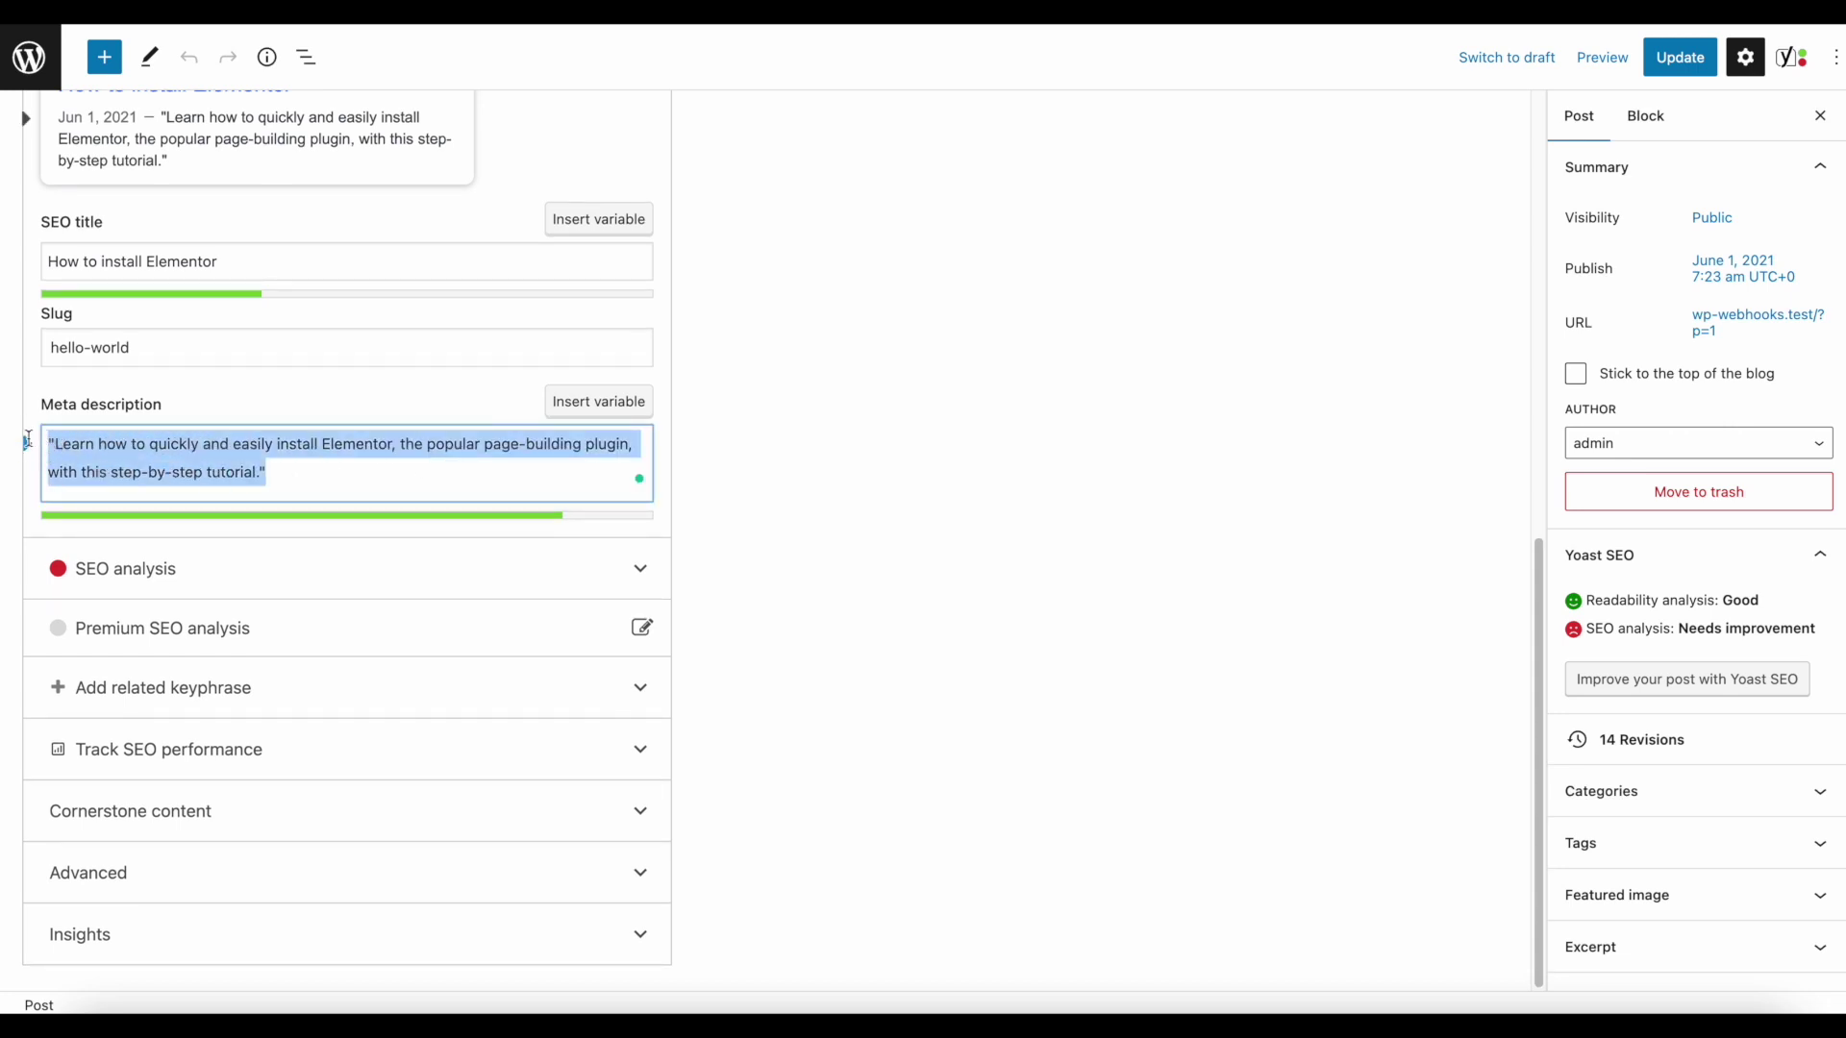
{"action": "left_click", "coordinate": [309, 475]}
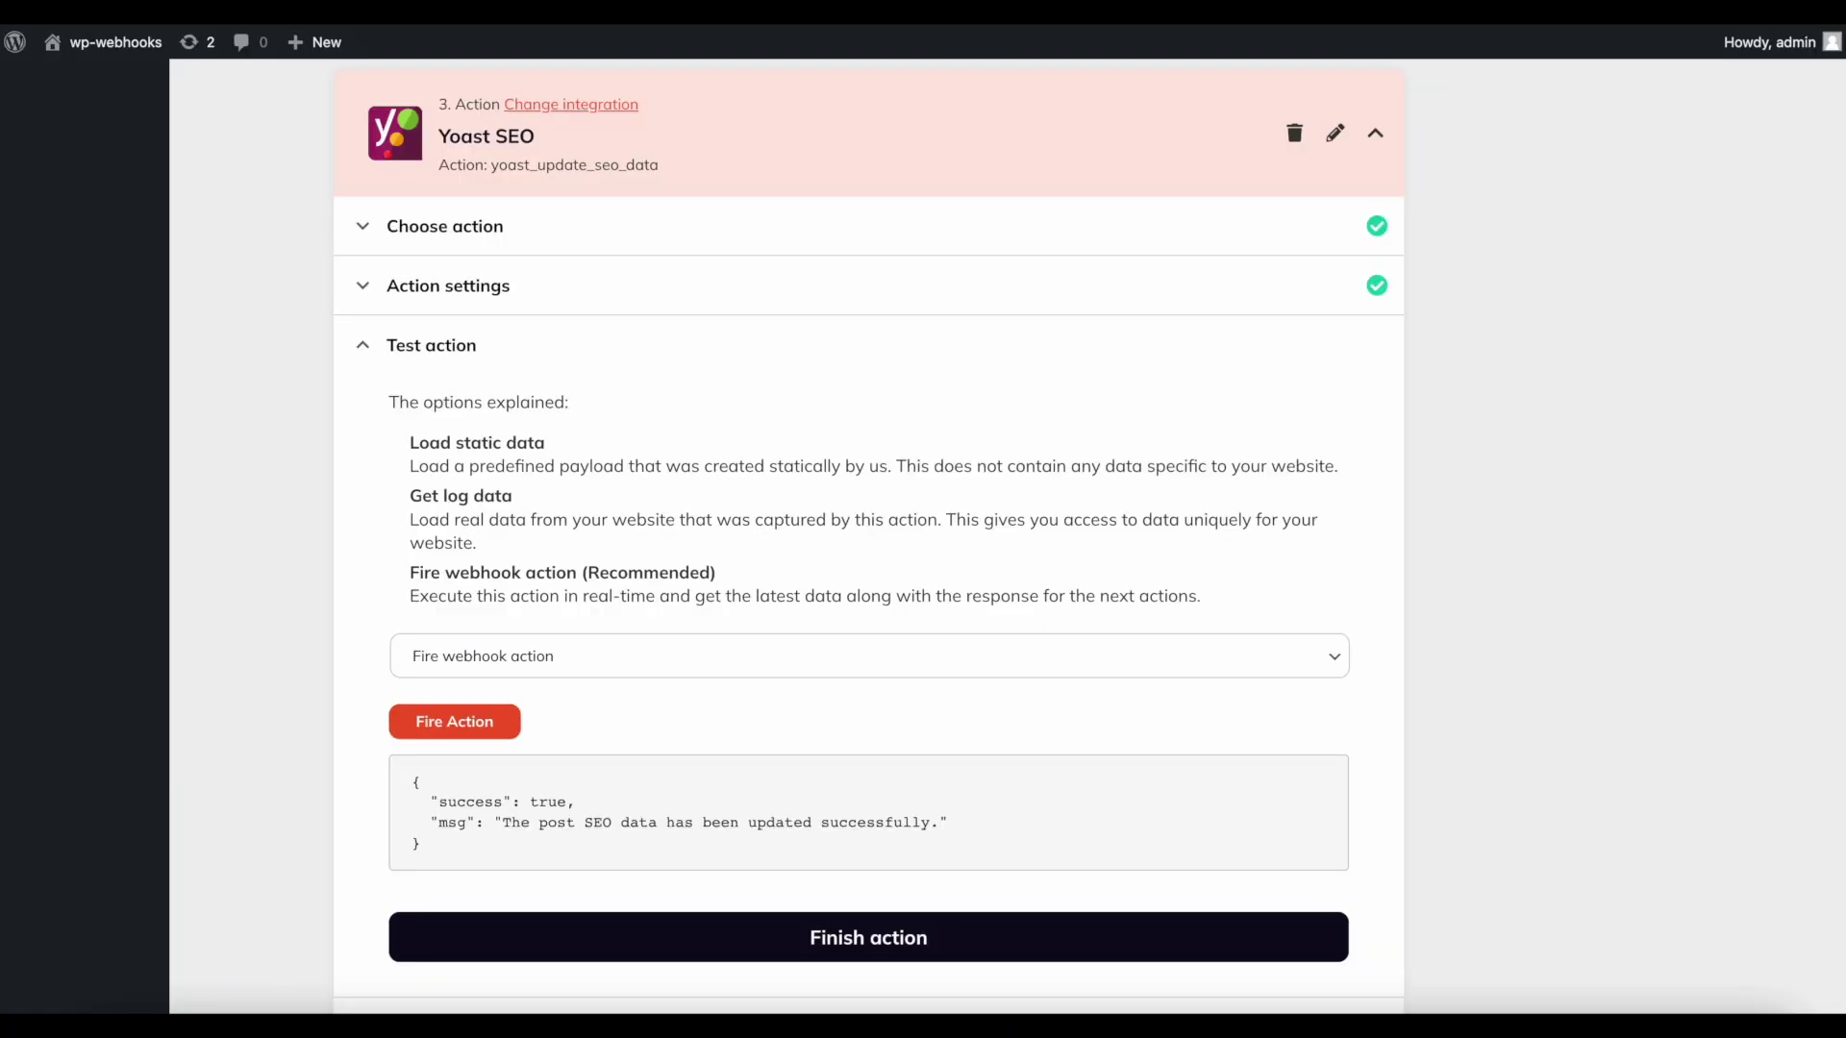
- Finish the Yoast SEO action in the flow and save the flow with its status set to Active
{"action": "scroll", "coordinate": [865, 721], "scroll_direction": "down", "scroll_amount": 3}
{"action": "left_click", "coordinate": [1000, 721]}
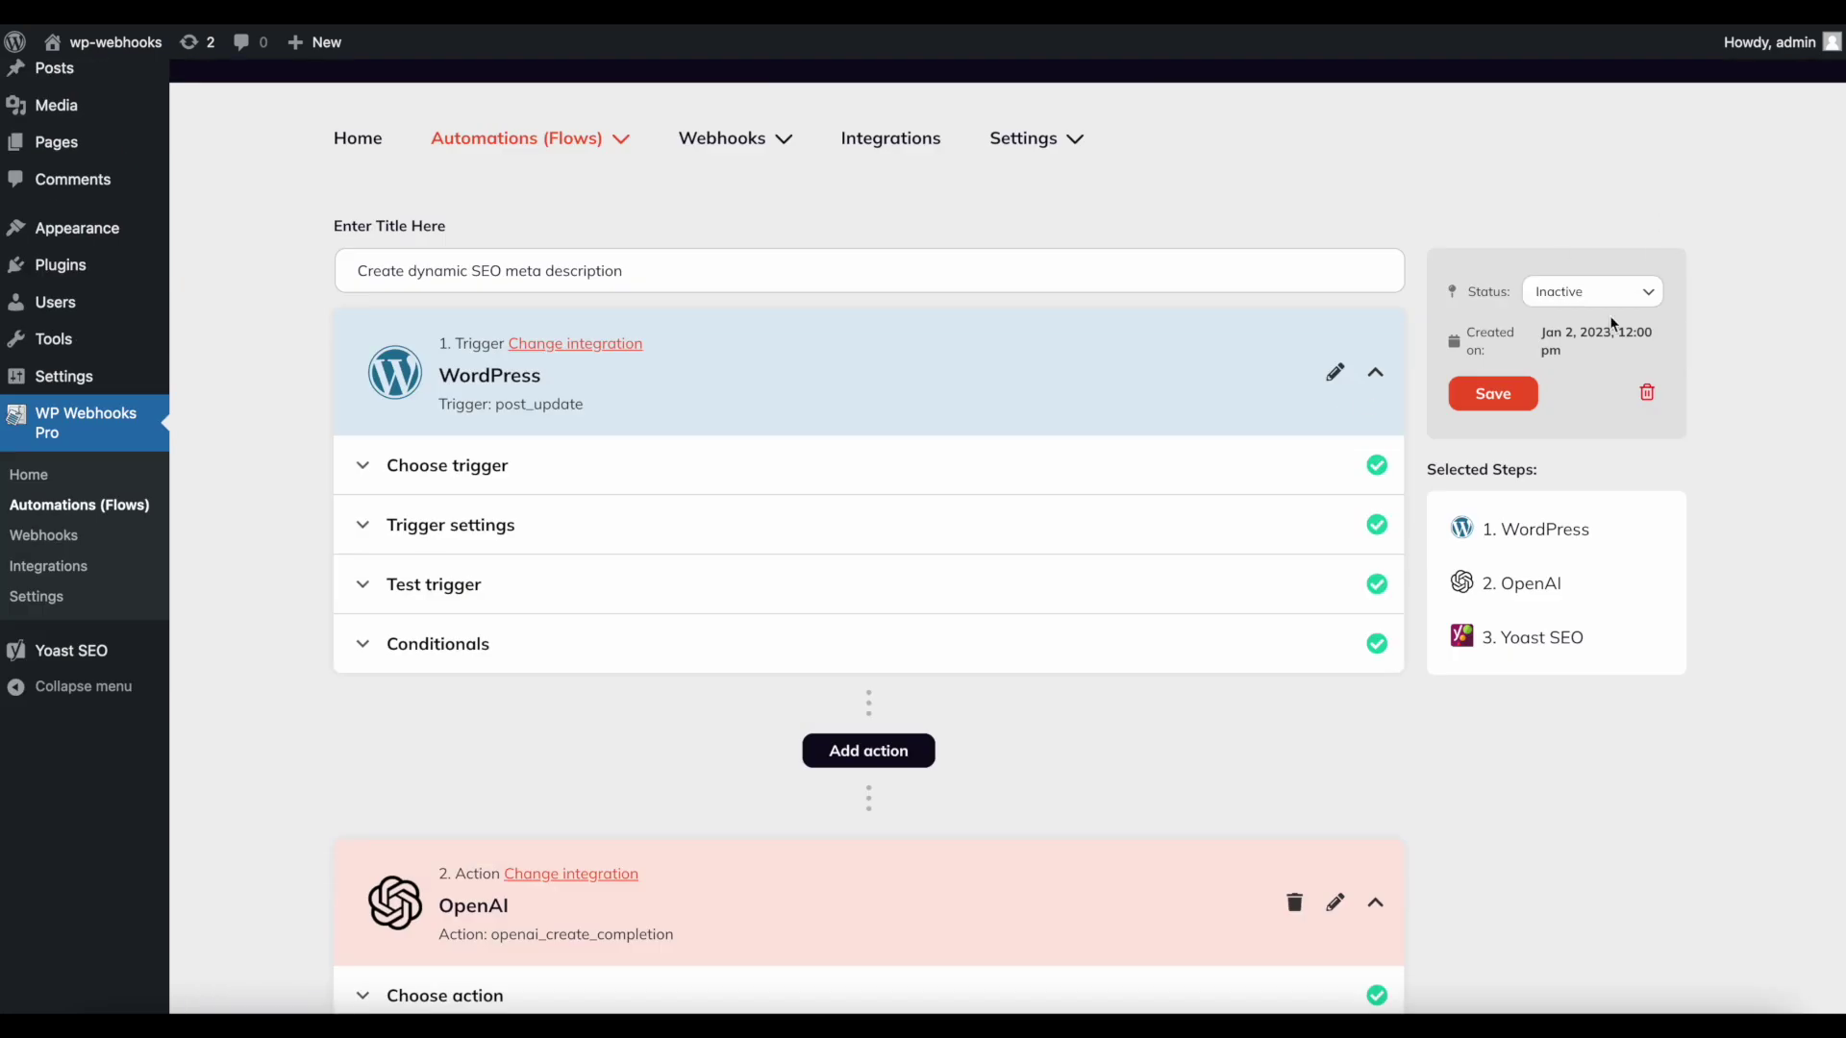
{"action": "left_click", "coordinate": [1576, 293]}
{"action": "left_click", "coordinate": [1577, 313]}
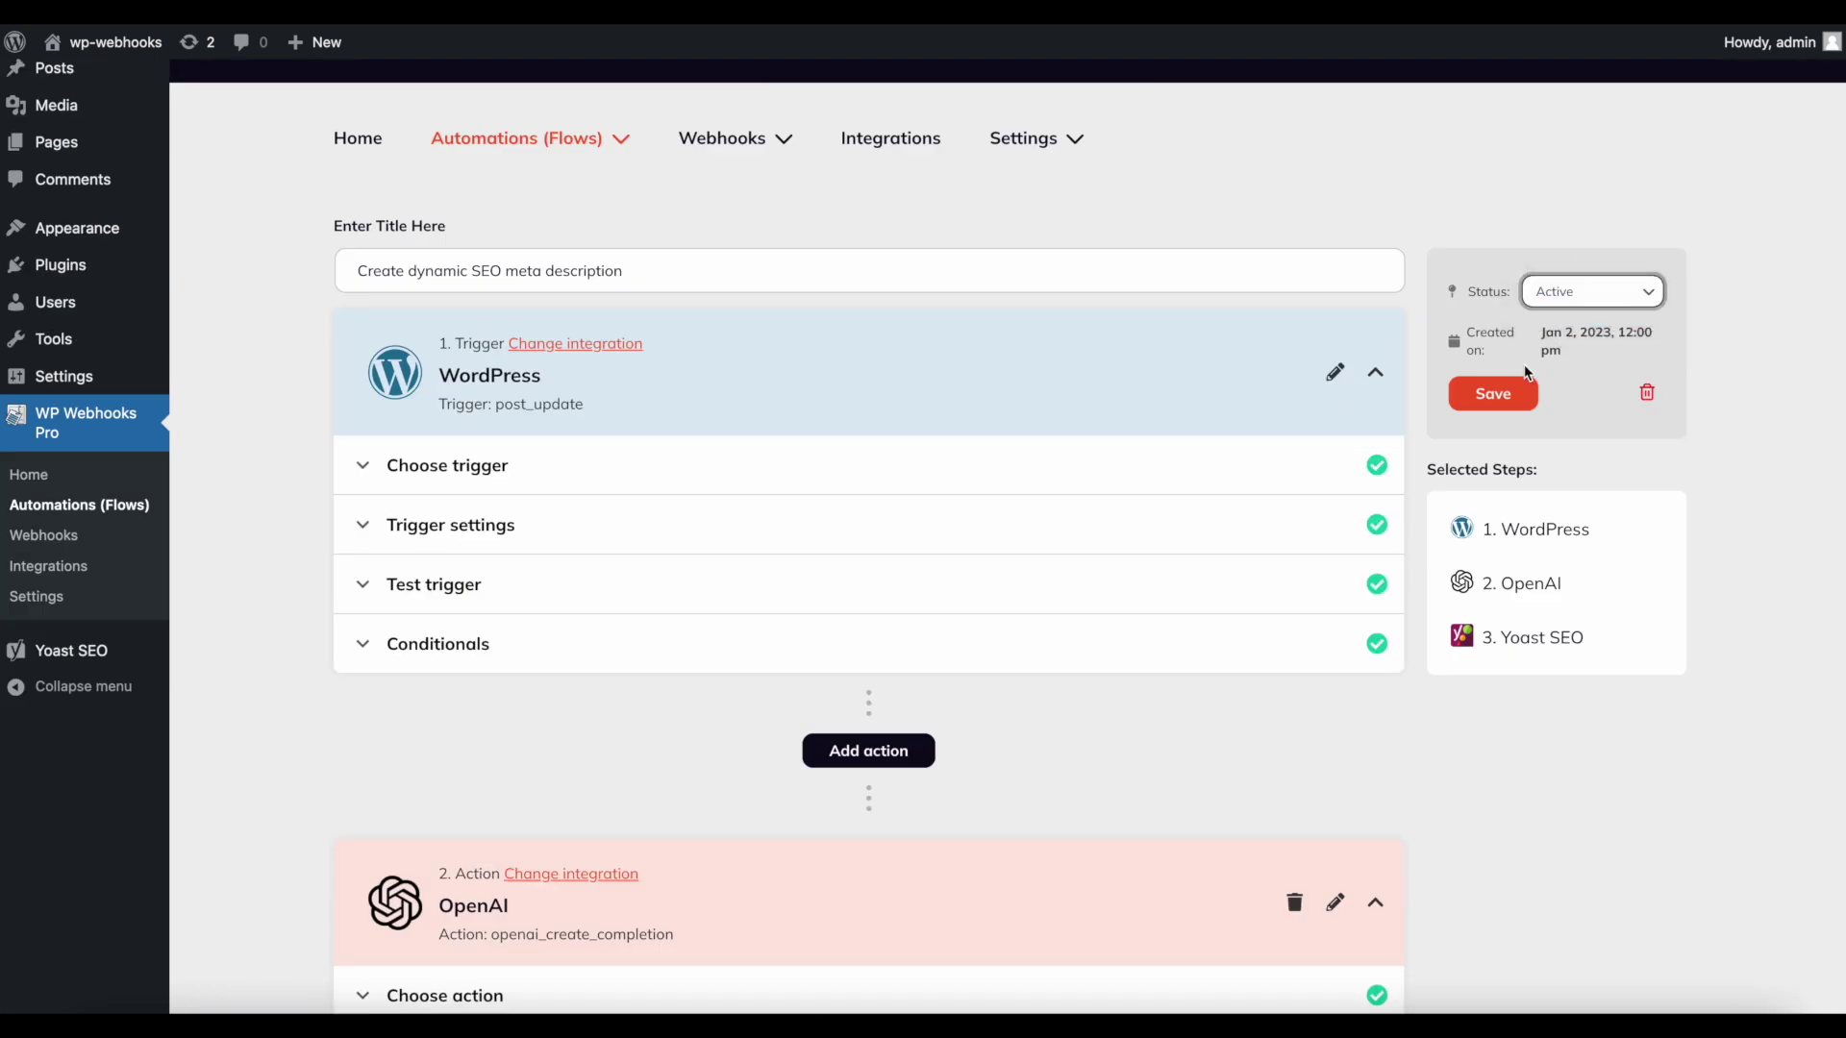
{"action": "left_click", "coordinate": [1478, 398]}
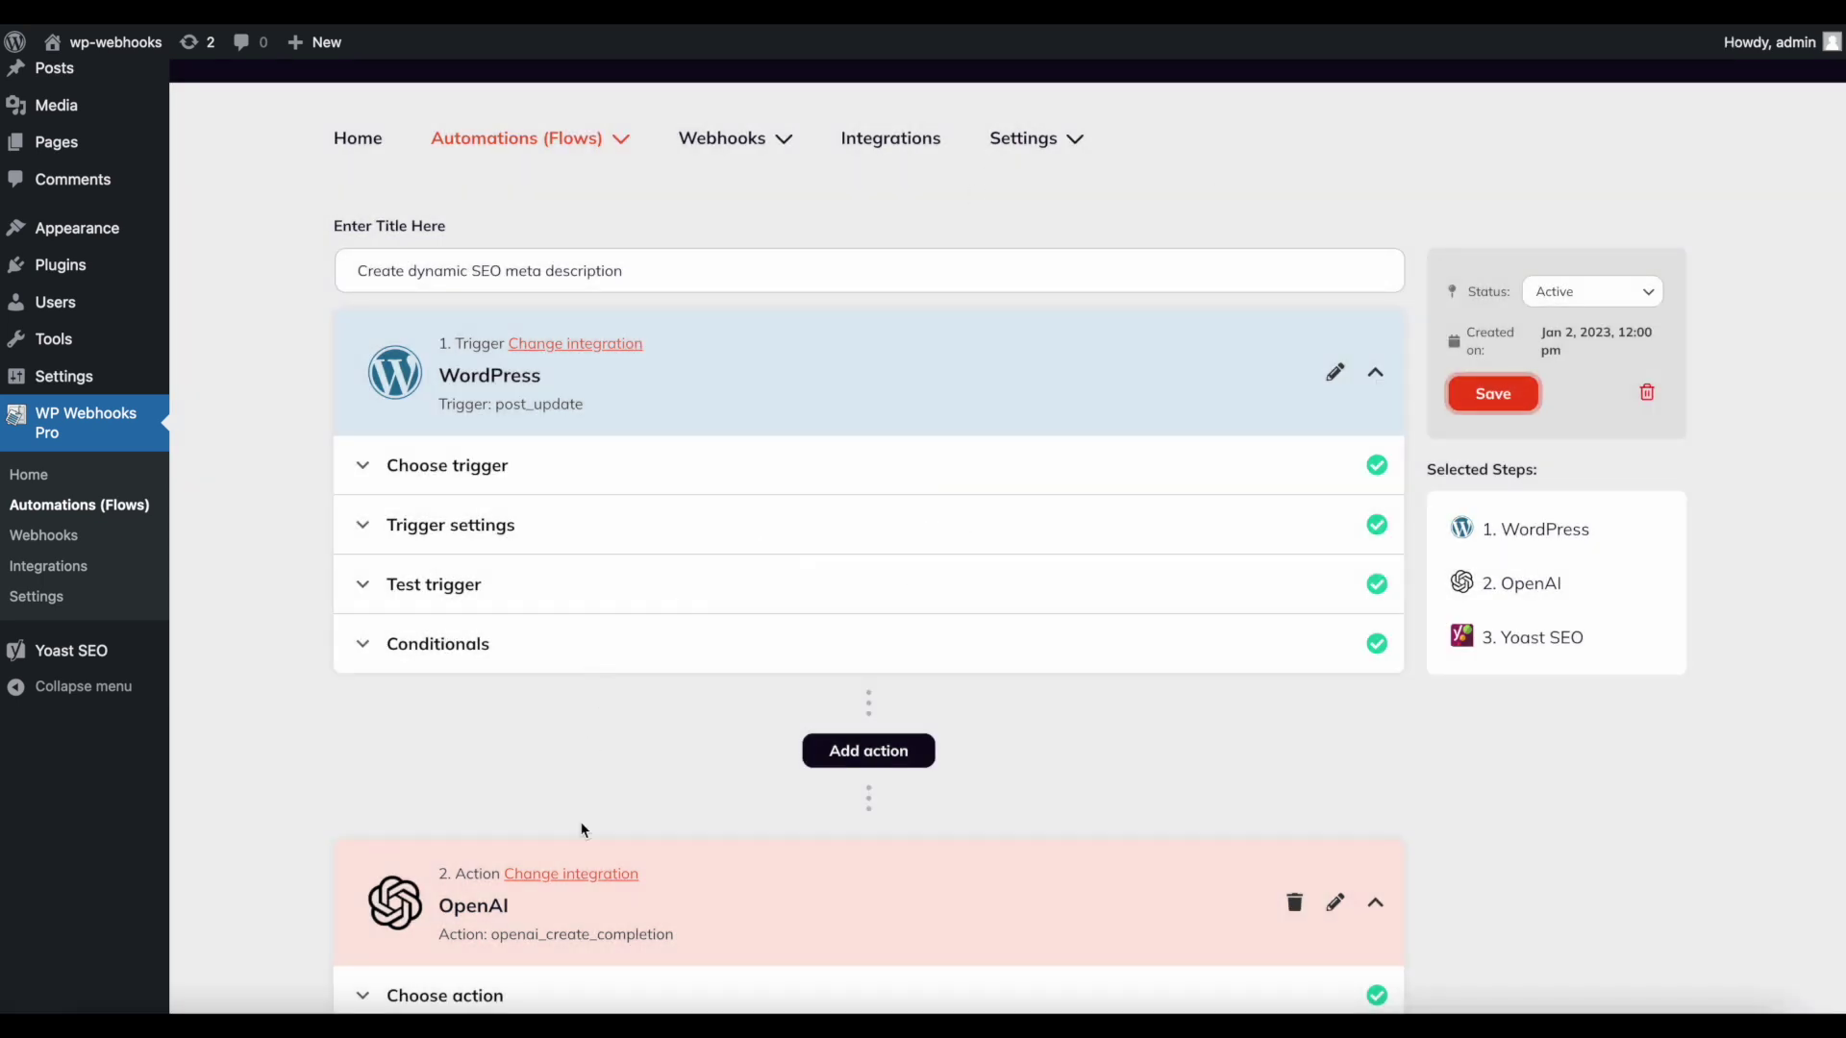
- Review the saved flow's sequence of WordPress trigger, OpenAI action and Yoast SEO action
{"action": "scroll", "coordinate": [581, 834], "scroll_direction": "down", "scroll_amount": 5}
{"action": "scroll", "coordinate": [939, 142], "scroll_direction": "up", "scroll_amount": 6}
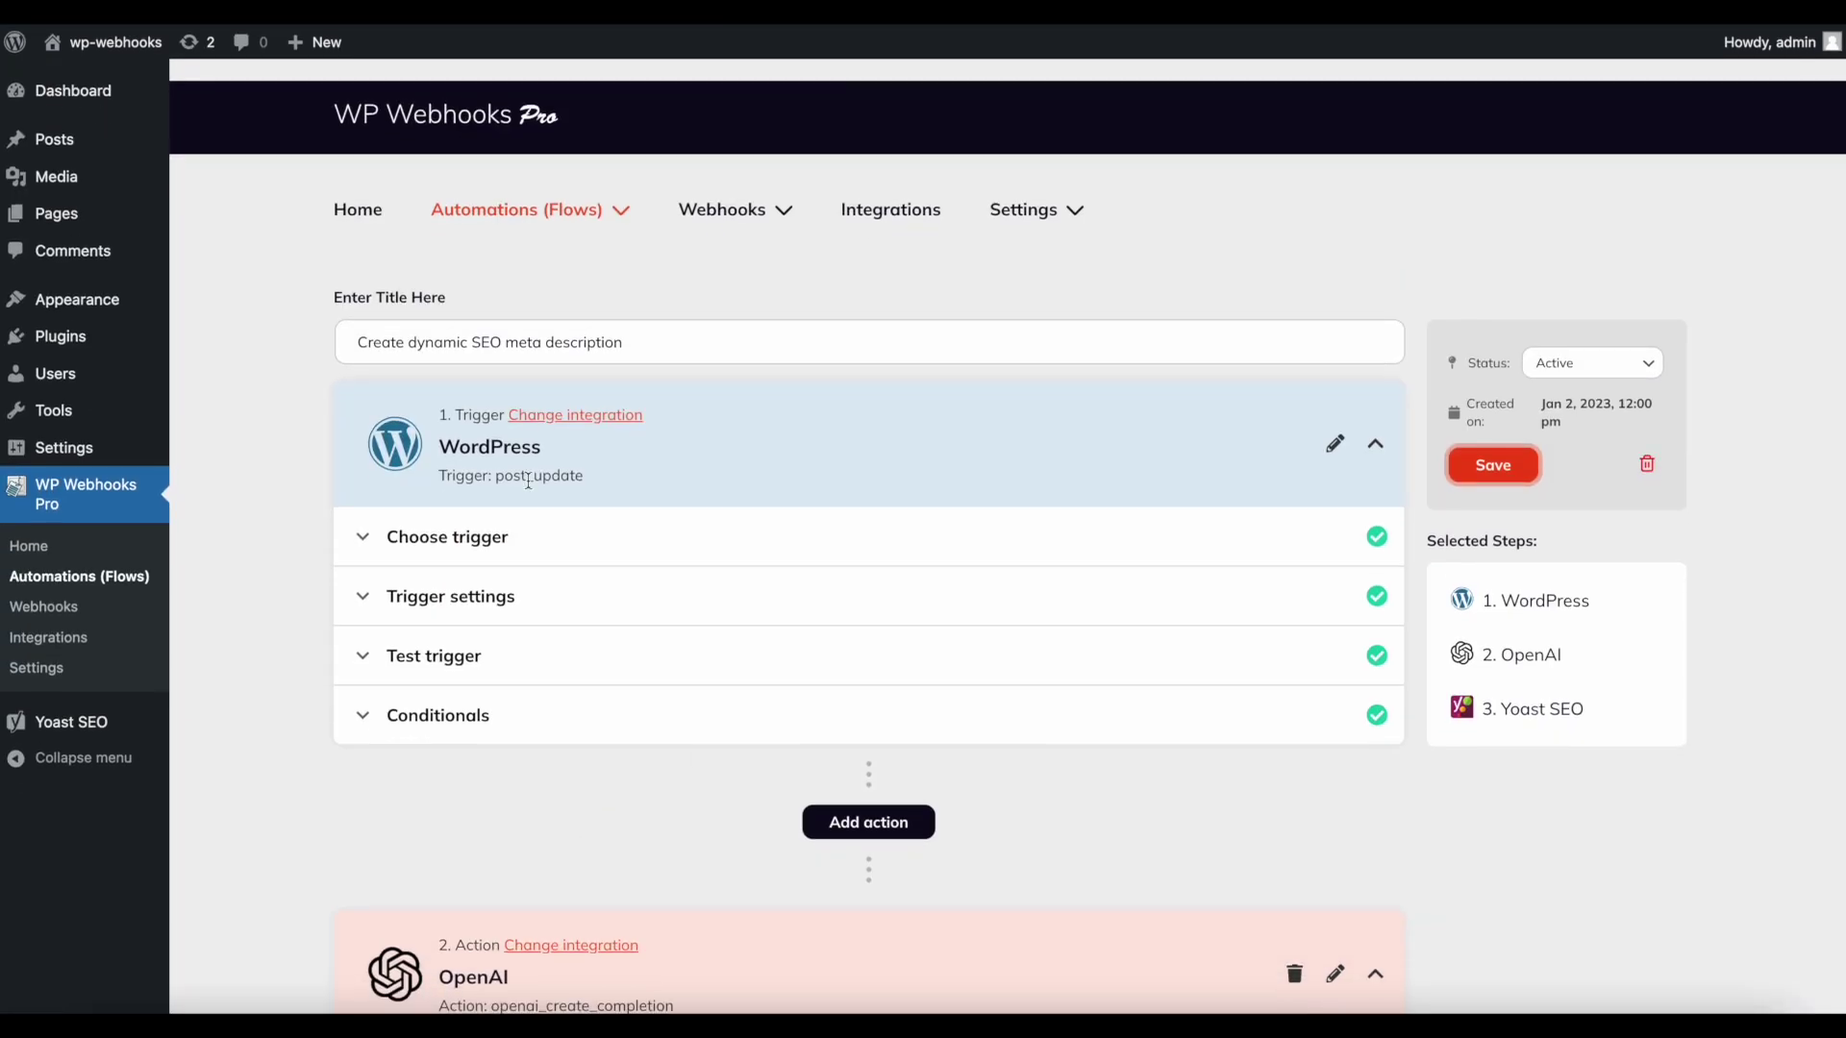
{"action": "scroll", "coordinate": [510, 833], "scroll_direction": "down", "scroll_amount": 1}
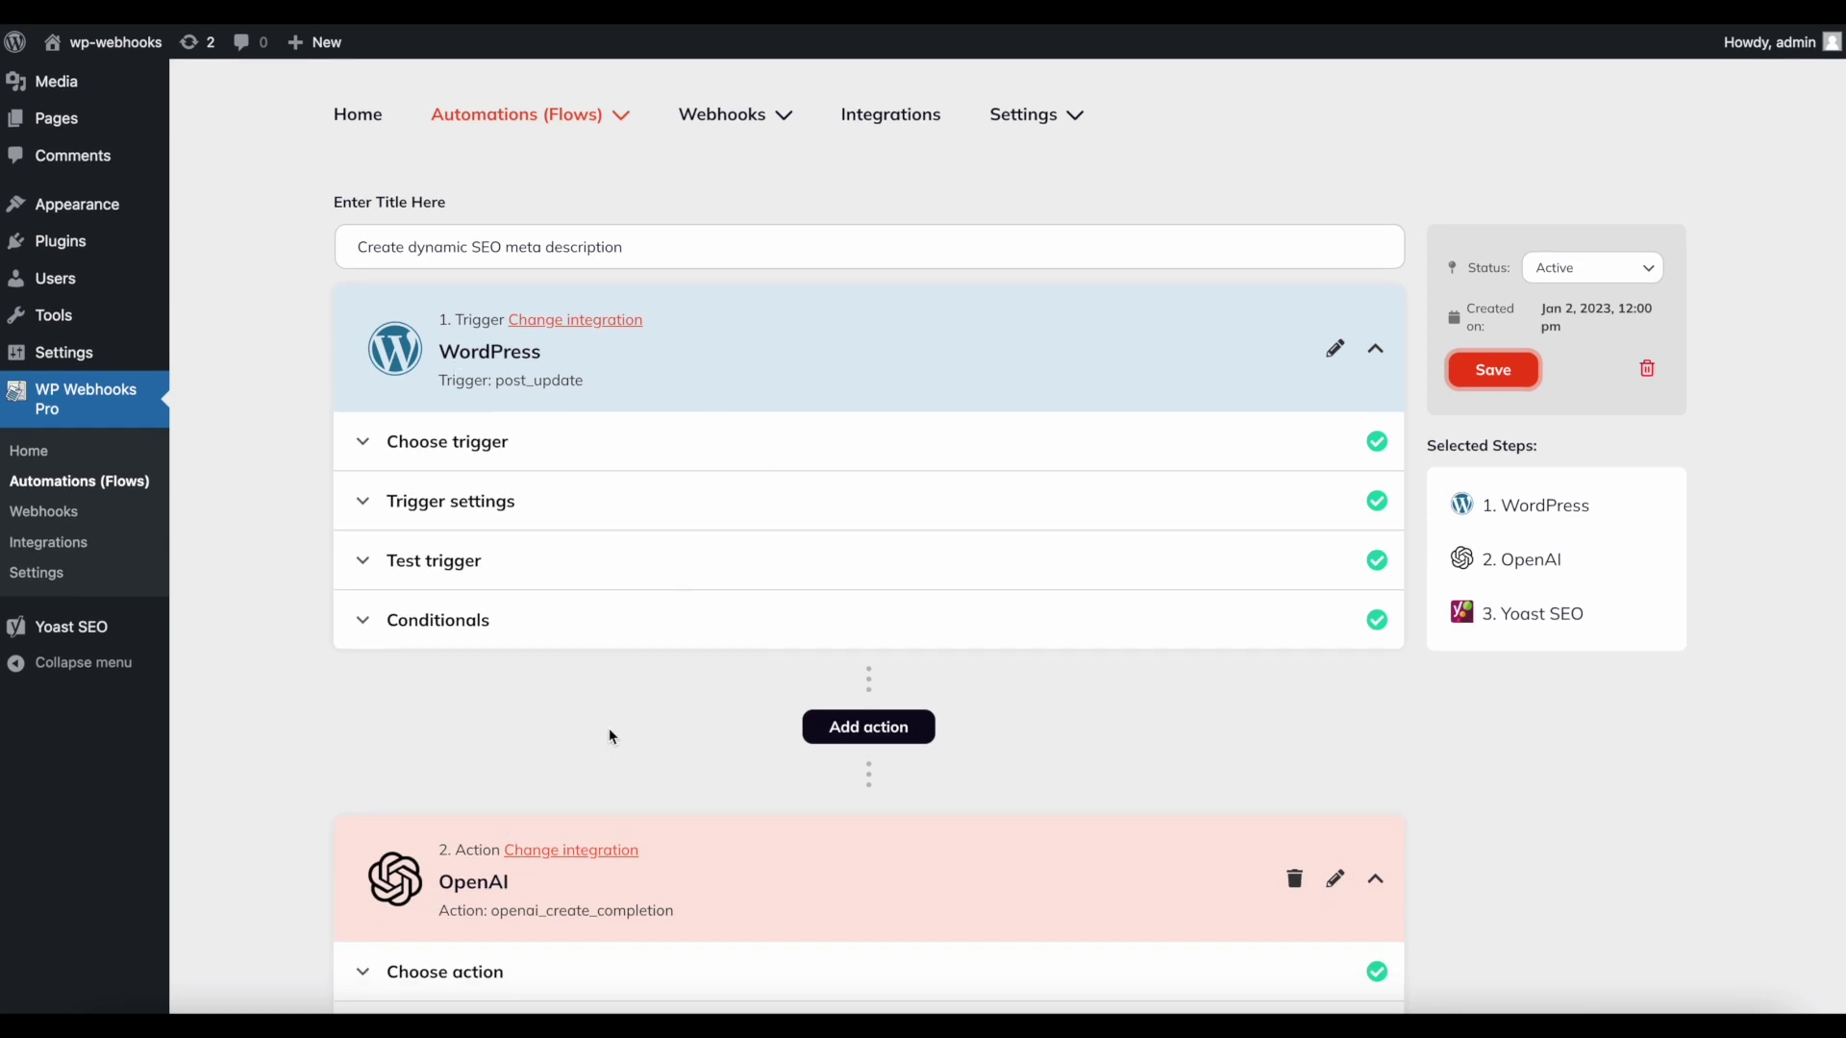
{"action": "scroll", "coordinate": [610, 736], "scroll_direction": "down", "scroll_amount": 4}
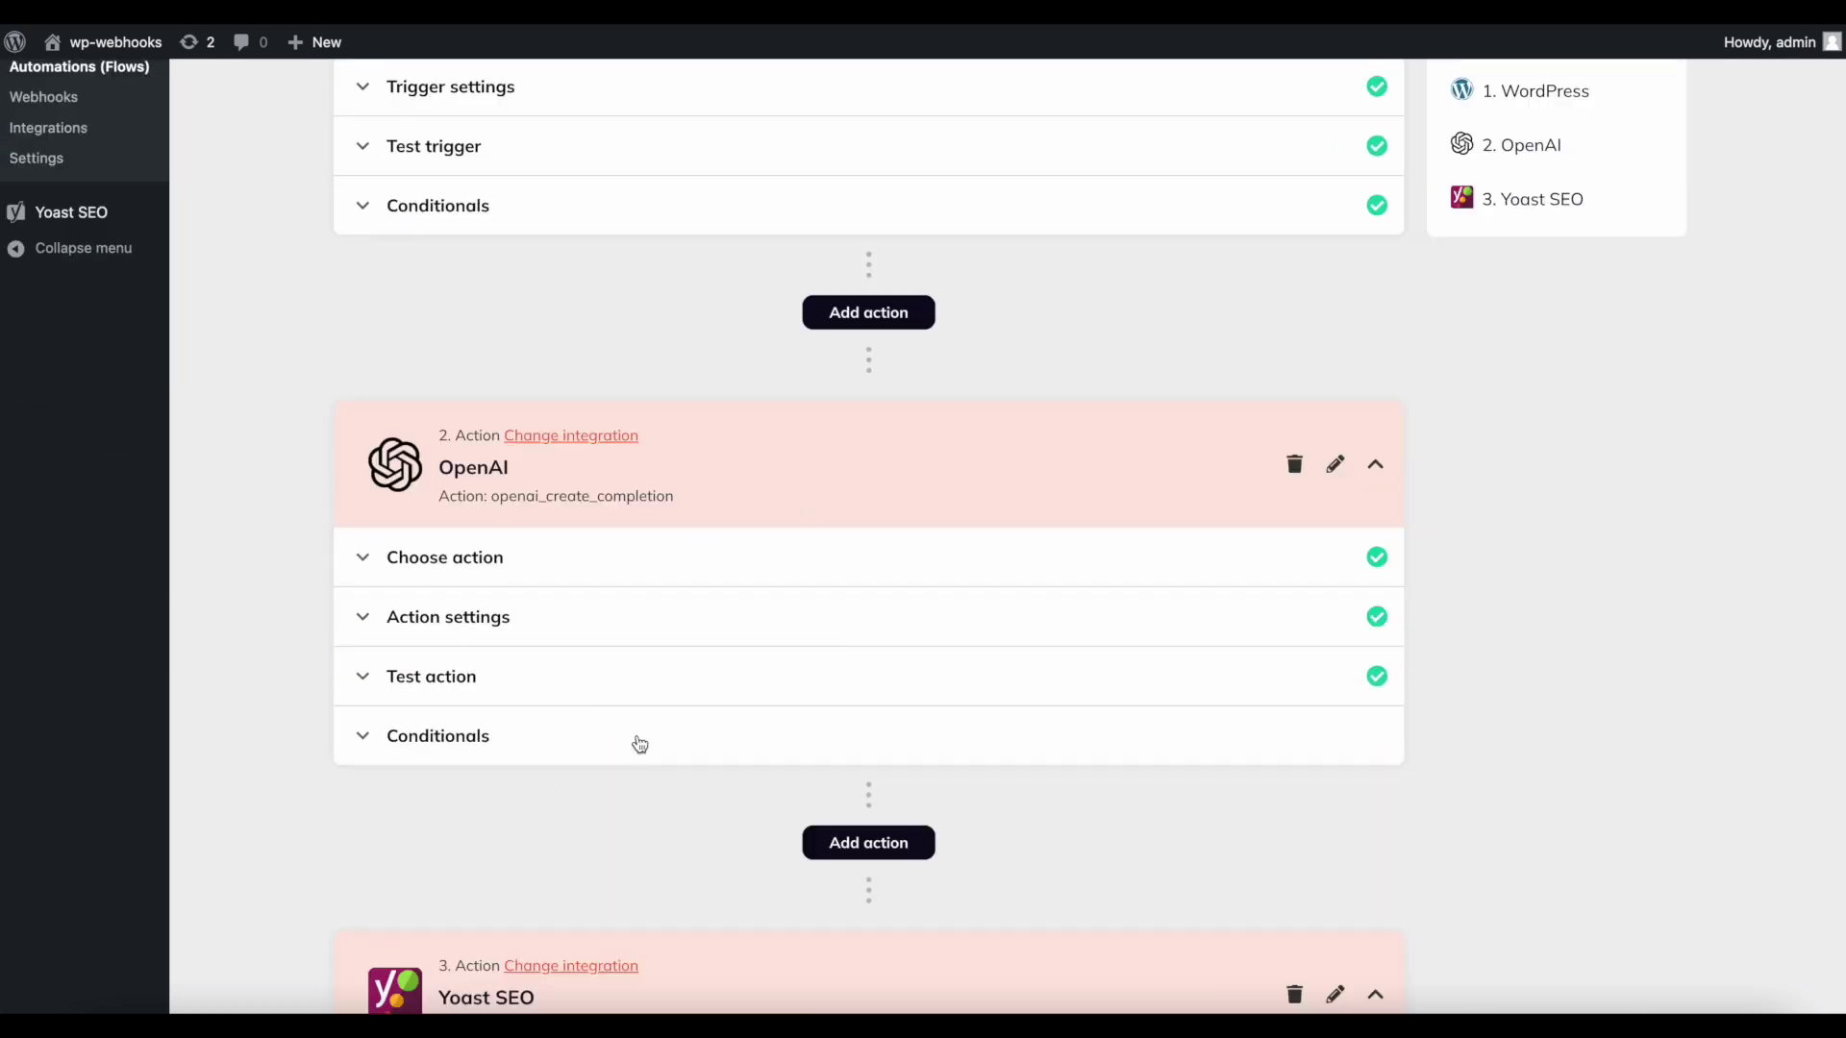
{"action": "scroll", "coordinate": [477, 725], "scroll_direction": "down", "scroll_amount": 1}
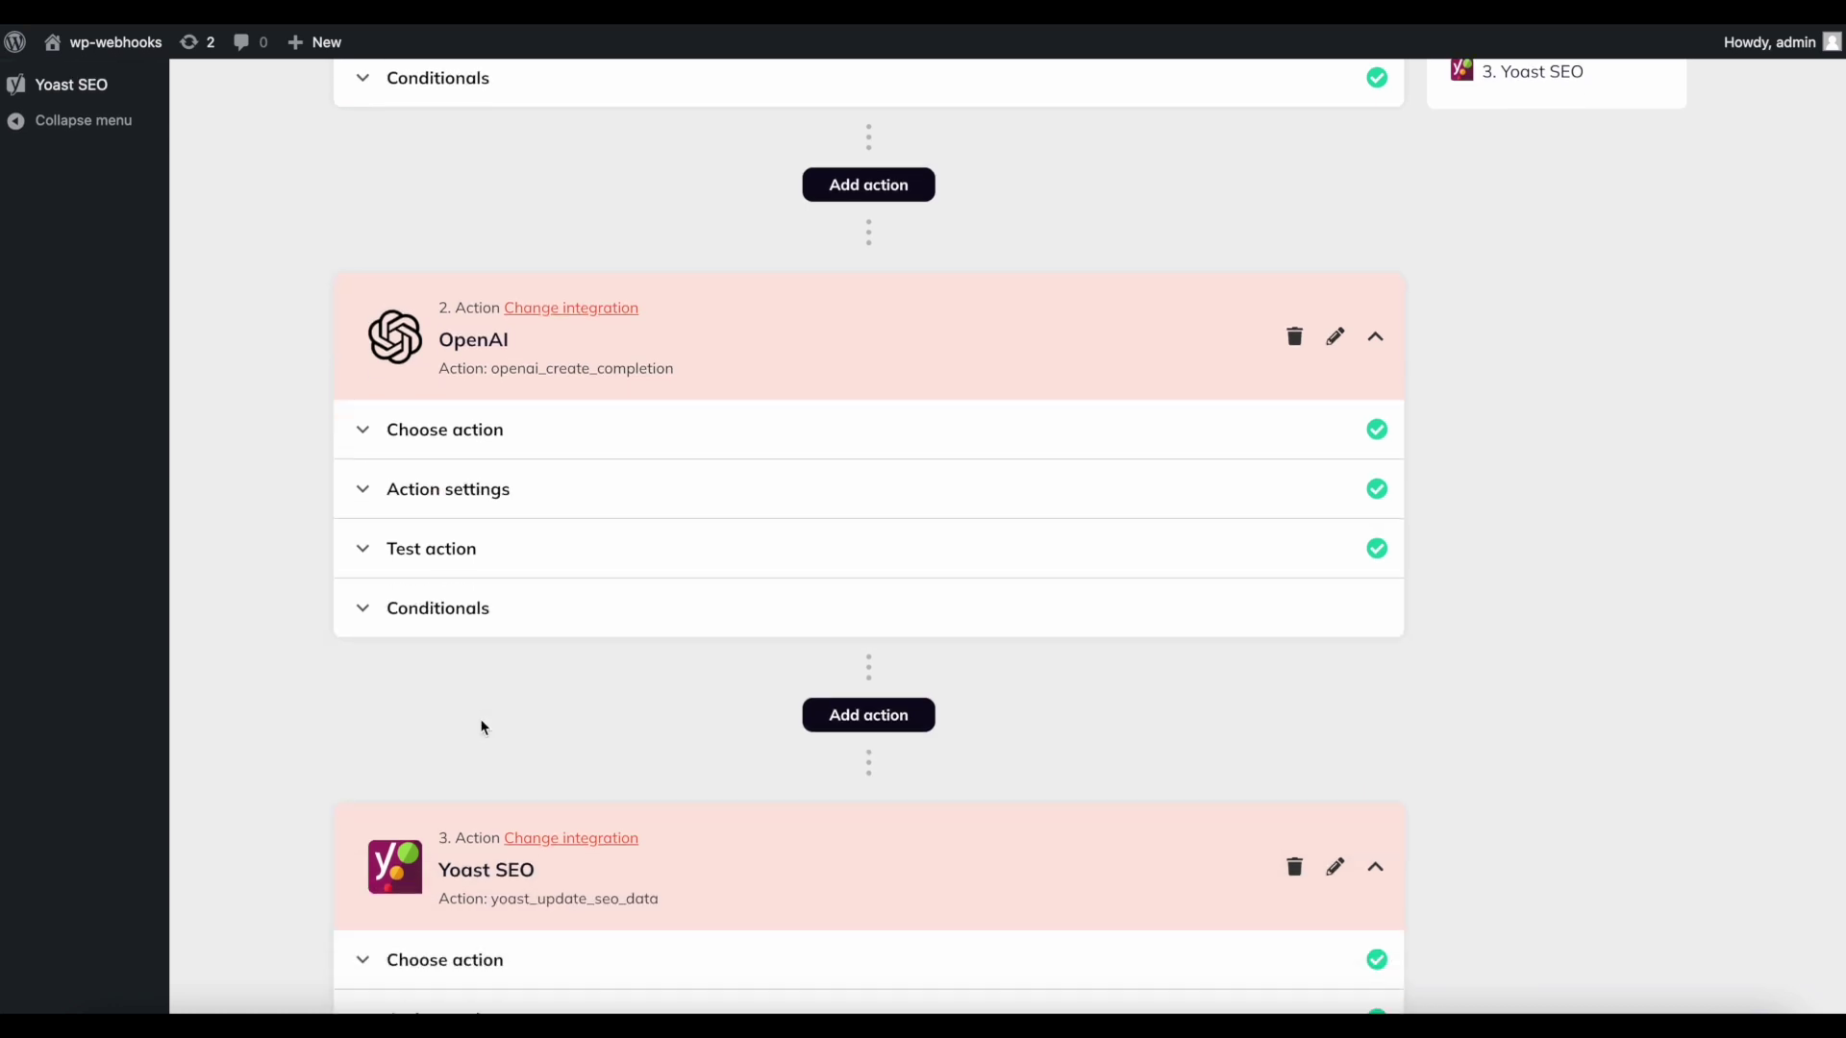
{"action": "scroll", "coordinate": [566, 769], "scroll_direction": "down", "scroll_amount": 3}
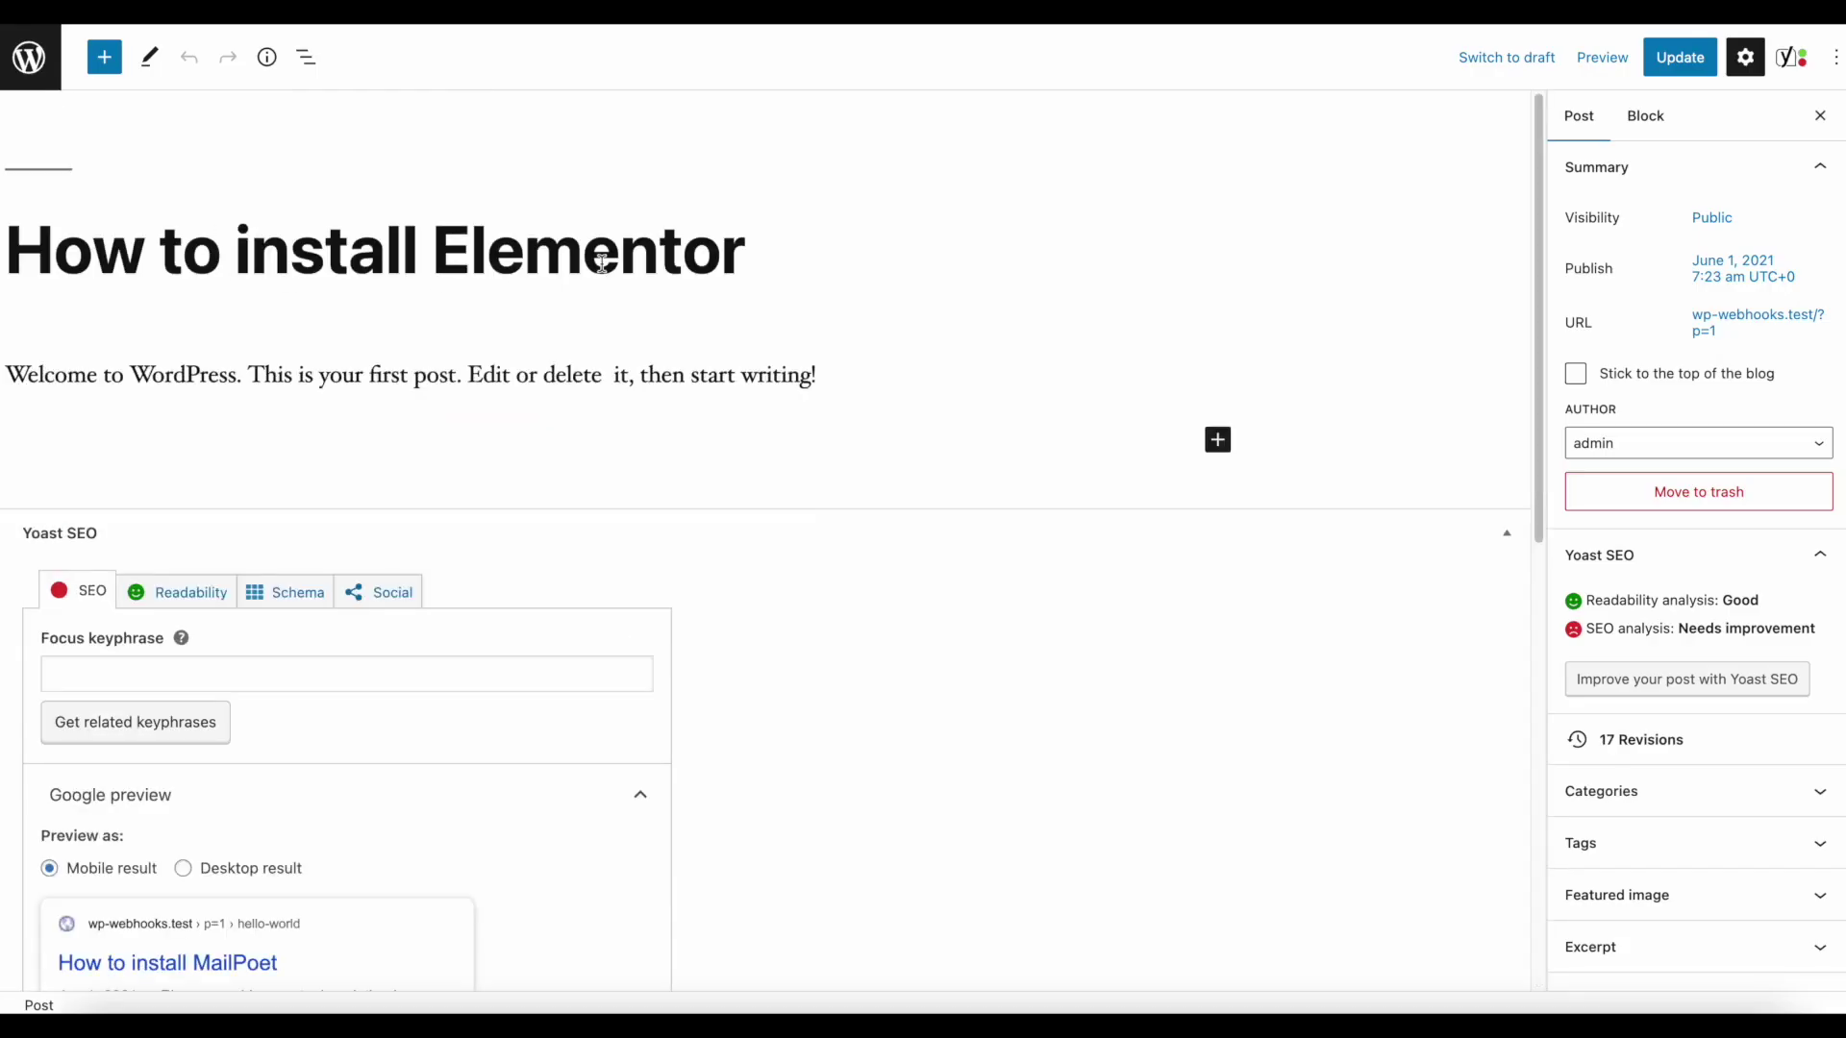
- Change the post title to "How to install WooCommerce" and update the post
{"action": "double_click", "coordinate": [602, 264]}
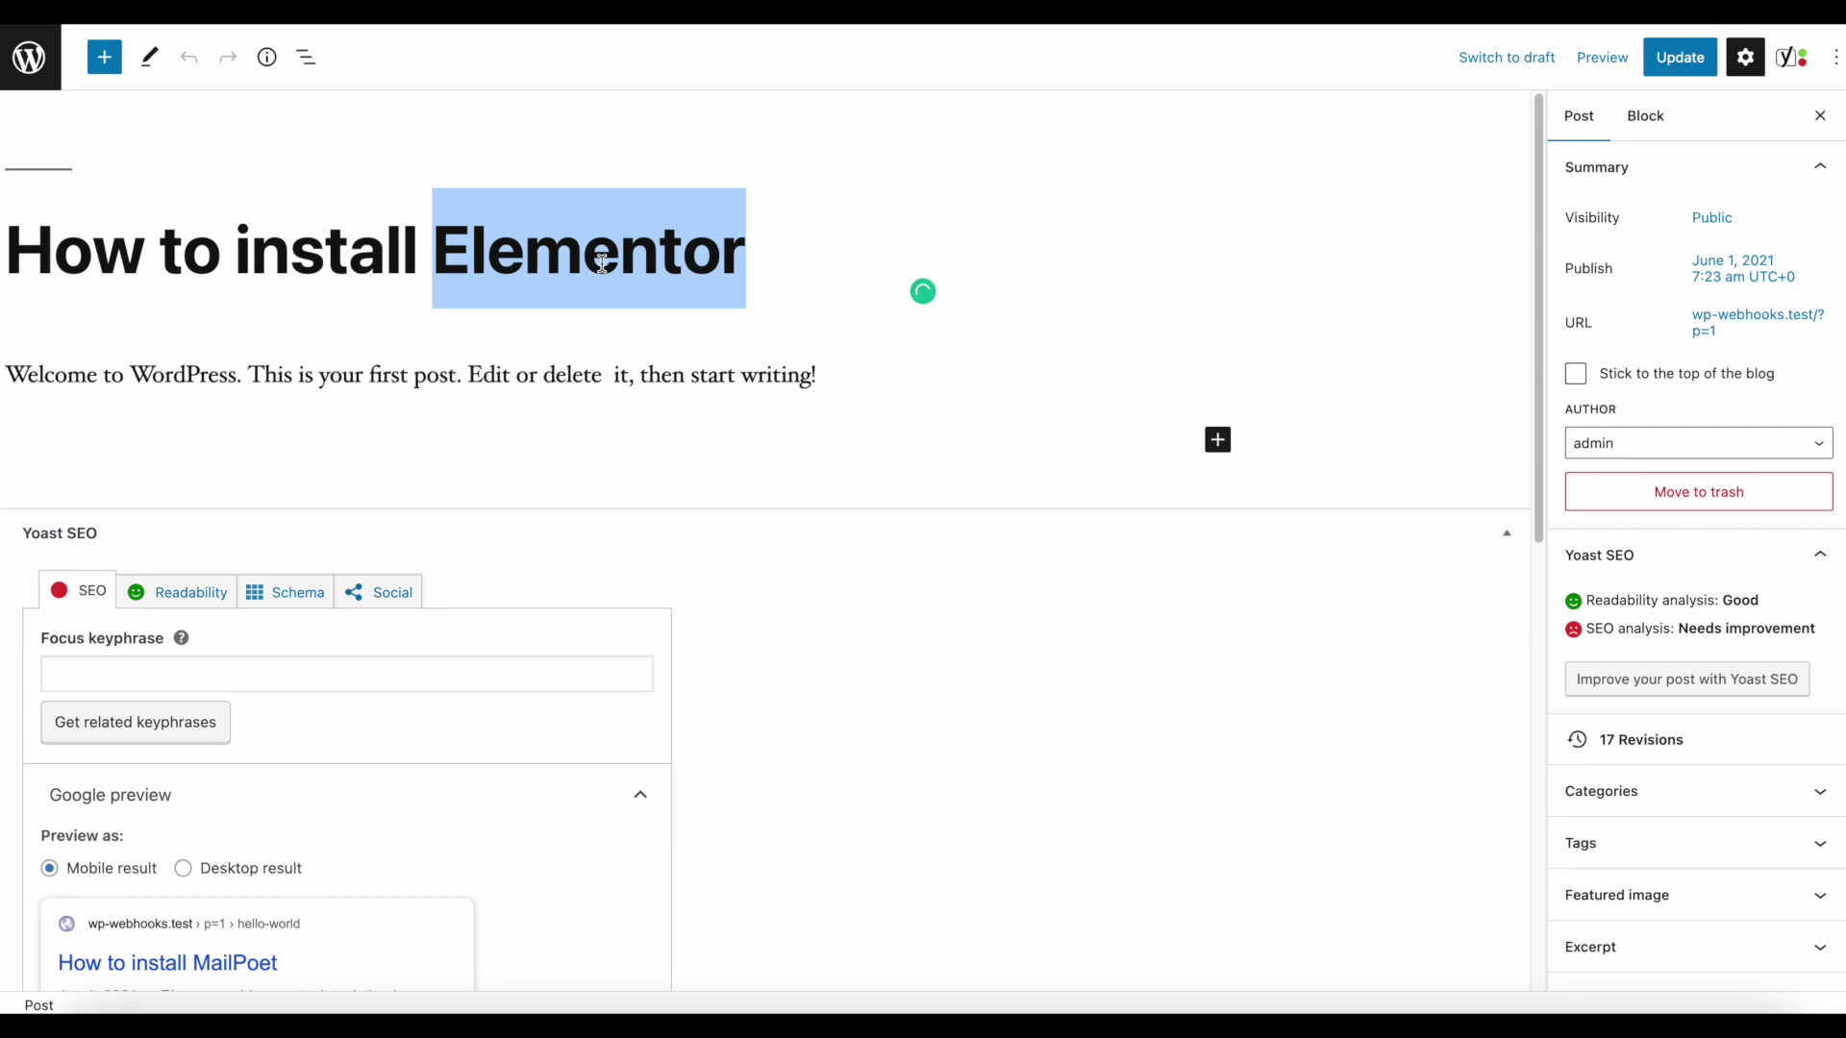
{"action": "type", "text": "WooCommerce"}
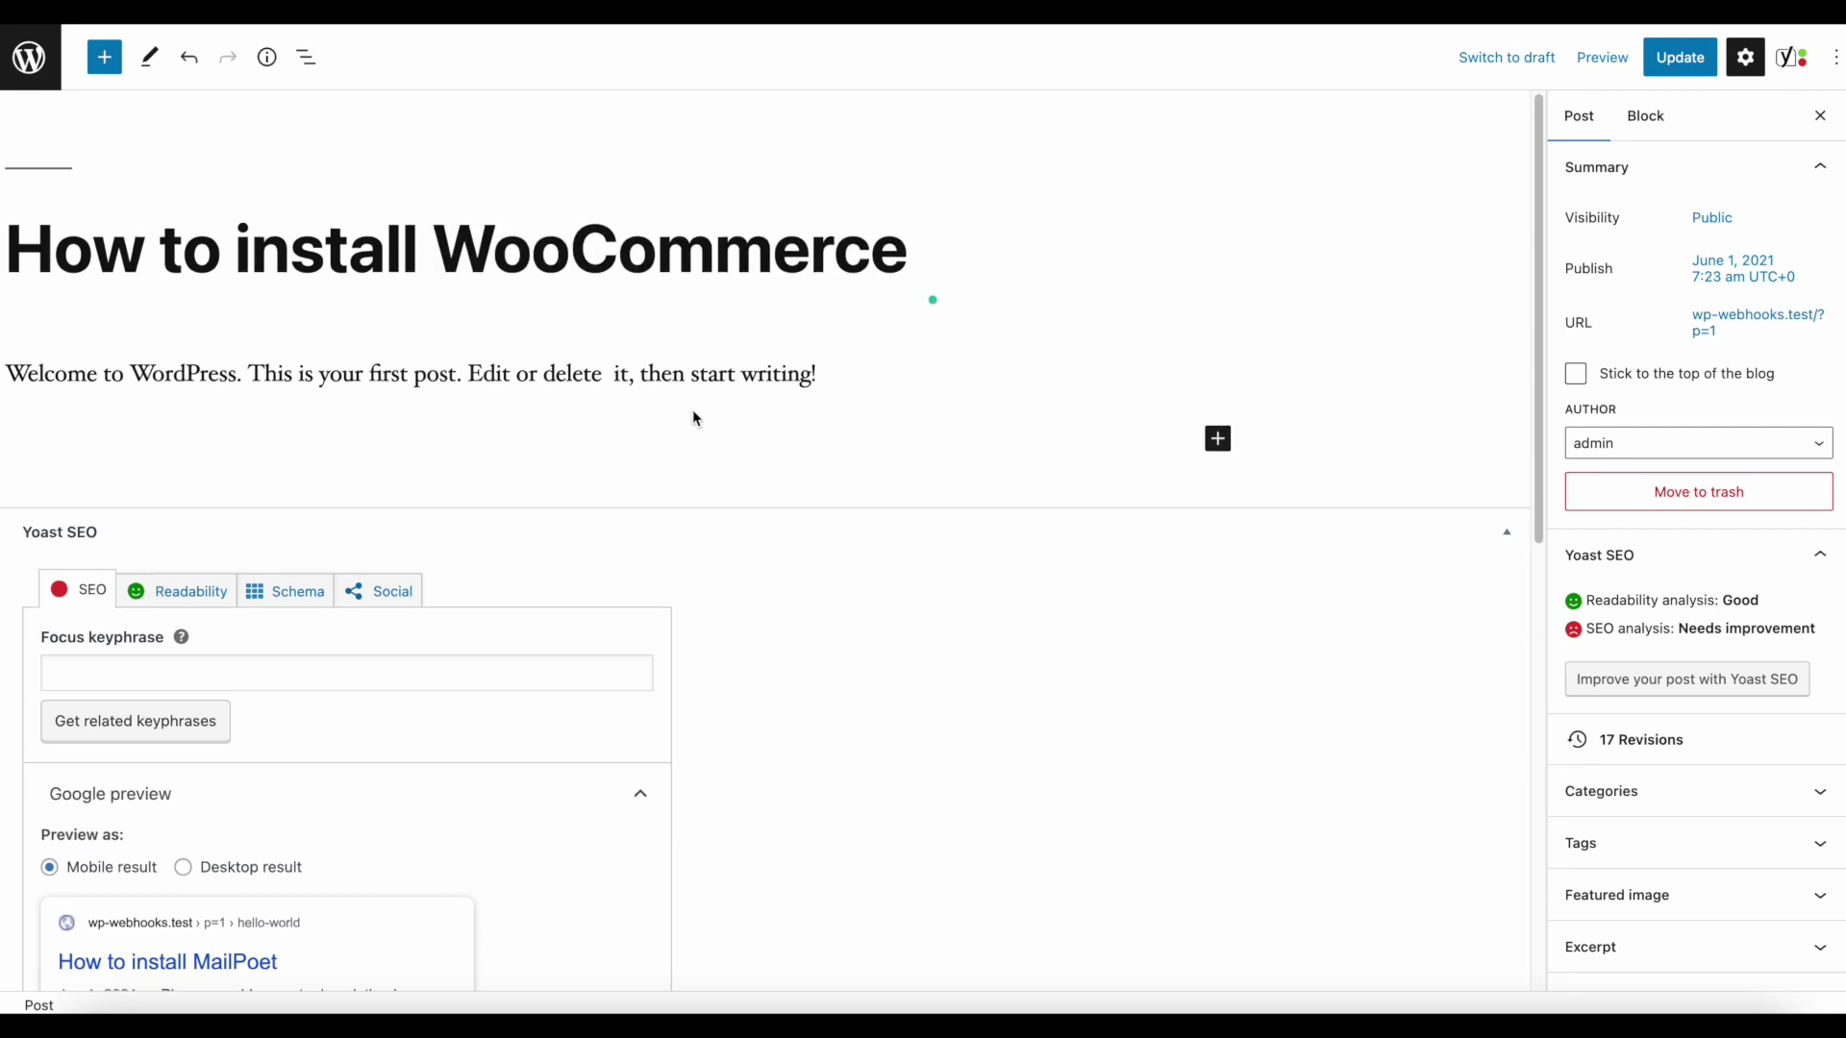
{"action": "scroll", "coordinate": [692, 409], "scroll_direction": "down", "scroll_amount": 2}
{"action": "left_click", "coordinate": [1679, 58]}
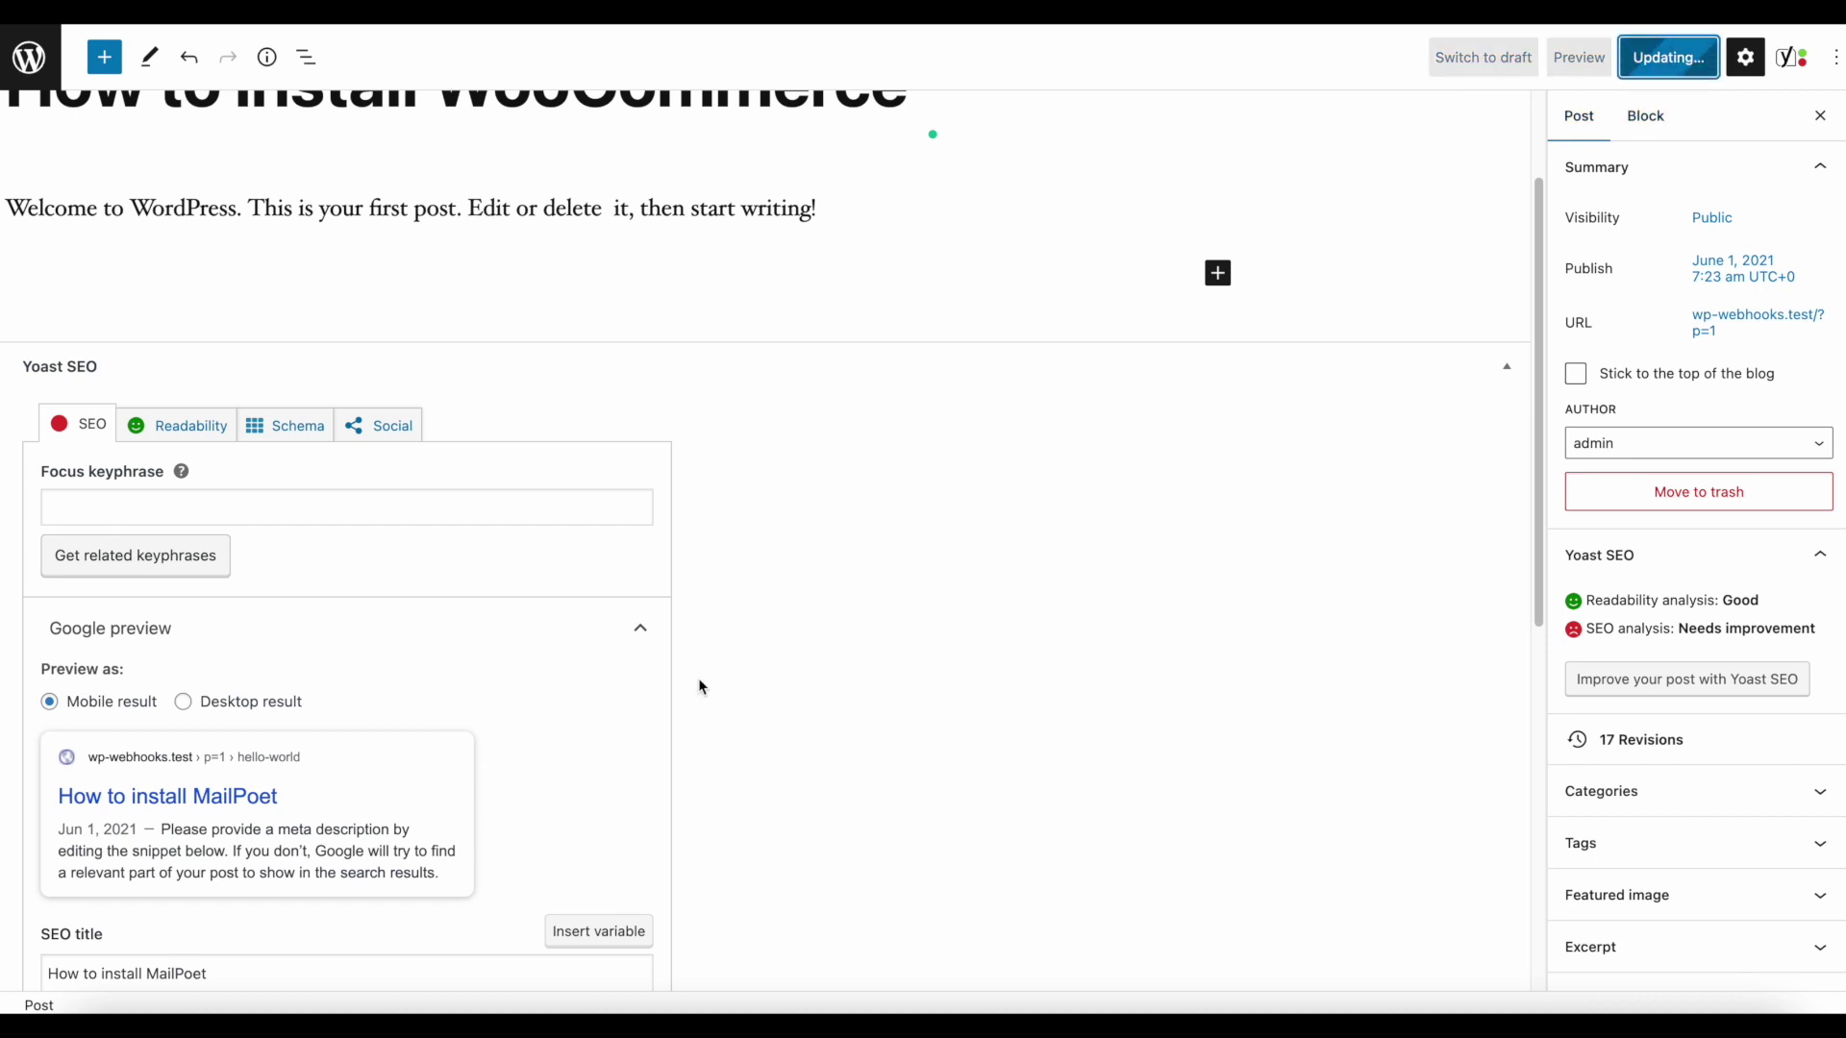
- Reload the post in the editor and check its Yoast SEO title and meta description
{"action": "scroll", "coordinate": [699, 679], "scroll_direction": "down", "scroll_amount": 7}
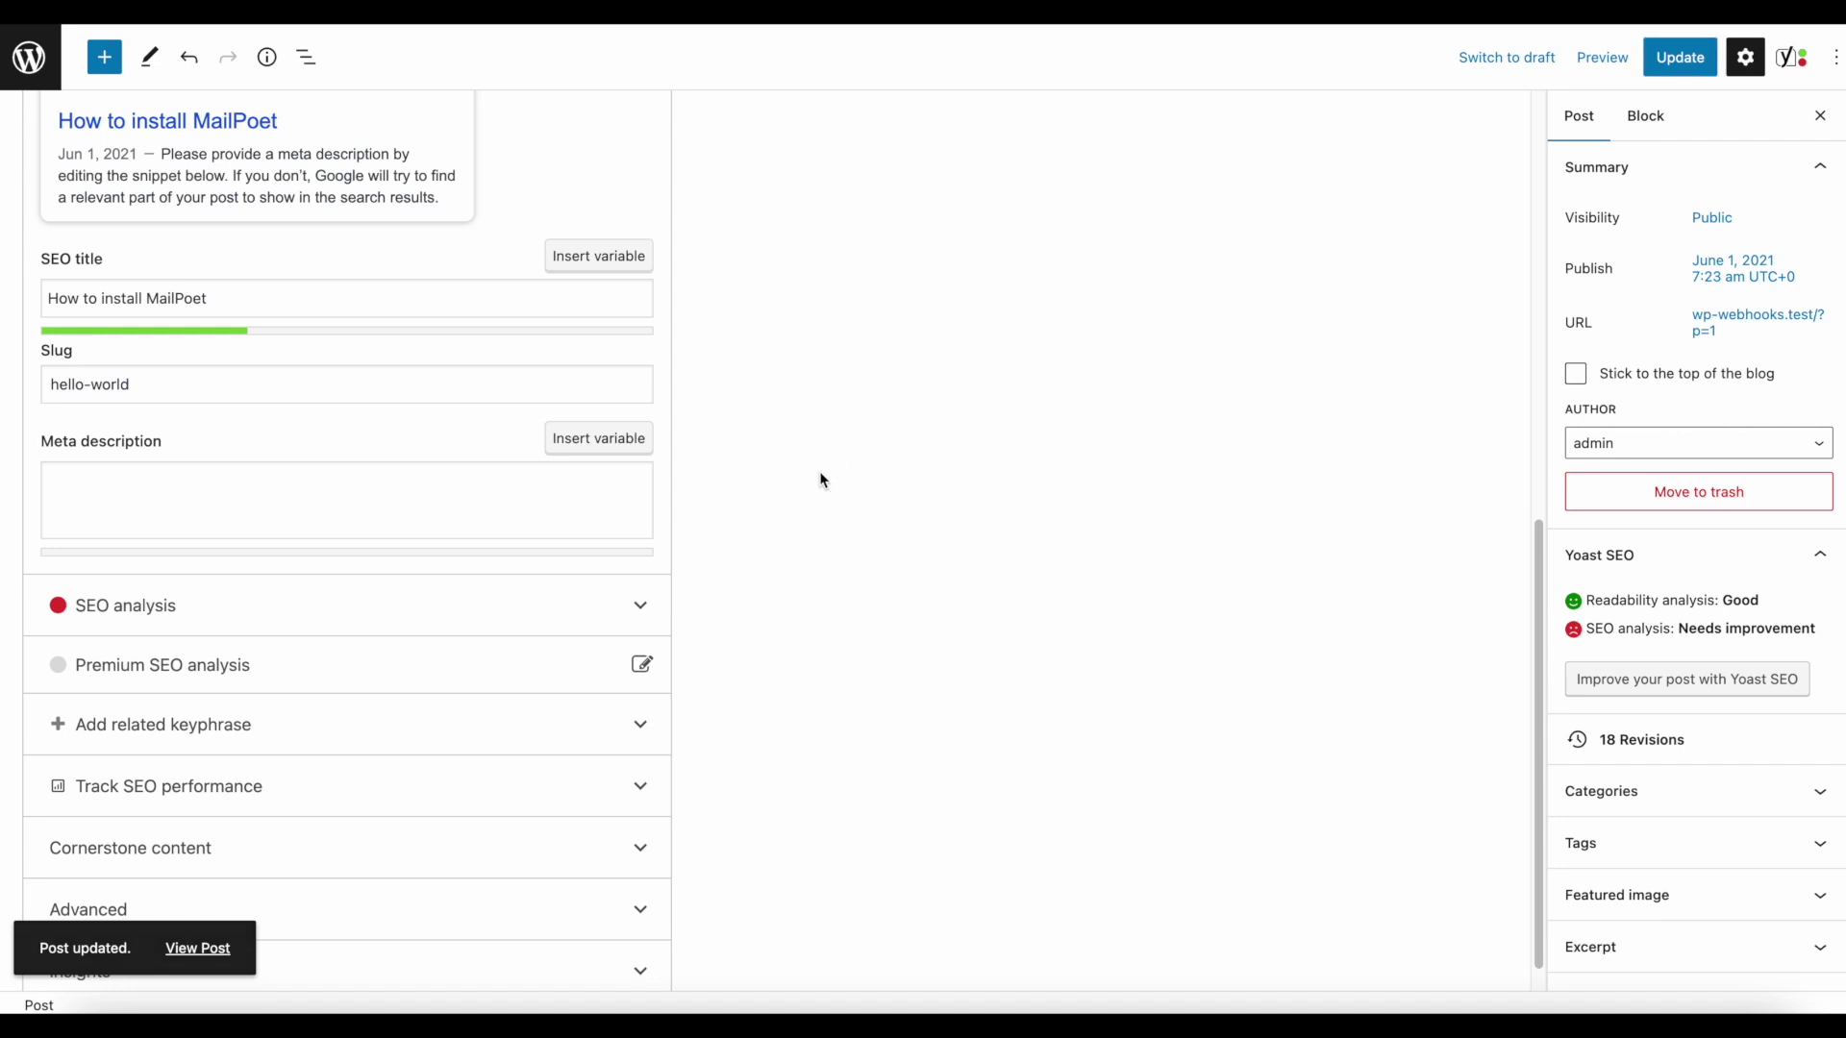
{"action": "key", "text": "super+r"}
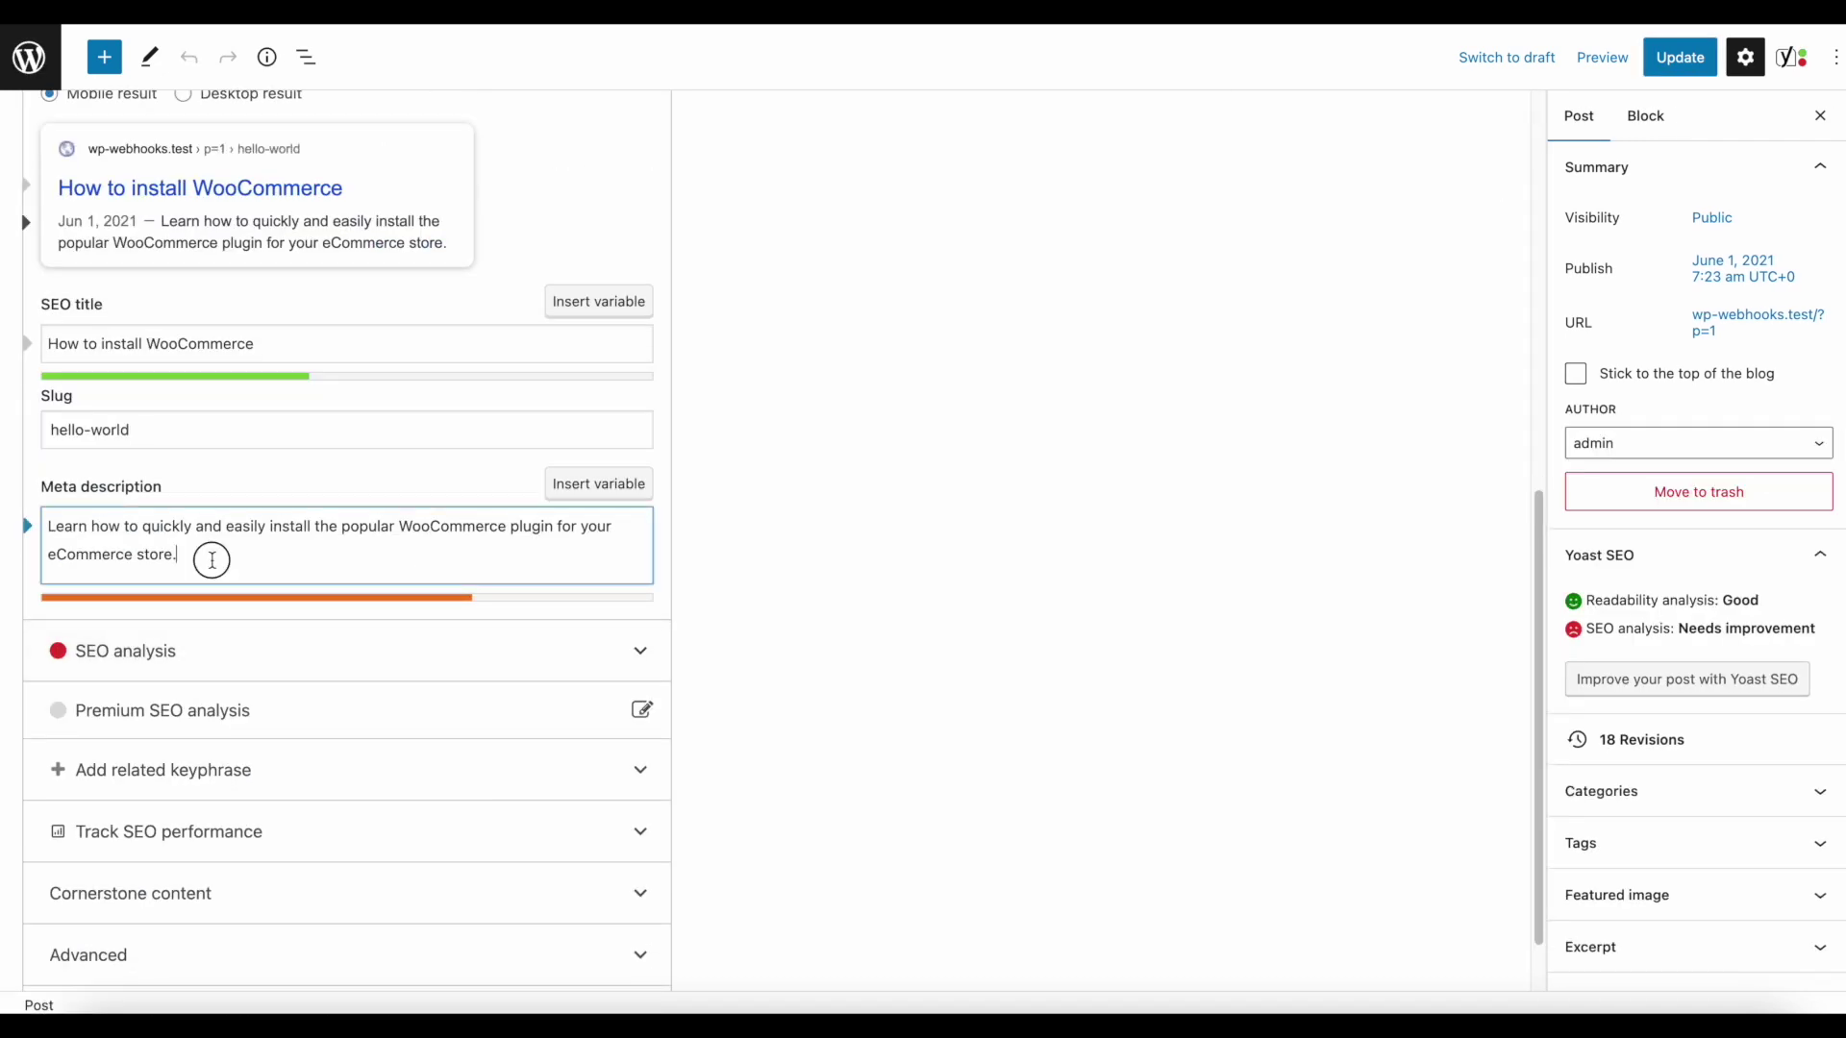
{"action": "left_click_drag", "start_coordinate": [210, 556], "coordinate": [27, 518]}
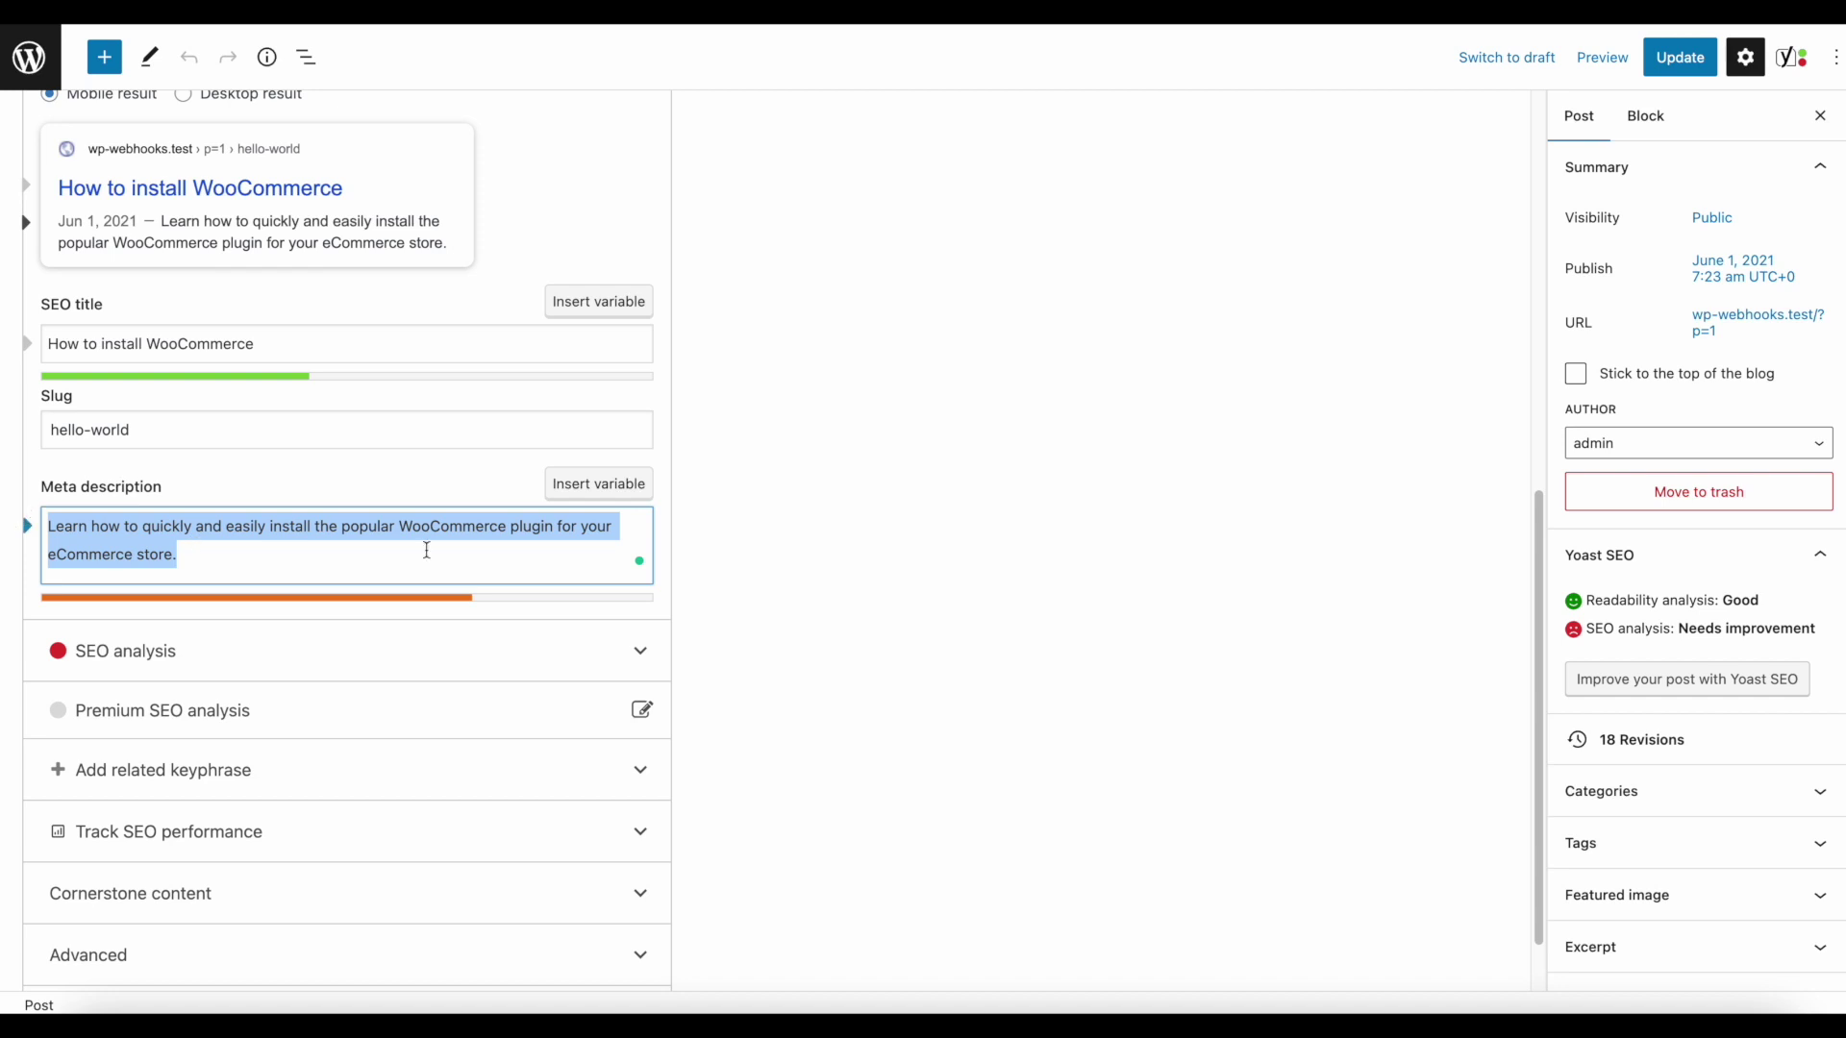
{"action": "left_click", "coordinate": [385, 548]}
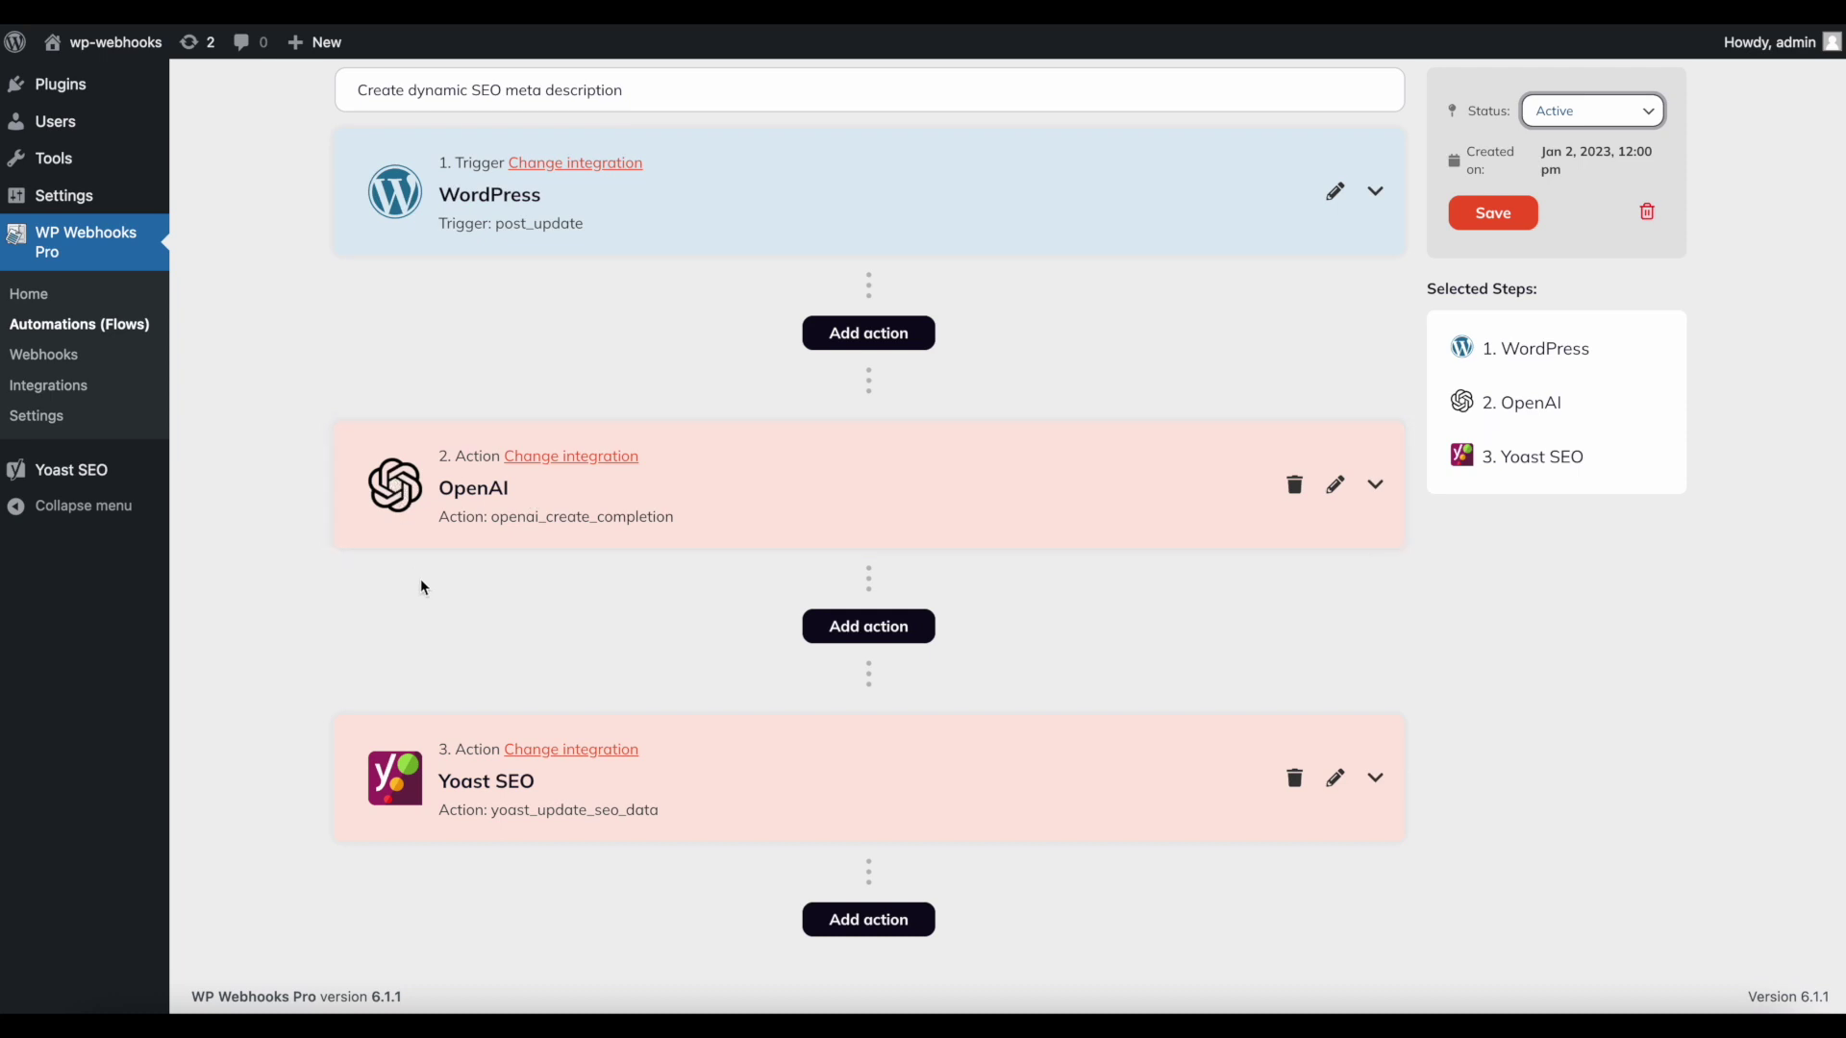
- Review the prompt in the flow's OpenAI action settings, then collapse those settings
{"action": "left_click", "coordinate": [601, 541]}
{"action": "left_click", "coordinate": [528, 639]}
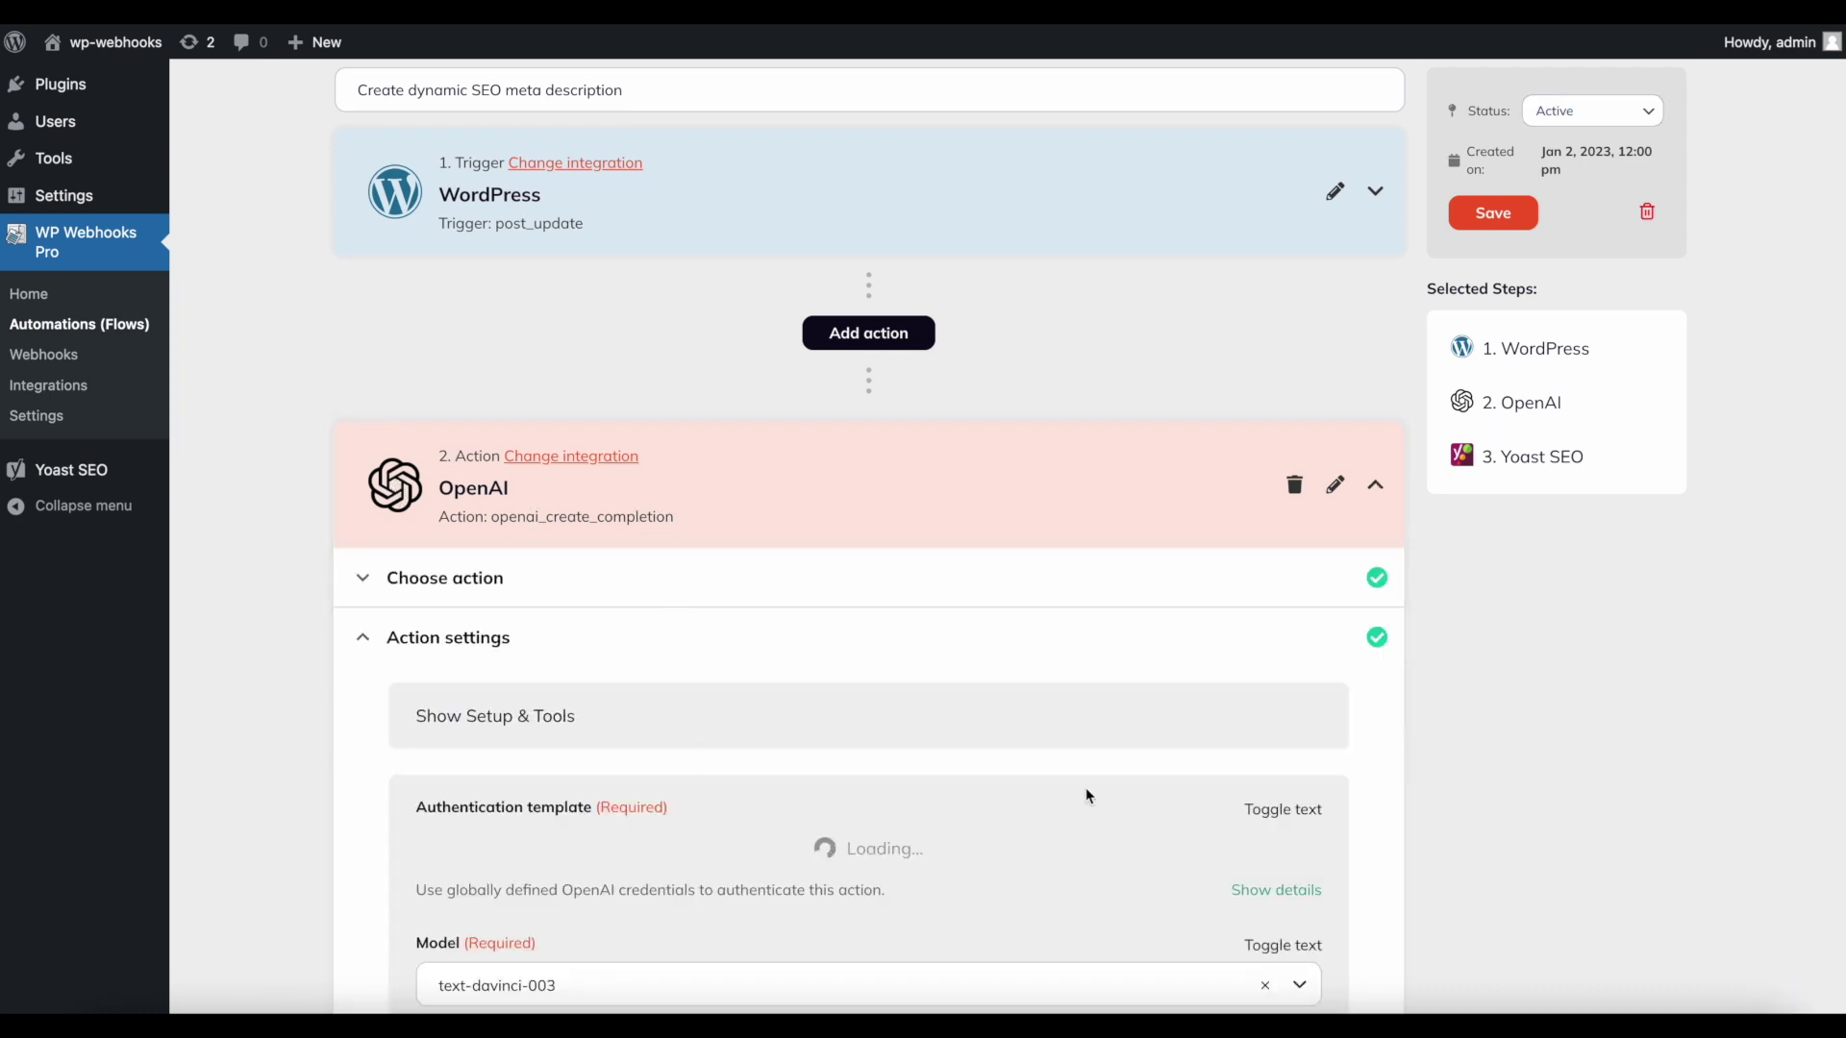
{"action": "scroll", "coordinate": [726, 931], "scroll_direction": "down", "scroll_amount": 3}
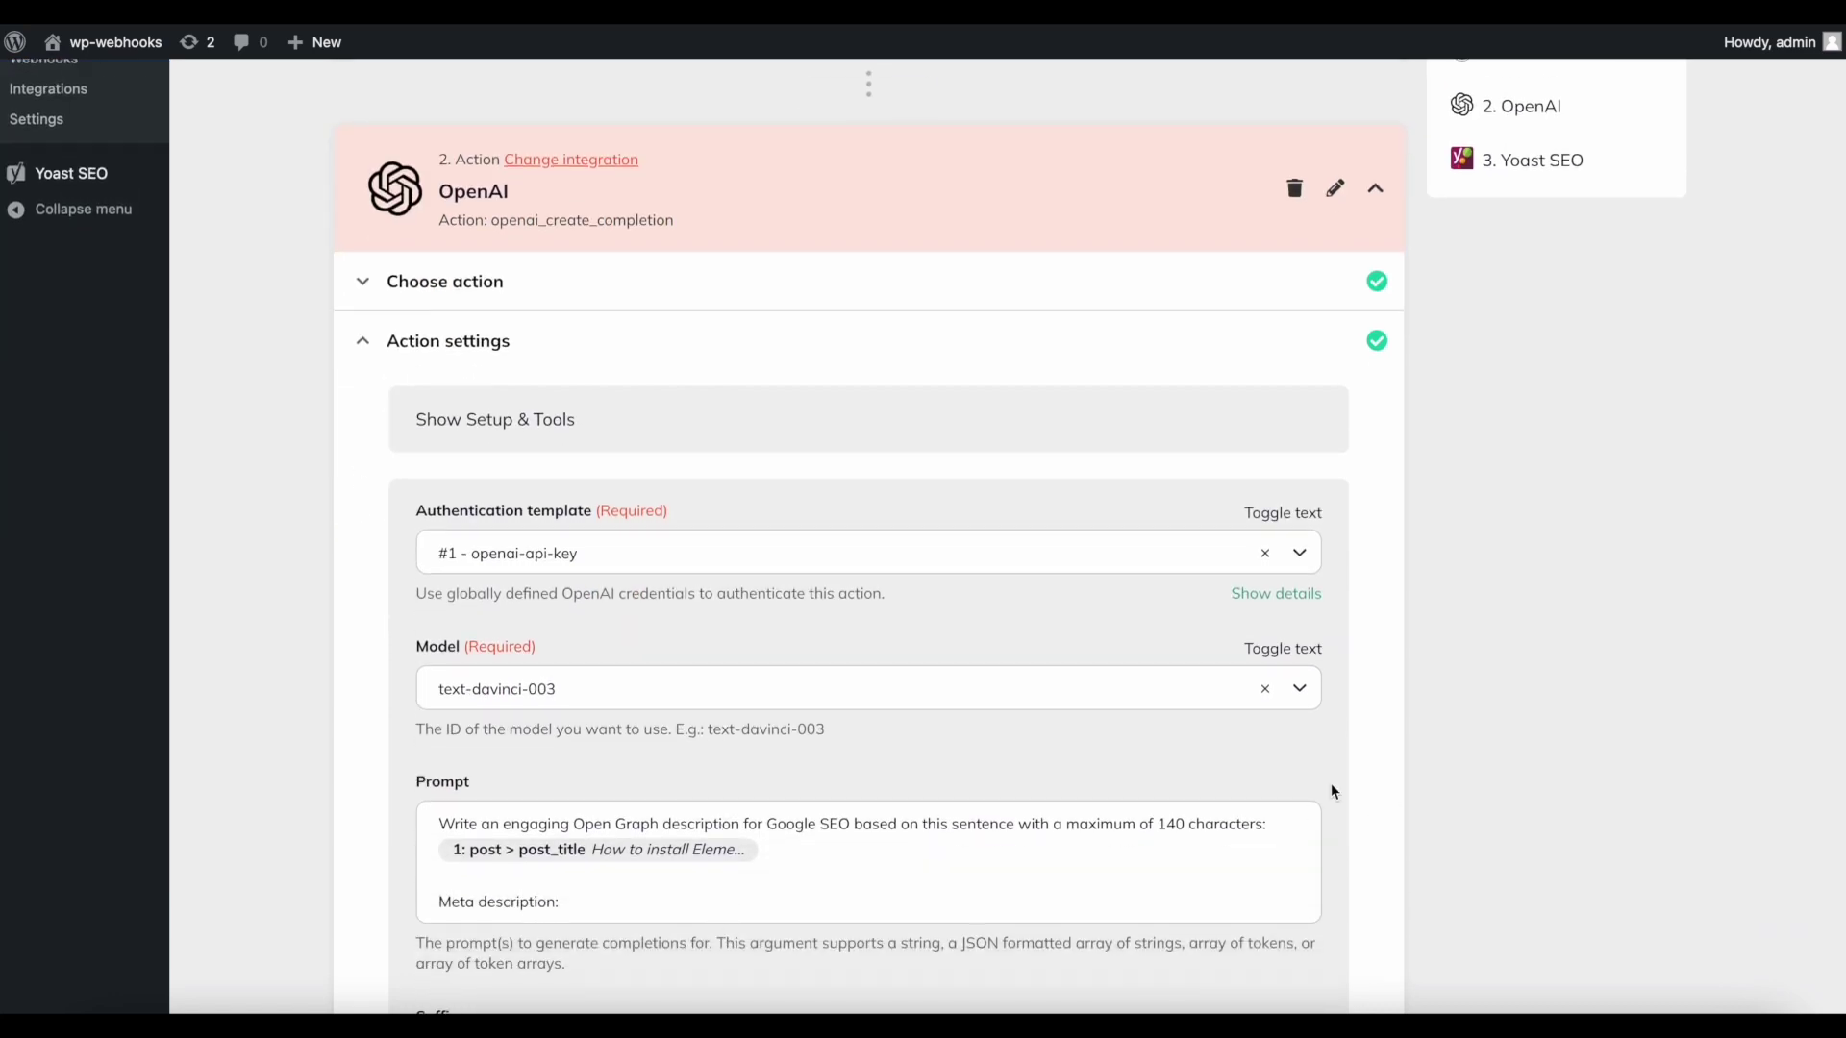
{"action": "left_click", "coordinate": [1263, 822]}
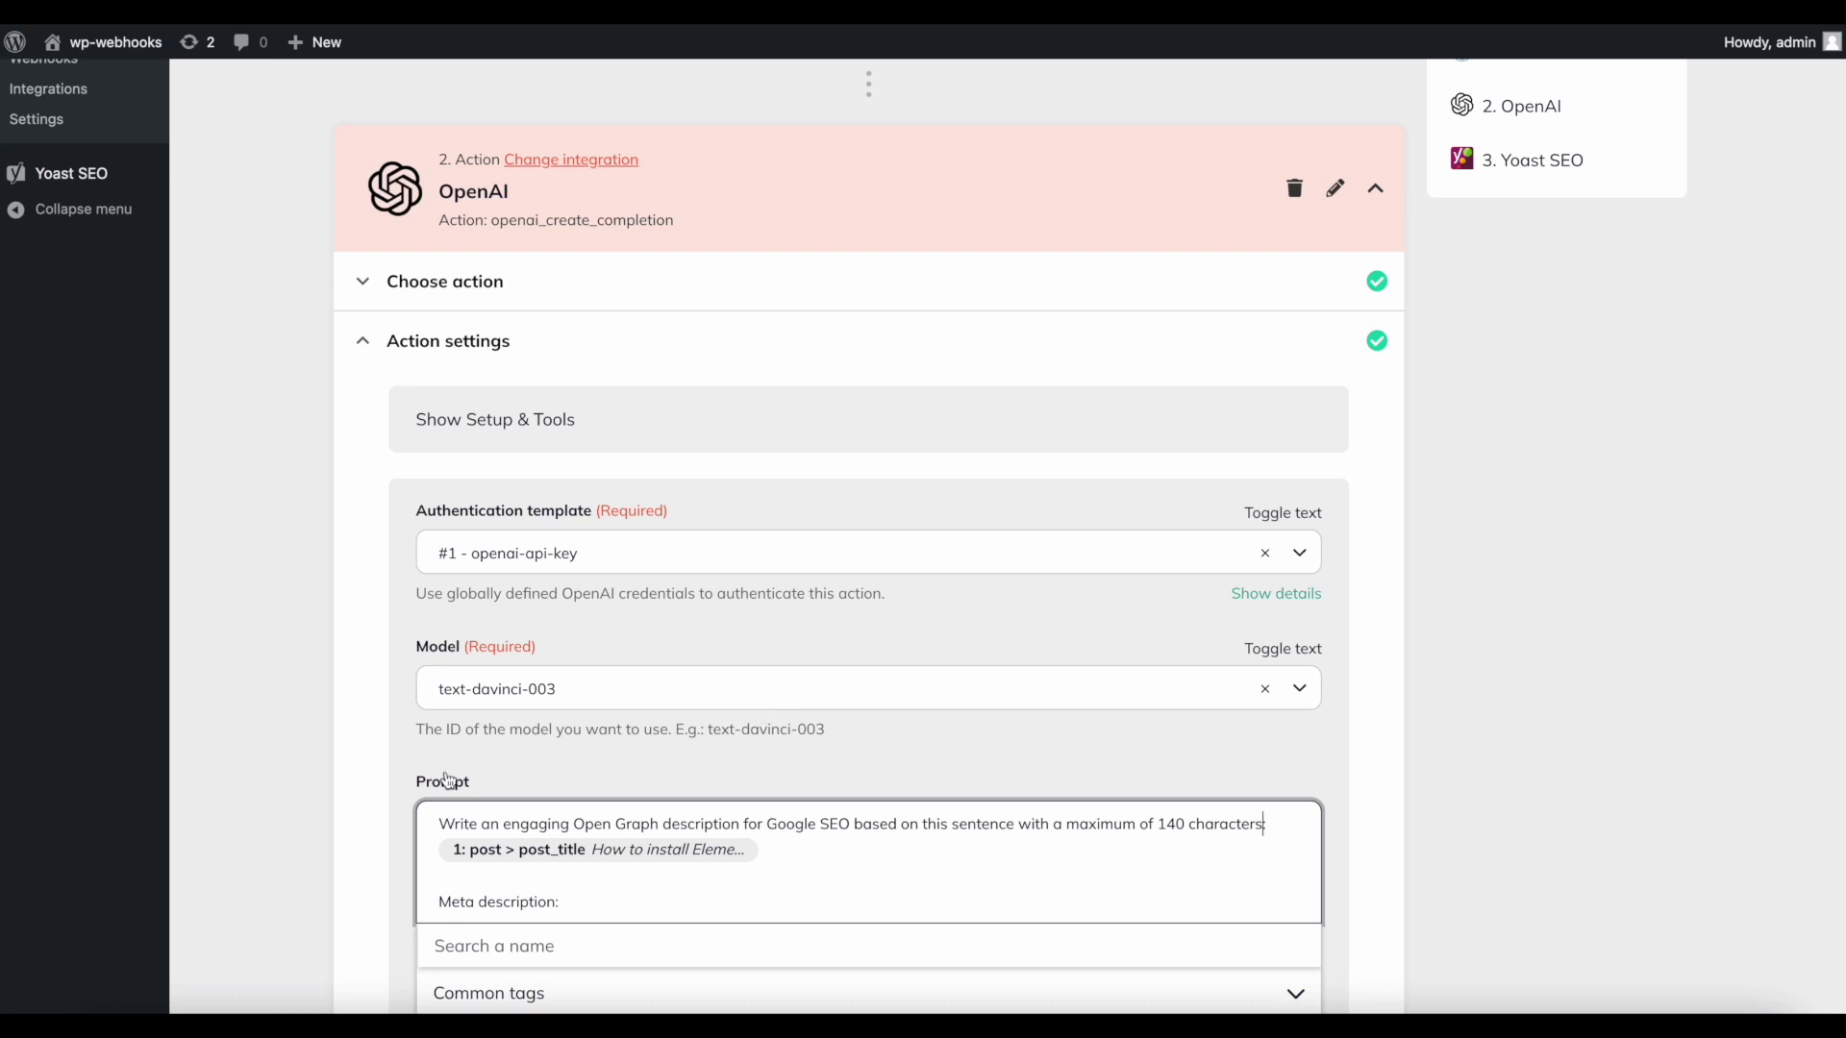
{"action": "scroll", "coordinate": [448, 781], "scroll_direction": "down", "scroll_amount": 3}
{"action": "left_click", "coordinate": [302, 709]}
{"action": "scroll", "coordinate": [302, 708], "scroll_direction": "up", "scroll_amount": 3}
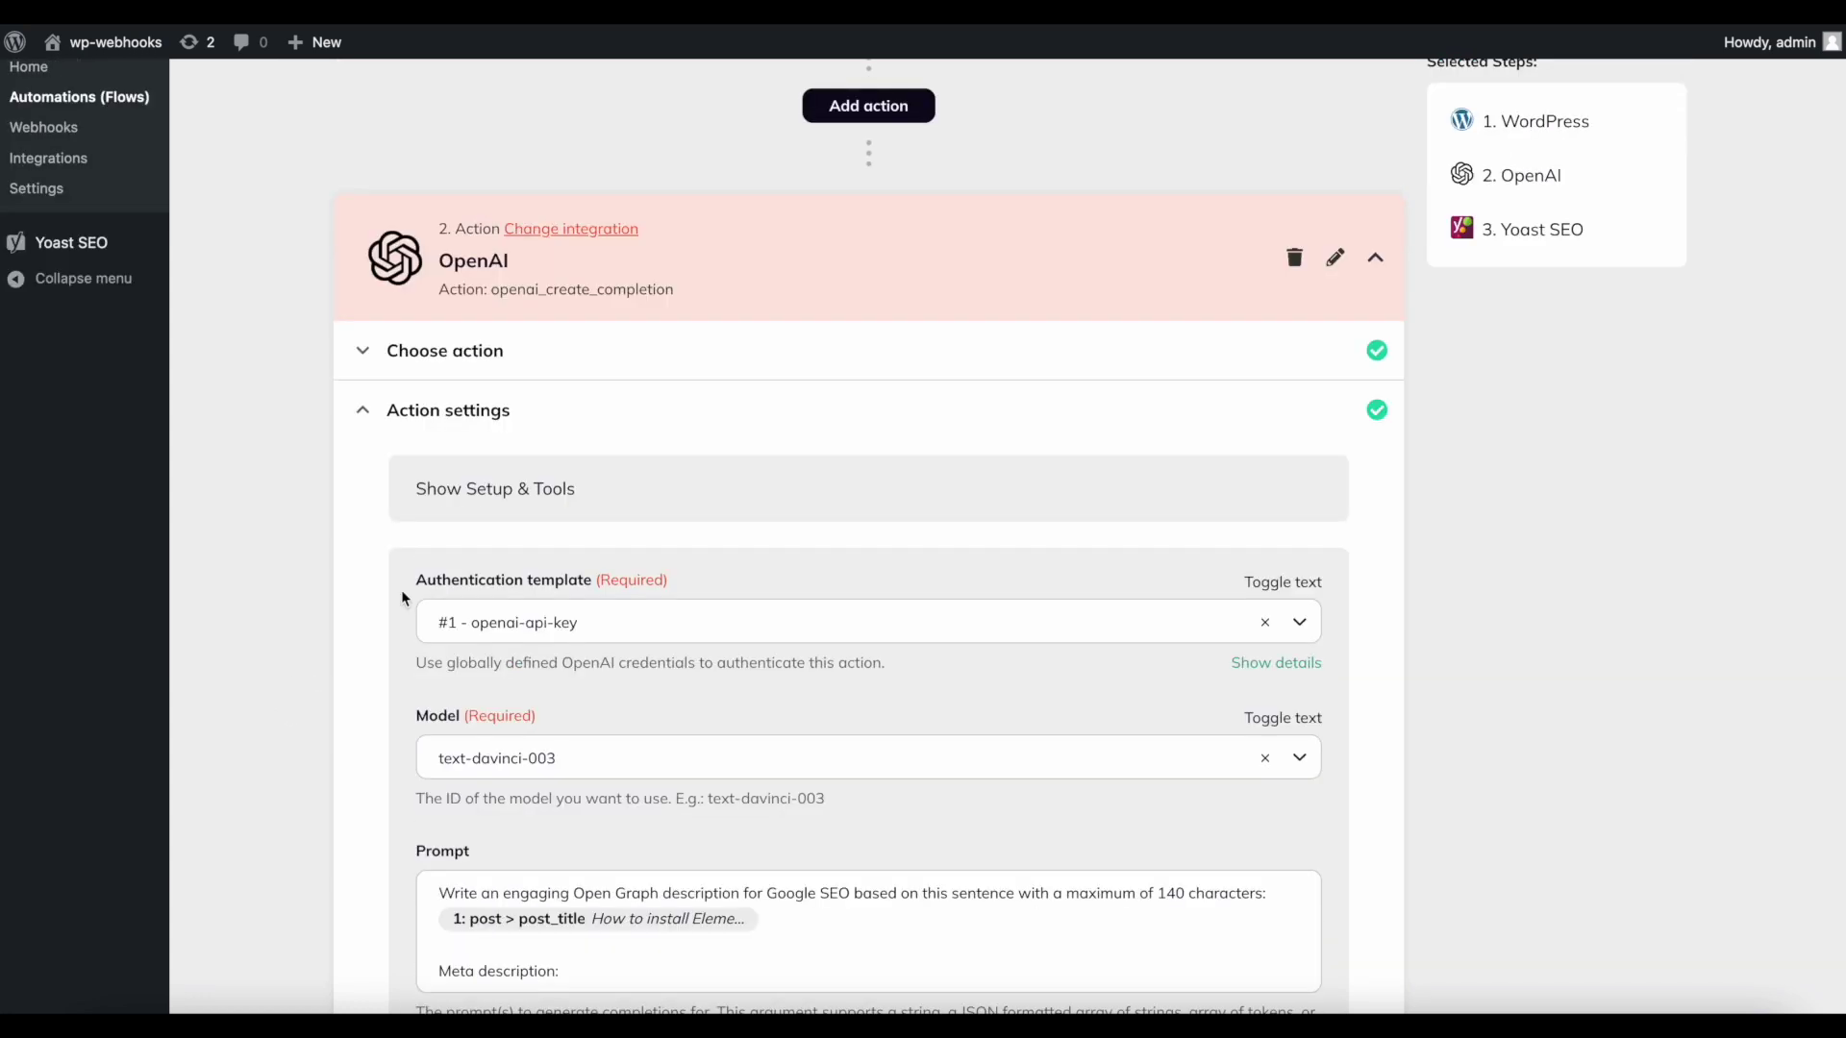
{"action": "left_click", "coordinate": [1236, 408]}
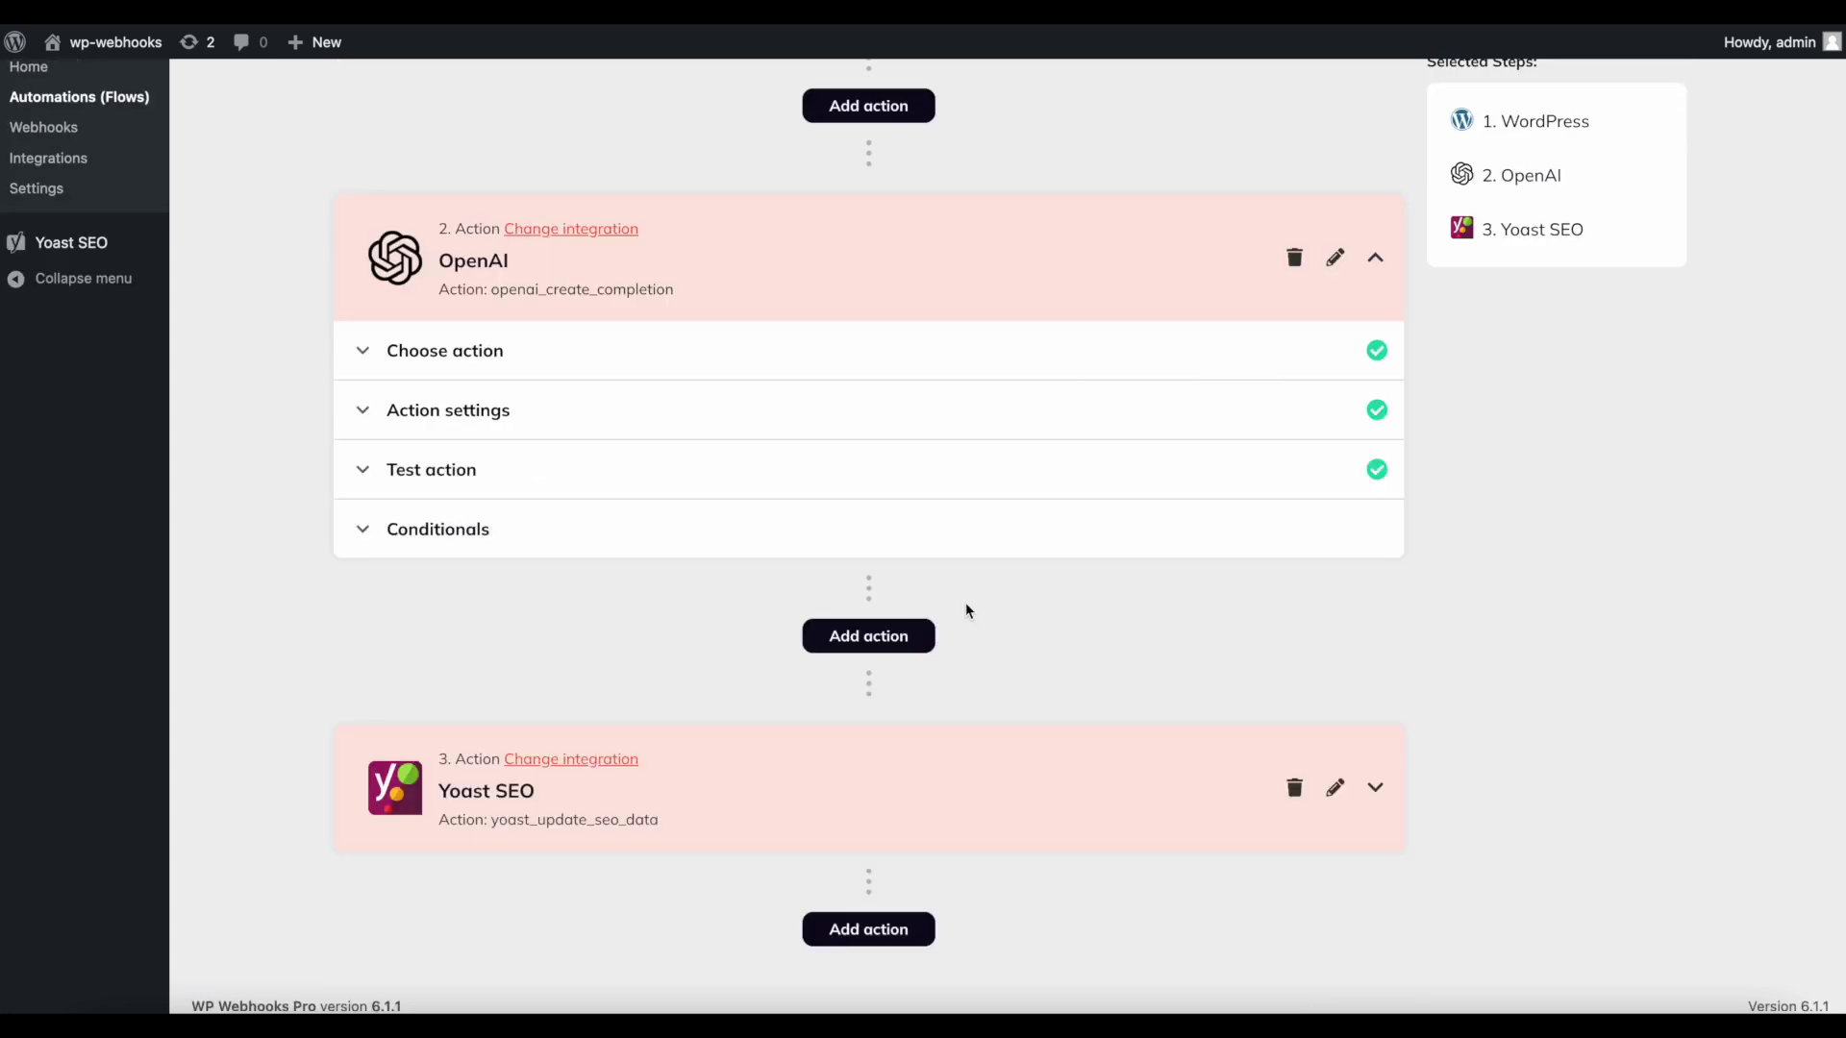
- Open the WP Webhooks Pro integrations separately from the flow and install the WP Webhooks Formatter integration
{"action": "scroll", "coordinate": [1269, 378], "scroll_direction": "up", "scroll_amount": 5}
{"action": "right_click", "coordinate": [884, 174]}
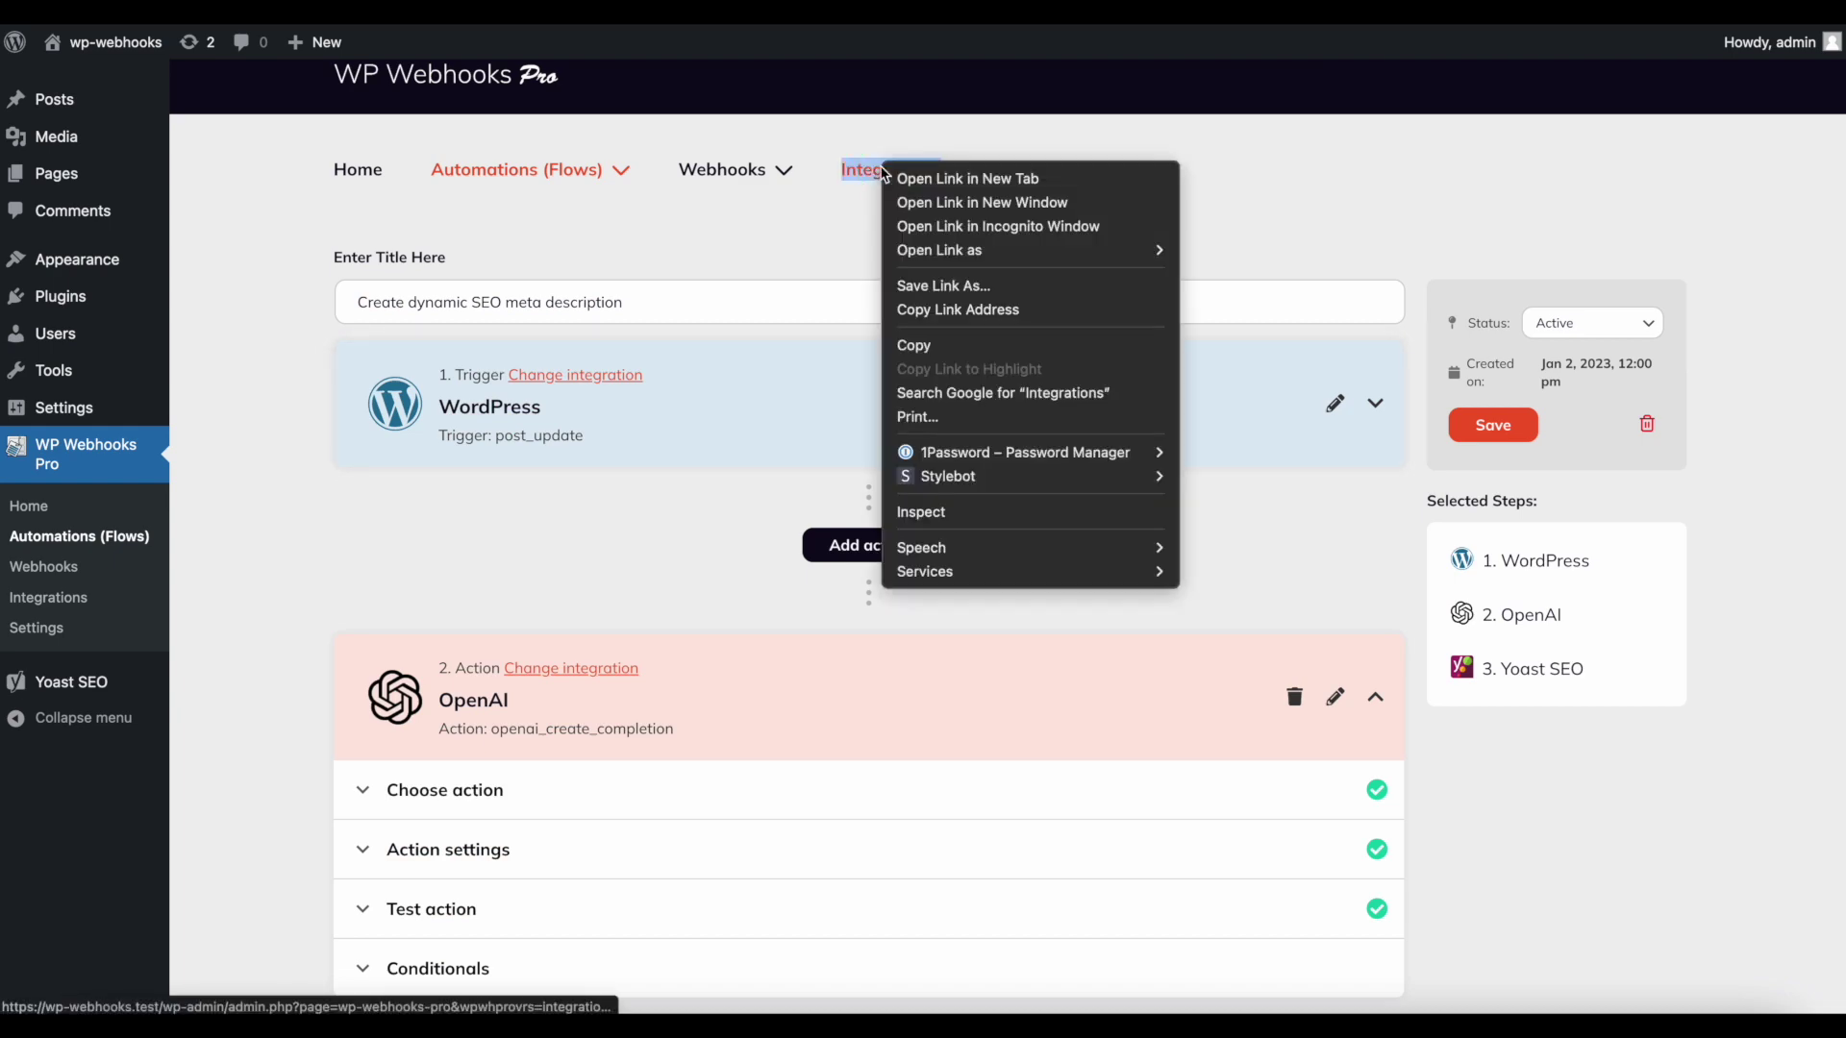
{"action": "left_click", "coordinate": [889, 171]}
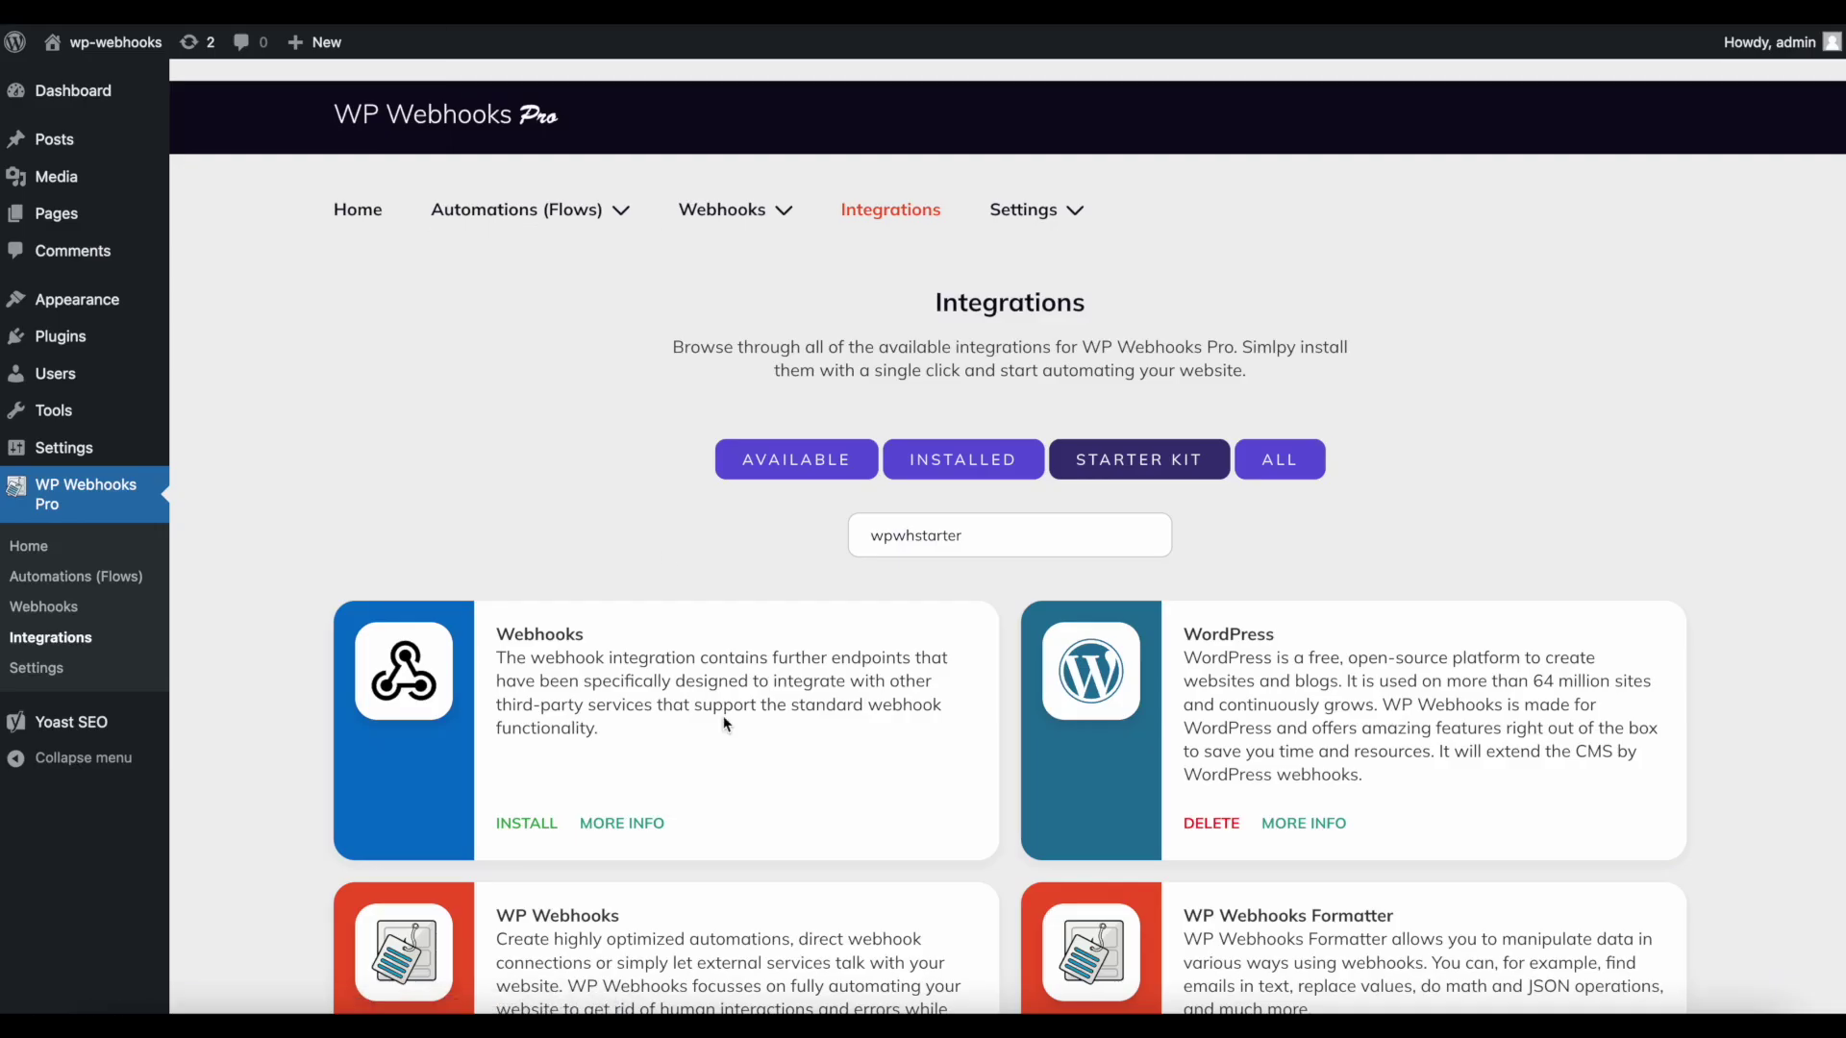
{"action": "scroll", "coordinate": [1241, 895], "scroll_direction": "down", "scroll_amount": 2}
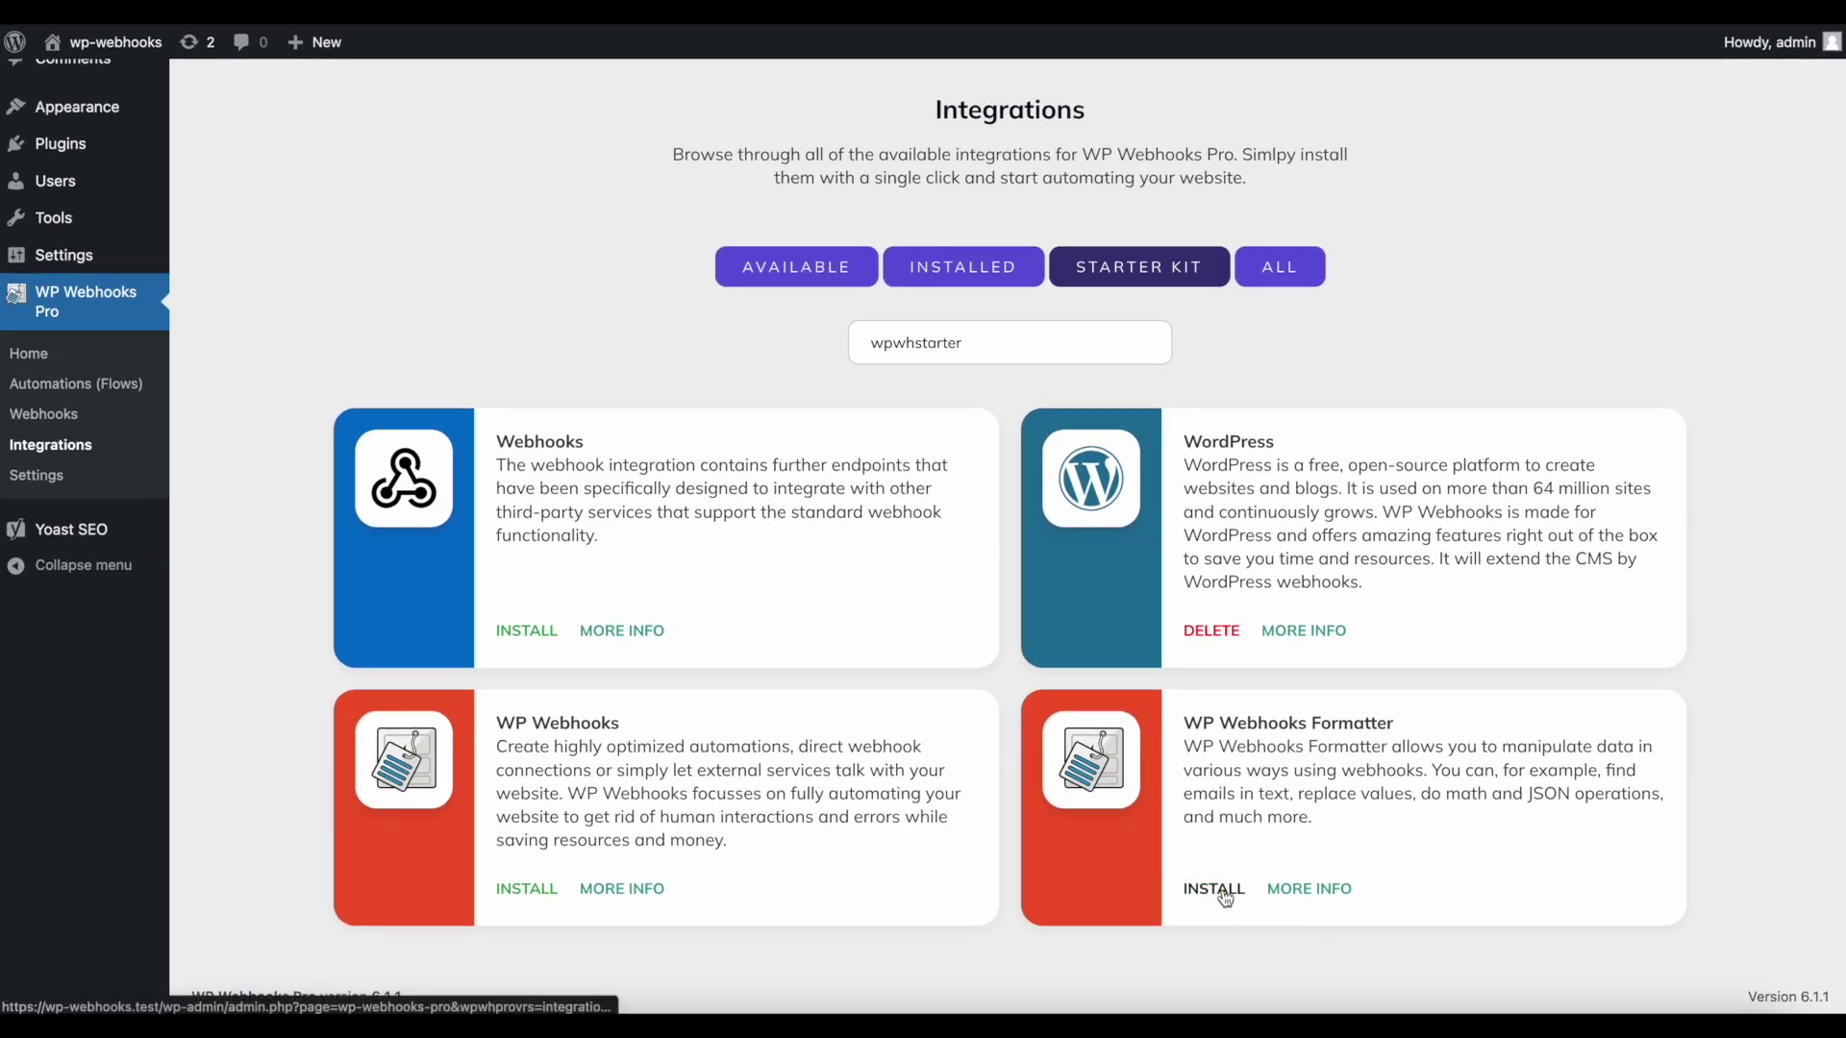
{"action": "left_click", "coordinate": [1232, 888]}
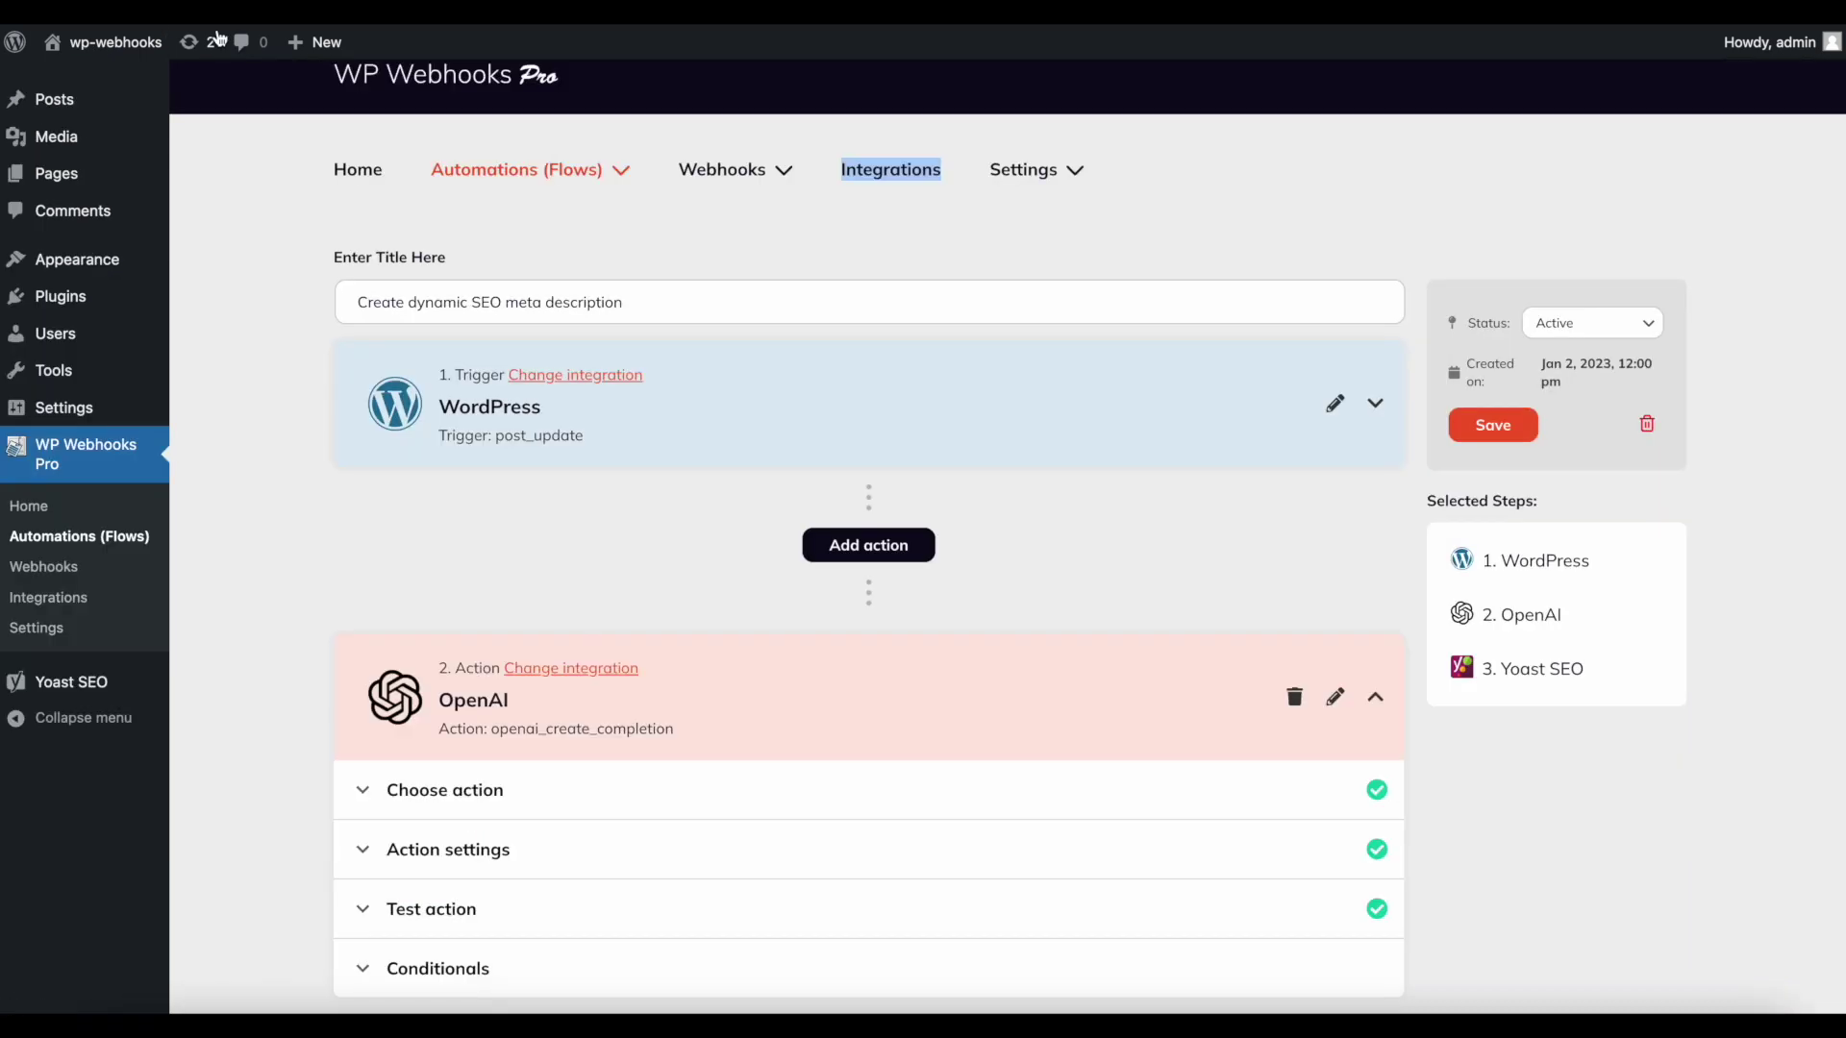
- Return to the flow and add a WP Webhooks Formatter action between the OpenAI and Yoast SEO actions
{"action": "scroll", "coordinate": [590, 644], "scroll_direction": "down", "scroll_amount": 4}
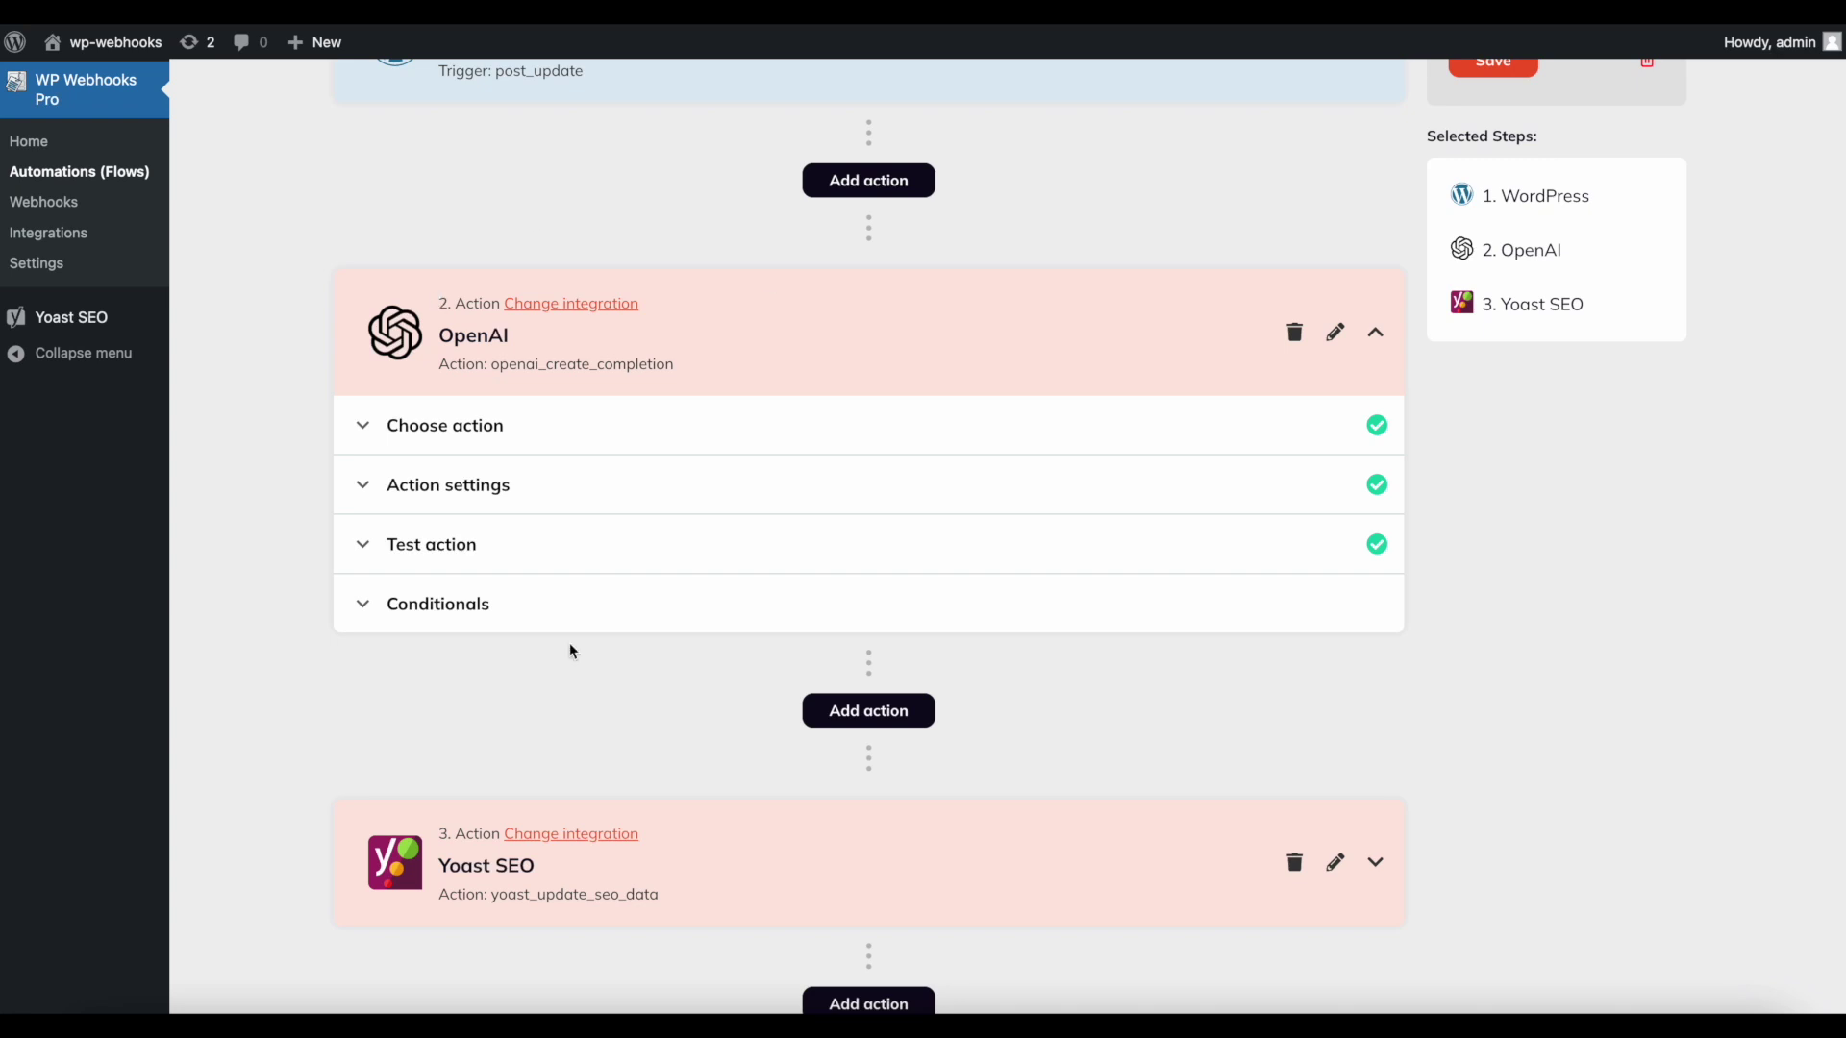
{"action": "scroll", "coordinate": [646, 853], "scroll_direction": "down", "scroll_amount": 1}
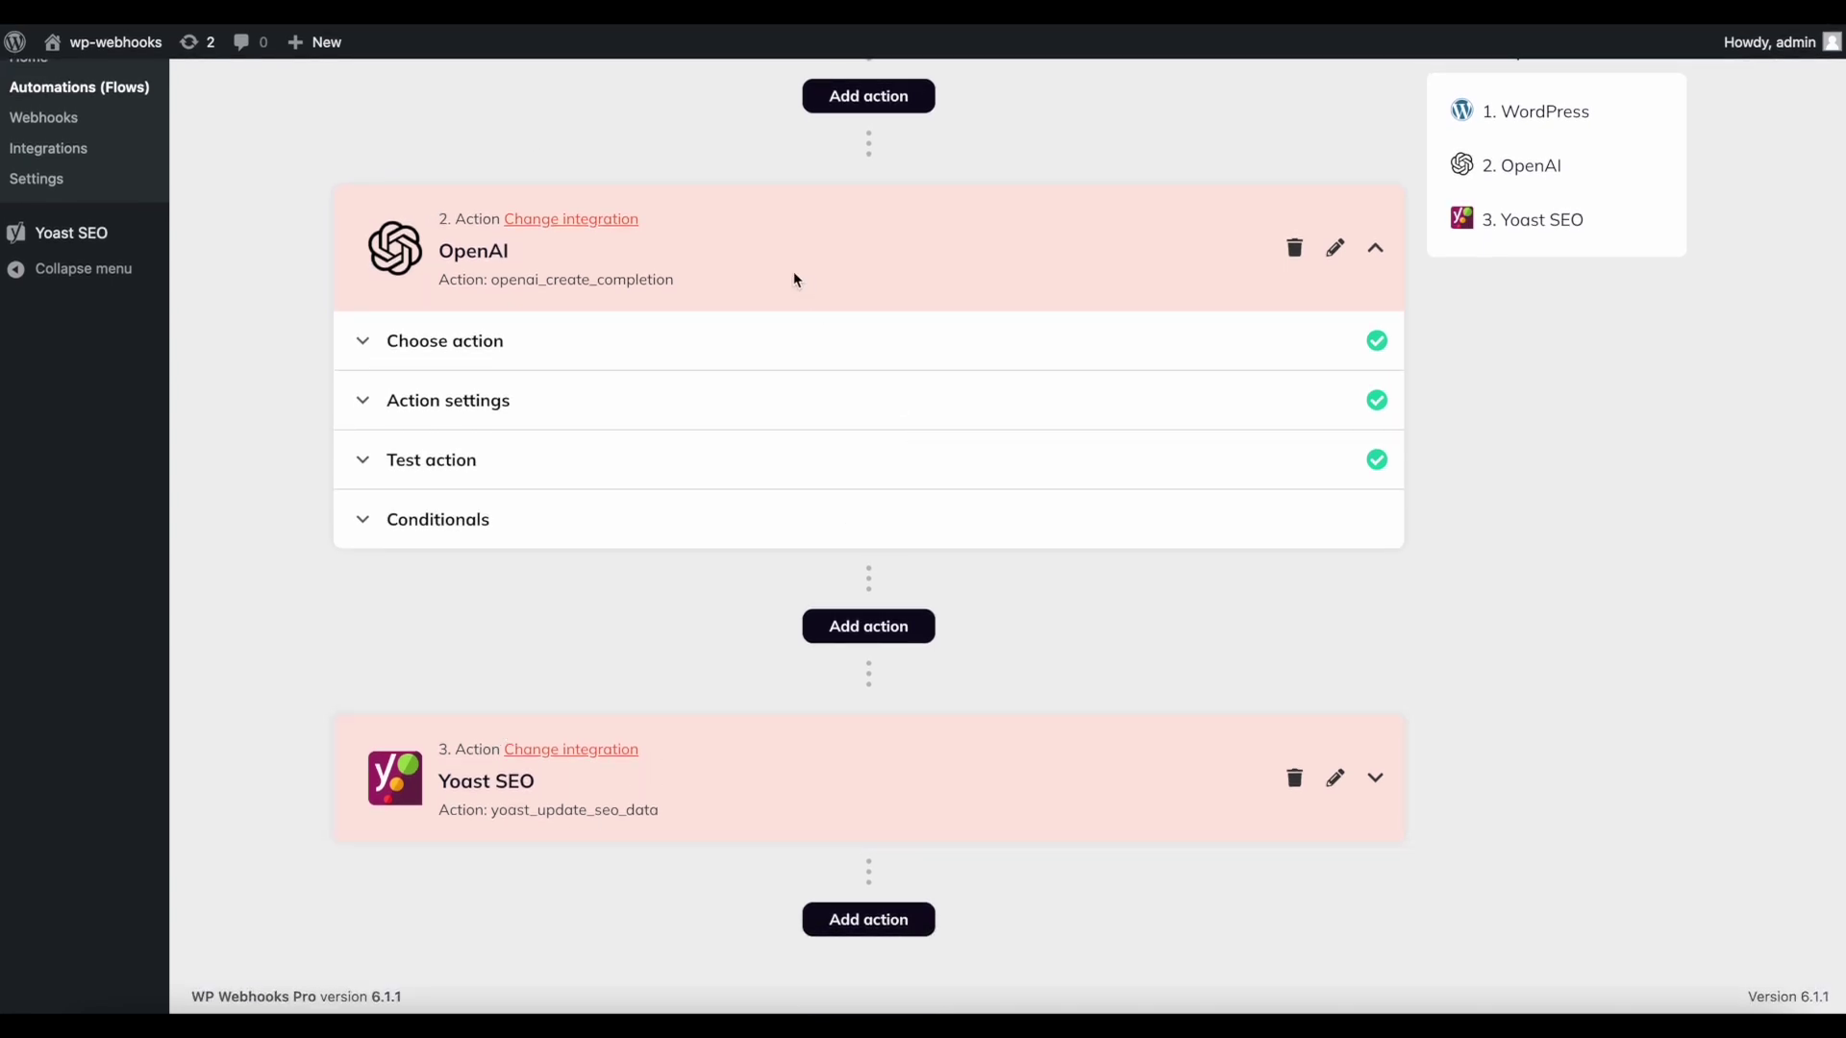
{"action": "left_click", "coordinate": [1377, 252]}
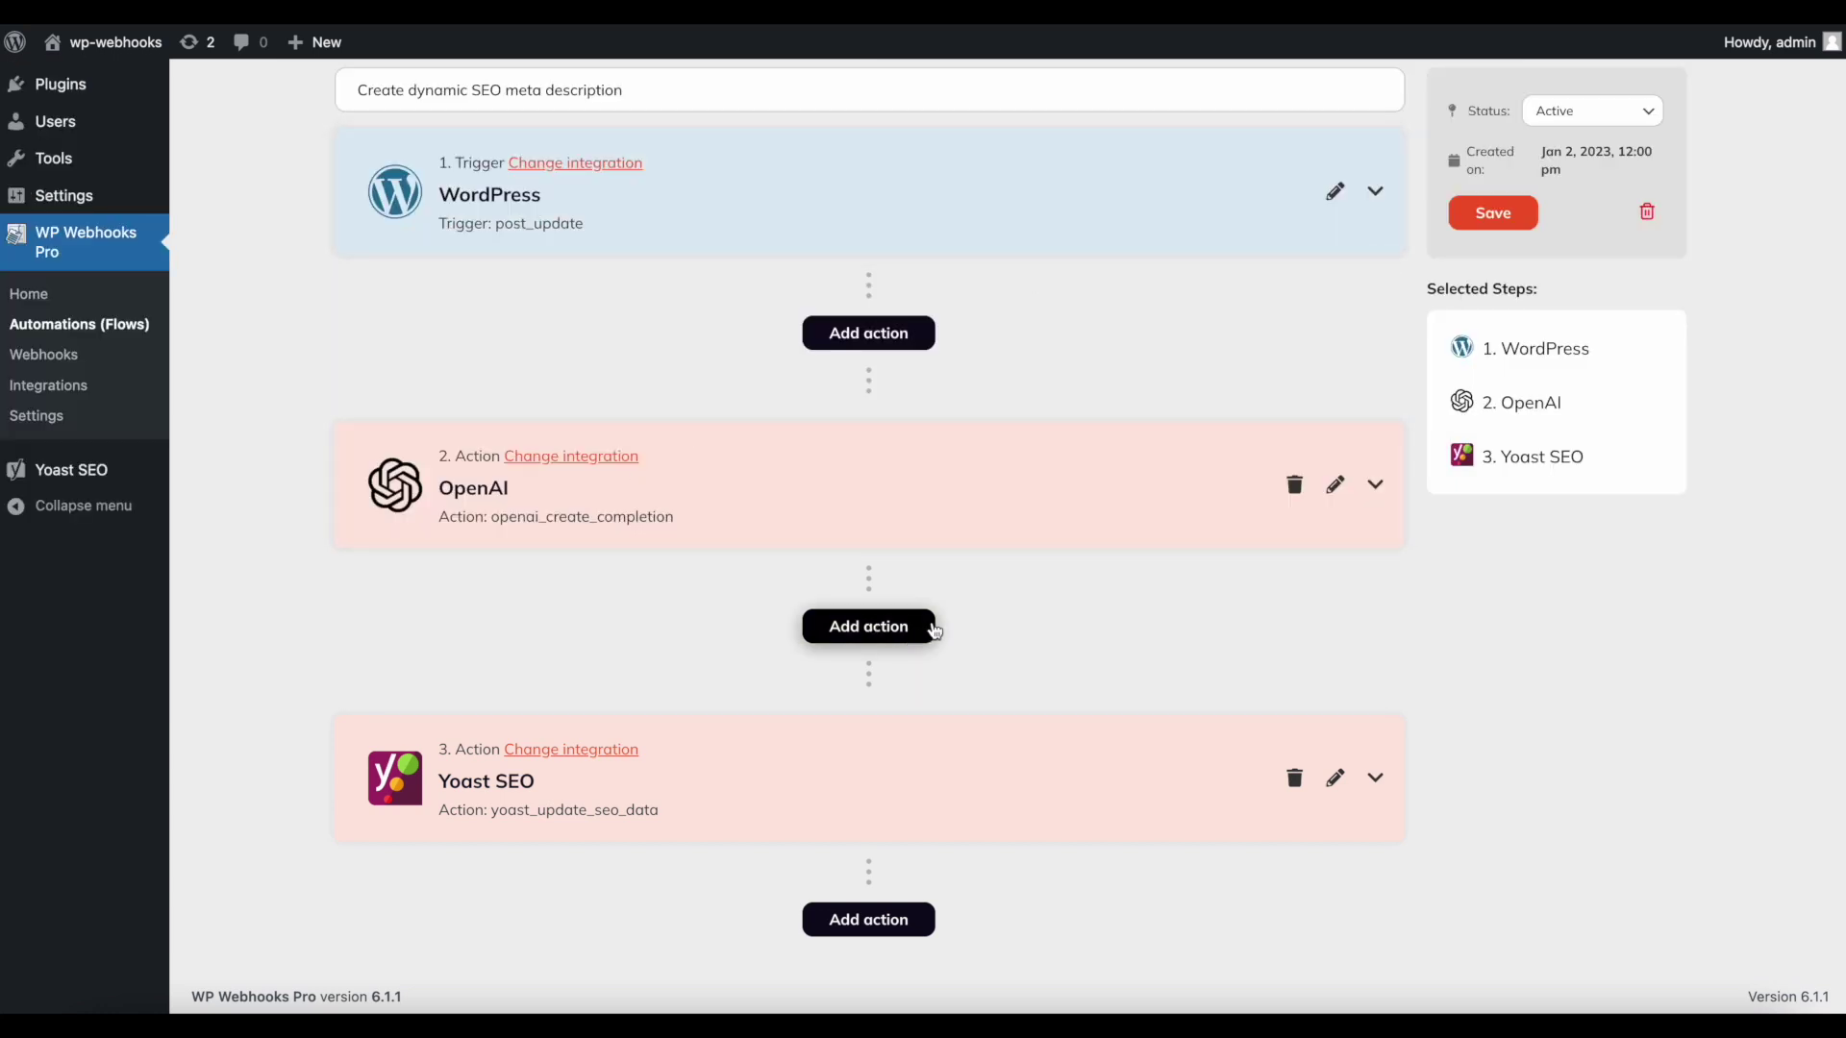
{"action": "left_click", "coordinate": [854, 627]}
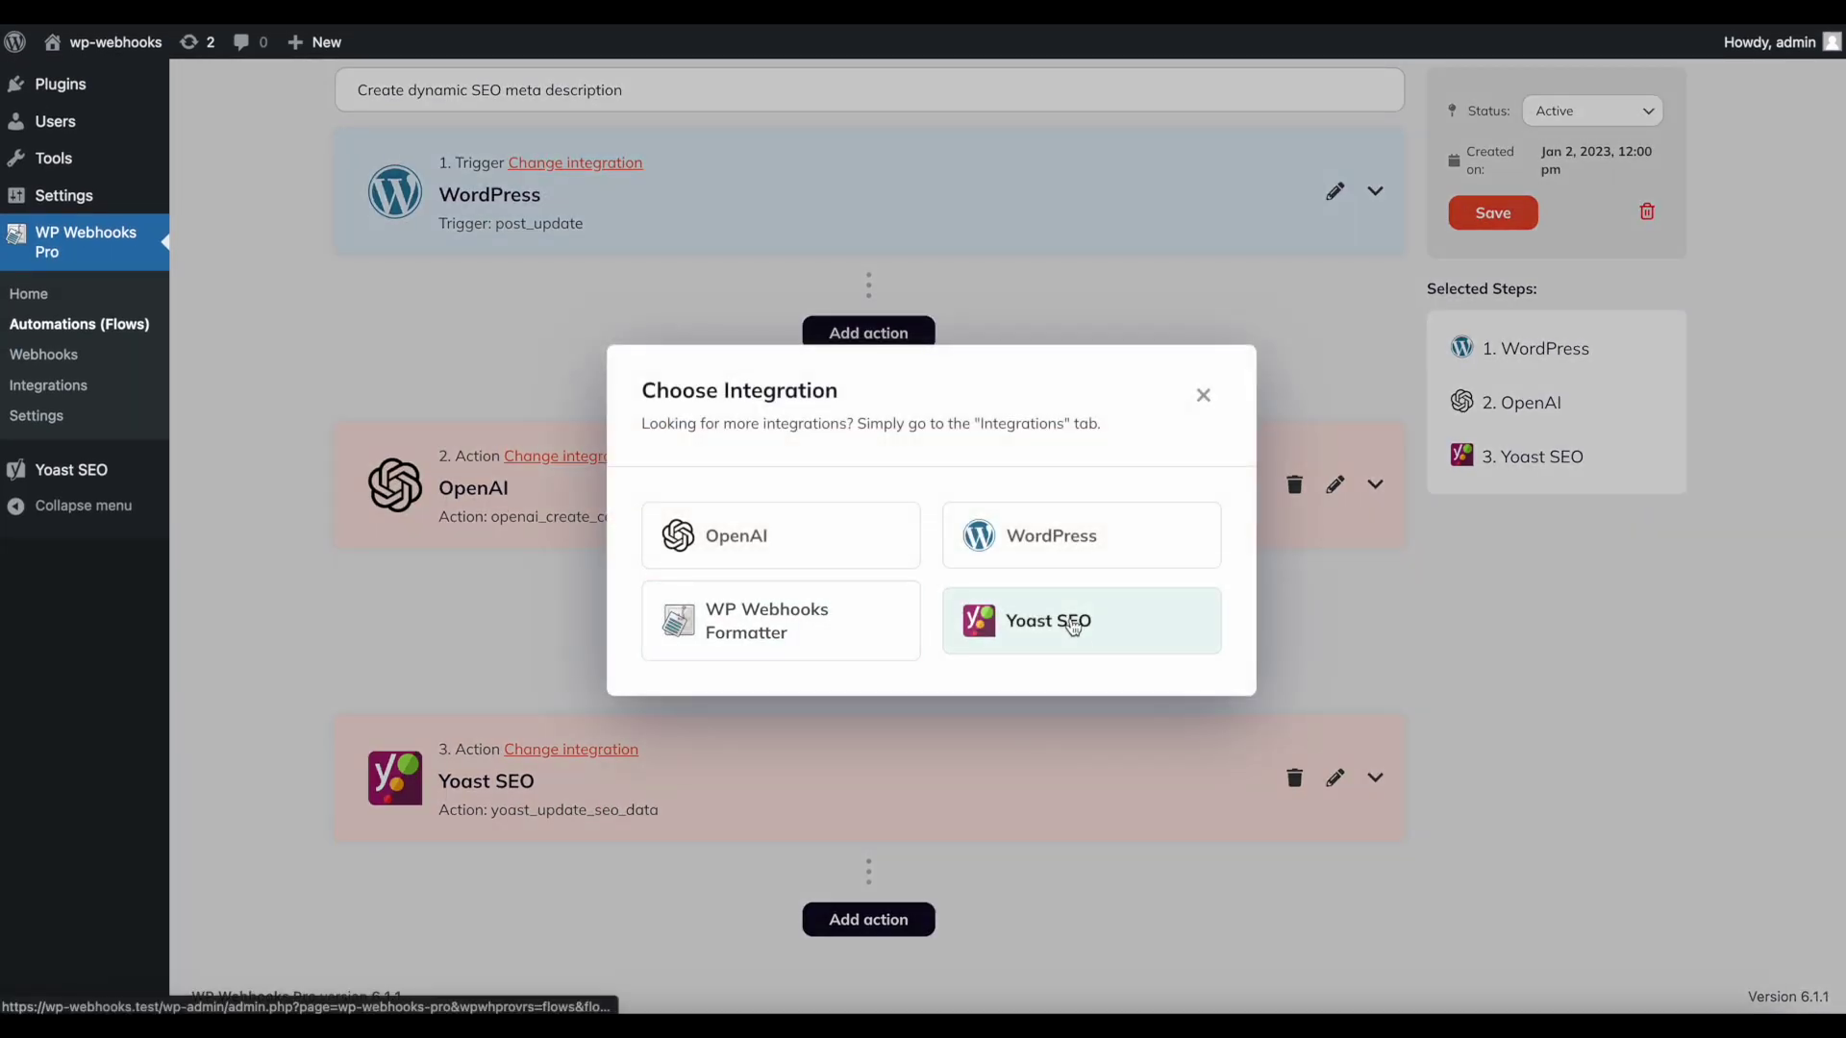
{"action": "left_click", "coordinate": [792, 628]}
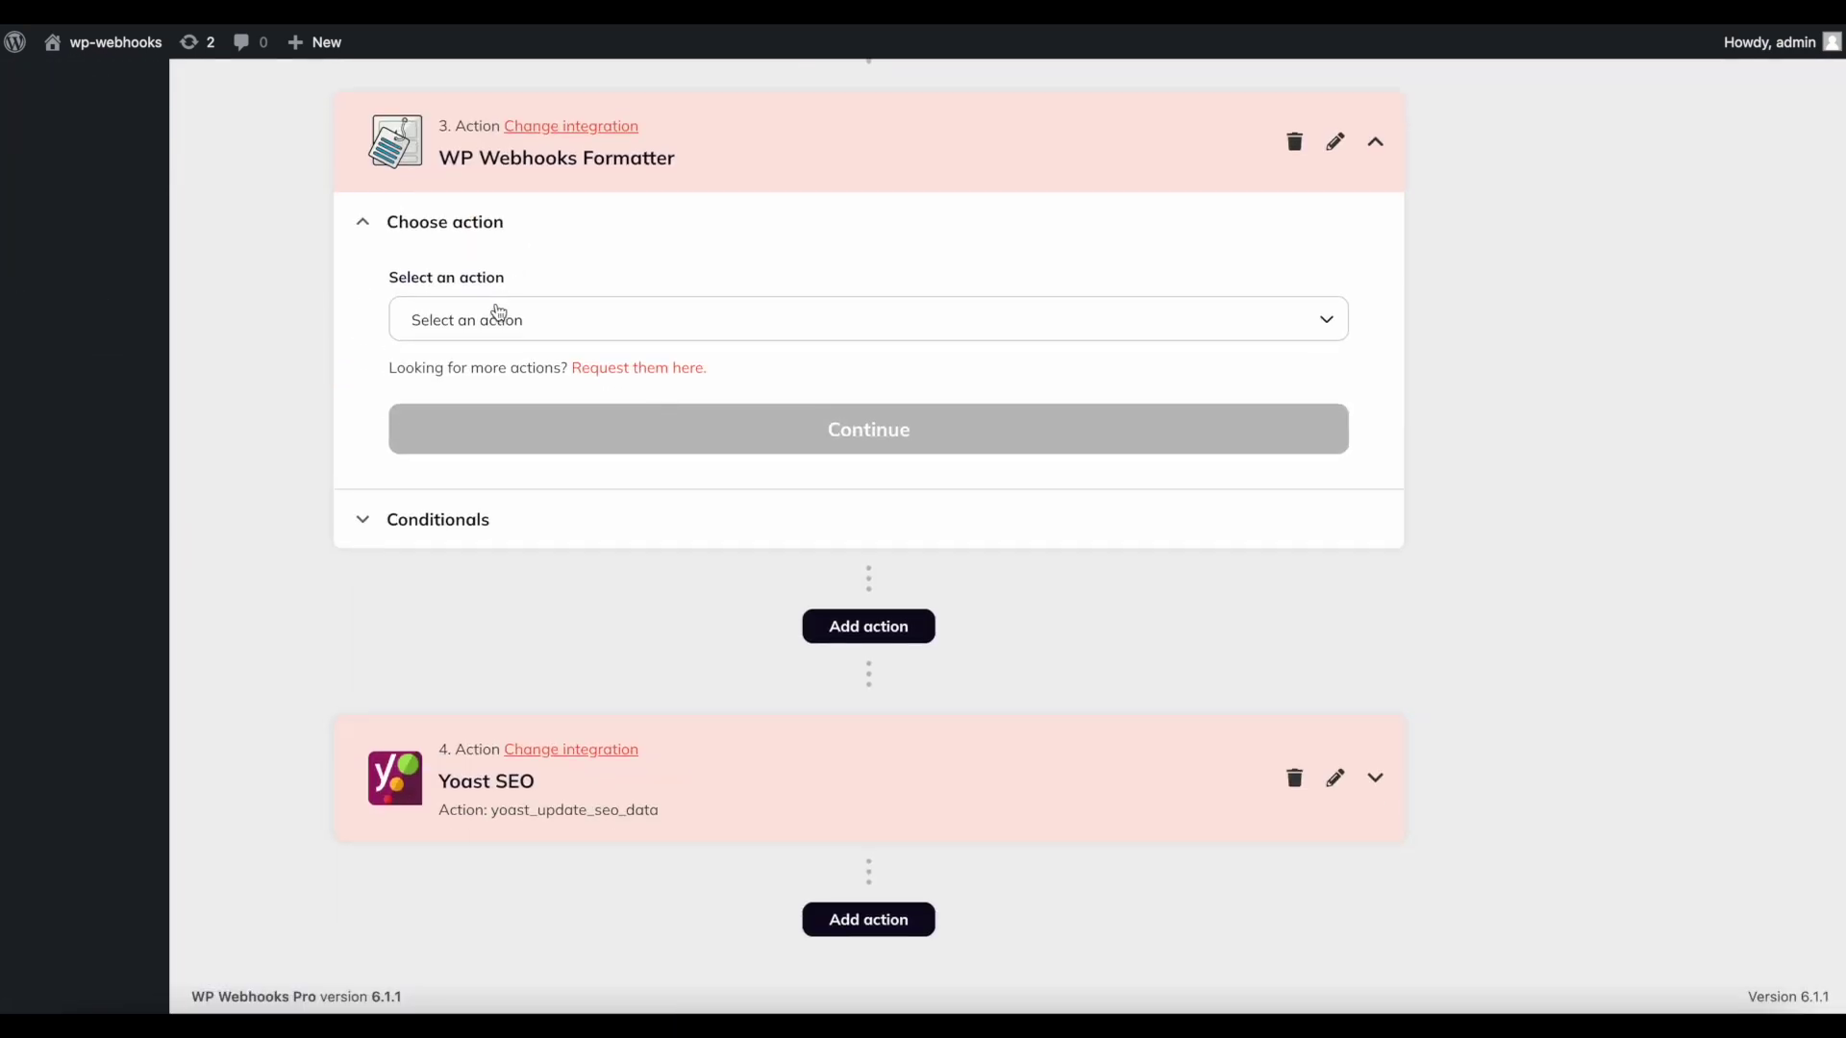
- Choose "Text trim character" as the Formatter action and continue to its settings
{"action": "left_click", "coordinate": [496, 318]}
{"action": "left_click", "coordinate": [492, 389]}
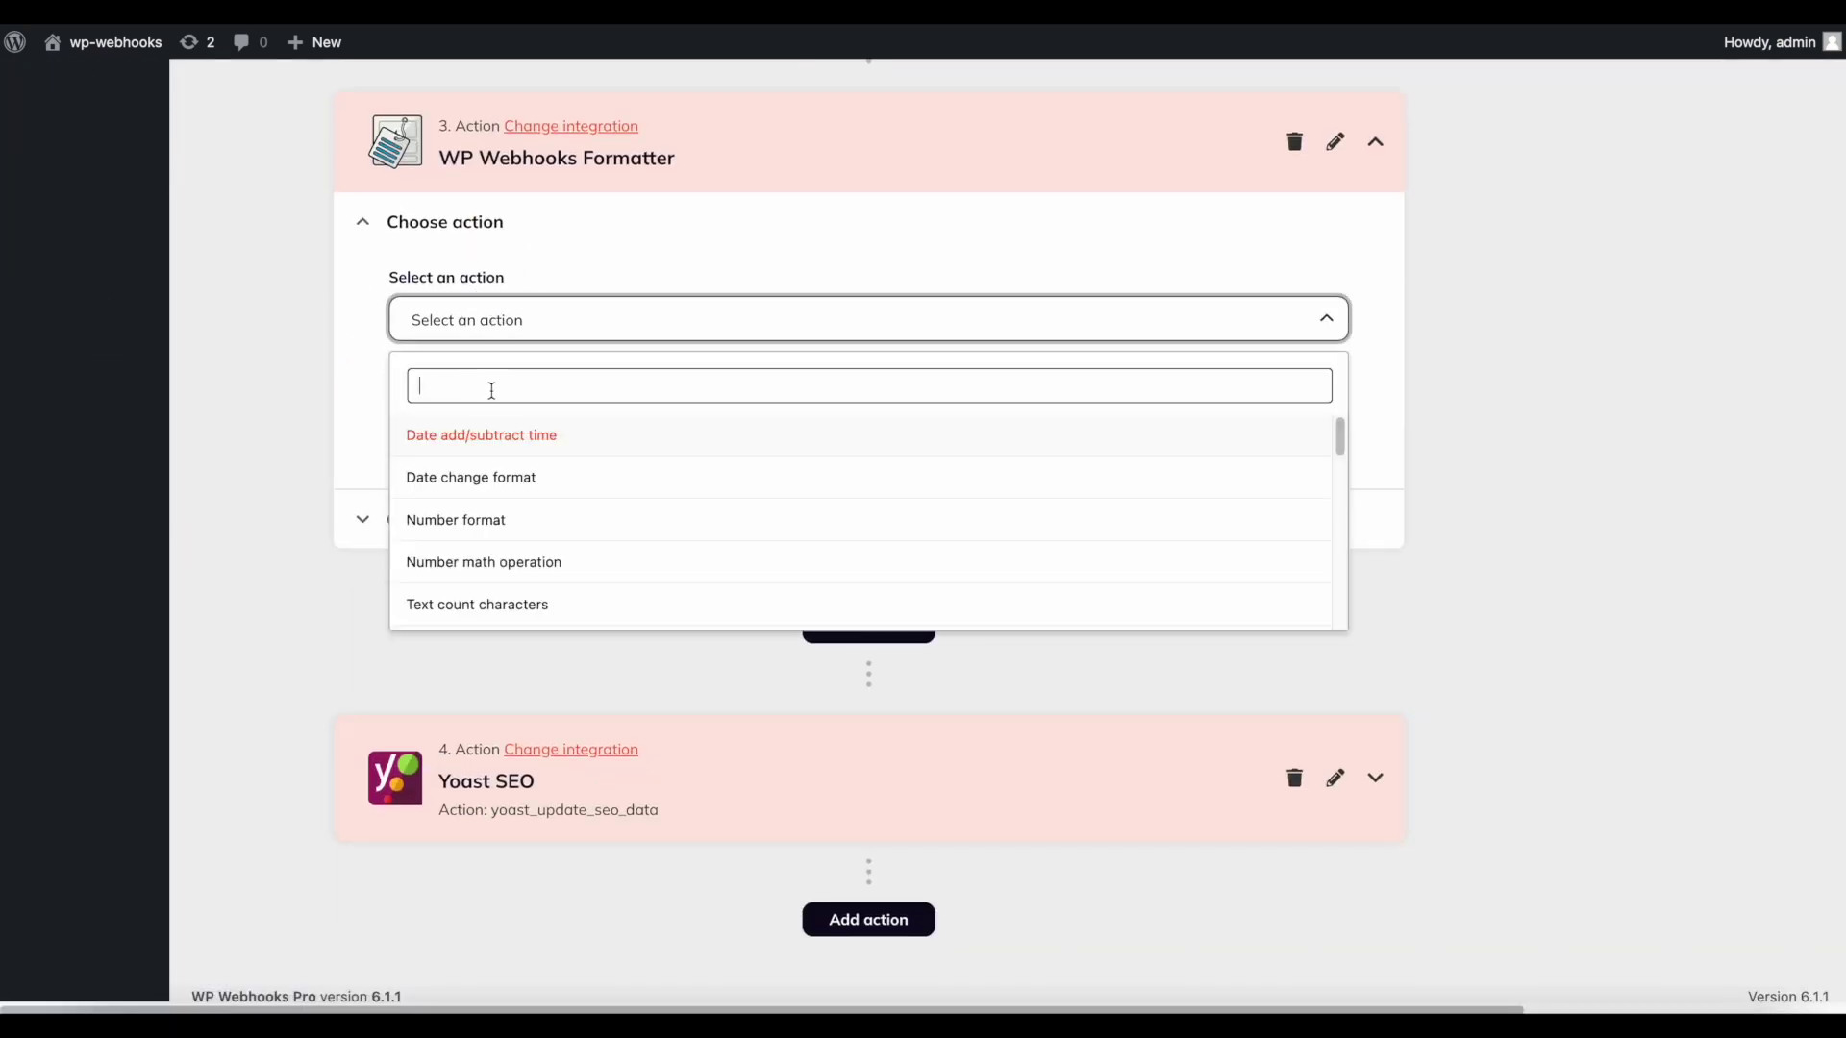
{"action": "type", "text": "trim"}
{"action": "left_click", "coordinate": [515, 444]}
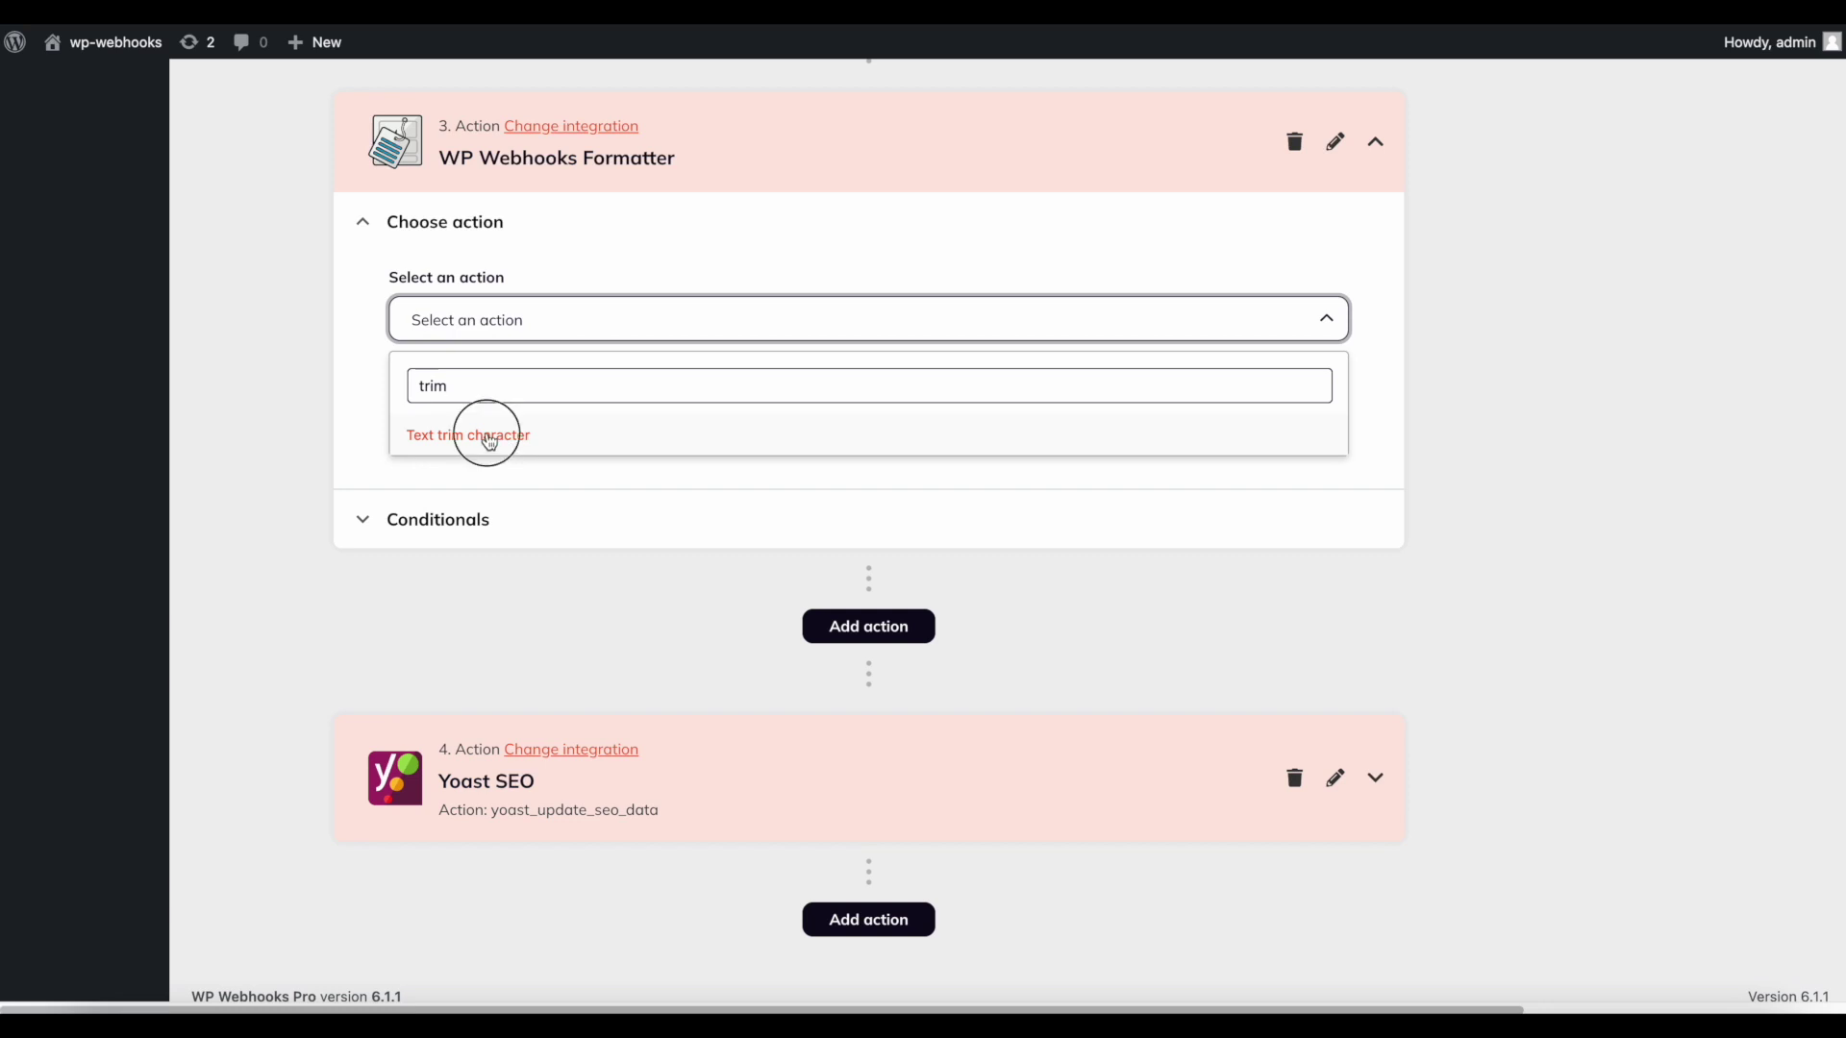
{"action": "left_click", "coordinate": [528, 459]}
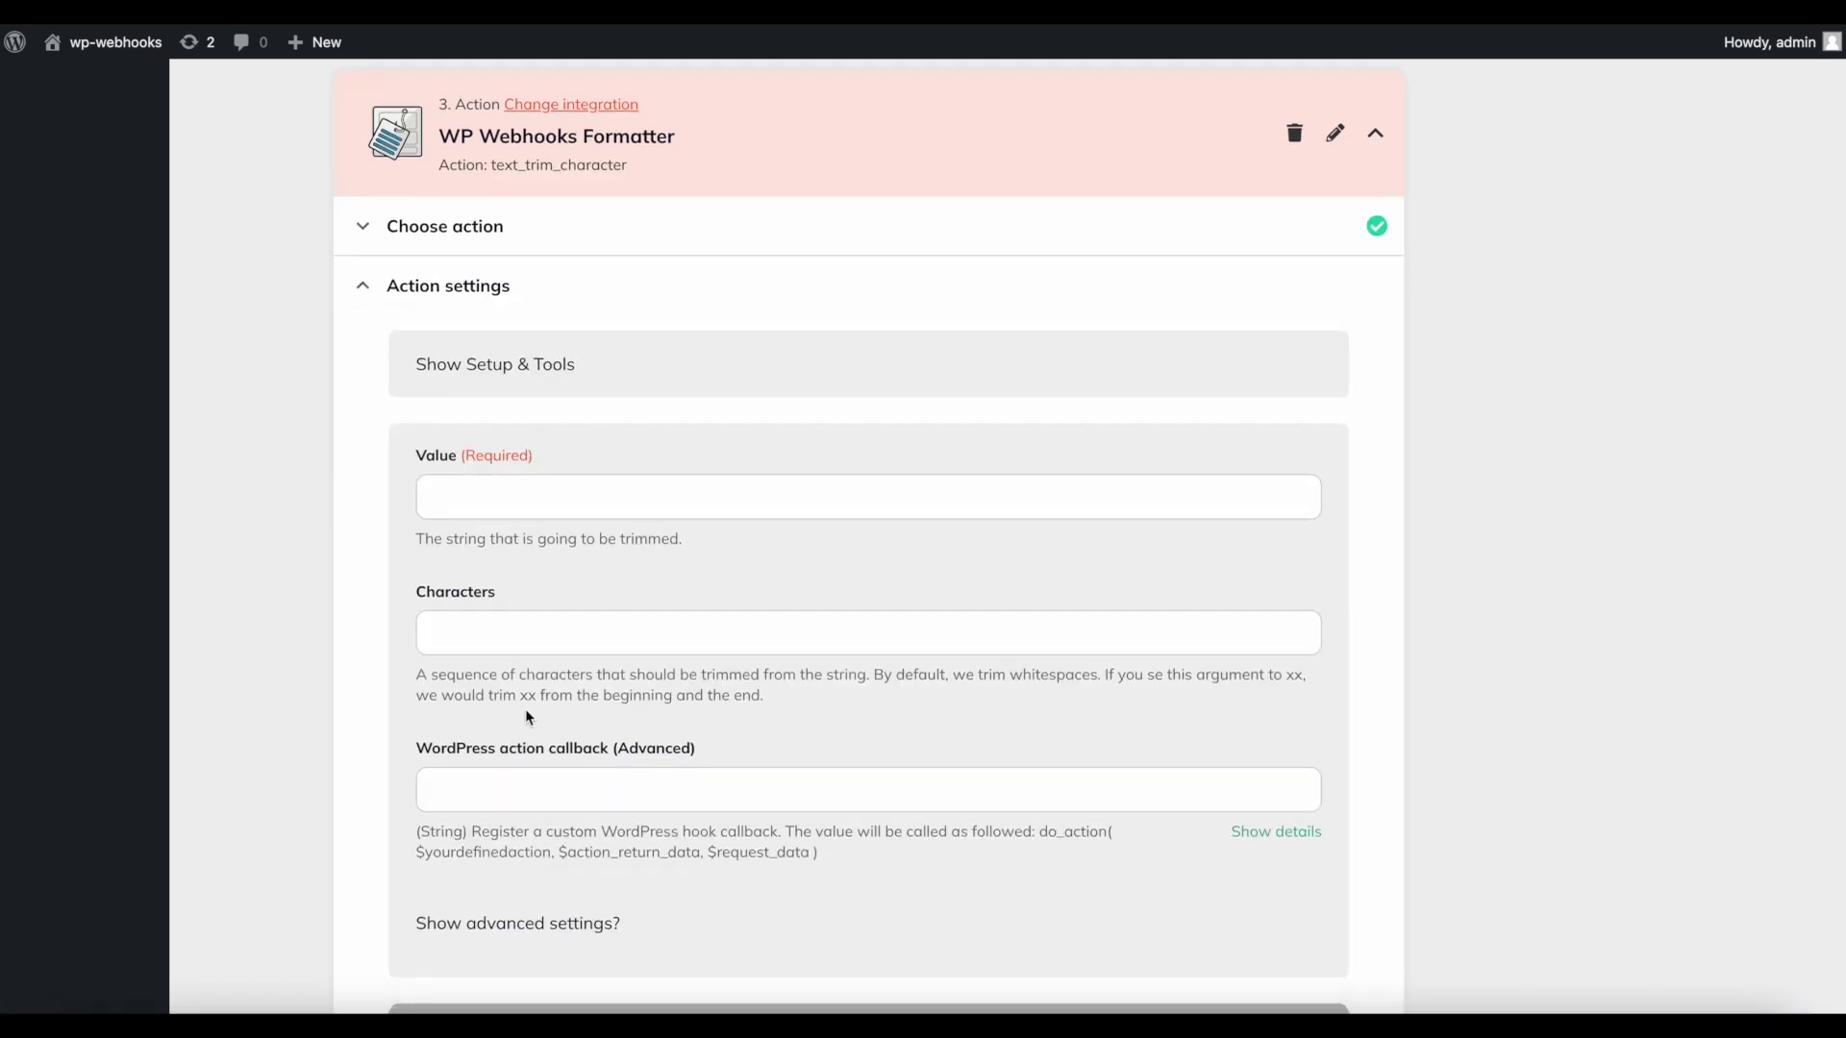
- Set the trim characters to a space and a double quotation mark, use OpenAI's data > choices > 0 > text as the value, and save the fields
{"action": "left_click", "coordinate": [425, 629]}
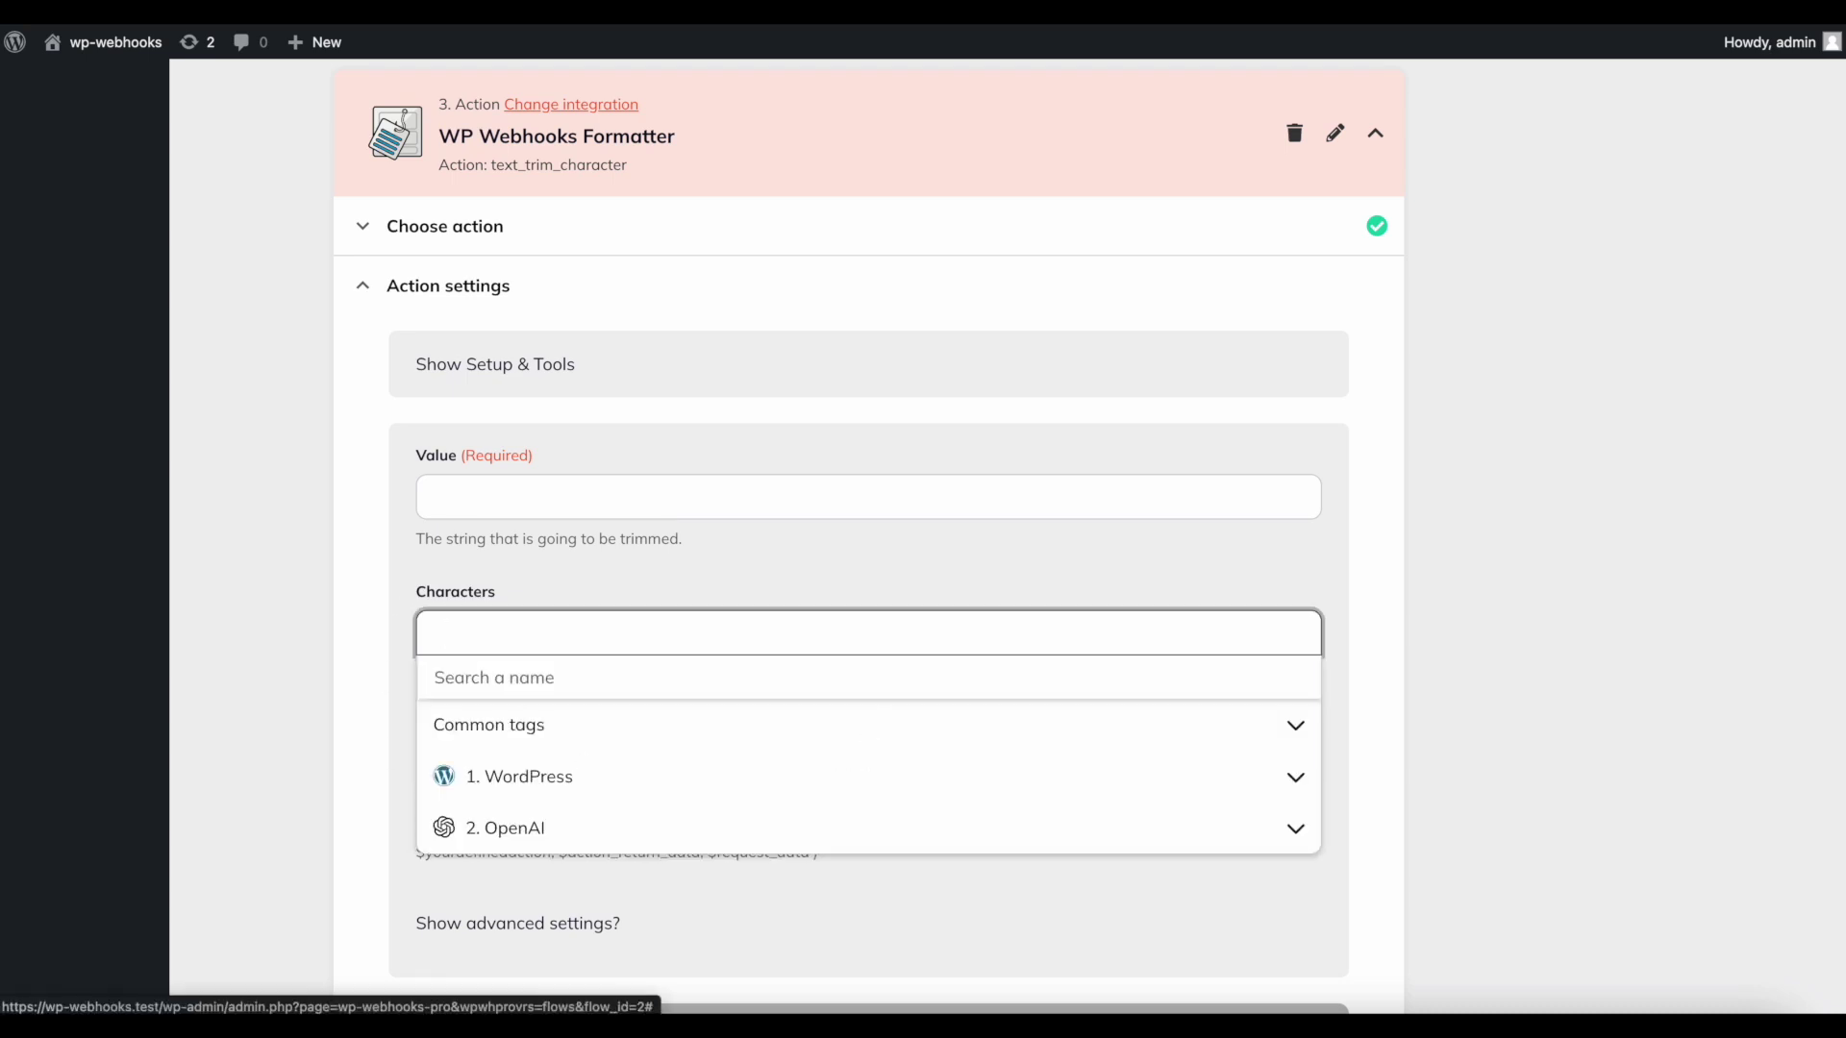
{"action": "left_click", "coordinate": [380, 572]}
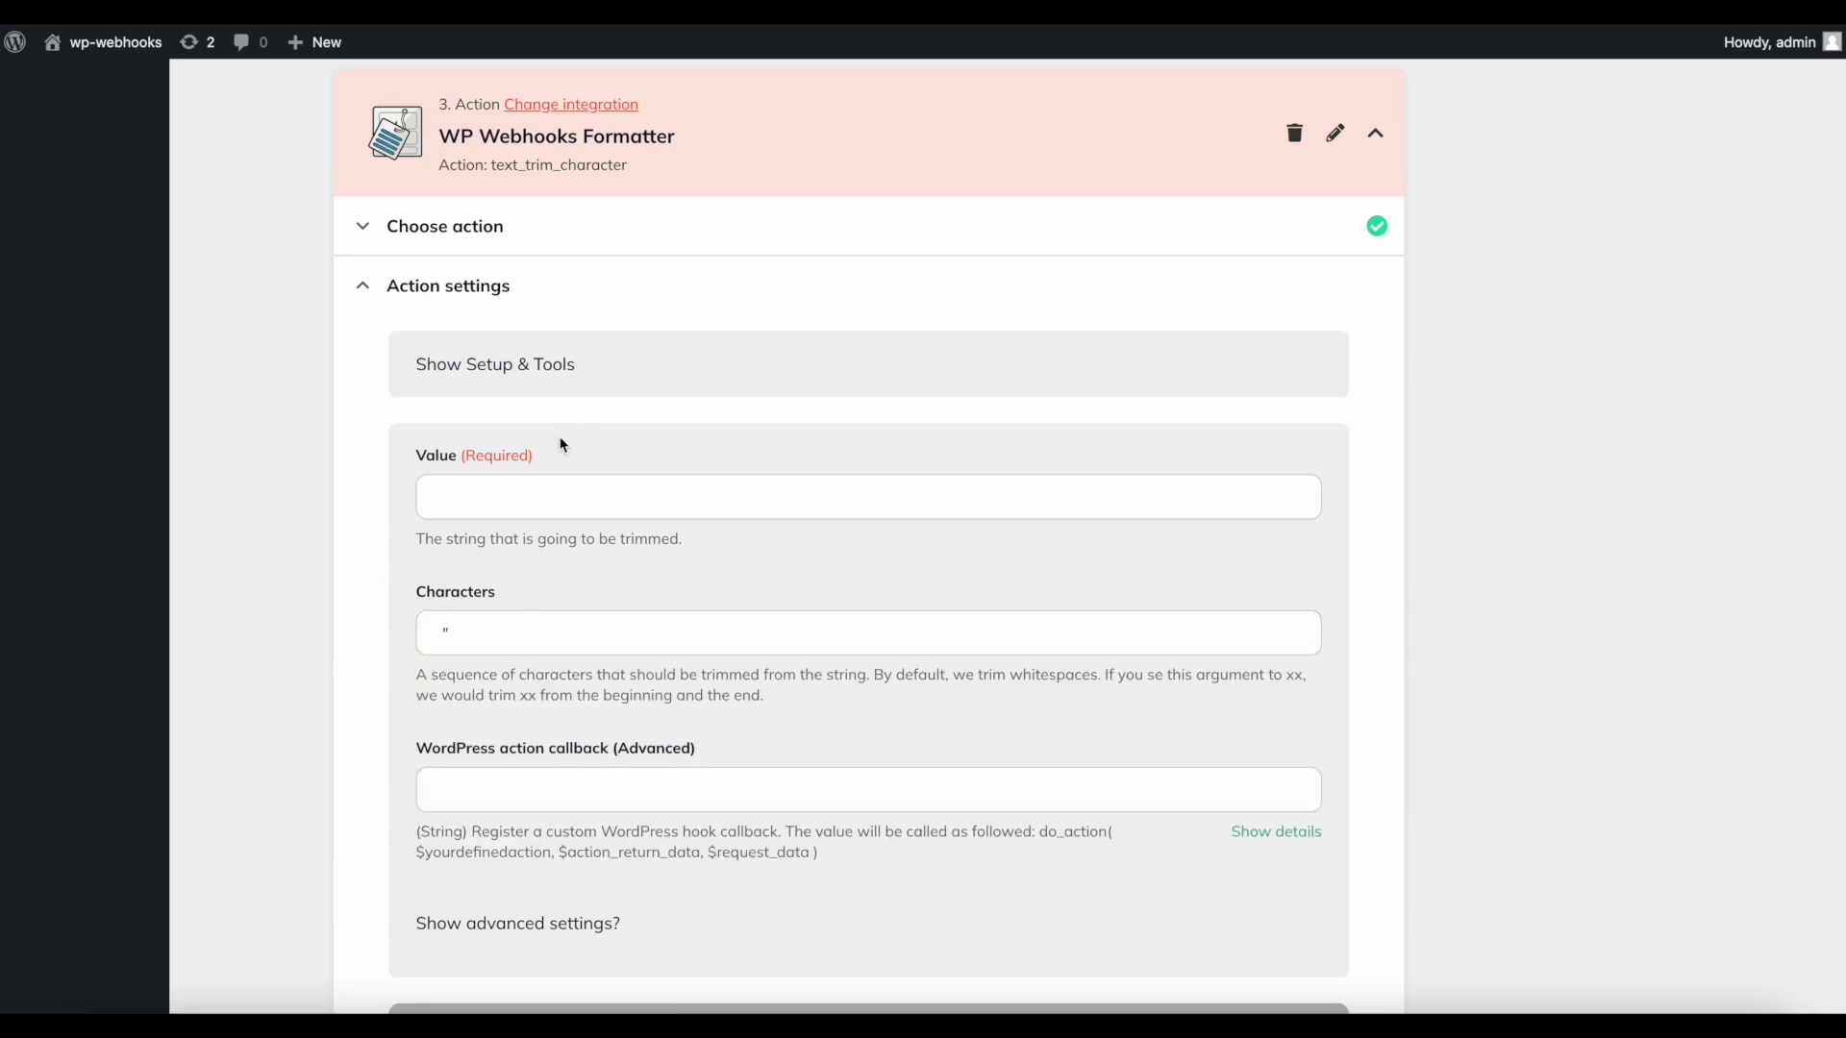
{"action": "left_click", "coordinate": [487, 490]}
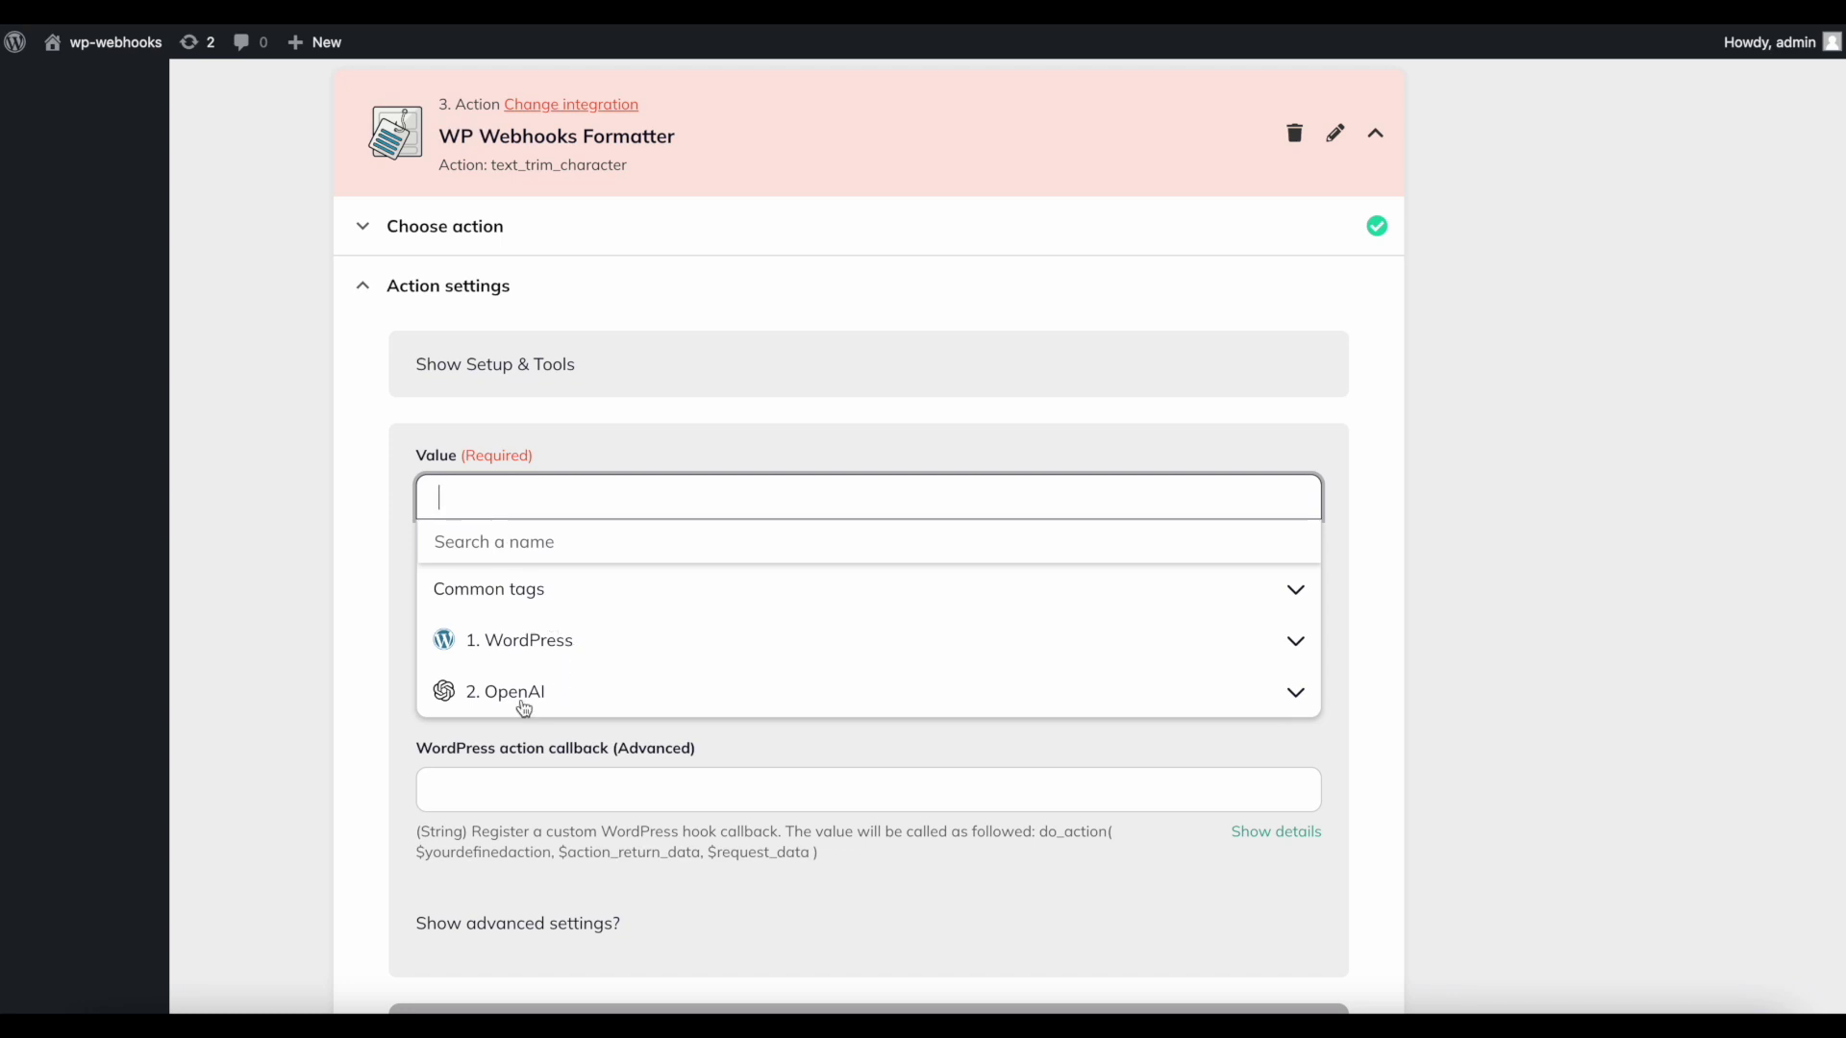
{"action": "left_click", "coordinate": [506, 694]}
{"action": "scroll", "coordinate": [536, 810], "scroll_direction": "down", "scroll_amount": 5}
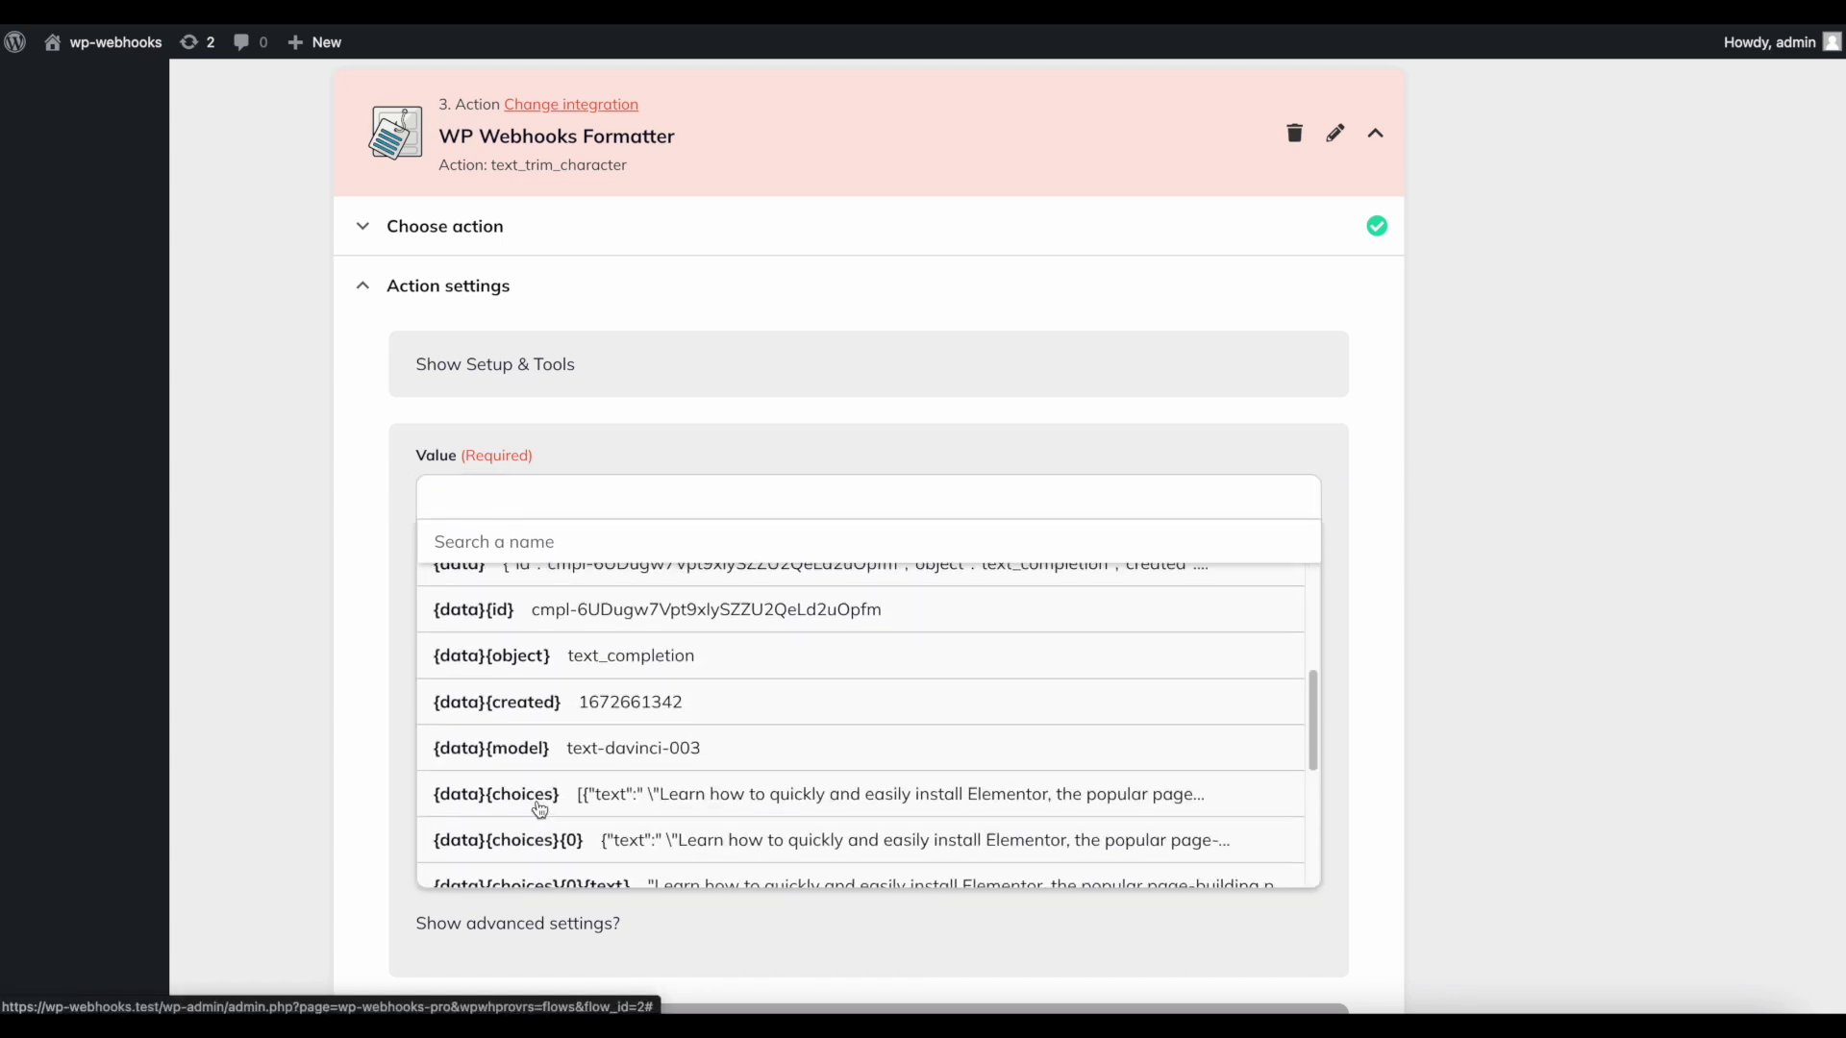
{"action": "left_click", "coordinate": [607, 775]}
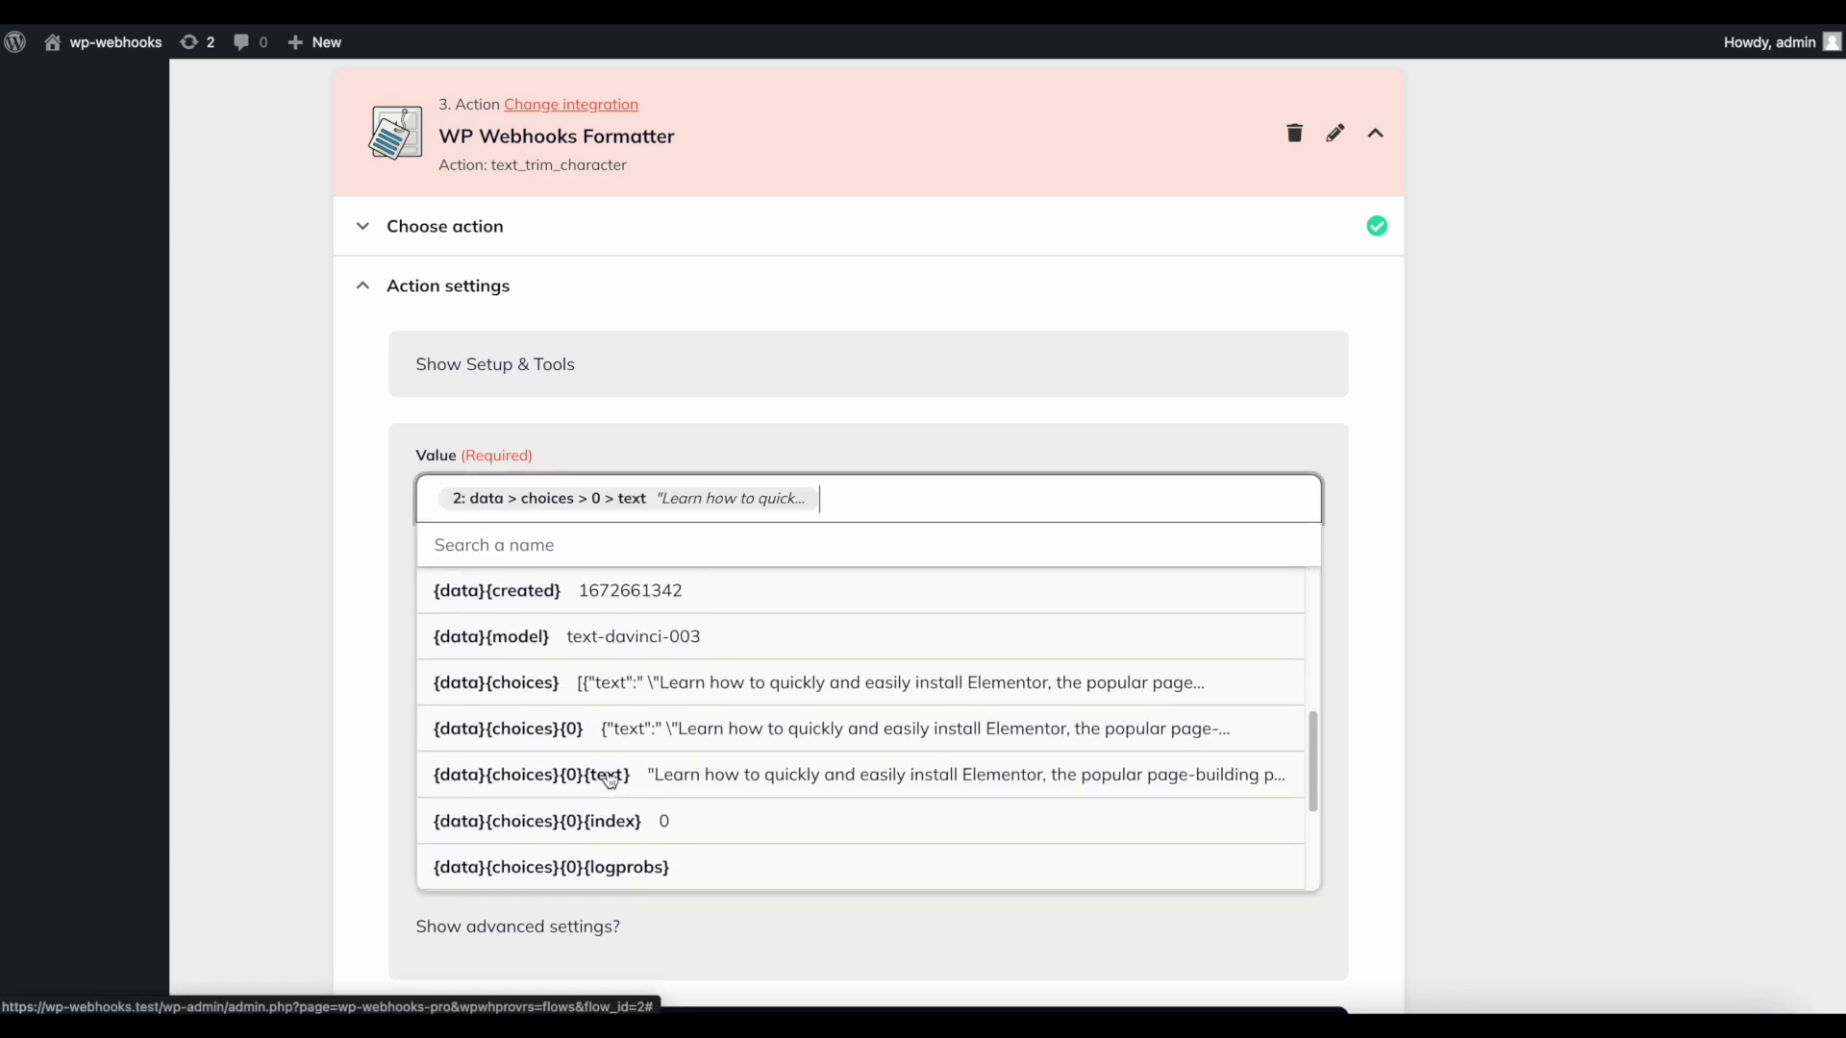
{"action": "left_click", "coordinate": [375, 711]}
{"action": "scroll", "coordinate": [375, 716], "scroll_direction": "down", "scroll_amount": 3}
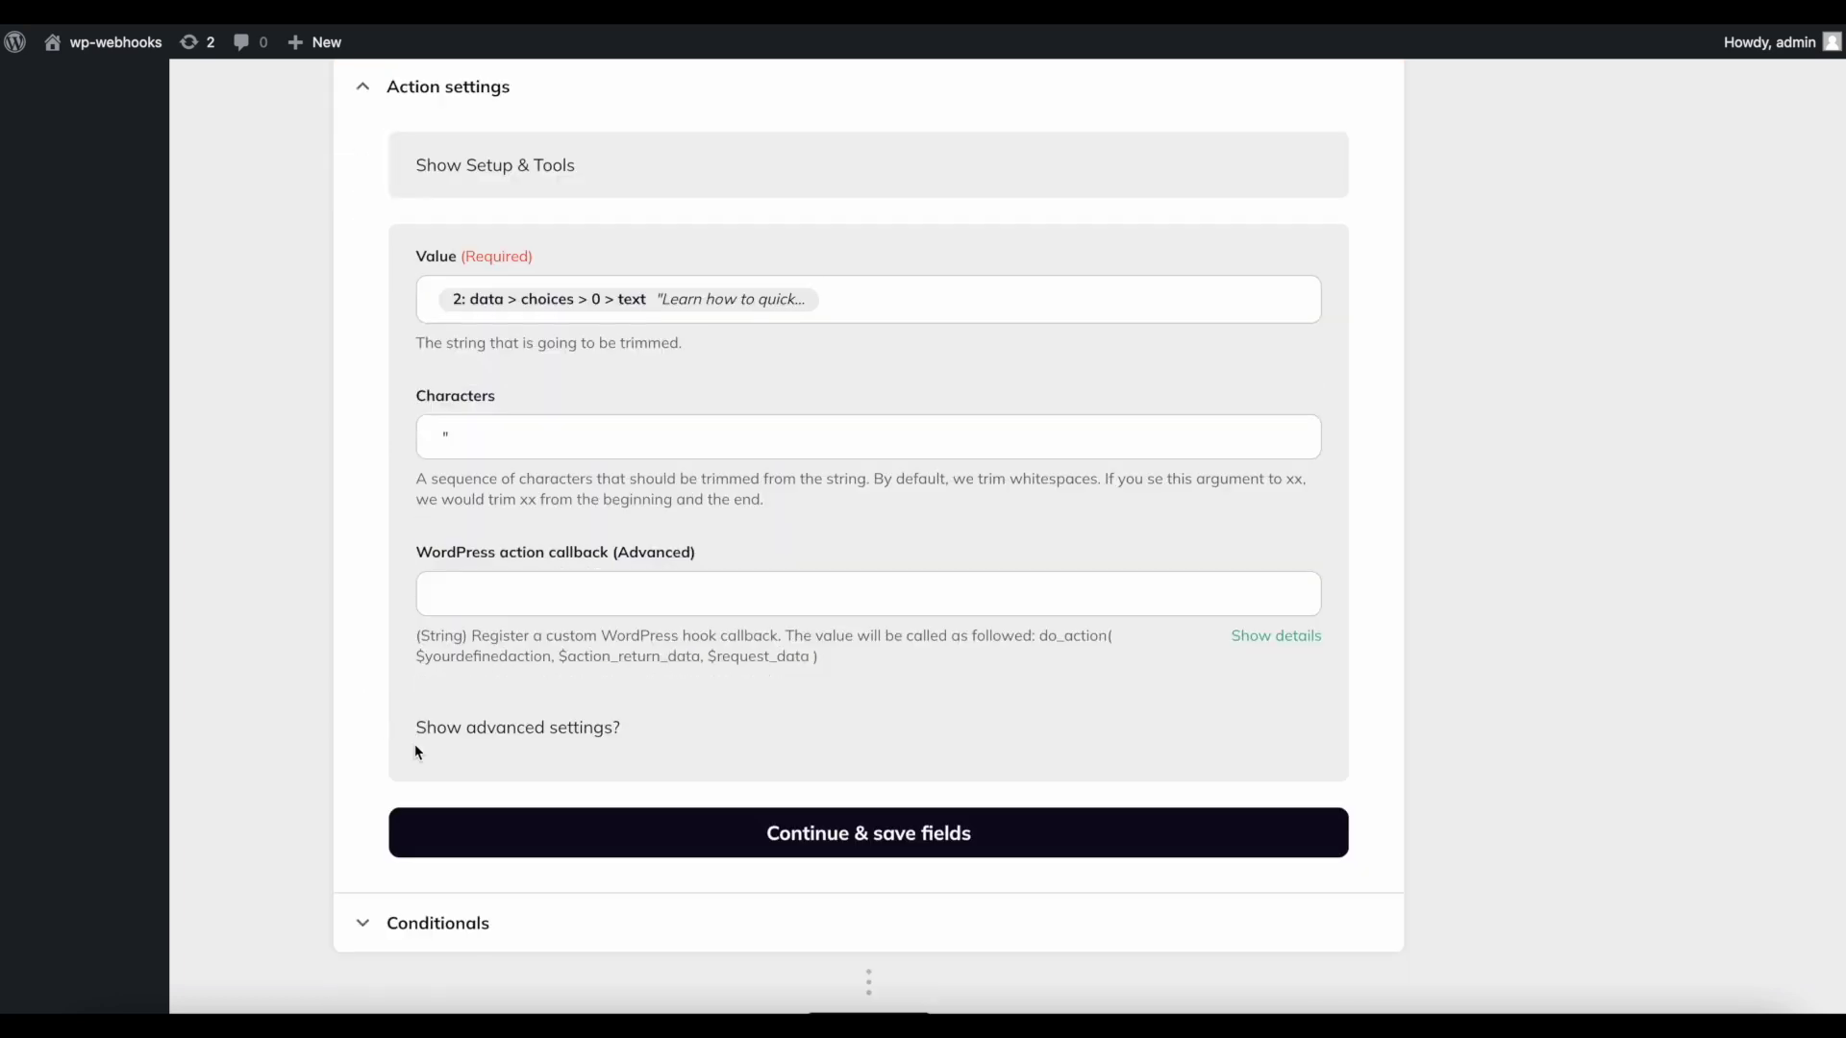
{"action": "left_click", "coordinate": [724, 828]}
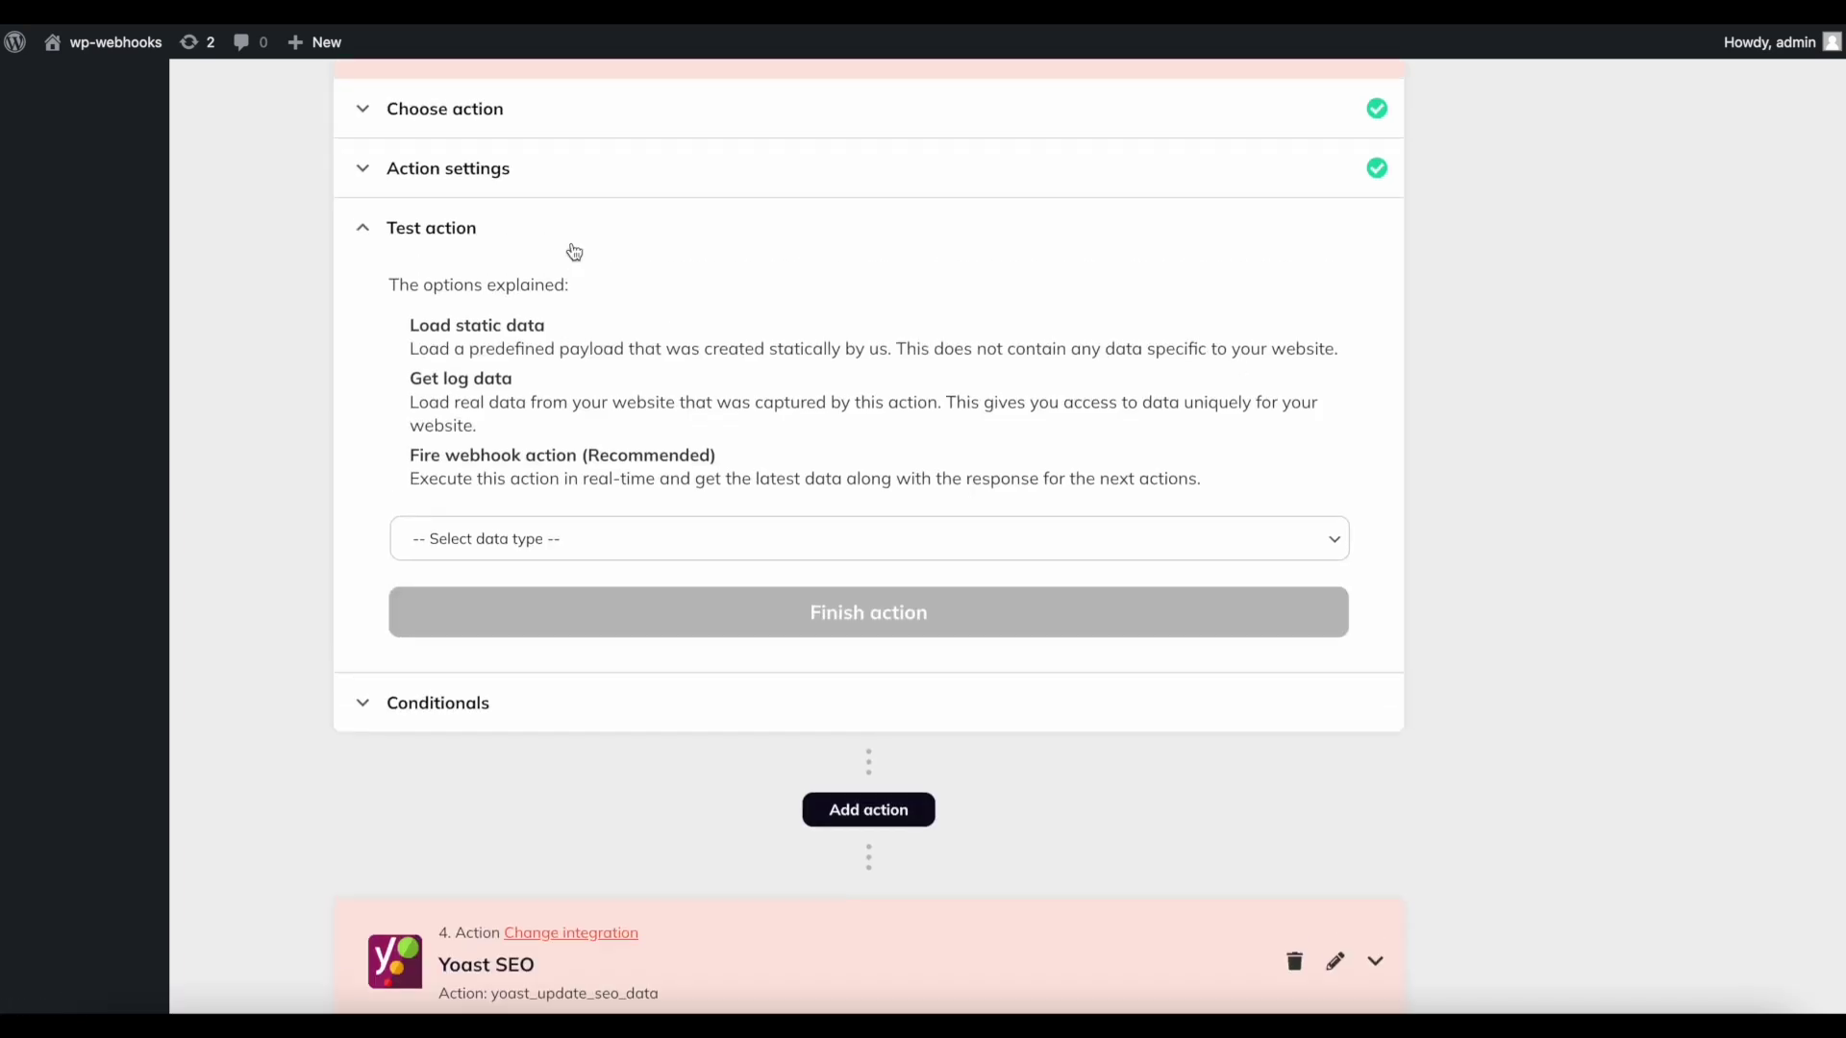
- Test the Formatter action by firing it as a webhook action and check the trimmed text in the response
{"action": "left_click", "coordinate": [495, 657]}
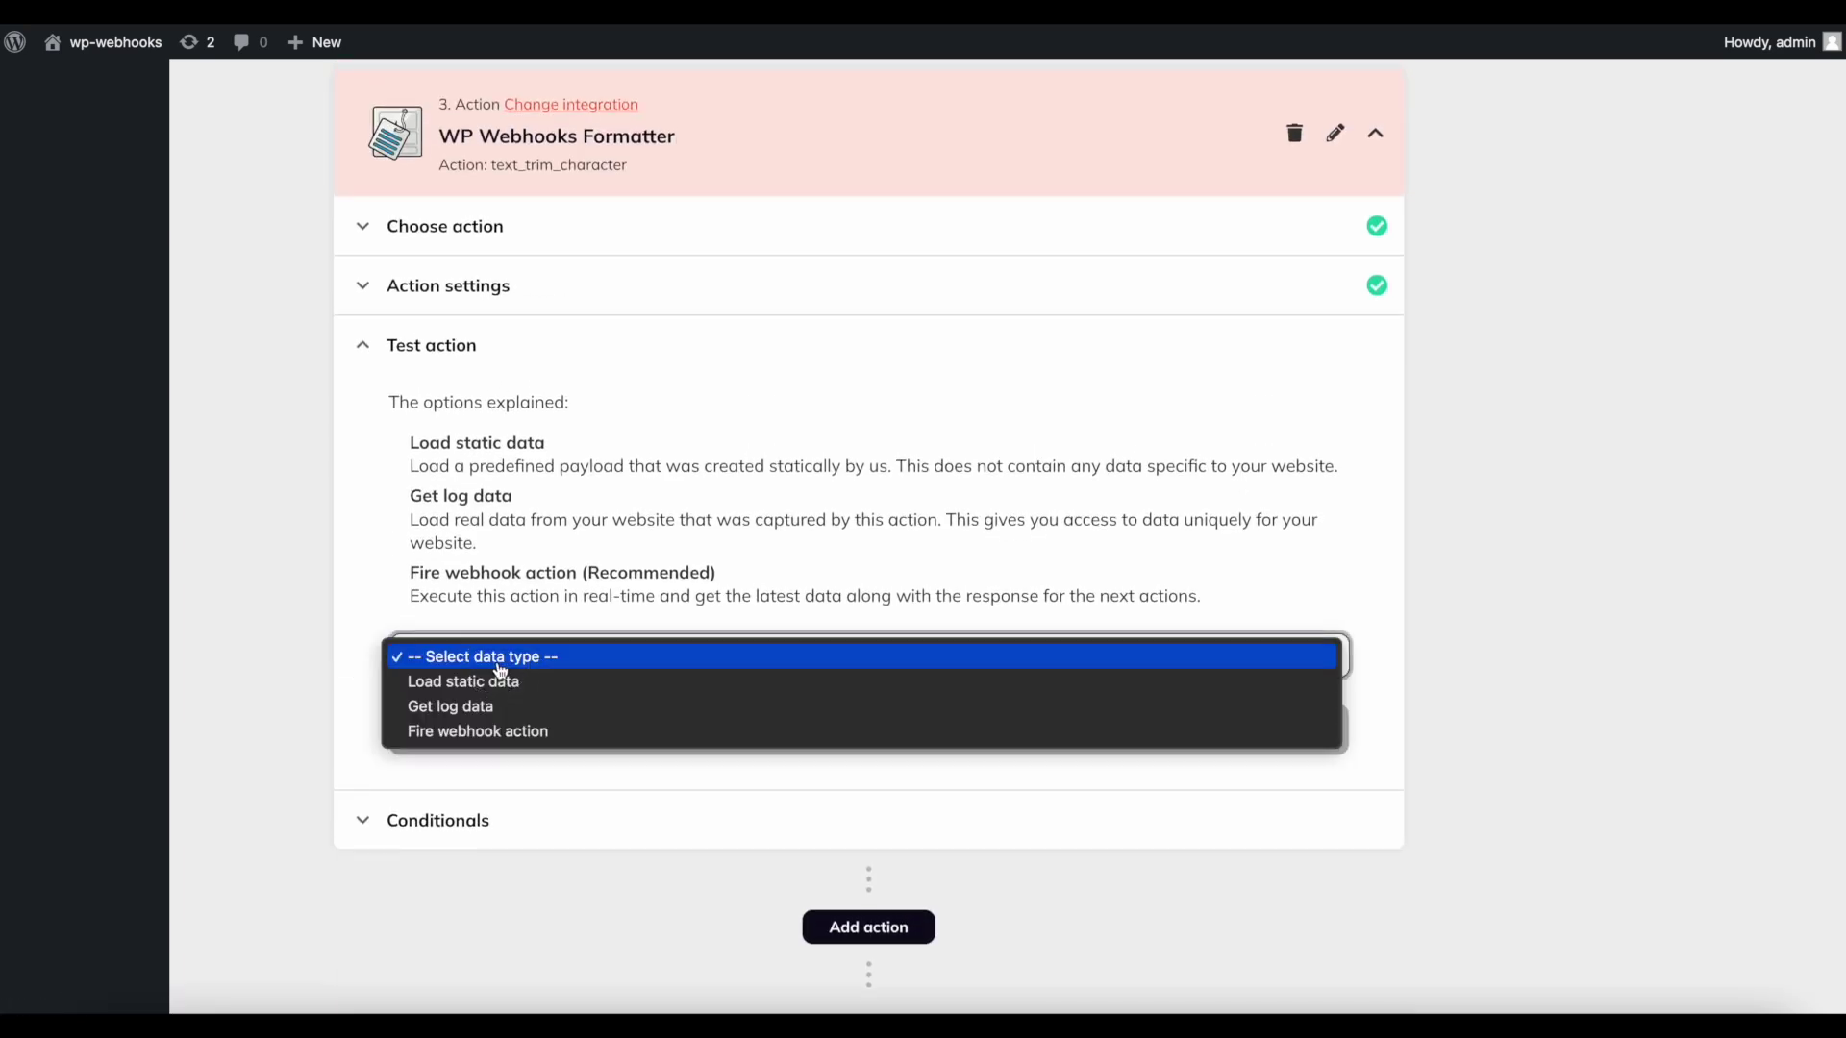
{"action": "left_click", "coordinate": [490, 734]}
{"action": "left_click", "coordinate": [454, 723]}
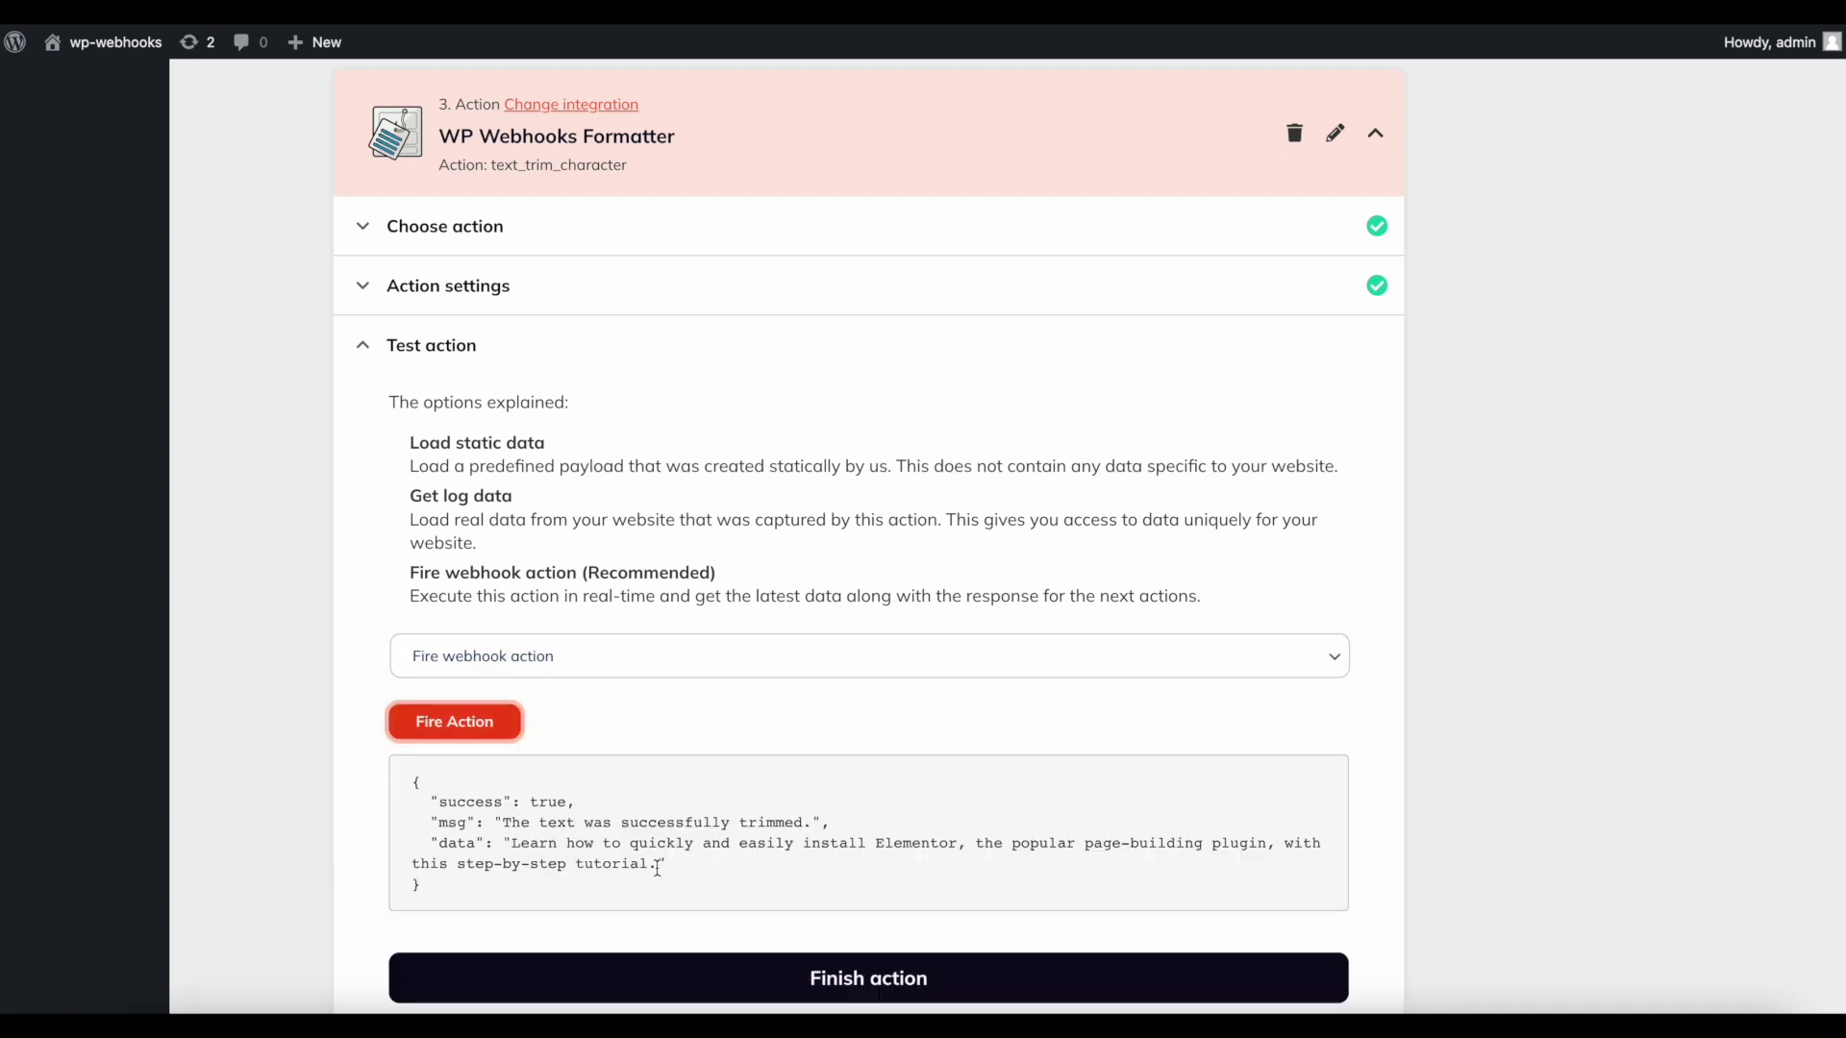
{"action": "left_click_drag", "start_coordinate": [657, 868], "coordinate": [510, 843]}
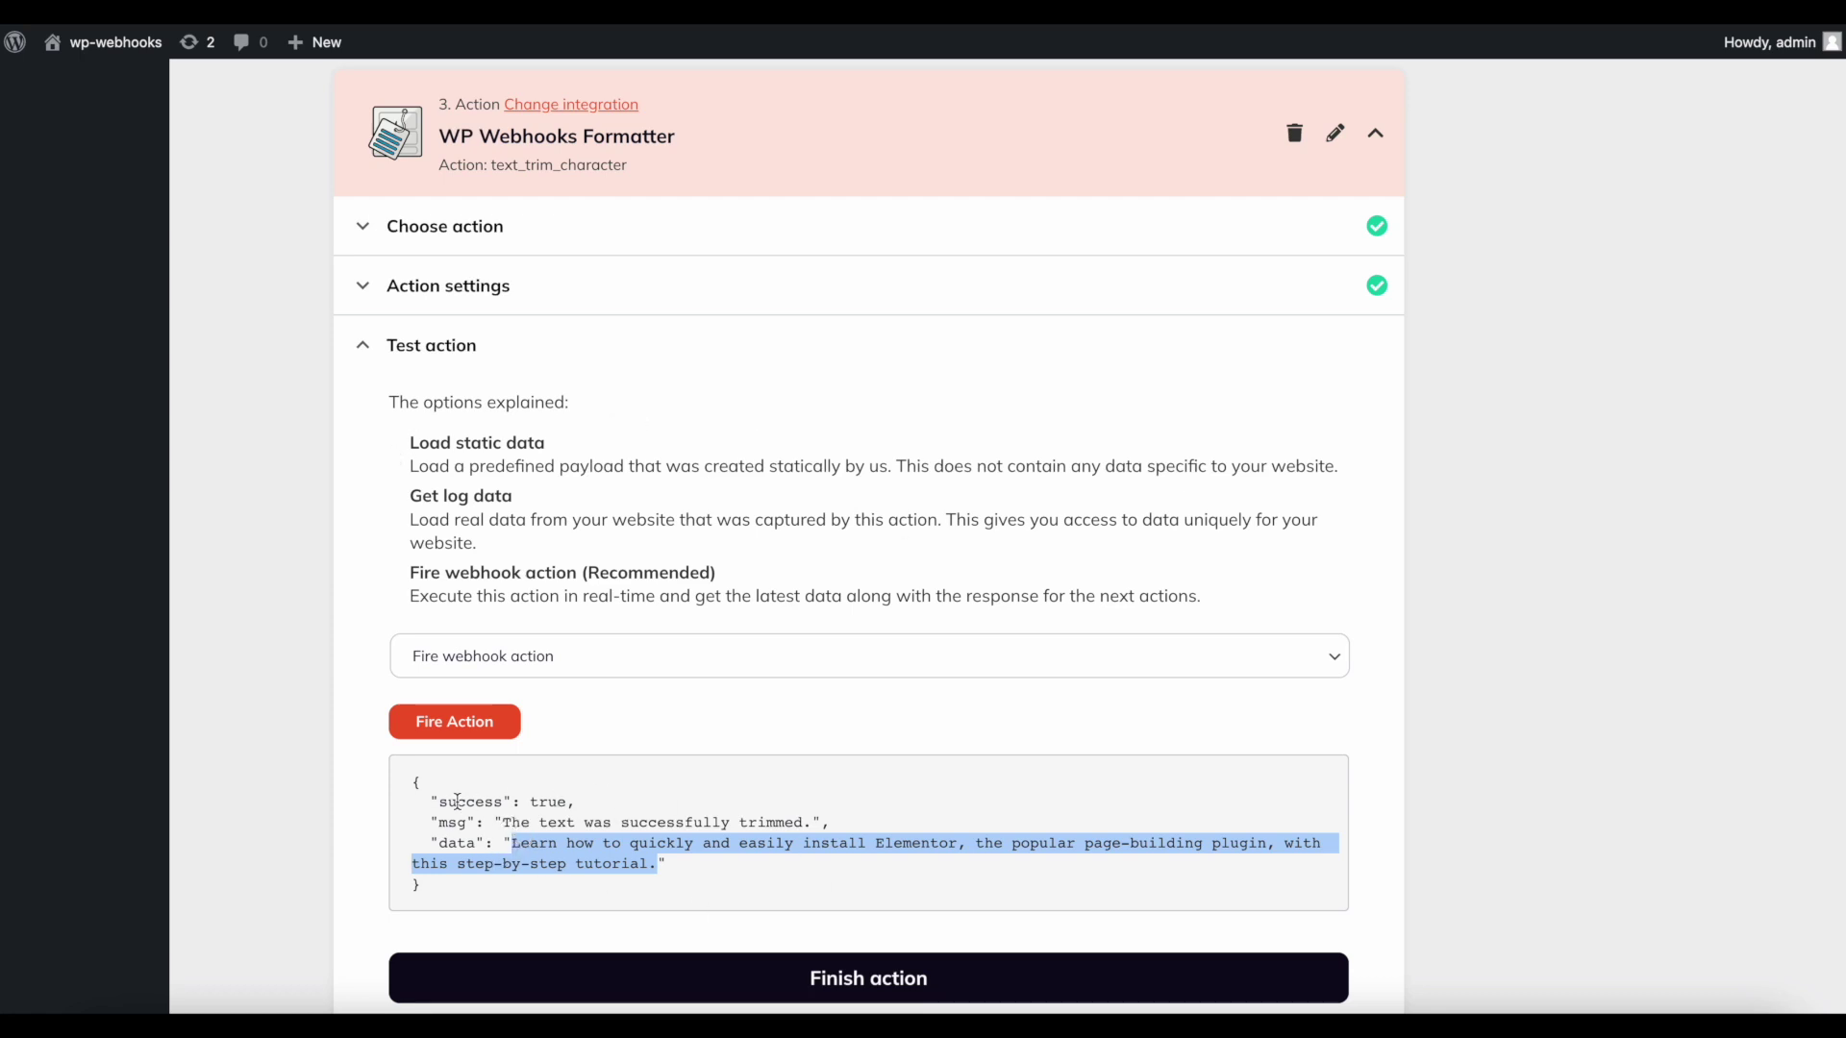
{"action": "left_click", "coordinate": [785, 825]}
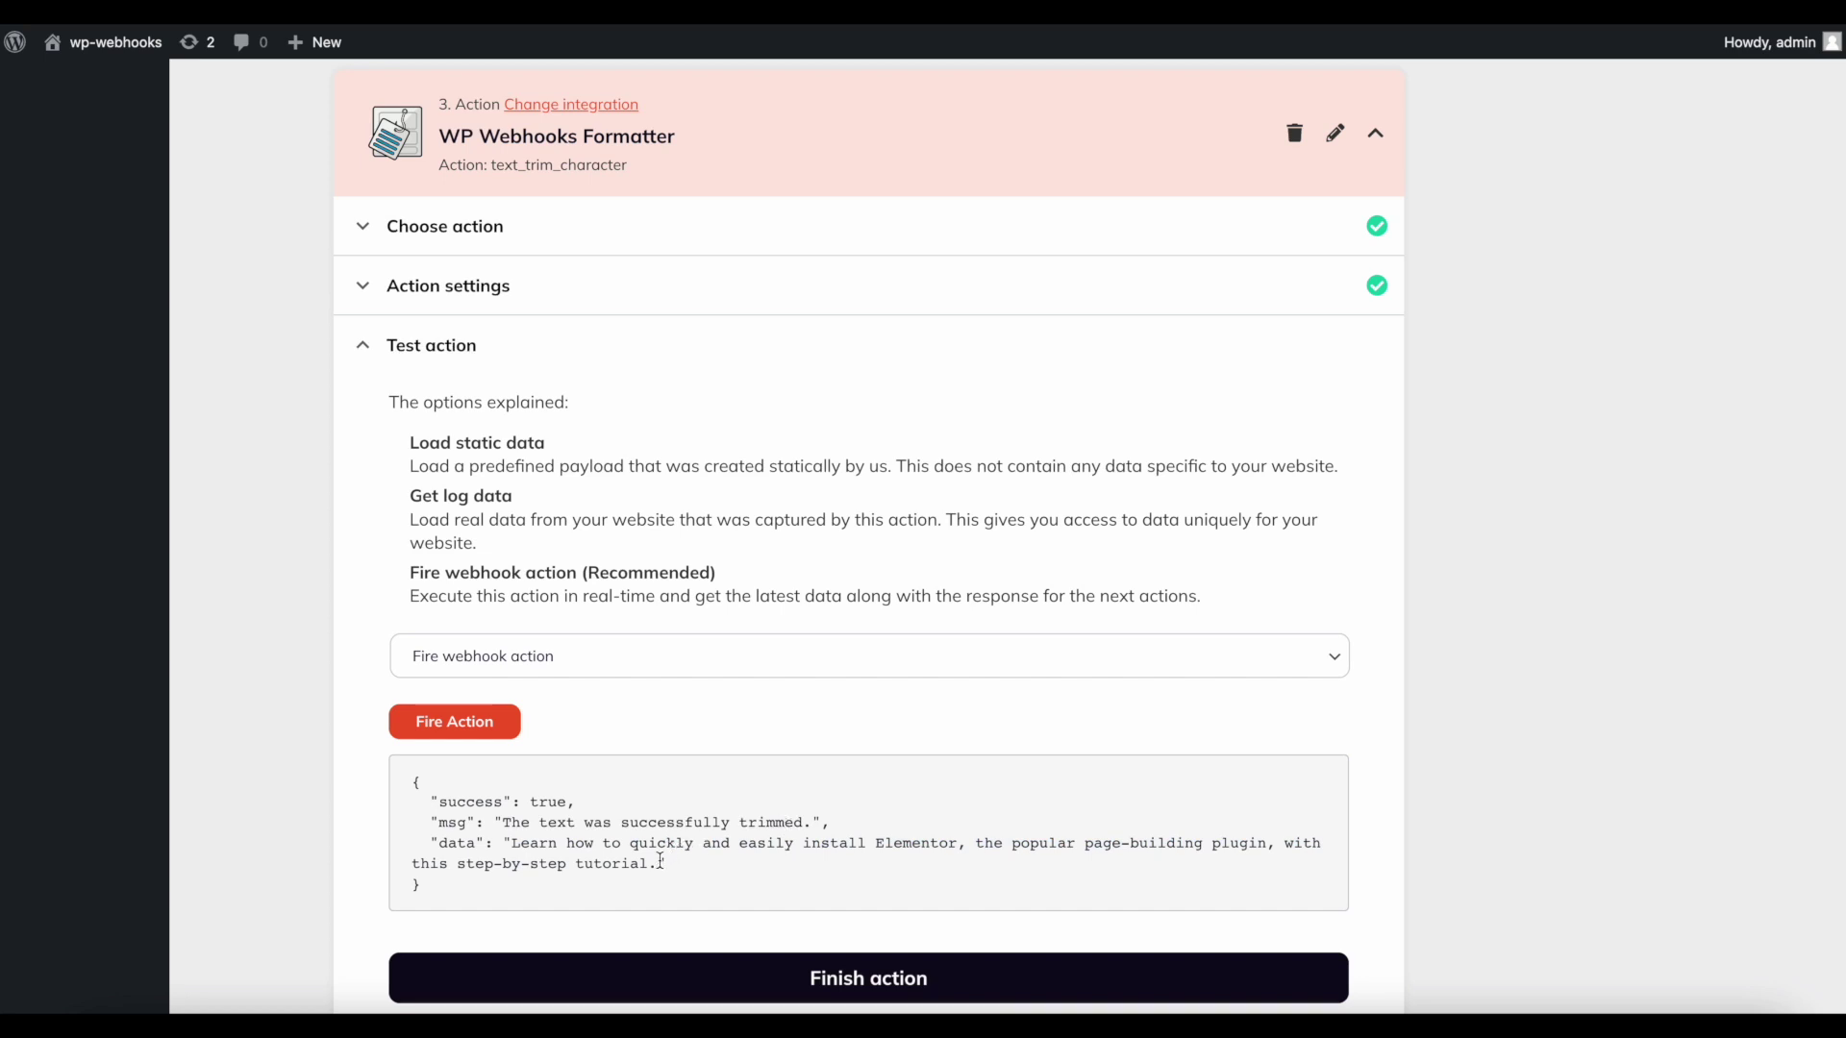
- Check the trimmed text in the Formatter action's test response and finish the action
{"action": "left_click_drag", "start_coordinate": [659, 862], "coordinate": [510, 843]}
{"action": "left_click", "coordinate": [541, 847]}
{"action": "scroll", "coordinate": [725, 858], "scroll_direction": "down", "scroll_amount": 1}
{"action": "left_click", "coordinate": [807, 886]}
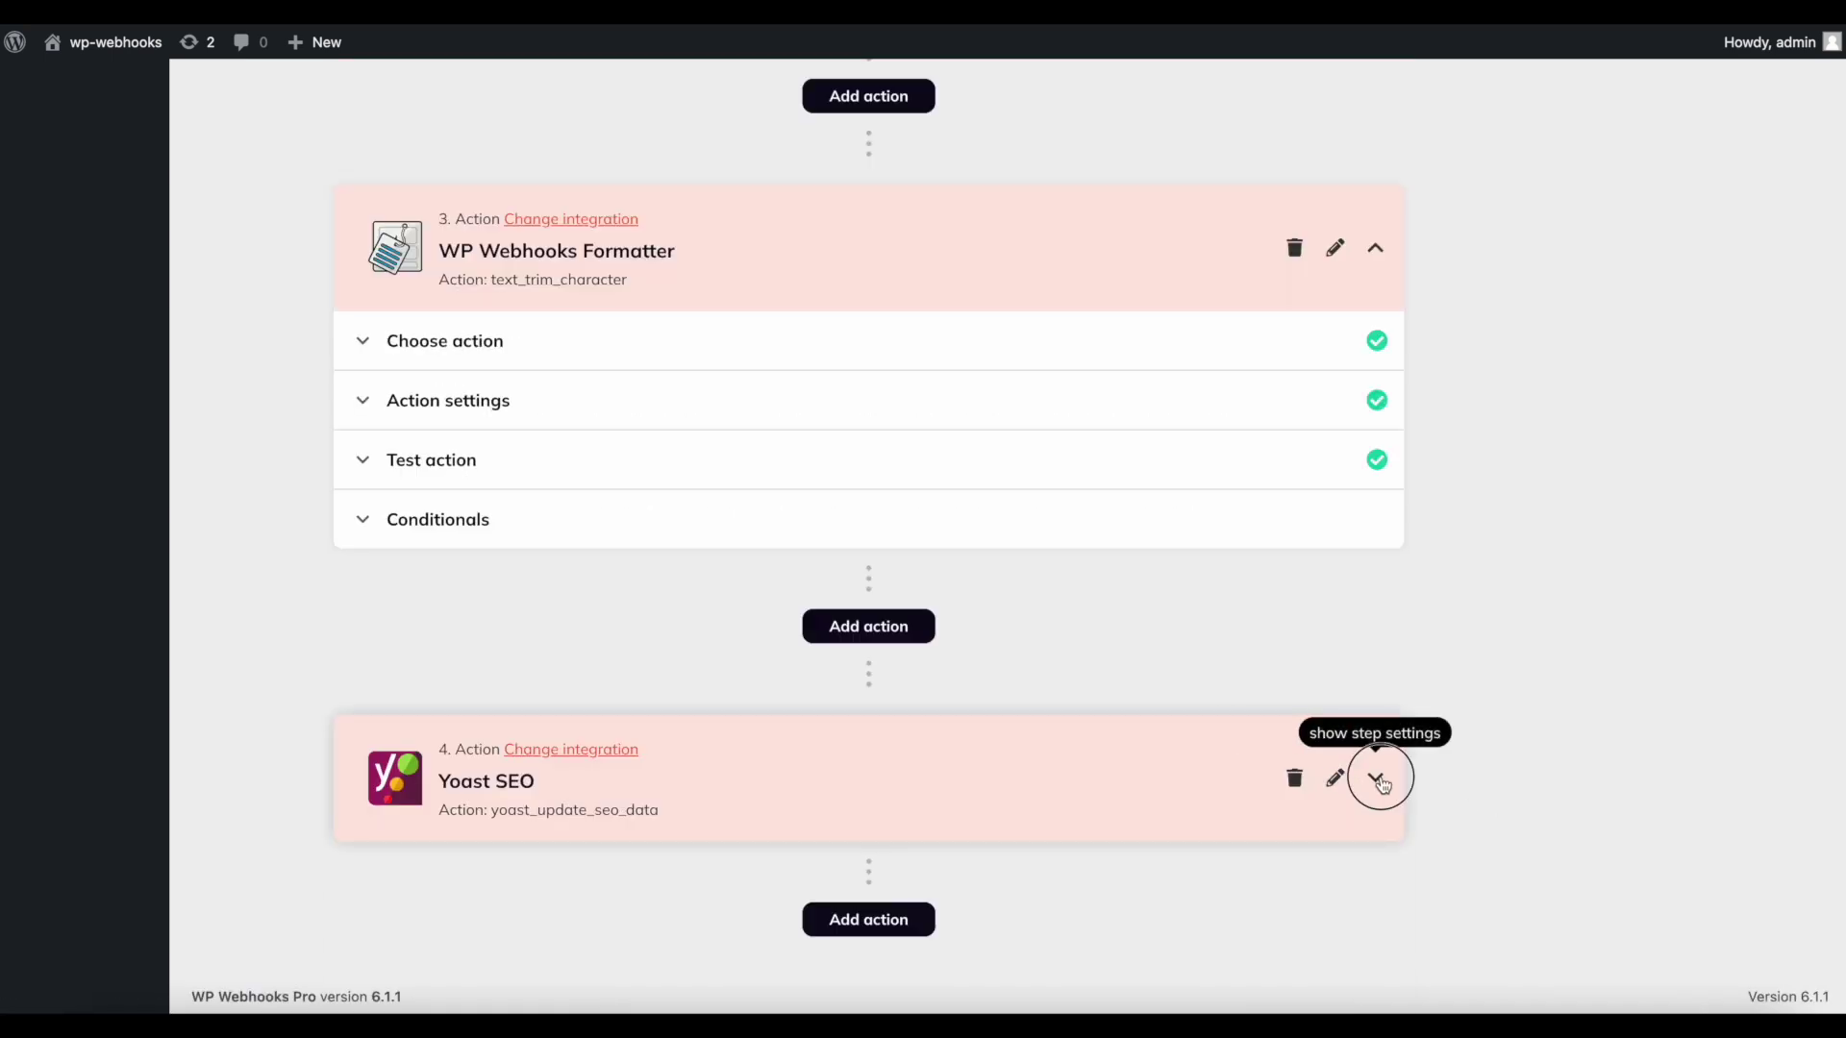
- Open the Yoast SEO action's settings and clear the OpenAI value from the Description field
{"action": "left_click", "coordinate": [1375, 777]}
{"action": "scroll", "coordinate": [738, 787], "scroll_direction": "down", "scroll_amount": 2}
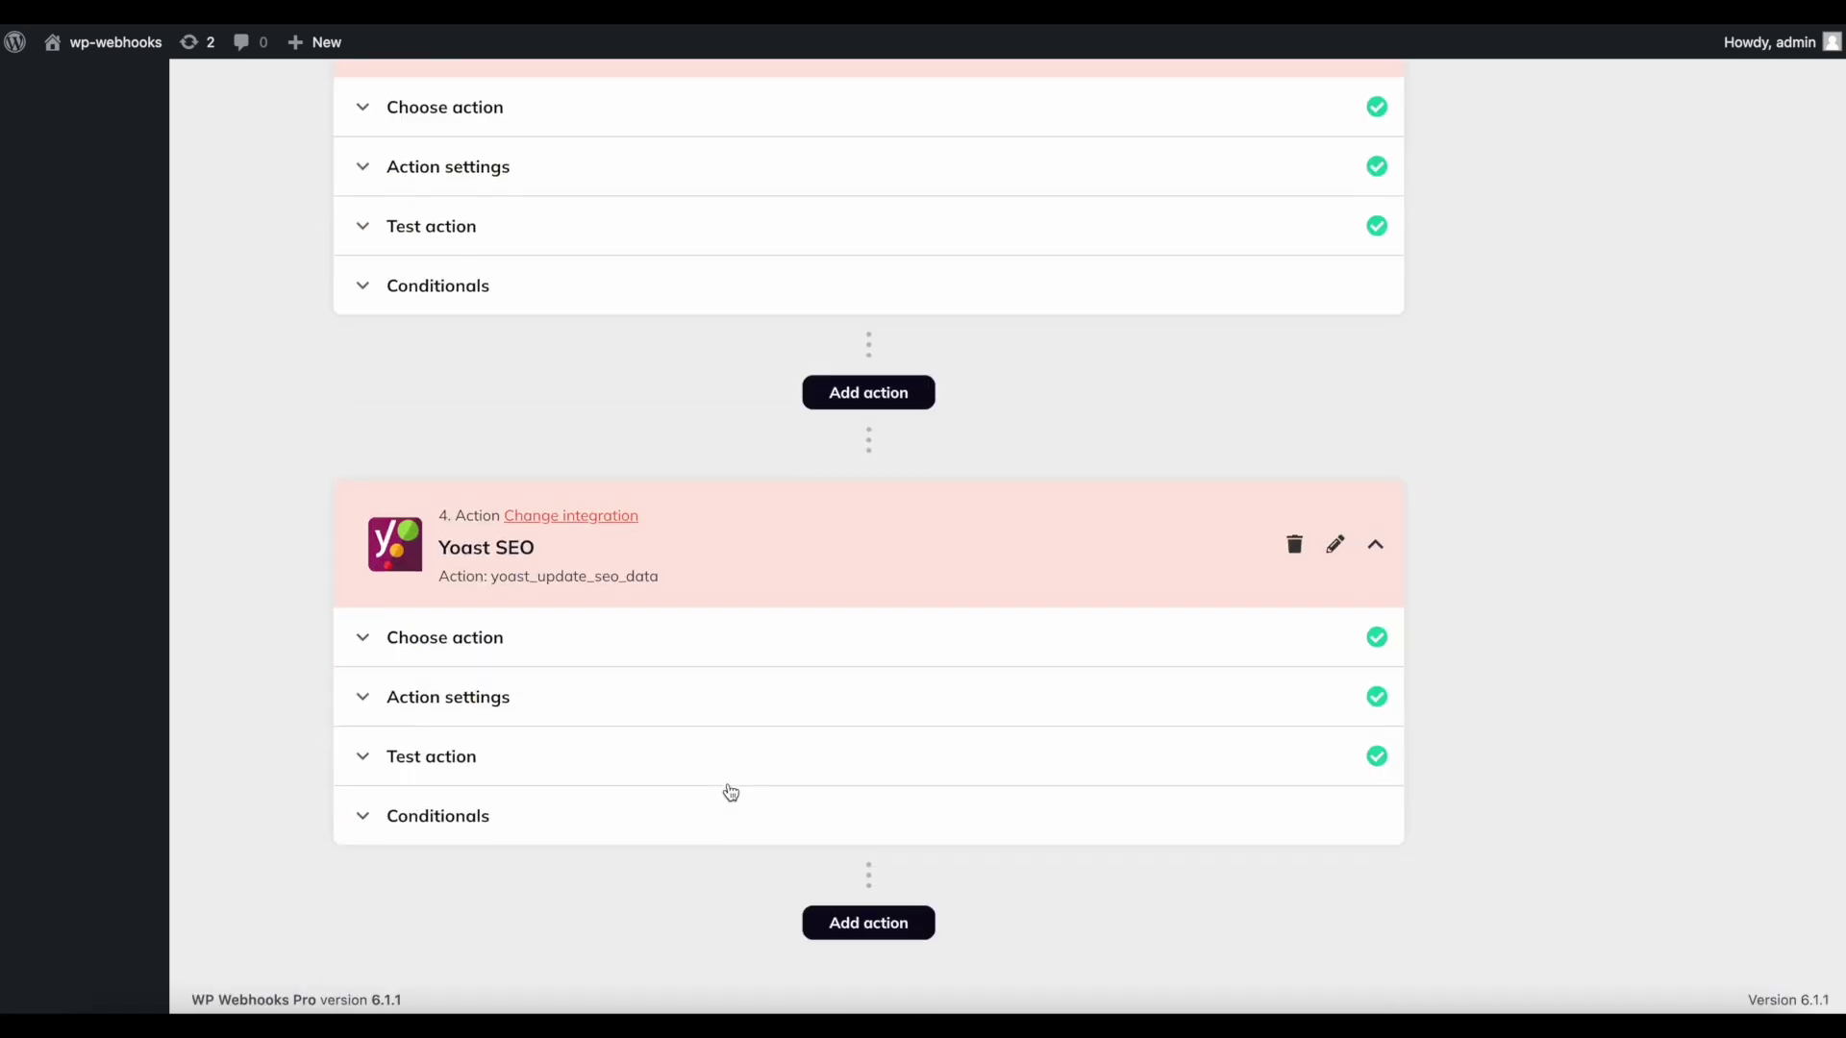
{"action": "left_click", "coordinate": [445, 697]}
{"action": "scroll", "coordinate": [469, 804], "scroll_direction": "down", "scroll_amount": 3}
{"action": "scroll", "coordinate": [469, 800], "scroll_direction": "down", "scroll_amount": 2}
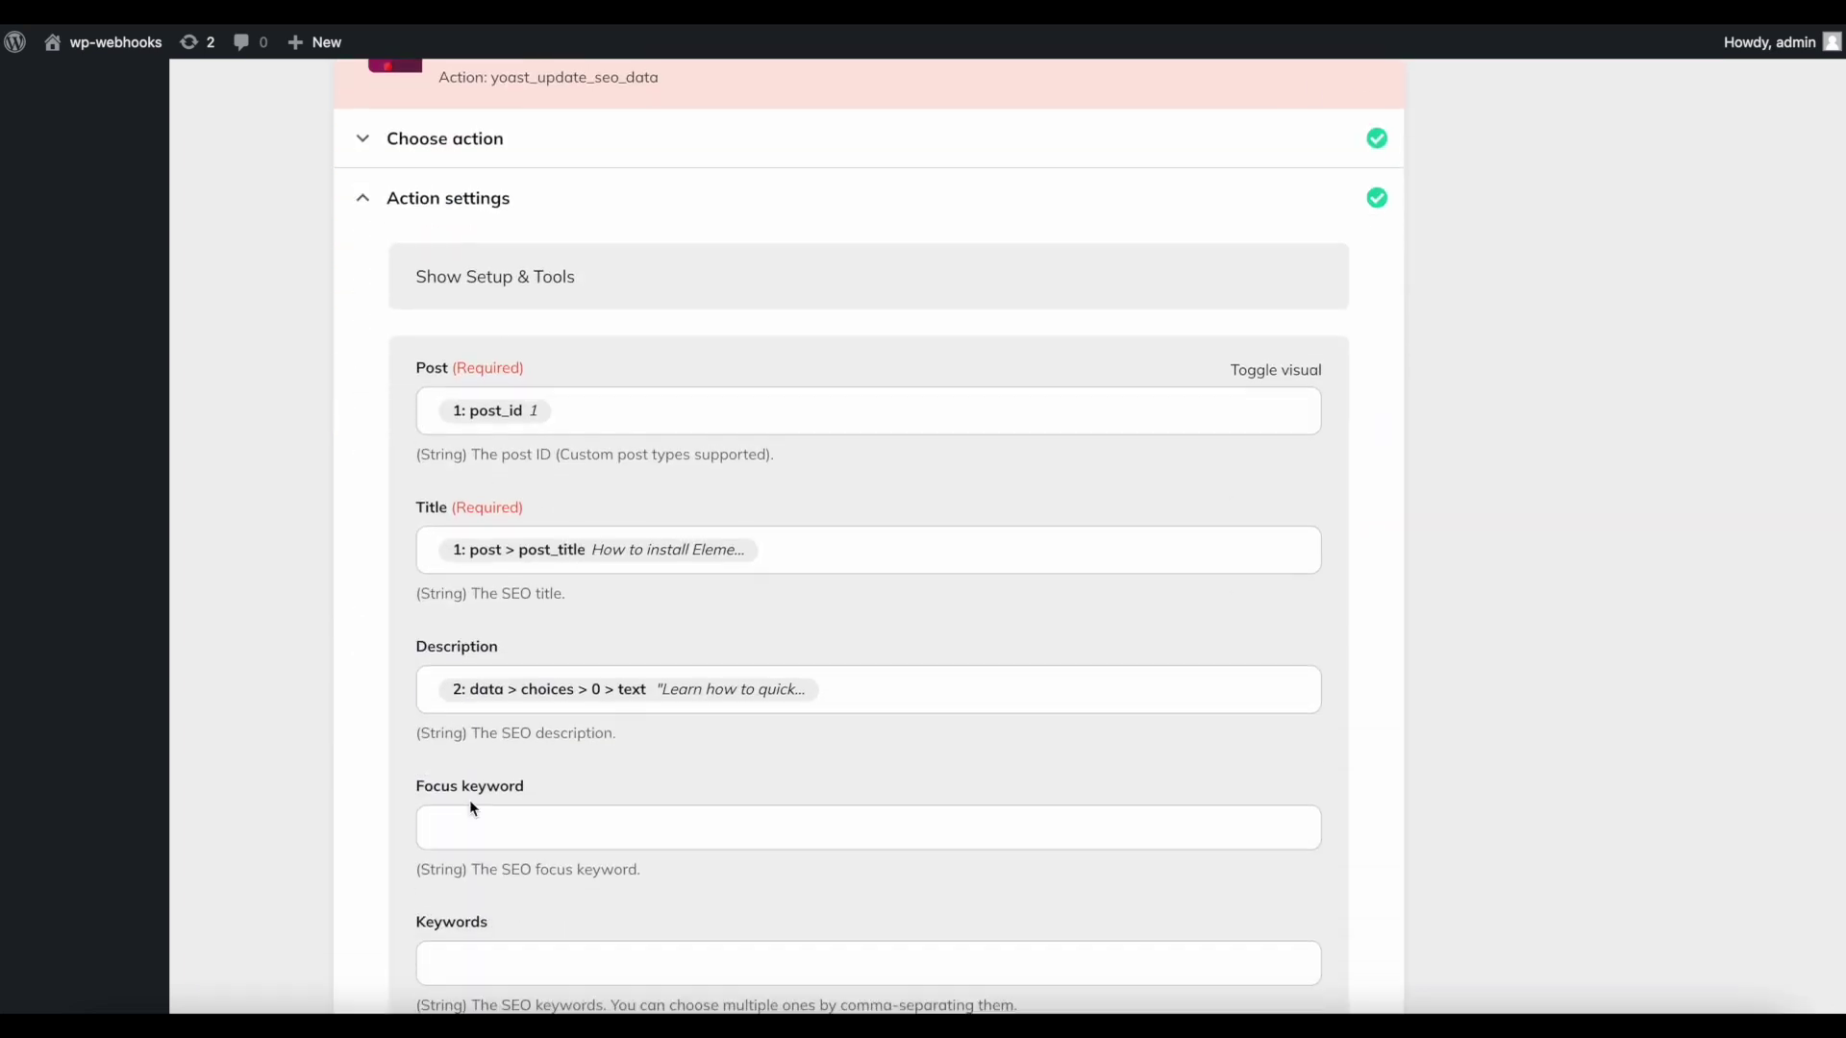
{"action": "left_click", "coordinate": [875, 691]}
{"action": "key", "text": "BackSpace"}
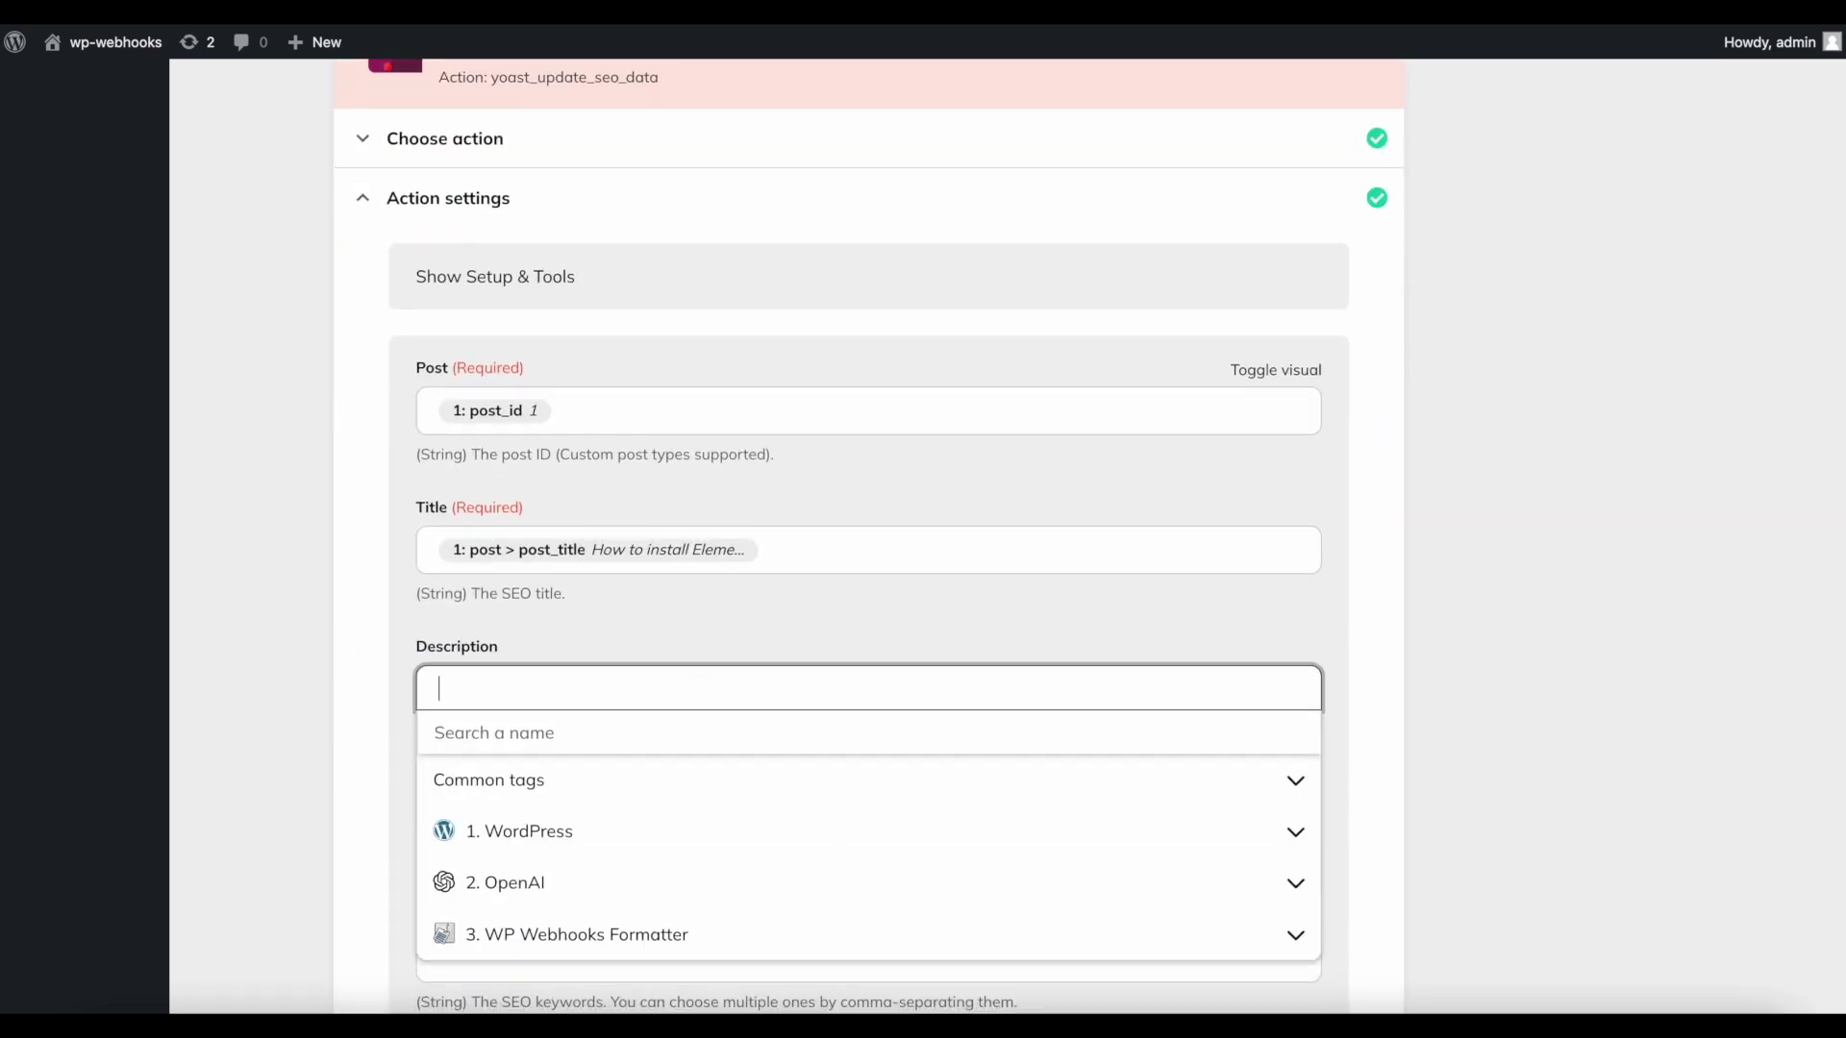
- Use the WP Webhooks Formatter's data value as the Yoast SEO Description and save the fields
{"action": "left_click", "coordinate": [524, 934]}
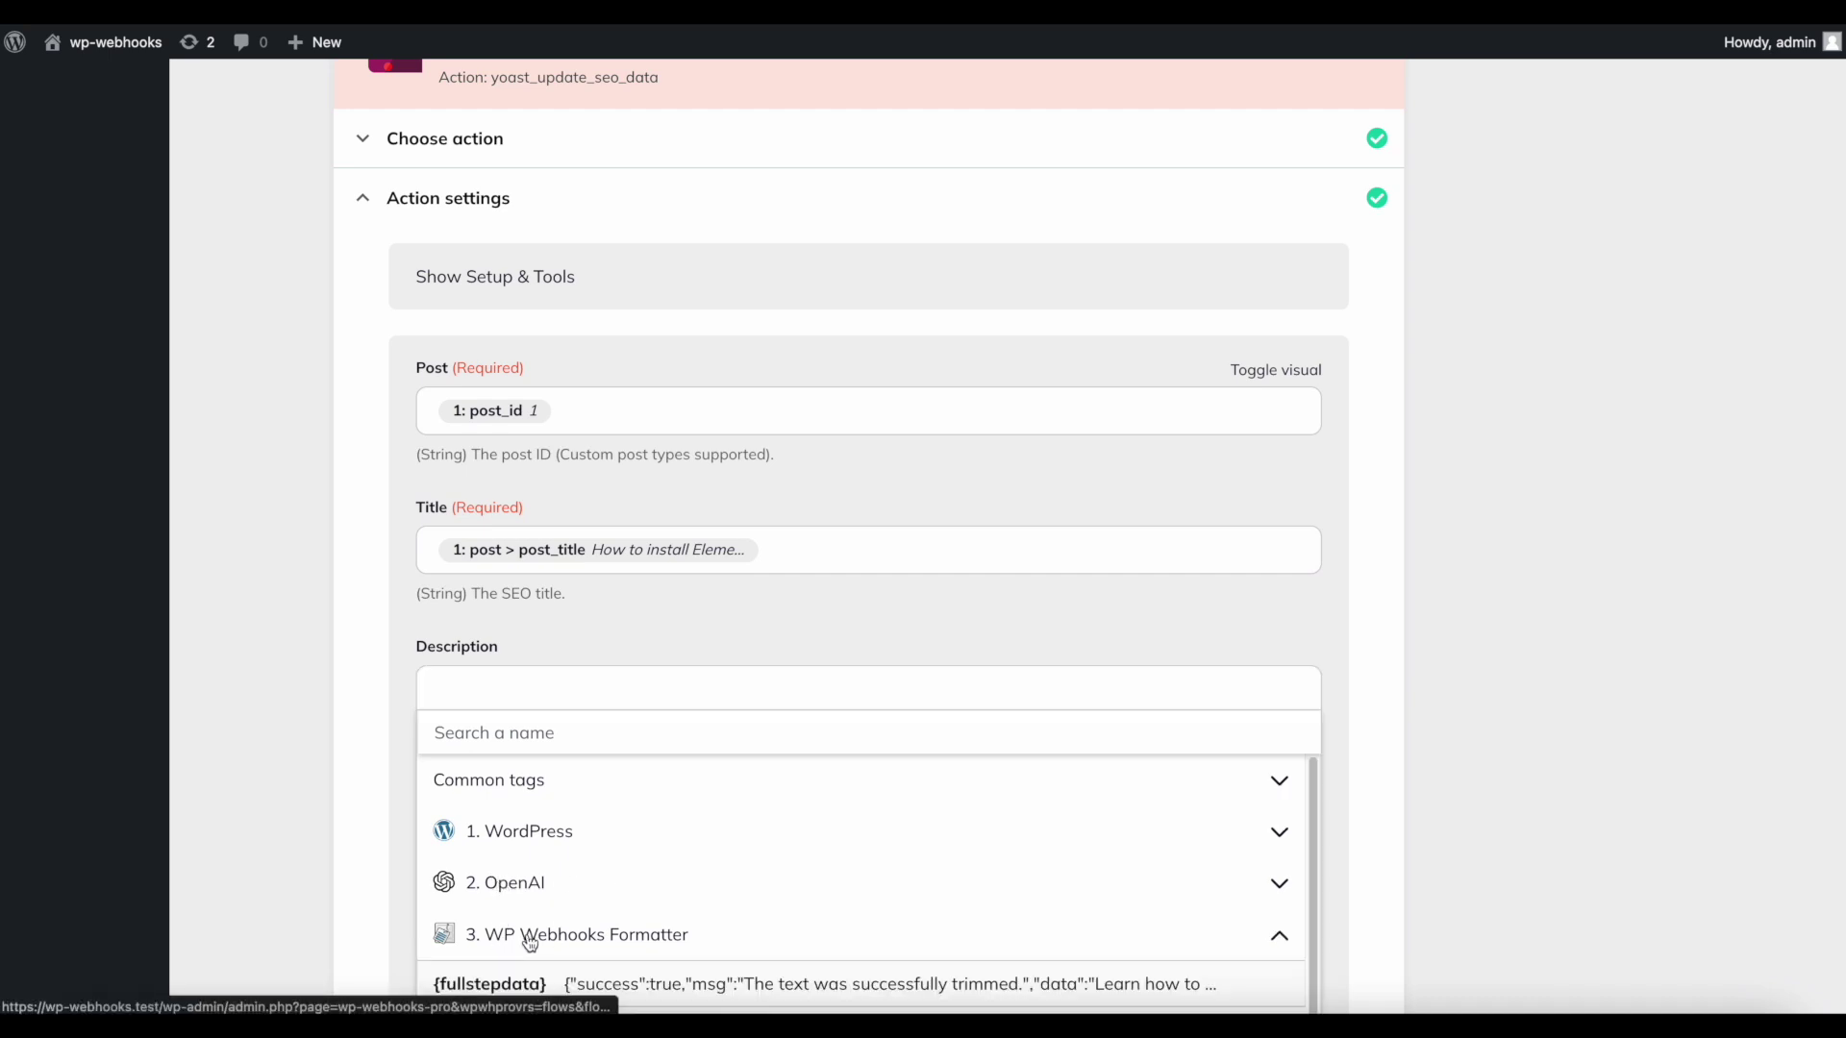
{"action": "scroll", "coordinate": [375, 918], "scroll_direction": "down", "scroll_amount": 2}
{"action": "scroll", "coordinate": [701, 849], "scroll_direction": "down", "scroll_amount": 1}
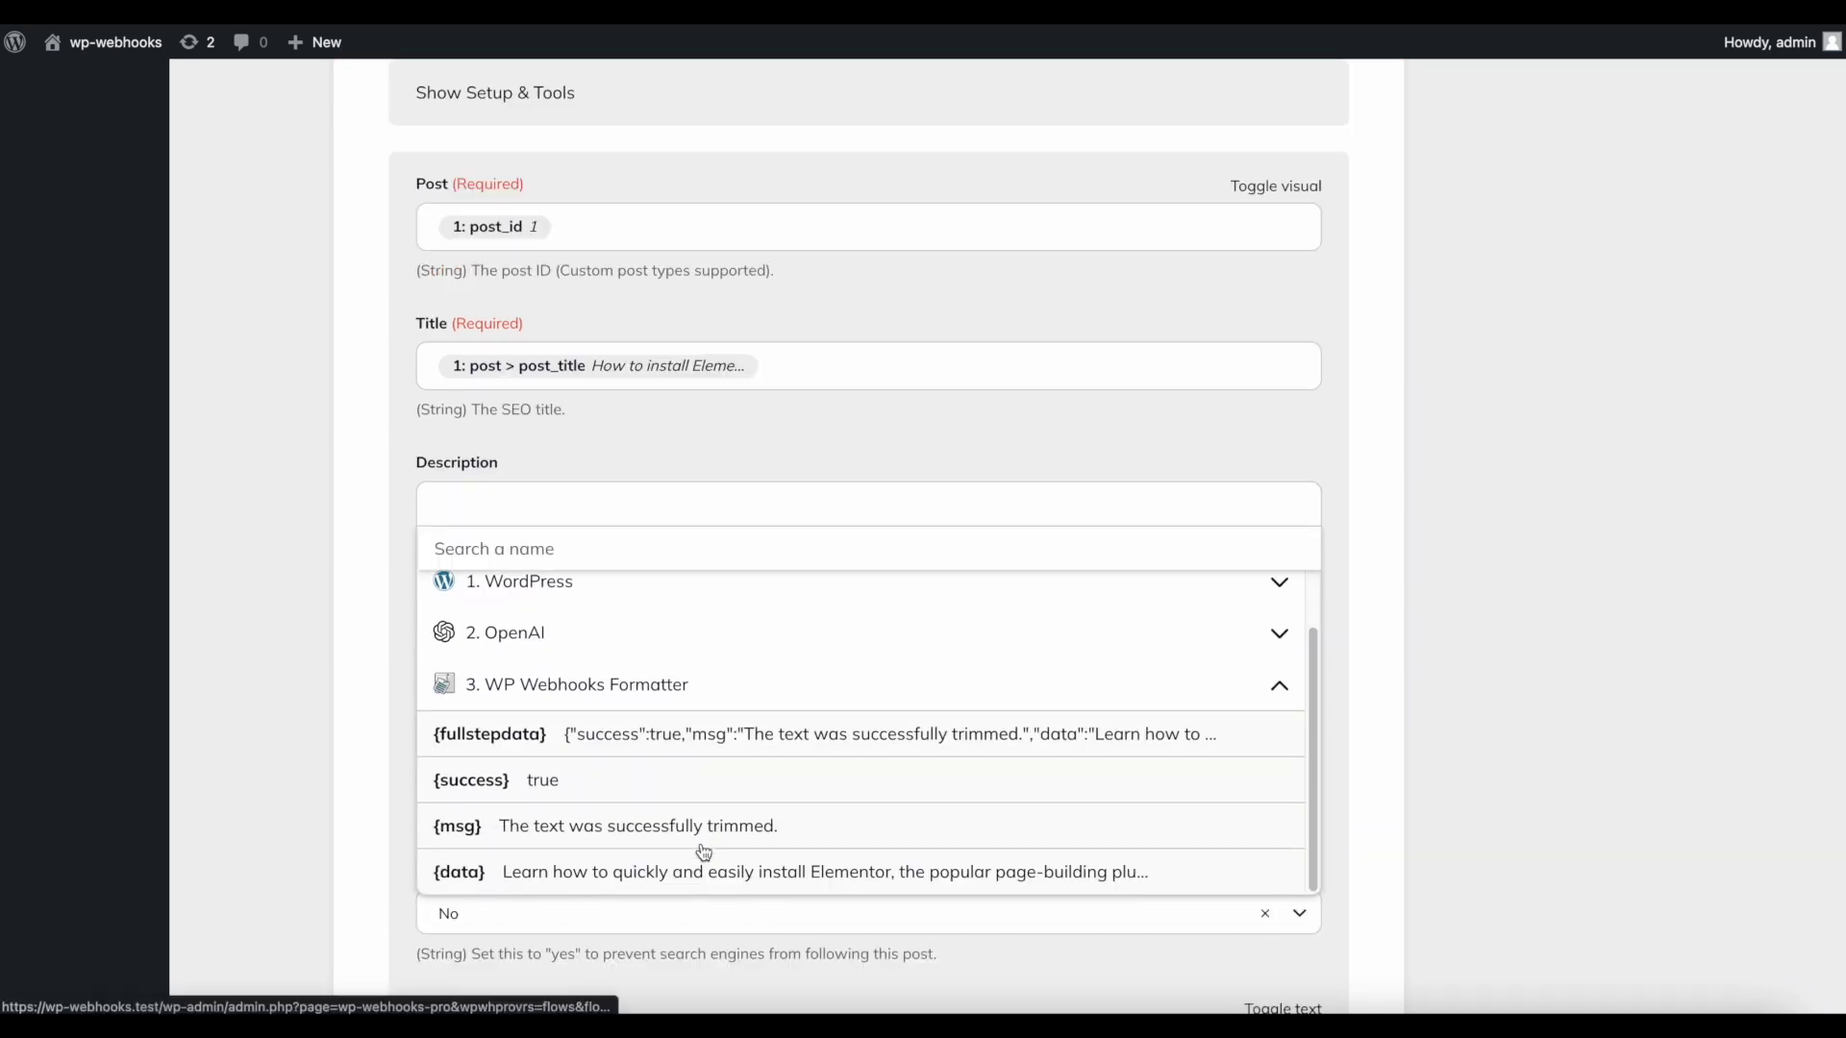
{"action": "left_click", "coordinate": [577, 886]}
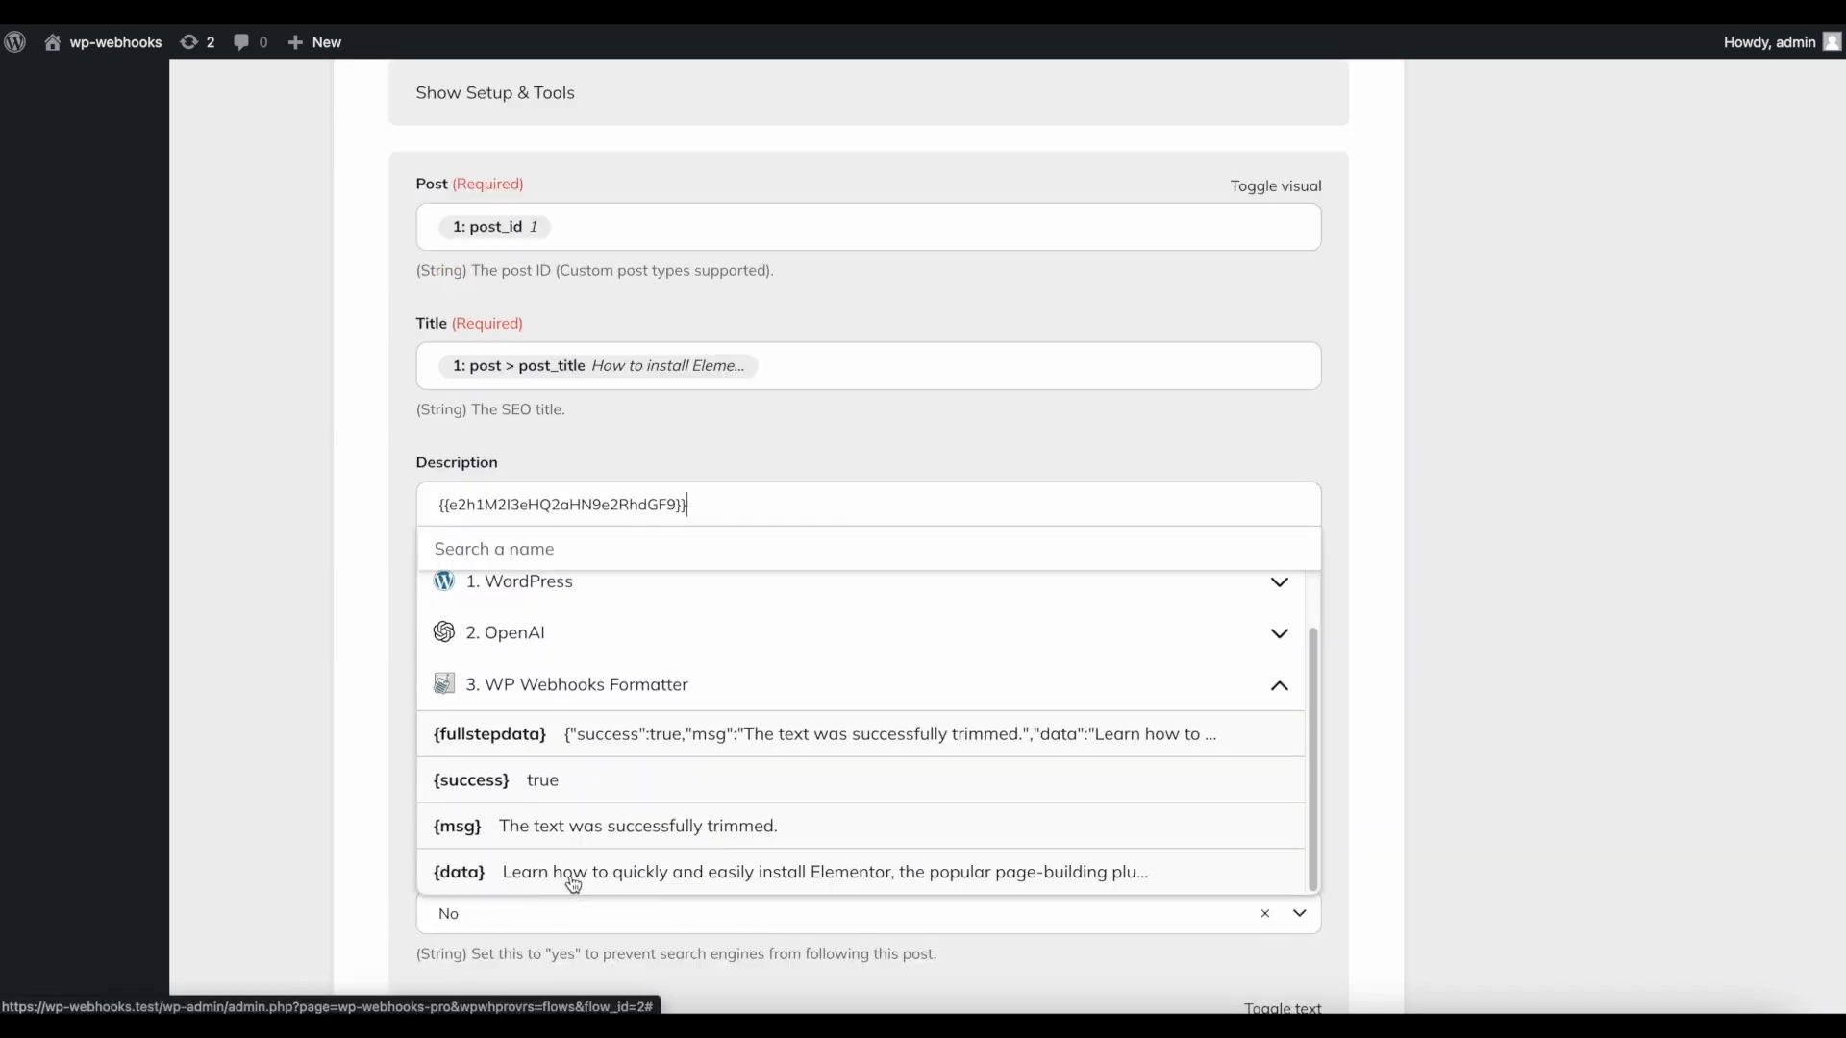
{"action": "left_click", "coordinate": [1507, 480]}
{"action": "scroll", "coordinate": [1505, 937], "scroll_direction": "down", "scroll_amount": 2}
{"action": "scroll", "coordinate": [1504, 937], "scroll_direction": "down", "scroll_amount": 6}
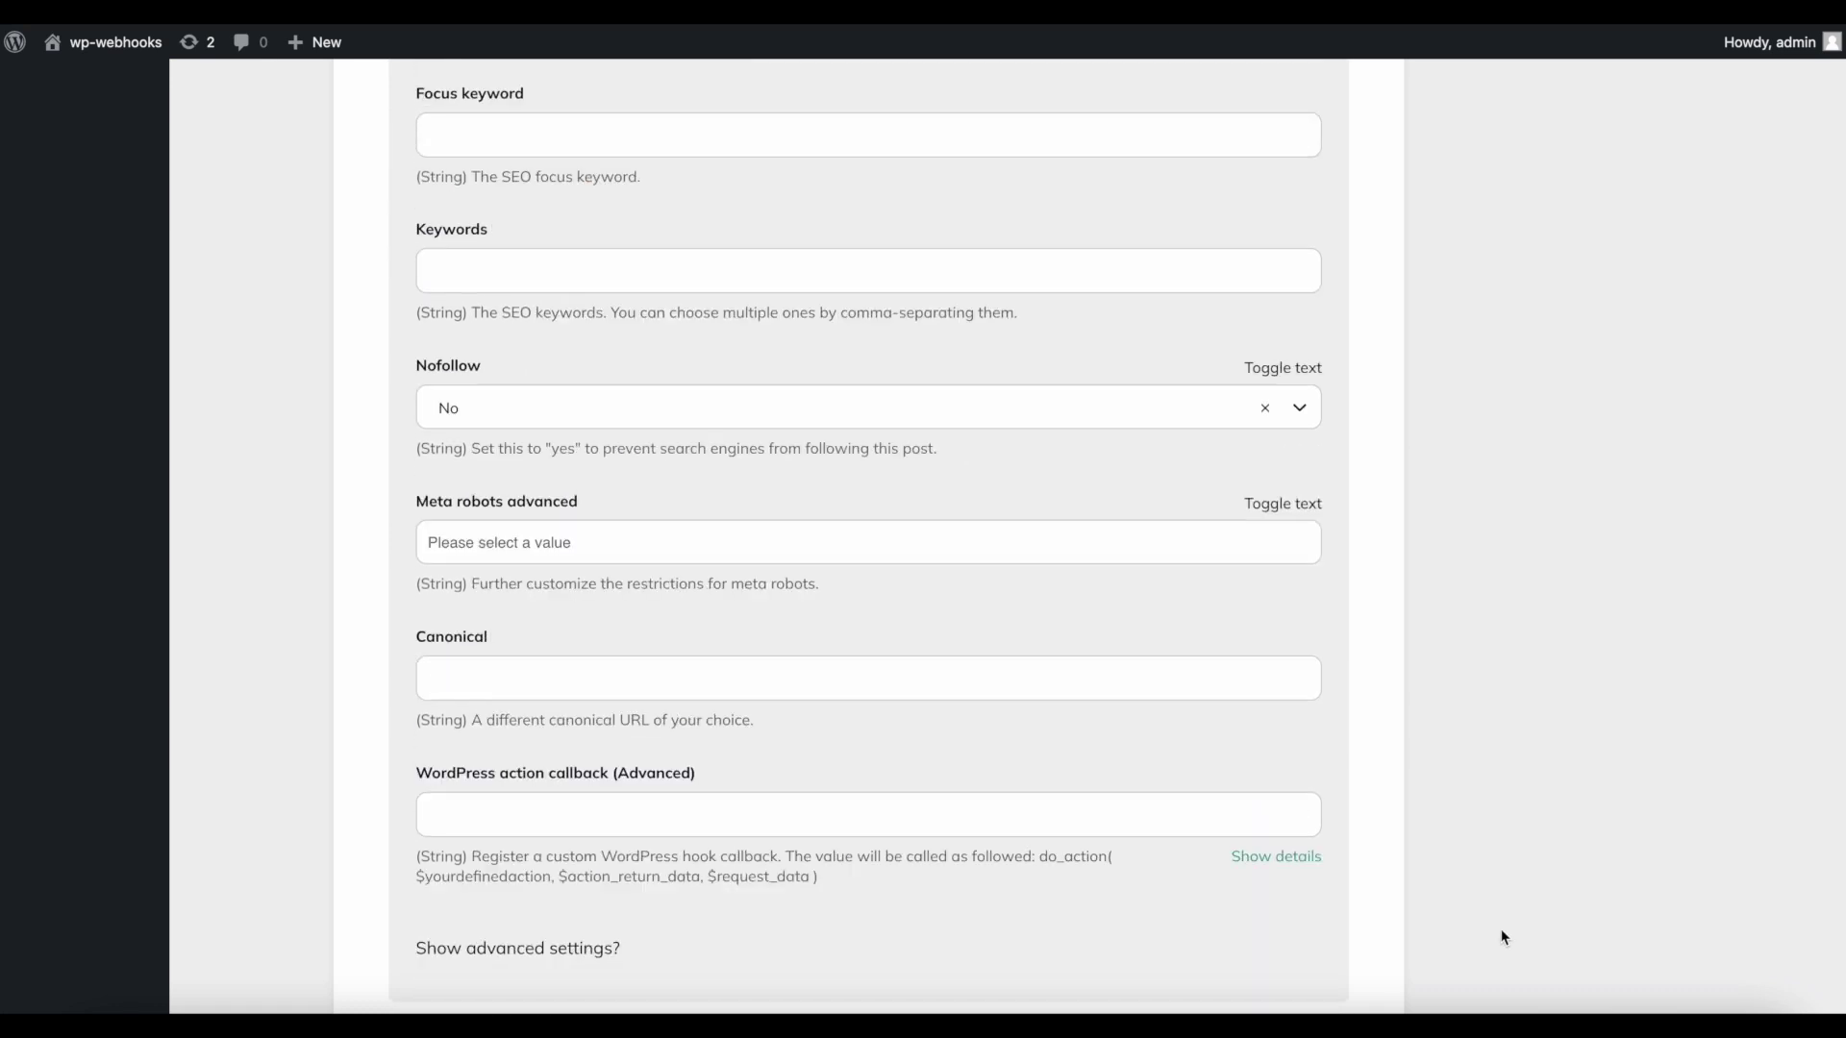
{"action": "left_click", "coordinate": [983, 682]}
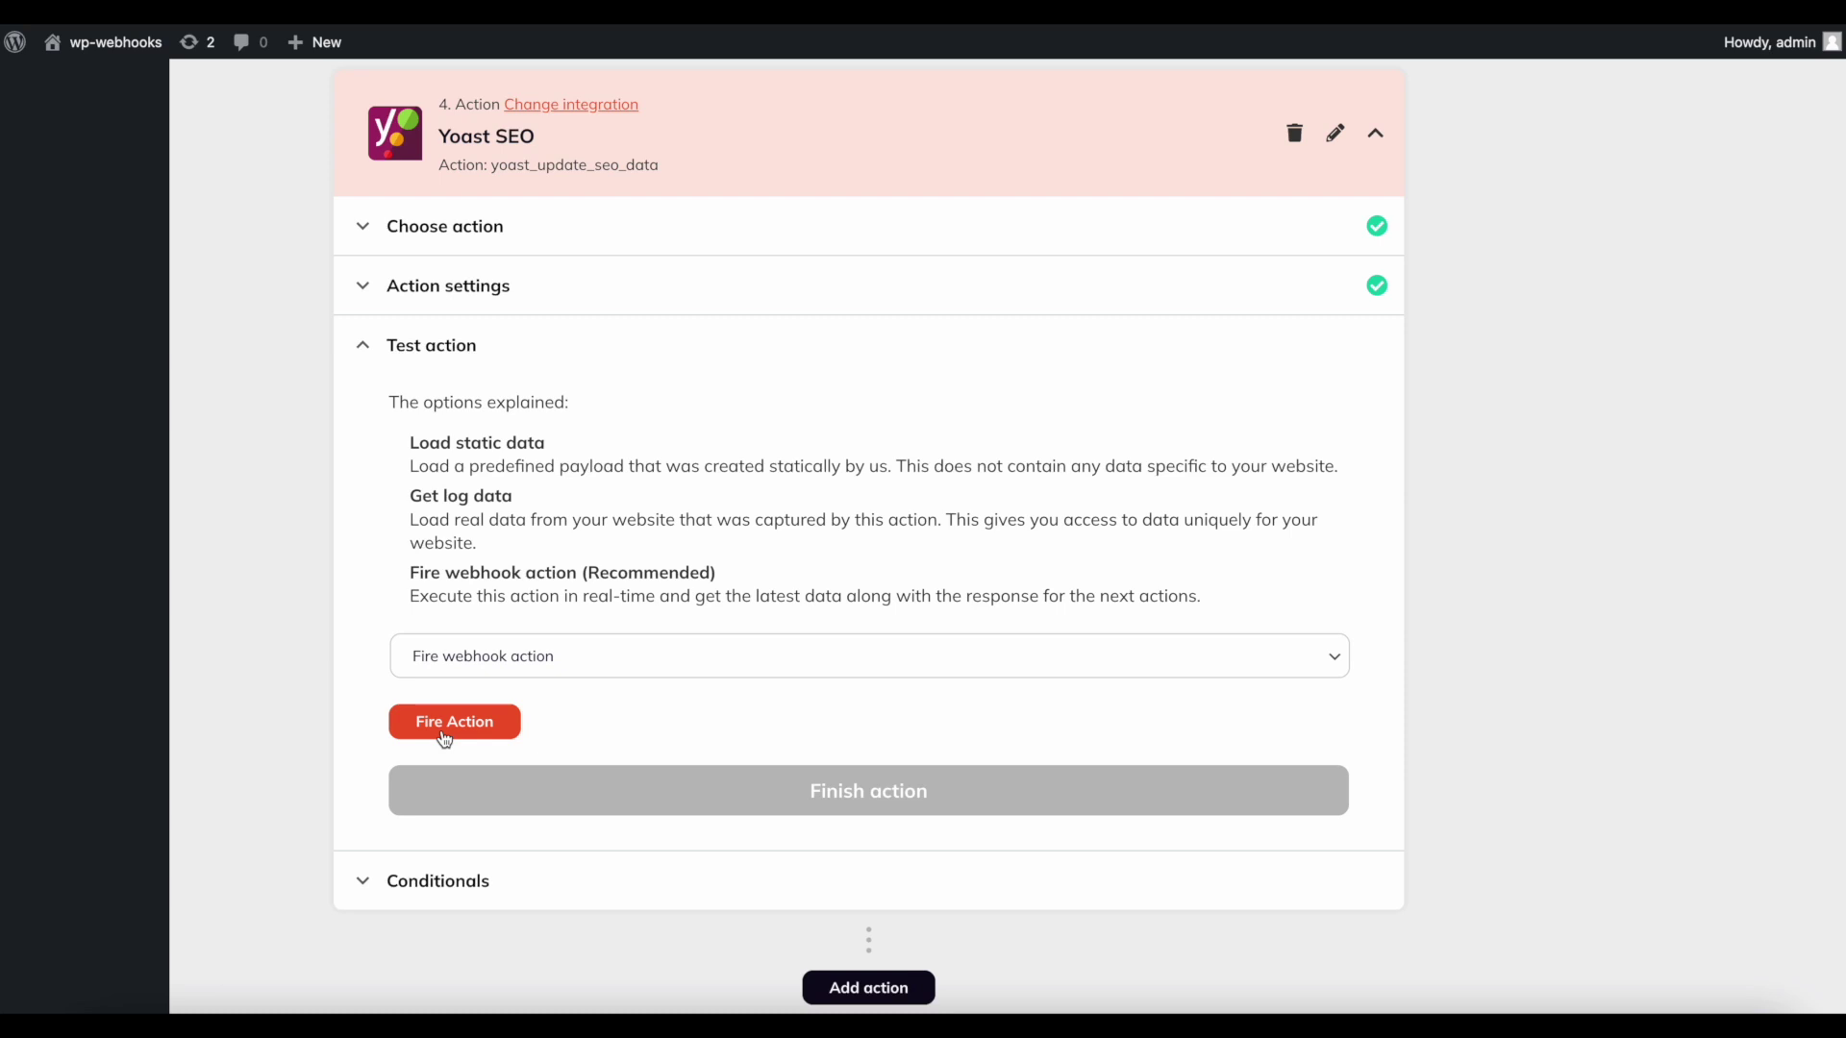
- Test the Yoast SEO action with log data from Log #87 and finish the action
{"action": "left_click", "coordinate": [474, 654]}
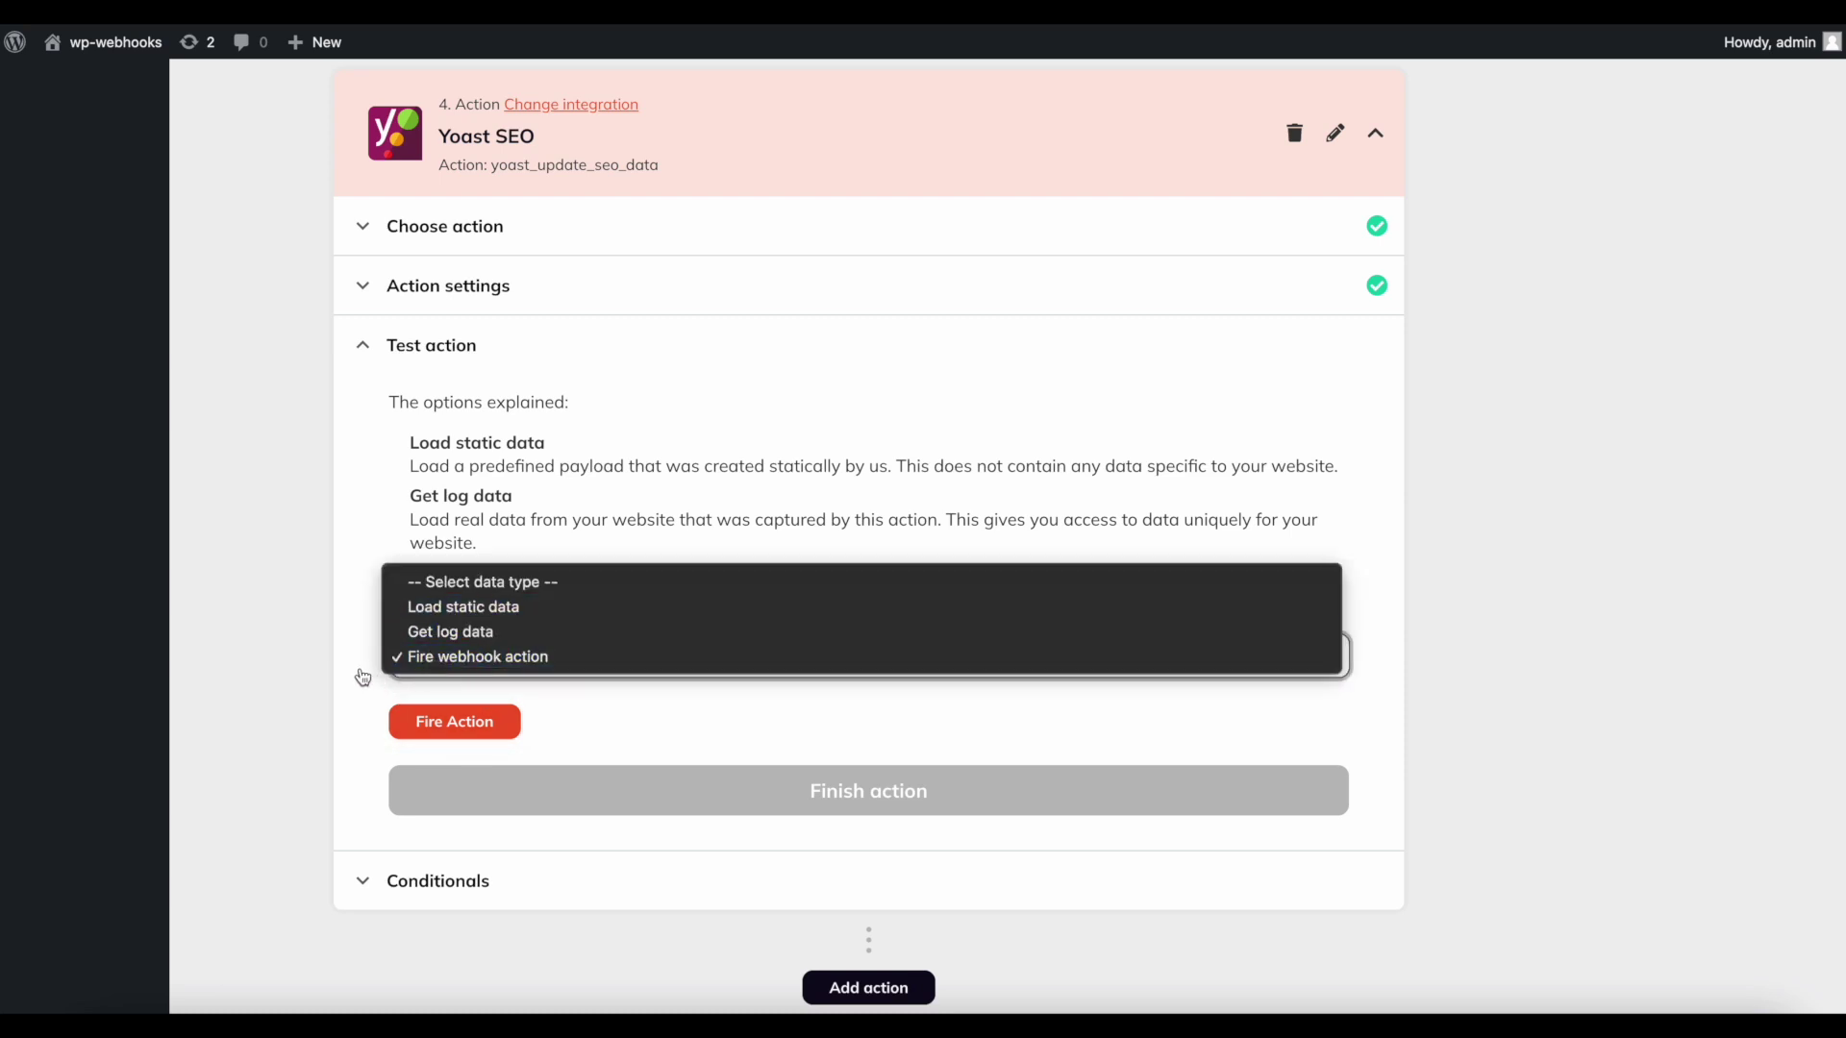
{"action": "left_click", "coordinate": [427, 632]}
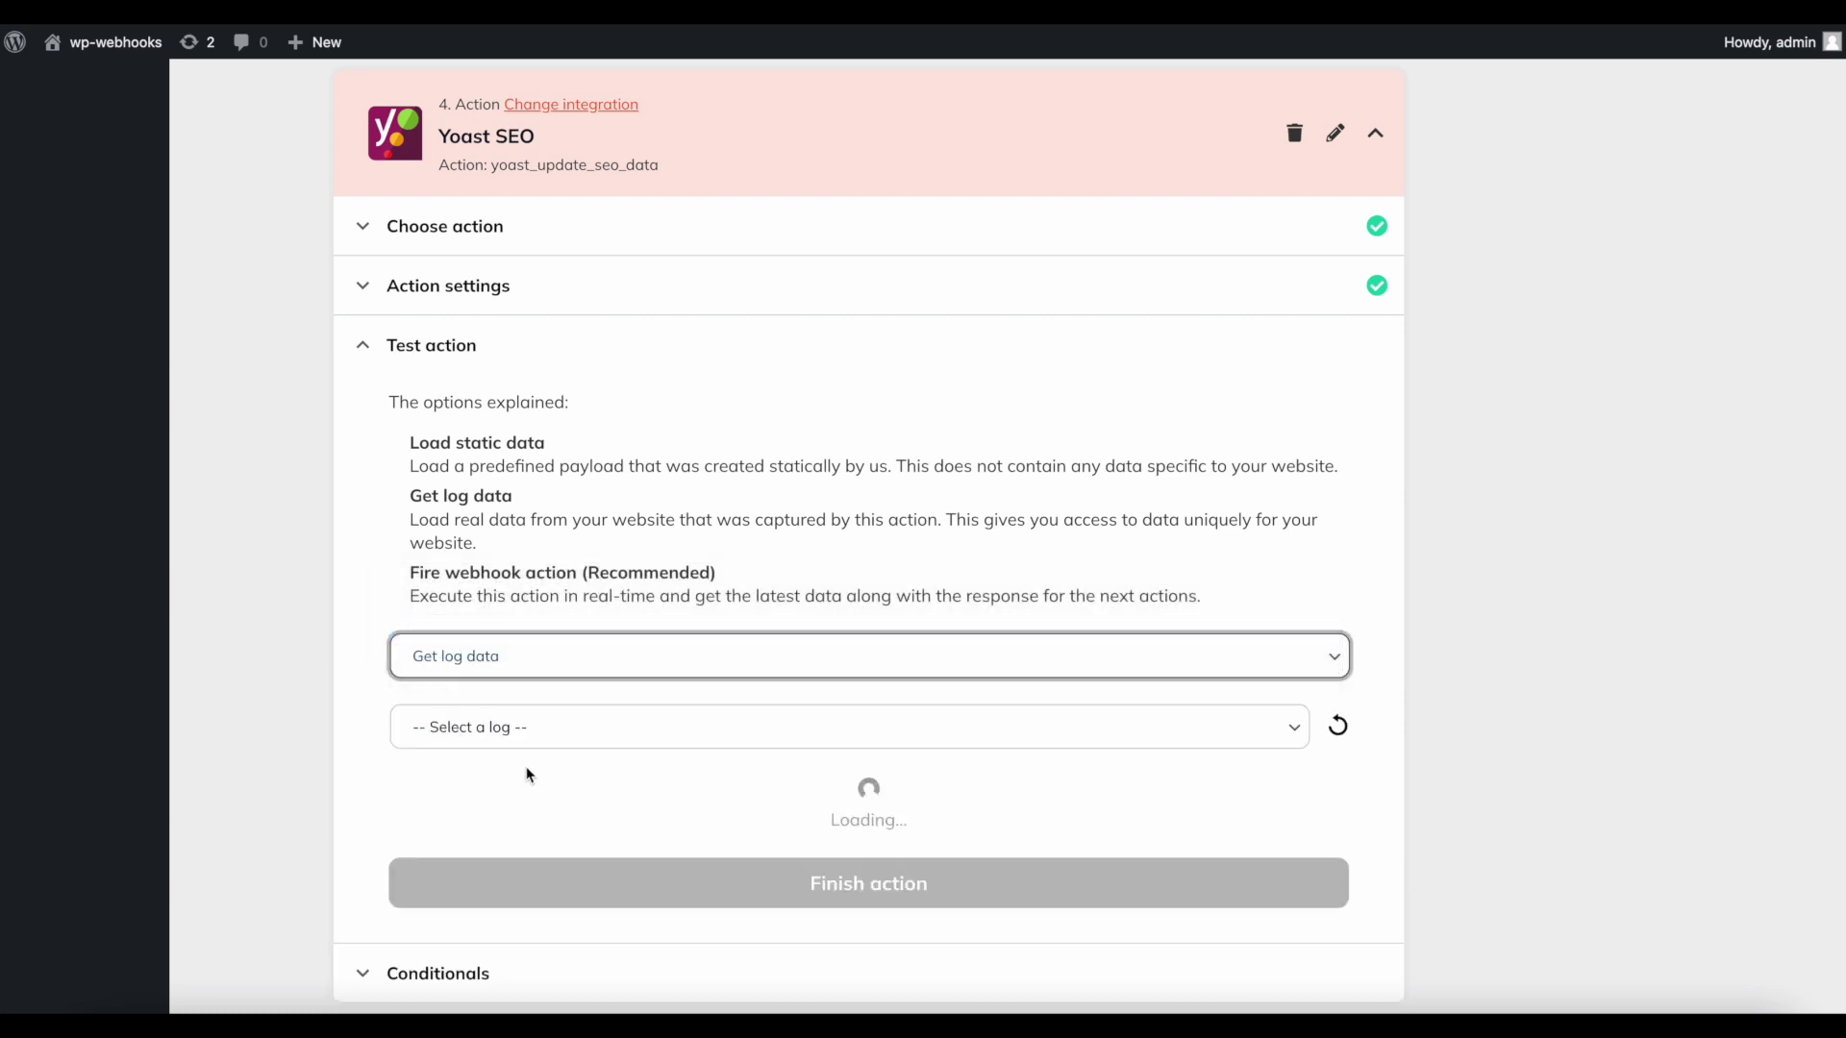
{"action": "left_click", "coordinate": [486, 727]}
{"action": "left_click", "coordinate": [481, 748]}
{"action": "left_click", "coordinate": [775, 930]}
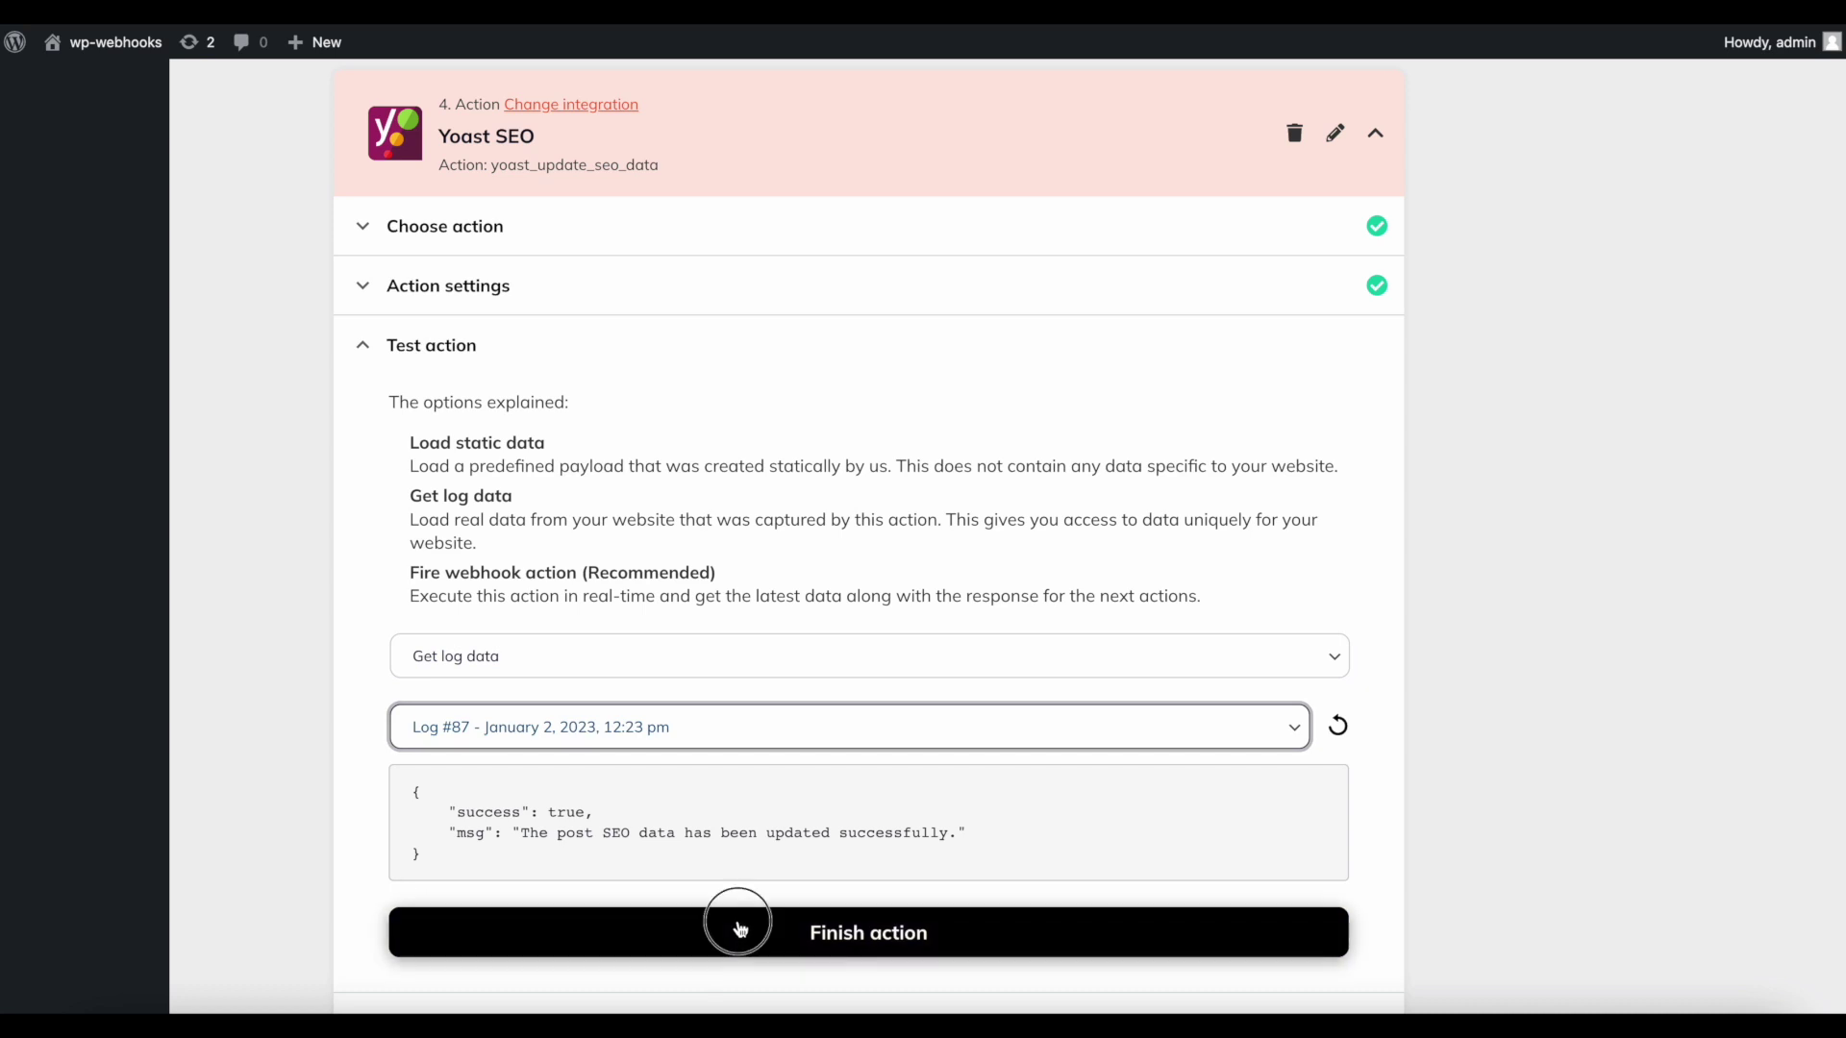
- Save the flow and check the post's Yoast SEO title and meta description in the post editor
{"action": "scroll", "coordinate": [1705, 356], "scroll_direction": "up", "scroll_amount": 15}
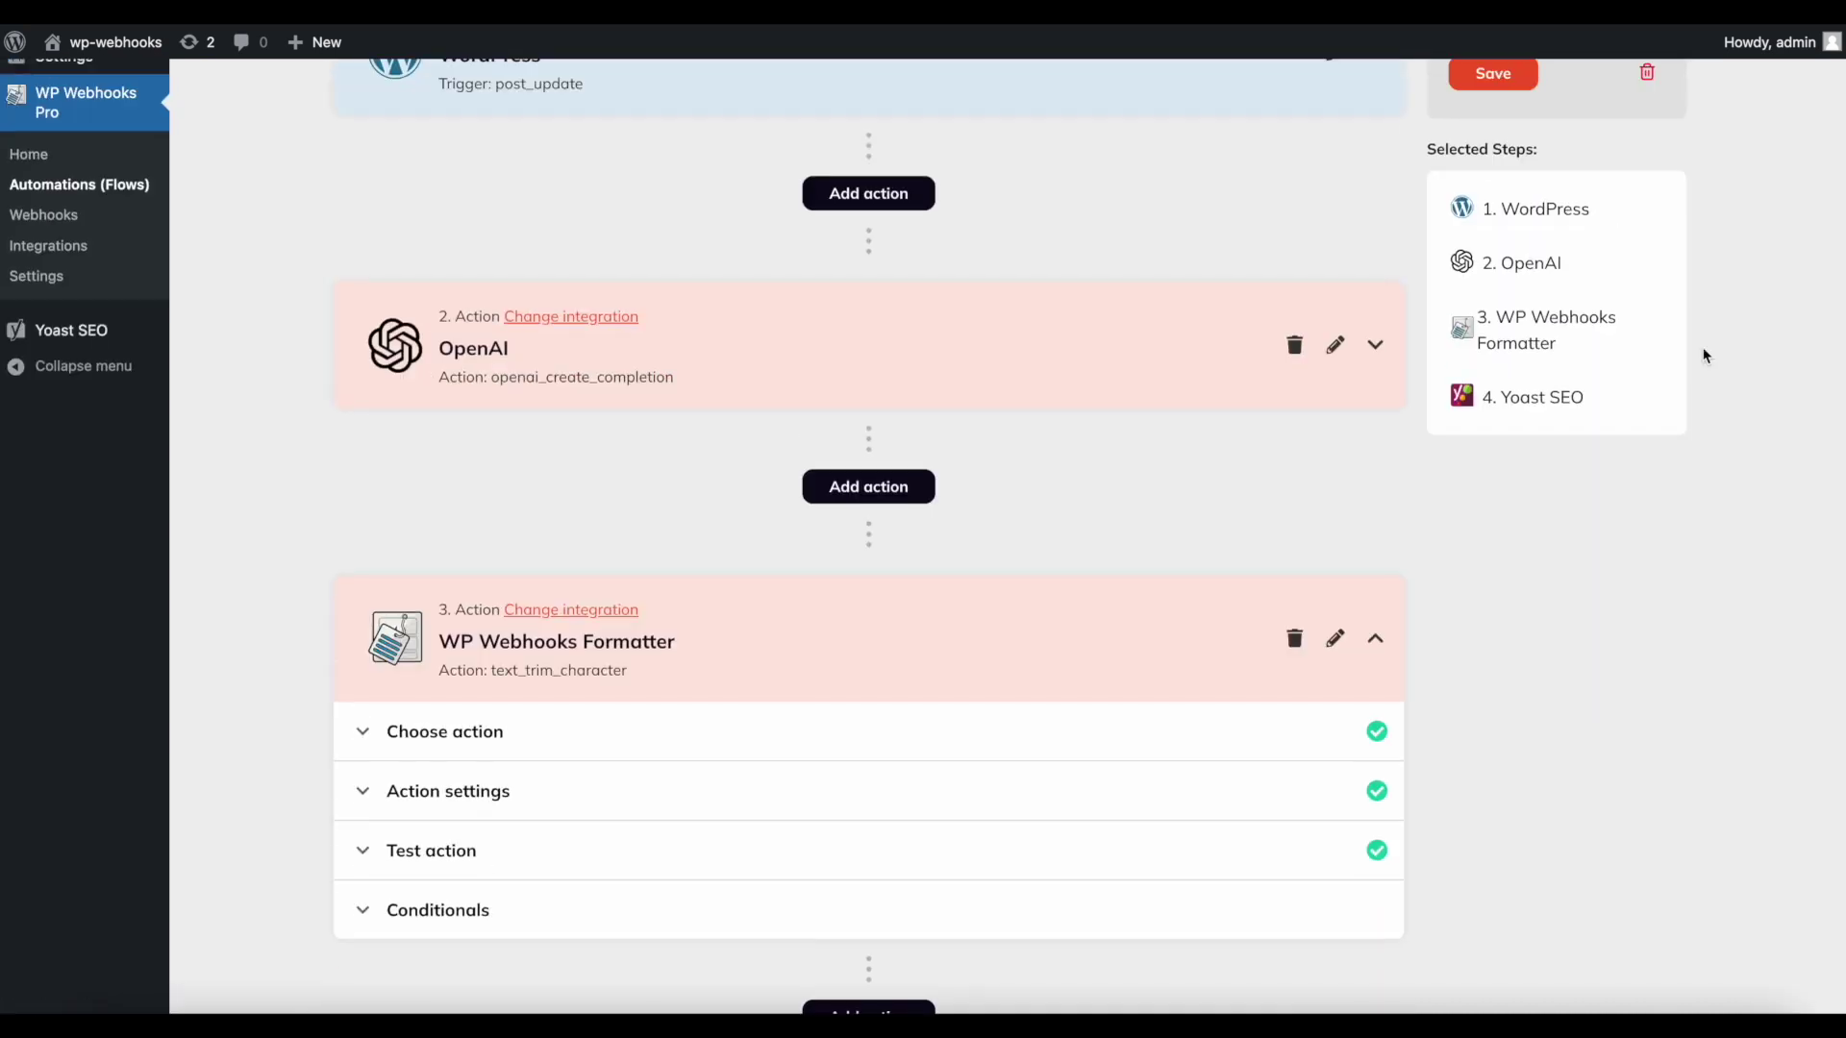
{"action": "left_click", "coordinate": [1459, 478]}
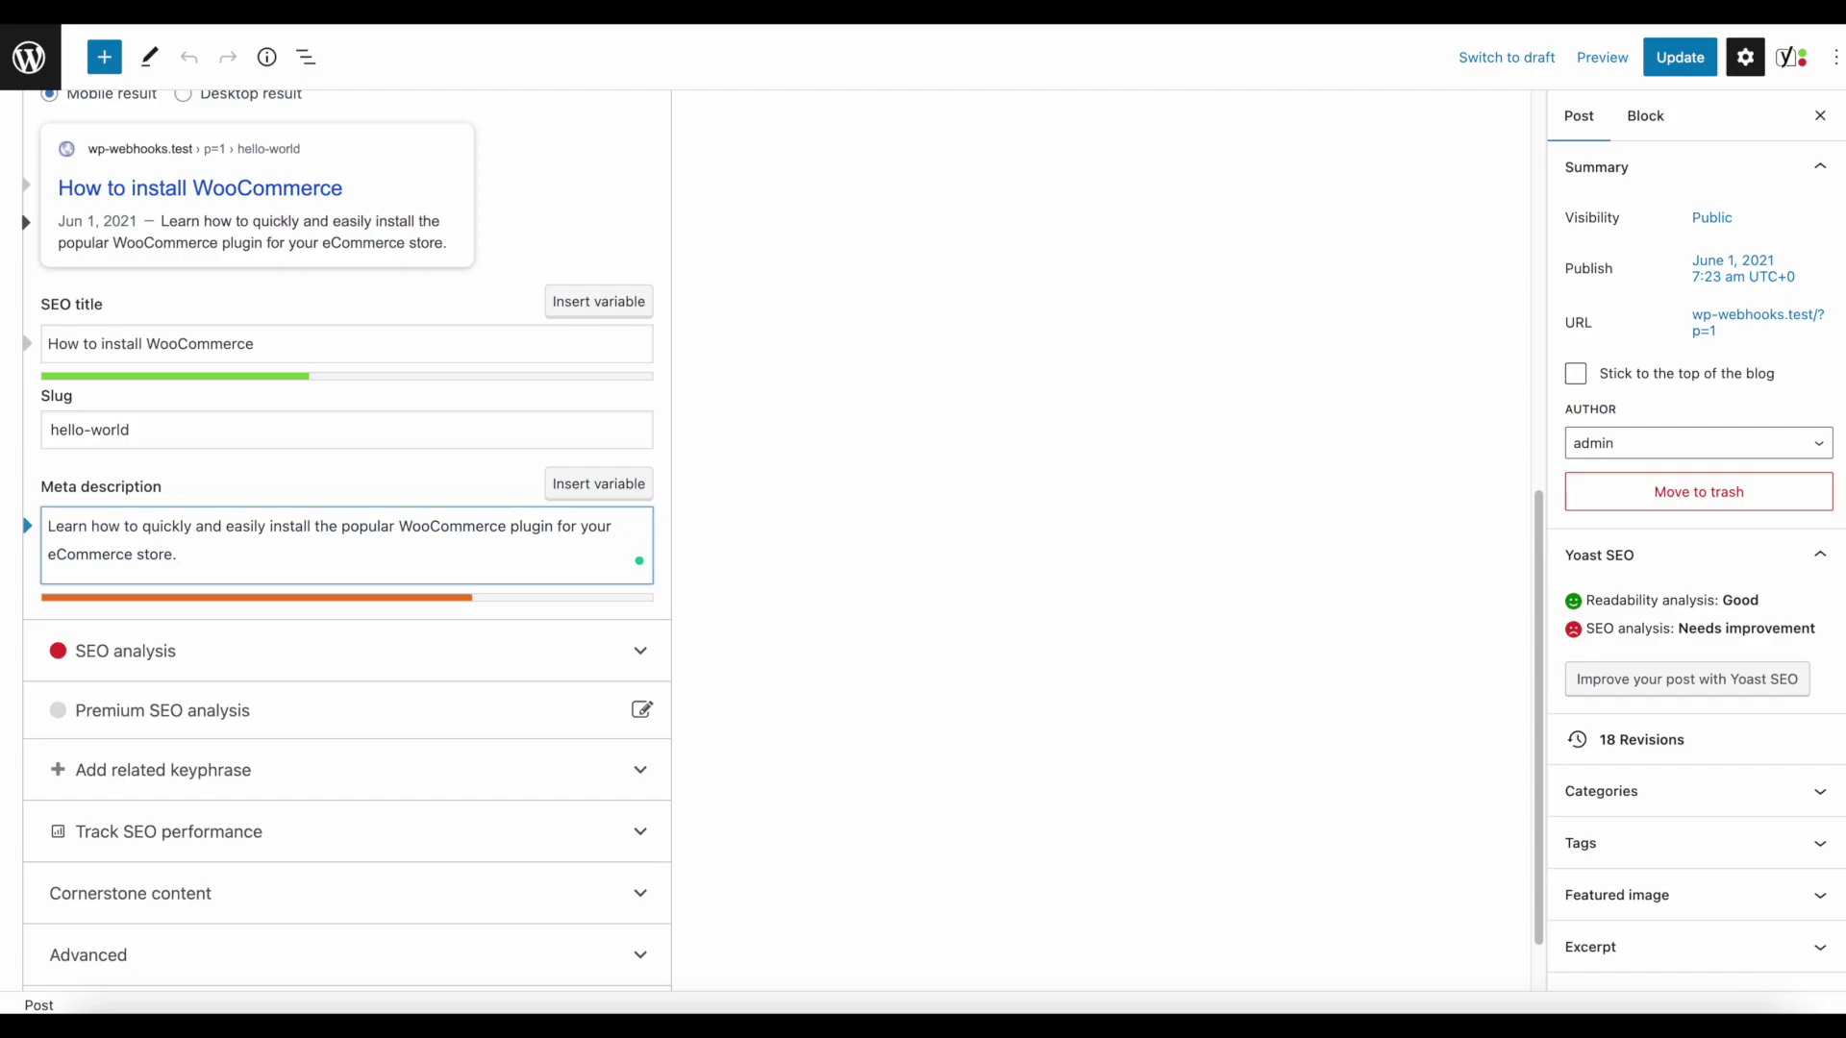
{"action": "scroll", "coordinate": [602, 517], "scroll_direction": "up", "scroll_amount": 8}
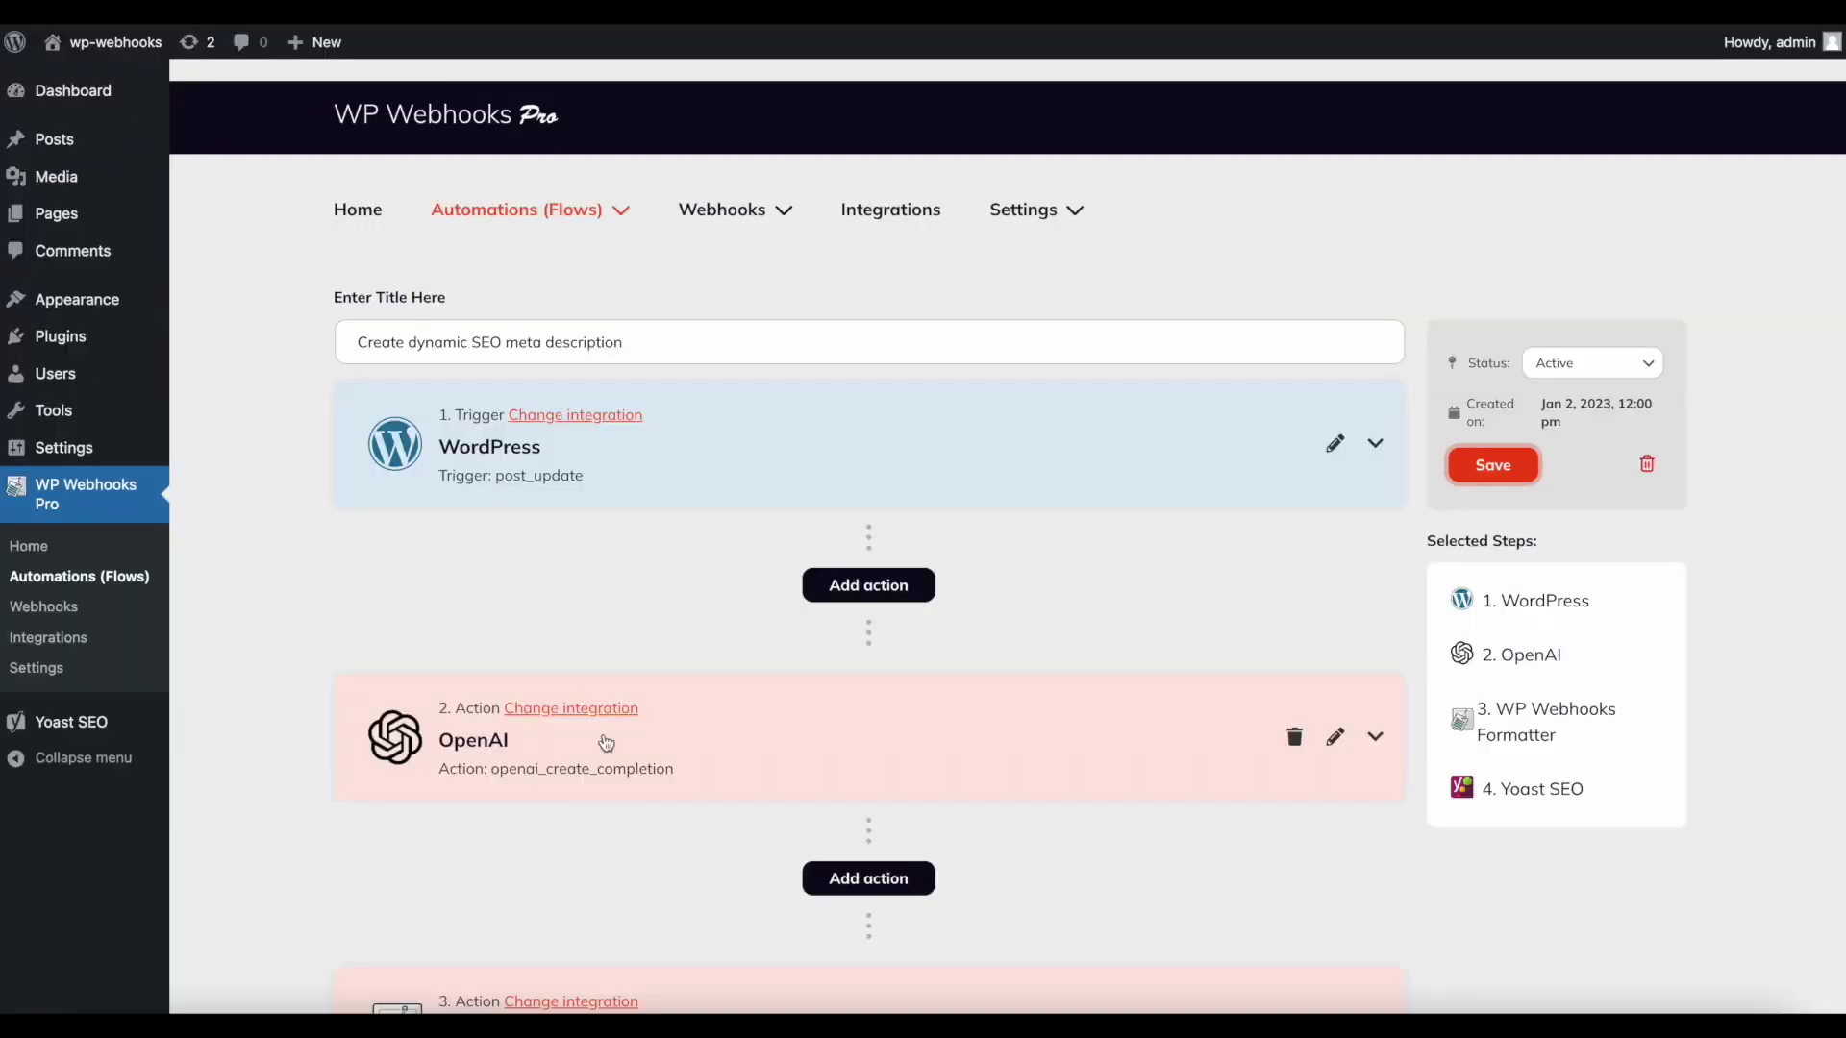
- Review the OpenAI action's settings and prompt in the flow, and open its list of available actions
{"action": "scroll", "coordinate": [637, 804], "scroll_direction": "down", "scroll_amount": 1}
{"action": "scroll", "coordinate": [637, 808], "scroll_direction": "down", "scroll_amount": 3}
{"action": "left_click", "coordinate": [724, 464]}
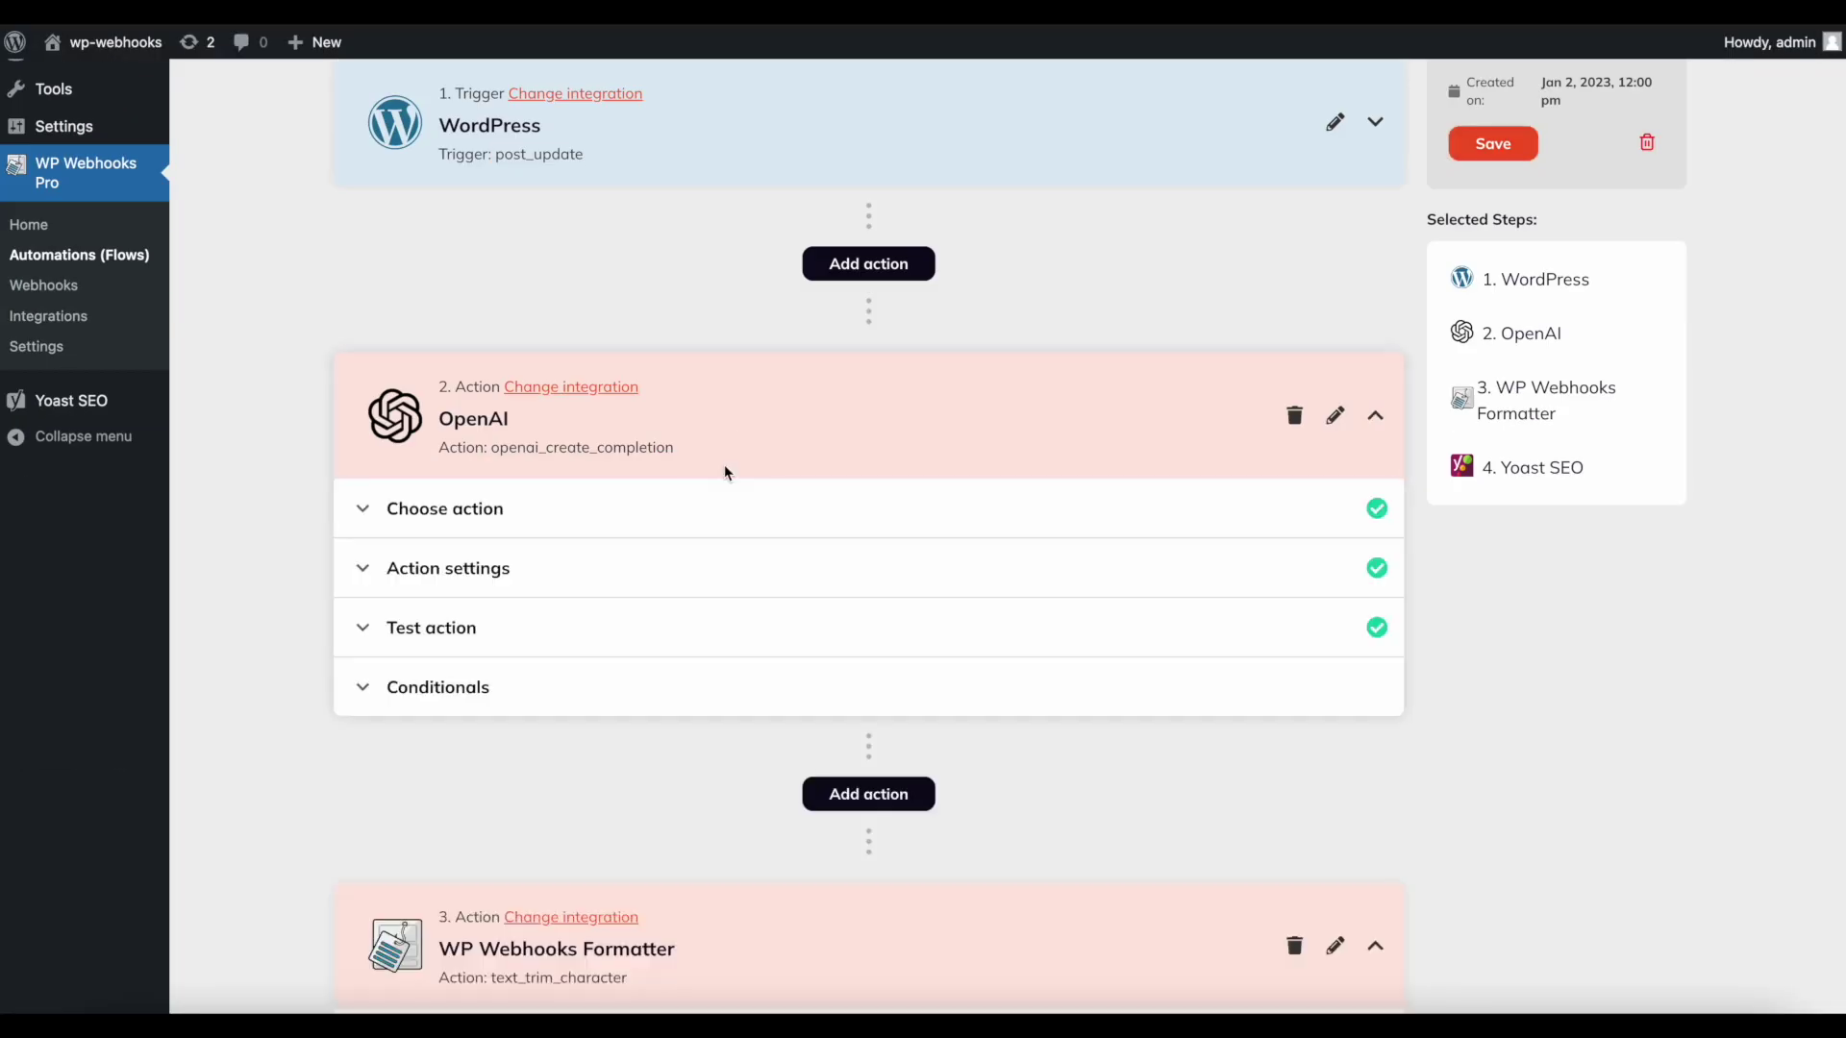
{"action": "left_click", "coordinate": [447, 572]}
{"action": "scroll", "coordinate": [447, 583], "scroll_direction": "down", "scroll_amount": 3}
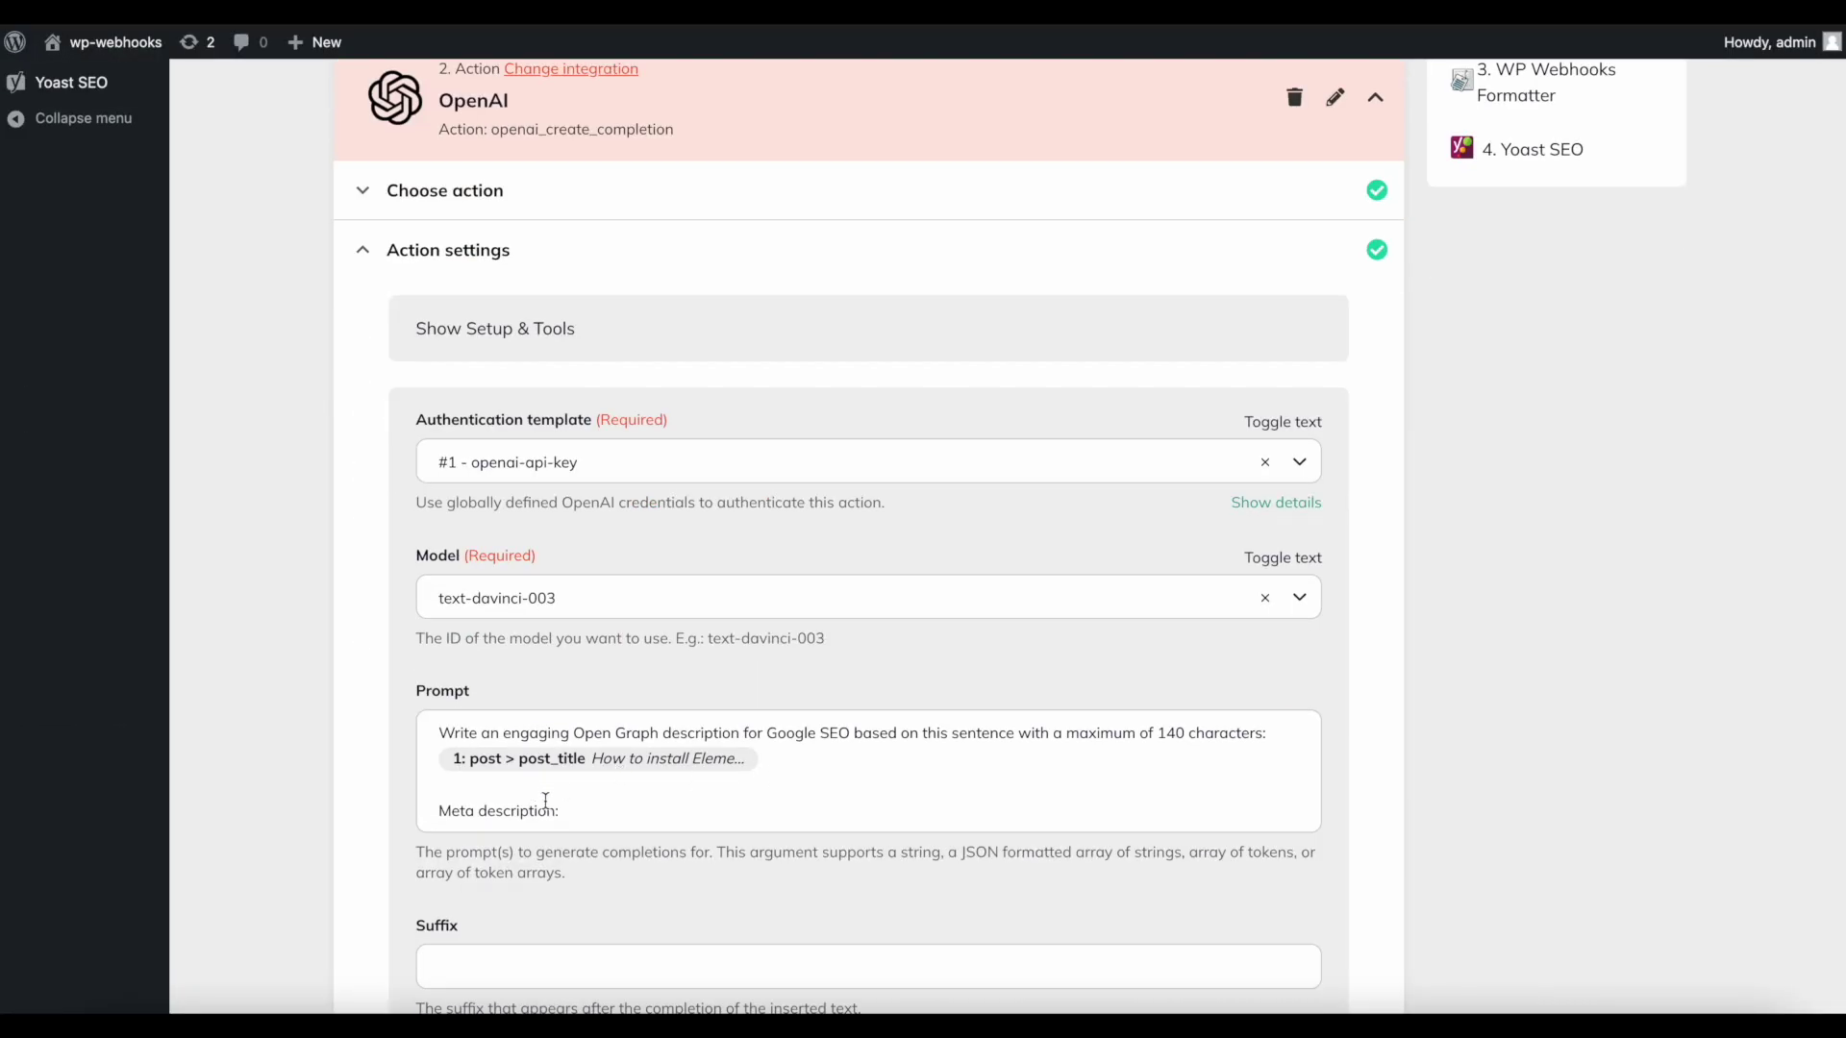
{"action": "left_click", "coordinate": [498, 760]}
{"action": "left_click", "coordinate": [398, 676]}
{"action": "left_click", "coordinate": [510, 190]}
{"action": "left_click", "coordinate": [494, 288]}
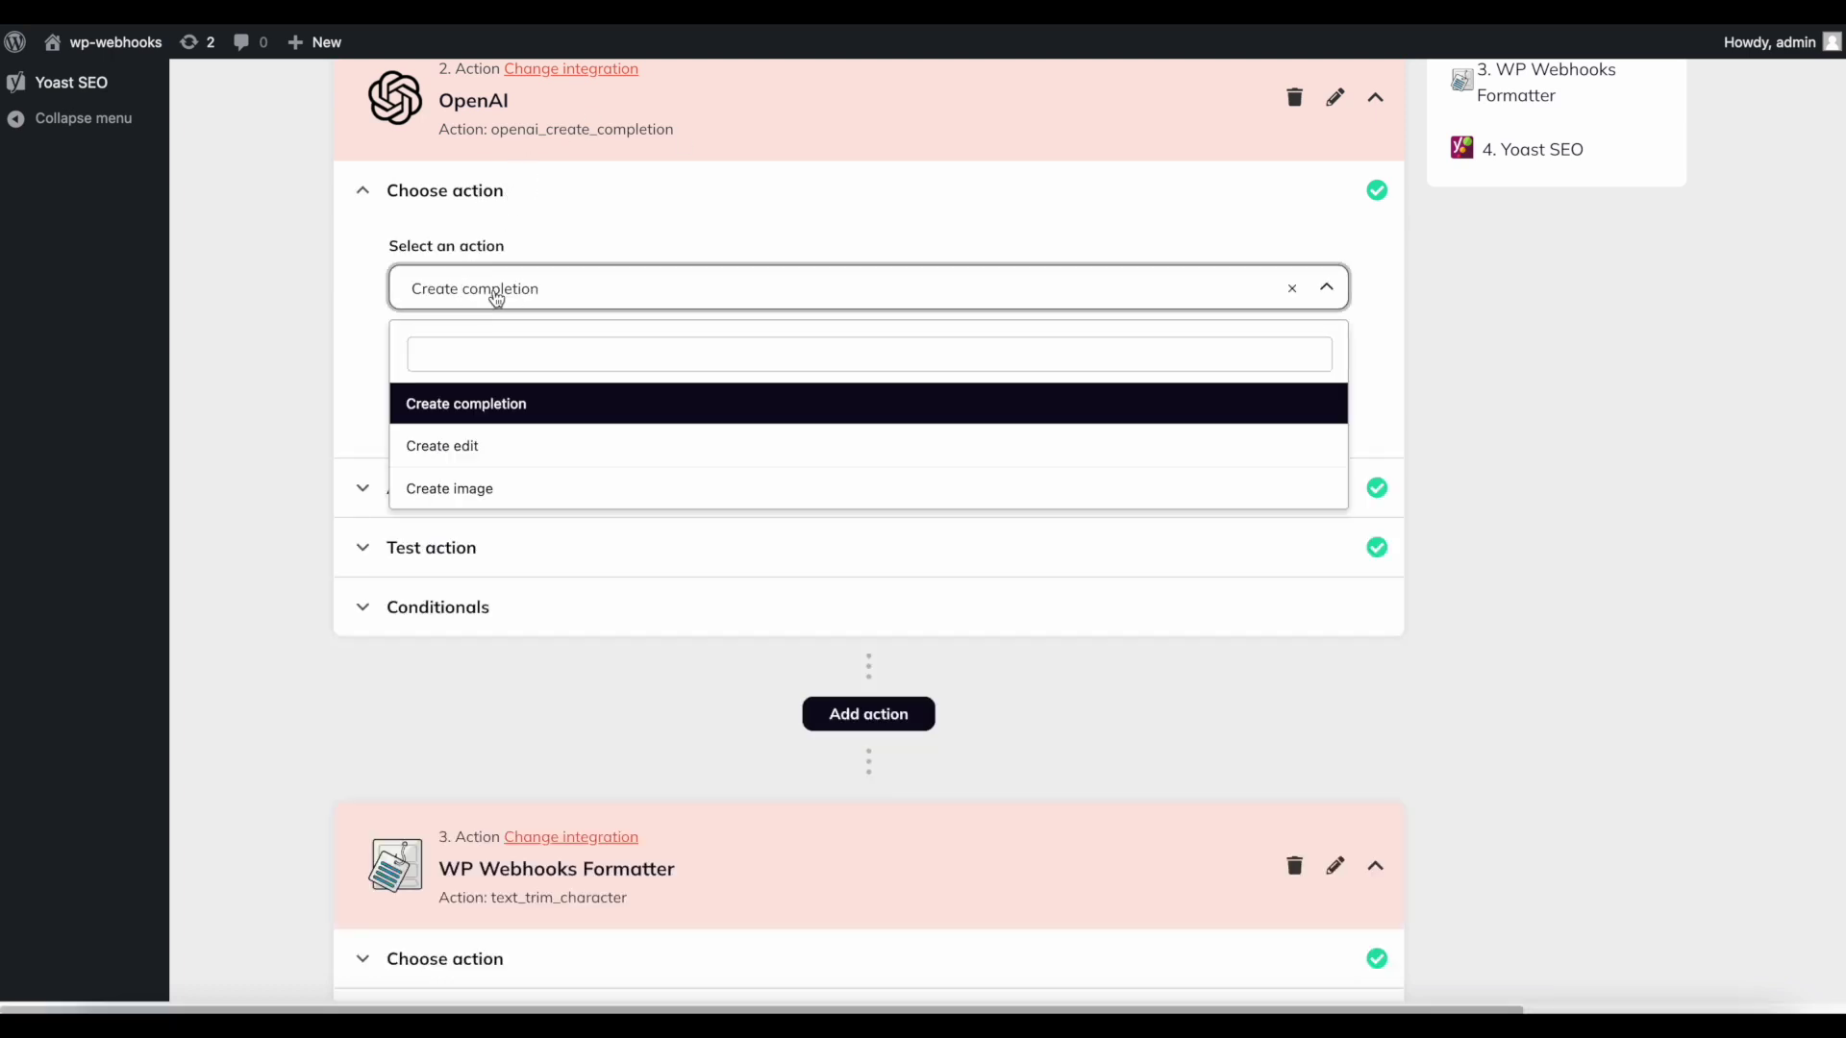